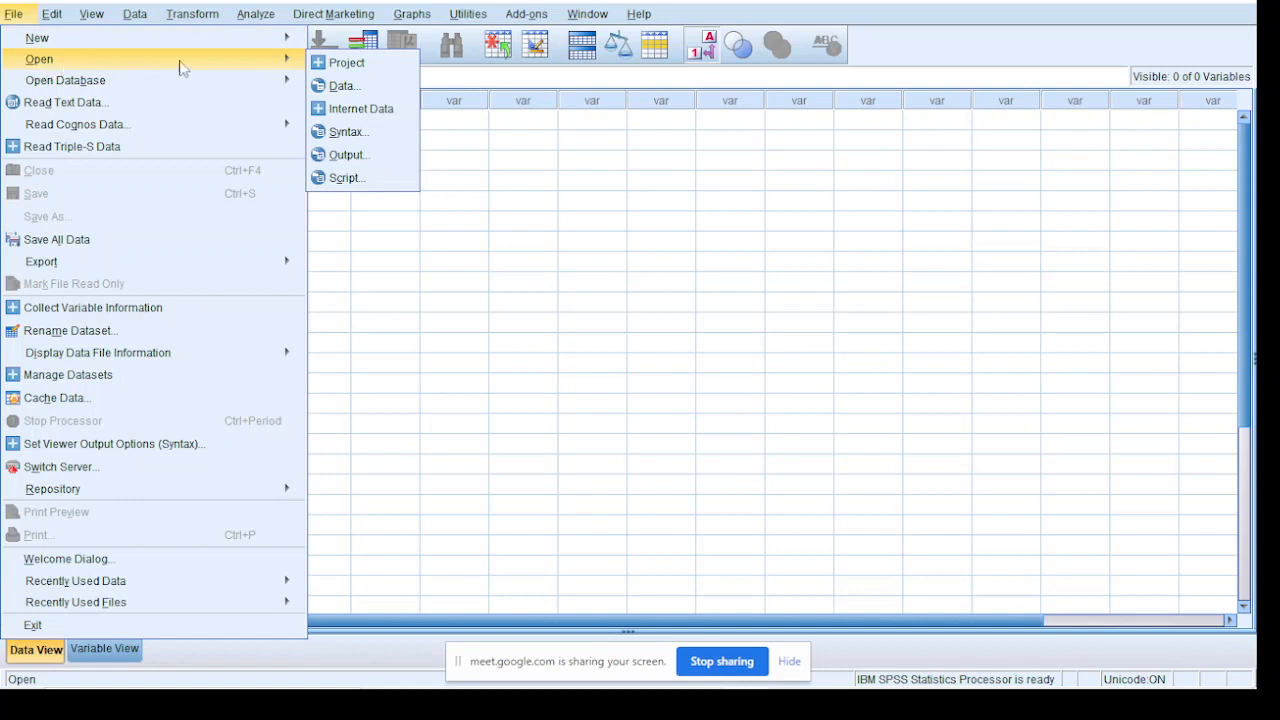
Start opening a data file and browse to the exam folder on the Desktop
{"action": "left_click", "coordinate": [338, 88]}
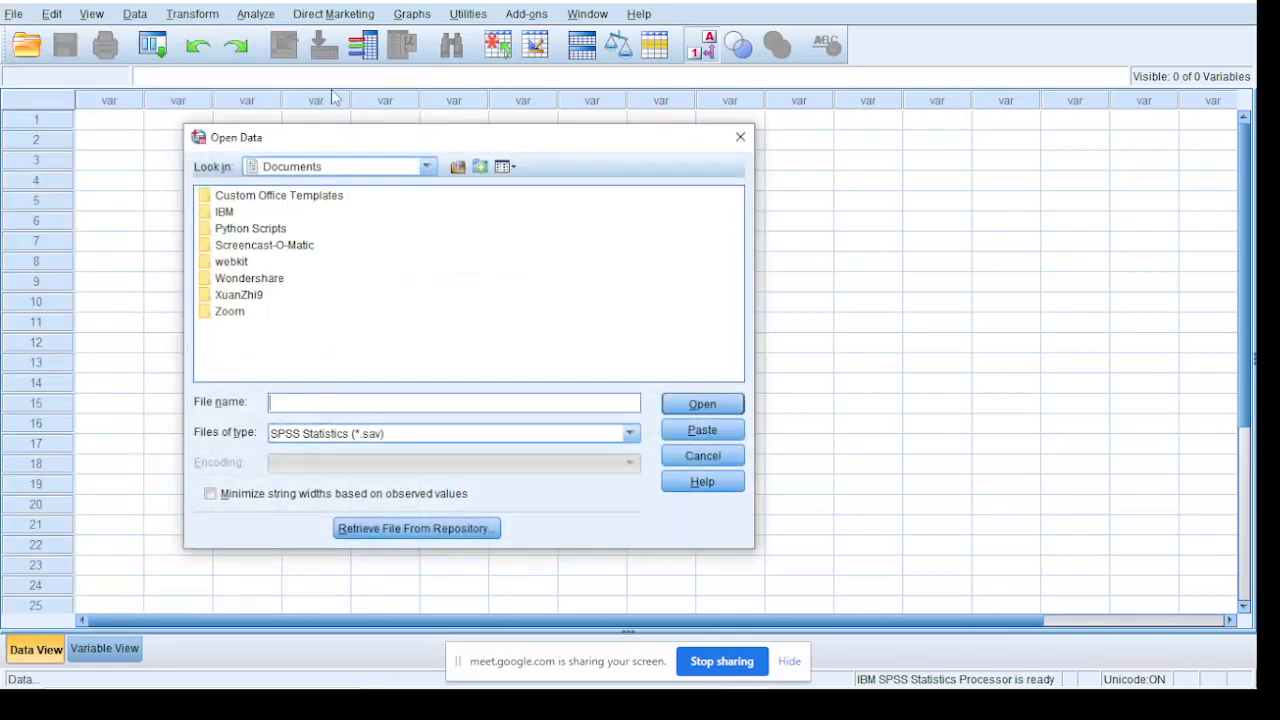
{"action": "left_click", "coordinate": [457, 166]}
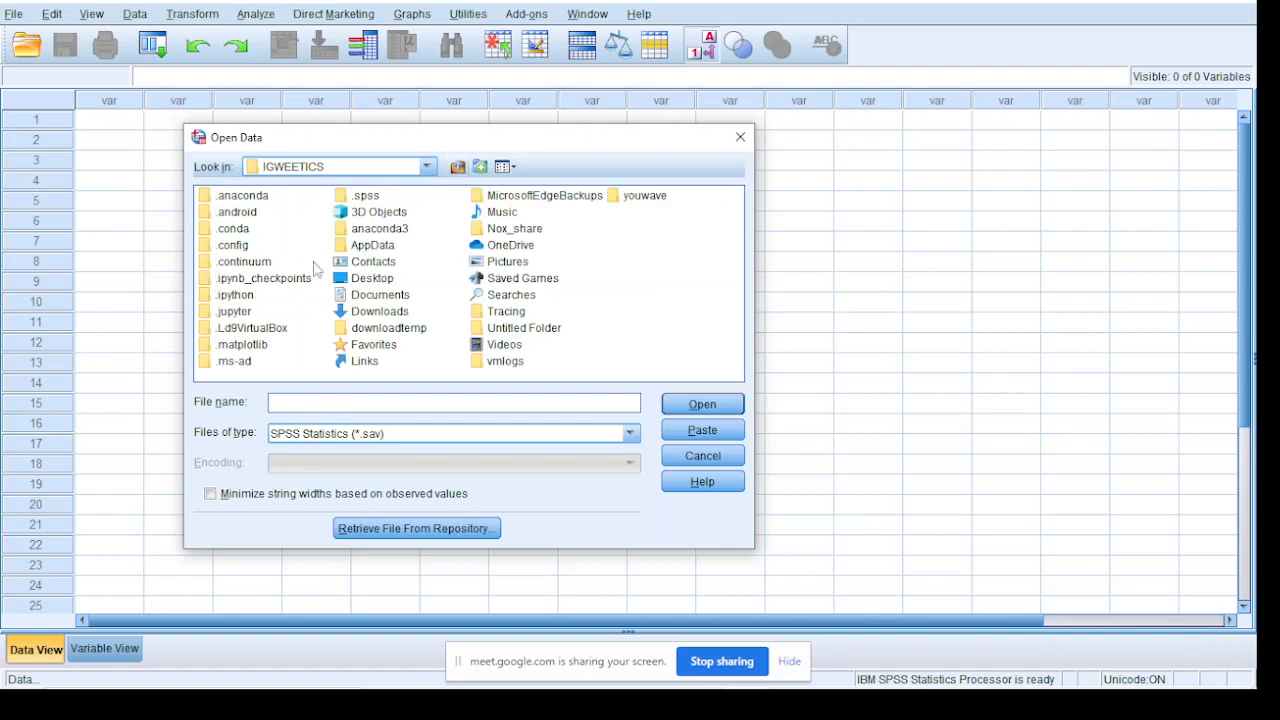
{"action": "double_click", "coordinate": [362, 279]}
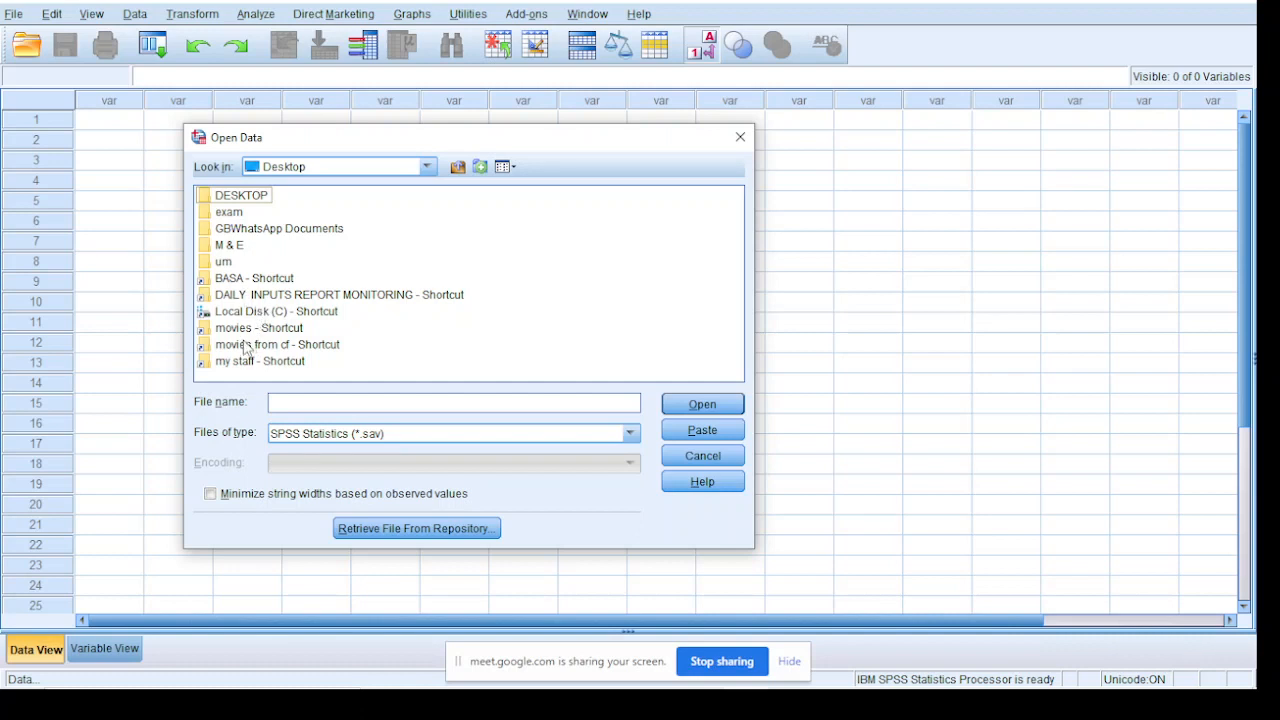
{"action": "left_click", "coordinate": [240, 214]}
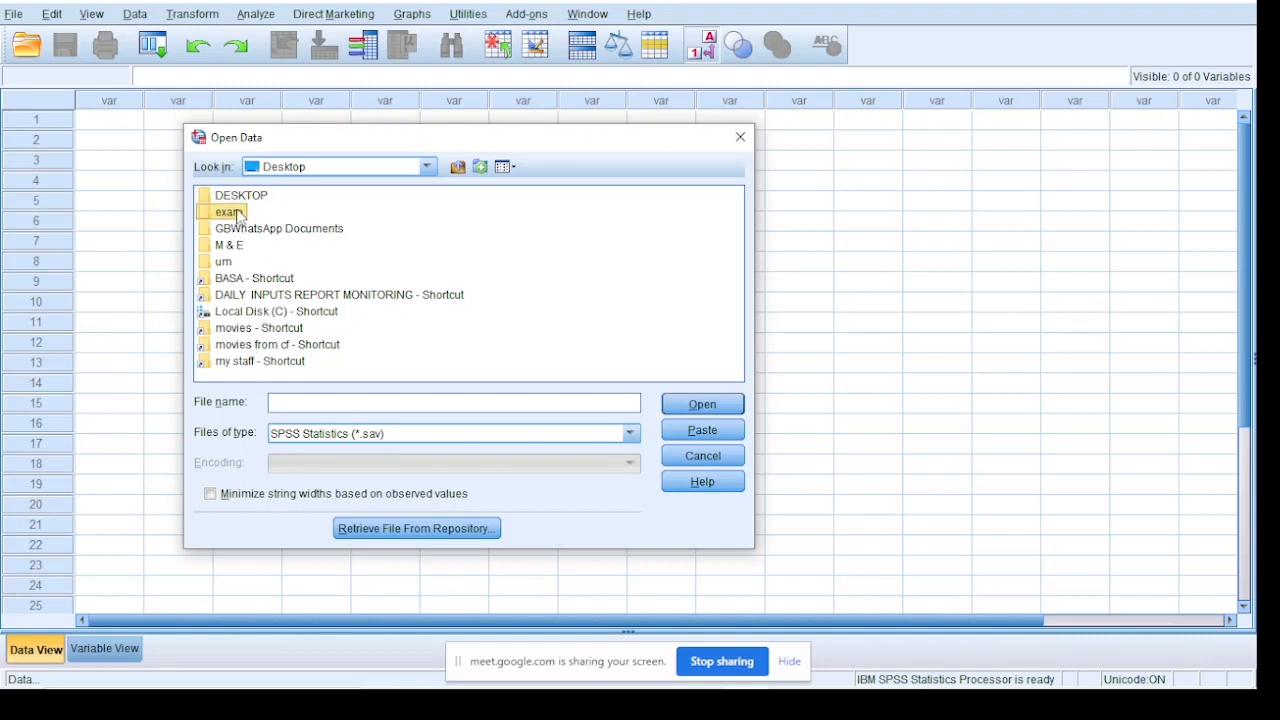
{"action": "double_click", "coordinate": [211, 216]}
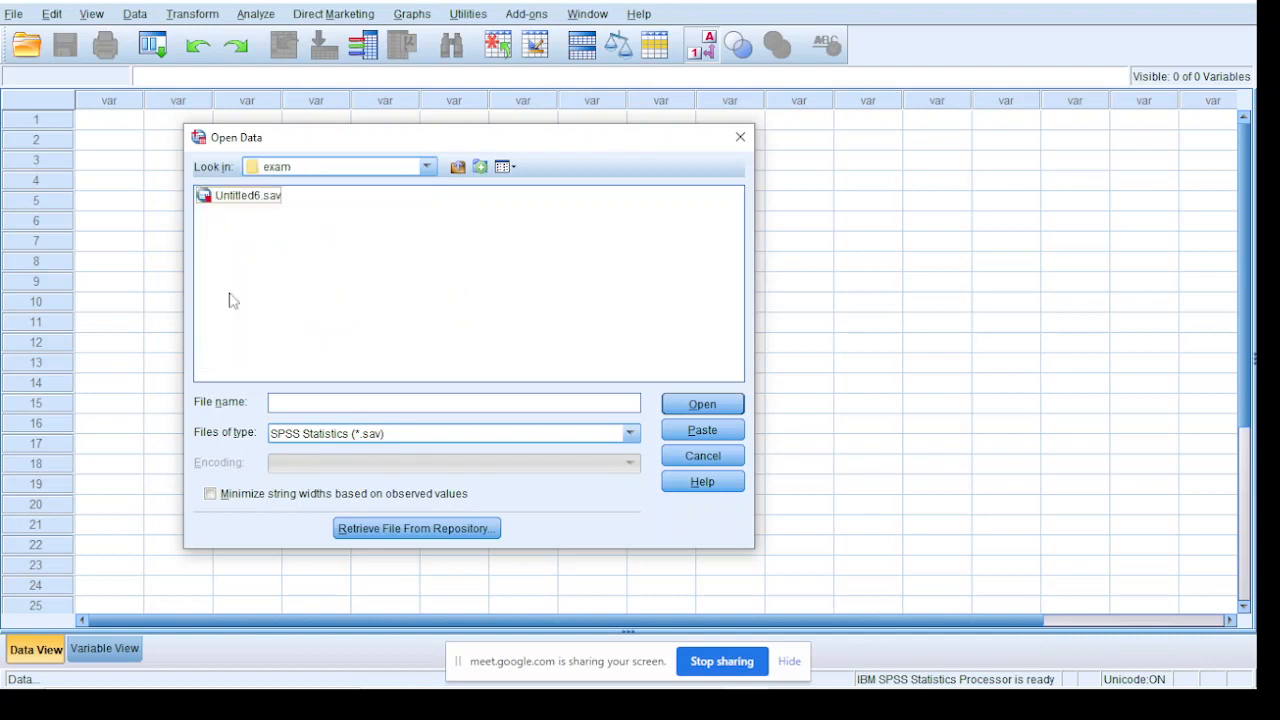
Show Excel files in the exam folder and open the workbook food__security_Quiz 1 og.xlsx
{"action": "left_click", "coordinate": [297, 435]}
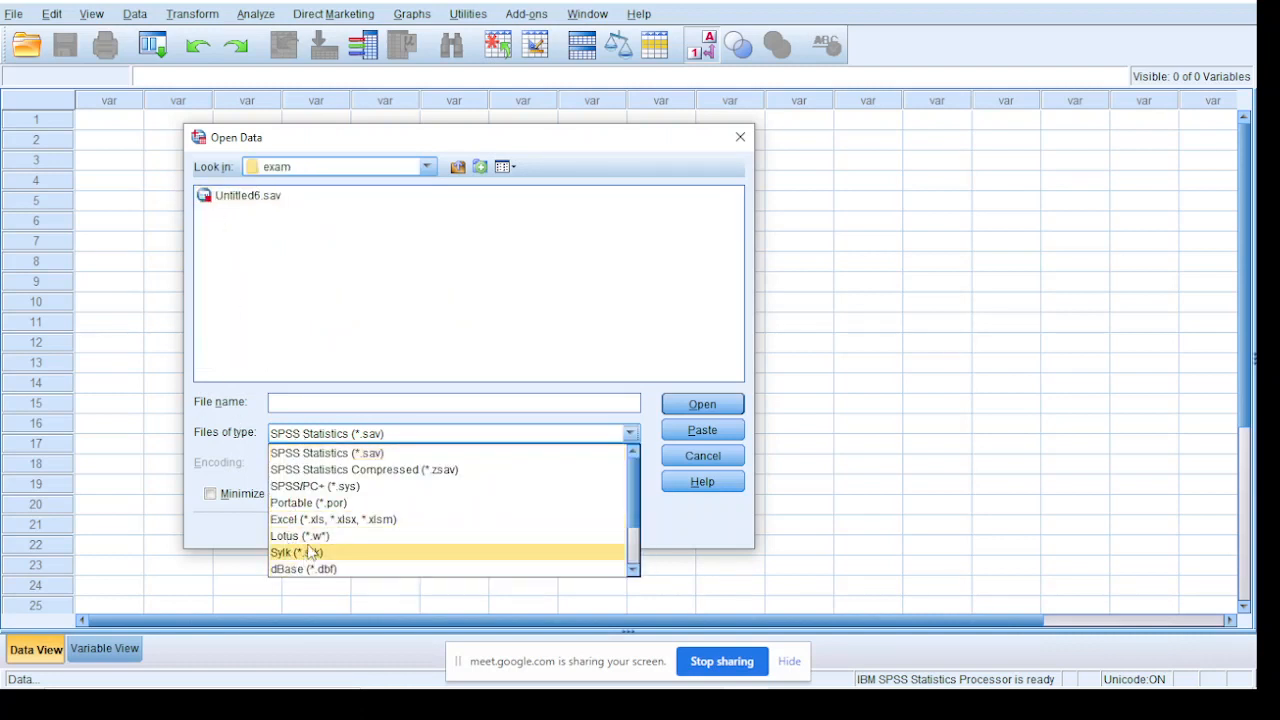
{"action": "left_click", "coordinate": [316, 519]}
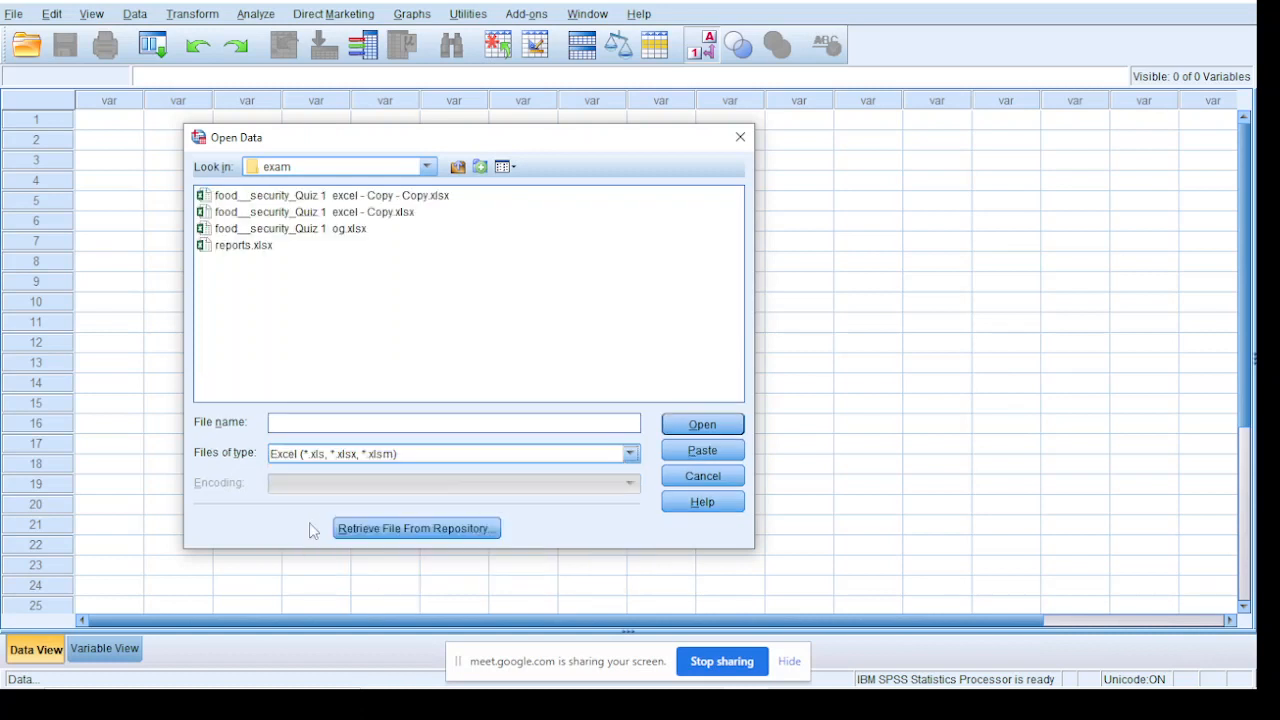
{"action": "left_click", "coordinate": [331, 230]}
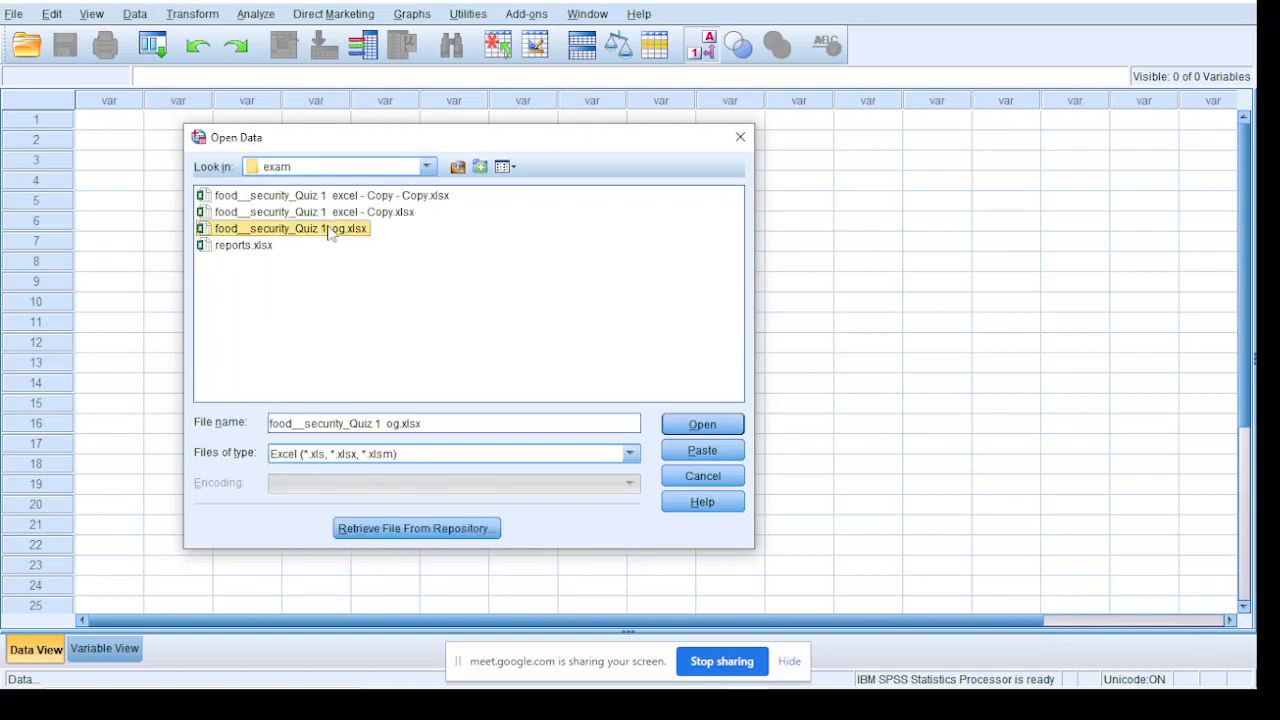
{"action": "left_click", "coordinate": [702, 424]}
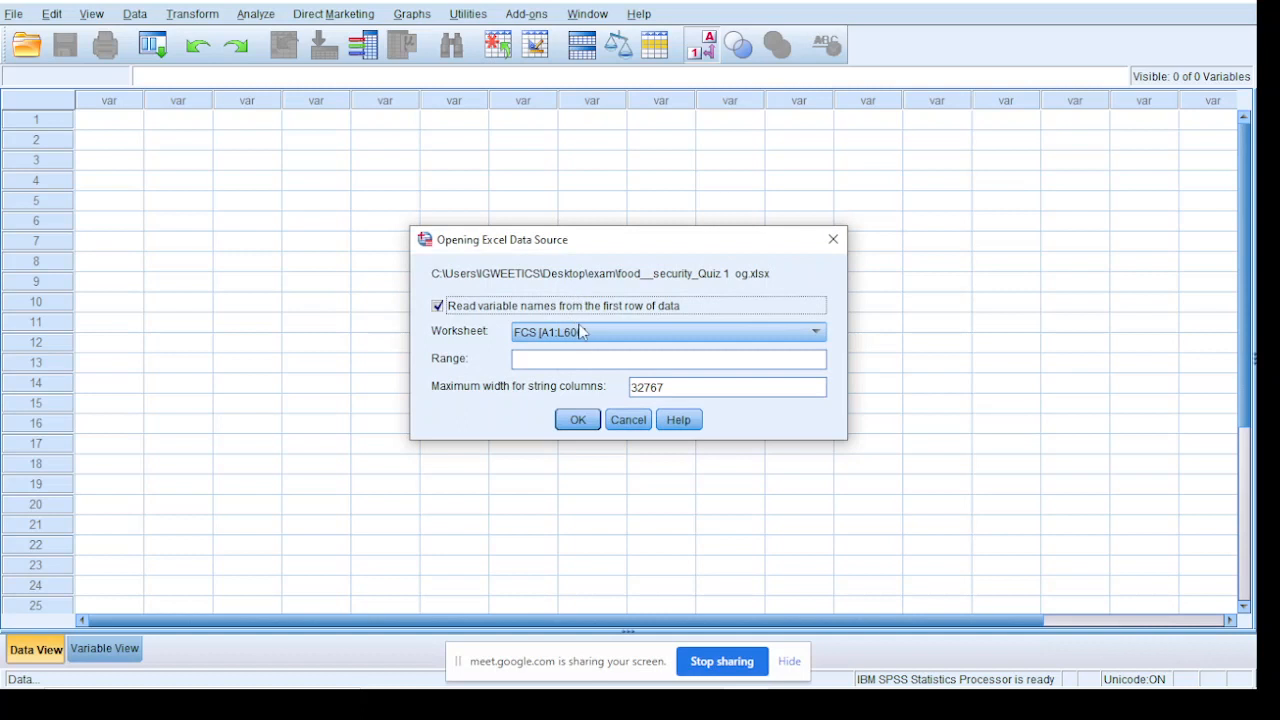
Import the HDDS worksheet (range A1:O303) from the Excel workbook
{"action": "left_click", "coordinate": [580, 332]}
{"action": "left_click", "coordinate": [584, 387]}
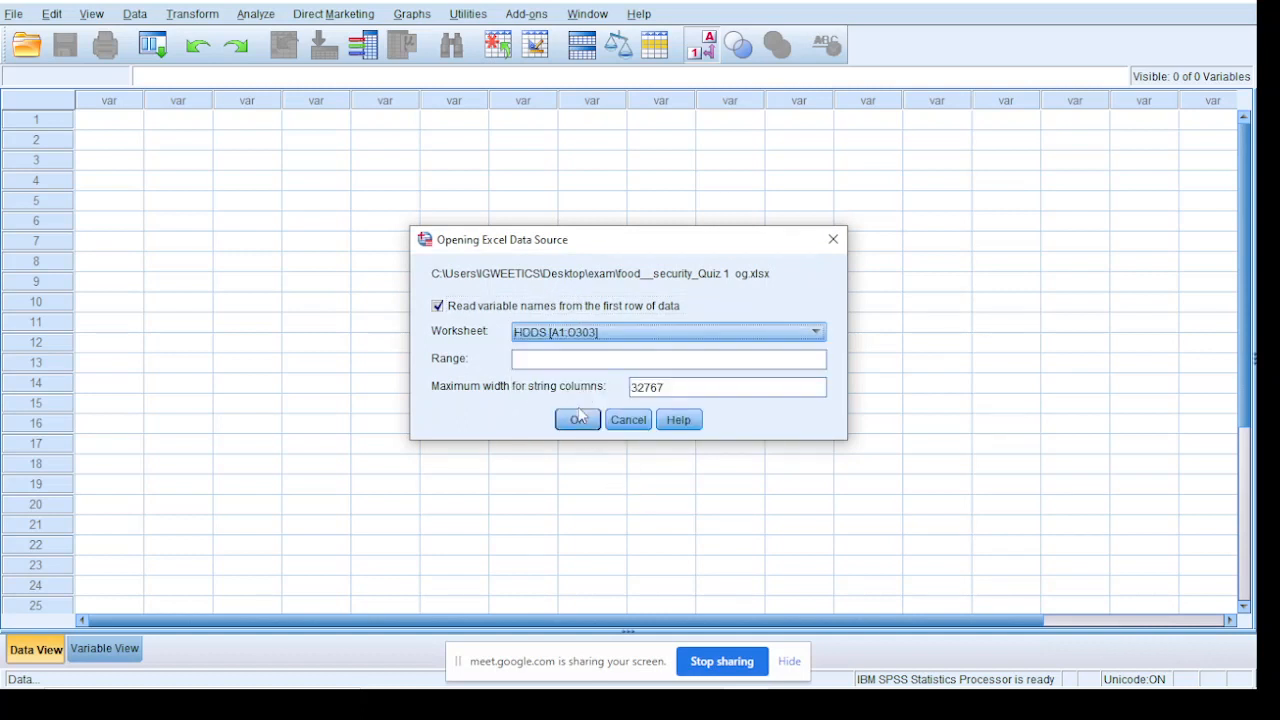
{"action": "left_click", "coordinate": [578, 420]}
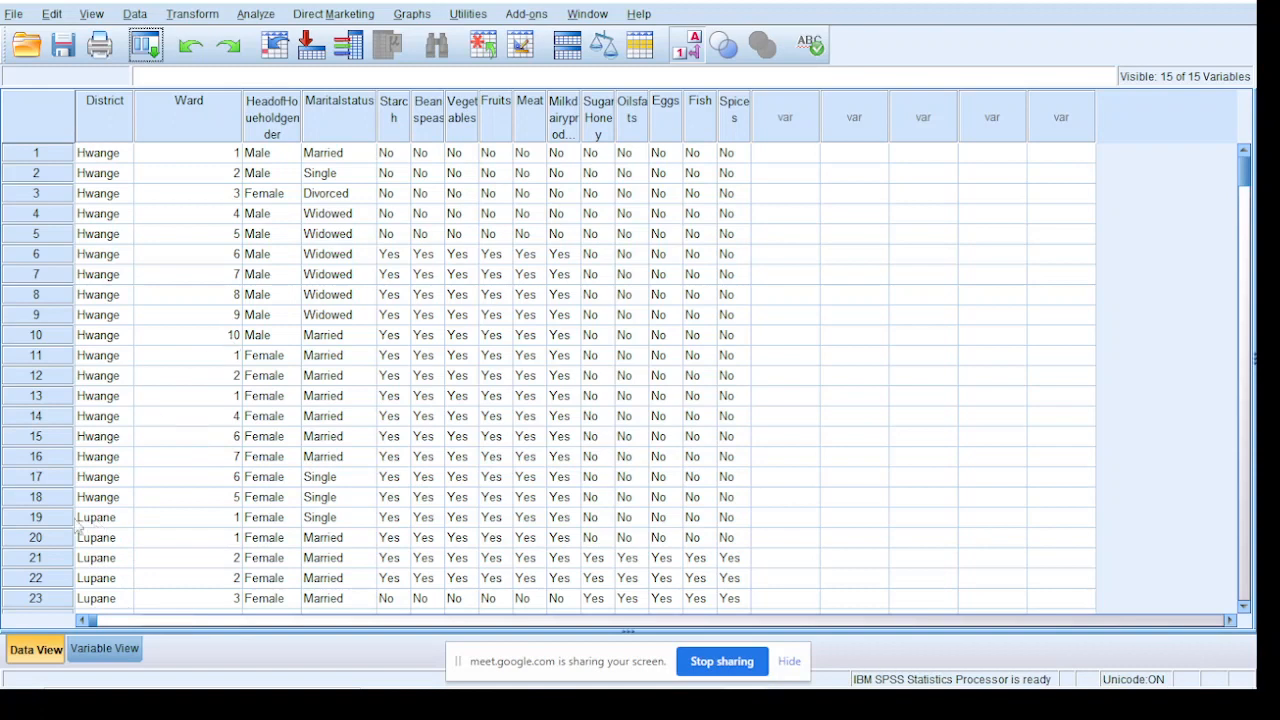
Examine the variable types of the food groups from Starch to Spices and their recorded responses in the data
{"action": "left_click", "coordinate": [100, 652]}
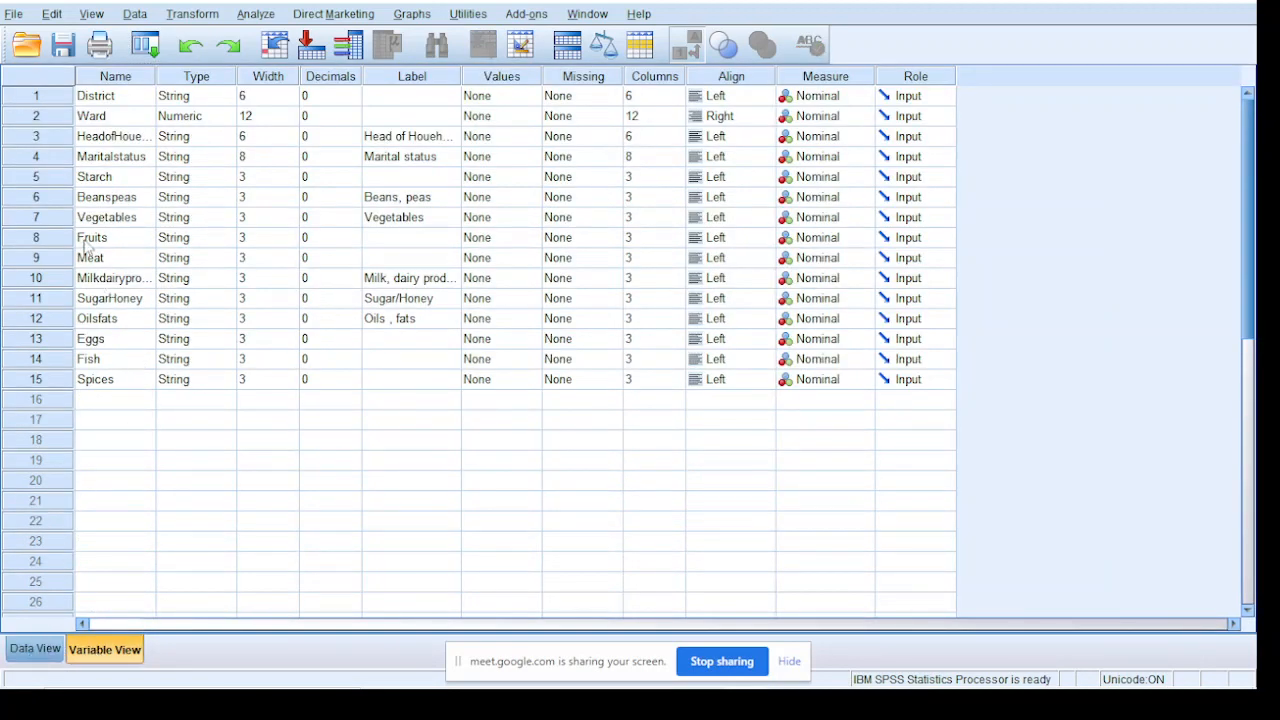
{"action": "left_click", "coordinate": [100, 180]}
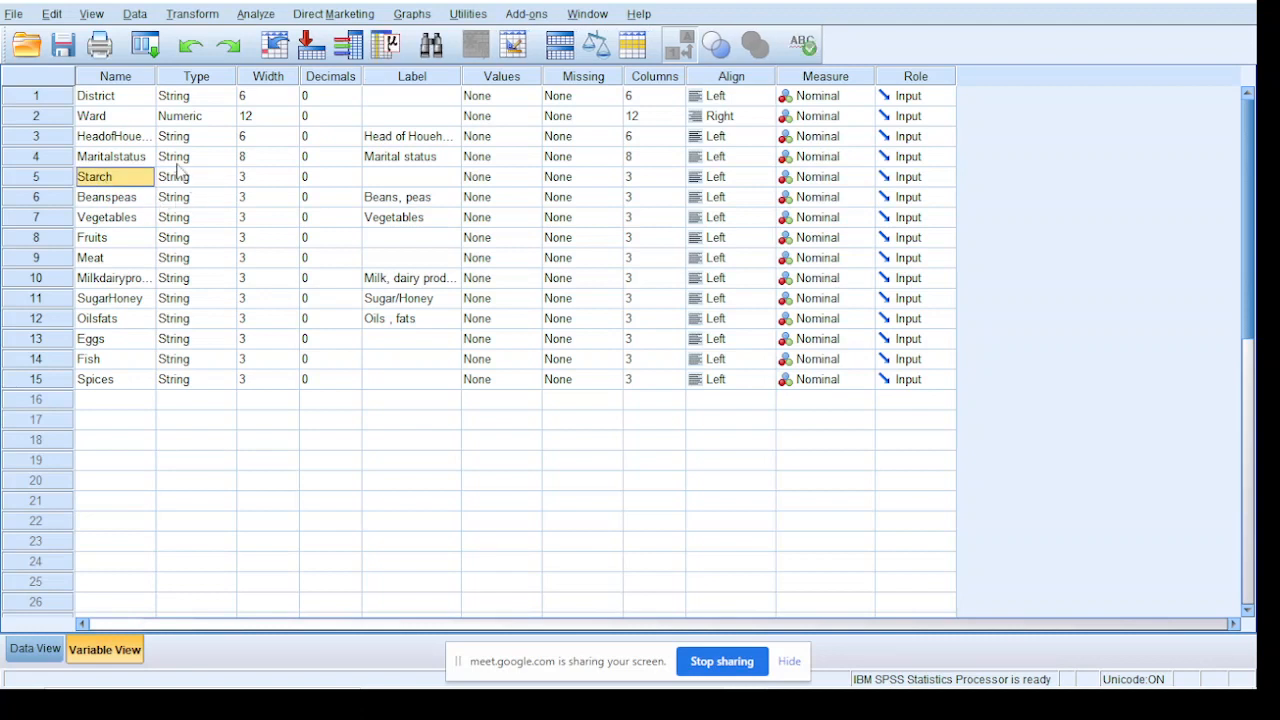
{"action": "left_click", "coordinate": [170, 180]}
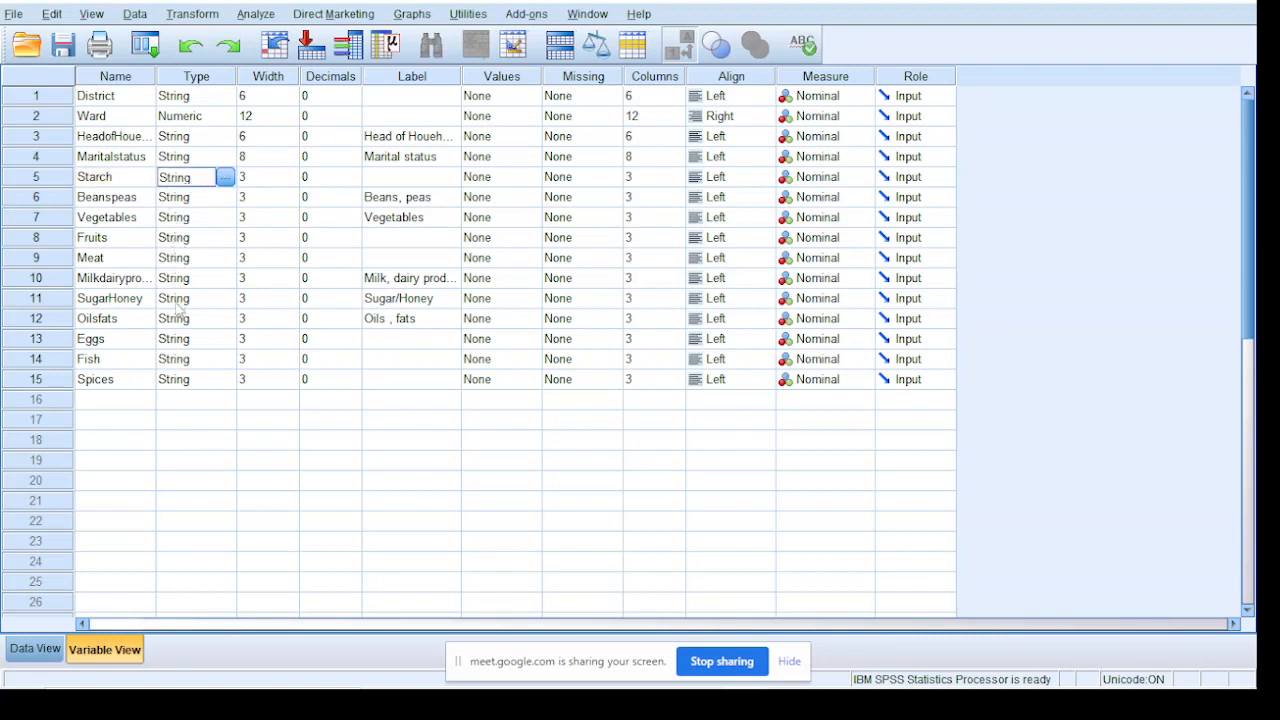
{"action": "left_click", "coordinate": [191, 384]}
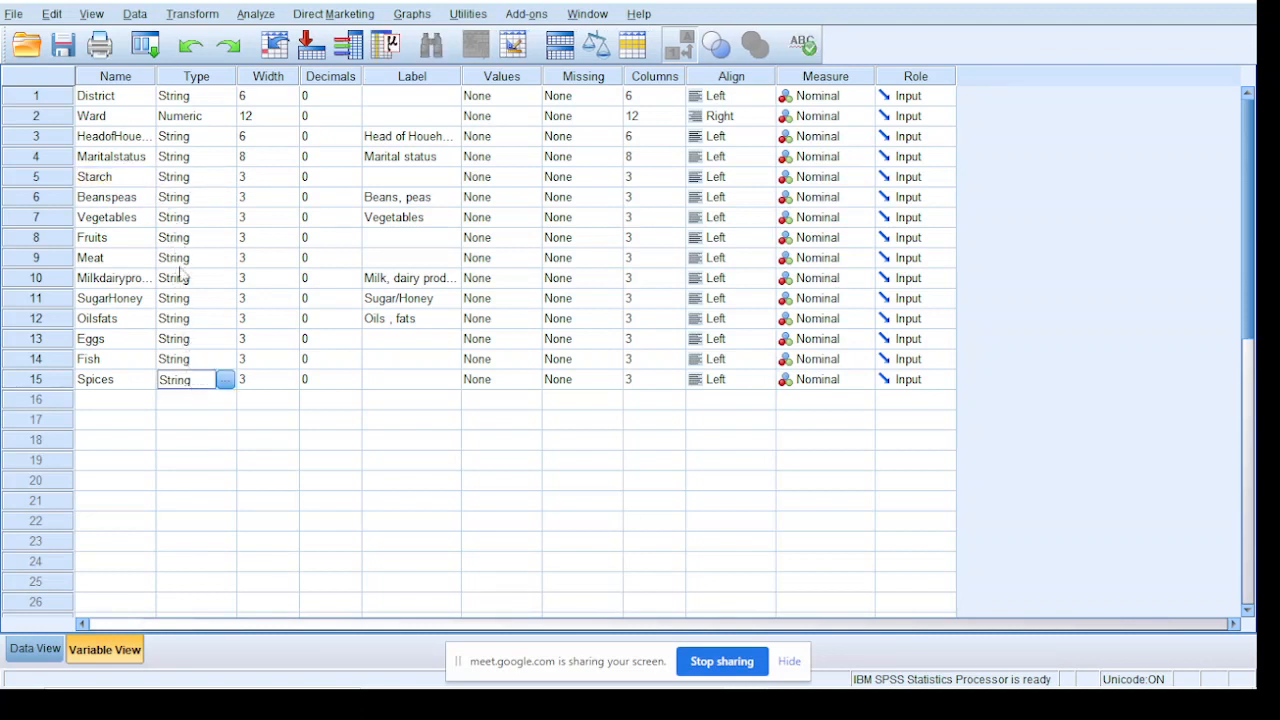
{"action": "left_click", "coordinate": [192, 178]}
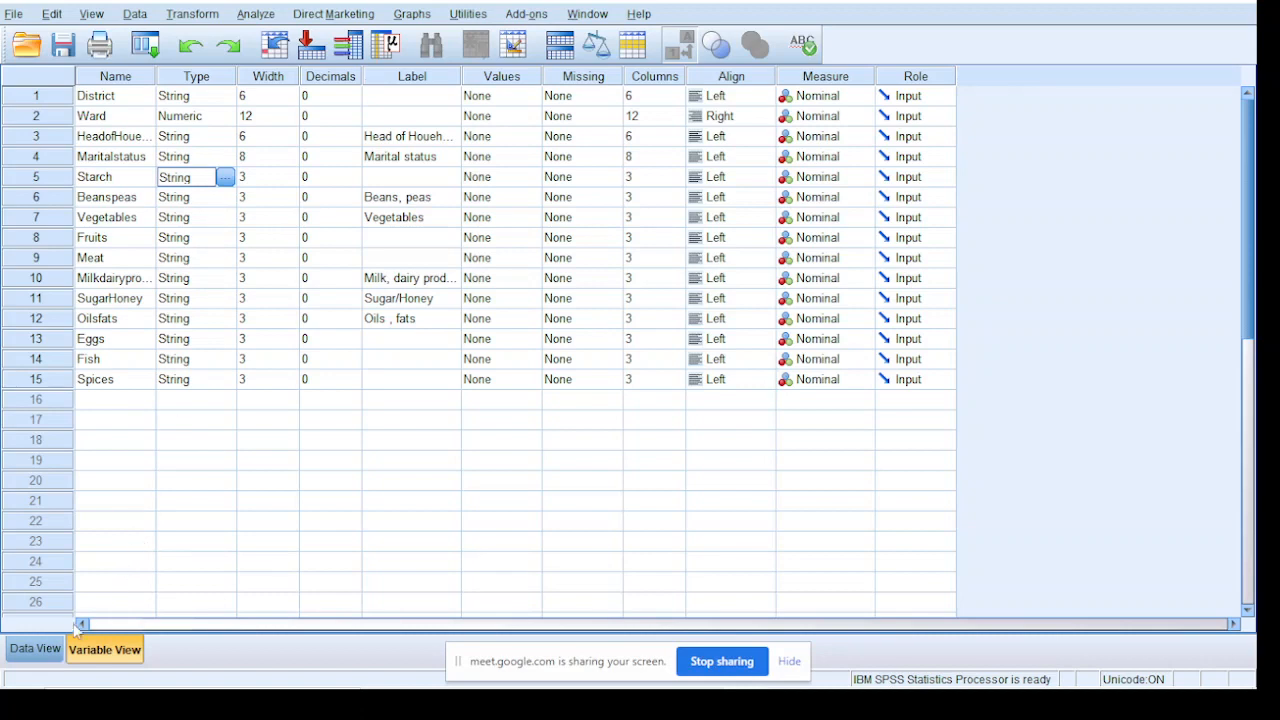
{"action": "left_click", "coordinate": [36, 652]}
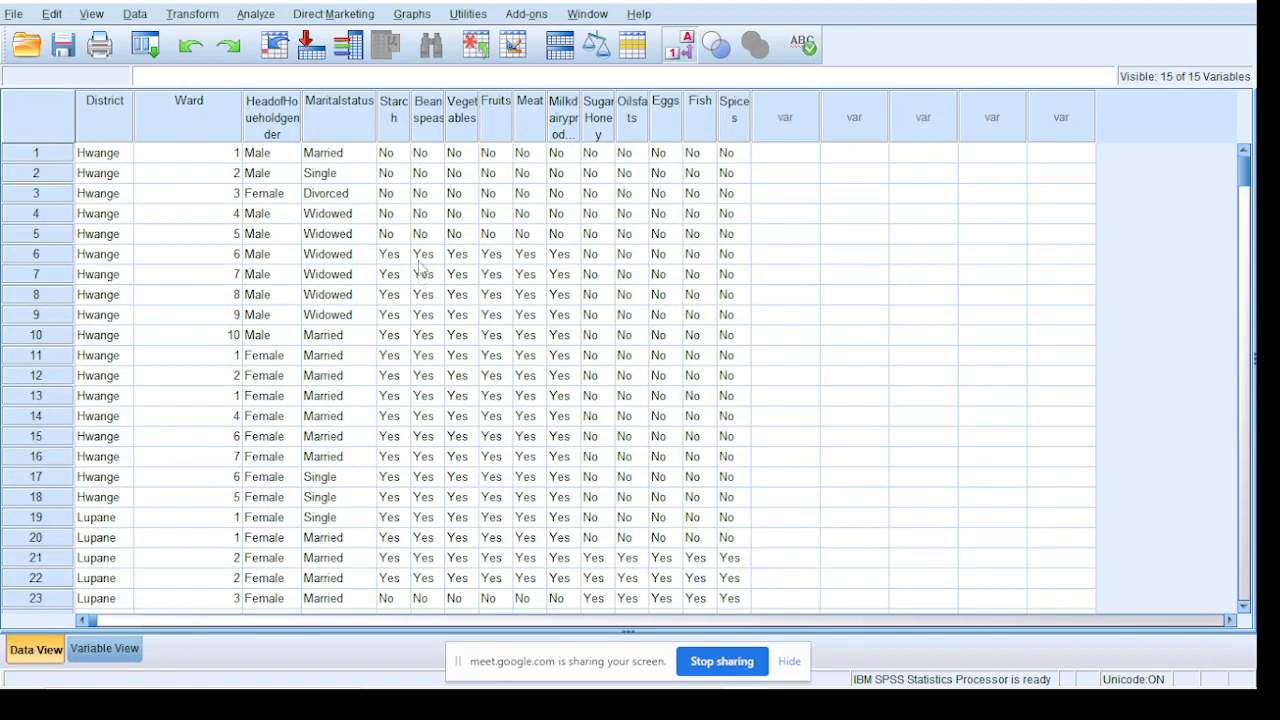
{"action": "left_click", "coordinate": [452, 217]}
{"action": "left_click", "coordinate": [744, 255]}
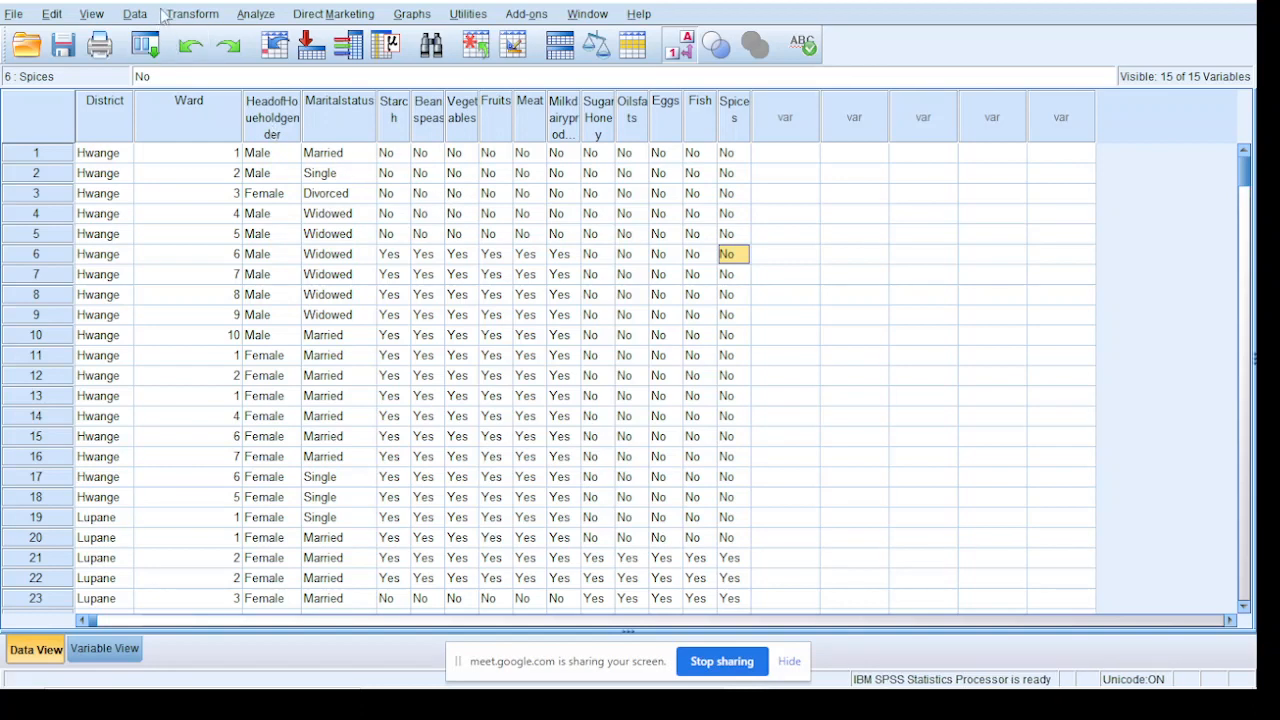
Start Recode into Same Variables and add all food group variables from Starch through Spices to the recode list
{"action": "left_click", "coordinate": [195, 14]}
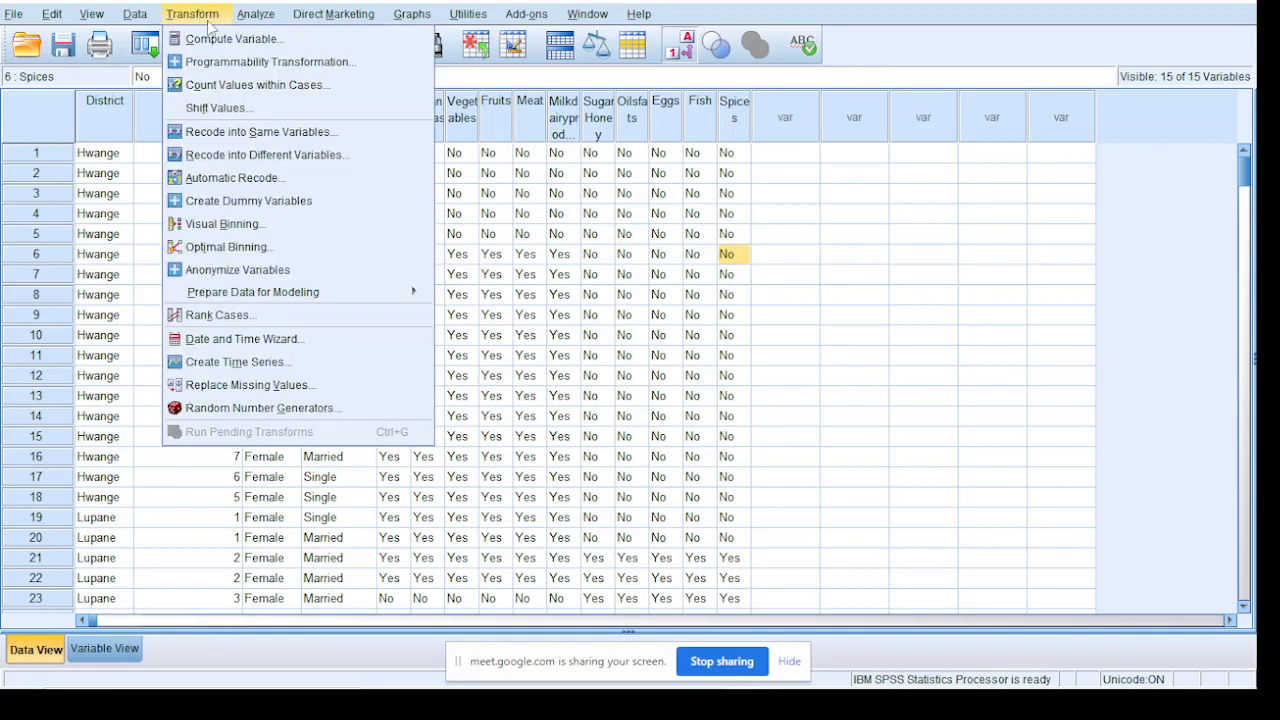
{"action": "left_click", "coordinate": [312, 134]}
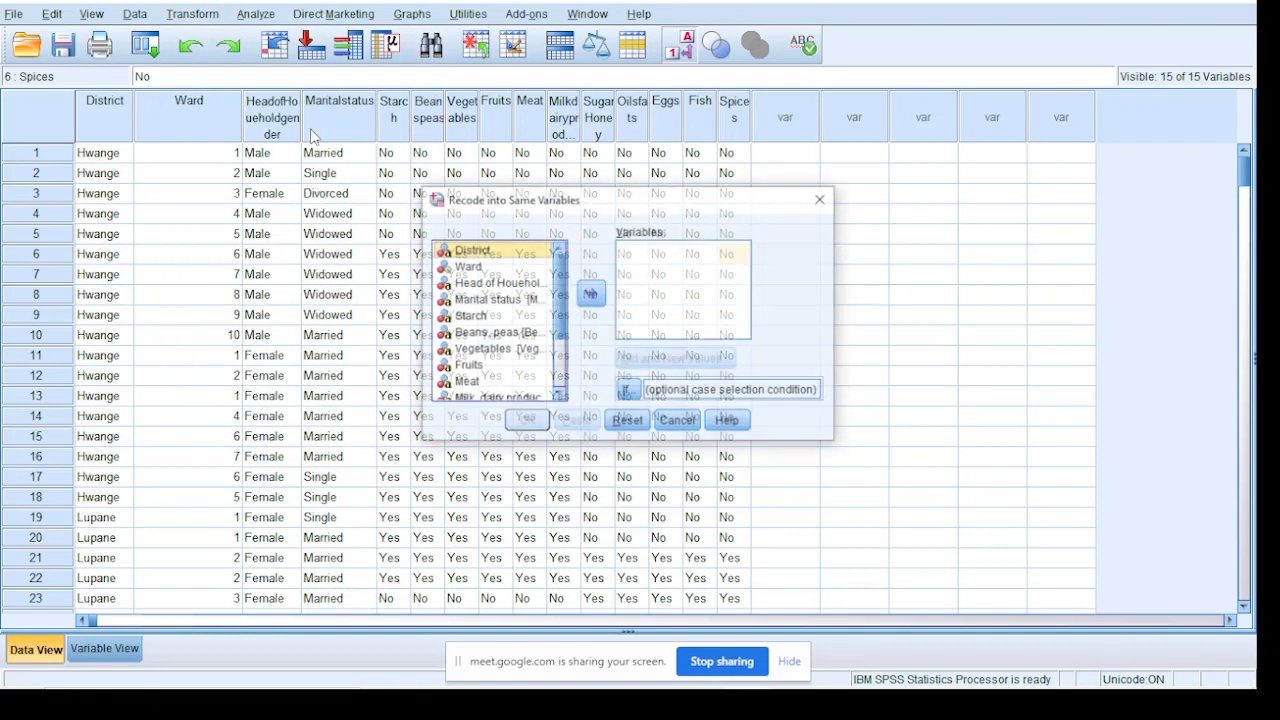
{"action": "left_click", "coordinate": [452, 303]}
{"action": "left_click", "coordinate": [454, 316]}
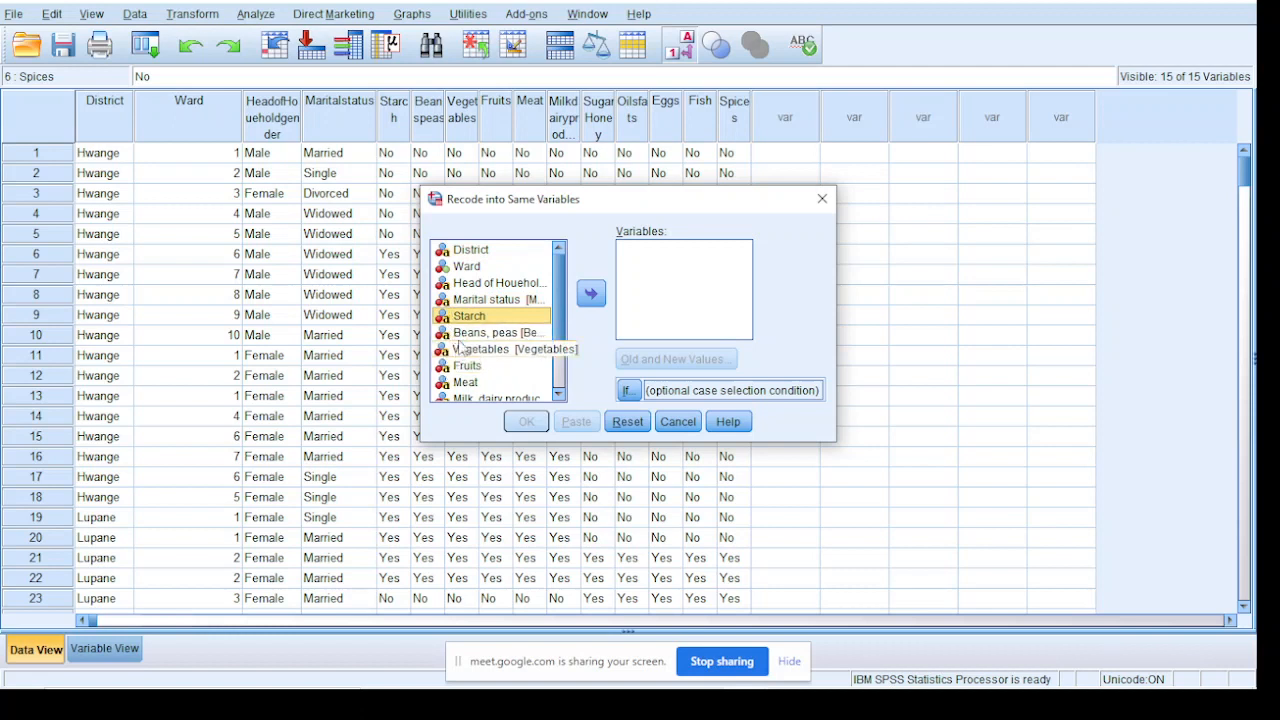
{"action": "left_click", "coordinate": [460, 334], "text": "ctrl"}
{"action": "left_click", "coordinate": [464, 352], "text": "ctrl"}
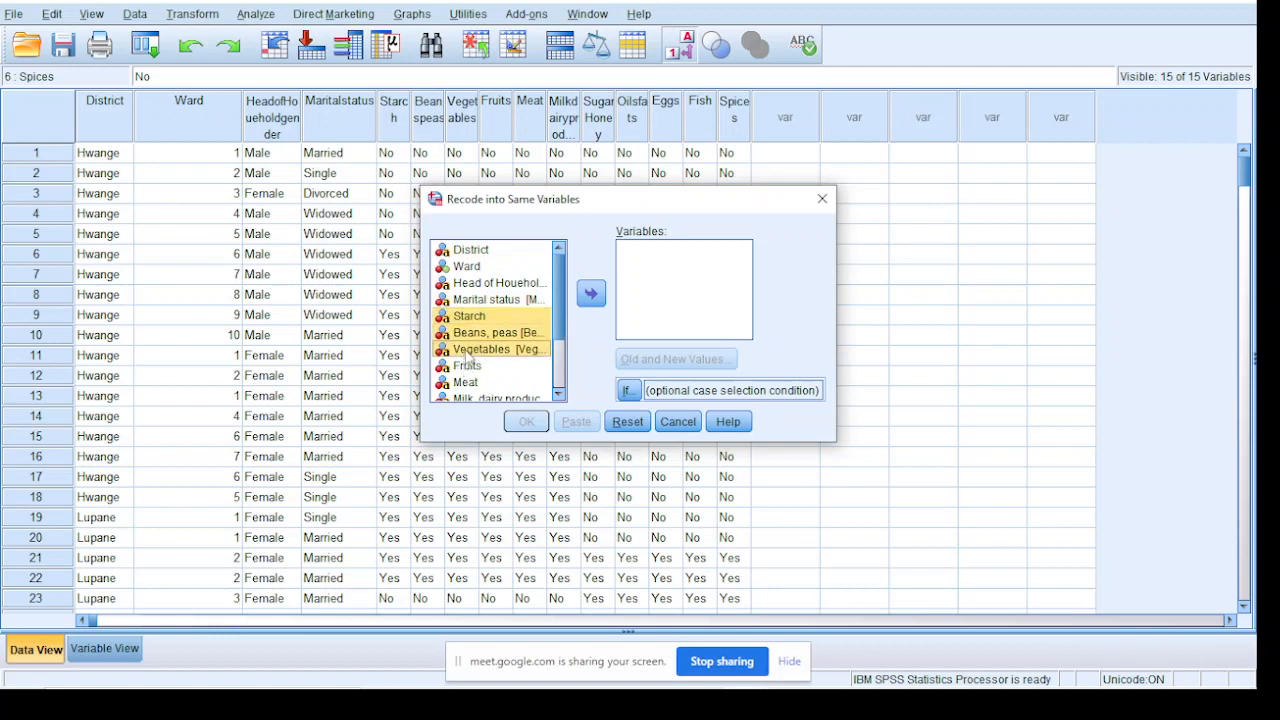
{"action": "left_click", "coordinate": [464, 368], "text": "ctrl"}
{"action": "left_click", "coordinate": [463, 385], "text": "ctrl"}
{"action": "left_click", "coordinate": [465, 398], "text": "ctrl"}
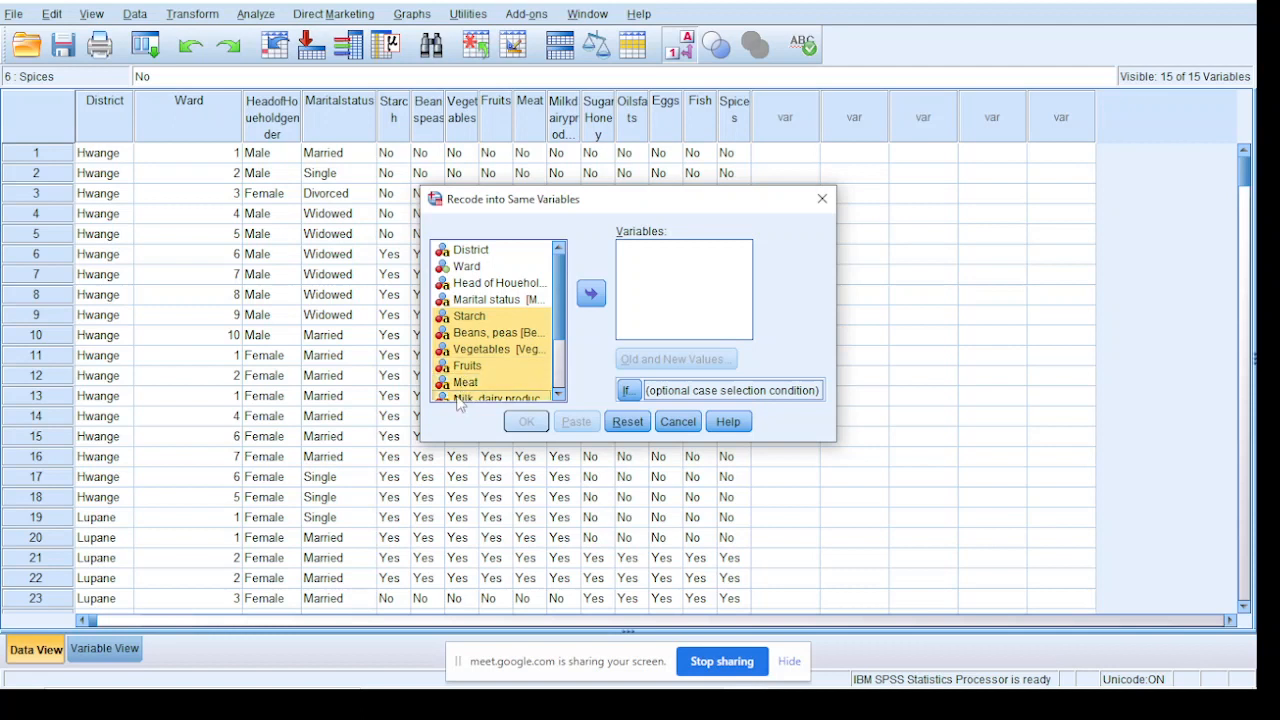
{"action": "left_click", "coordinate": [559, 395]}
{"action": "left_click", "coordinate": [559, 395]}
{"action": "left_click", "coordinate": [559, 395]}
{"action": "left_click", "coordinate": [559, 395]}
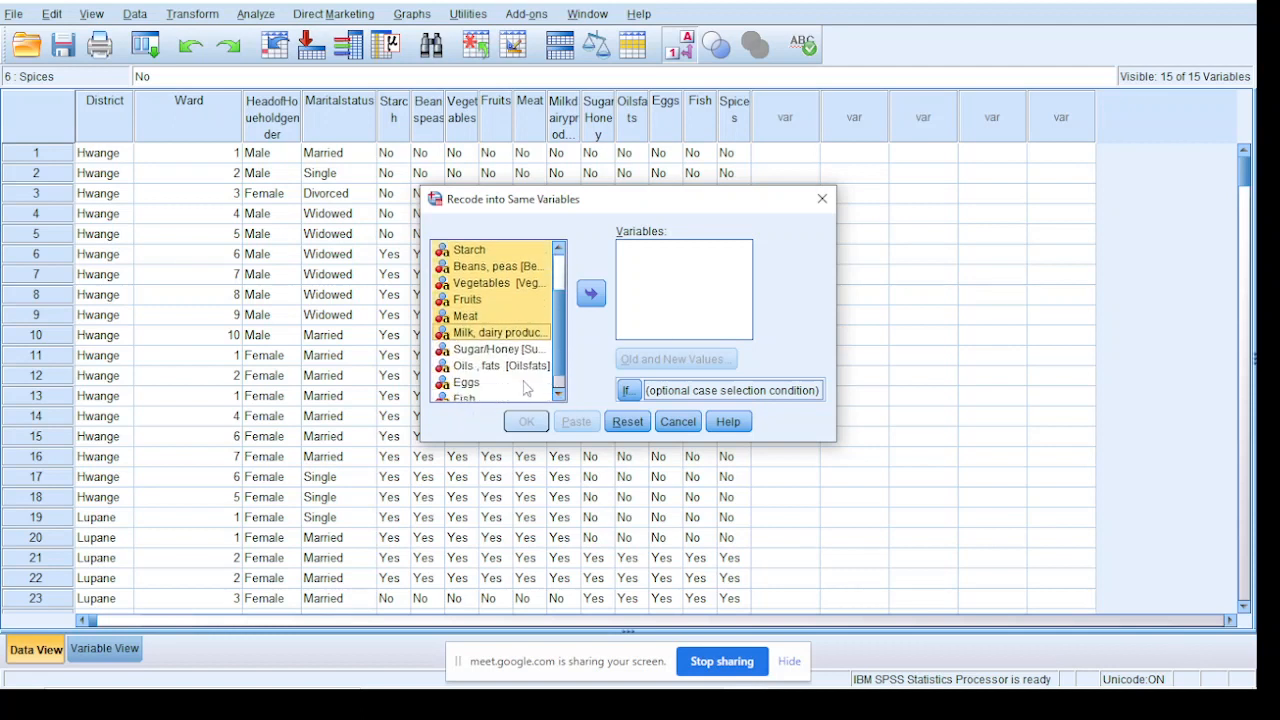
{"action": "left_click", "coordinate": [465, 352], "text": "ctrl"}
{"action": "left_click", "coordinate": [466, 366], "text": "ctrl"}
{"action": "left_click", "coordinate": [465, 383], "text": "ctrl"}
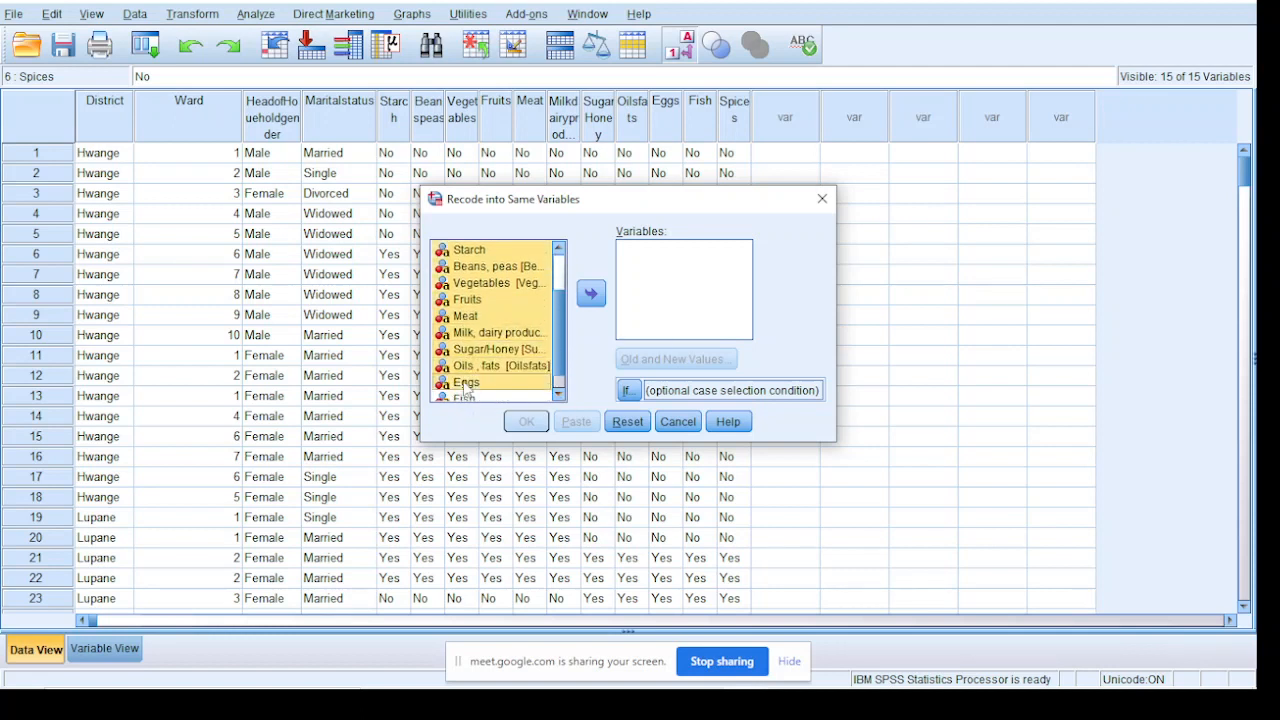
{"action": "left_click", "coordinate": [559, 395]}
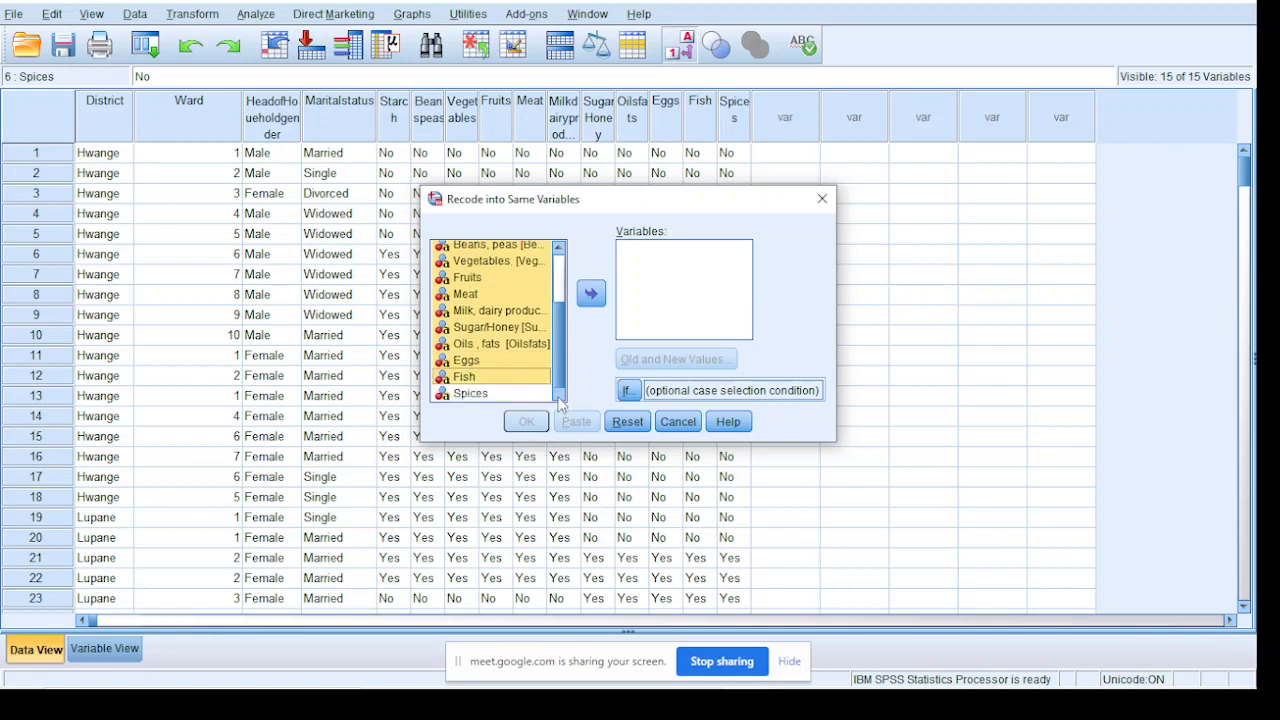
{"action": "left_click", "coordinate": [466, 396], "text": "ctrl"}
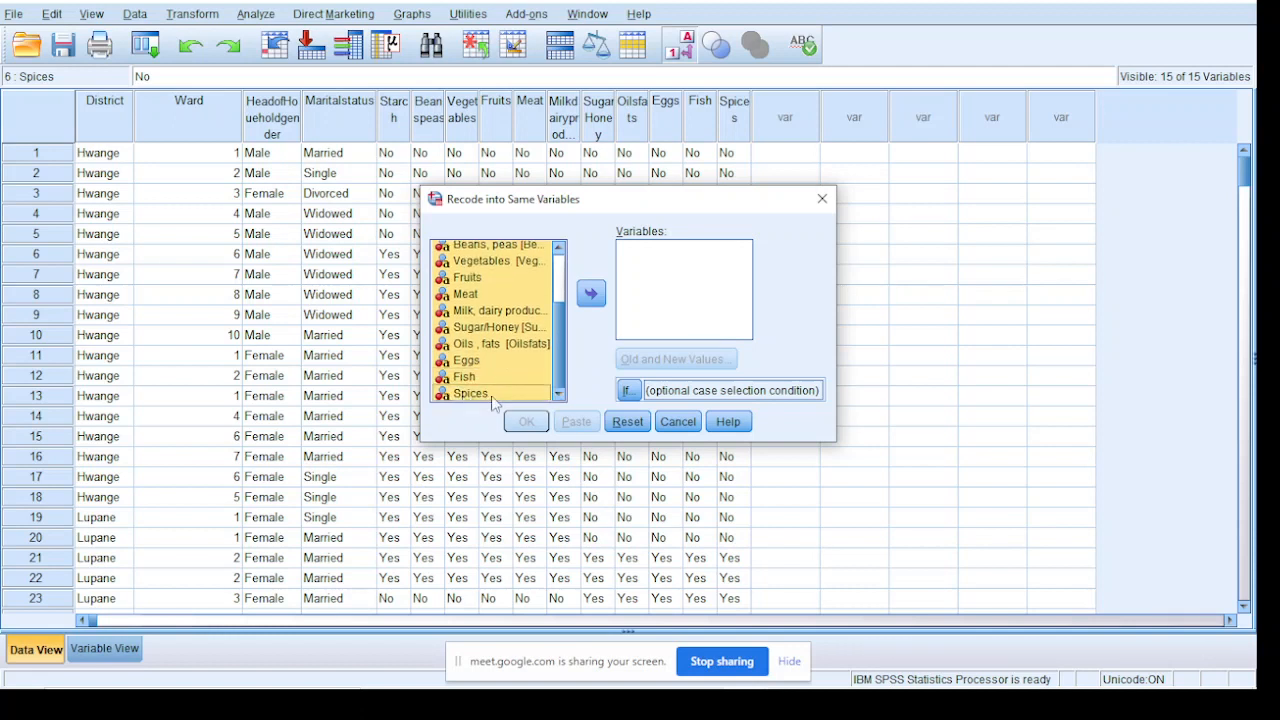
{"action": "left_click", "coordinate": [550, 396], "text": "ctrl"}
{"action": "scroll", "coordinate": [562, 313], "scroll_direction": "up", "scroll_amount": 2}
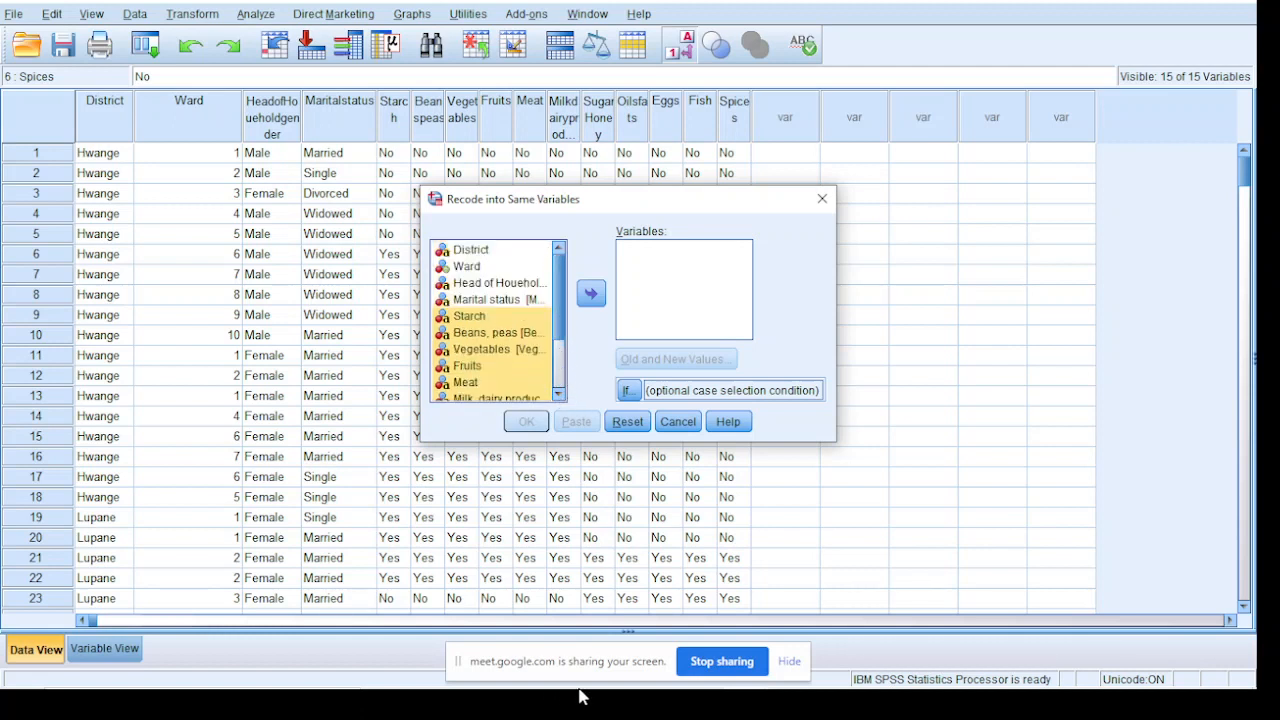
{"action": "left_click", "coordinate": [591, 293]}
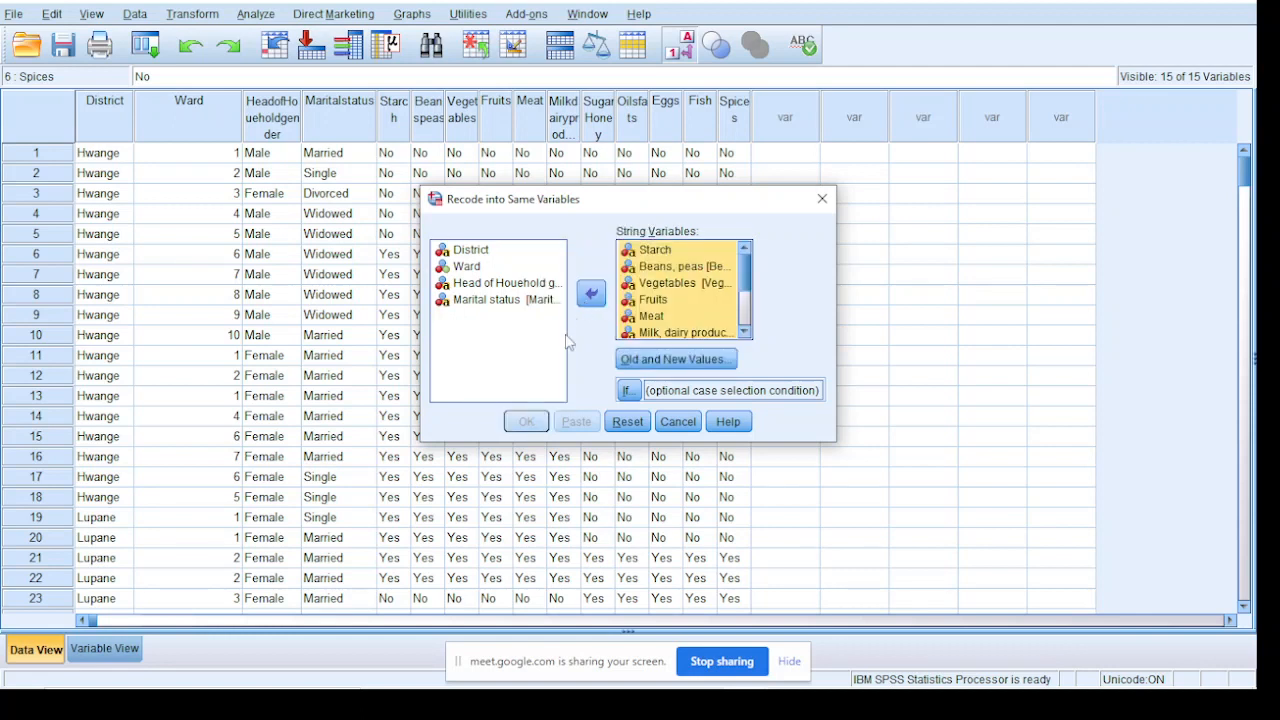
{"action": "scroll", "coordinate": [723, 326], "scroll_direction": "down", "scroll_amount": 1}
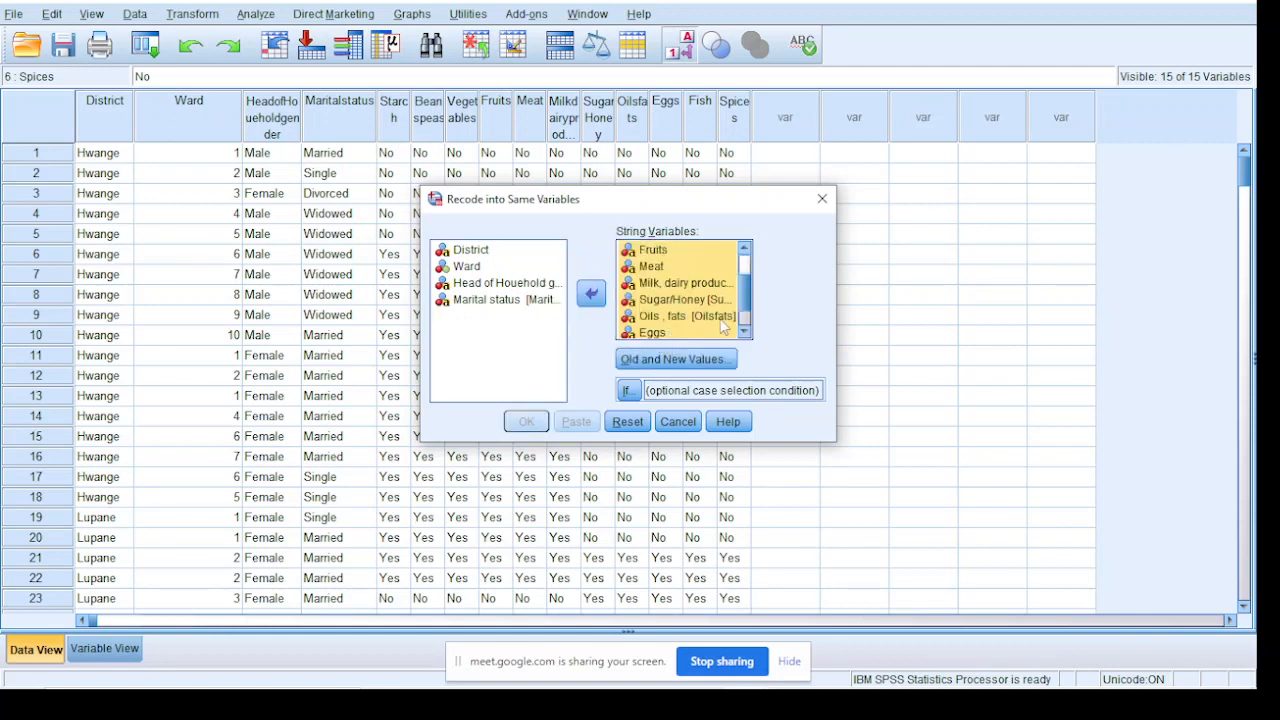
{"action": "scroll", "coordinate": [735, 335], "scroll_direction": "down", "scroll_amount": 1}
Move the screen-sharing notification bar away from the dialog and hide it
{"action": "mouse_move", "coordinate": [440, 696]}
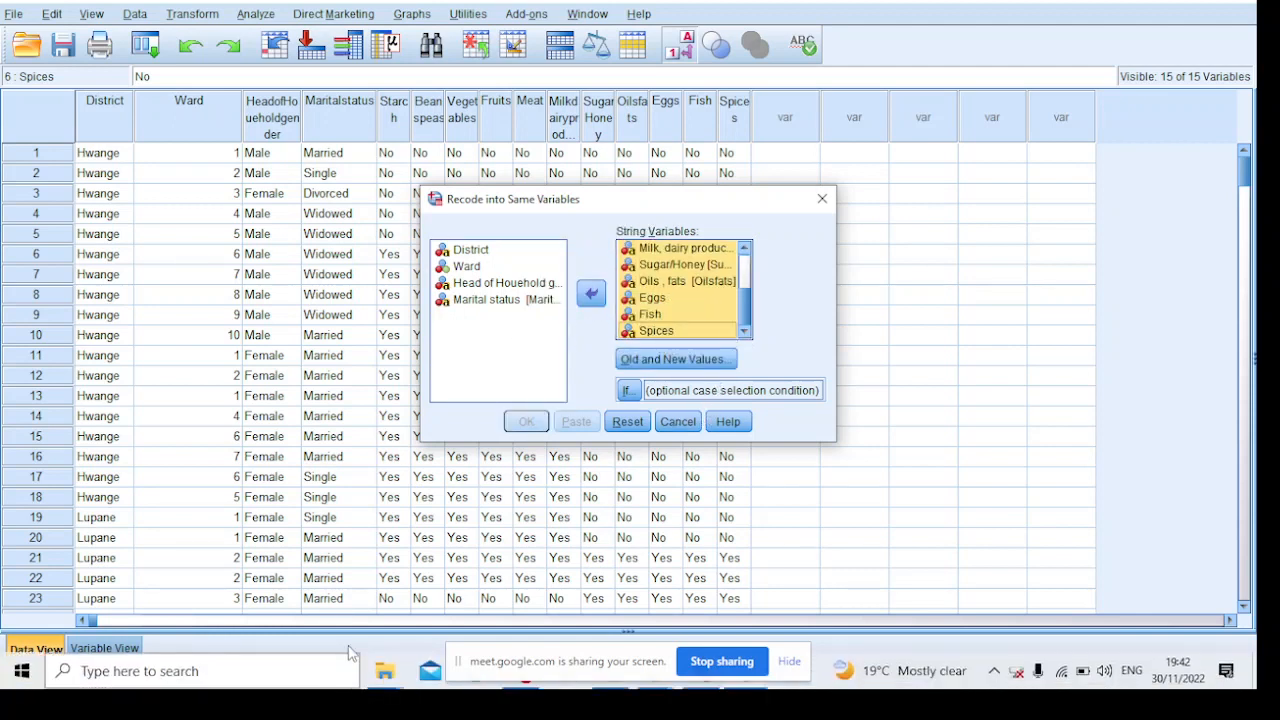
{"action": "left_click_drag", "start_coordinate": [534, 652], "coordinate": [593, 508]}
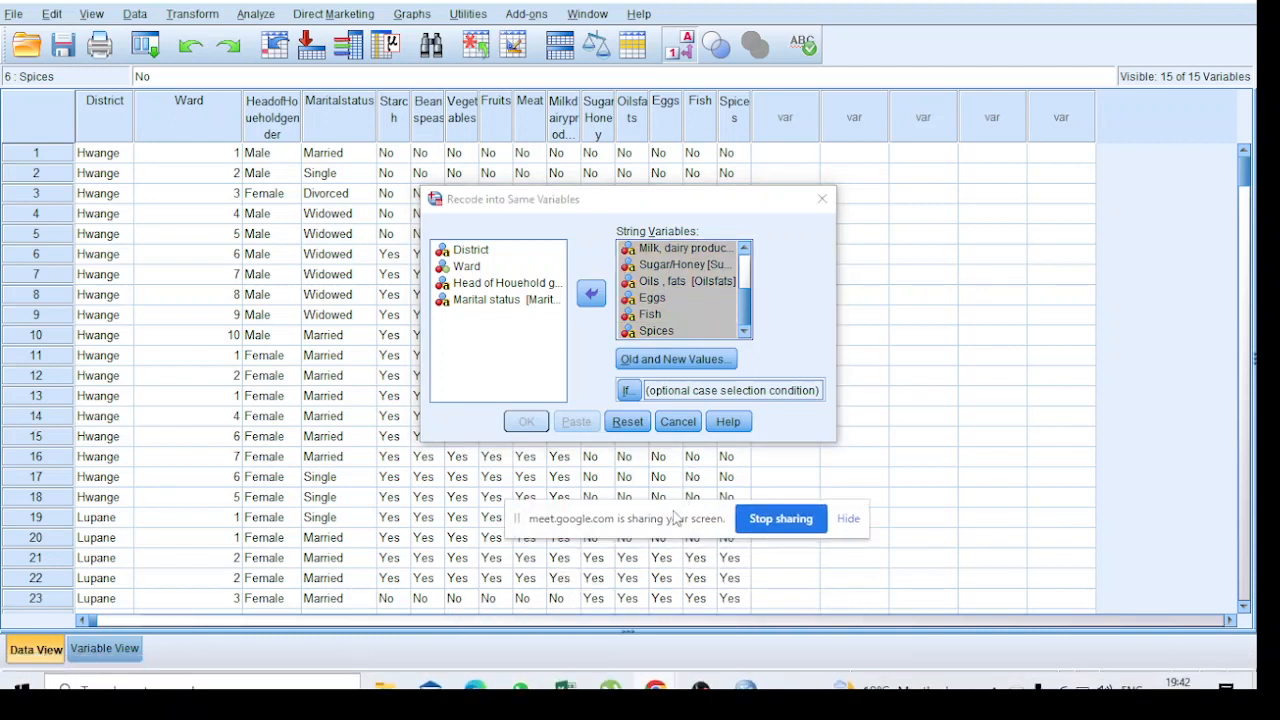
{"action": "left_click_drag", "start_coordinate": [685, 512], "coordinate": [1027, 374]}
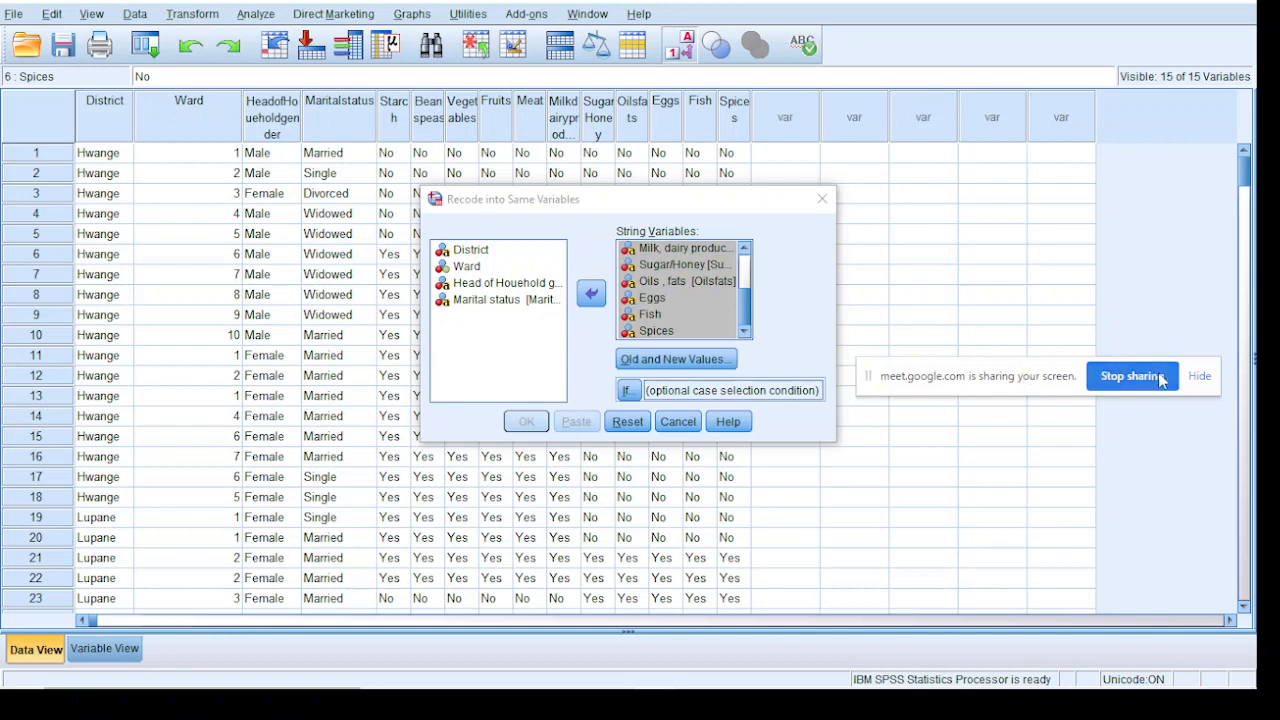
{"action": "left_click", "coordinate": [1199, 377]}
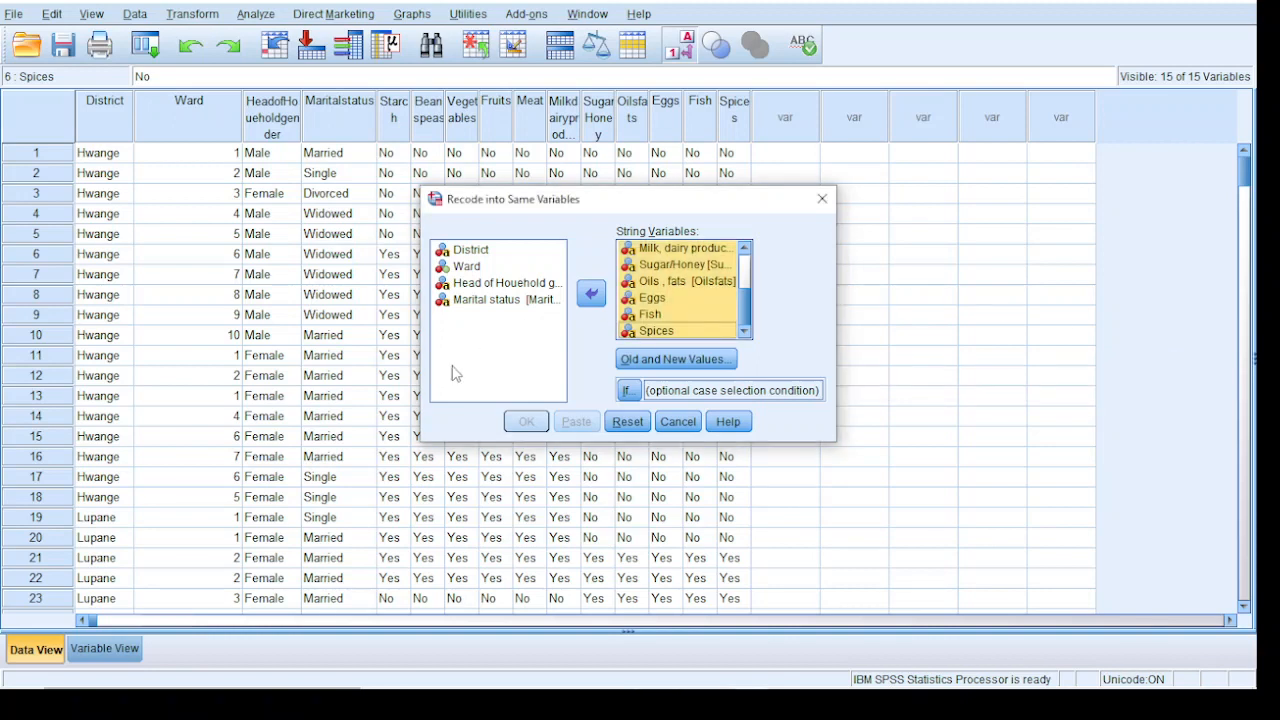
Define the recoding Yes to 1 and No to 0, run it on the food group variables, and return to the data
{"action": "left_click", "coordinate": [690, 360]}
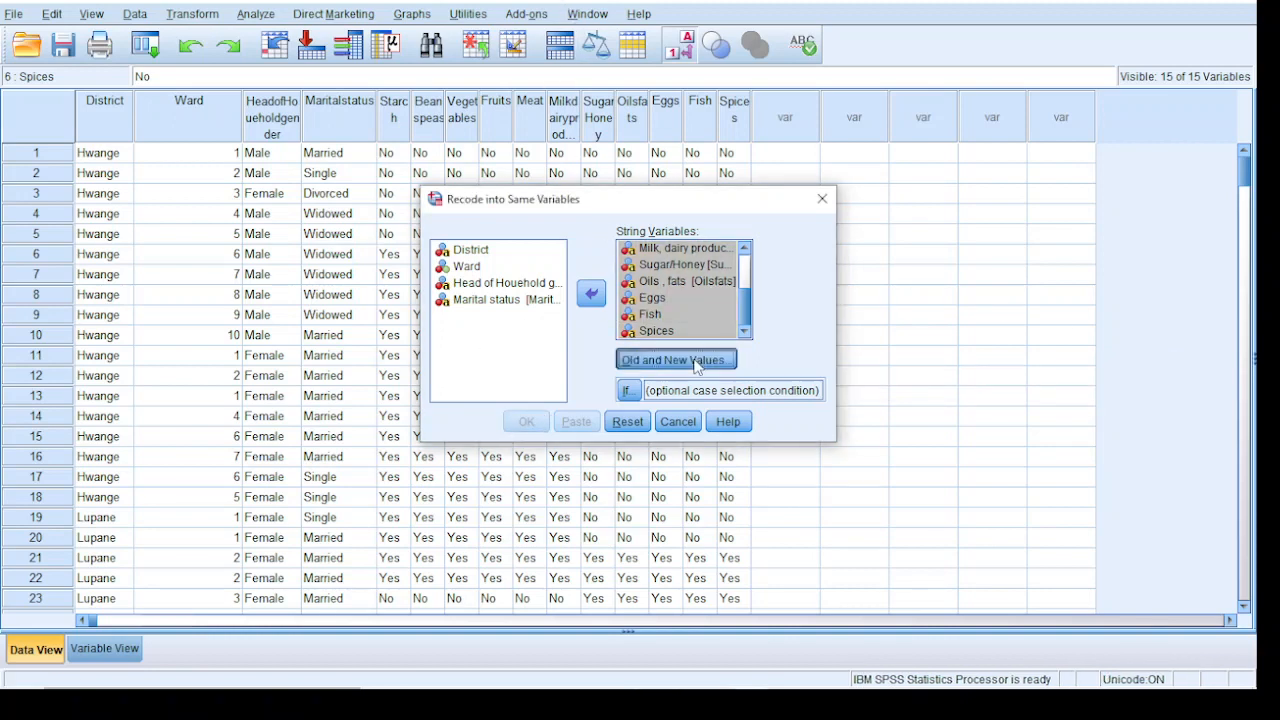
{"action": "left_click", "coordinate": [363, 214]}
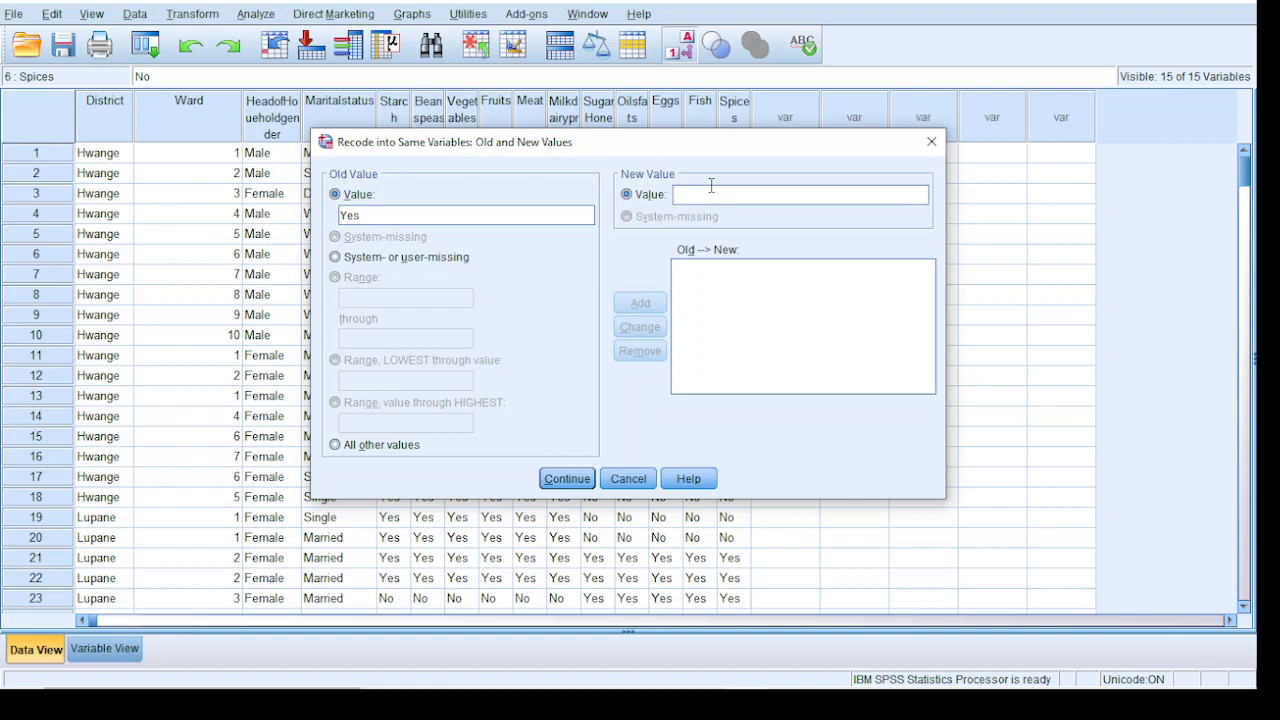
{"action": "type", "text": "1"}
{"action": "left_click", "coordinate": [650, 304]}
{"action": "key", "text": "Tab"}
{"action": "type", "text": "0"}
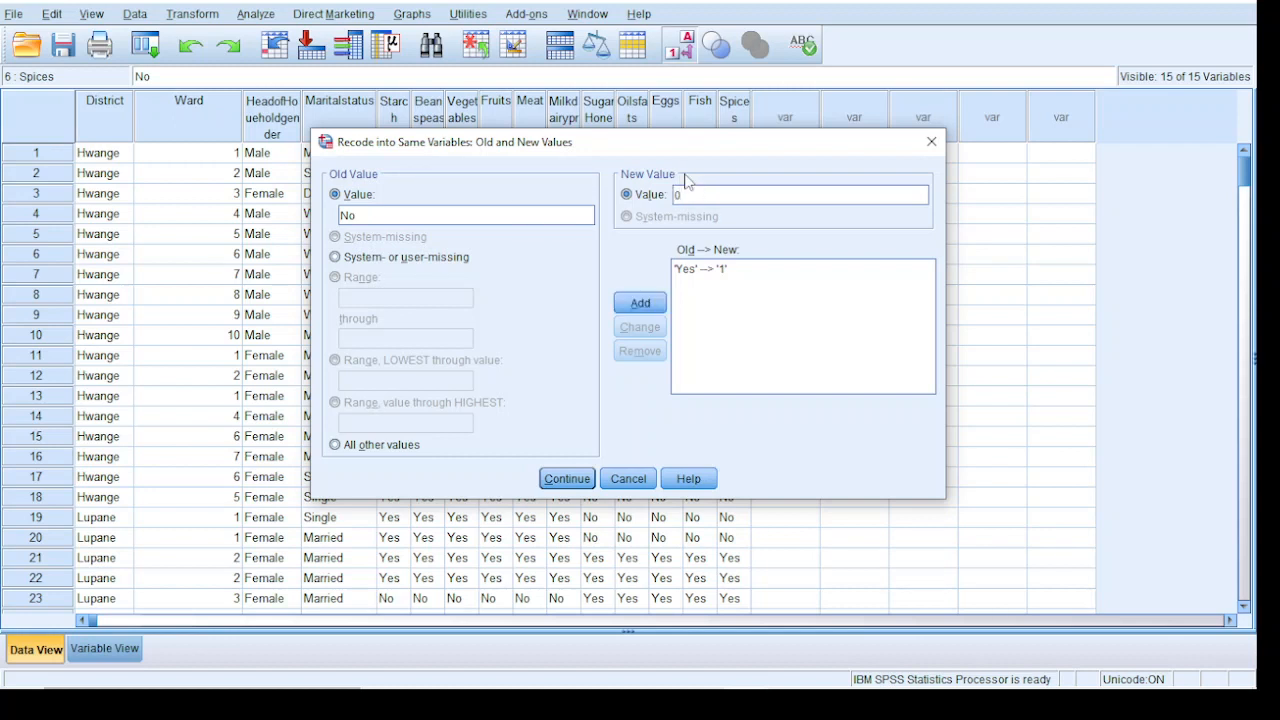
{"action": "left_click", "coordinate": [624, 302]}
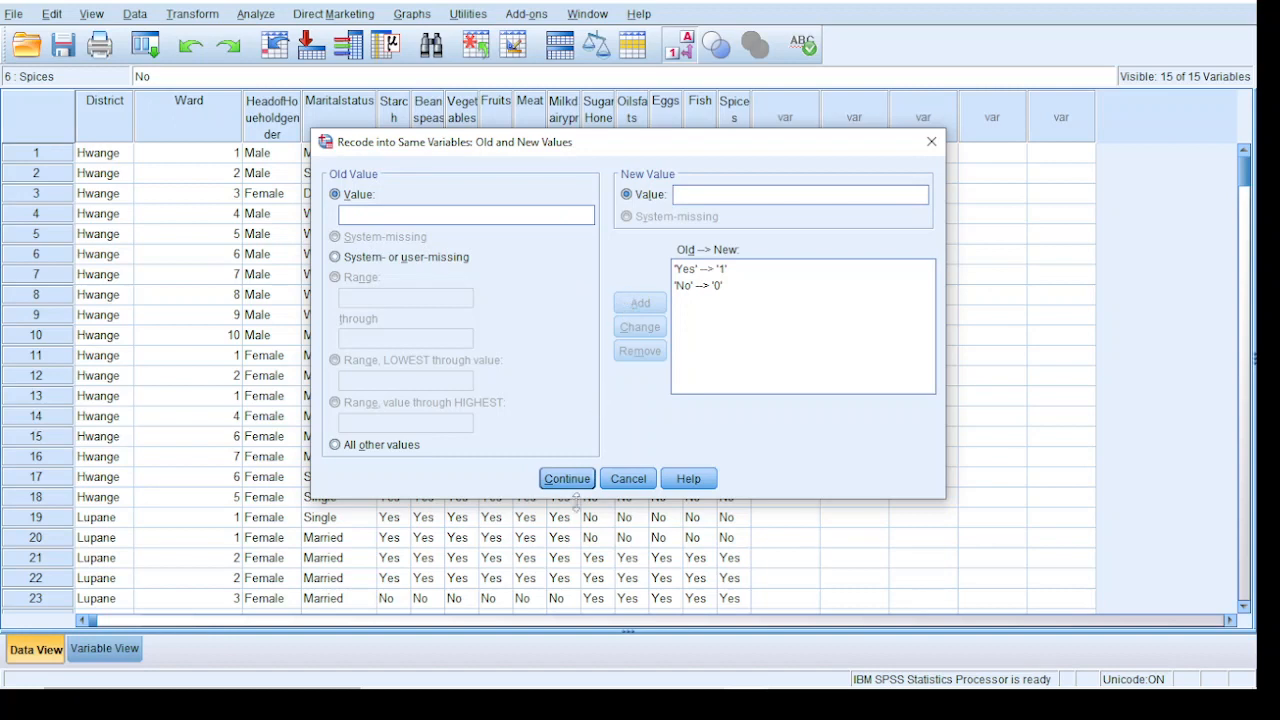
{"action": "left_click", "coordinate": [574, 484]}
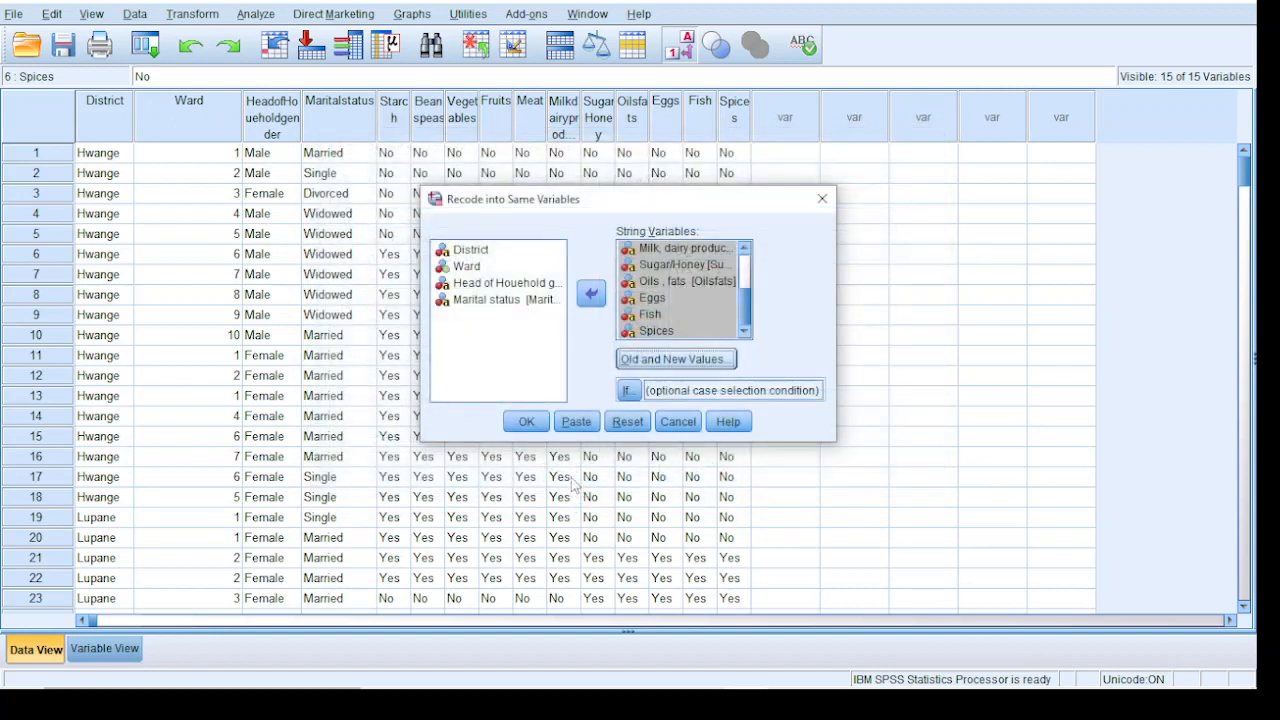
{"action": "left_click", "coordinate": [546, 426]}
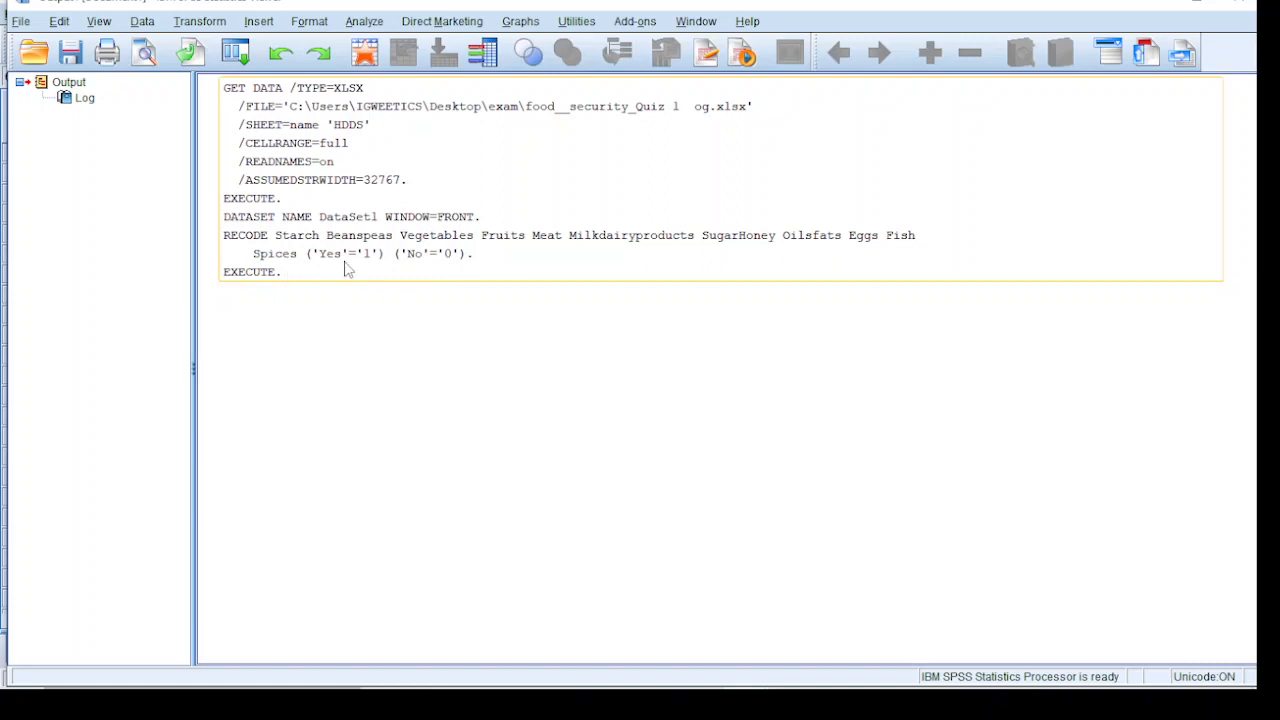
{"action": "left_click", "coordinate": [1158, 4]}
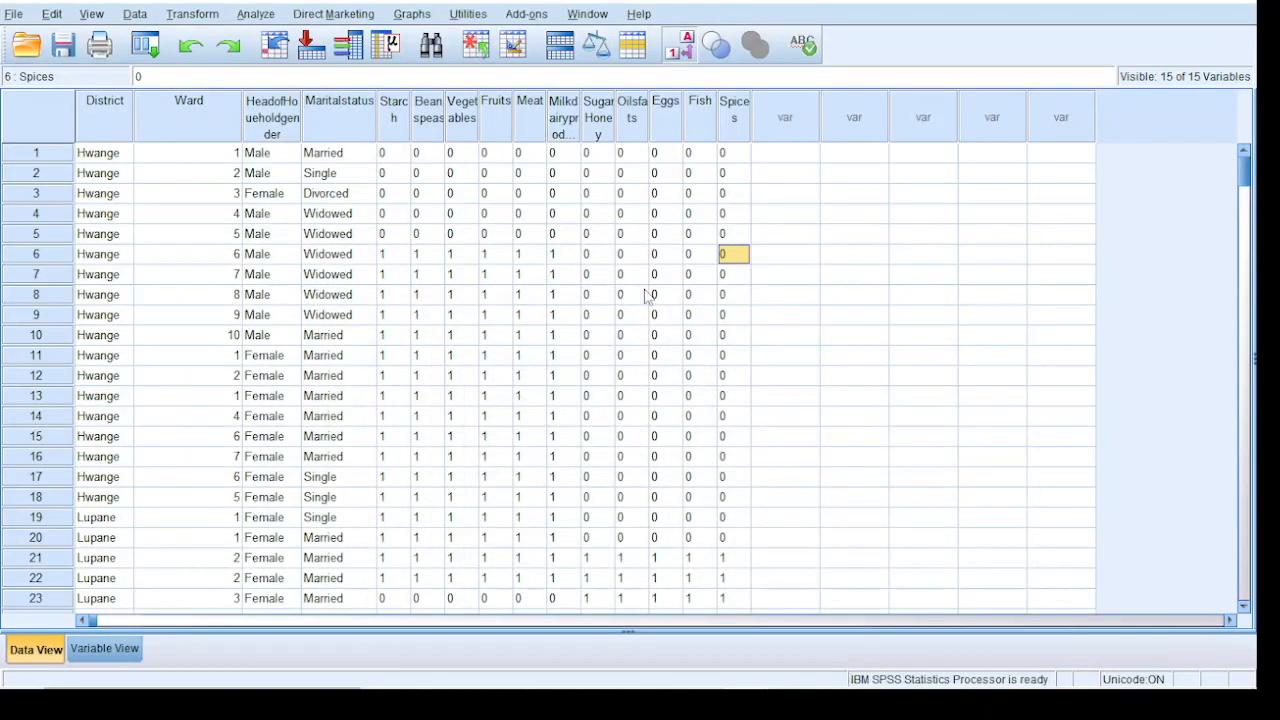
Check the recoded food group data, and change the variable type of Starch to Numeric
{"action": "scroll", "coordinate": [690, 338], "scroll_direction": "down", "scroll_amount": 20}
{"action": "scroll", "coordinate": [690, 338], "scroll_direction": "up", "scroll_amount": 20}
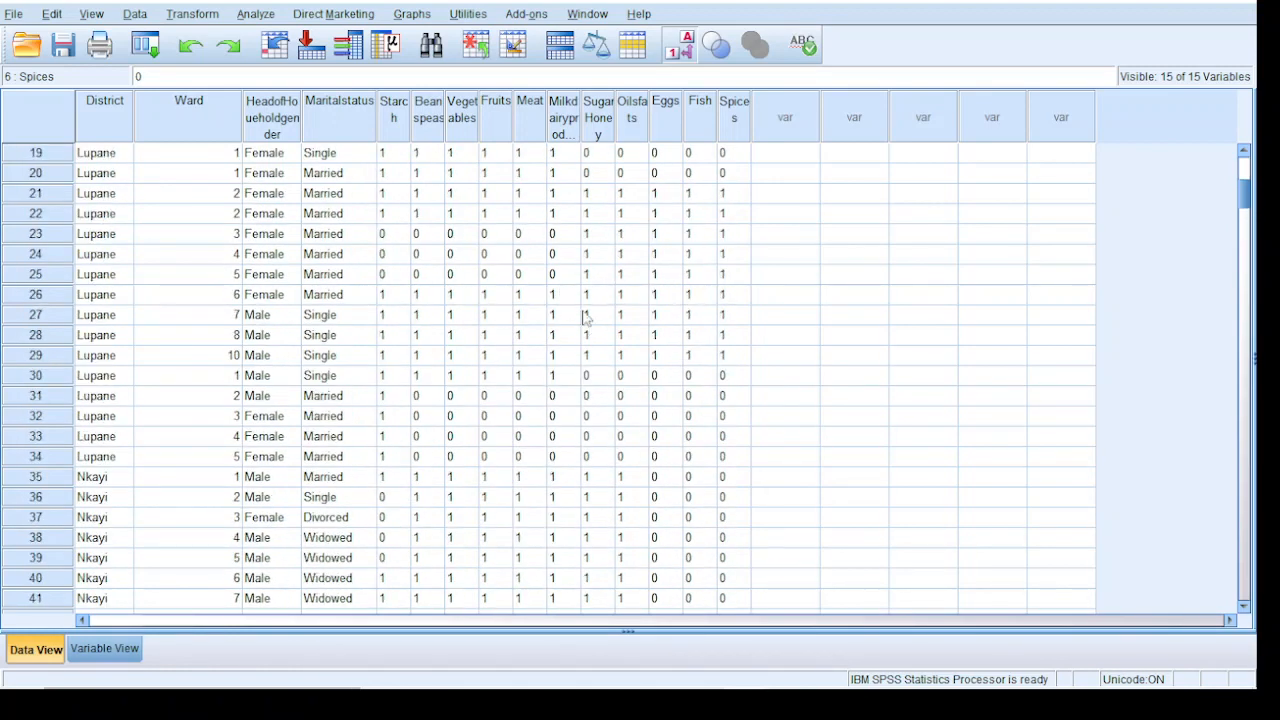
{"action": "left_click", "coordinate": [100, 652]}
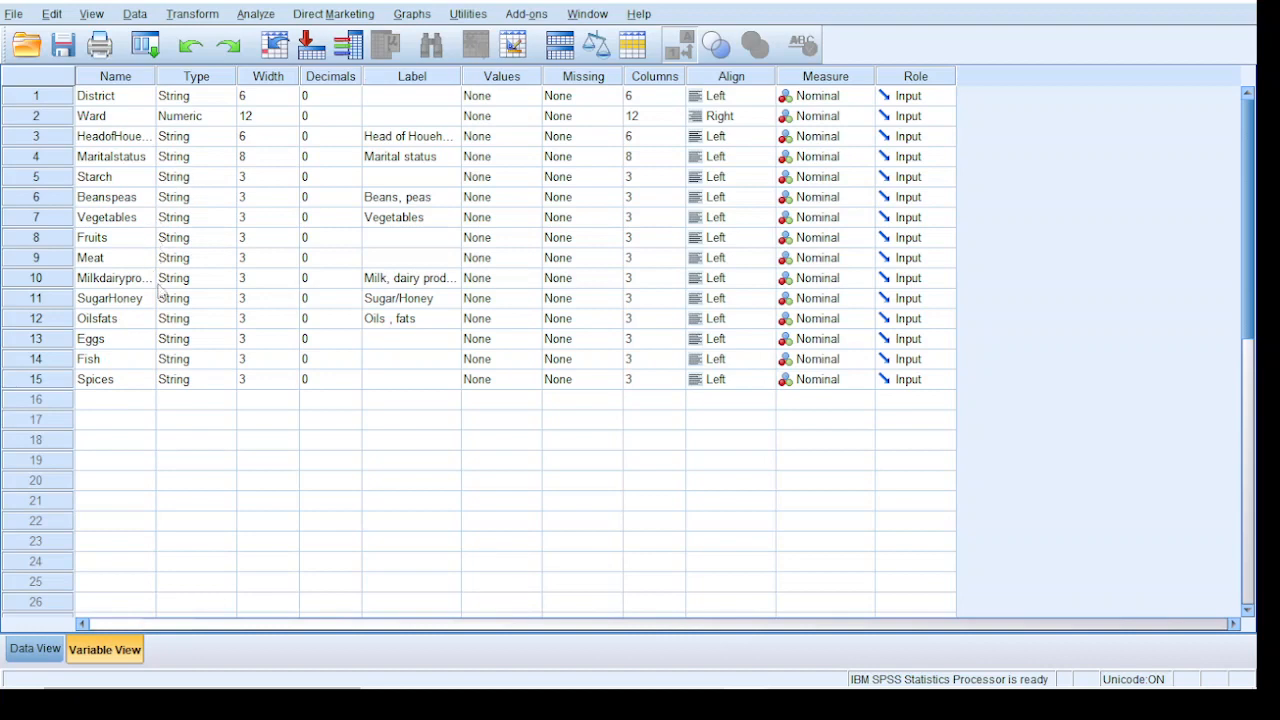
{"action": "left_click", "coordinate": [35, 649]}
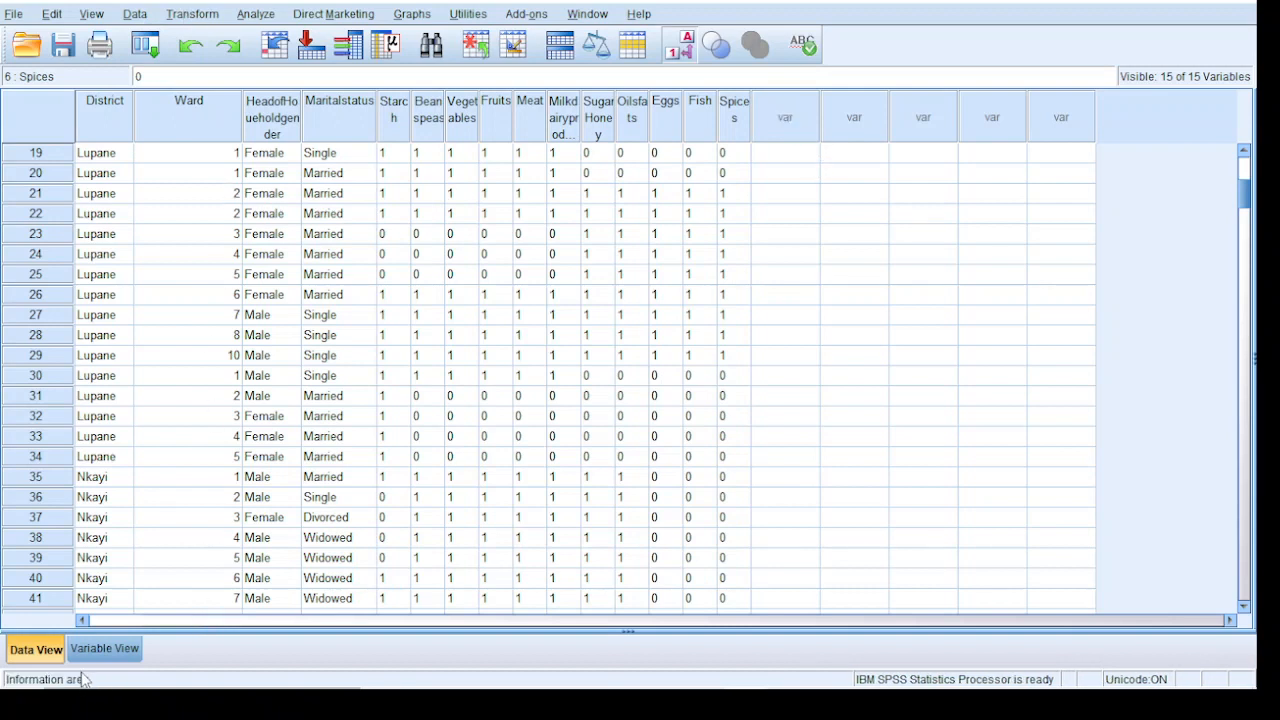
{"action": "left_click", "coordinate": [104, 650]}
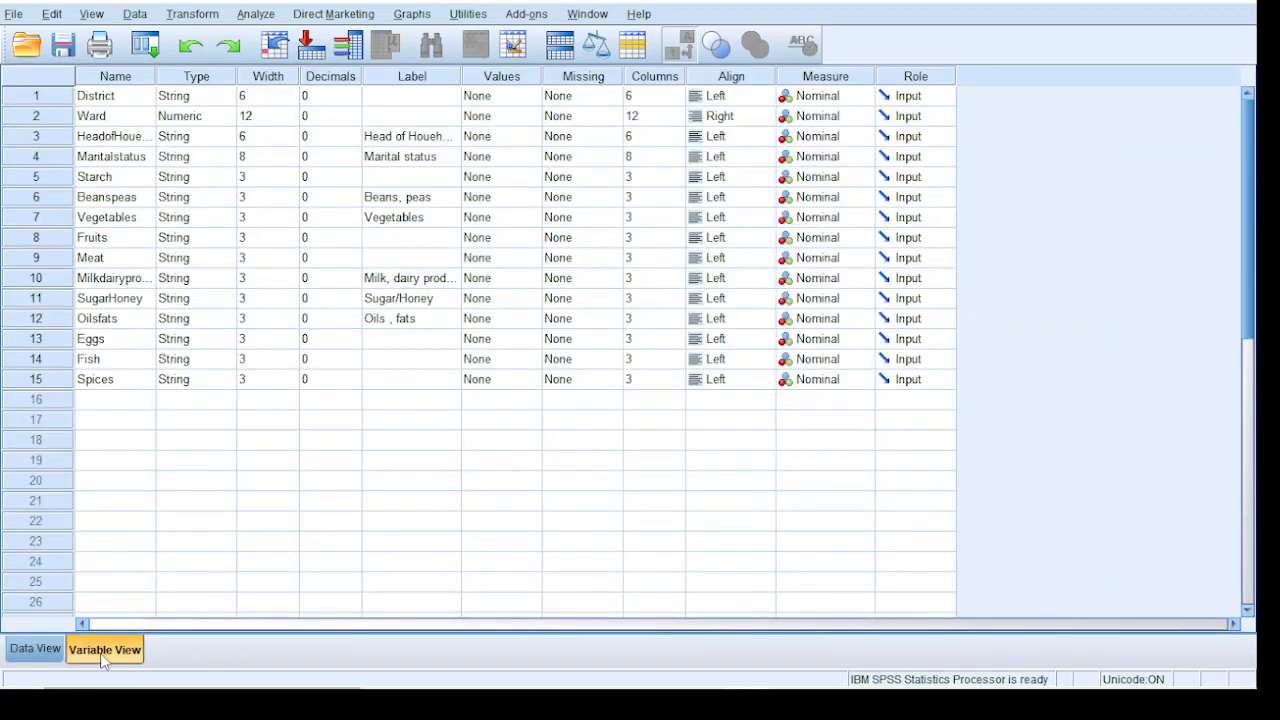
{"action": "left_click", "coordinate": [176, 184]}
{"action": "left_click", "coordinate": [225, 178]}
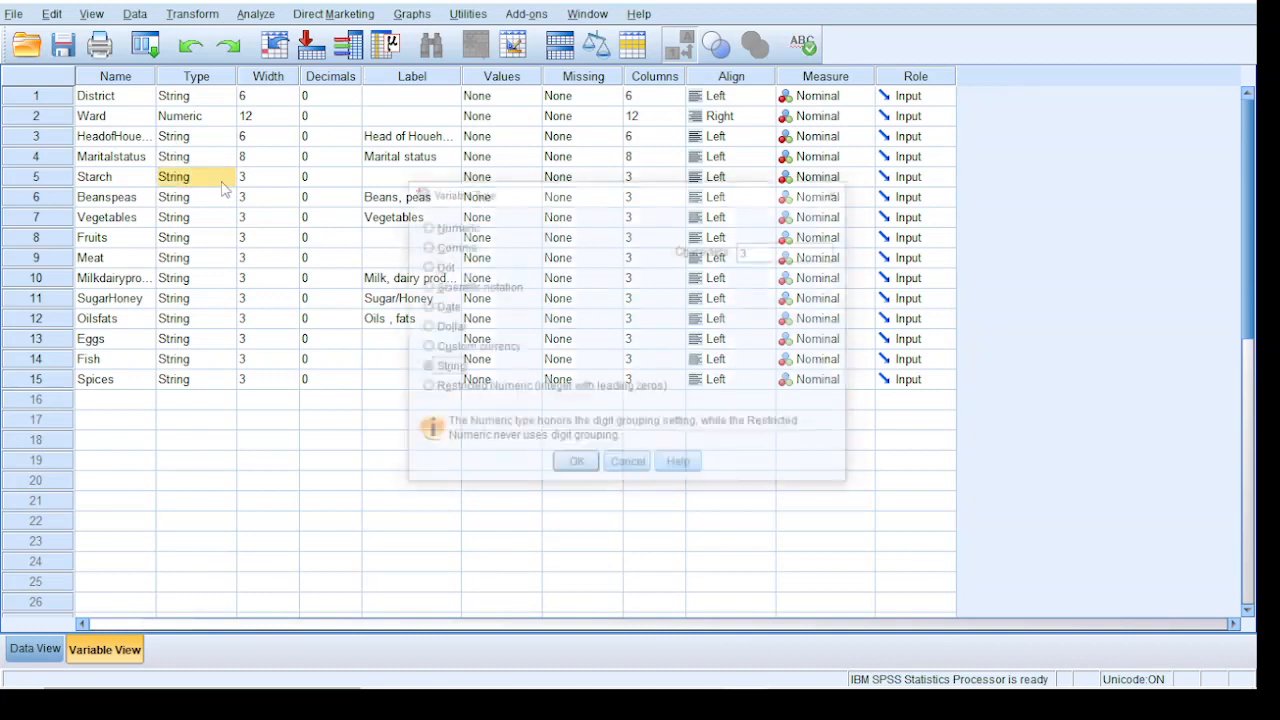
{"action": "left_click", "coordinate": [424, 226]}
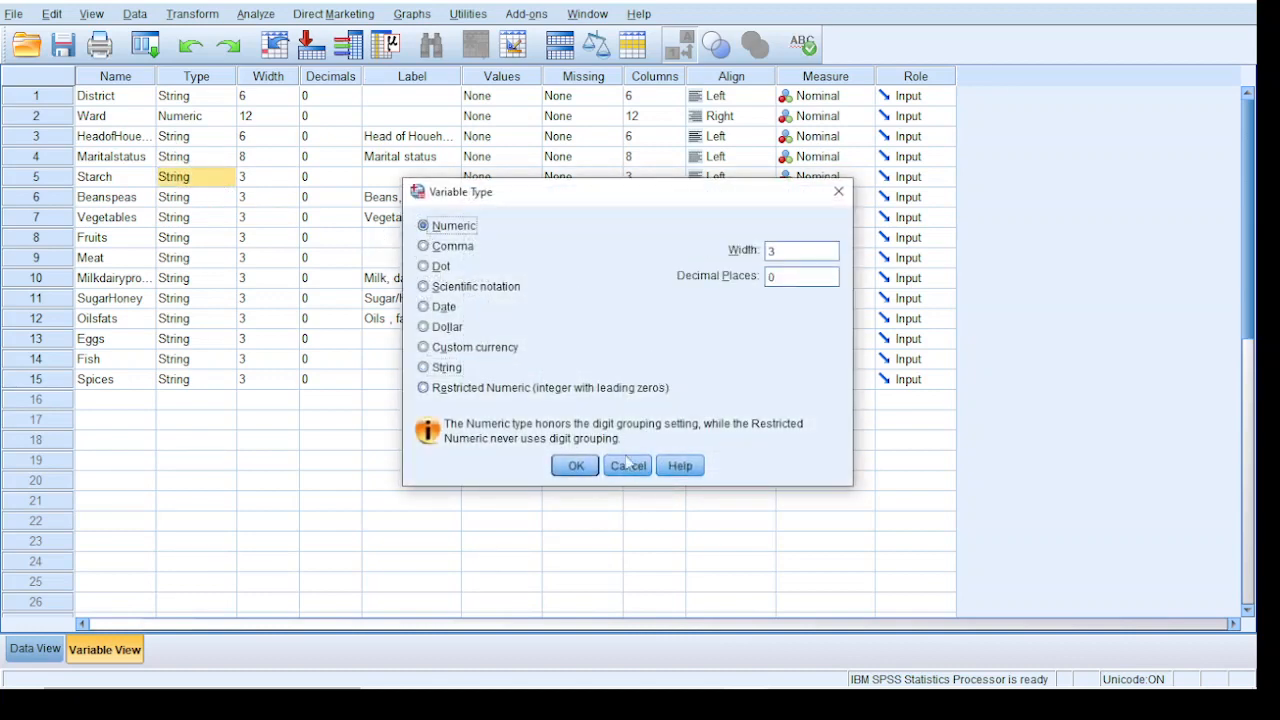
{"action": "left_click", "coordinate": [574, 465]}
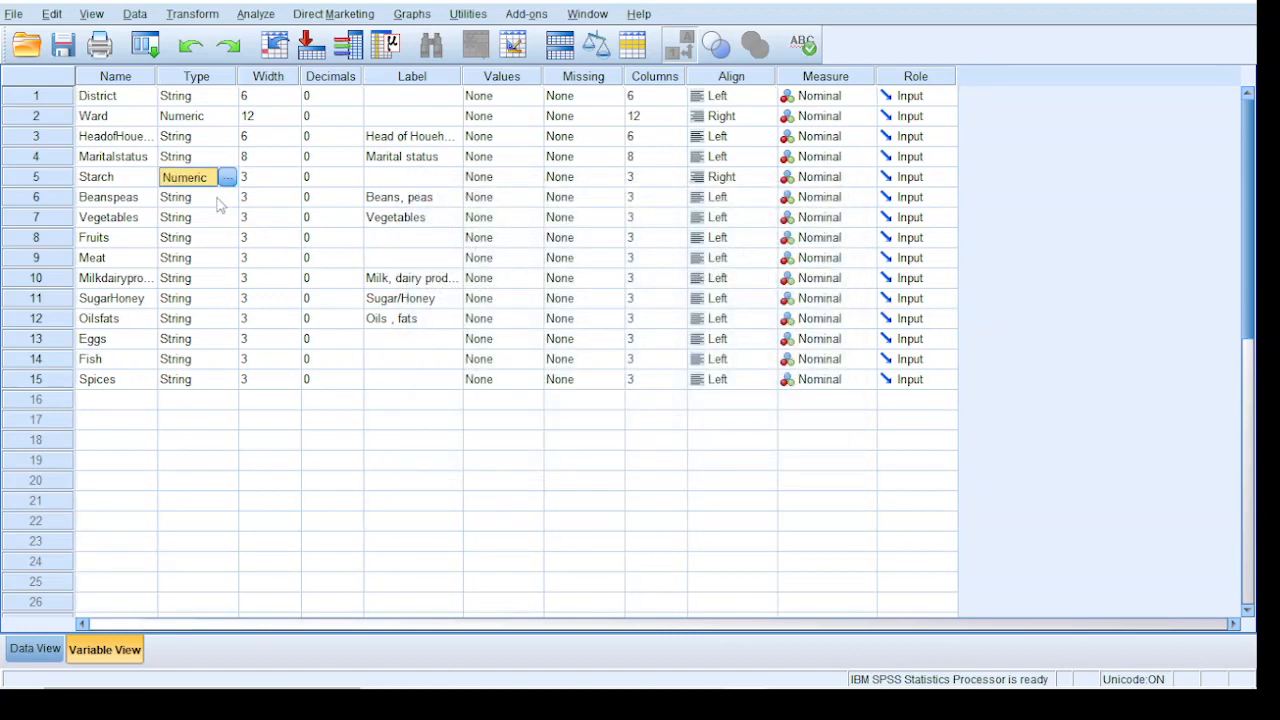
Change the variable types of Beanspeas and Vegetables to Numeric
{"action": "left_click", "coordinate": [220, 202]}
{"action": "left_click", "coordinate": [227, 197]}
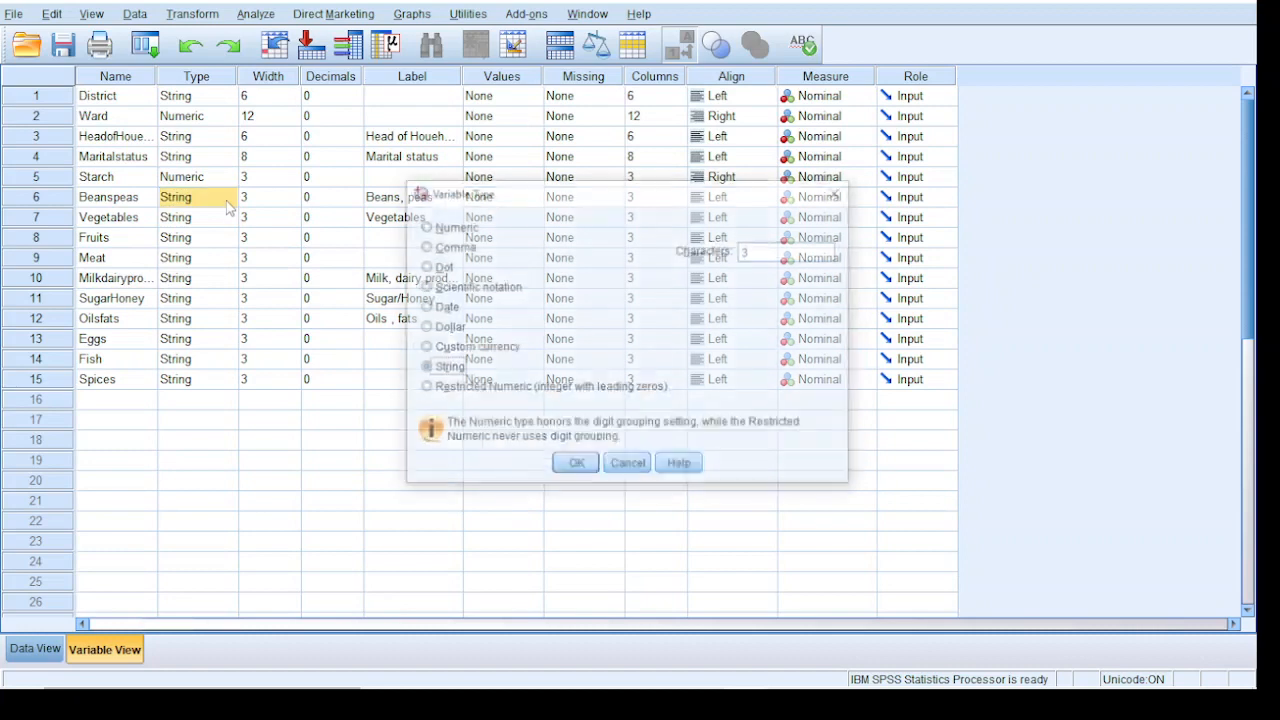
{"action": "left_click", "coordinate": [470, 228]}
{"action": "left_click", "coordinate": [571, 466]}
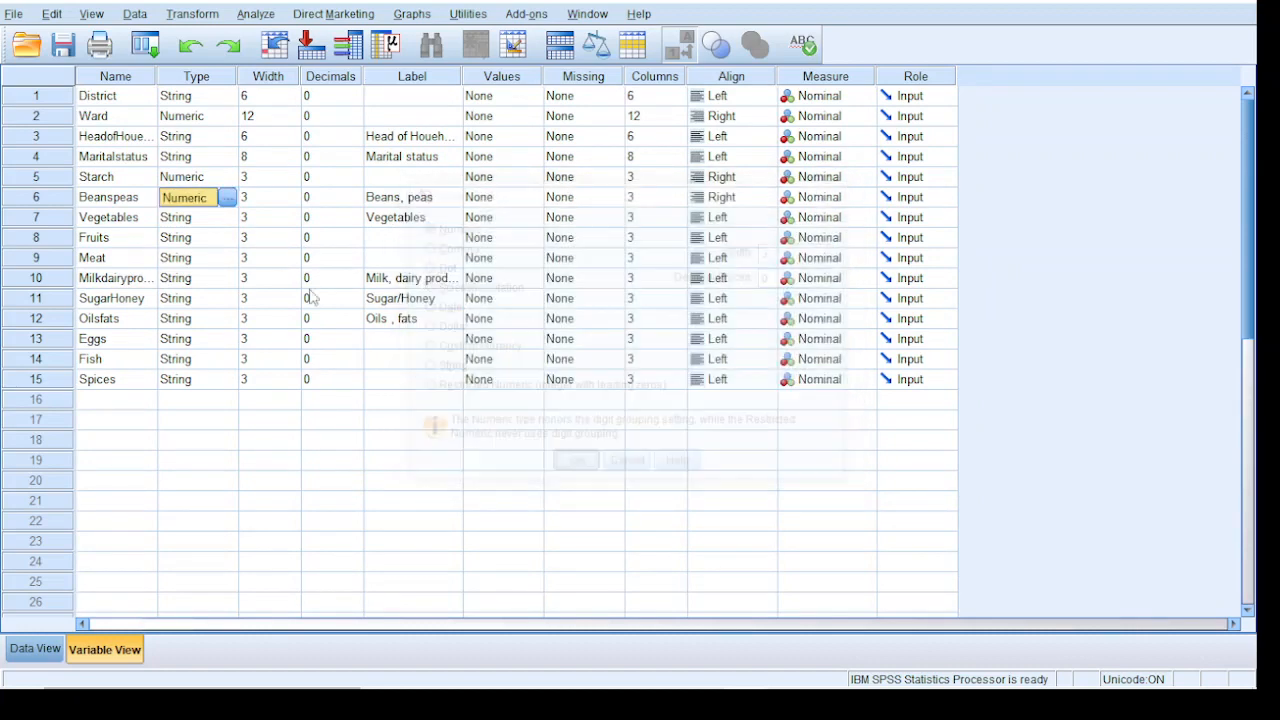
{"action": "left_click", "coordinate": [210, 220]}
{"action": "left_click", "coordinate": [227, 217]}
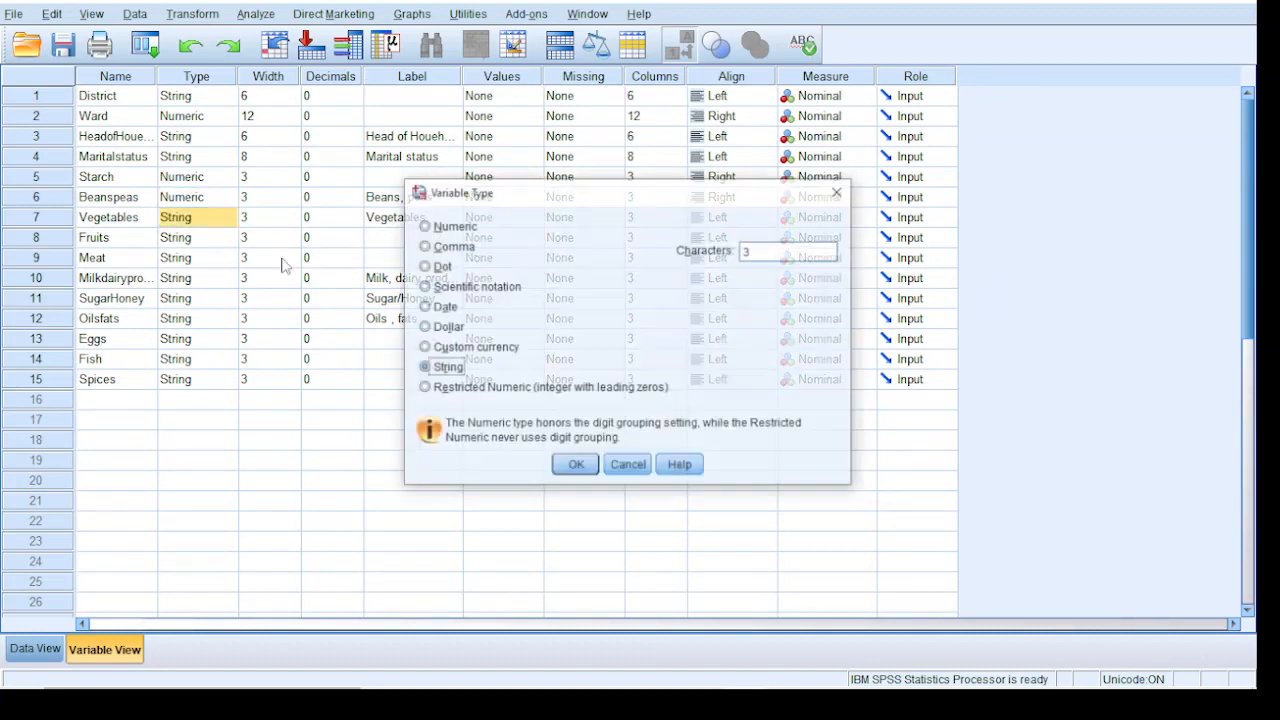
{"action": "left_click", "coordinate": [425, 228]}
{"action": "left_click", "coordinate": [575, 466]}
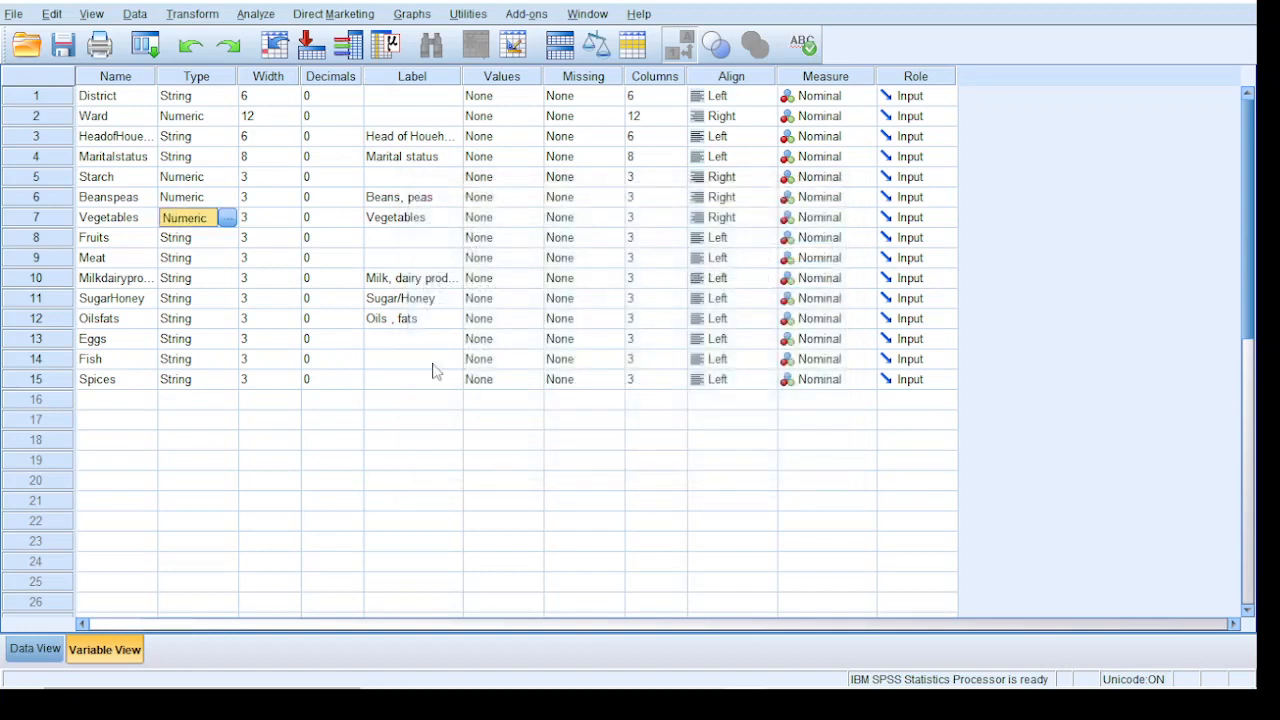
Change the variable types of Fruits and Meat to Numeric
{"action": "left_click", "coordinate": [212, 240]}
{"action": "left_click", "coordinate": [227, 237]}
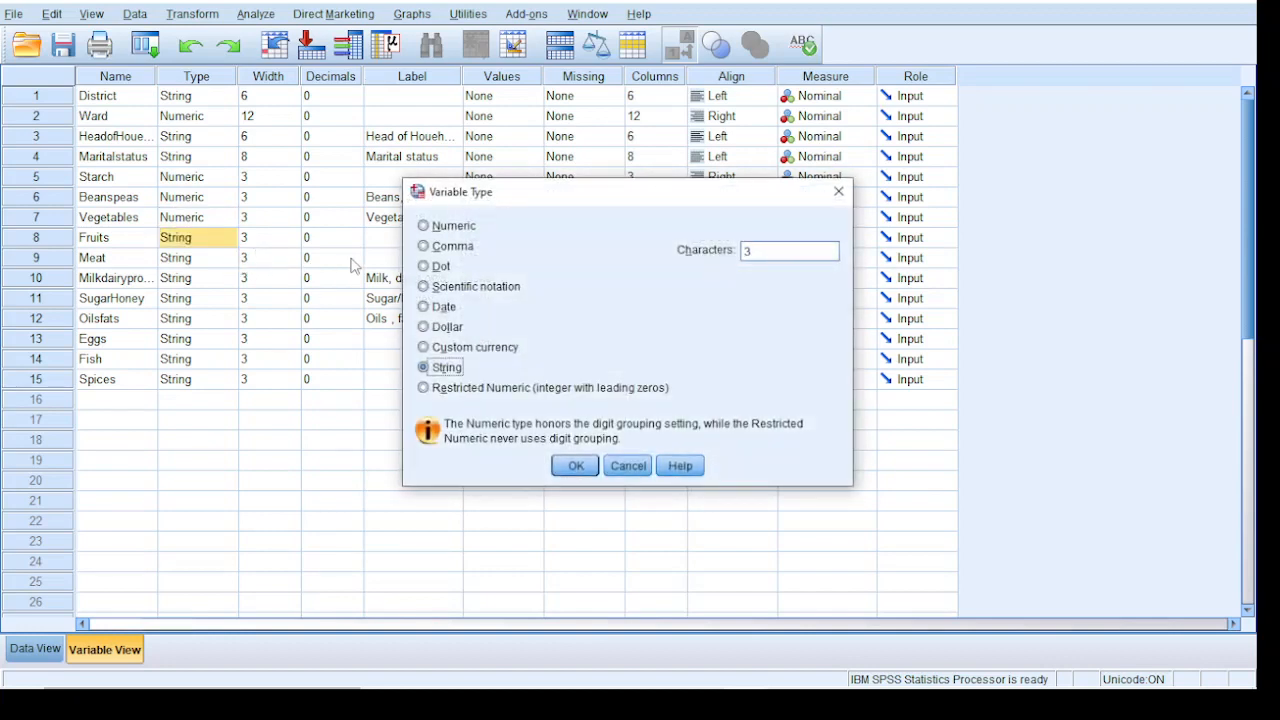
{"action": "left_click", "coordinate": [452, 227]}
{"action": "left_click", "coordinate": [571, 465]}
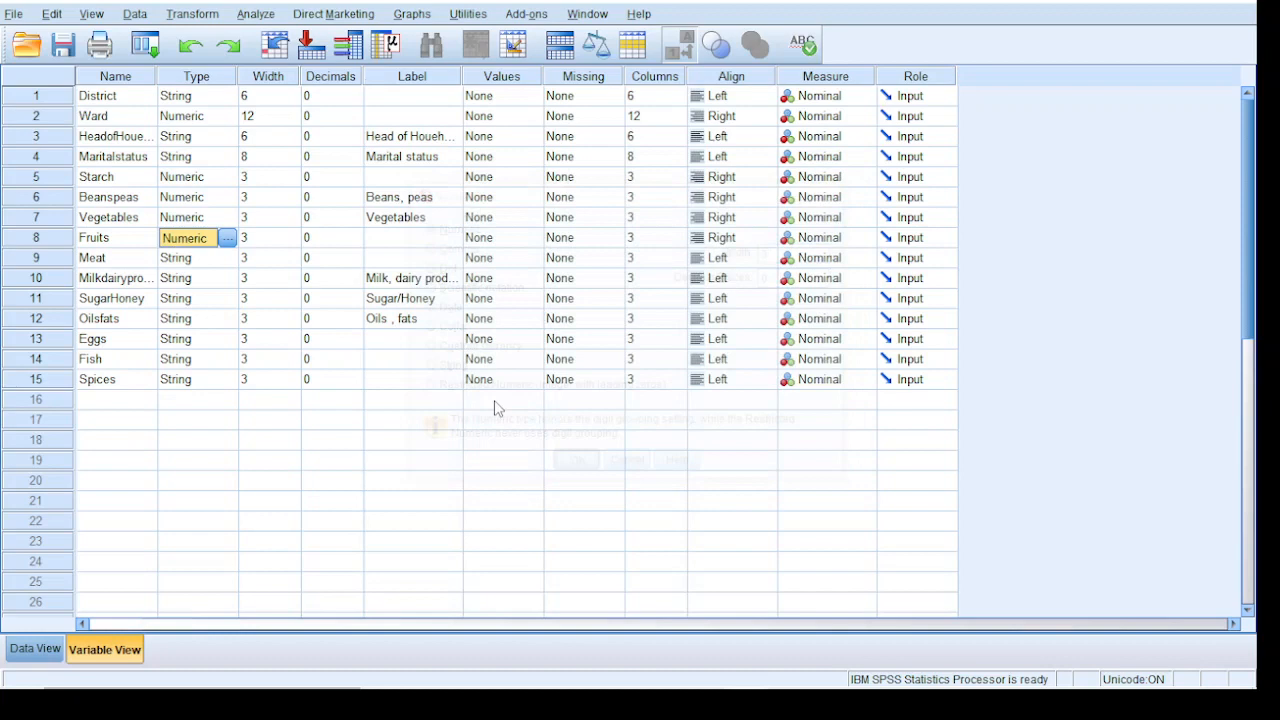
{"action": "left_click", "coordinate": [190, 257]}
{"action": "left_click", "coordinate": [227, 257]}
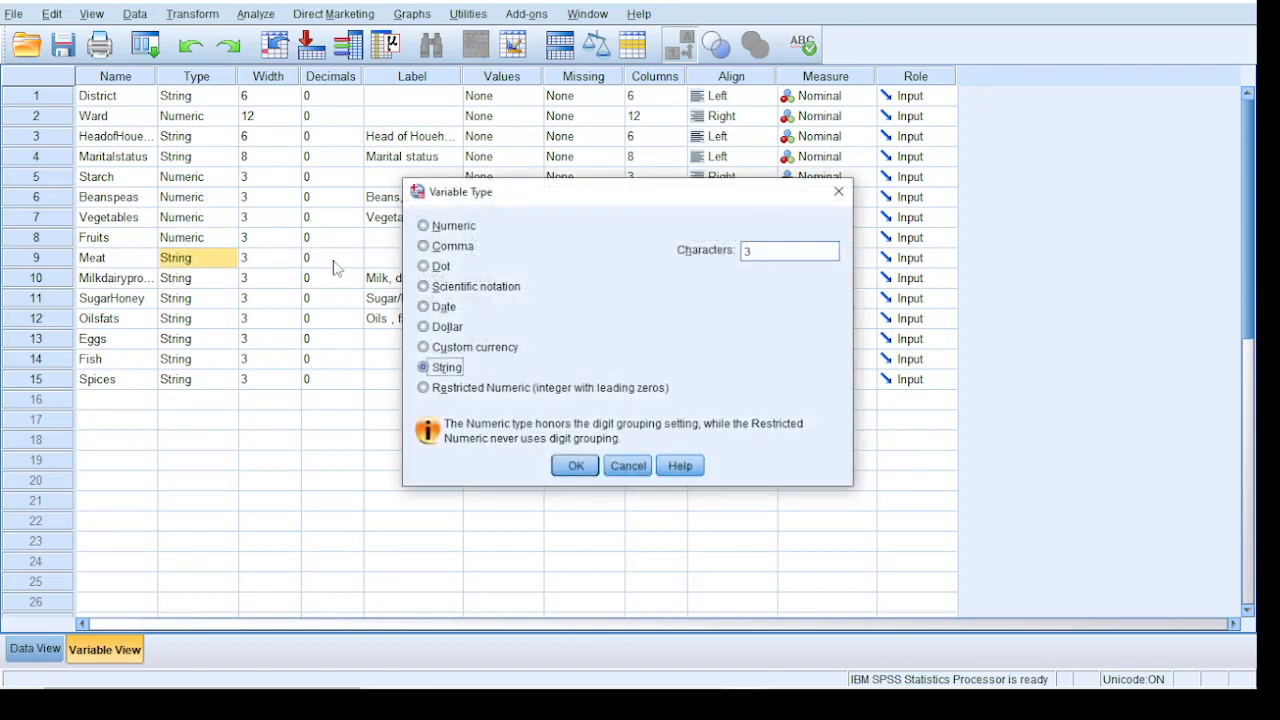
{"action": "left_click", "coordinate": [440, 230]}
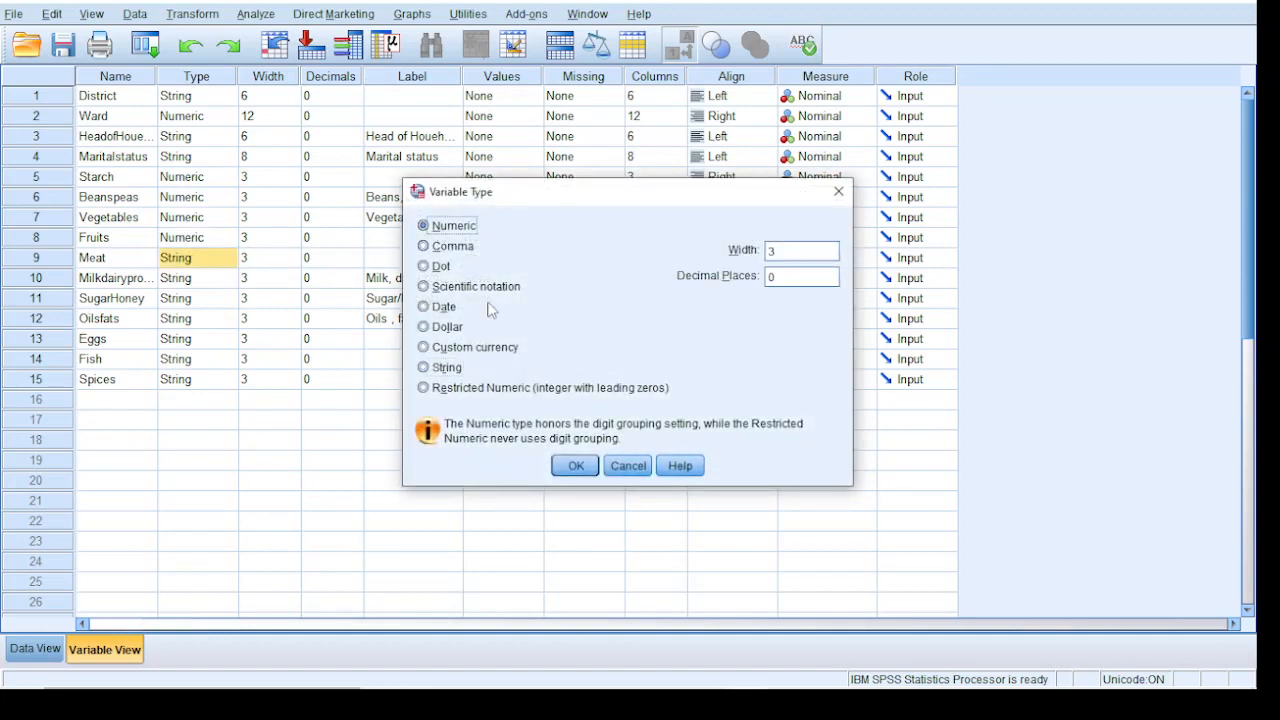
{"action": "left_click", "coordinate": [575, 465]}
Change the variable types of Milkdairyproducts and SugarHoney to Numeric
{"action": "left_click", "coordinate": [213, 279]}
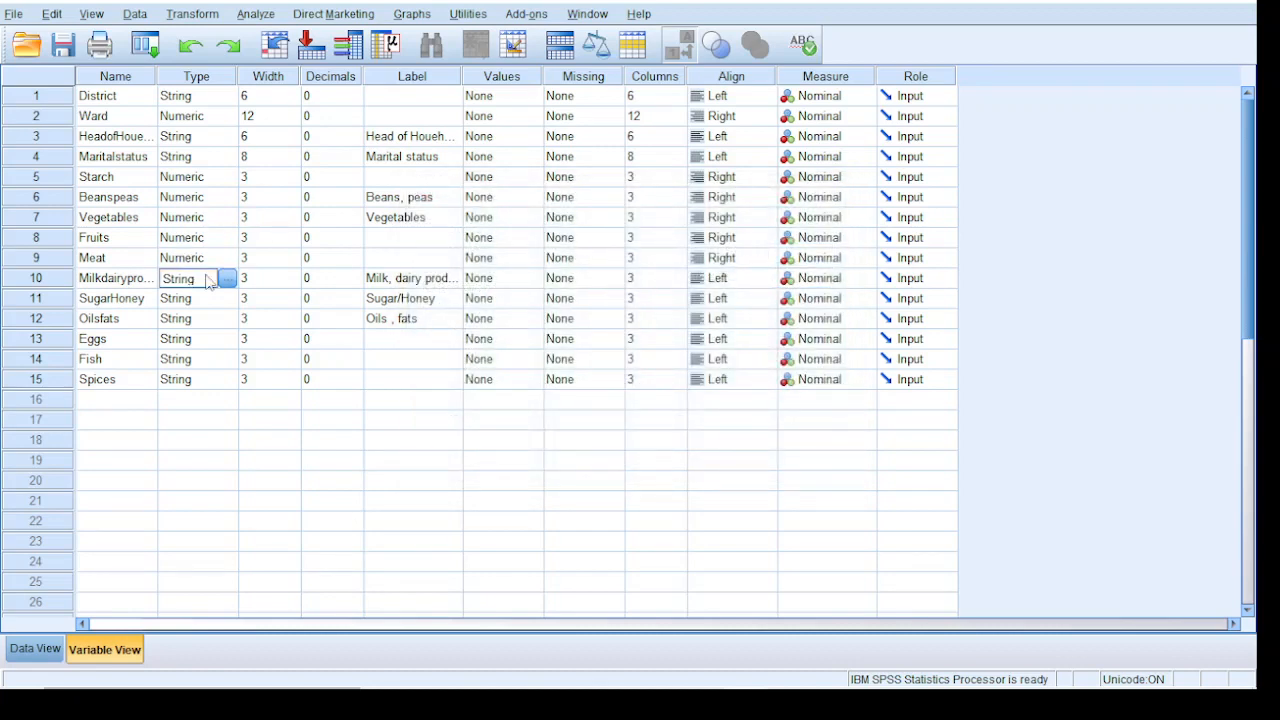
{"action": "left_click", "coordinate": [228, 278]}
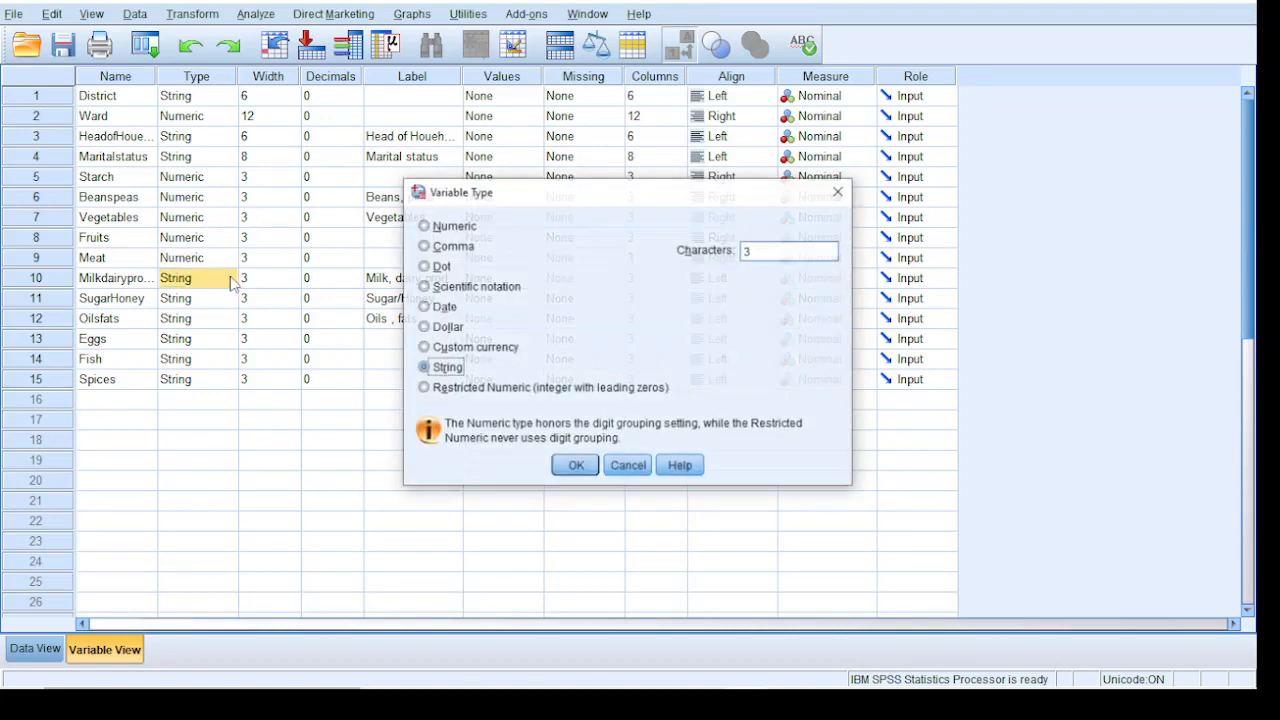
{"action": "left_click", "coordinate": [424, 226]}
{"action": "left_click", "coordinate": [588, 467]}
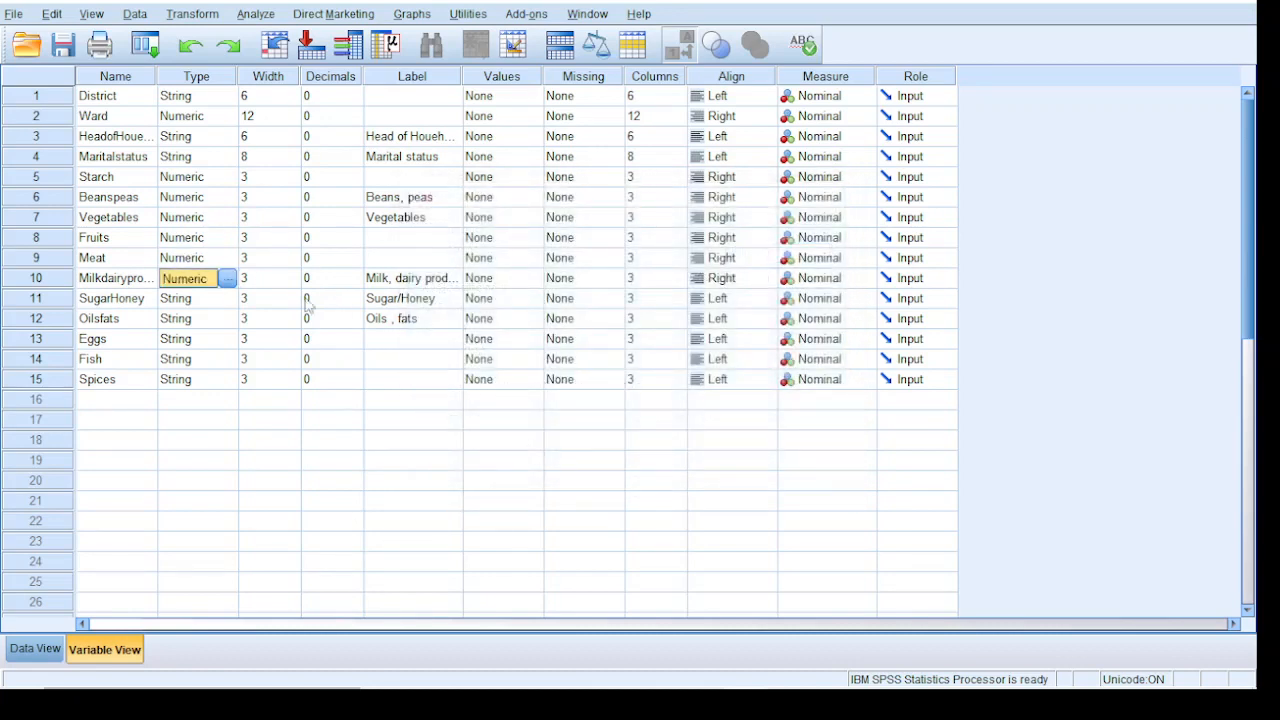
{"action": "left_click", "coordinate": [196, 299]}
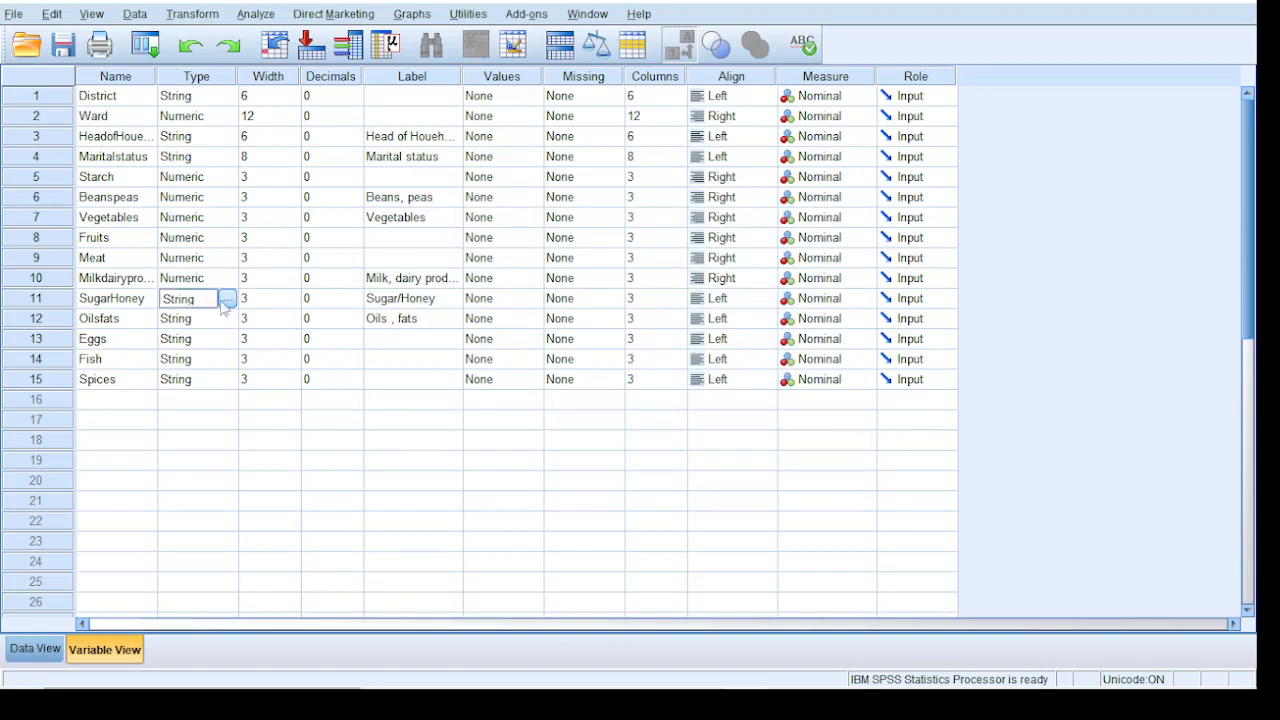
{"action": "left_click", "coordinate": [228, 300]}
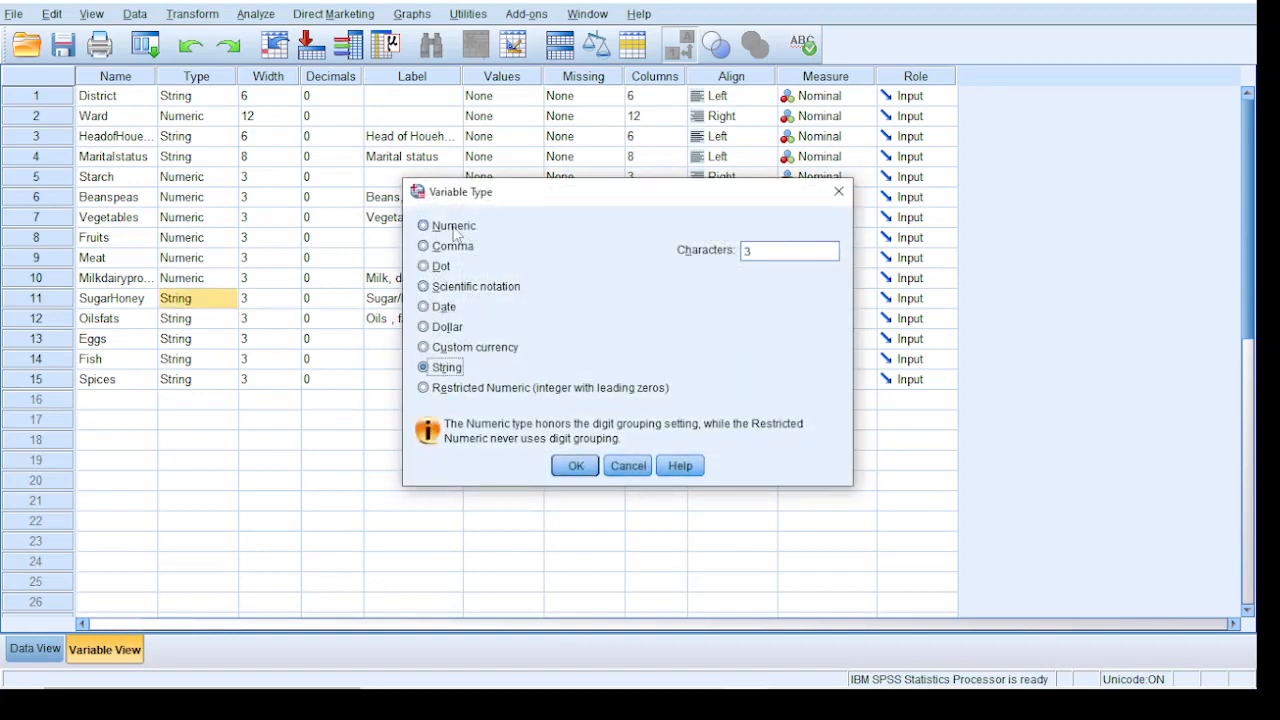
{"action": "left_click", "coordinate": [450, 226]}
{"action": "left_click", "coordinate": [577, 466]}
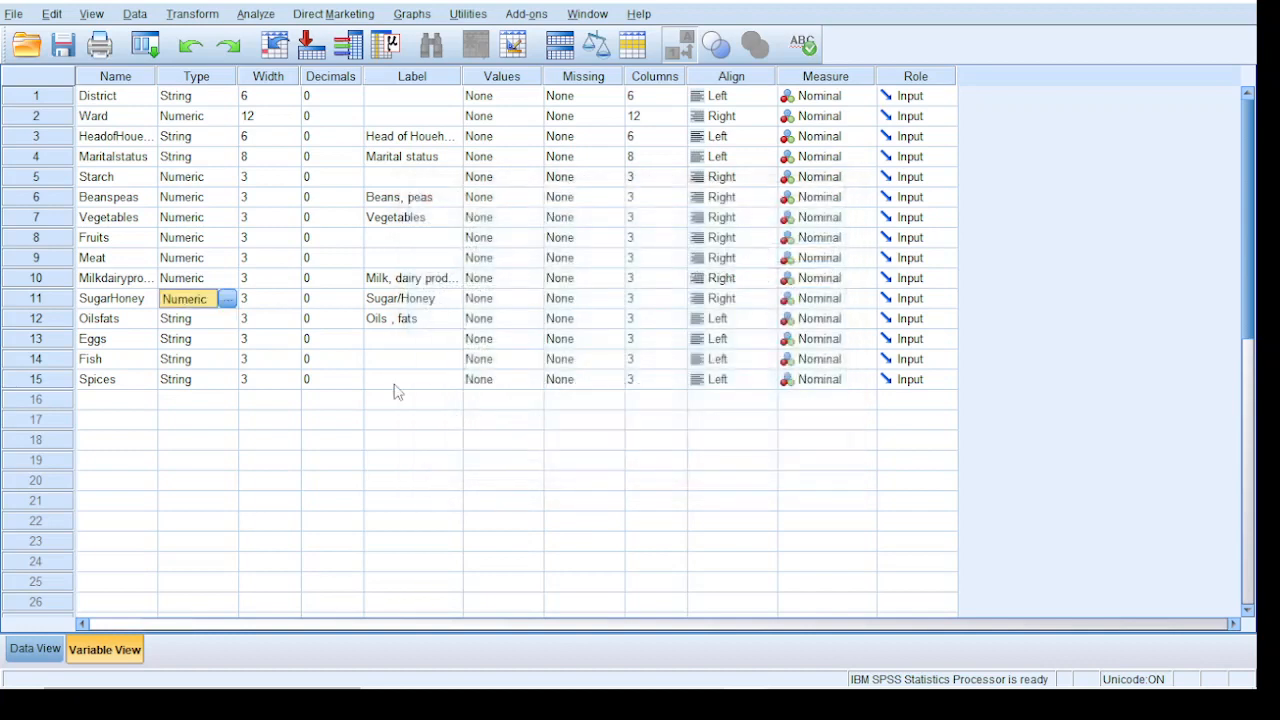
Change the variable types of Oilsfats and Eggs to Numeric
{"action": "left_click", "coordinate": [205, 320]}
{"action": "left_click", "coordinate": [228, 320]}
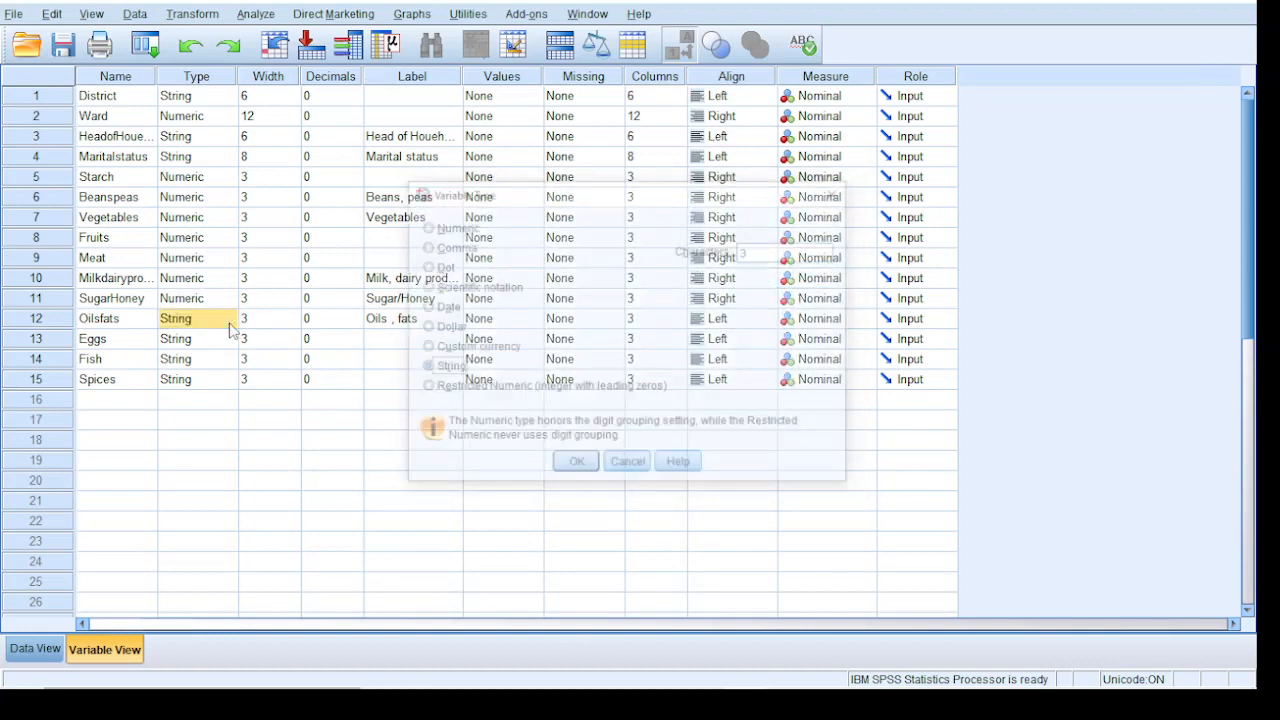
{"action": "left_click", "coordinate": [462, 230]}
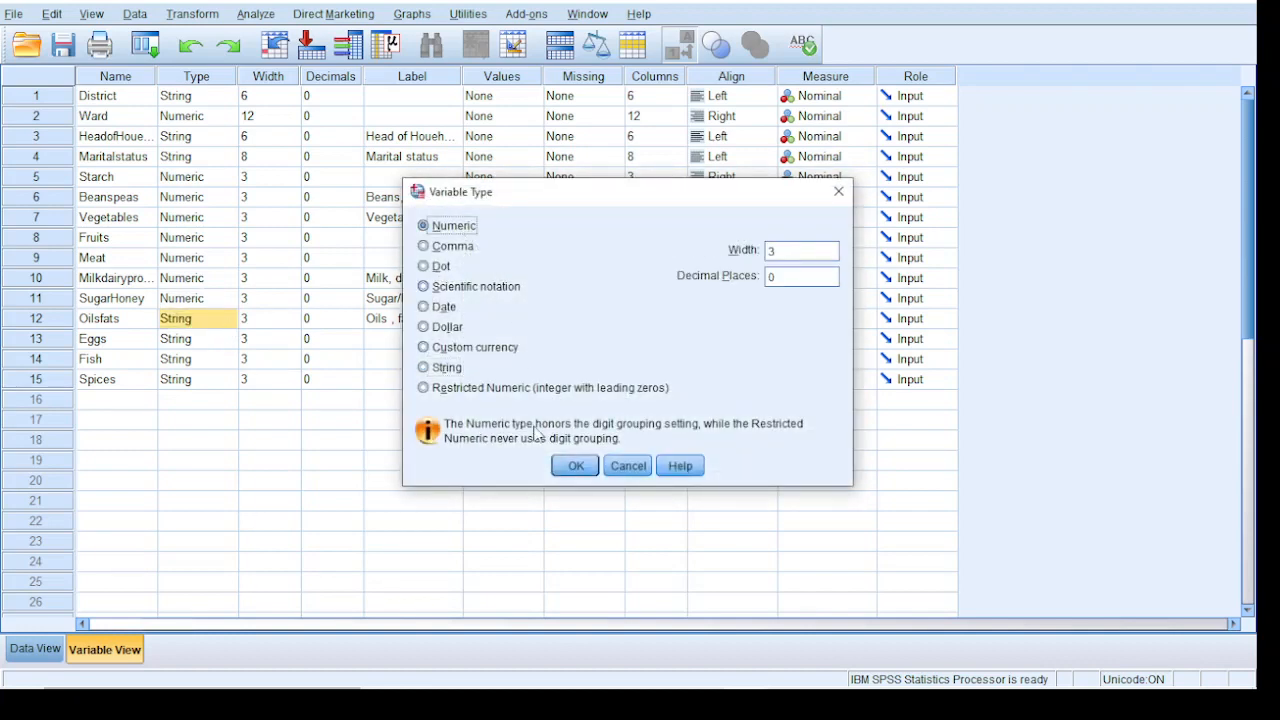
{"action": "left_click", "coordinate": [576, 466]}
{"action": "left_click", "coordinate": [208, 340]}
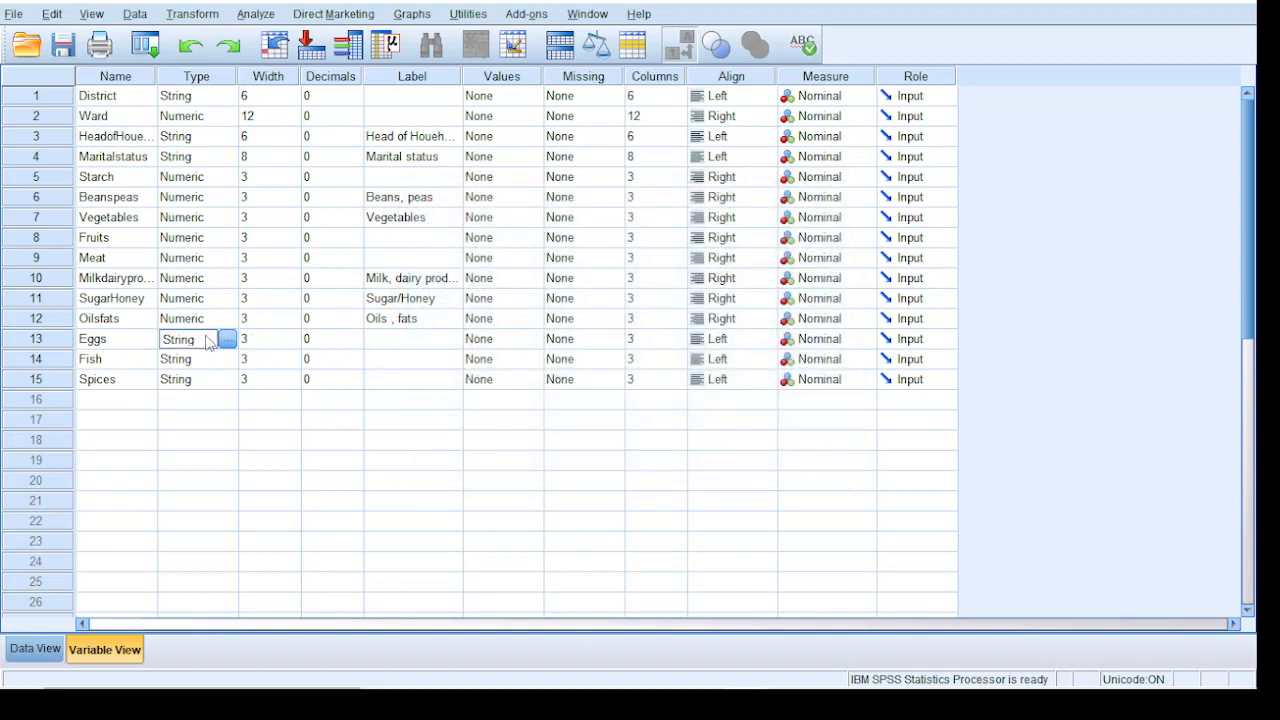
{"action": "left_click", "coordinate": [228, 339]}
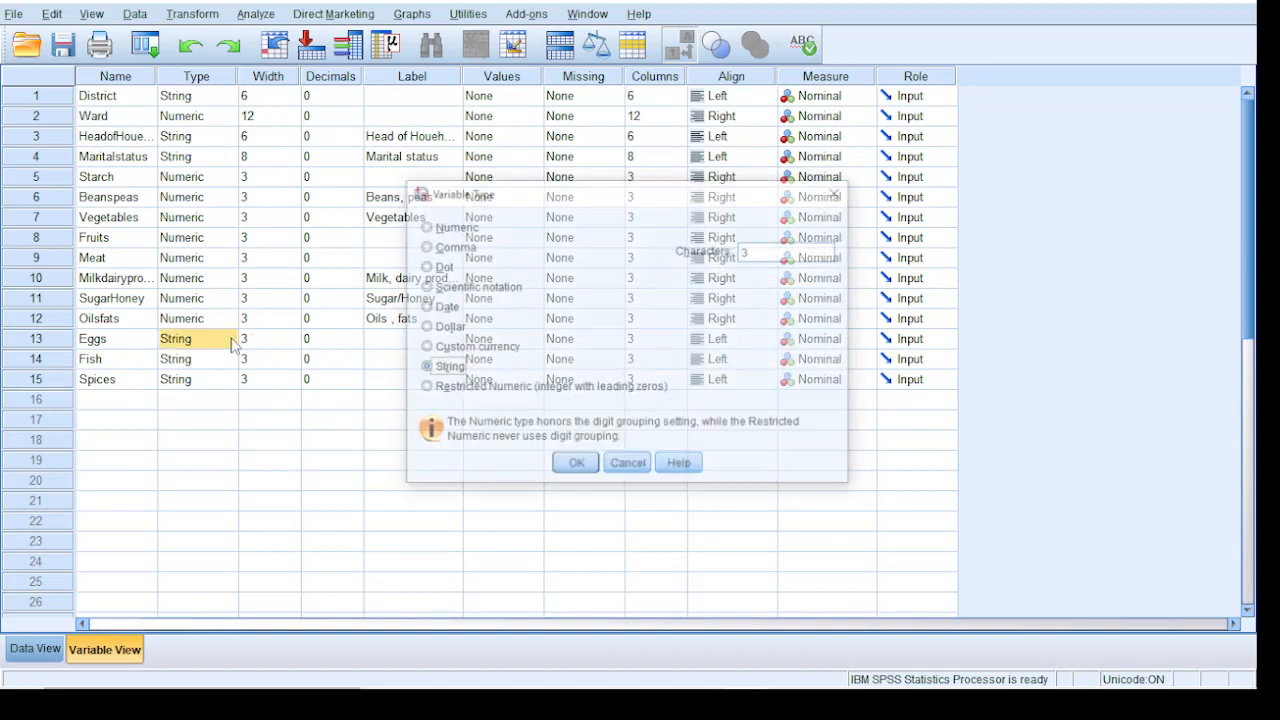
{"action": "left_click", "coordinate": [463, 228]}
{"action": "left_click", "coordinate": [568, 466]}
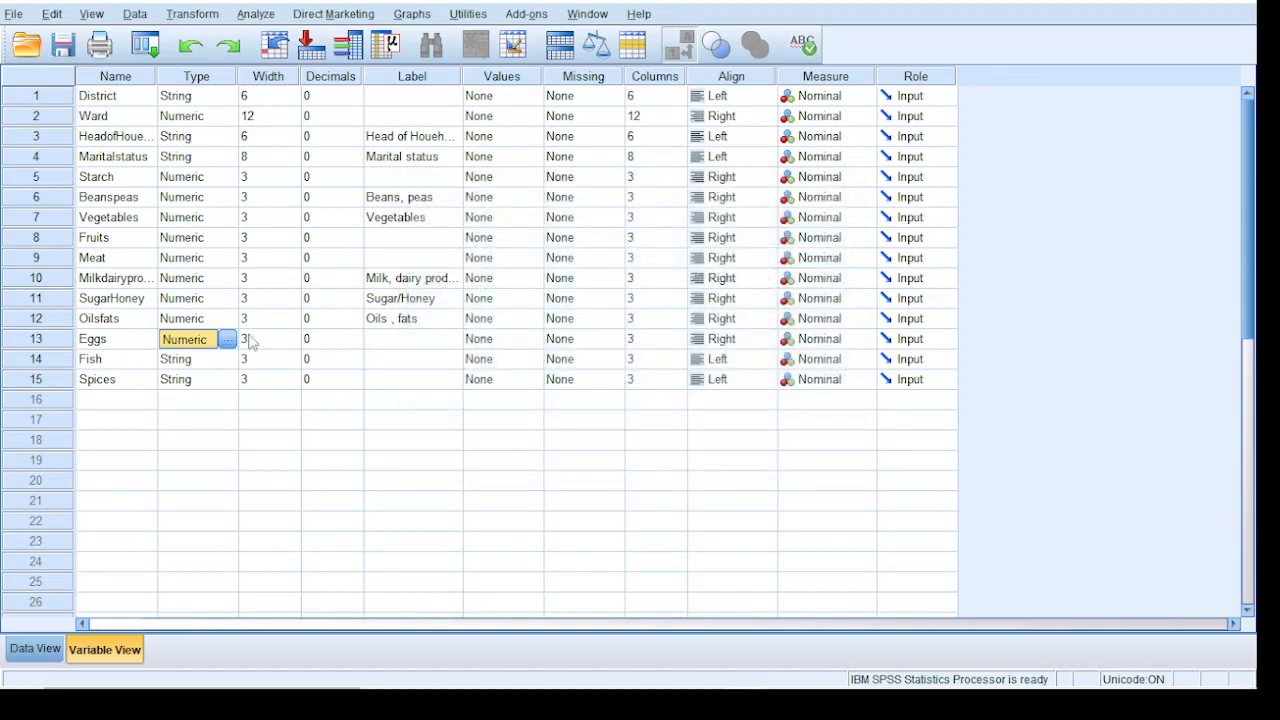
Change the variable types of Fish and Spices to Numeric
{"action": "left_click", "coordinate": [197, 362]}
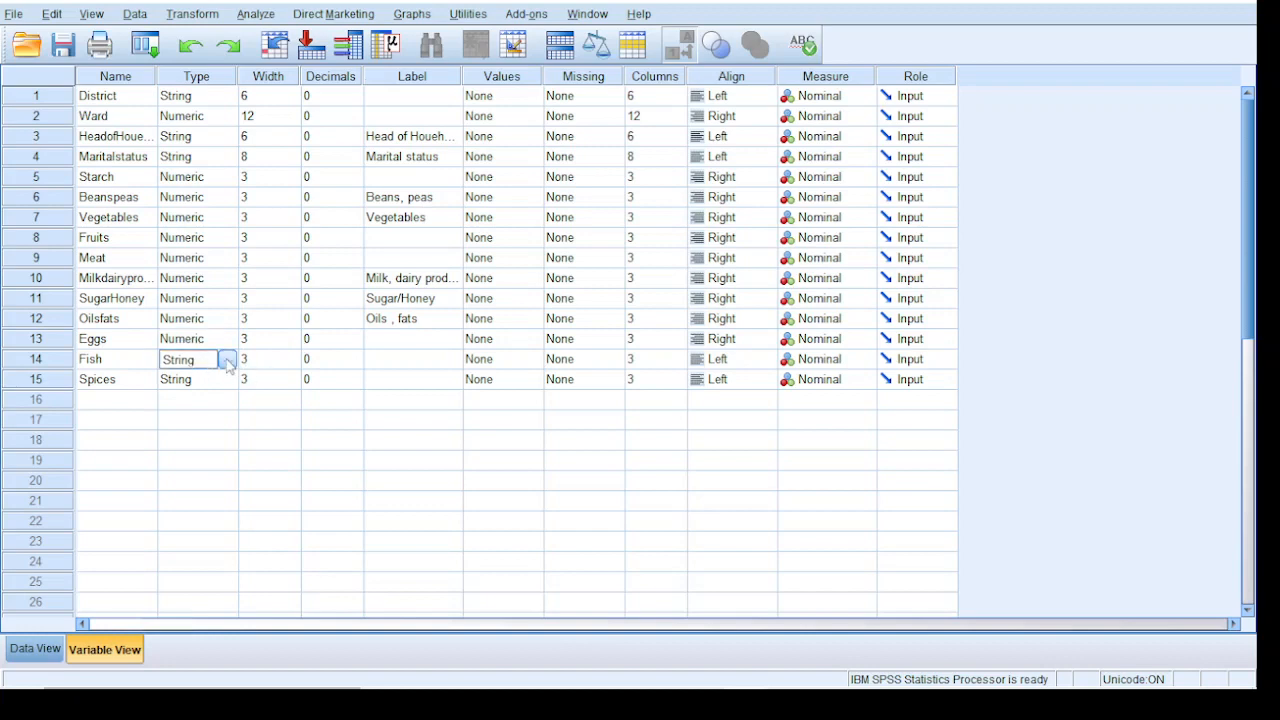
{"action": "left_click", "coordinate": [228, 359]}
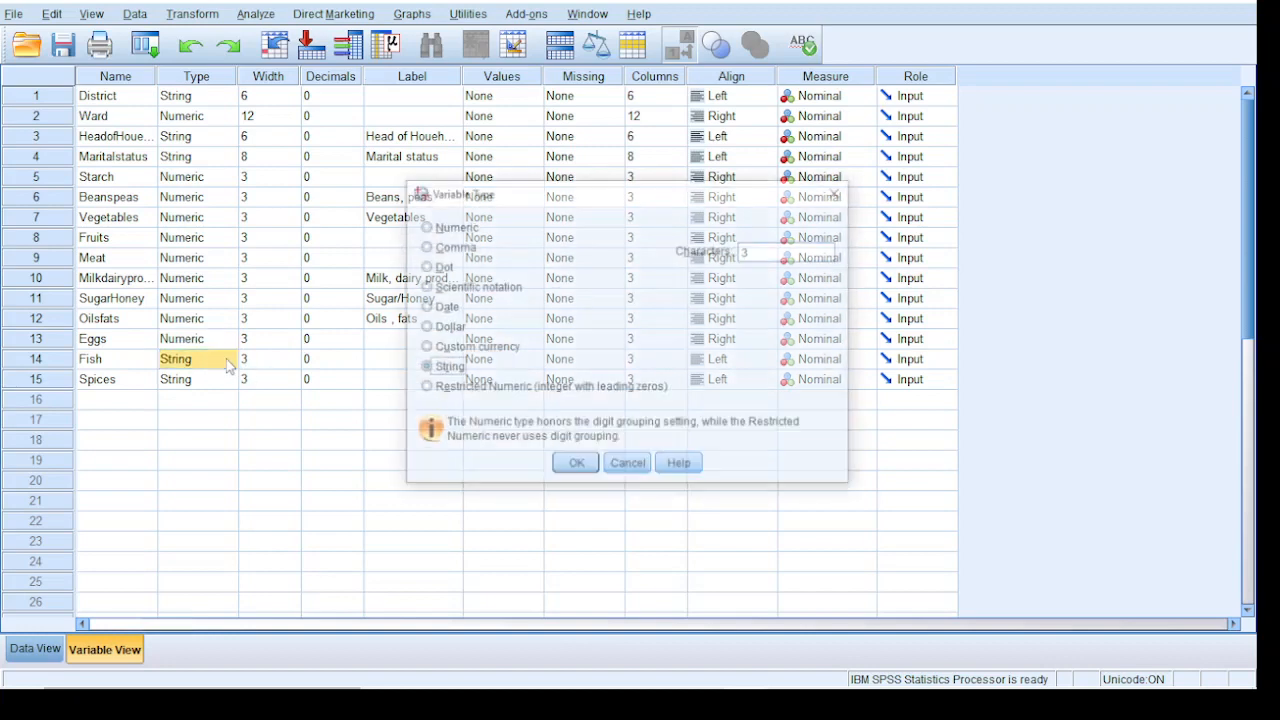
{"action": "left_click", "coordinate": [423, 227]}
{"action": "left_click", "coordinate": [566, 467]}
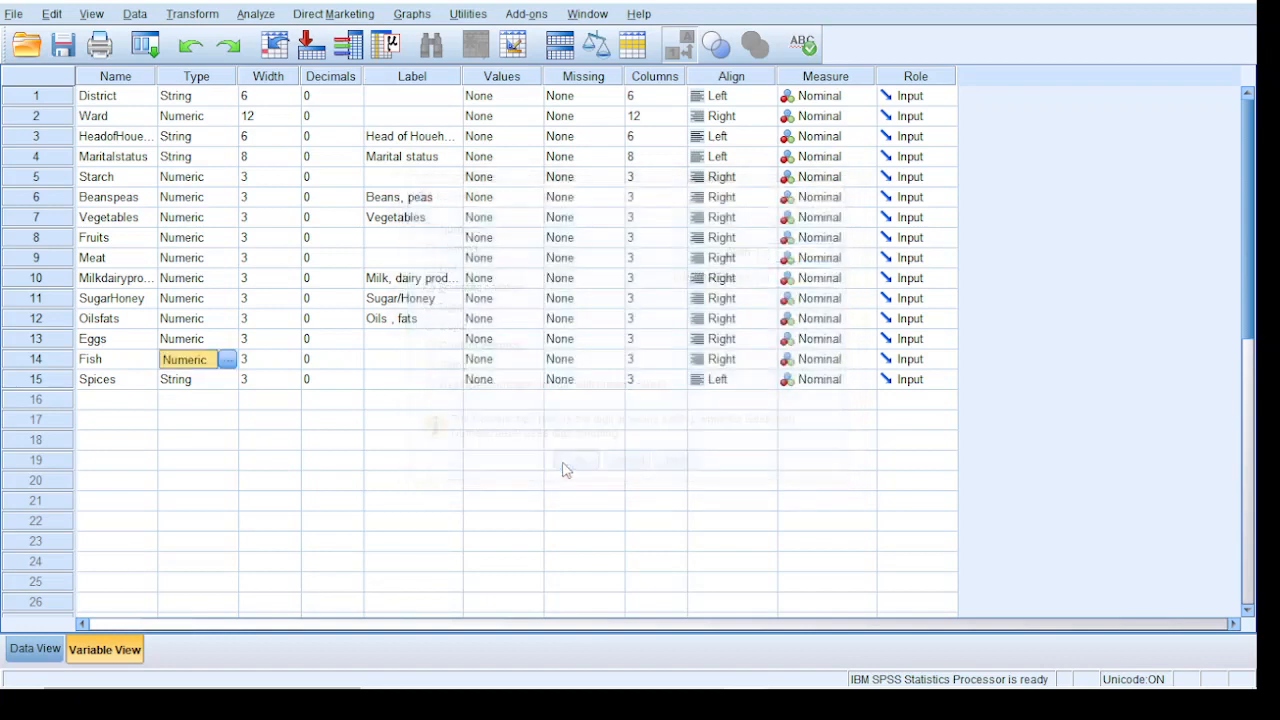
{"action": "left_click", "coordinate": [178, 383]}
{"action": "left_click", "coordinate": [227, 379]}
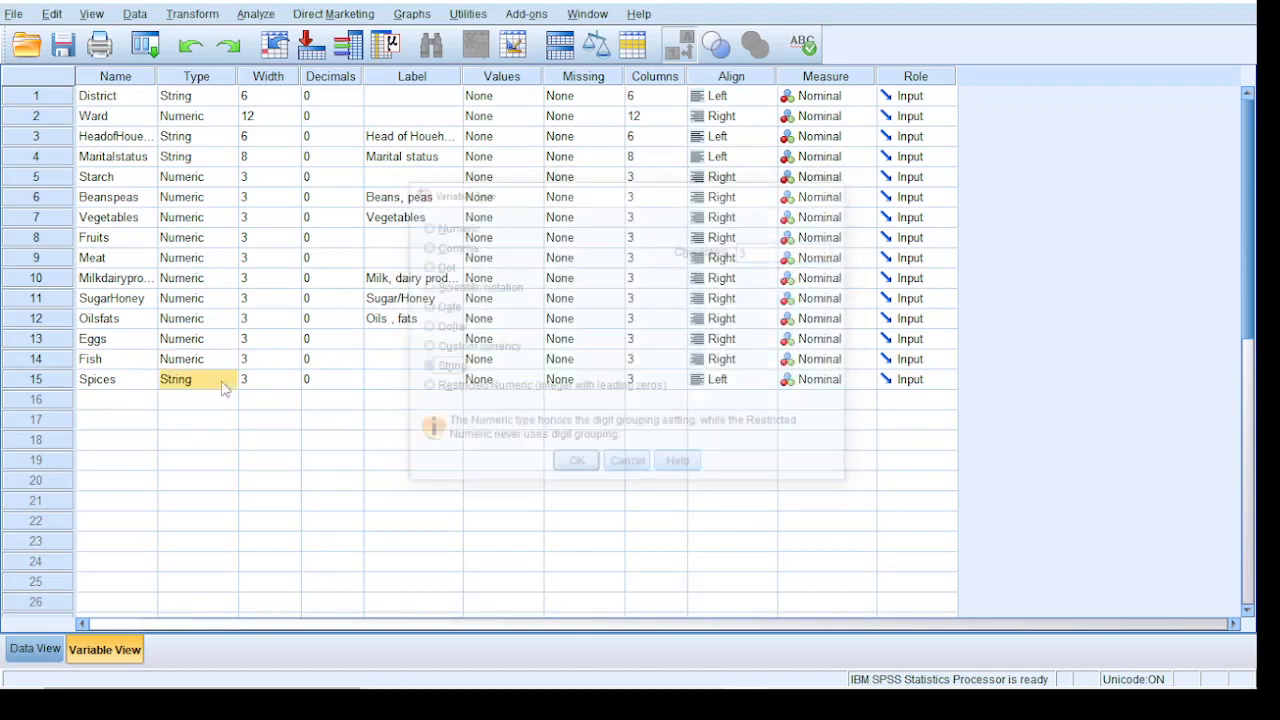
{"action": "left_click", "coordinate": [438, 228]}
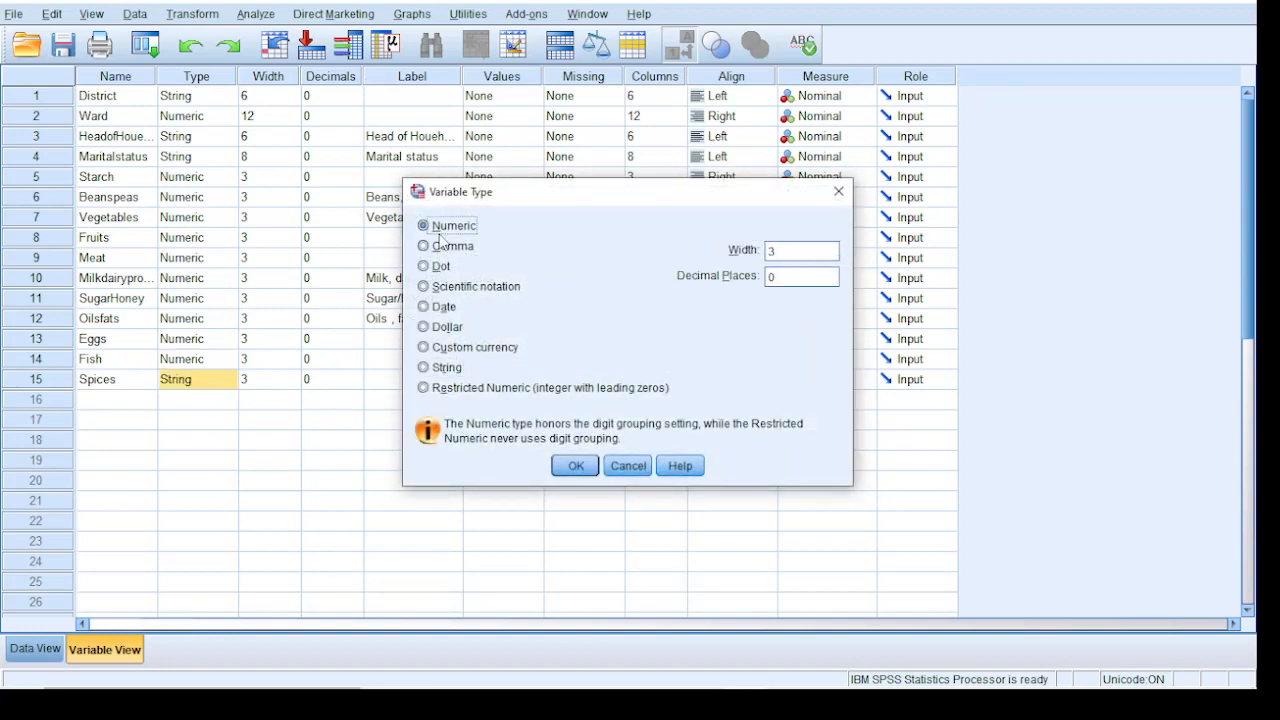
{"action": "left_click", "coordinate": [568, 468]}
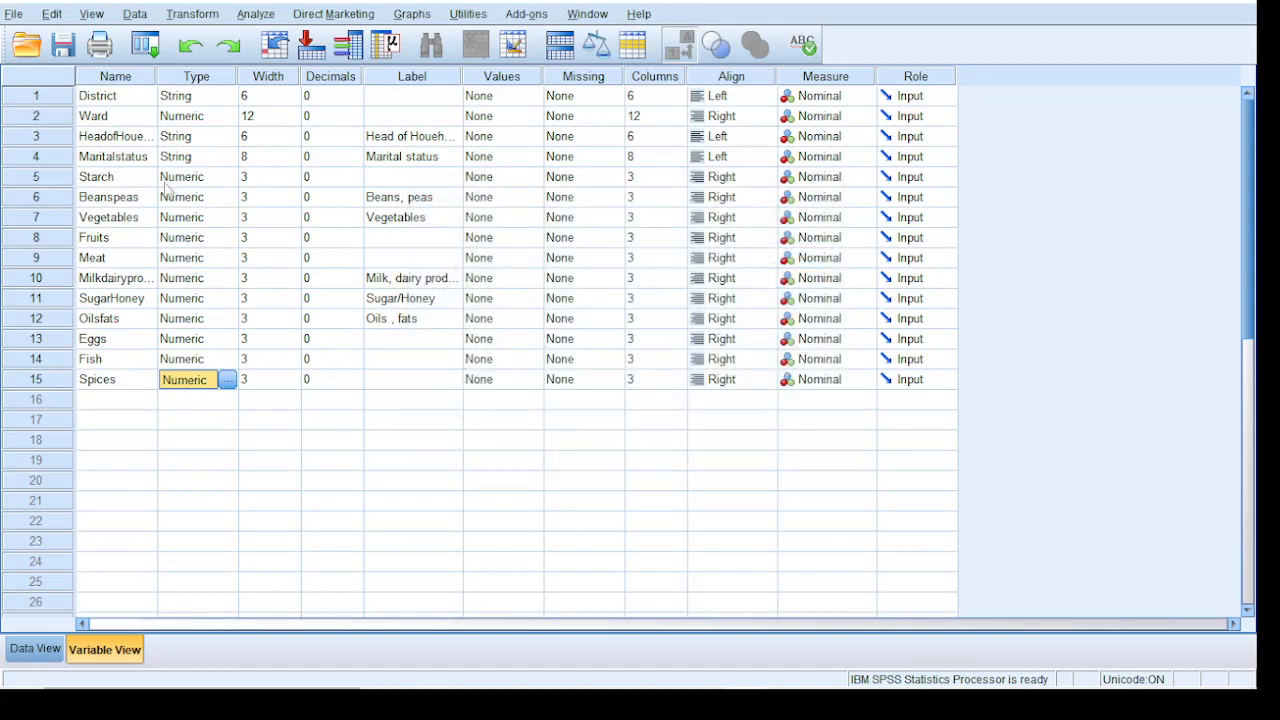
{"action": "left_click", "coordinate": [173, 180]}
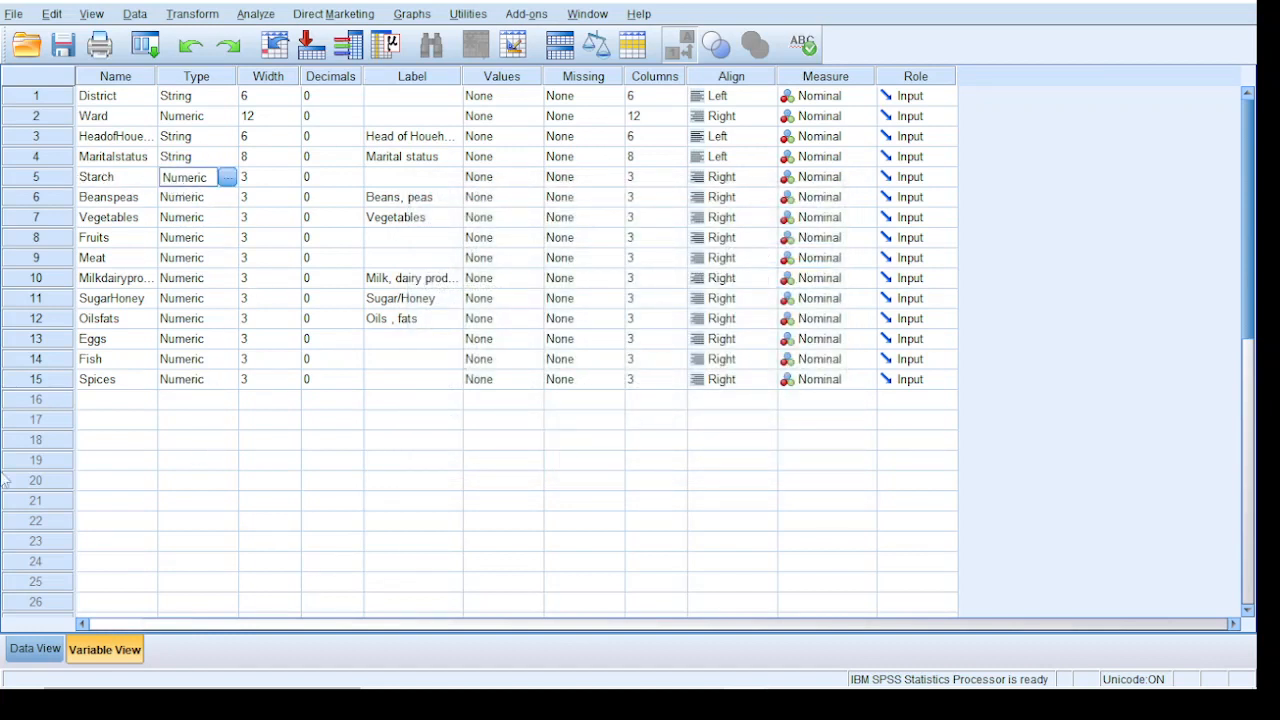
Return to the data and start a Compute Variable transformation with HDDS as the target variable
{"action": "left_click", "coordinate": [40, 649]}
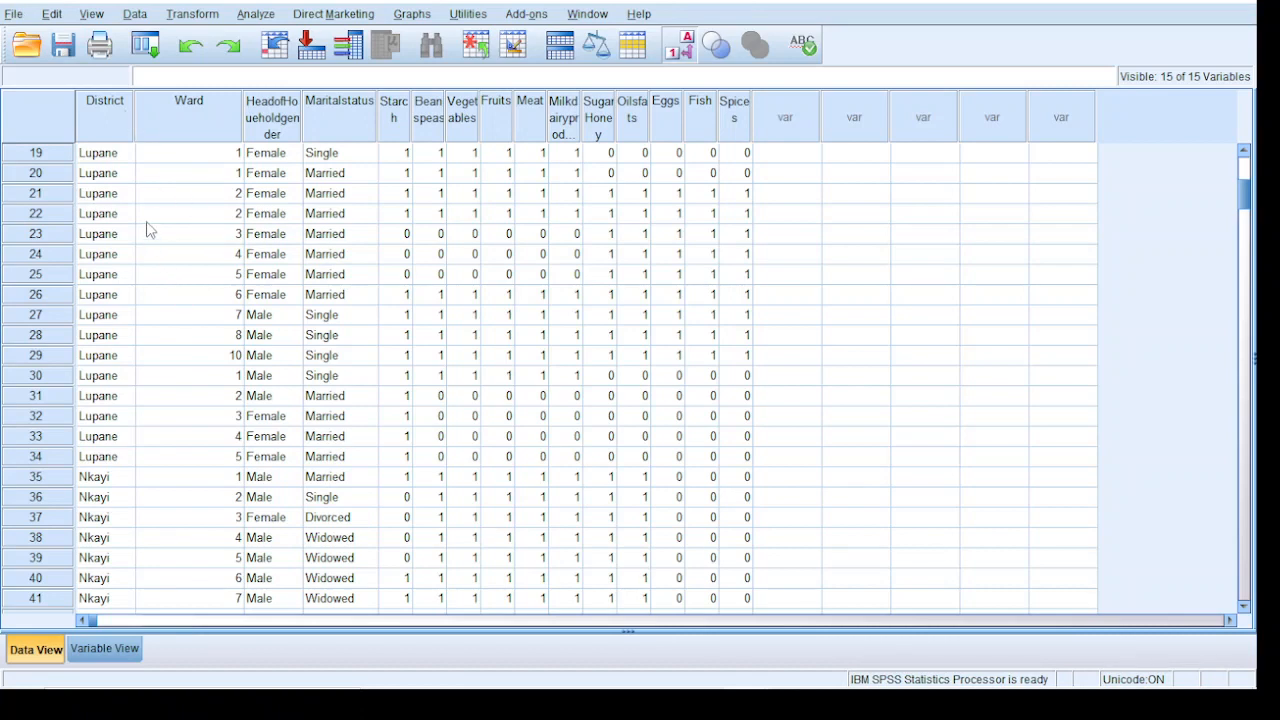
{"action": "left_click", "coordinate": [185, 14]}
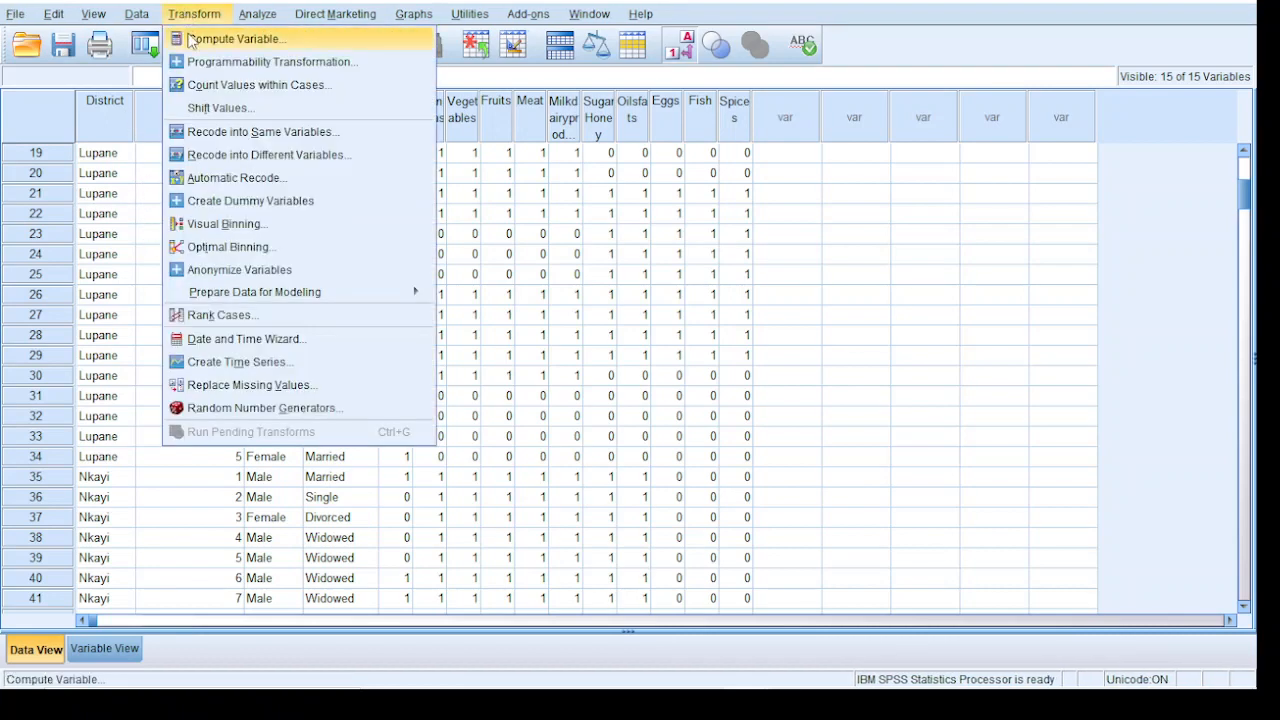
{"action": "left_click", "coordinate": [191, 39]}
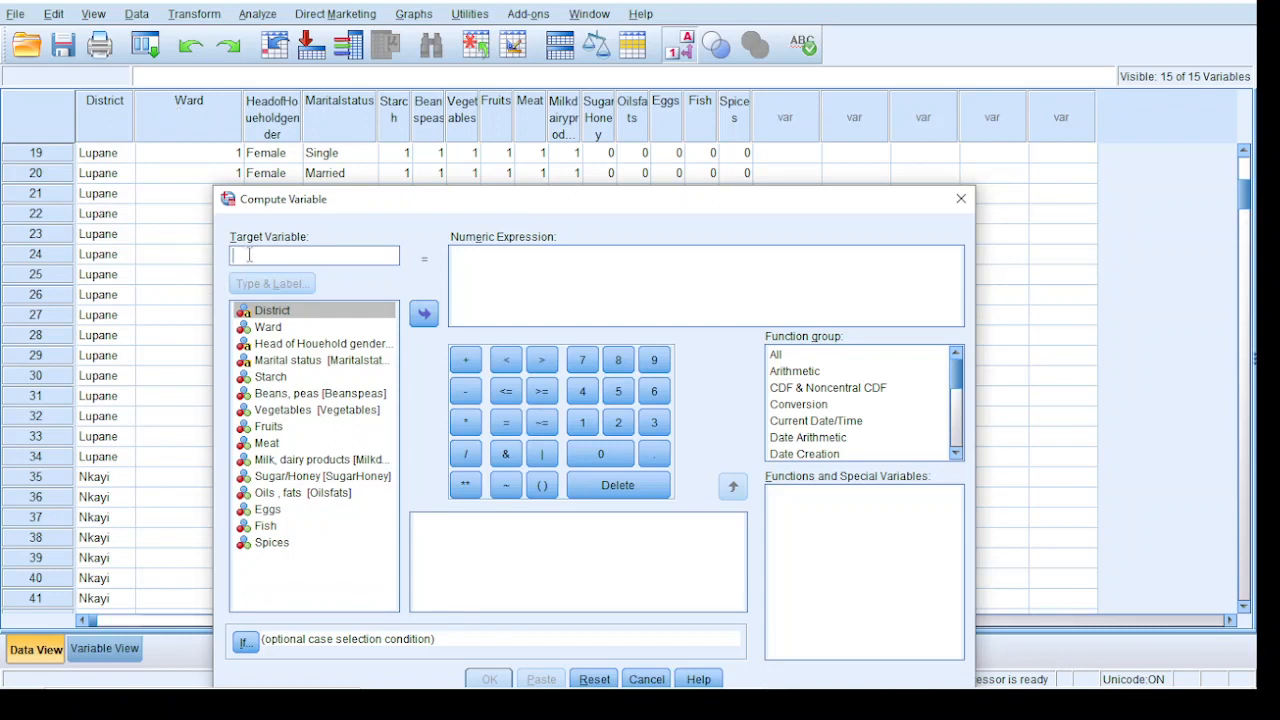
{"action": "type", "text": "JH"}
{"action": "key", "text": "BackSpace"}
{"action": "type", "text": "HDDS"}
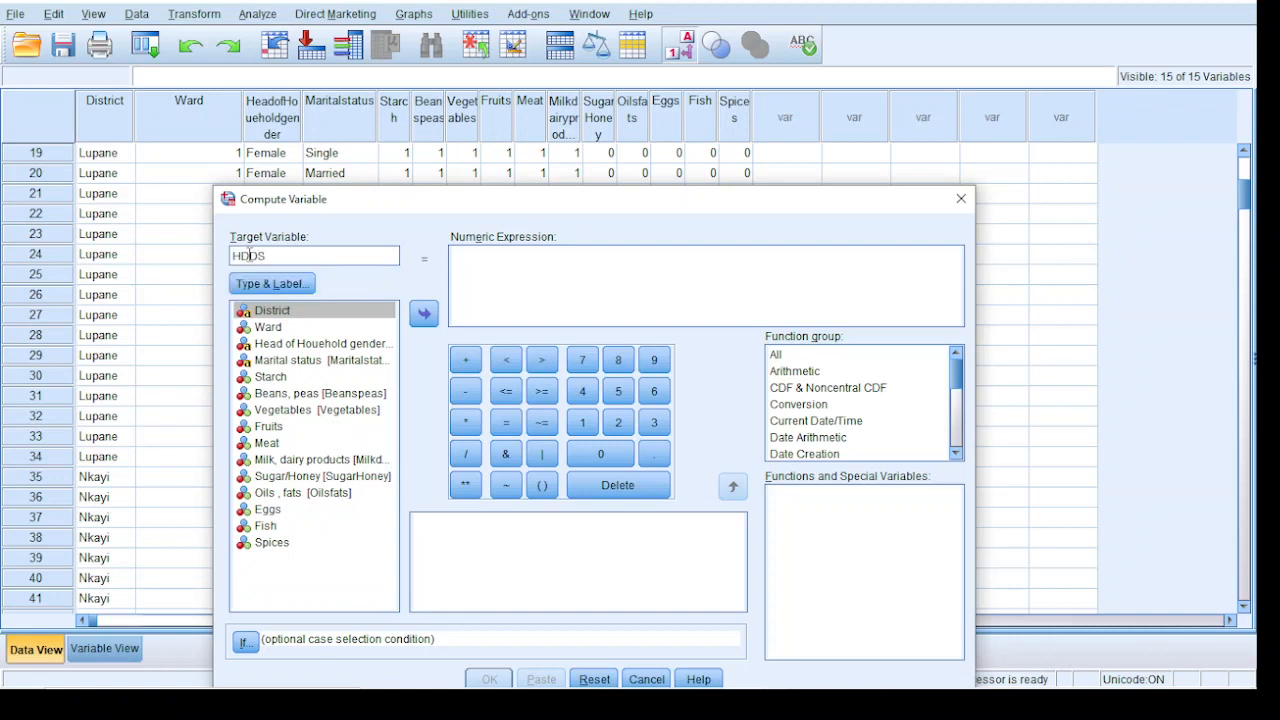
Begin the HDDS numeric expression as the sum Starch + Beanspeas + Vegetables, ending with a plus sign
{"action": "left_click", "coordinate": [456, 267]}
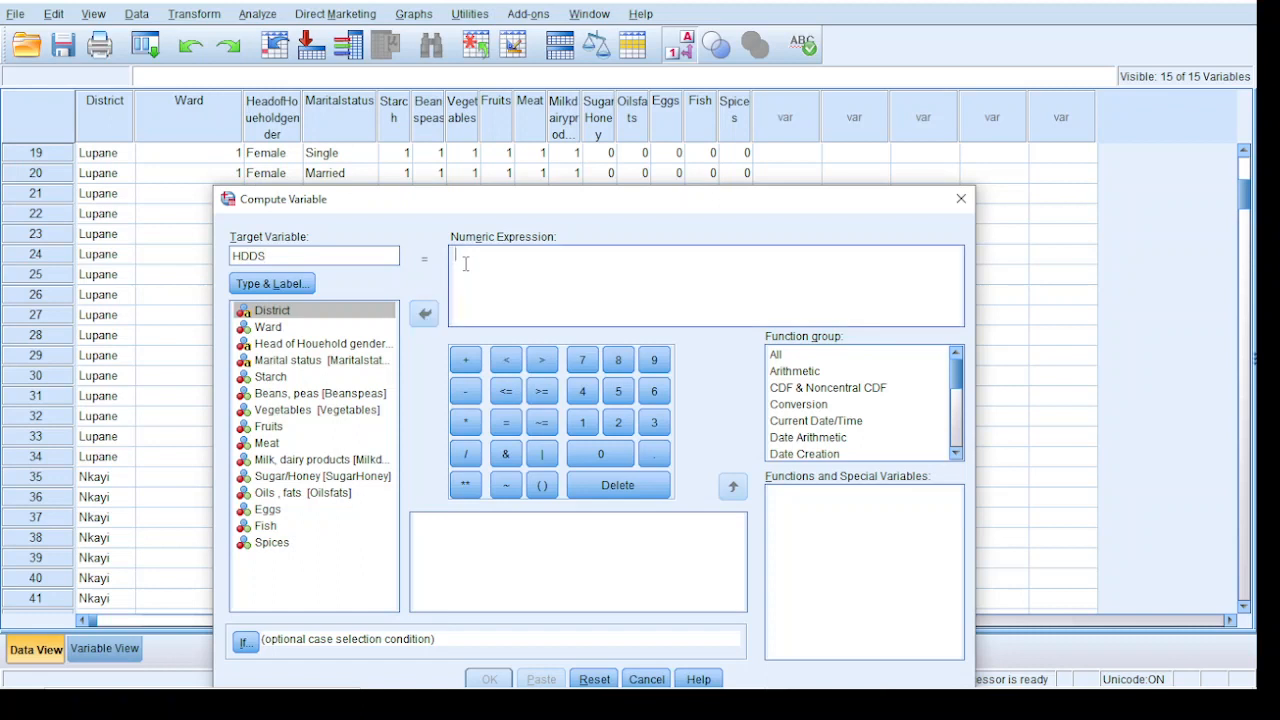
{"action": "left_click", "coordinate": [280, 380]}
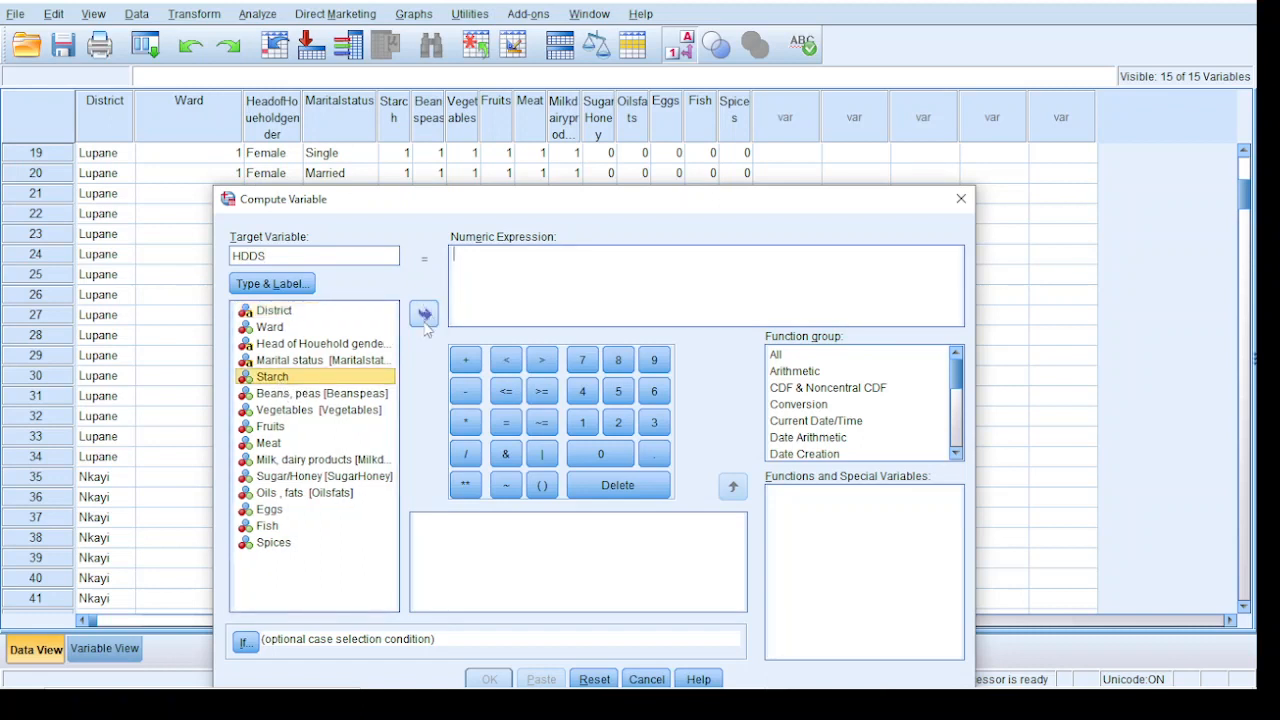
{"action": "left_click", "coordinate": [424, 314]}
{"action": "left_click", "coordinate": [466, 360]}
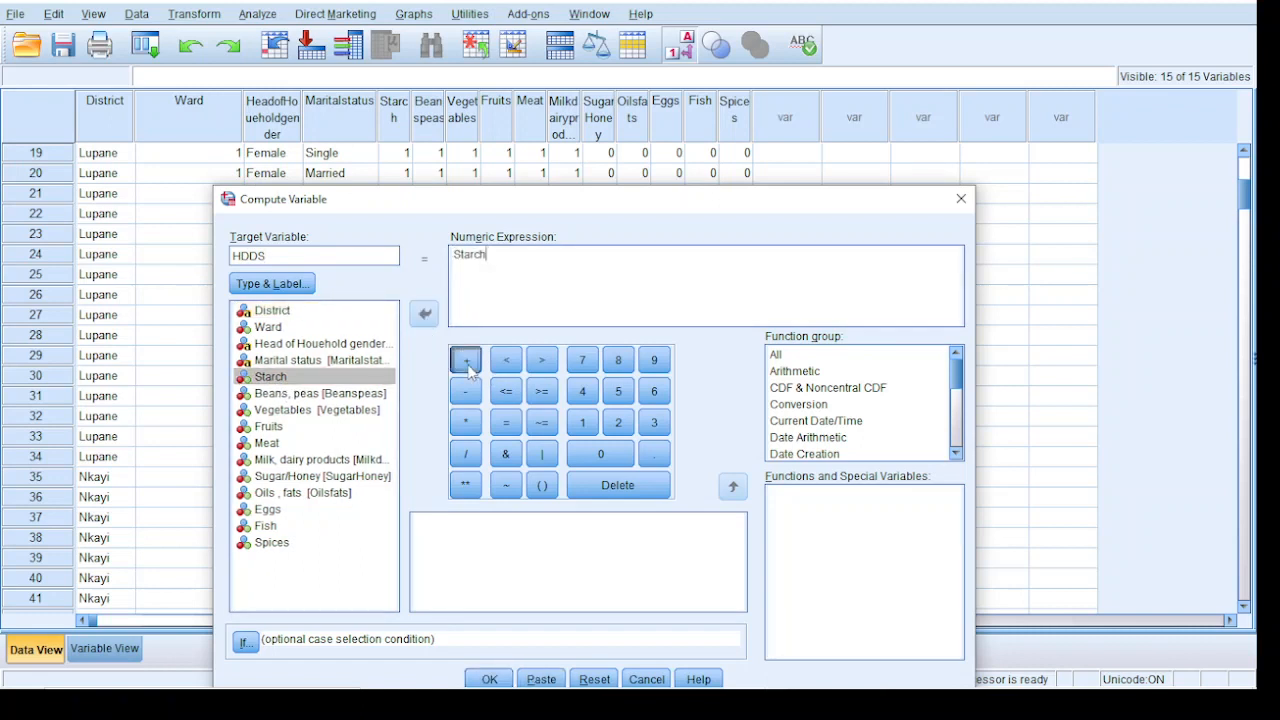
{"action": "left_click", "coordinate": [328, 395]}
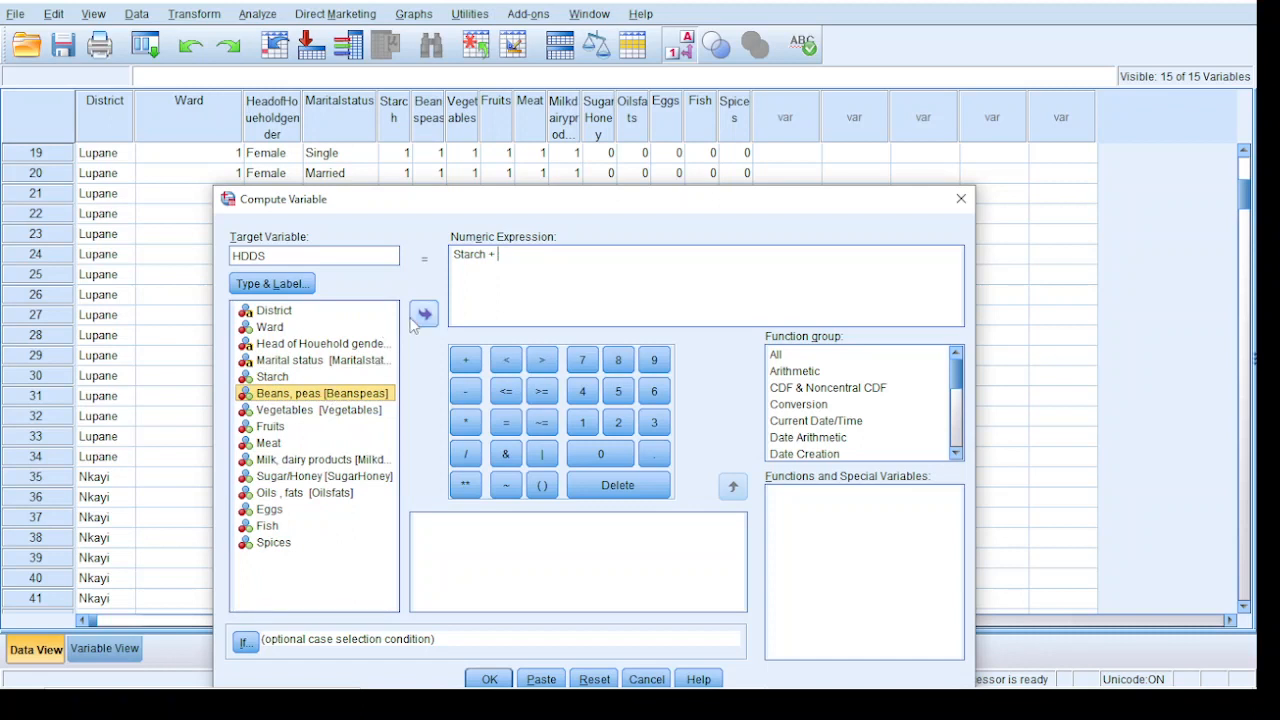
{"action": "left_click", "coordinate": [423, 316]}
{"action": "left_click", "coordinate": [466, 360]}
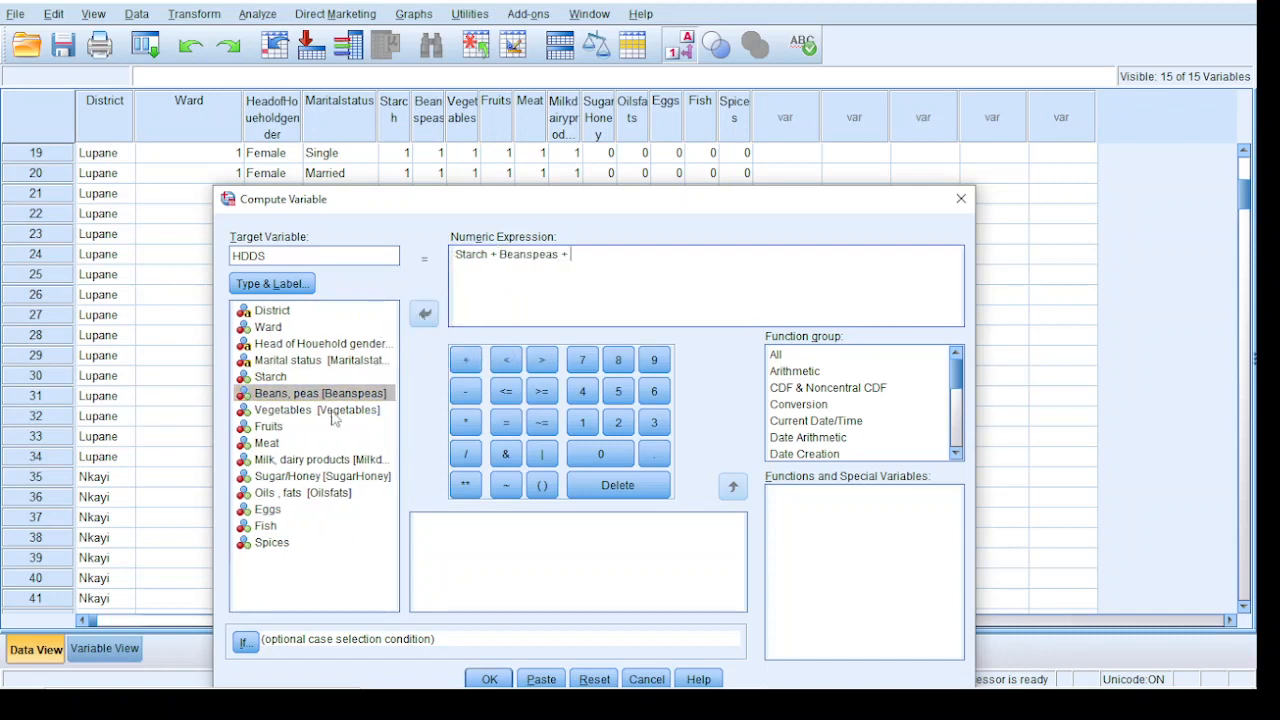
{"action": "left_click", "coordinate": [325, 415]}
{"action": "left_click", "coordinate": [424, 315]}
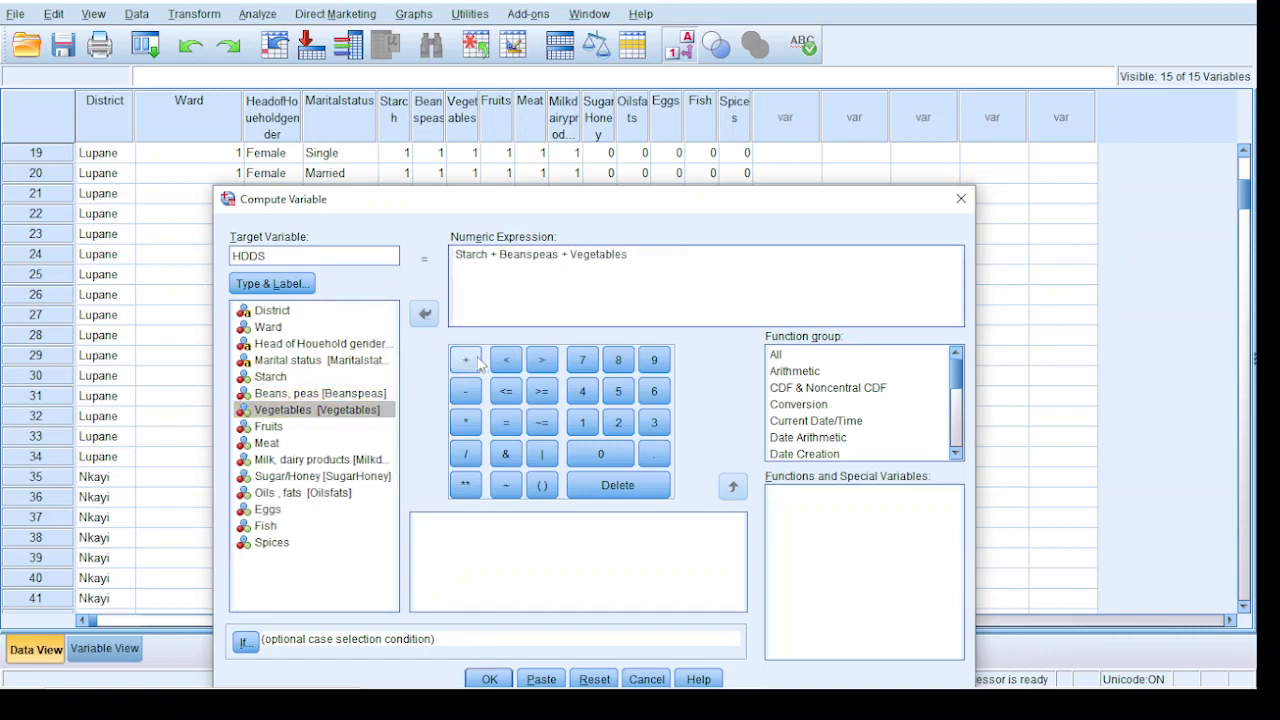
{"action": "left_click", "coordinate": [466, 360]}
Add Fruits and Meat to the HDDS sum expression, each followed by a plus sign
{"action": "left_click", "coordinate": [290, 427]}
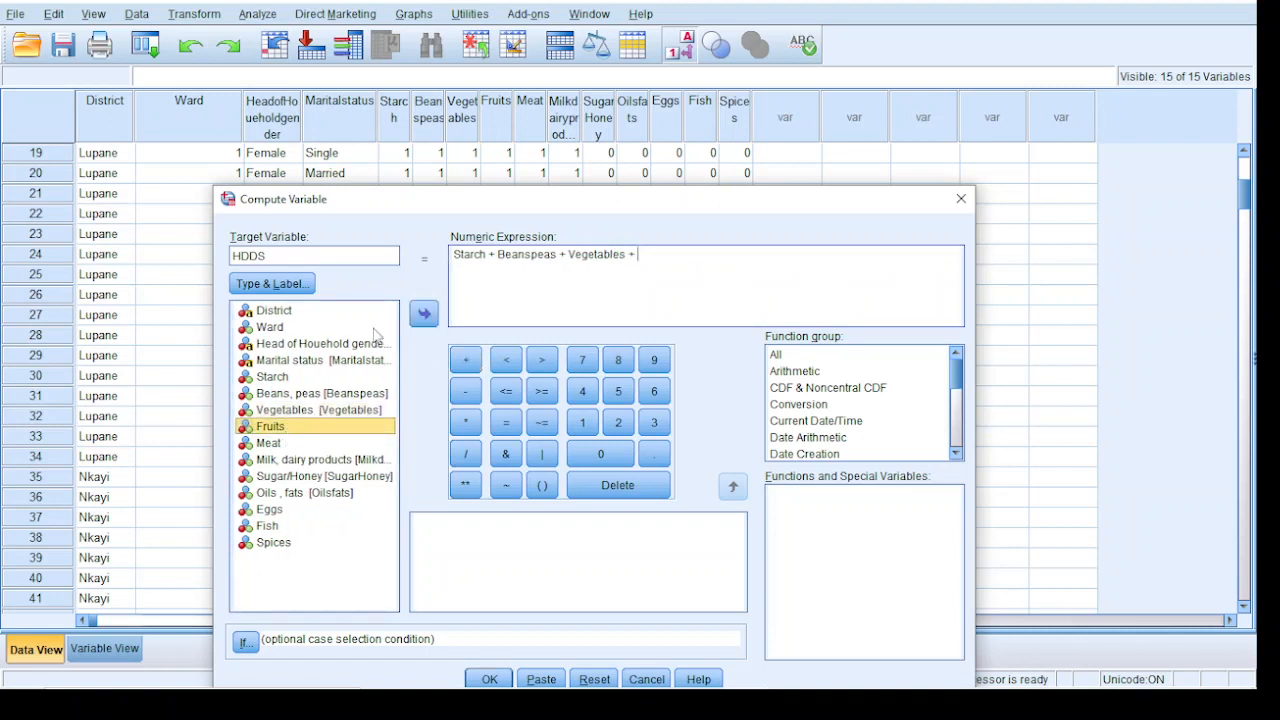
{"action": "left_click", "coordinate": [425, 315]}
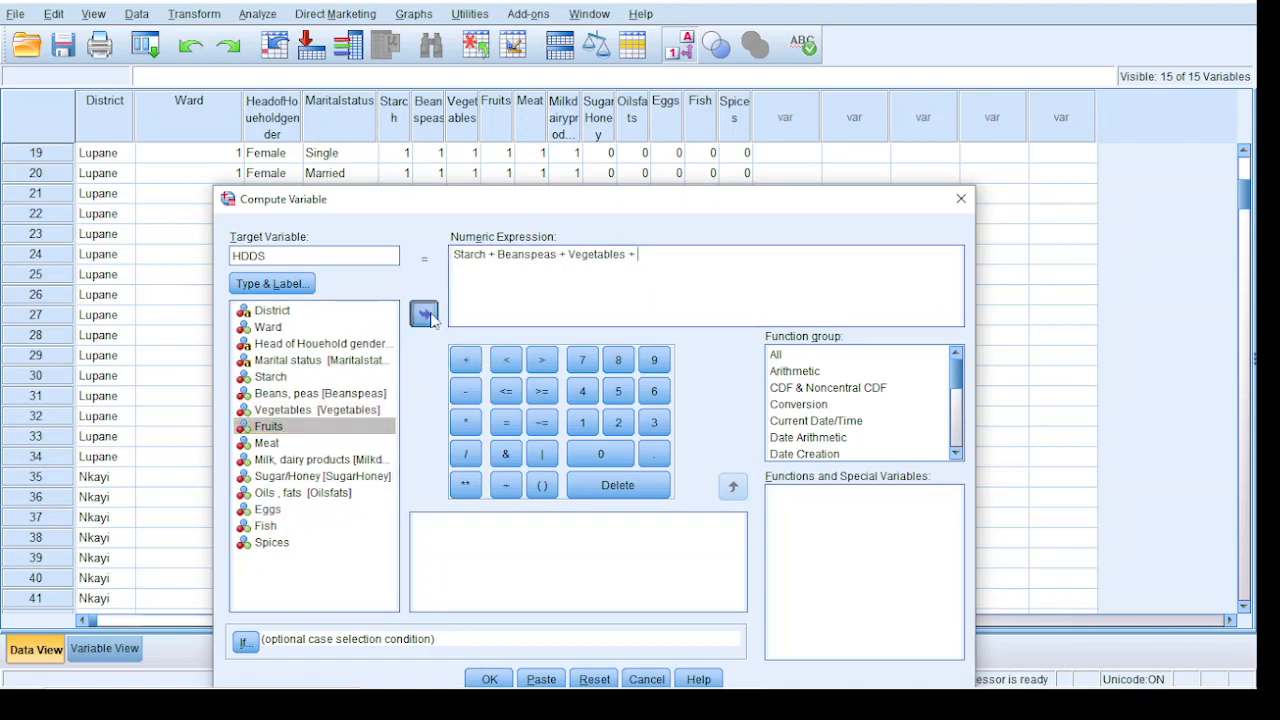
{"action": "left_click", "coordinate": [466, 362]}
{"action": "left_click", "coordinate": [292, 434]}
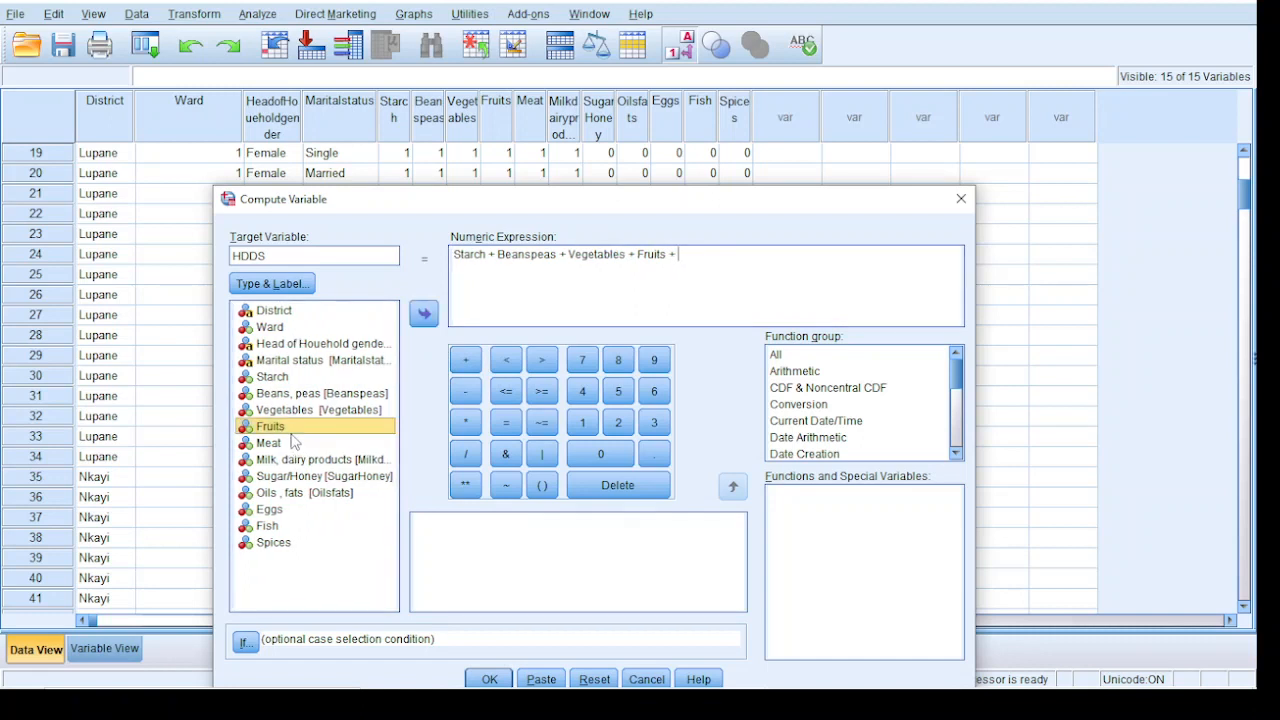
{"action": "left_click", "coordinate": [286, 443]}
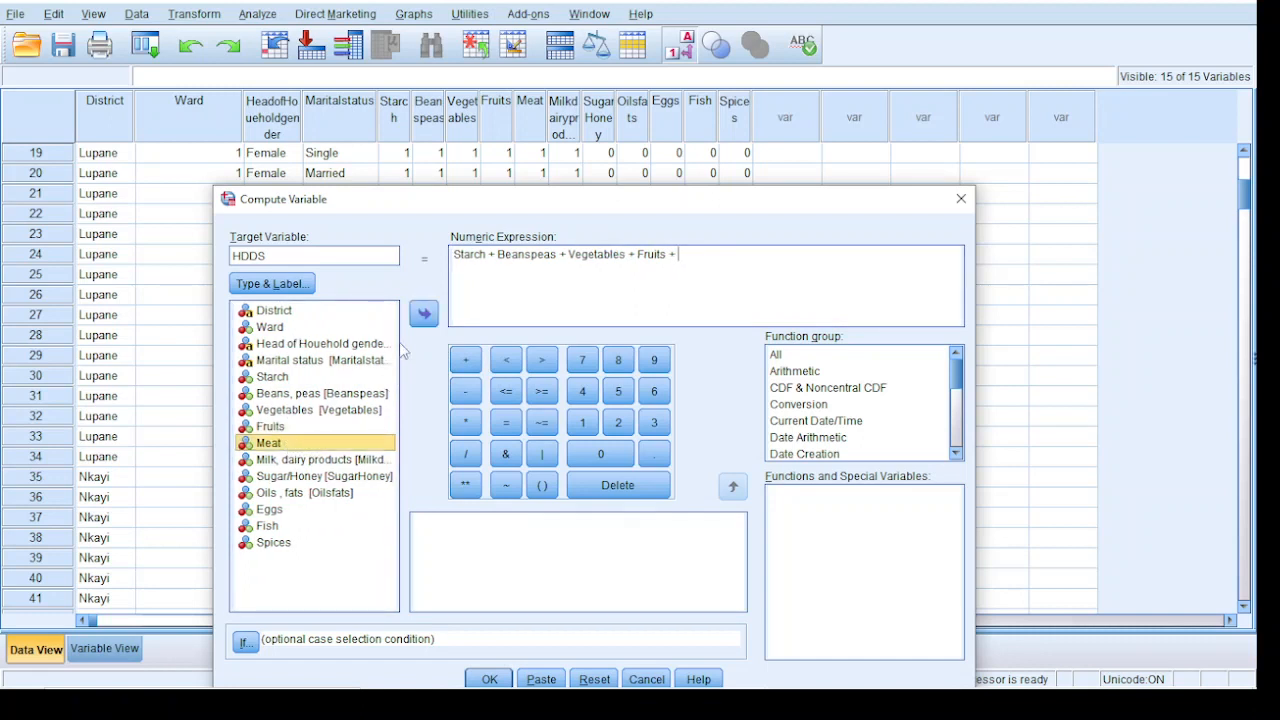
{"action": "left_click", "coordinate": [425, 320]}
{"action": "left_click", "coordinate": [465, 360]}
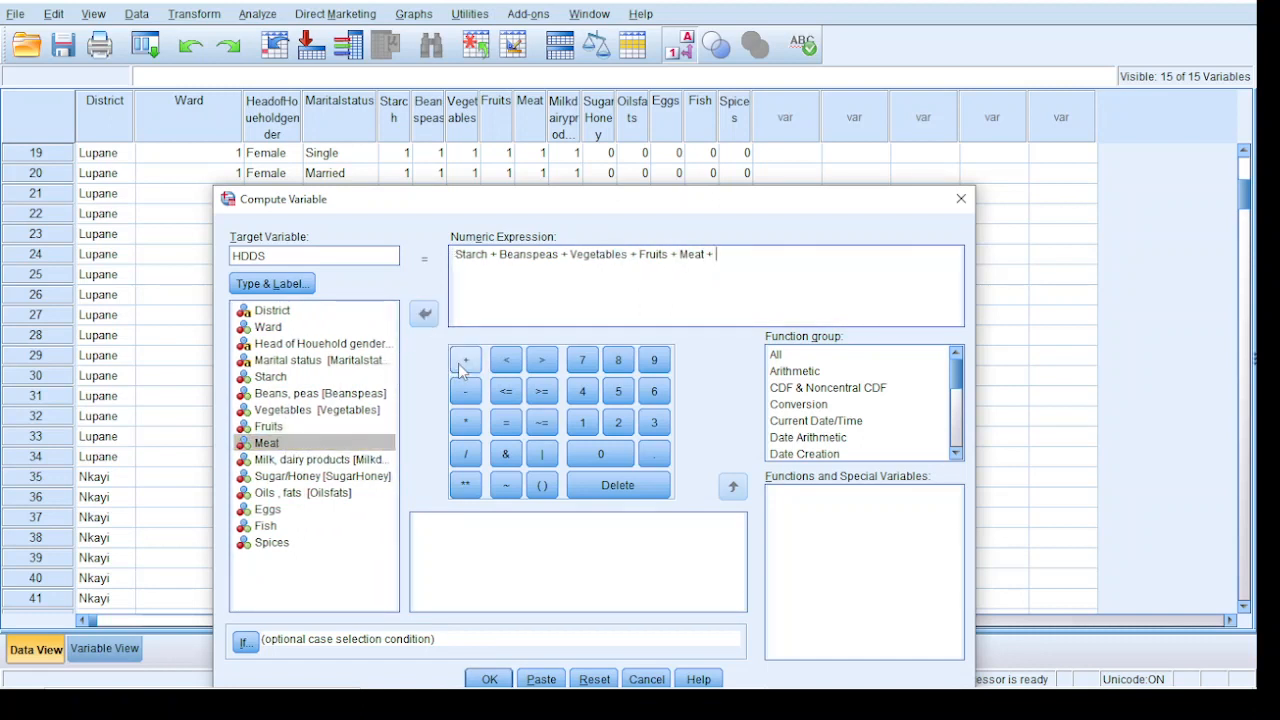
Extend the HDDS sum expression with Milkdairyproducts, SugarHoney and Oilsfats, each followed by a plus sign
{"action": "double_click", "coordinate": [281, 460]}
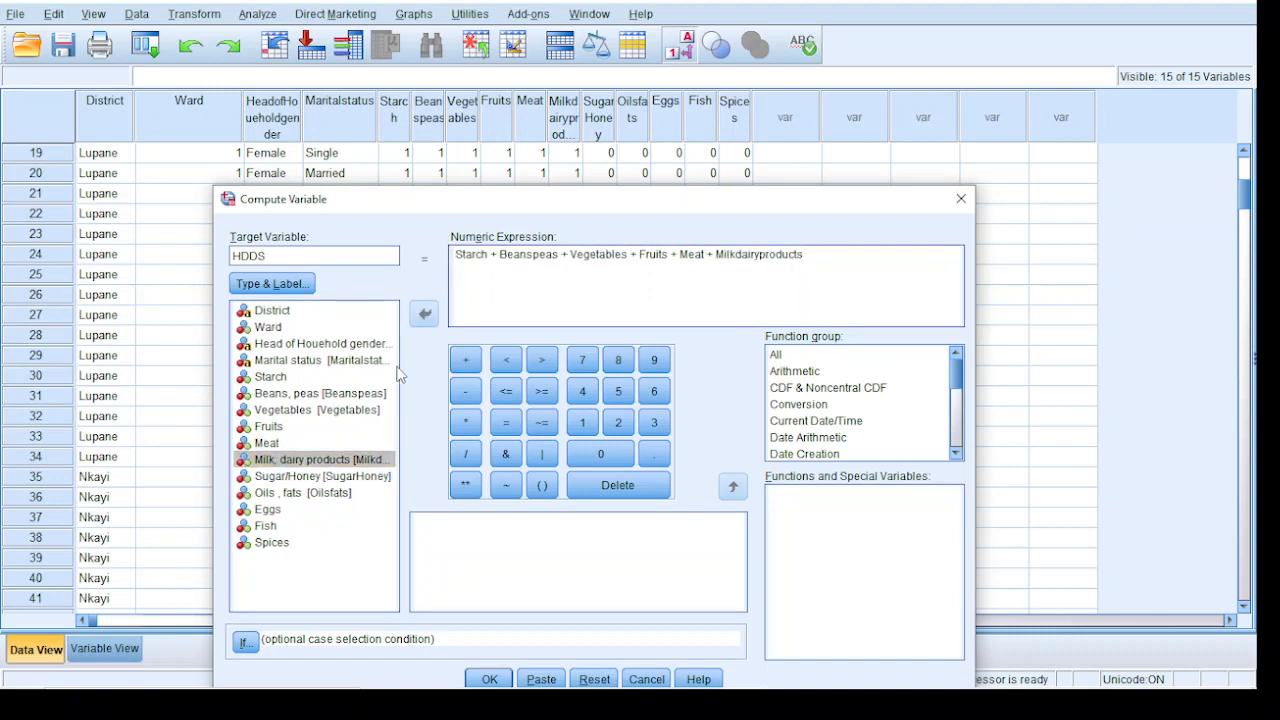
{"action": "left_click", "coordinate": [465, 360]}
{"action": "double_click", "coordinate": [306, 477]}
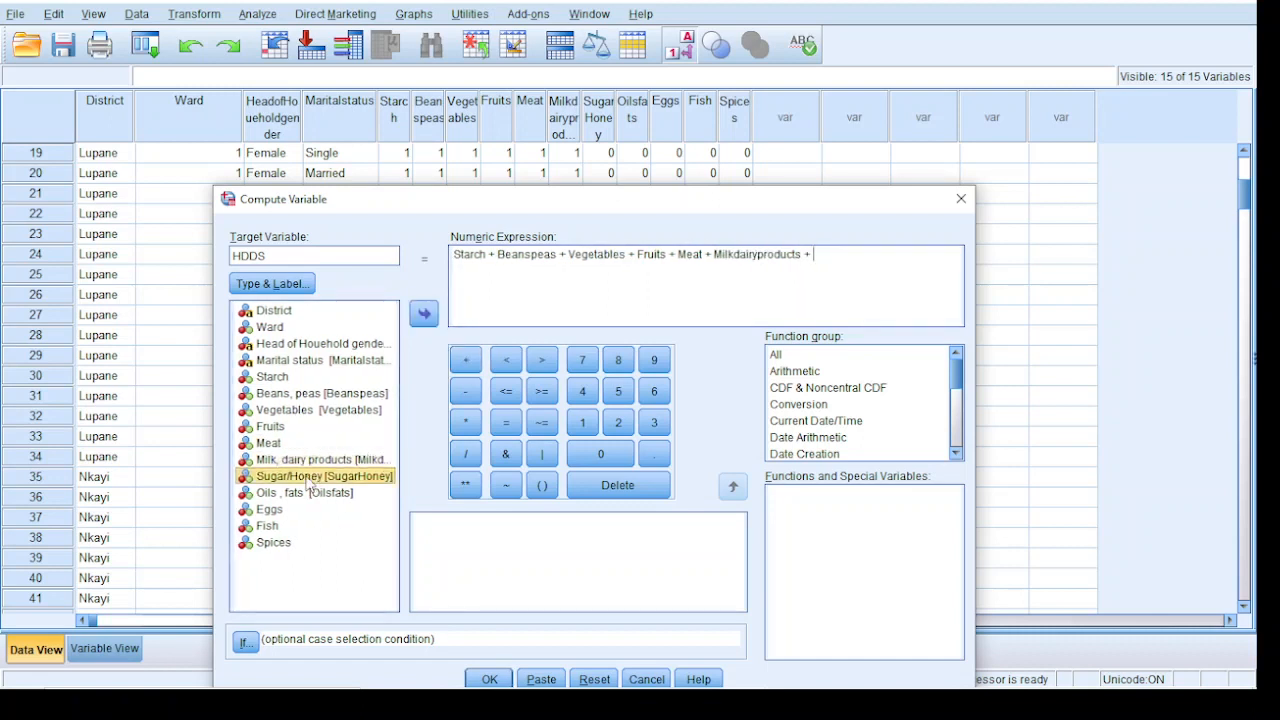
{"action": "left_click", "coordinate": [465, 360]}
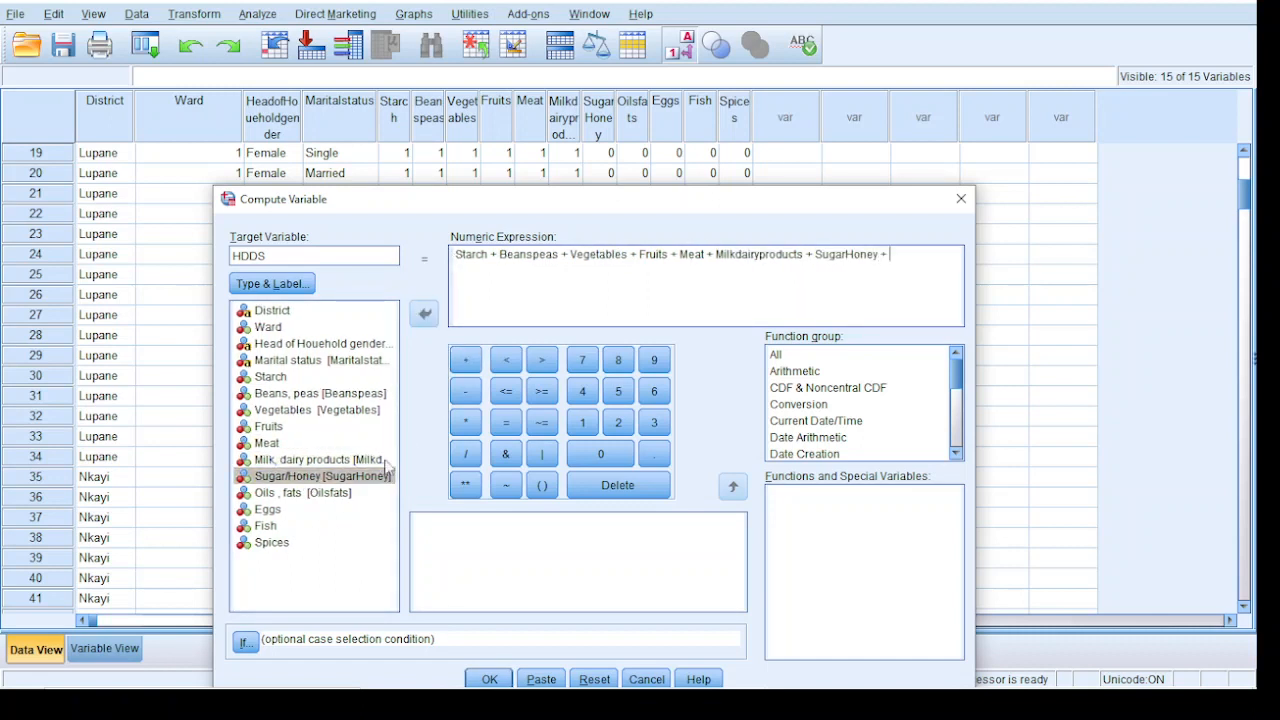
{"action": "double_click", "coordinate": [325, 493]}
{"action": "left_click", "coordinate": [472, 365]}
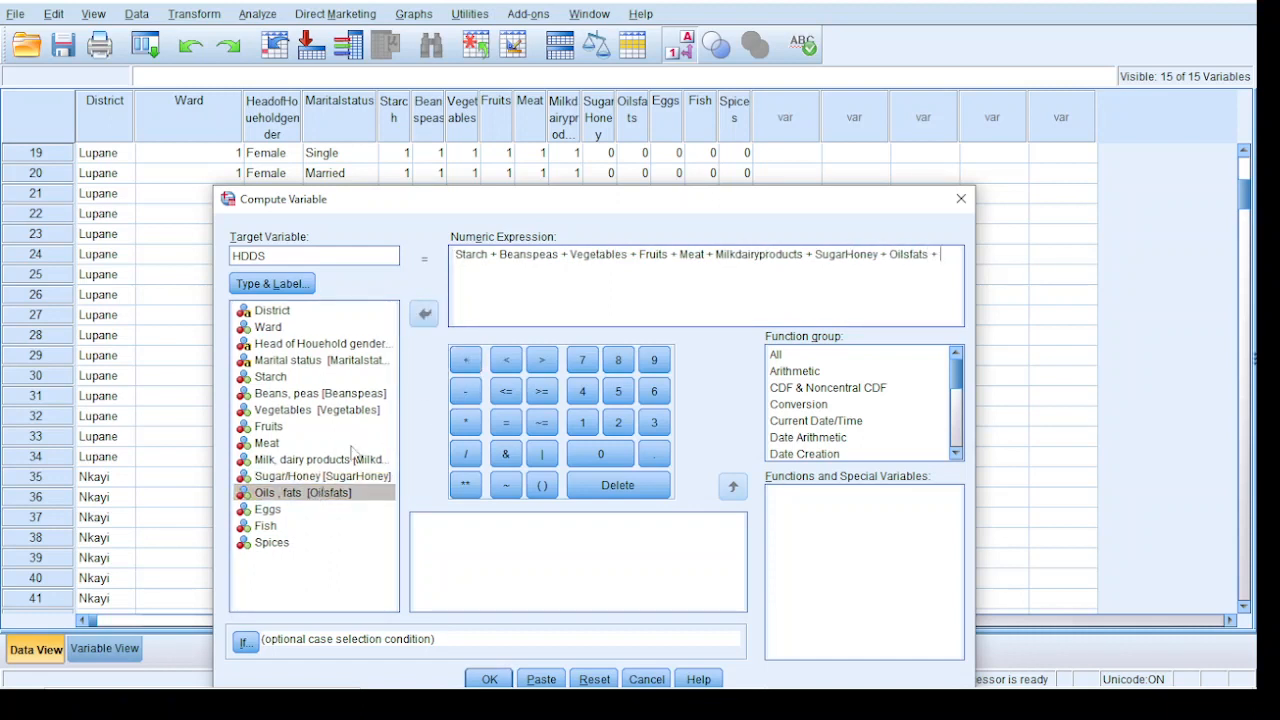
Complete the HDDS sum expression with Eggs + Fish + Spices and run the computation
{"action": "double_click", "coordinate": [267, 510]}
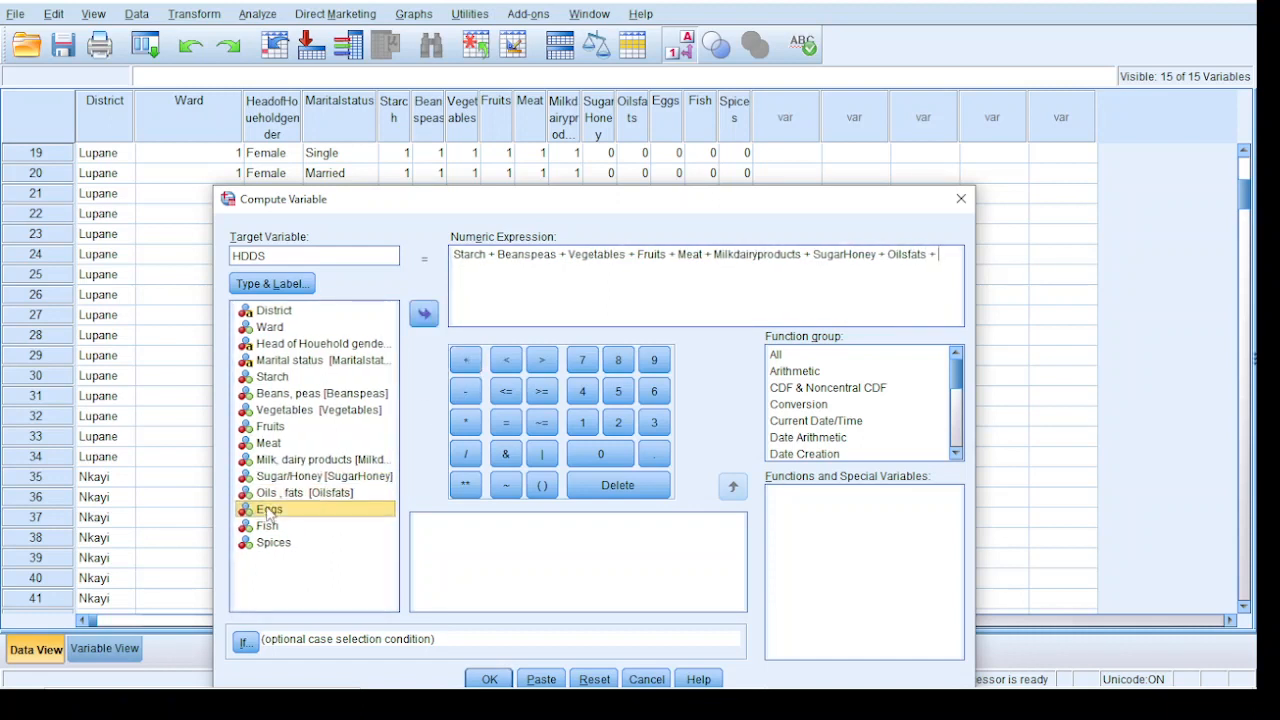
{"action": "left_click", "coordinate": [465, 360]}
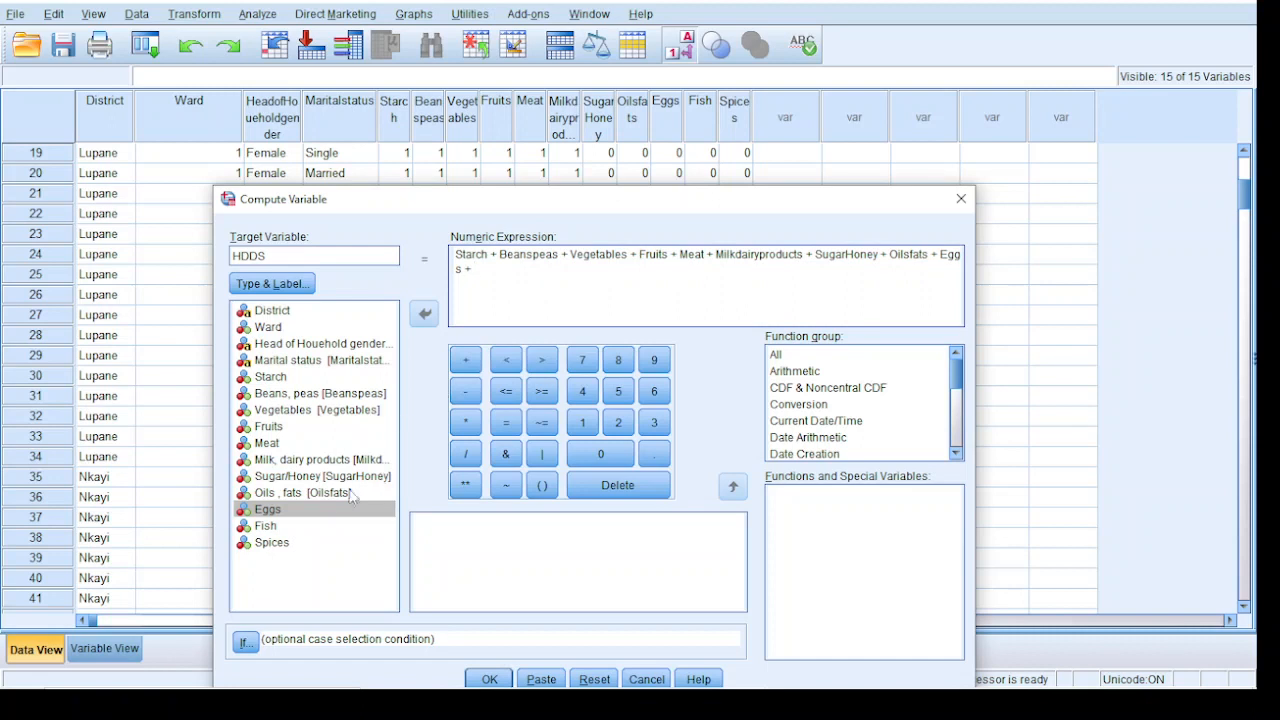
{"action": "double_click", "coordinate": [268, 526]}
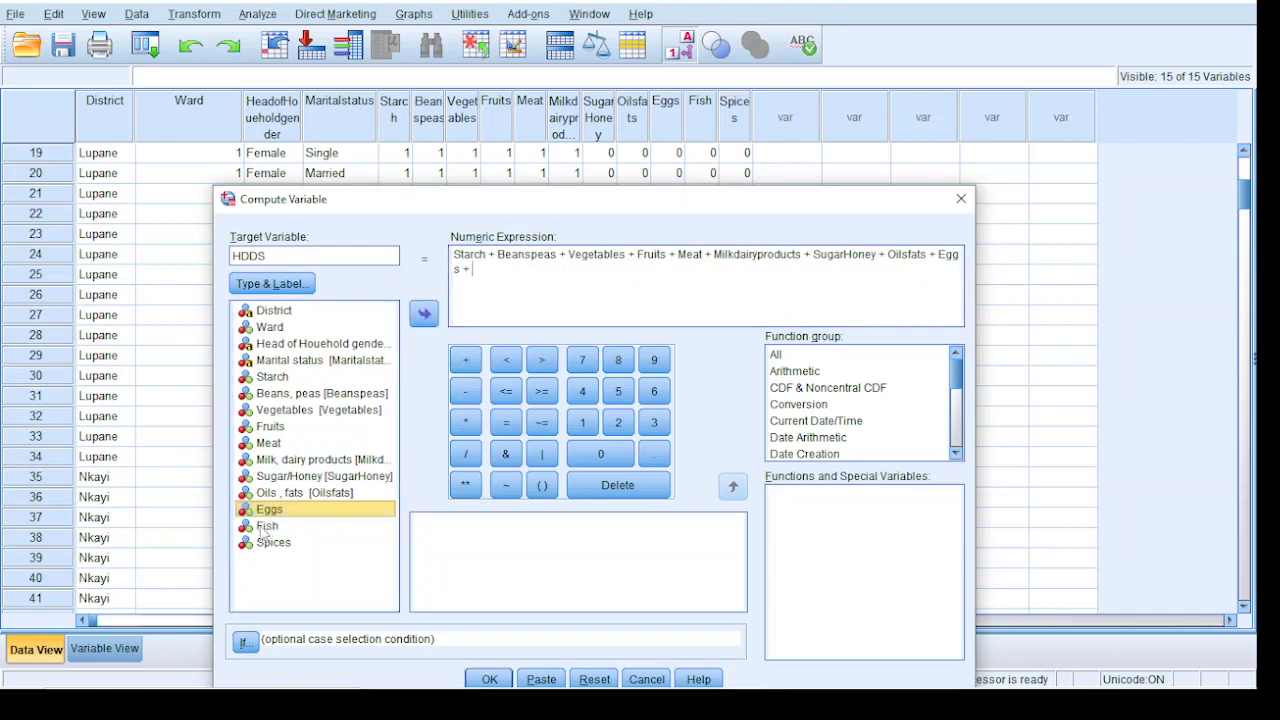
{"action": "left_click", "coordinate": [467, 366]}
{"action": "double_click", "coordinate": [273, 543]}
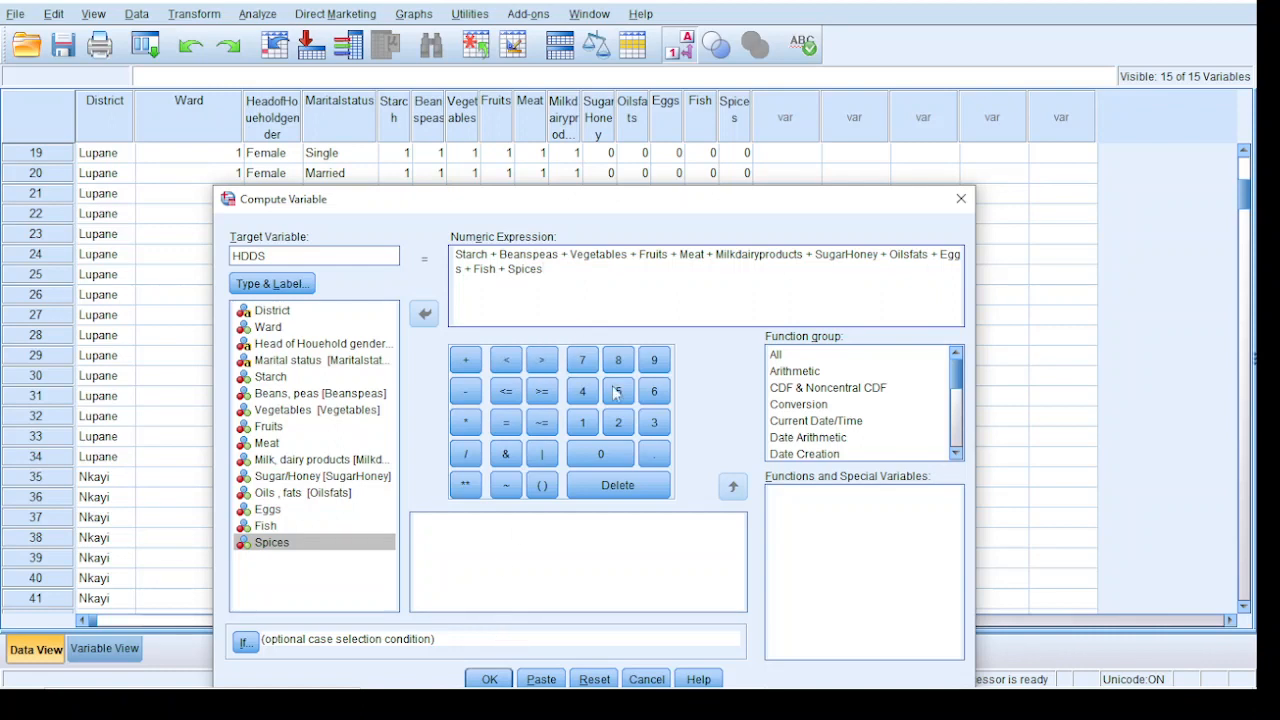
{"action": "left_click_drag", "start_coordinate": [615, 218], "coordinate": [639, 163]}
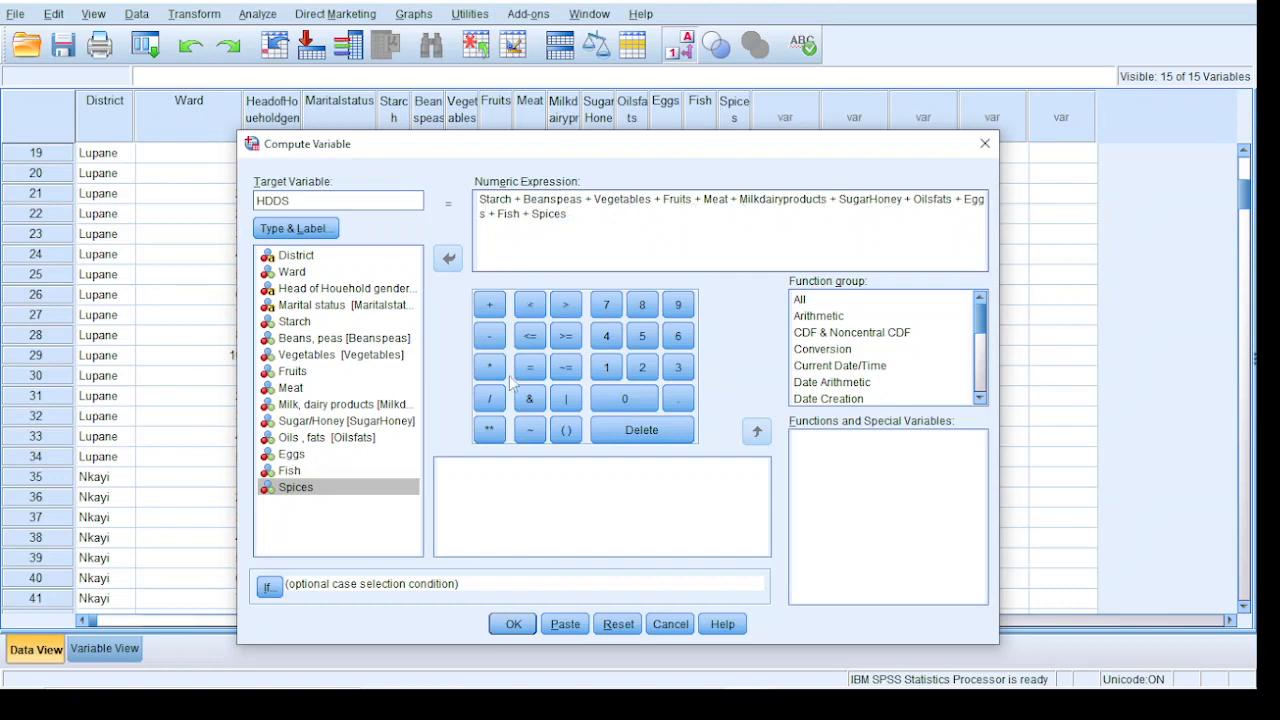
{"action": "left_click", "coordinate": [509, 627]}
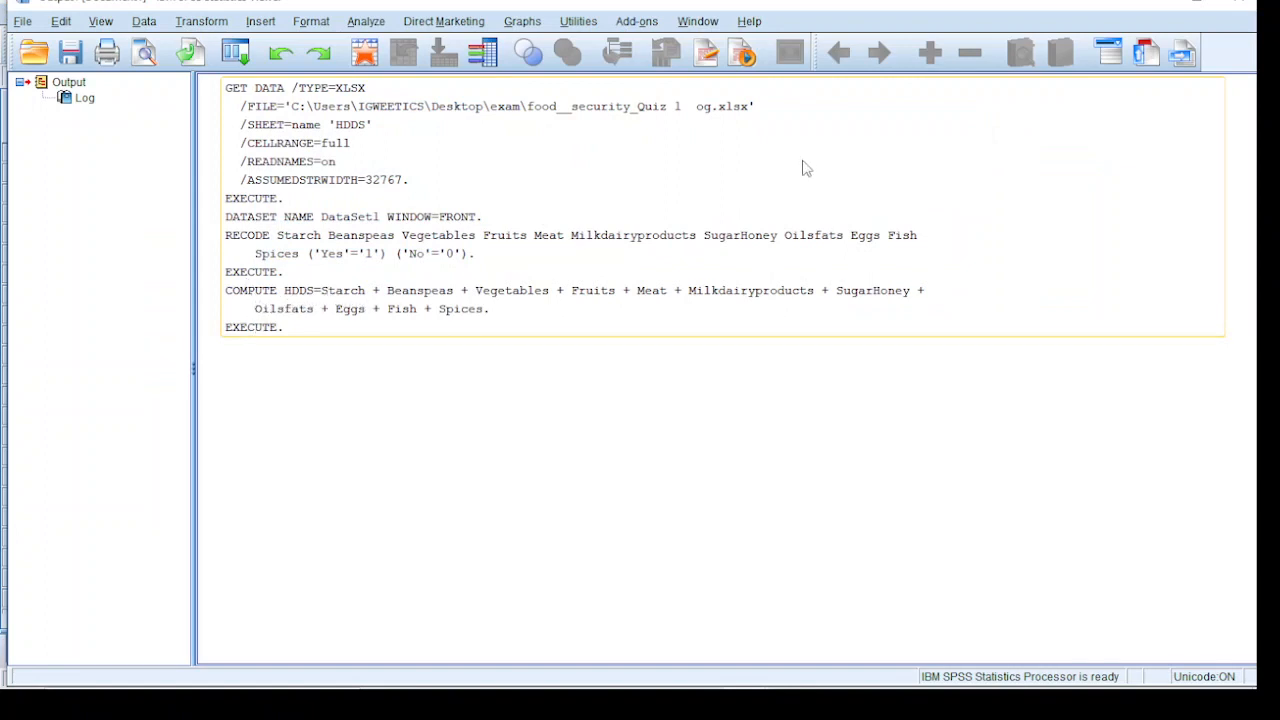
Return from the output log to the dataset and check the computed HDDS values from the first case
{"action": "left_click", "coordinate": [1160, 5]}
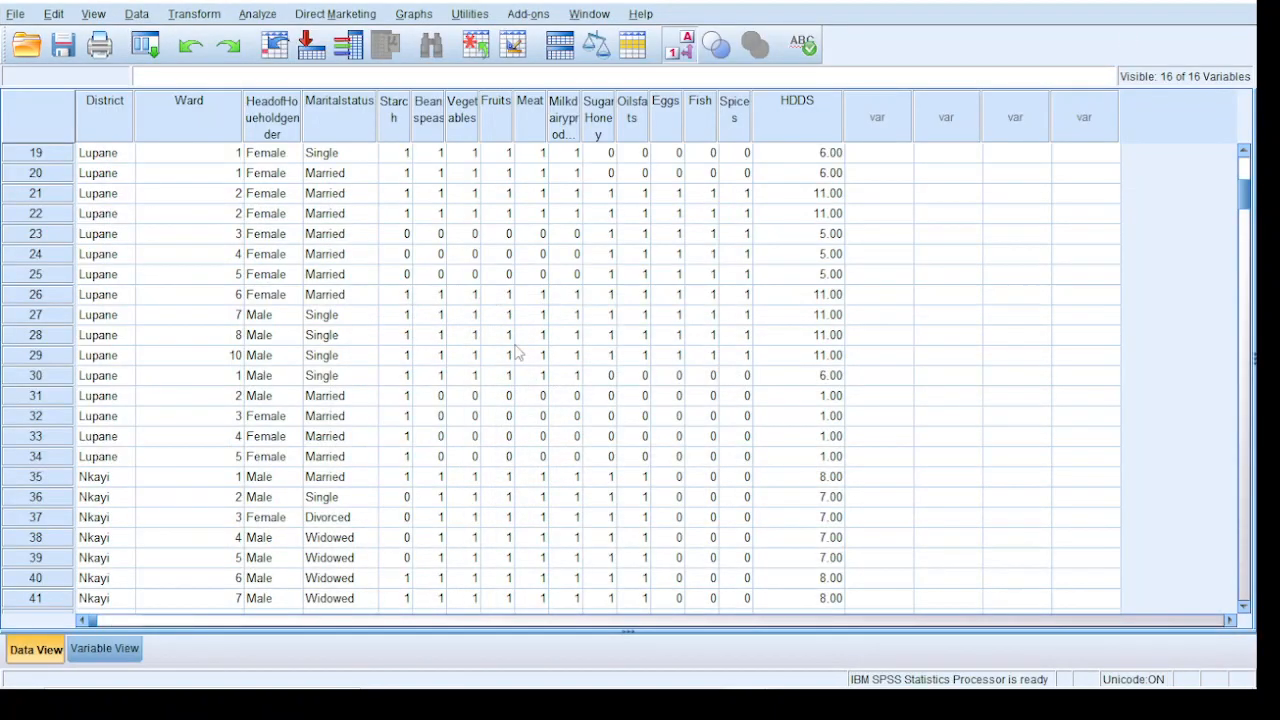
{"action": "scroll", "coordinate": [690, 390], "scroll_direction": "up", "scroll_amount": 6}
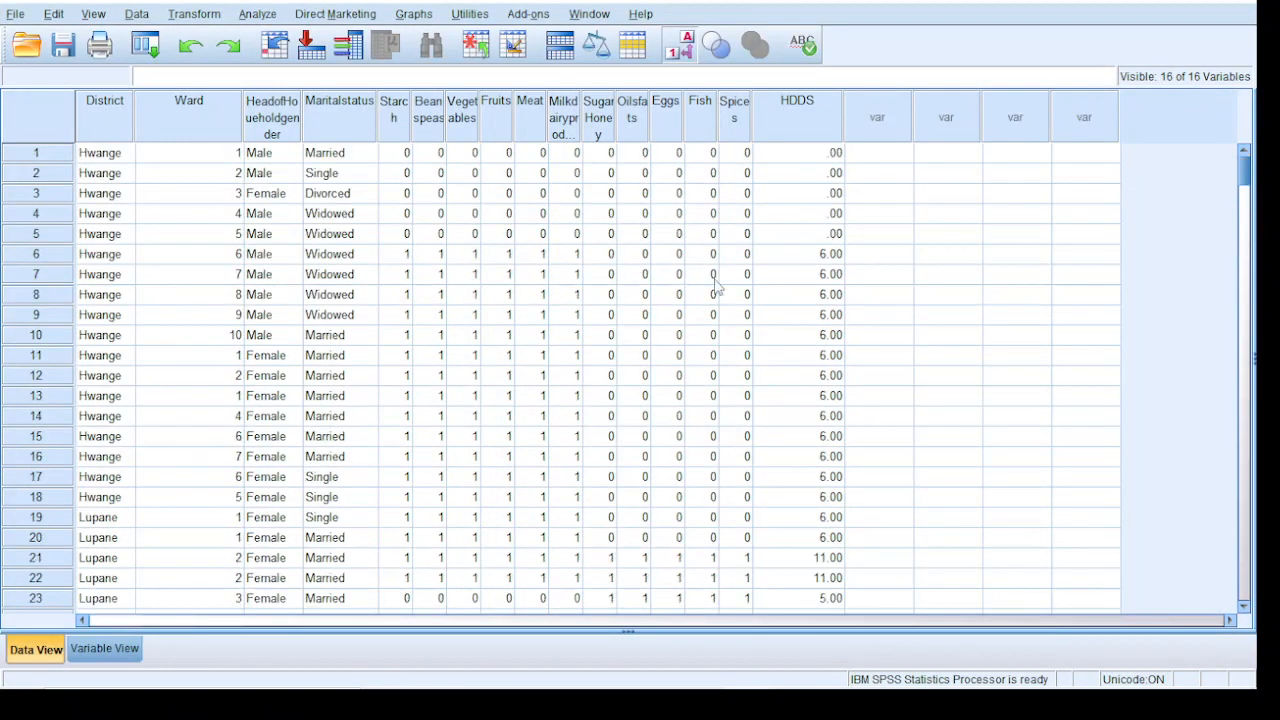
{"action": "left_click", "coordinate": [812, 173]}
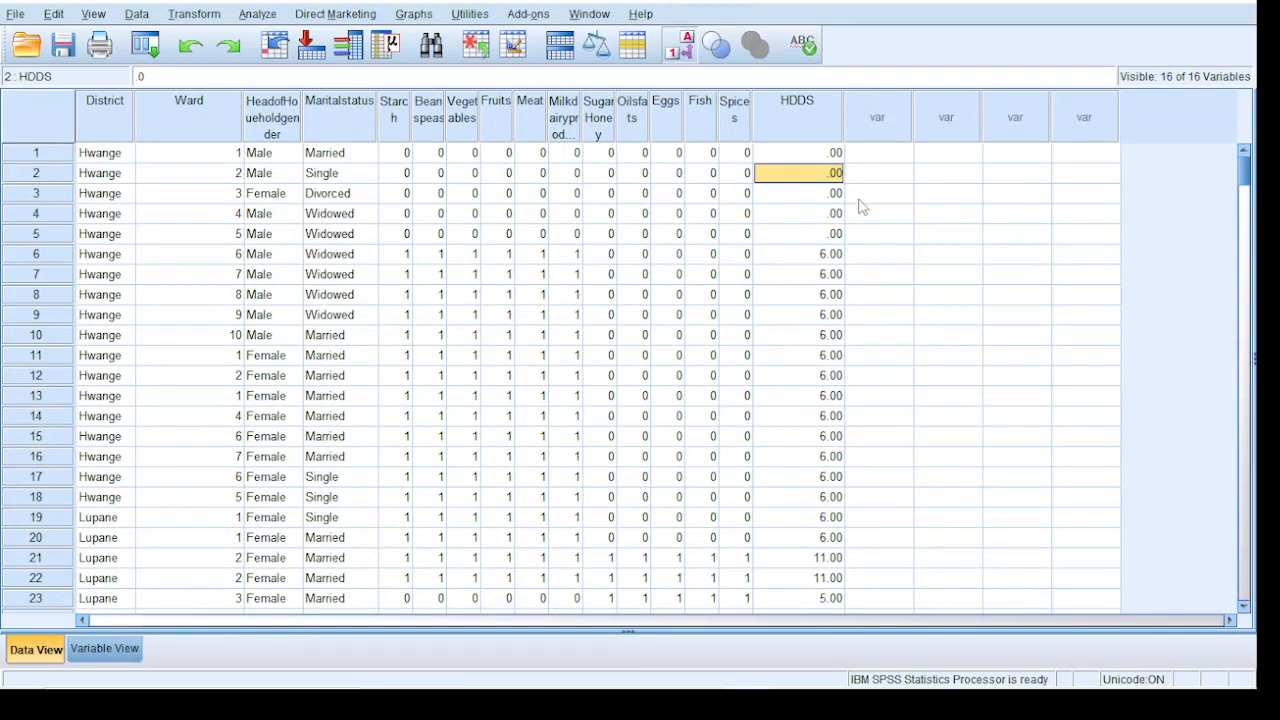
Set the number of decimals of the HDDS variable to 0
{"action": "left_click", "coordinate": [102, 649]}
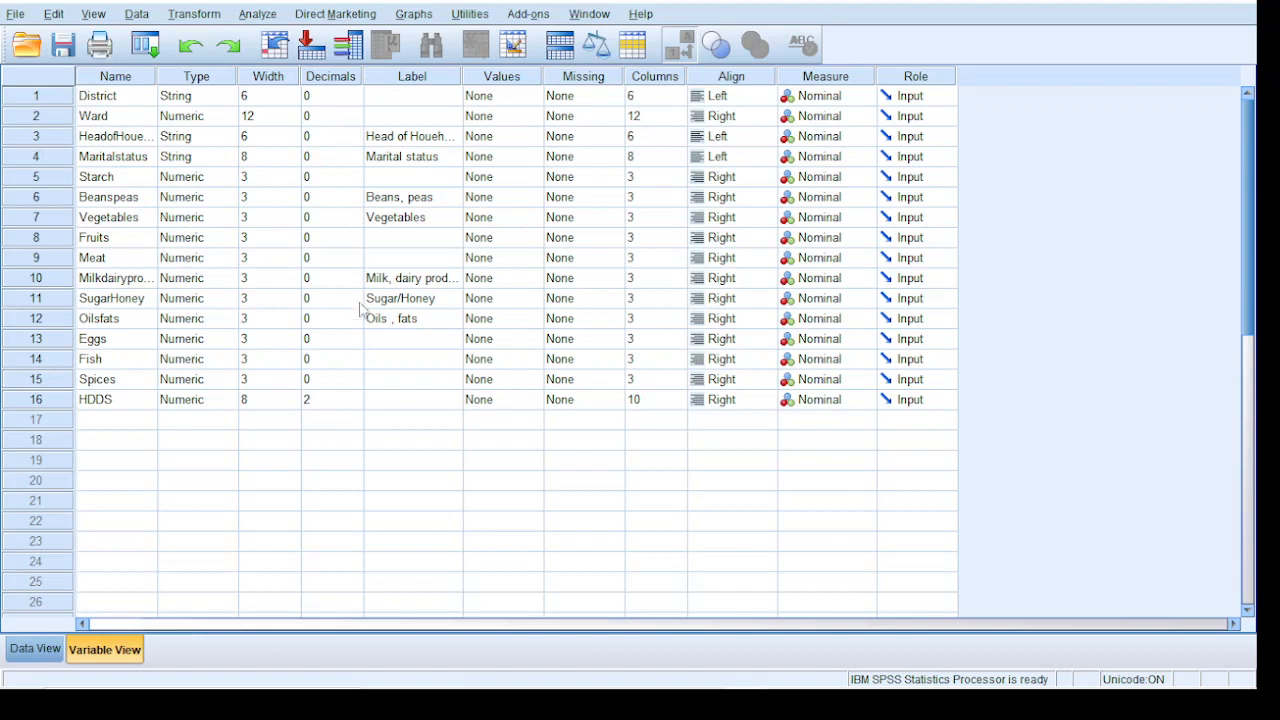
{"action": "left_click", "coordinate": [330, 400]}
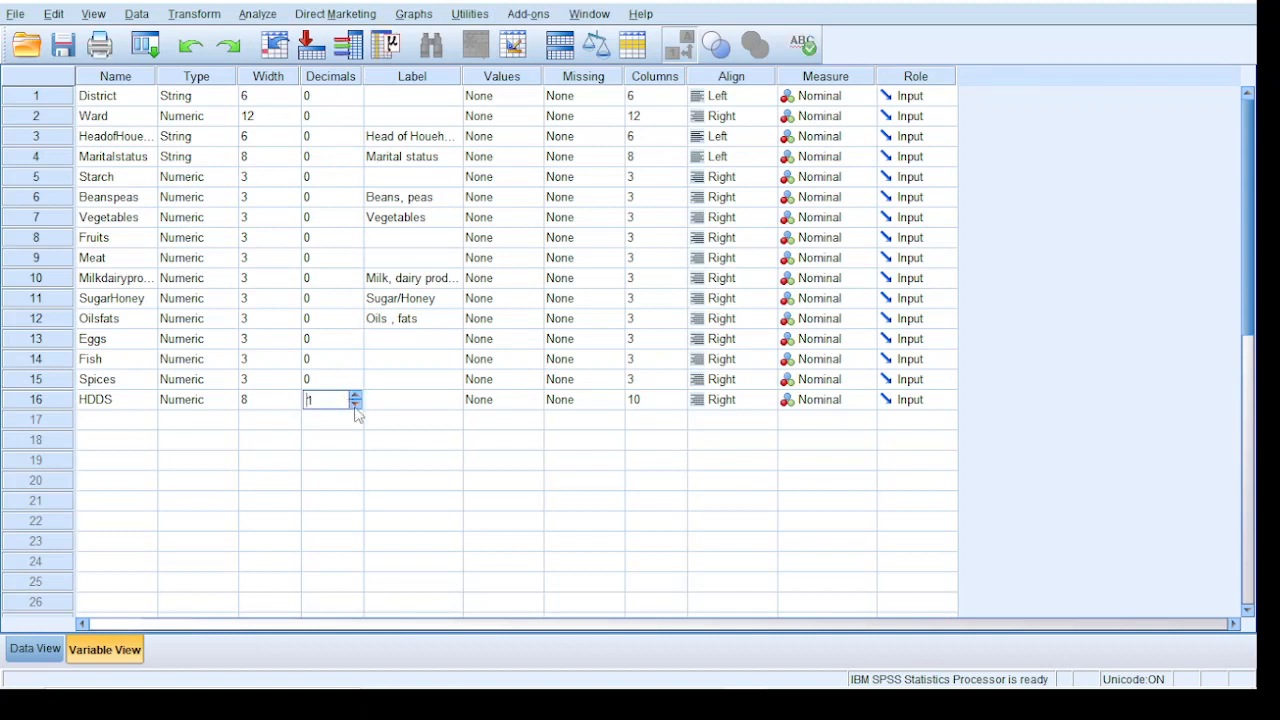
{"action": "left_click", "coordinate": [255, 460]}
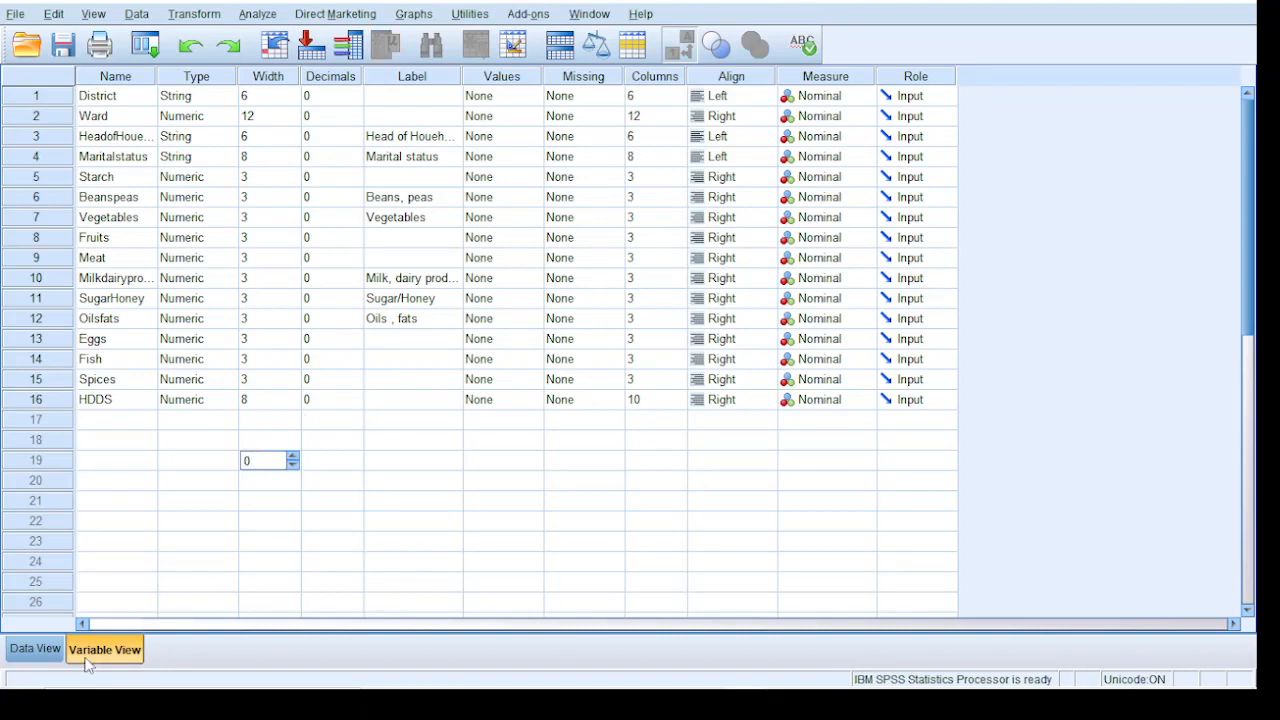
Return to the data rows and examine the HDDS values of the cases across the districts
{"action": "left_click", "coordinate": [35, 650]}
{"action": "scroll", "coordinate": [890, 347], "scroll_direction": "down", "scroll_amount": 5}
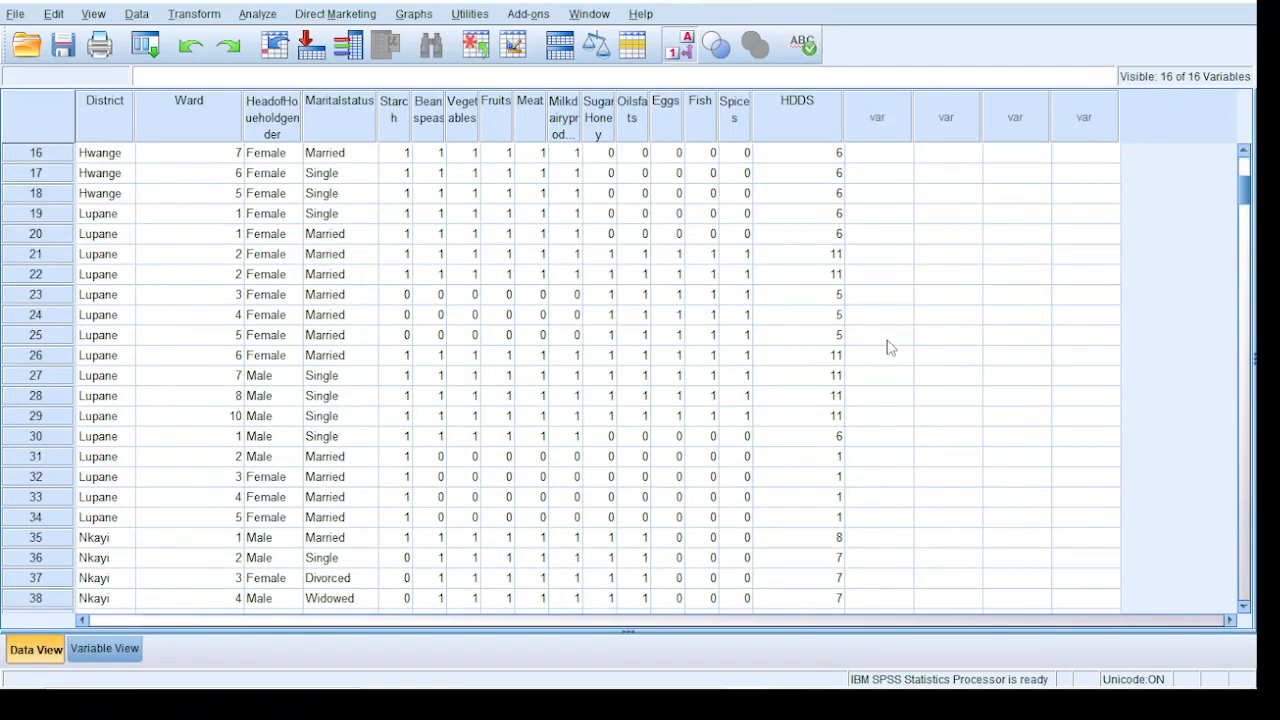
{"action": "scroll", "coordinate": [840, 295], "scroll_direction": "up", "scroll_amount": 5}
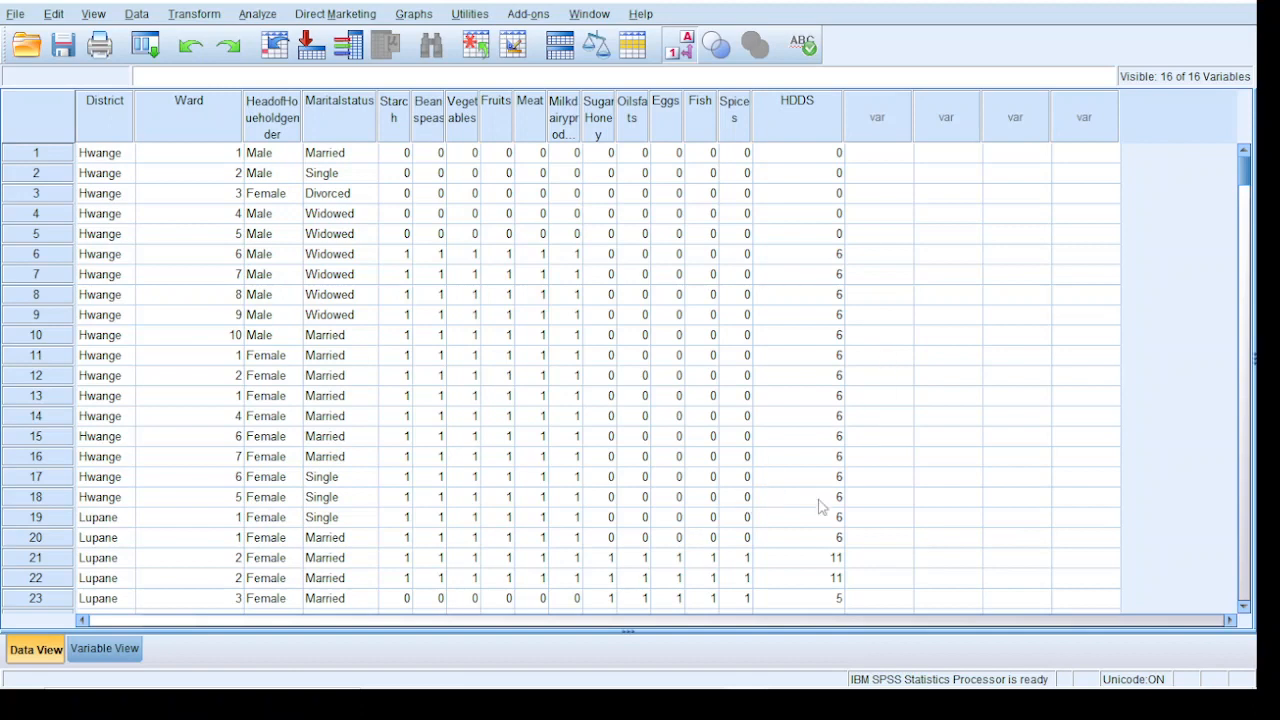
{"action": "scroll", "coordinate": [790, 212], "scroll_direction": "down", "scroll_amount": 4}
{"action": "scroll", "coordinate": [787, 212], "scroll_direction": "down", "scroll_amount": 5}
{"action": "scroll", "coordinate": [837, 294], "scroll_direction": "up", "scroll_amount": 9}
{"action": "scroll", "coordinate": [840, 332], "scroll_direction": "down", "scroll_amount": 20}
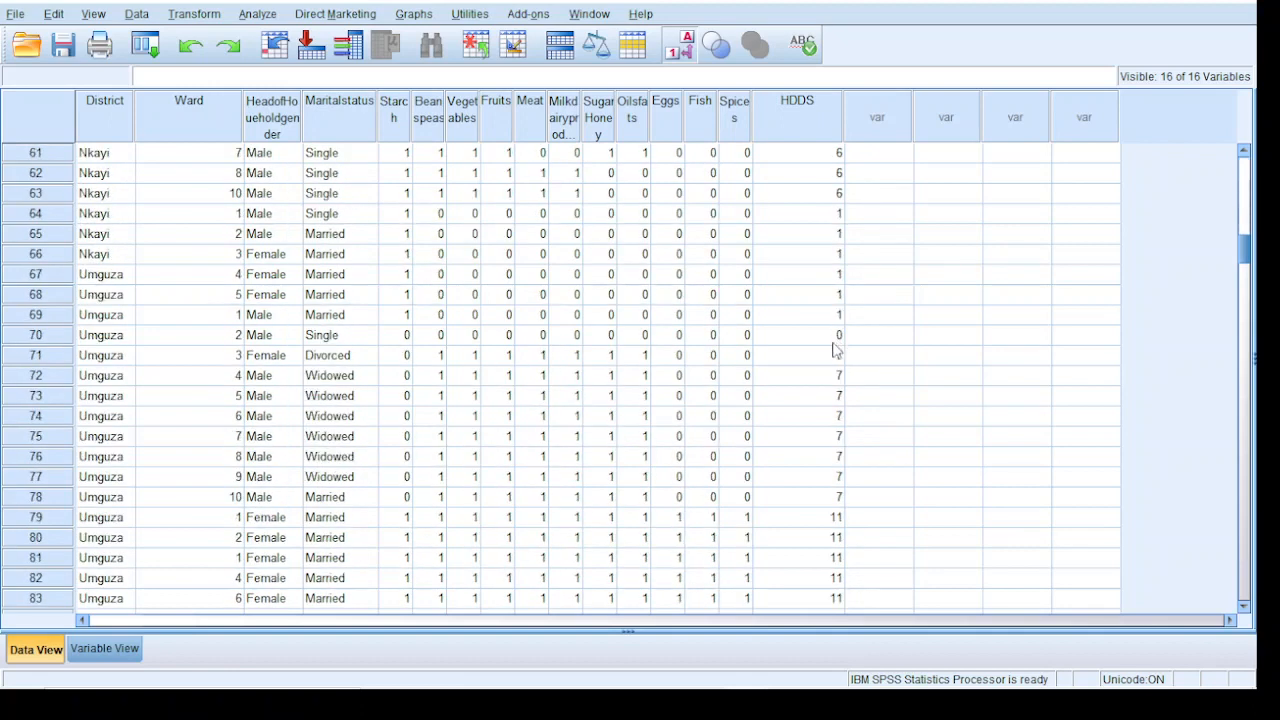
{"action": "scroll", "coordinate": [838, 344], "scroll_direction": "down", "scroll_amount": 6}
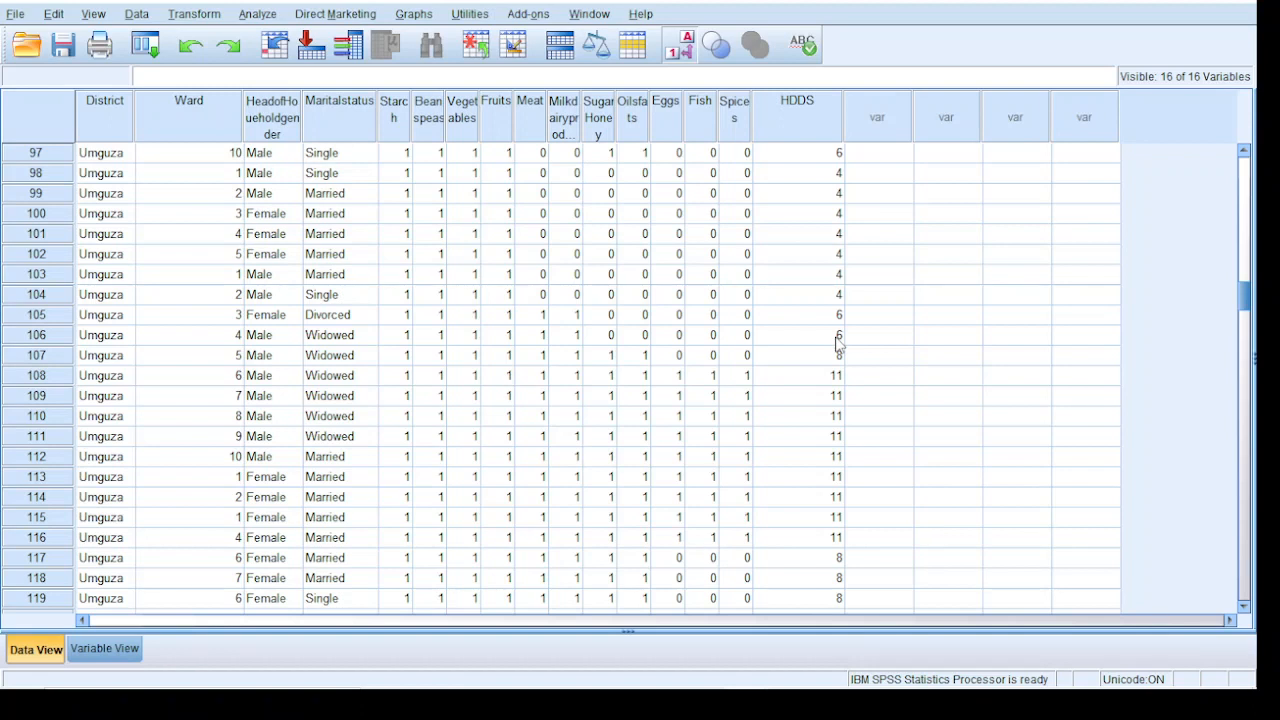
Check the Google Meet call in Chrome and return to the SPSS dataset window
{"action": "mouse_move", "coordinate": [757, 697]}
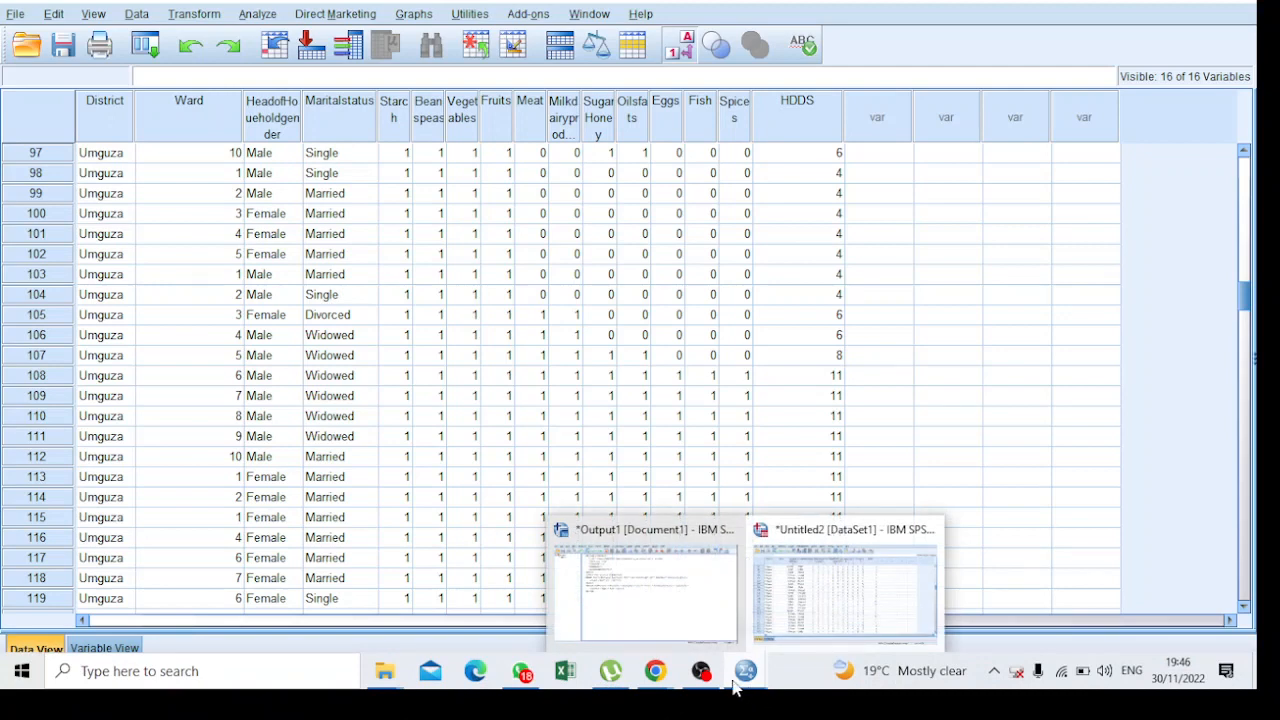
{"action": "mouse_move", "coordinate": [655, 685]}
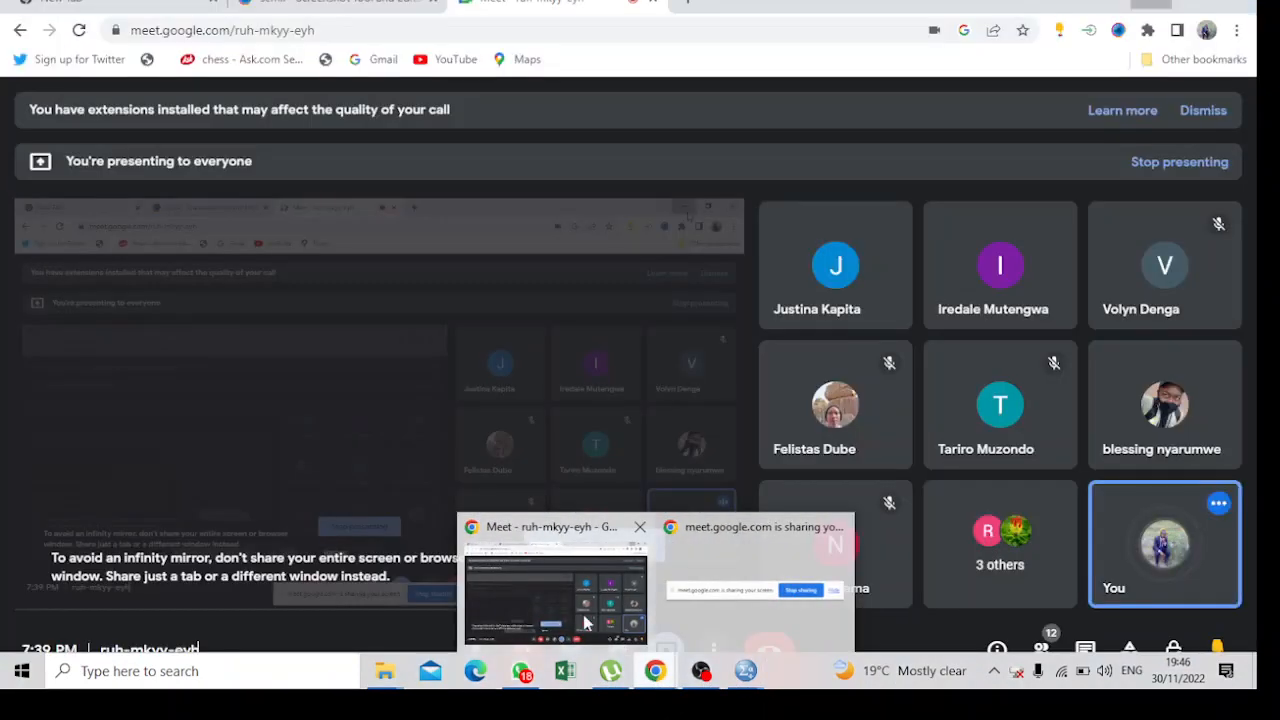
{"action": "left_click", "coordinate": [587, 623]}
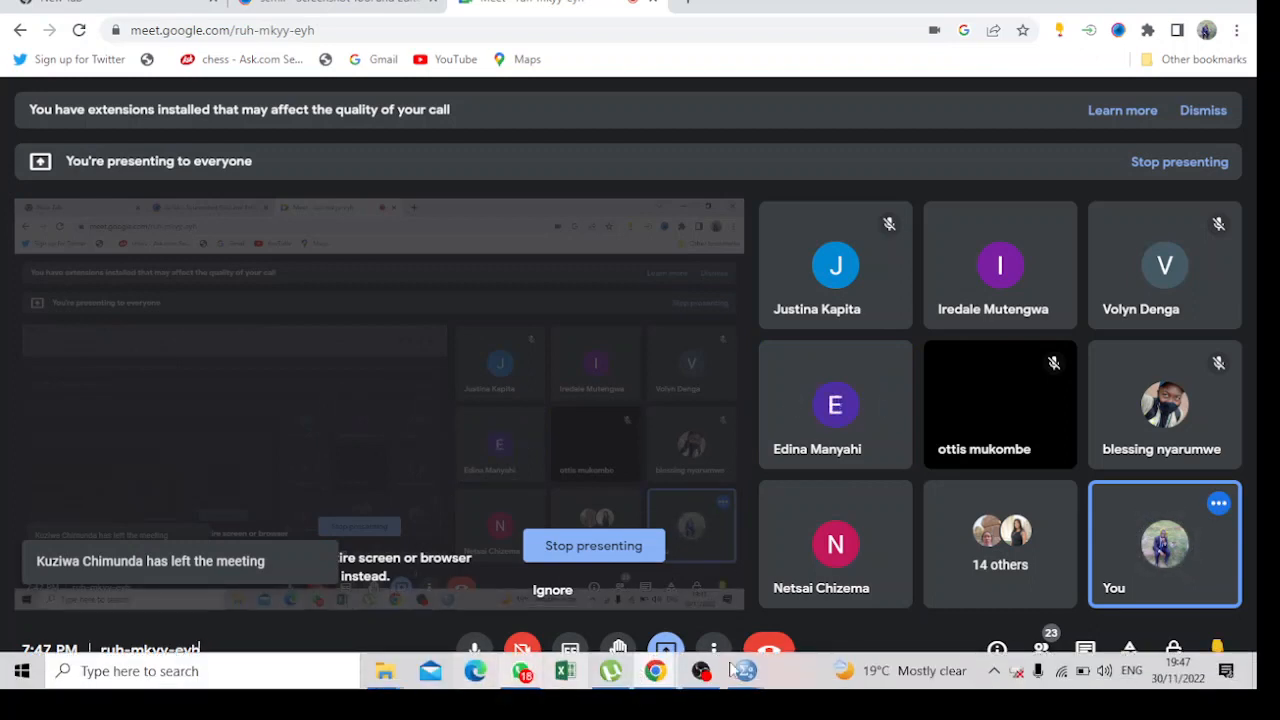
{"action": "mouse_move", "coordinate": [745, 668]}
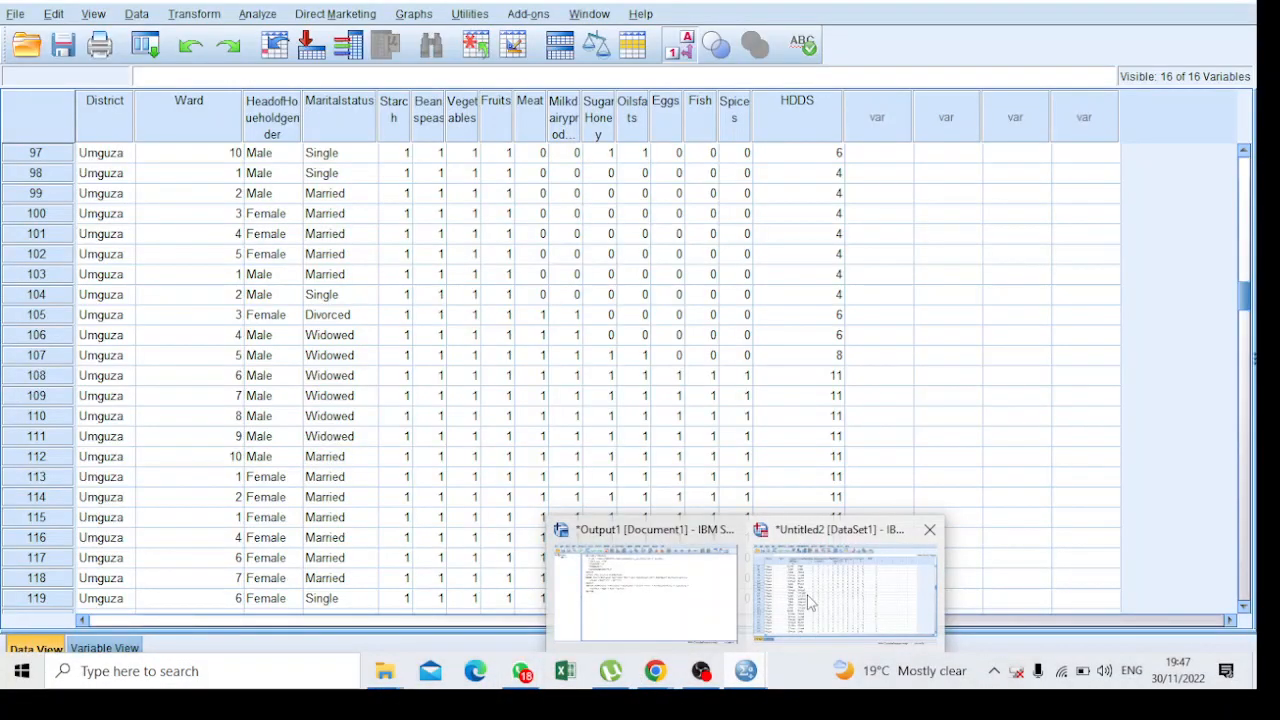
{"action": "left_click", "coordinate": [808, 595]}
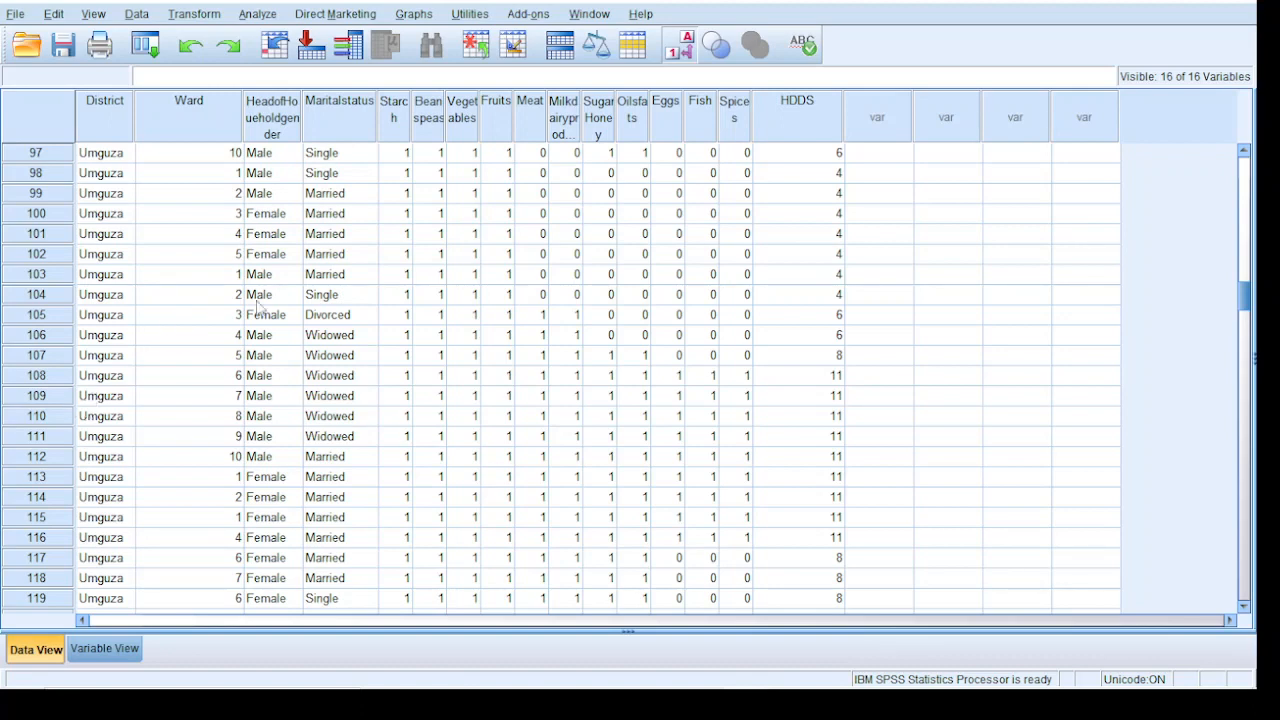
Start a Means comparison on the dataset and assign District as the independent variable
{"action": "scroll", "coordinate": [470, 268], "scroll_direction": "up", "scroll_amount": 20}
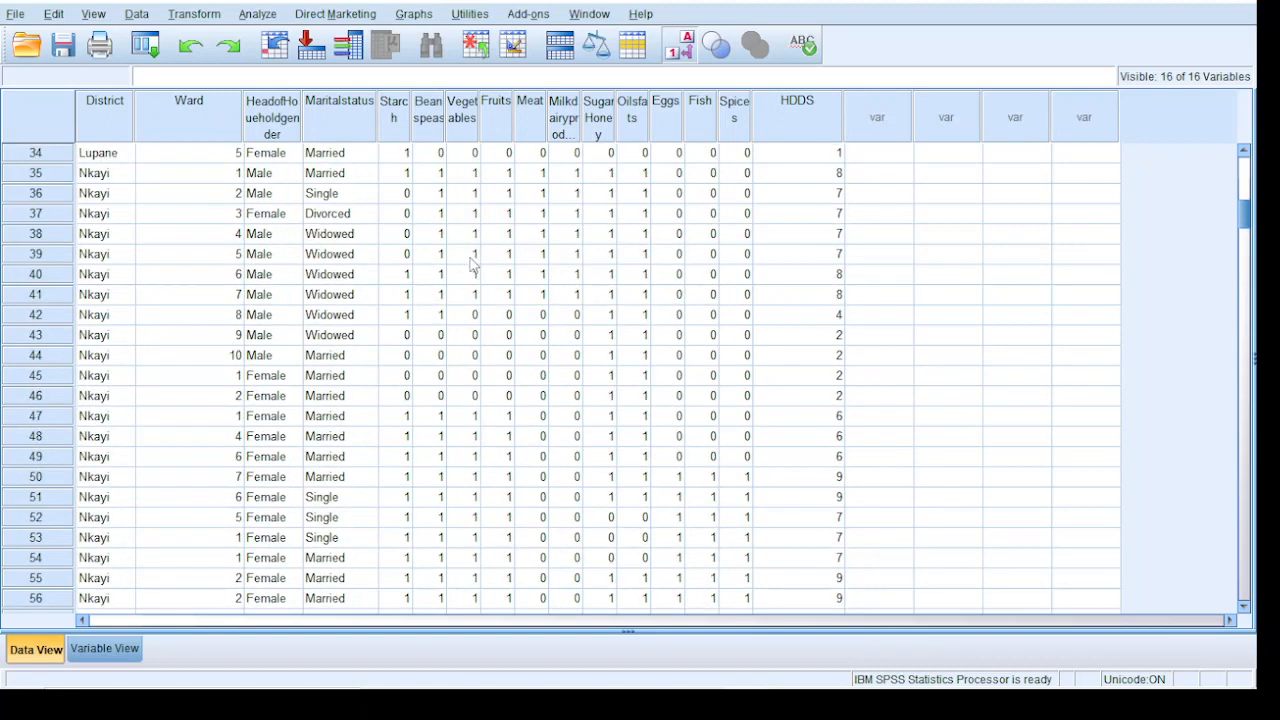
{"action": "scroll", "coordinate": [473, 263], "scroll_direction": "up", "scroll_amount": 11}
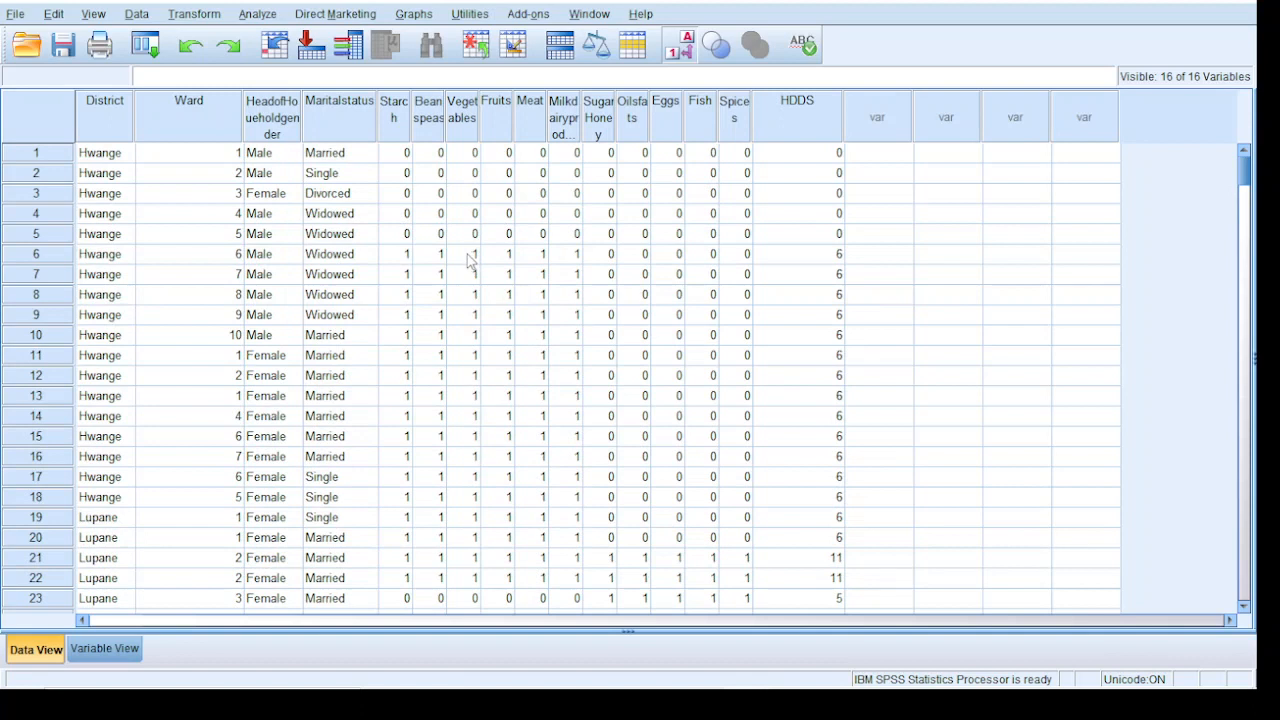
{"action": "left_click", "coordinate": [862, 238]}
{"action": "key", "text": "Right"}
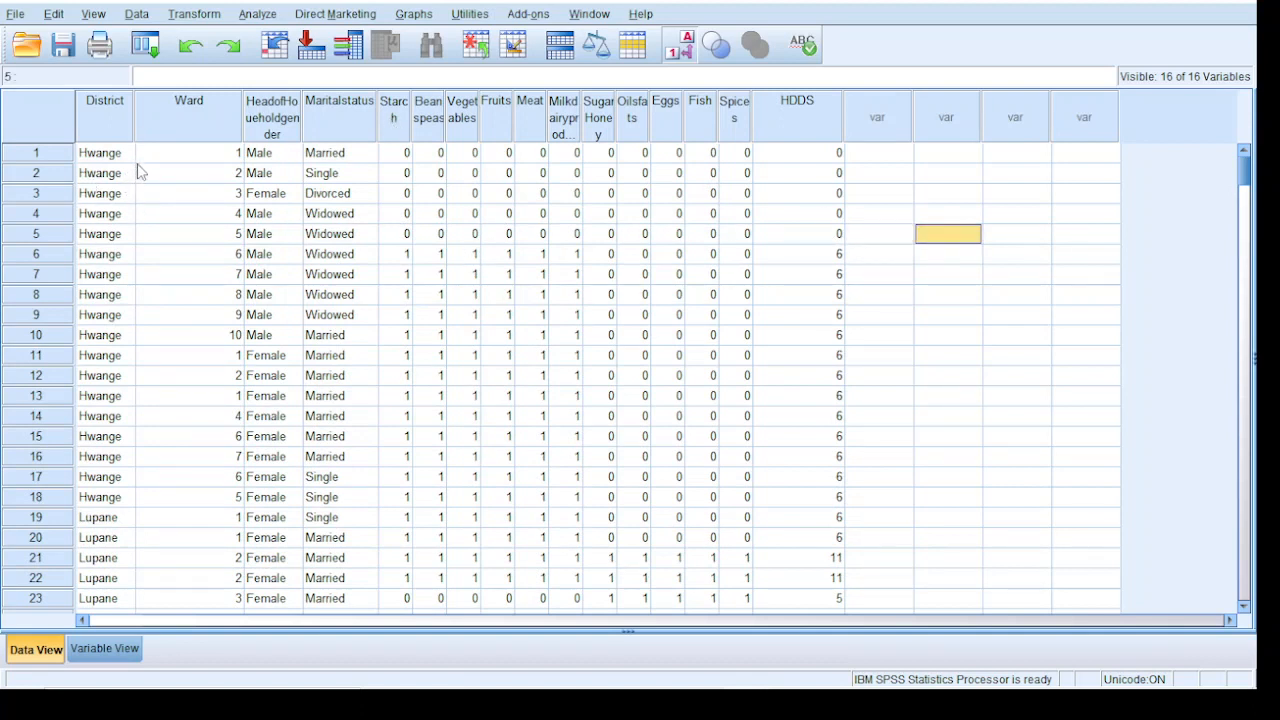
{"action": "left_click", "coordinate": [251, 16]}
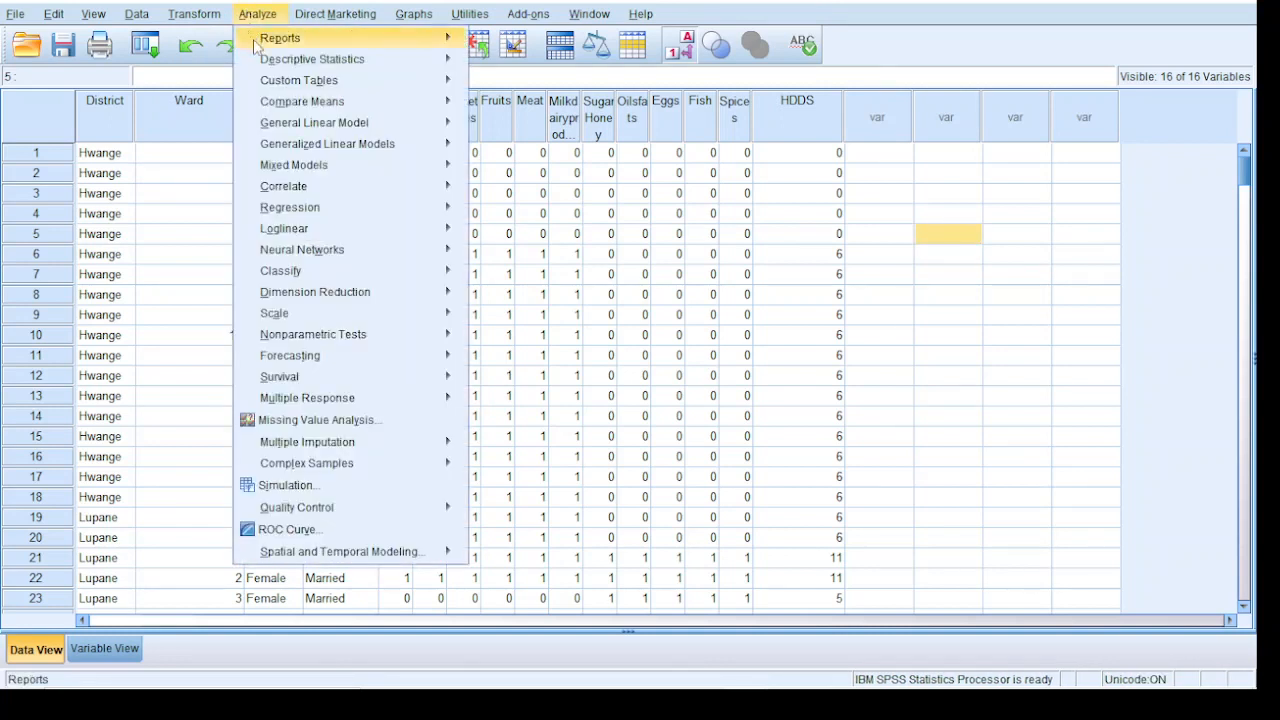
{"action": "mouse_move", "coordinate": [281, 110]}
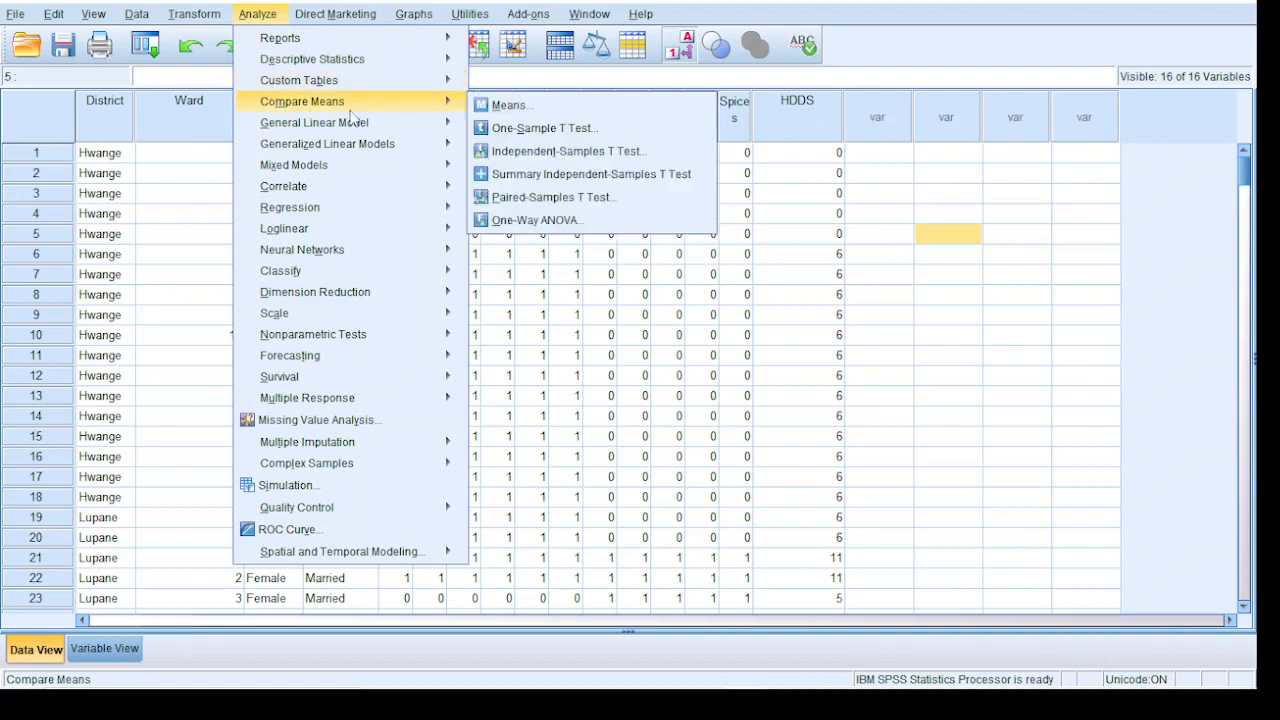
{"action": "left_click", "coordinate": [525, 110]}
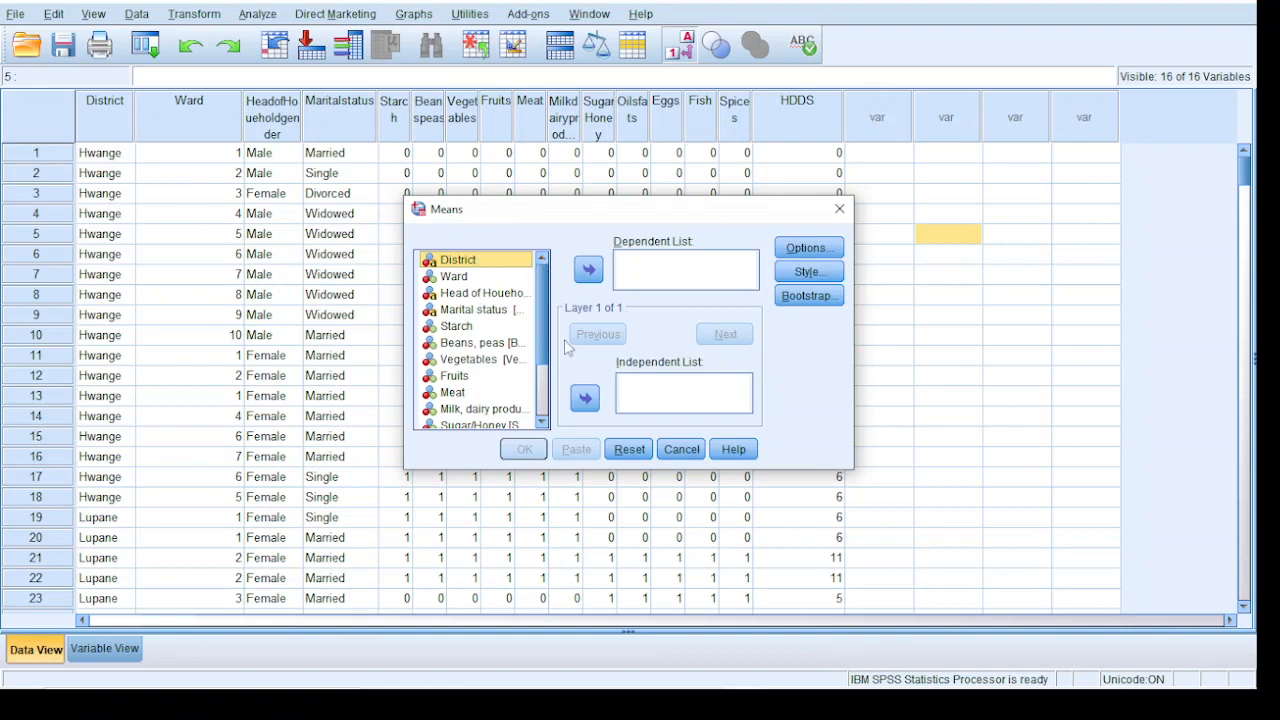
{"action": "left_click", "coordinate": [586, 399]}
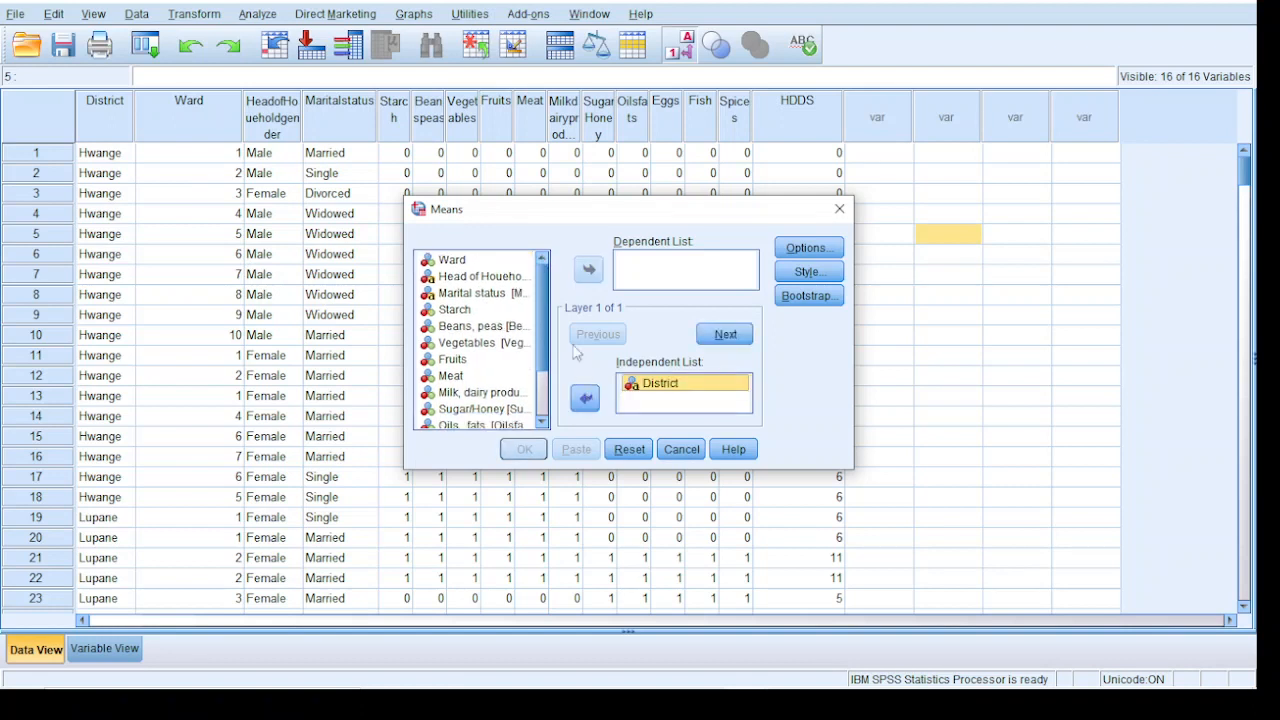
Assign HDDS as the dependent variable of the Means analysis
{"action": "left_click", "coordinate": [542, 424]}
{"action": "left_click", "coordinate": [542, 424]}
{"action": "left_click", "coordinate": [542, 424]}
{"action": "left_click", "coordinate": [542, 424]}
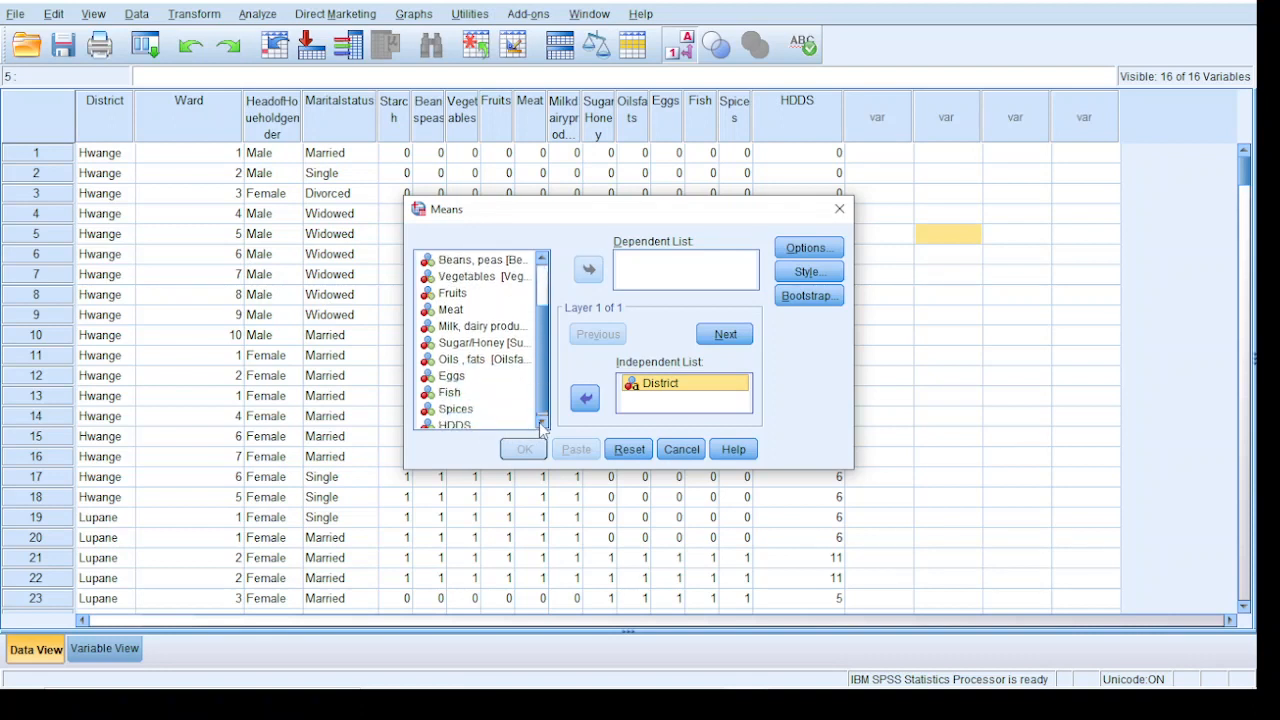
{"action": "left_click", "coordinate": [542, 424]}
{"action": "left_click", "coordinate": [449, 421]}
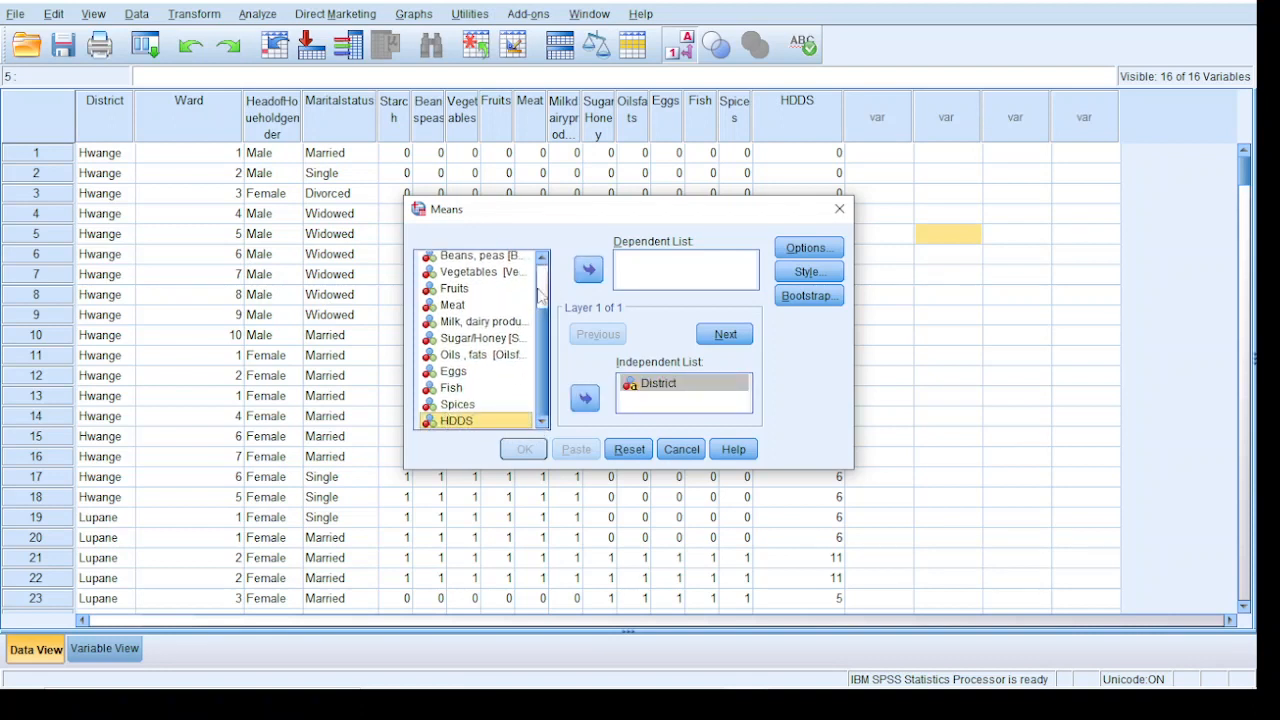
{"action": "left_click", "coordinate": [582, 272]}
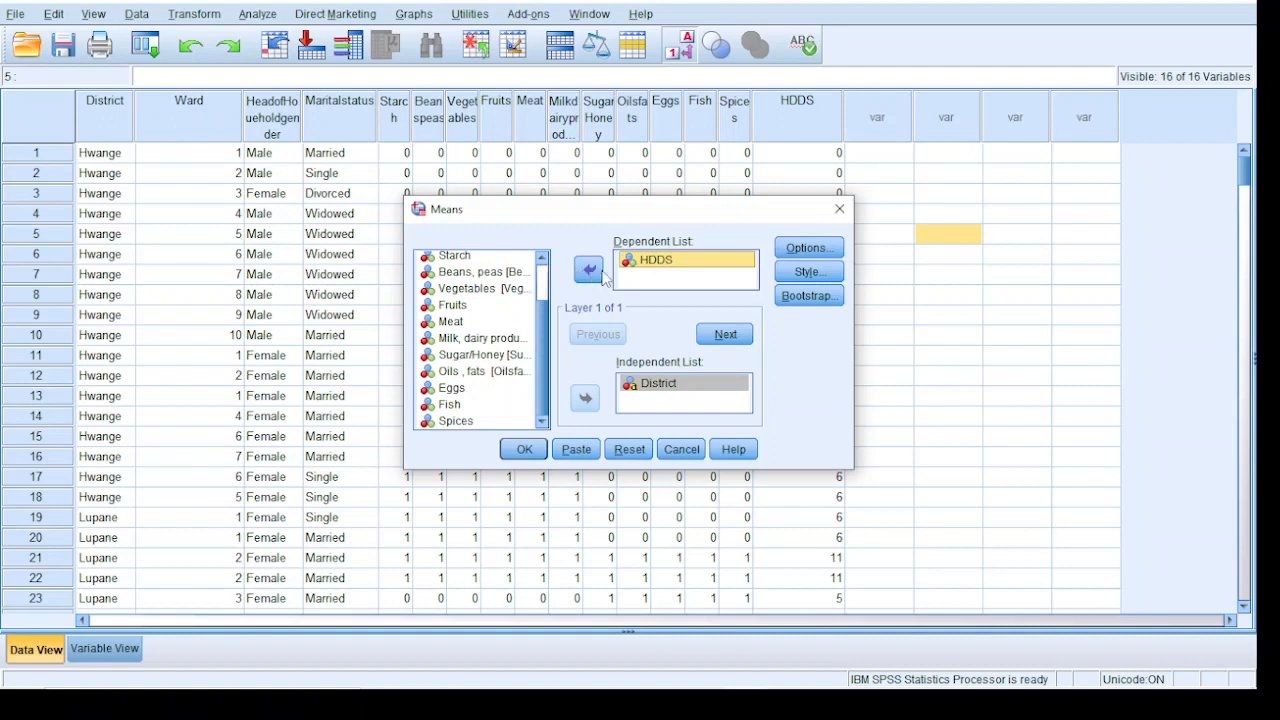
Remove Number of Cases and Standard Deviation from the cell statistics, keeping only Mean, and run the Means analysis
{"action": "left_click", "coordinate": [808, 248]}
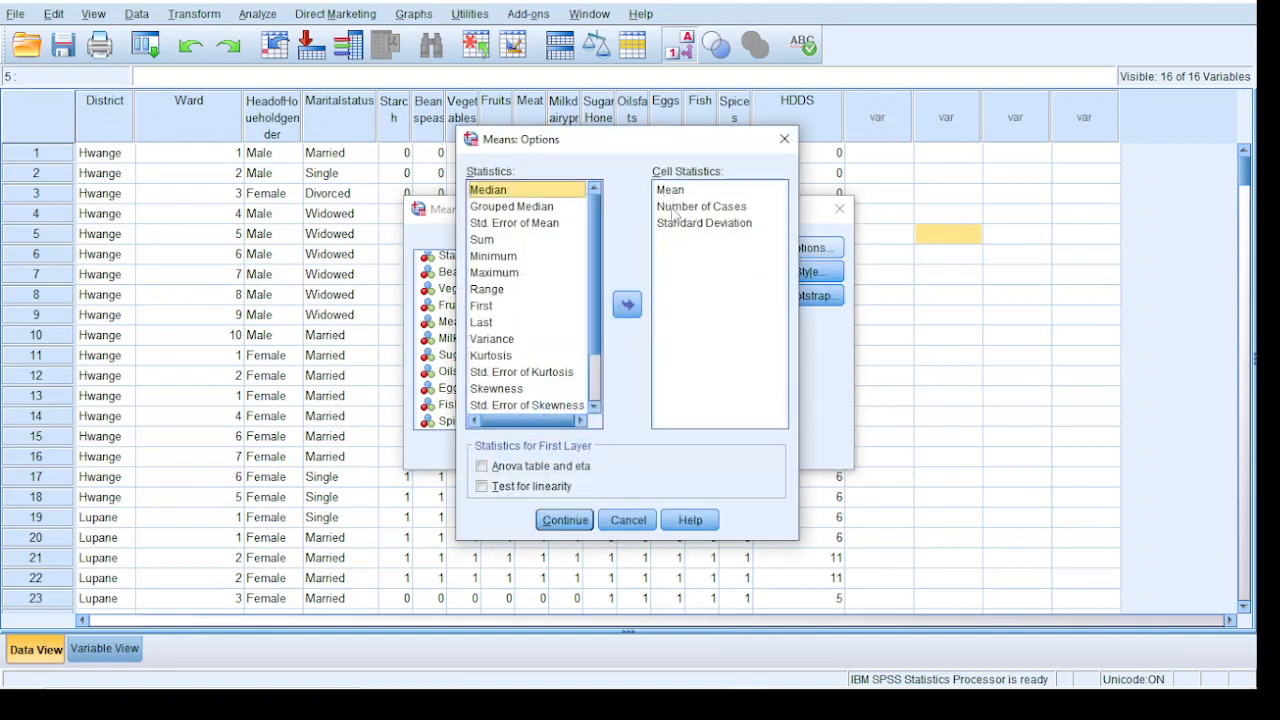
{"action": "left_click", "coordinate": [674, 207]}
{"action": "left_click", "coordinate": [627, 305]}
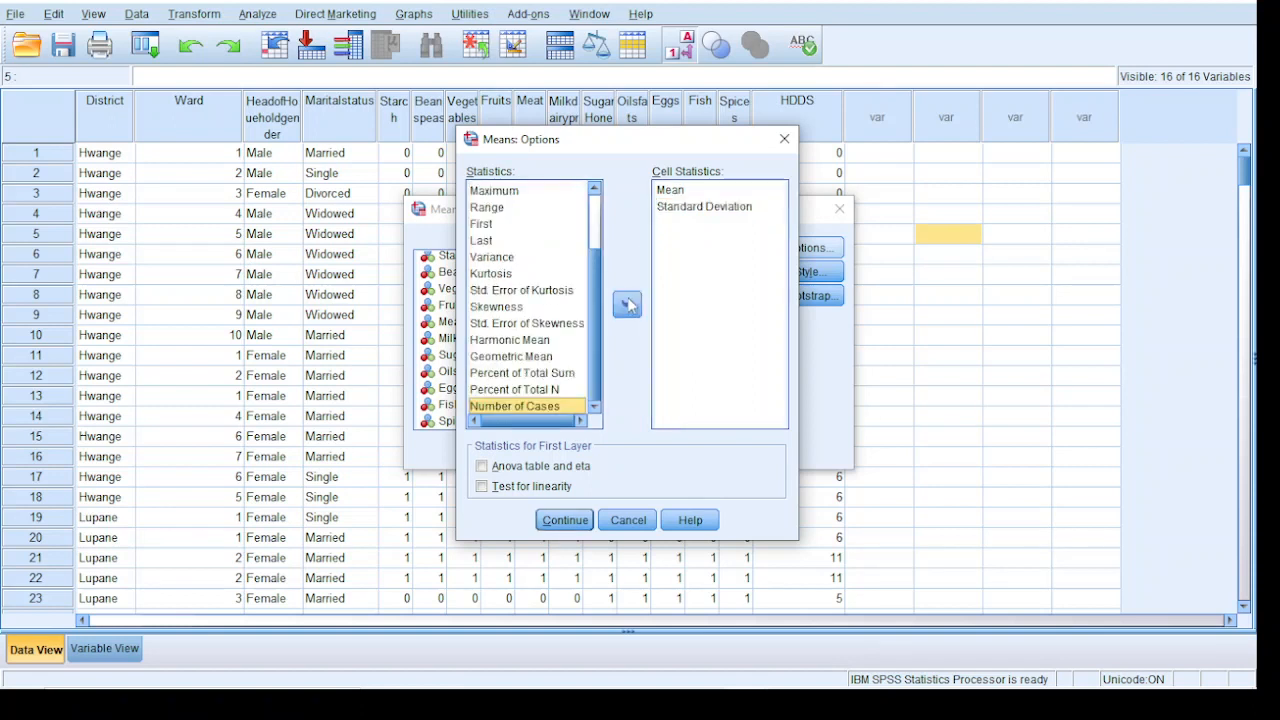
{"action": "left_click", "coordinate": [674, 207]}
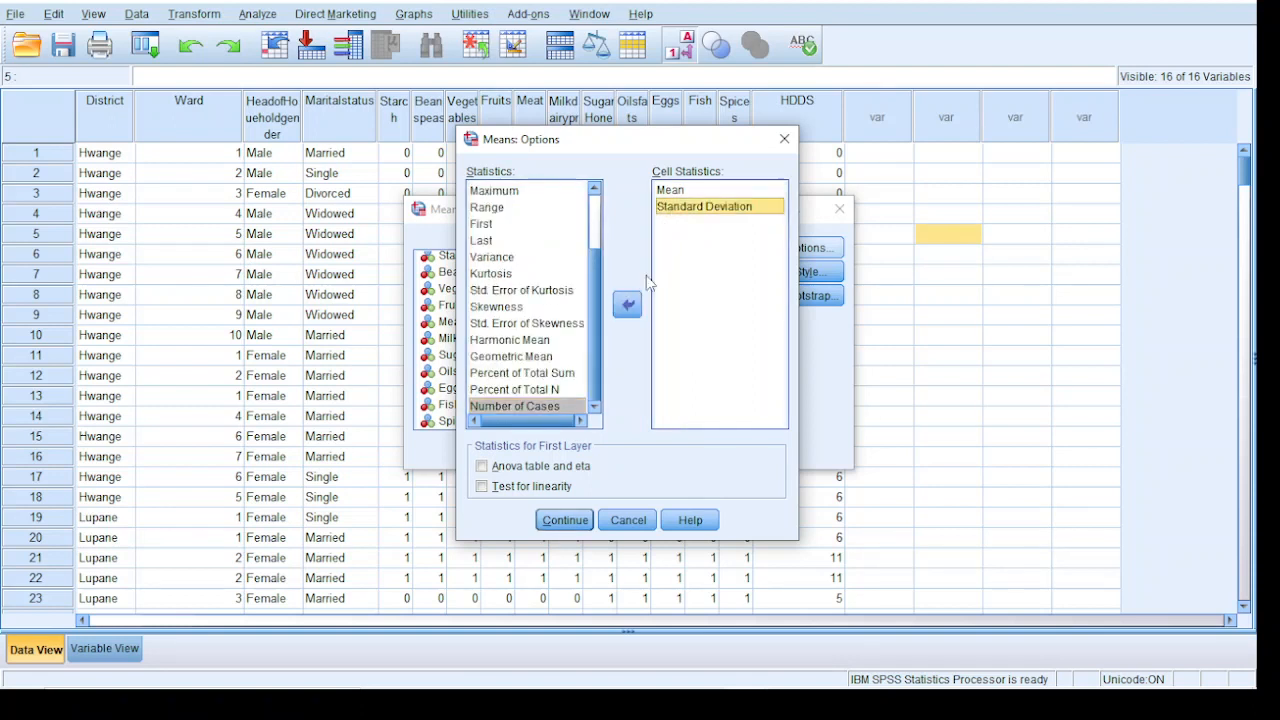
{"action": "left_click", "coordinate": [627, 305]}
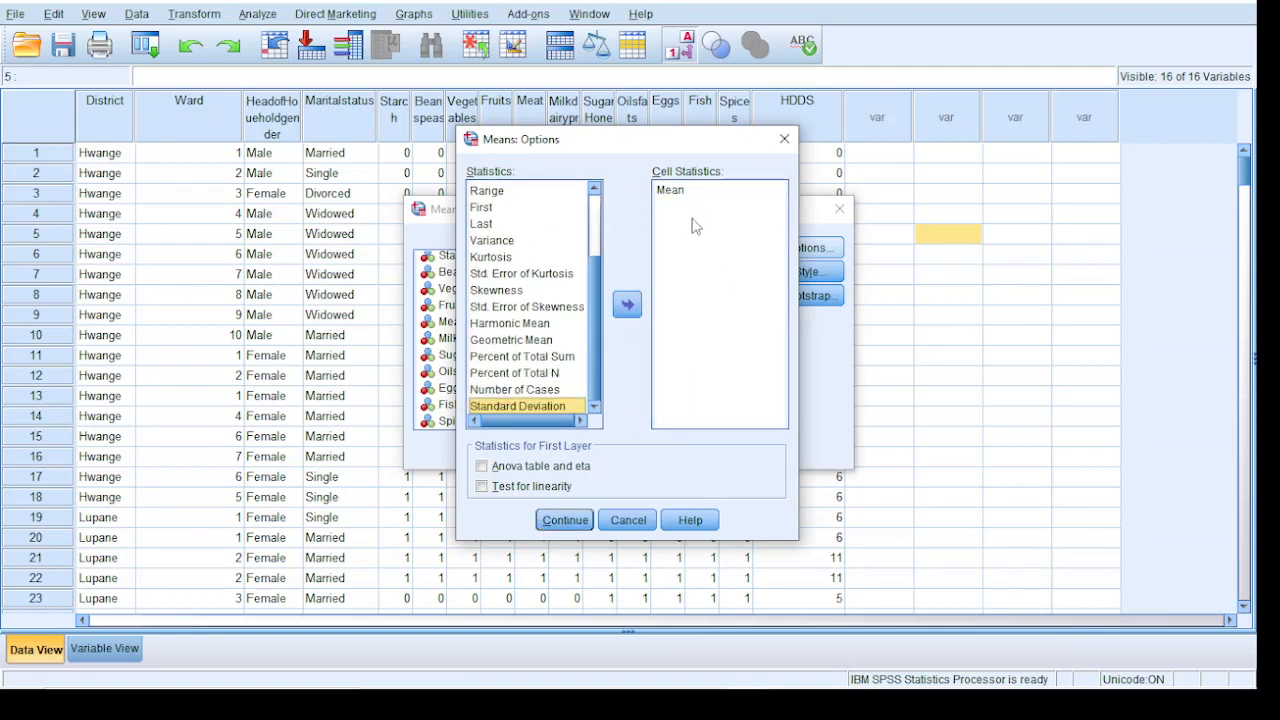
{"action": "left_click", "coordinate": [550, 521]}
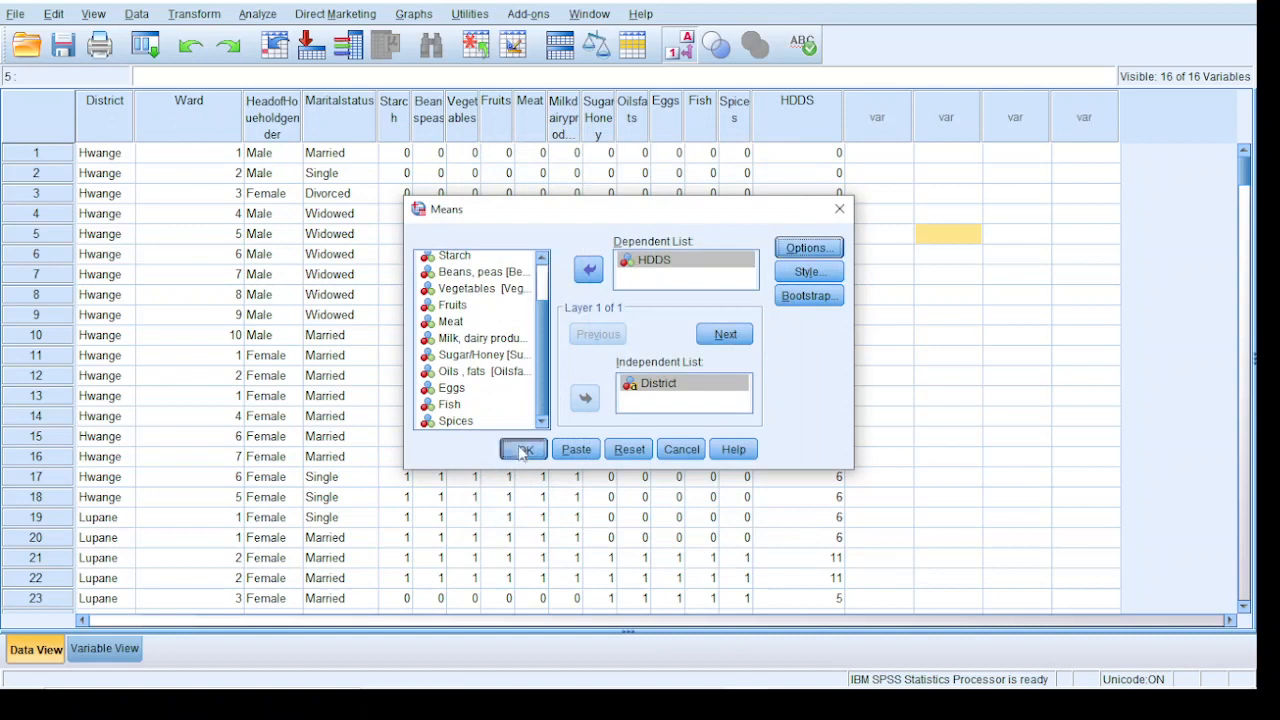
{"action": "left_click", "coordinate": [523, 450]}
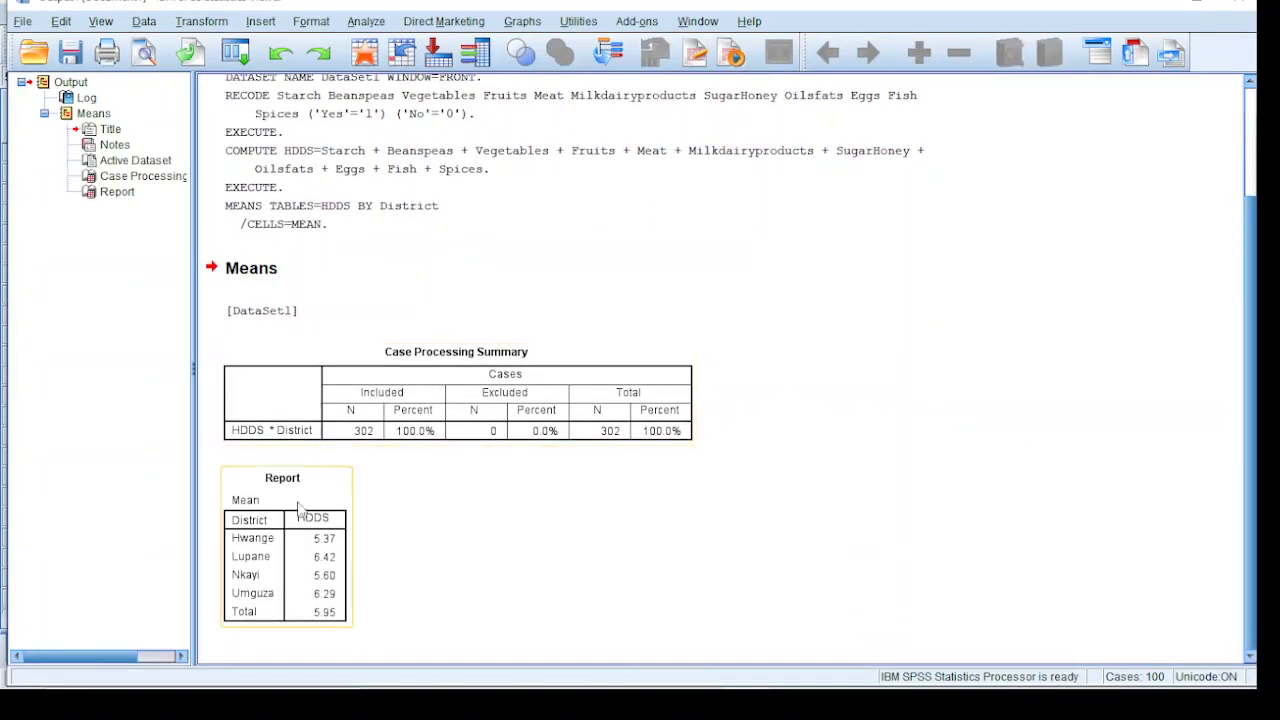
Copy the Report table of mean HDDS by District from the output
{"action": "left_click", "coordinate": [277, 550]}
{"action": "right_click", "coordinate": [277, 502]}
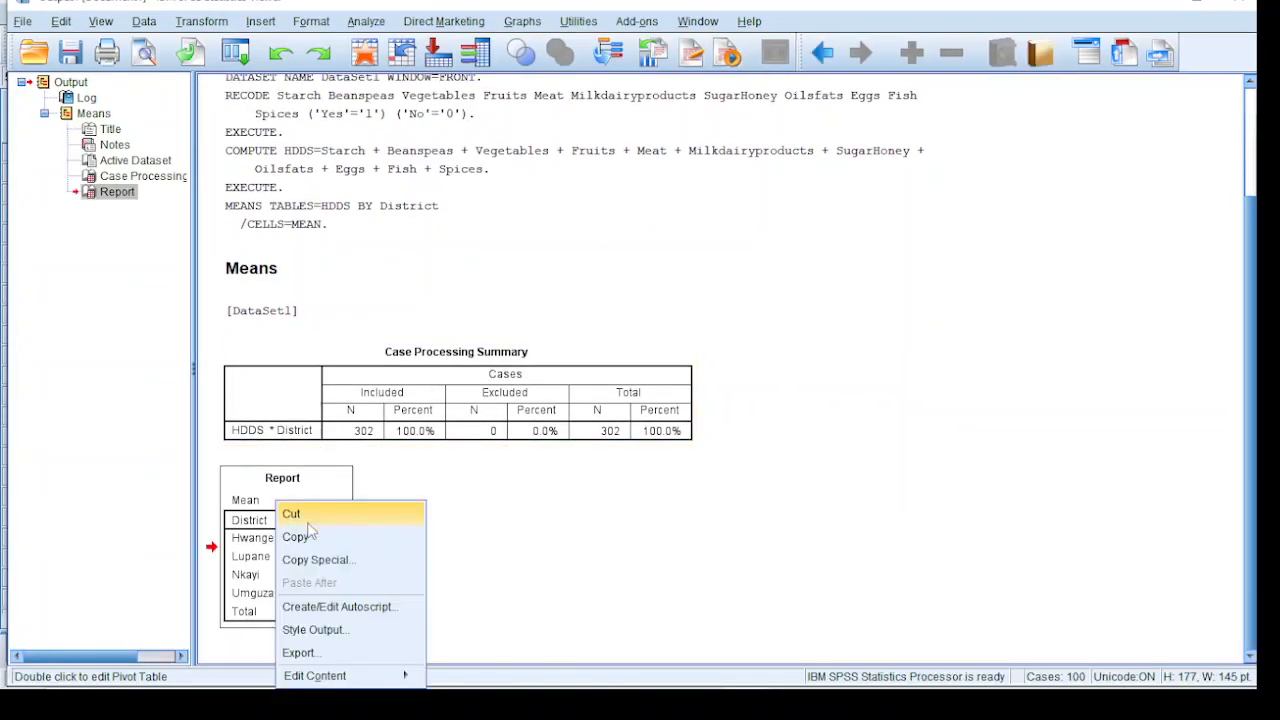
{"action": "left_click", "coordinate": [310, 539]}
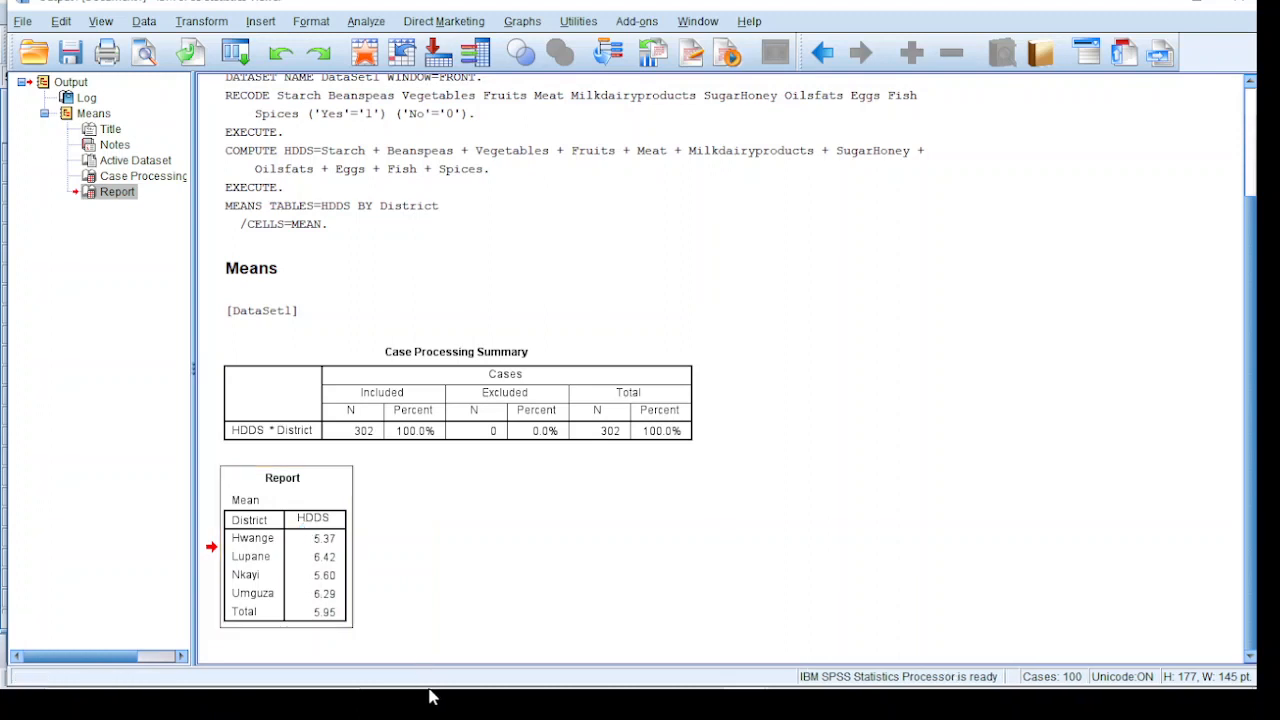
Switch to Excel, accept the offer to choose its default file types, and create a blank workbook
{"action": "mouse_move", "coordinate": [483, 697]}
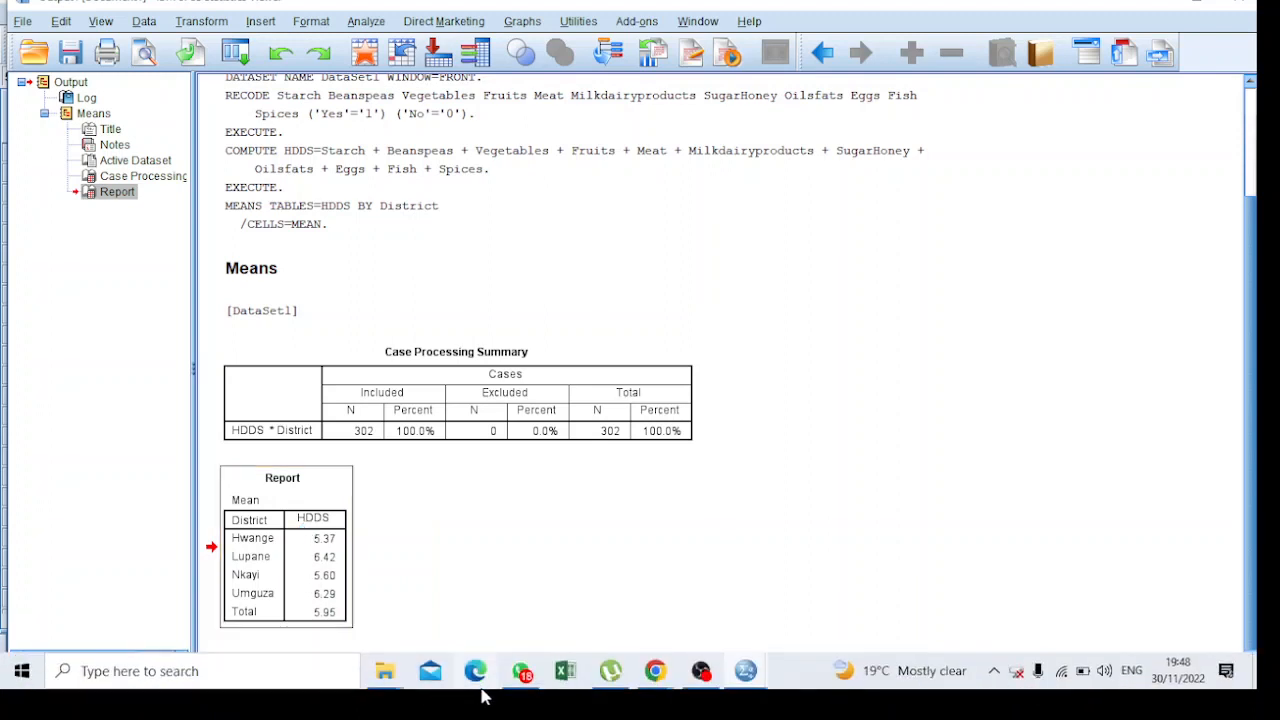
{"action": "left_click", "coordinate": [573, 681]}
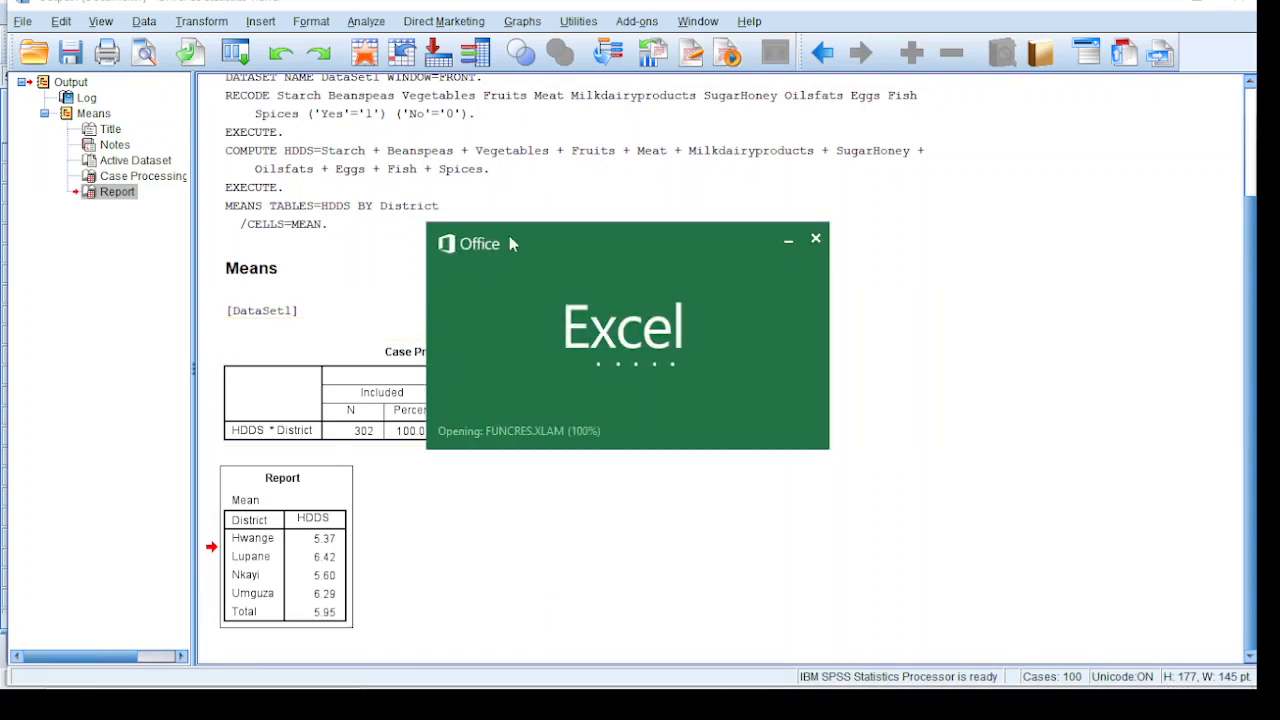
{"action": "left_click_drag", "start_coordinate": [509, 235], "coordinate": [745, 253]}
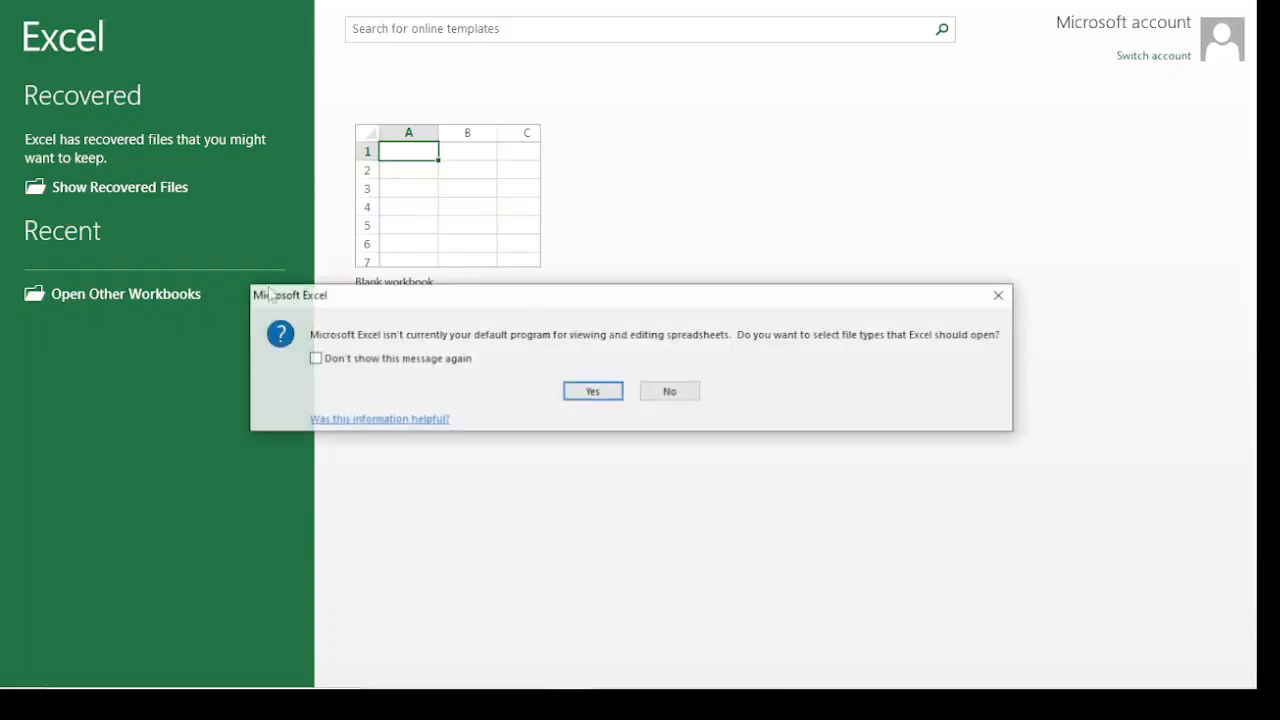
{"action": "left_click", "coordinate": [591, 391]}
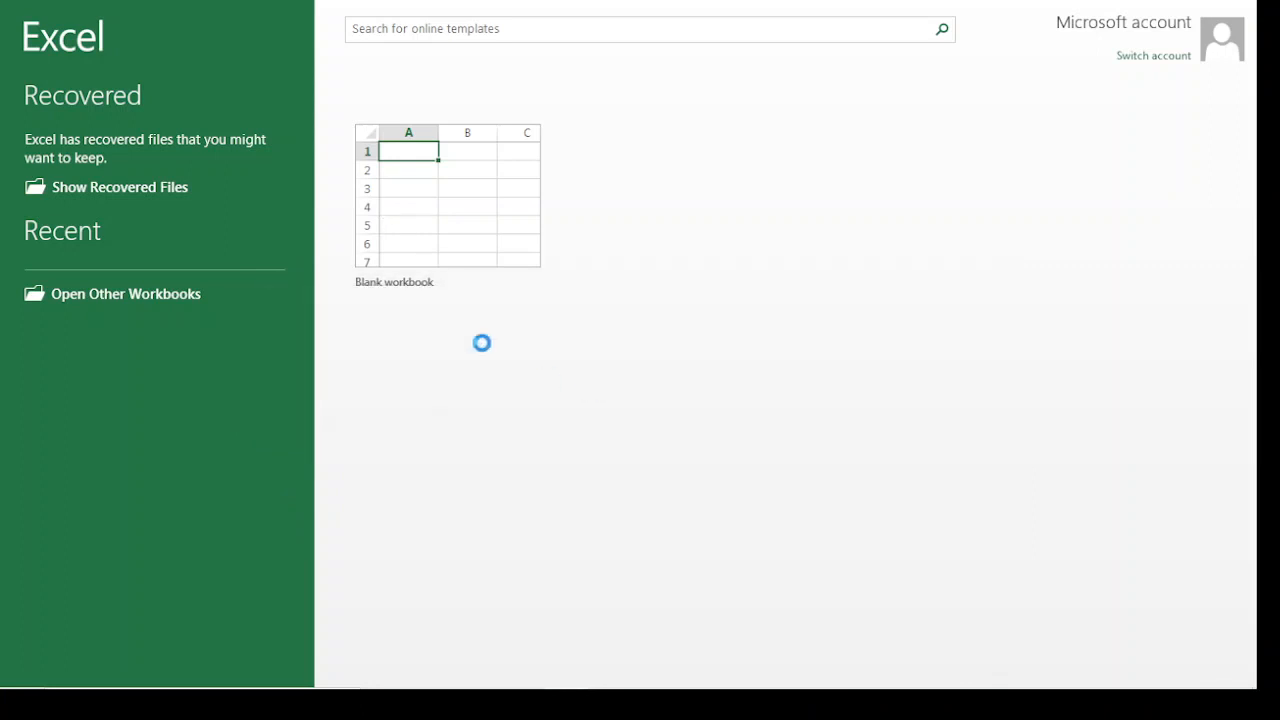
{"action": "left_click", "coordinate": [429, 190]}
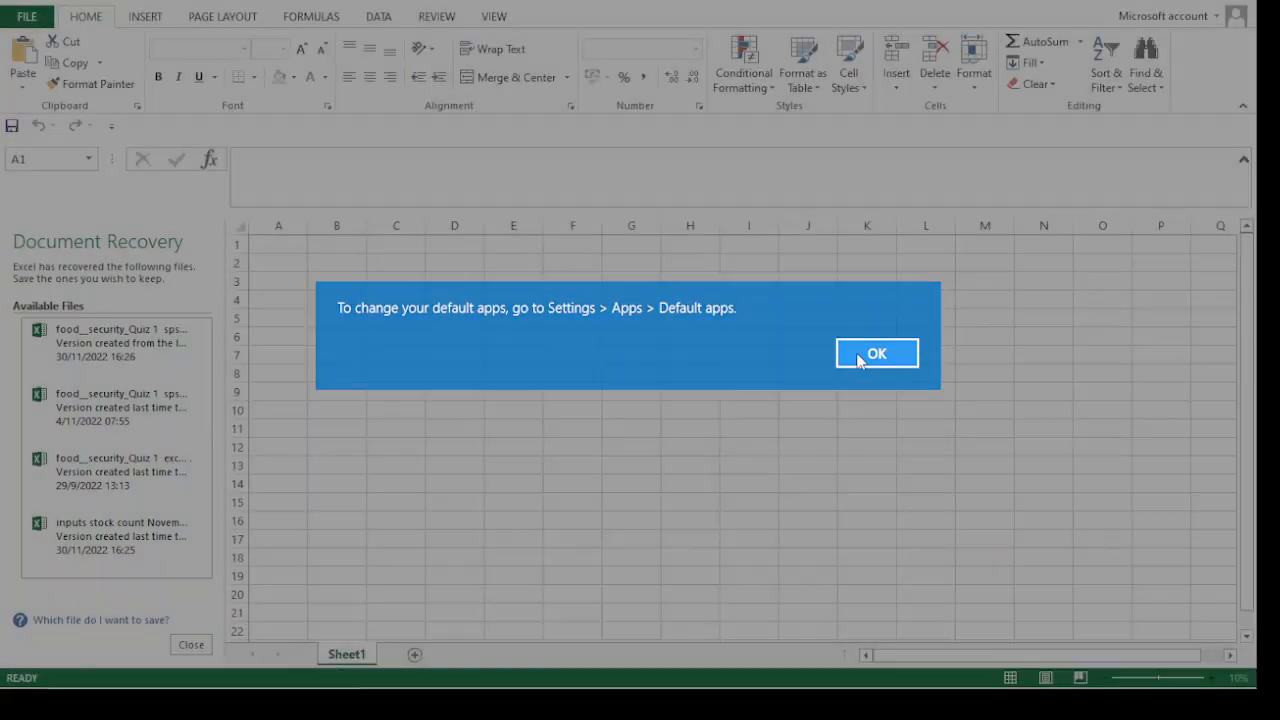
Dismiss the default apps notice and Office activation wizard, closing Document Recovery with the option to remove the recovered files
{"action": "left_click", "coordinate": [870, 354]}
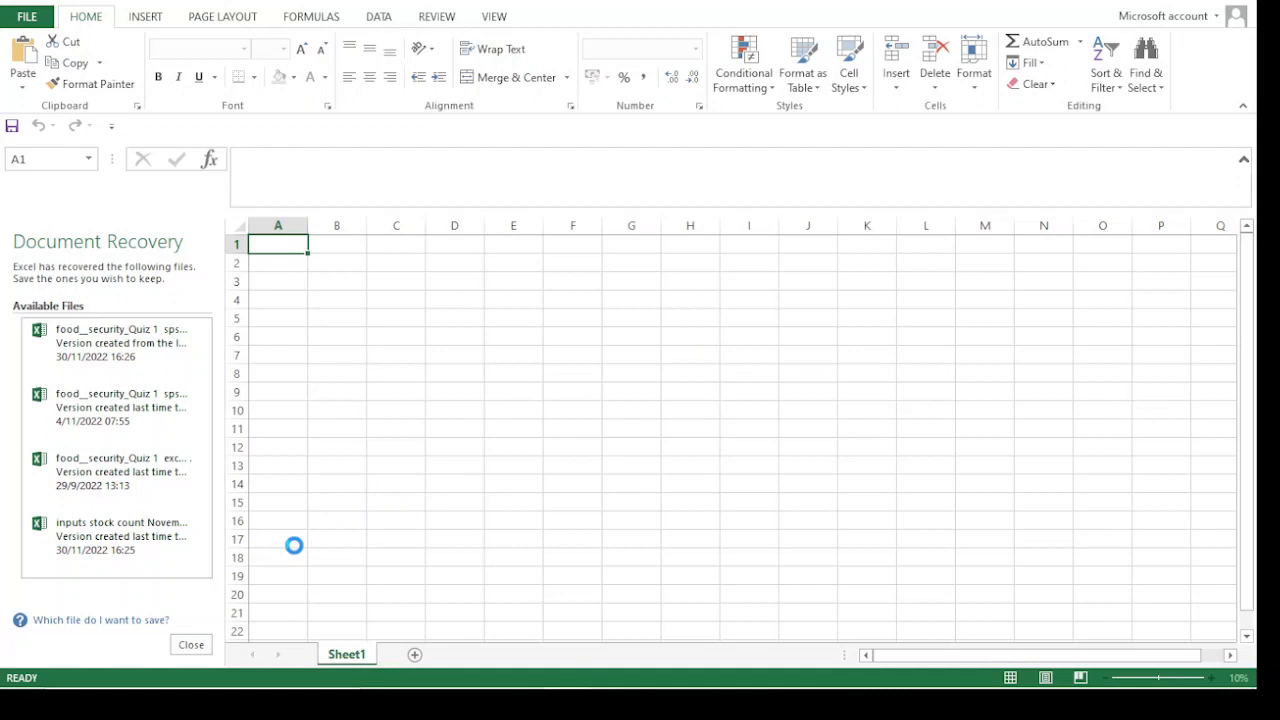
{"action": "left_click", "coordinate": [191, 644]}
{"action": "left_click", "coordinate": [466, 264]}
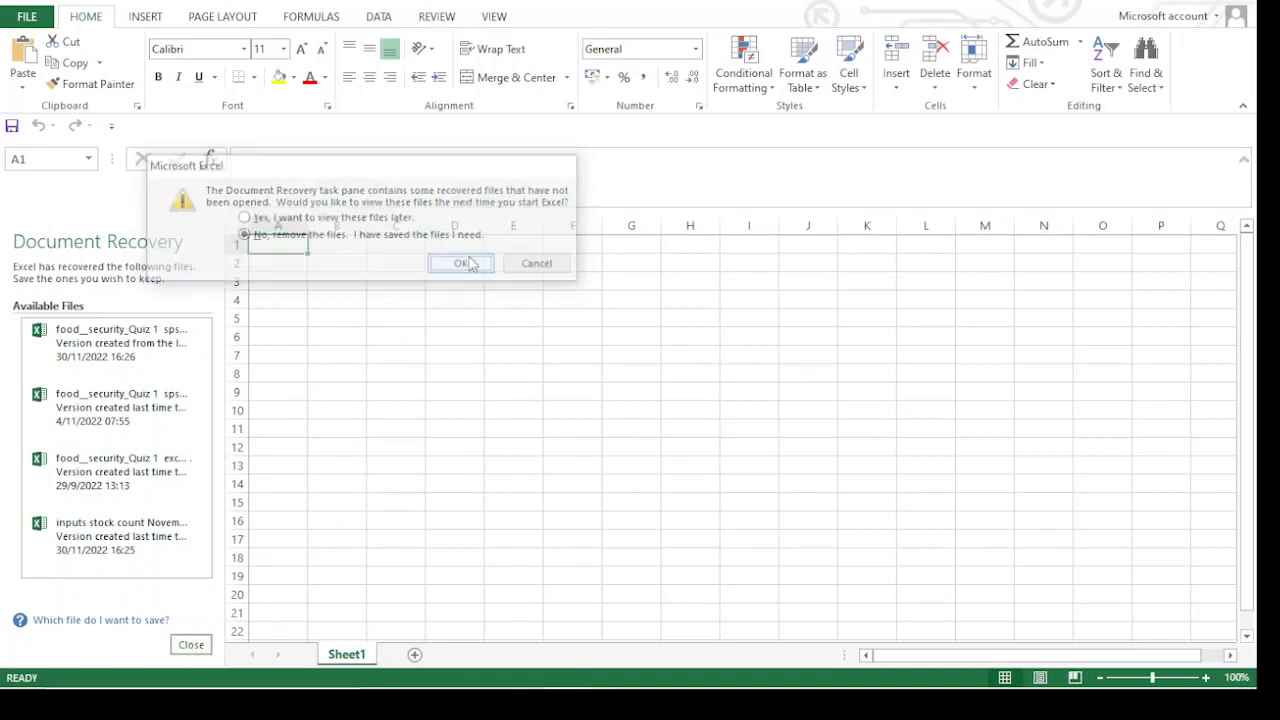
{"action": "left_click", "coordinate": [325, 264]}
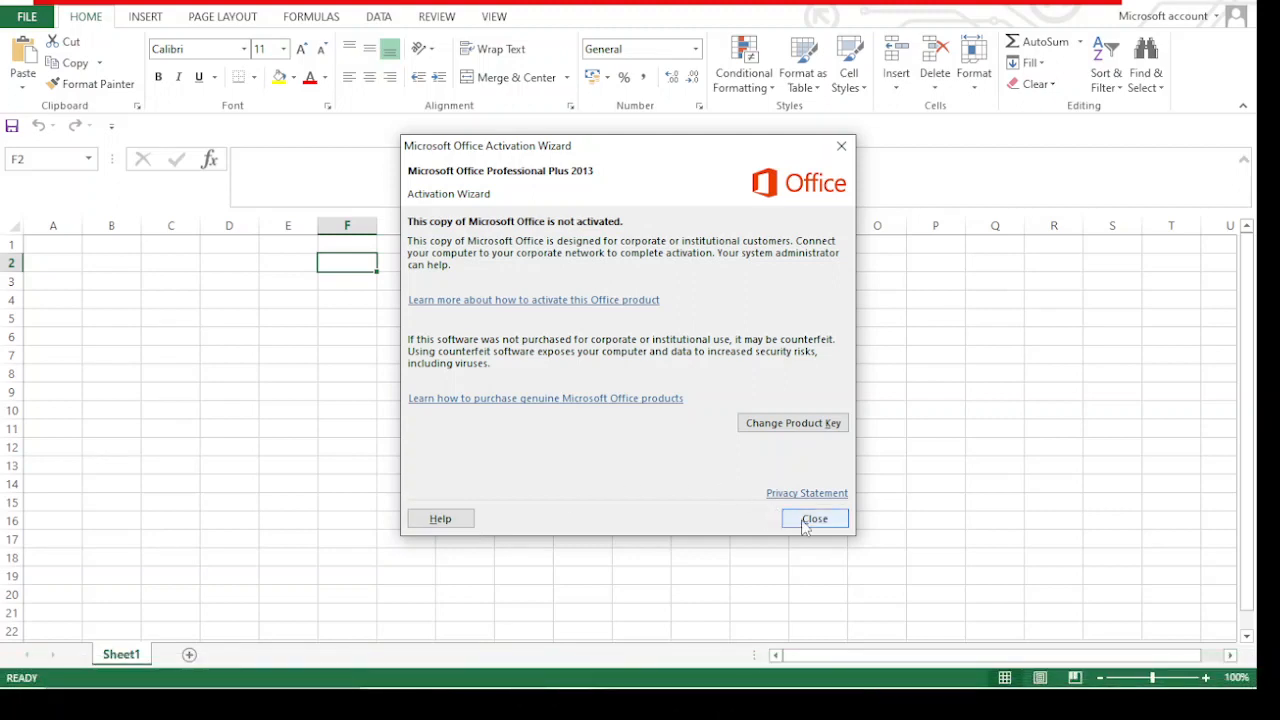
{"action": "left_click", "coordinate": [814, 519]}
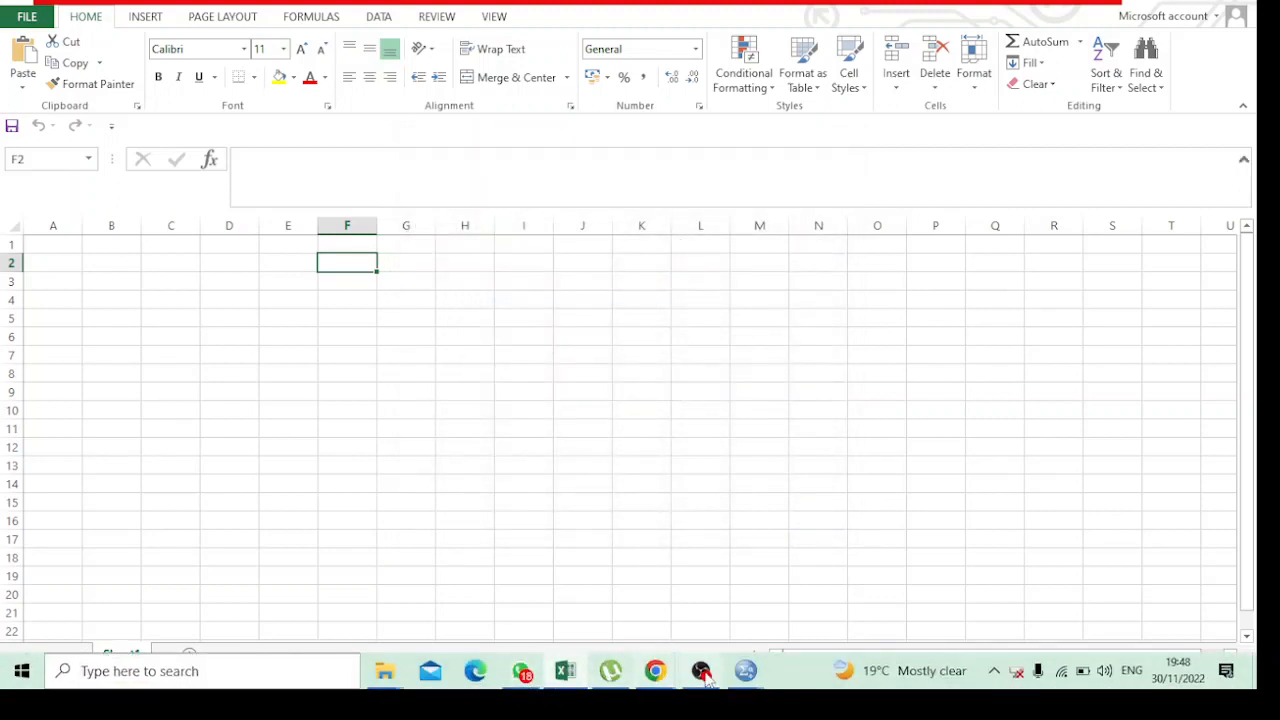
Switch to the SPSS output and copy the Report table of mean HDDS by District again
{"action": "mouse_move", "coordinate": [706, 676]}
{"action": "left_click", "coordinate": [643, 577]}
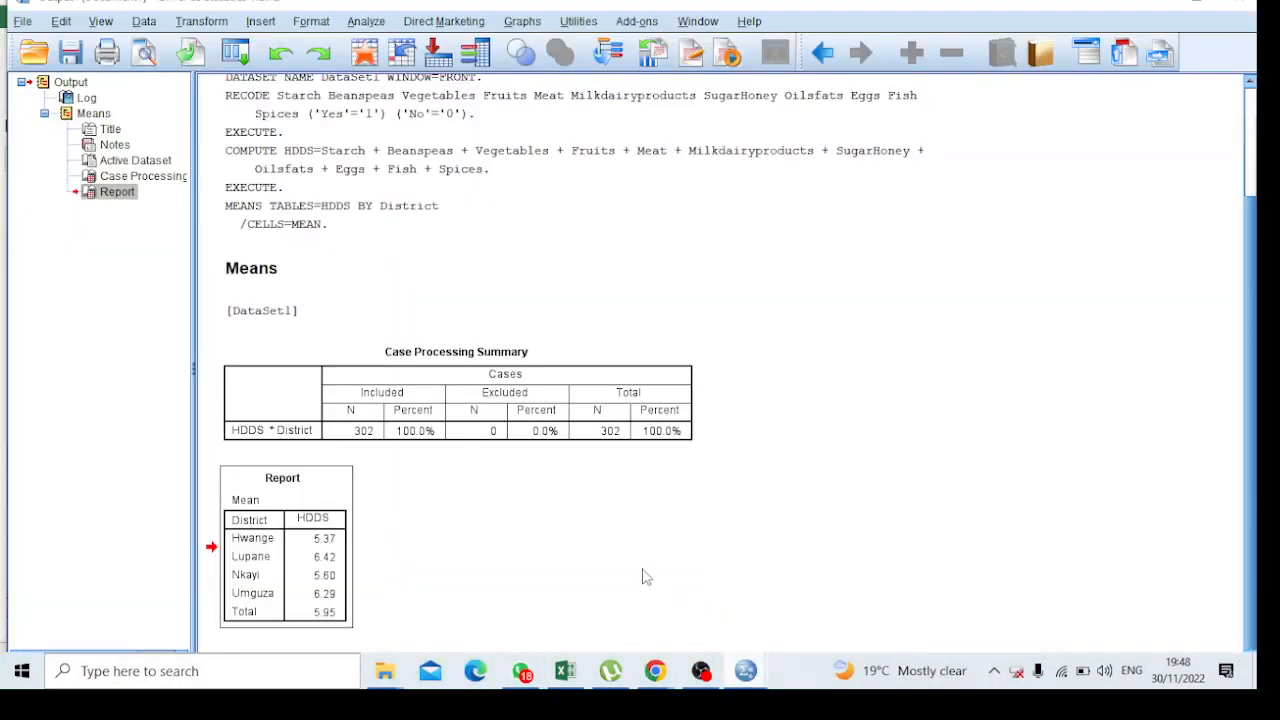
{"action": "right_click", "coordinate": [317, 538]}
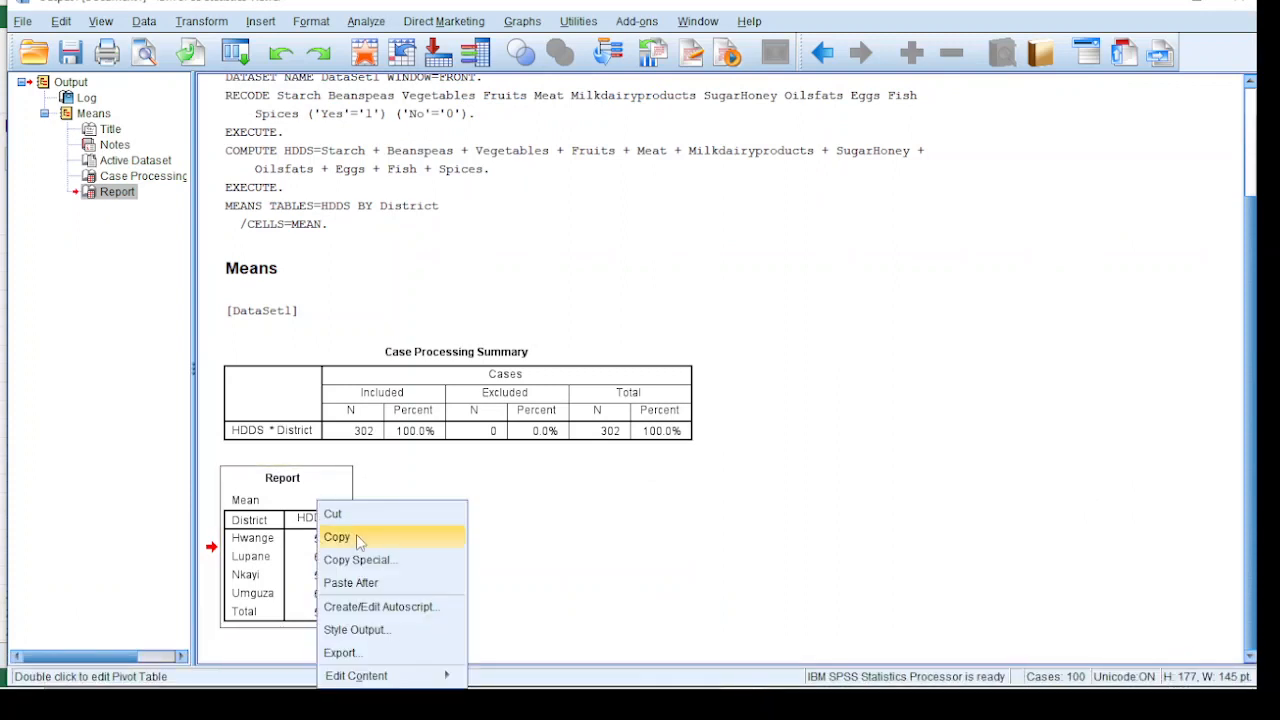
{"action": "left_click", "coordinate": [356, 537]}
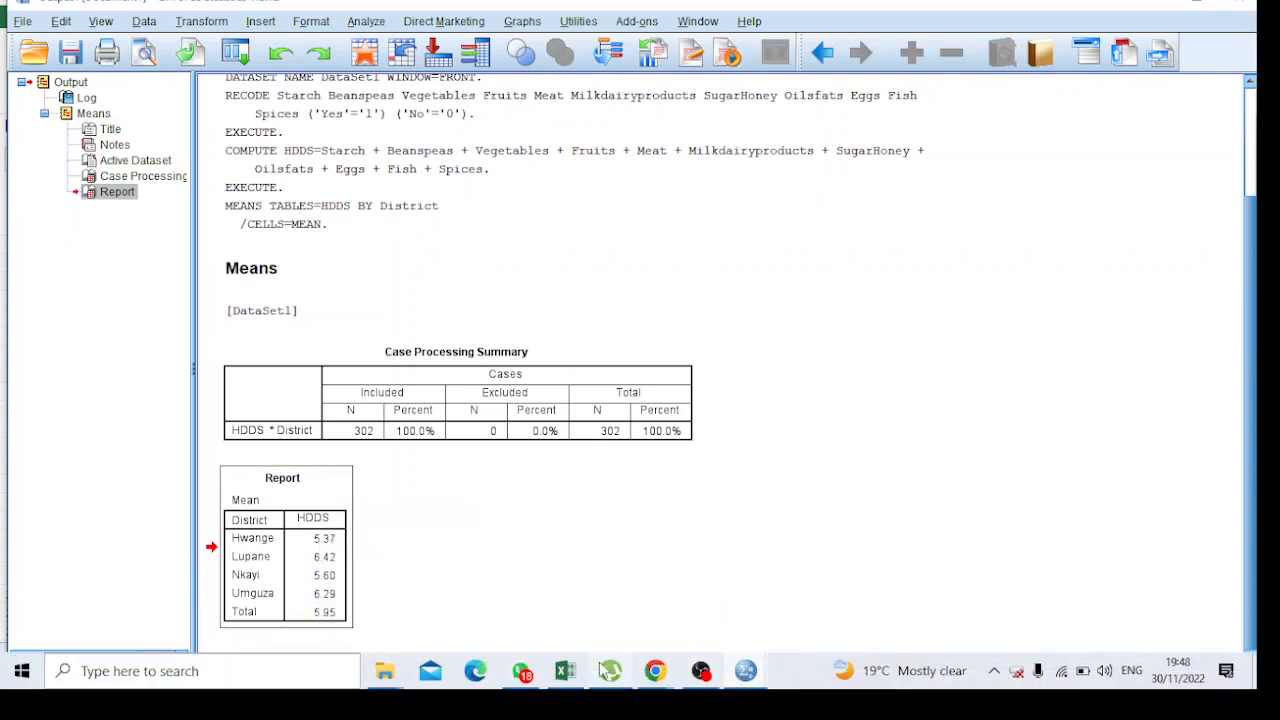
Switch to Excel and paste the Report table into Sheet1 starting at cell C4
{"action": "left_click", "coordinate": [566, 671]}
{"action": "left_click", "coordinate": [195, 299]}
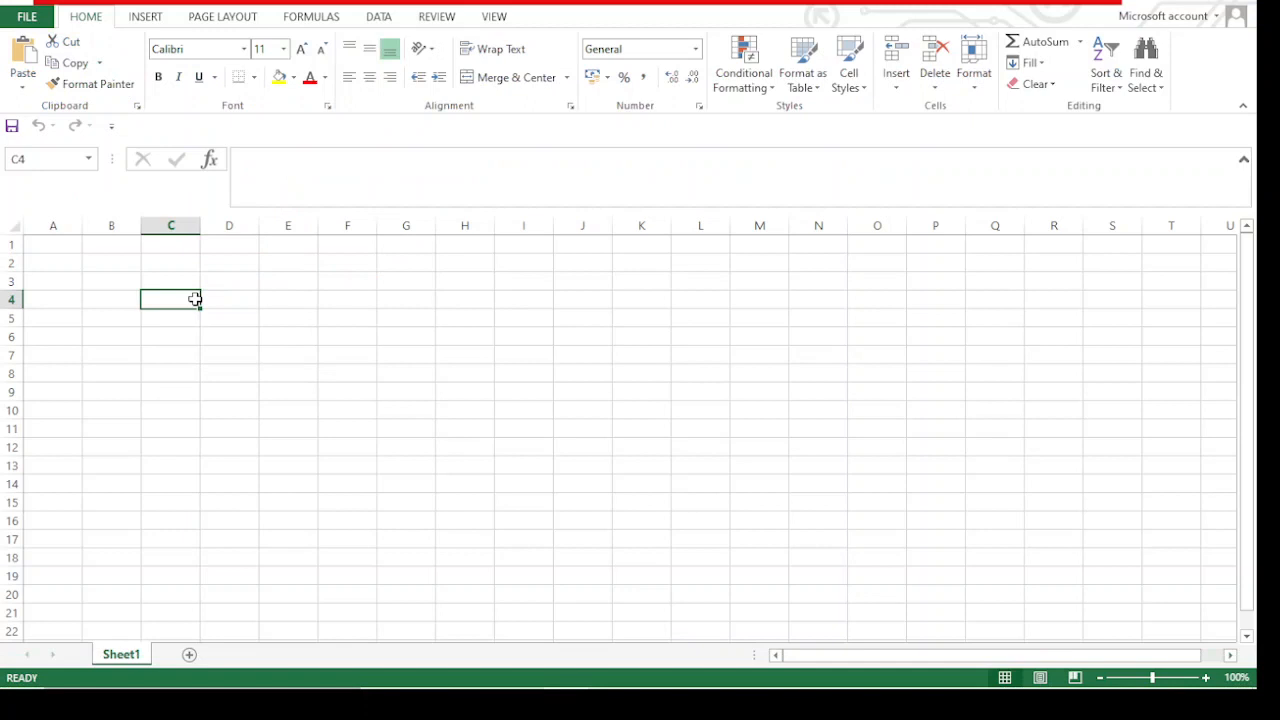
{"action": "key", "text": "ctrl+v"}
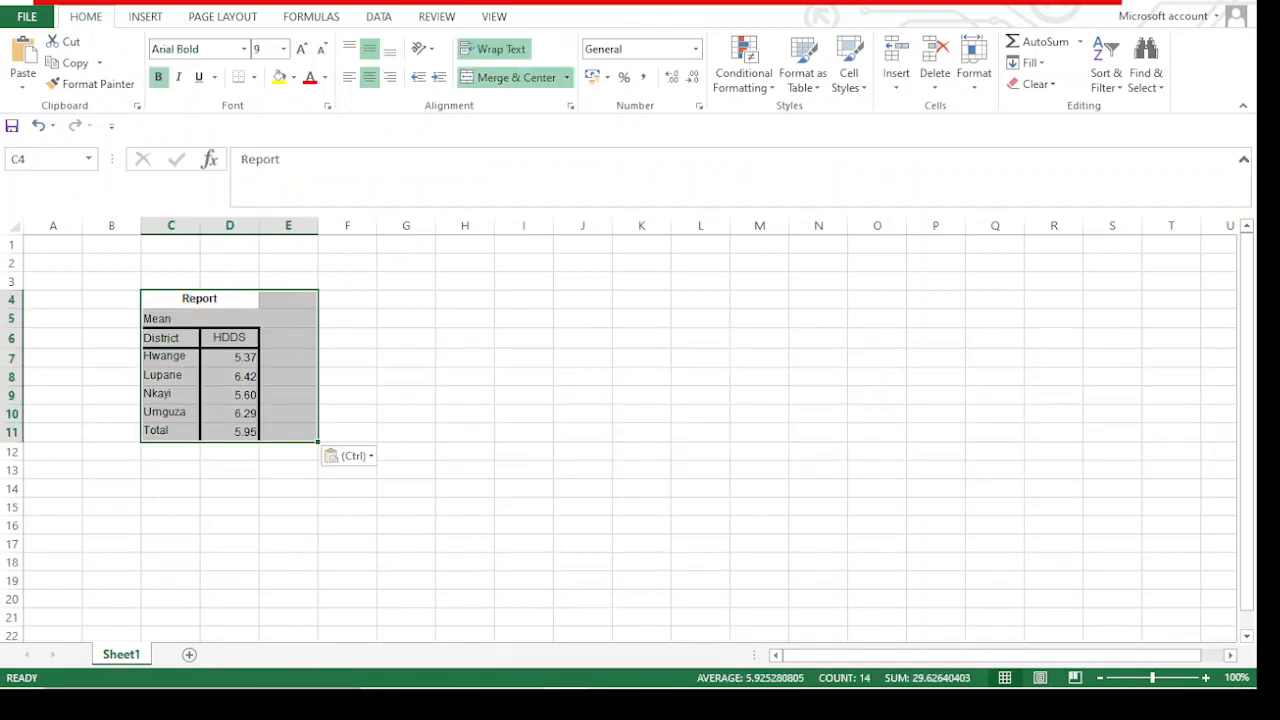
{"action": "left_click", "coordinate": [362, 331]}
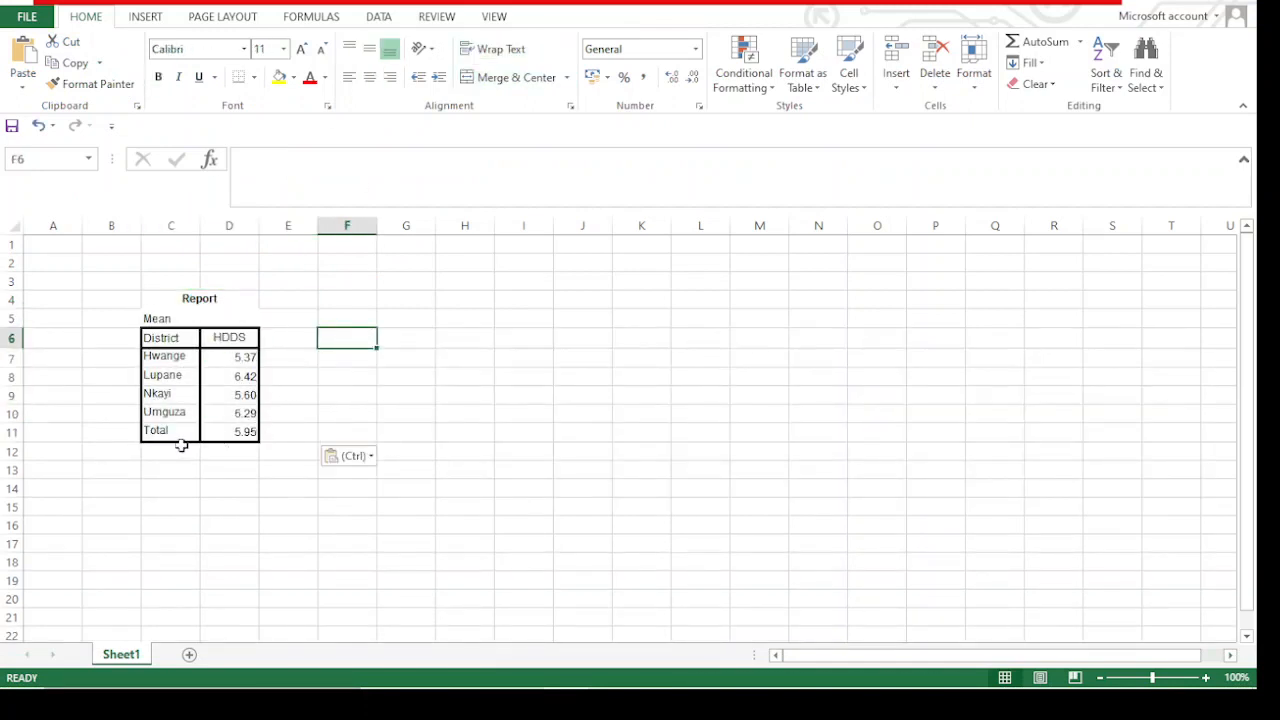
{"action": "left_click", "coordinate": [240, 431]}
{"action": "left_click", "coordinate": [166, 471]}
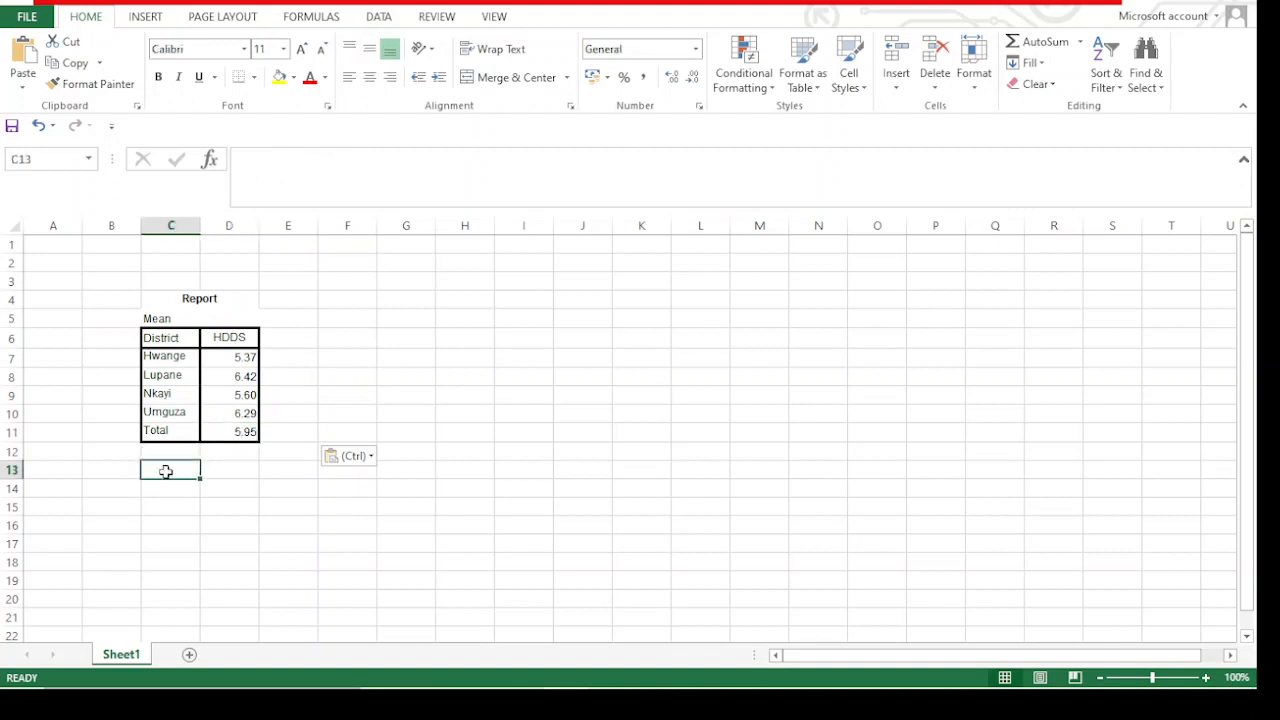
{"action": "left_click", "coordinate": [234, 438]}
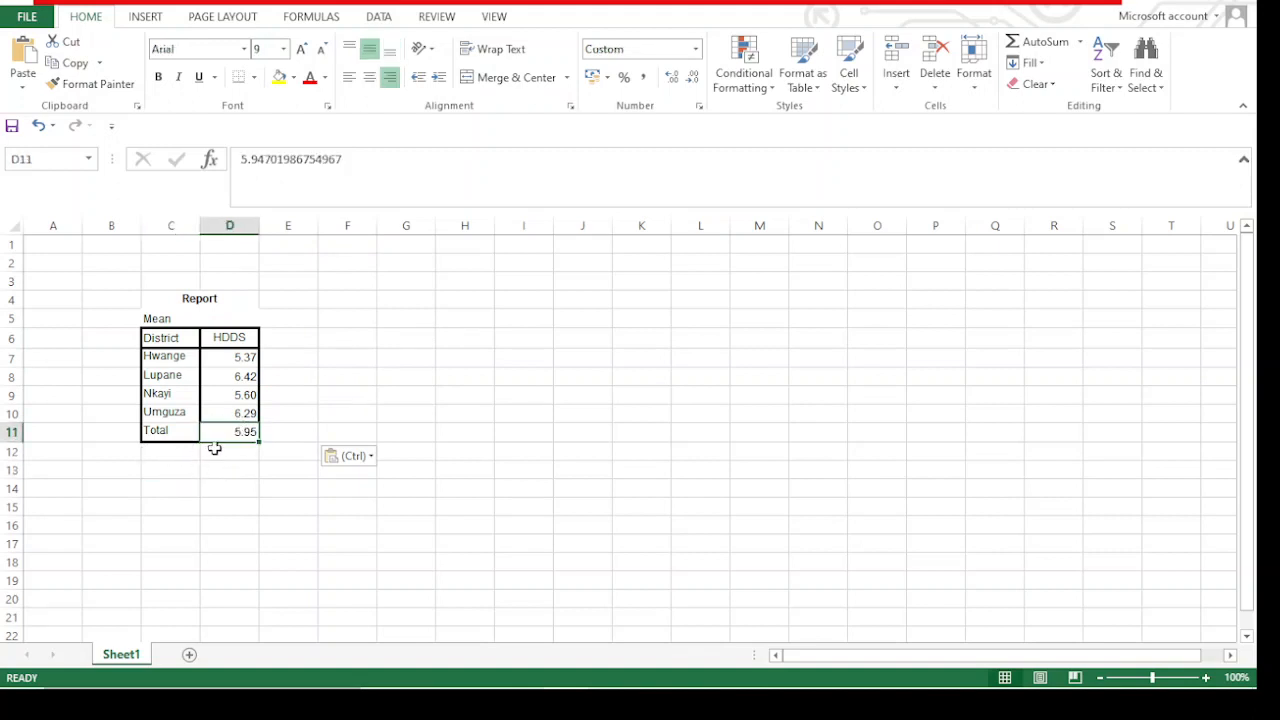
{"action": "left_click", "coordinate": [264, 431]}
{"action": "left_click", "coordinate": [230, 433]}
{"action": "left_click", "coordinate": [402, 377]}
{"action": "left_click", "coordinate": [163, 436]}
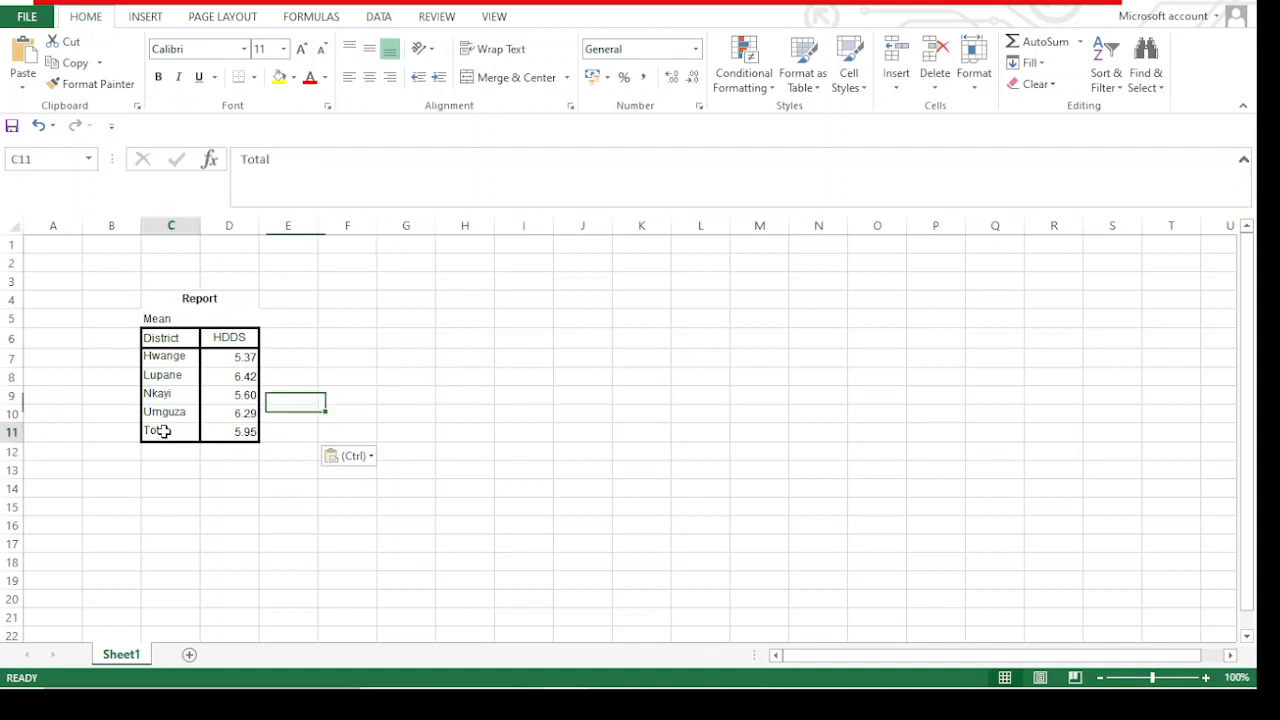
Change the HDDS column header in cell D6 to AVERAGE HDDS
{"action": "left_click", "coordinate": [213, 340]}
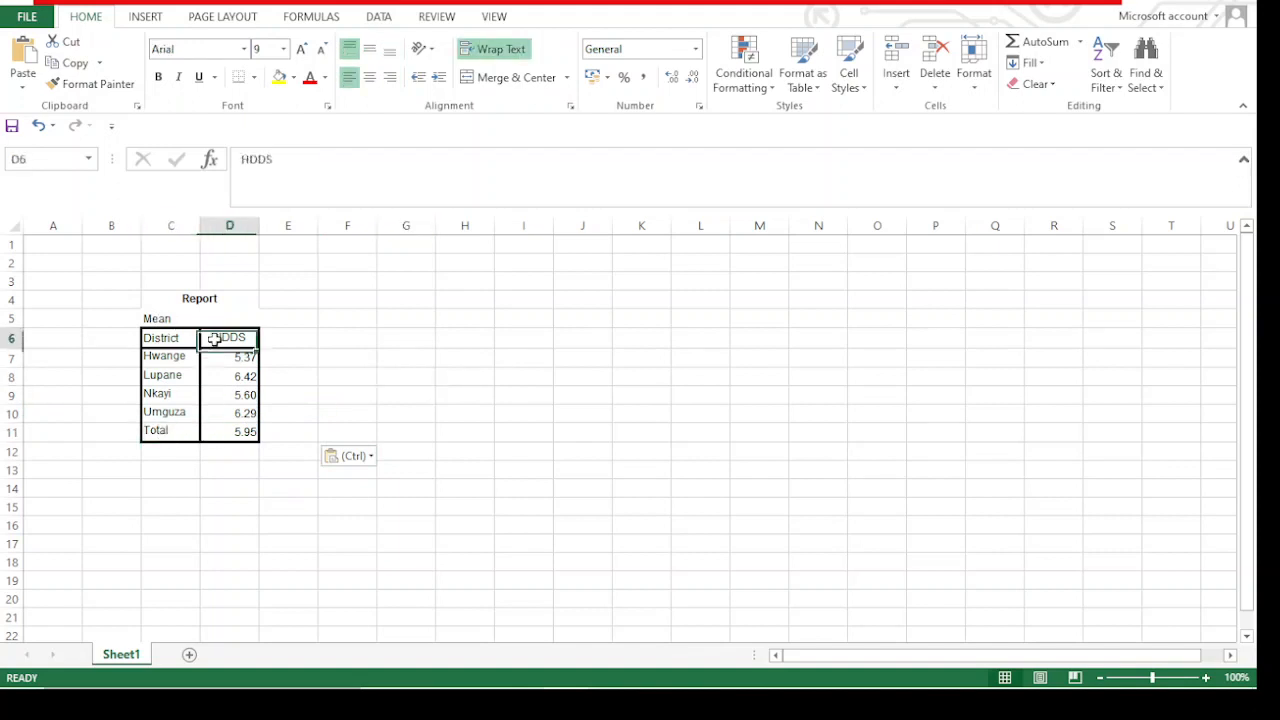
{"action": "double_click", "coordinate": [216, 339]}
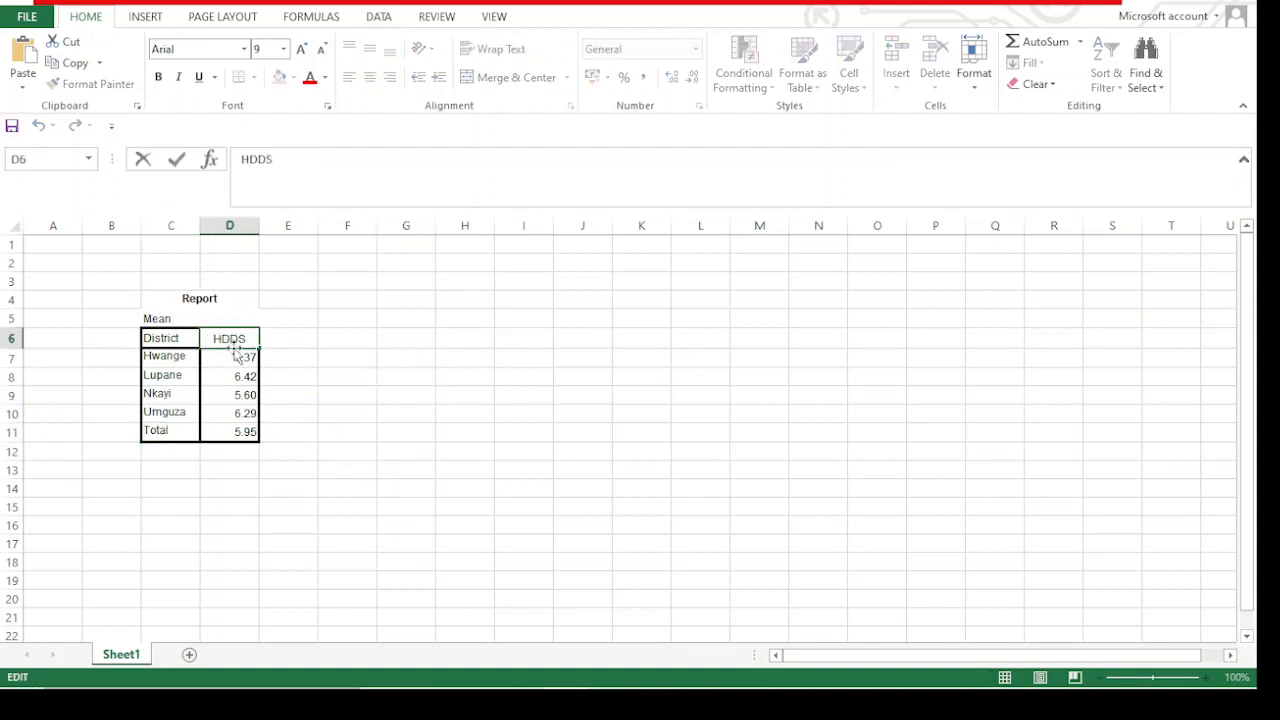
{"action": "type", "text": "AVERAG"}
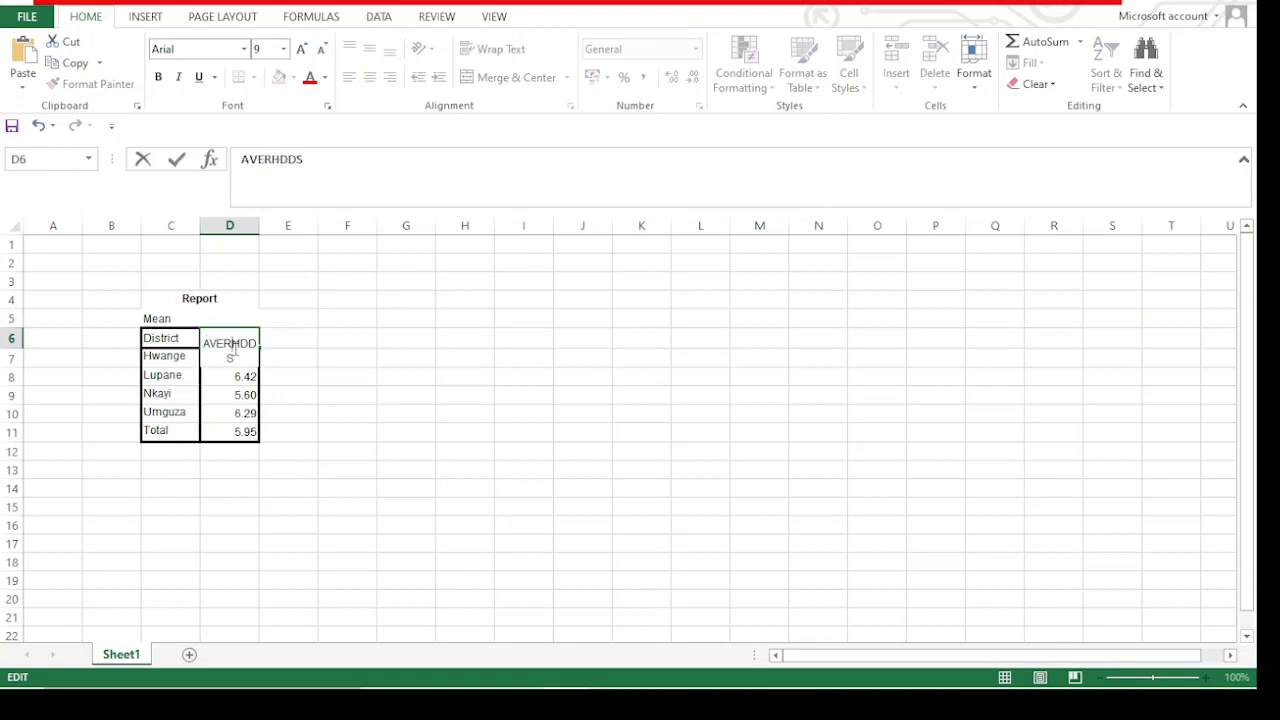
{"action": "type", "text": "E"}
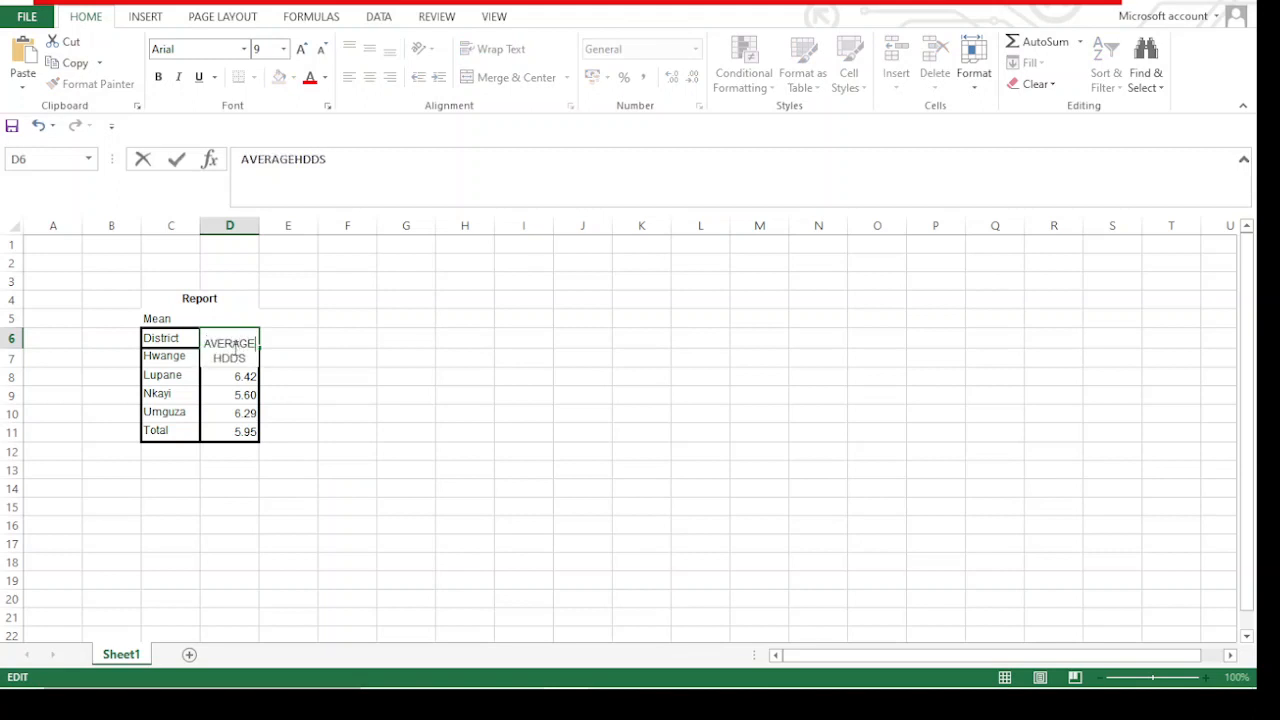
{"action": "key", "text": "Return"}
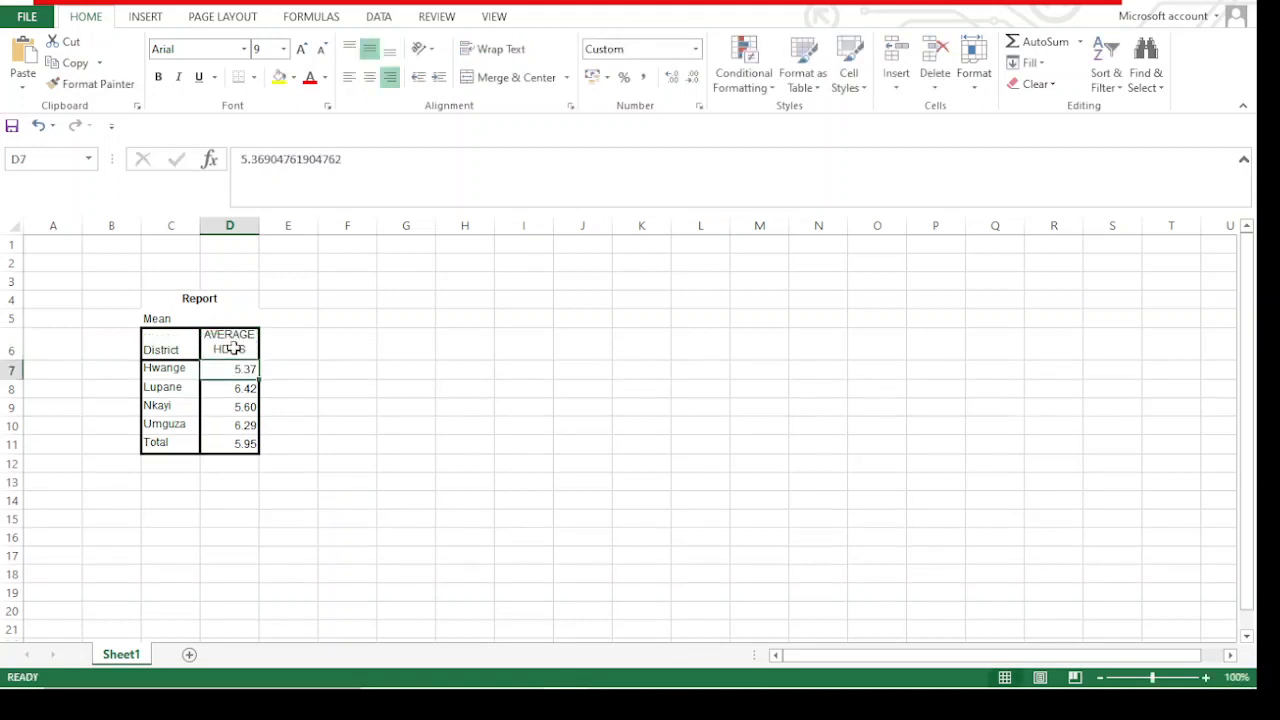
Insert the recommended Clustered Column chart from the district averages in C6:D10, leaving out the Total row
{"action": "left_click", "coordinate": [343, 341]}
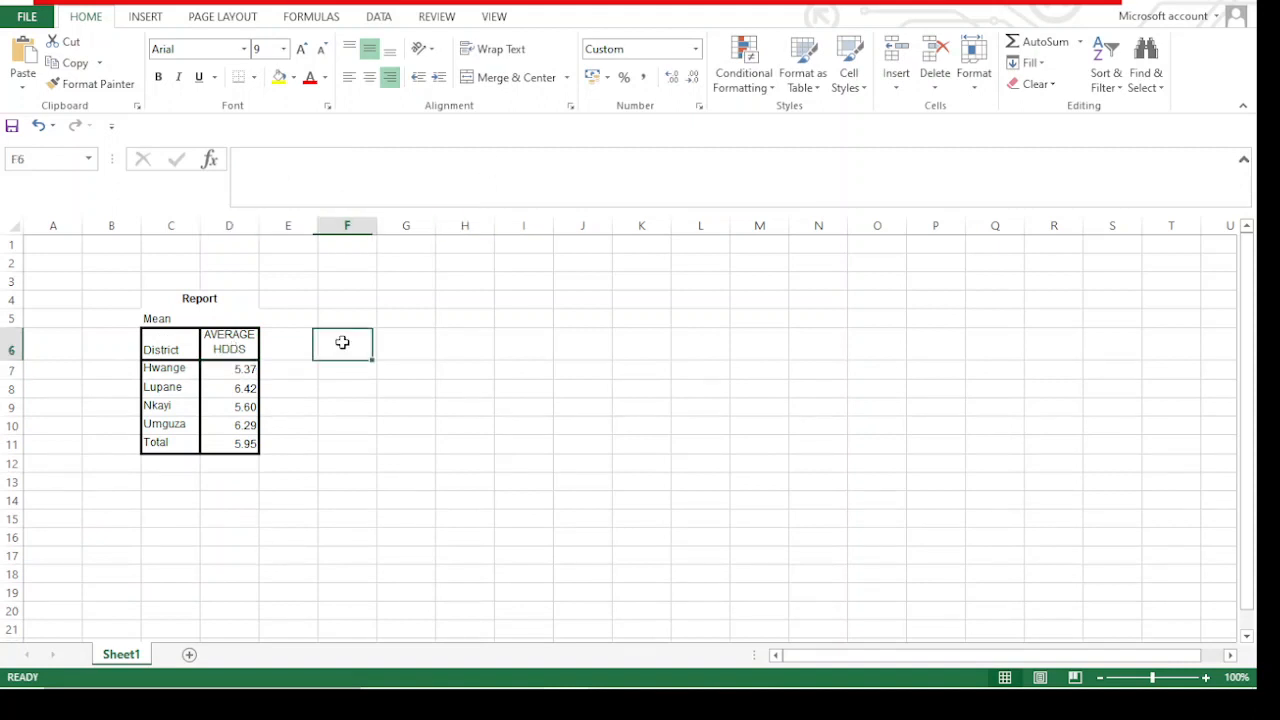
{"action": "left_click_drag", "start_coordinate": [160, 343], "coordinate": [237, 426]}
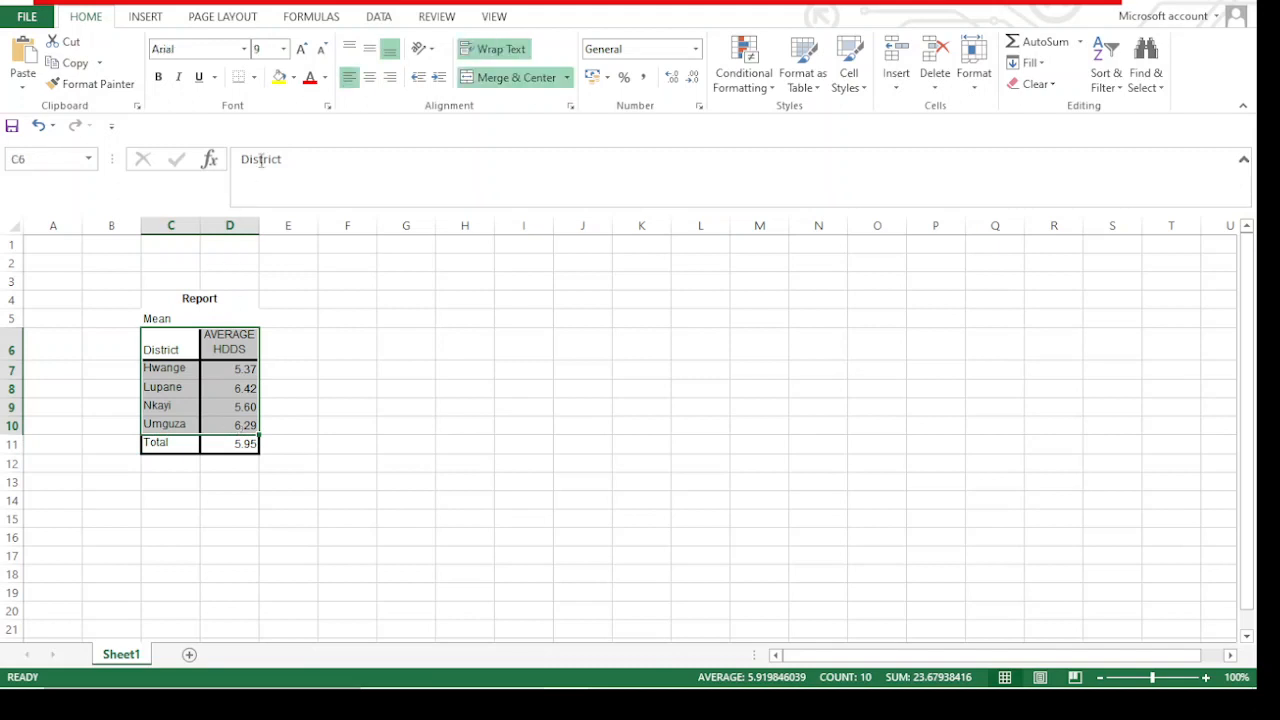
{"action": "left_click", "coordinate": [141, 18]}
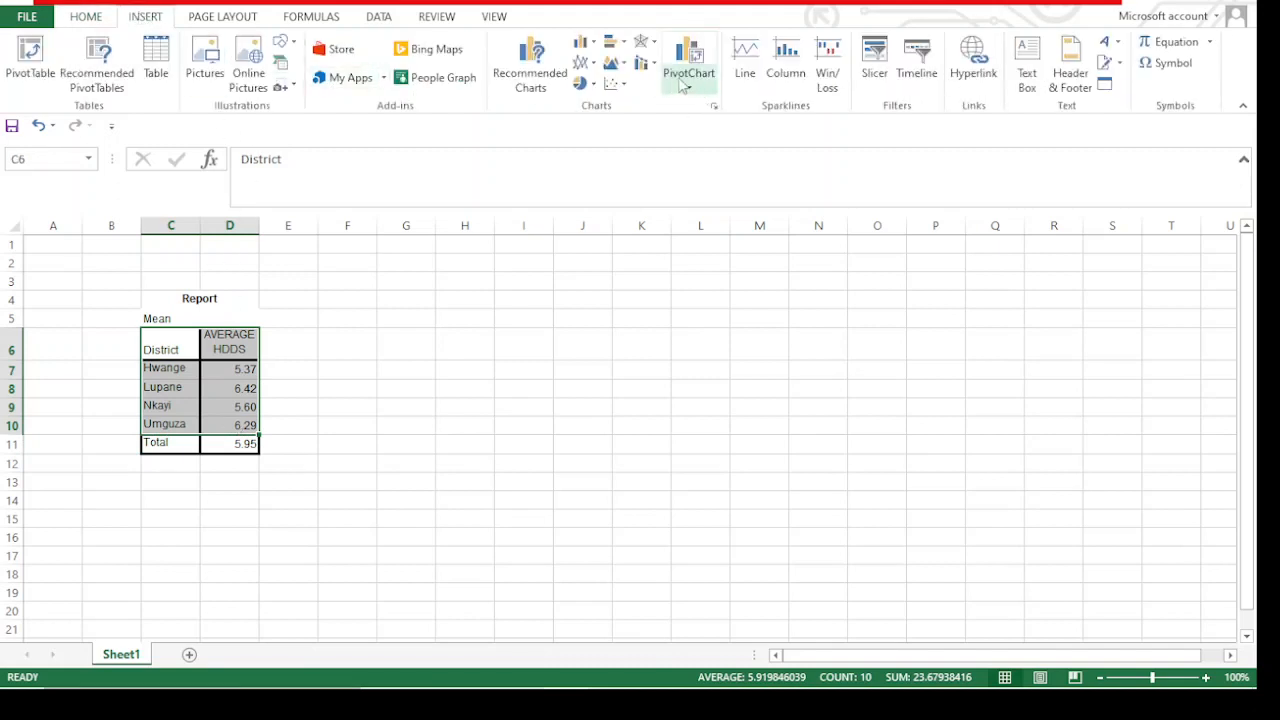
{"action": "left_click", "coordinate": [529, 70]}
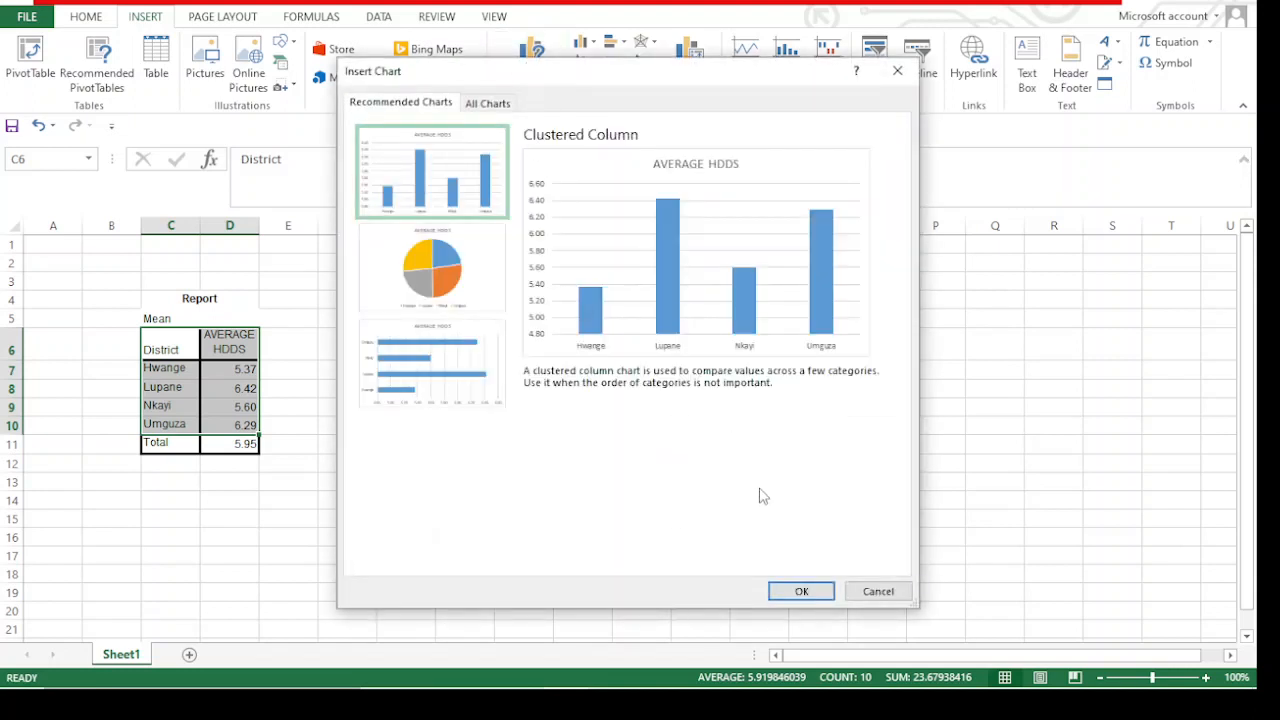
{"action": "left_click", "coordinate": [801, 591]}
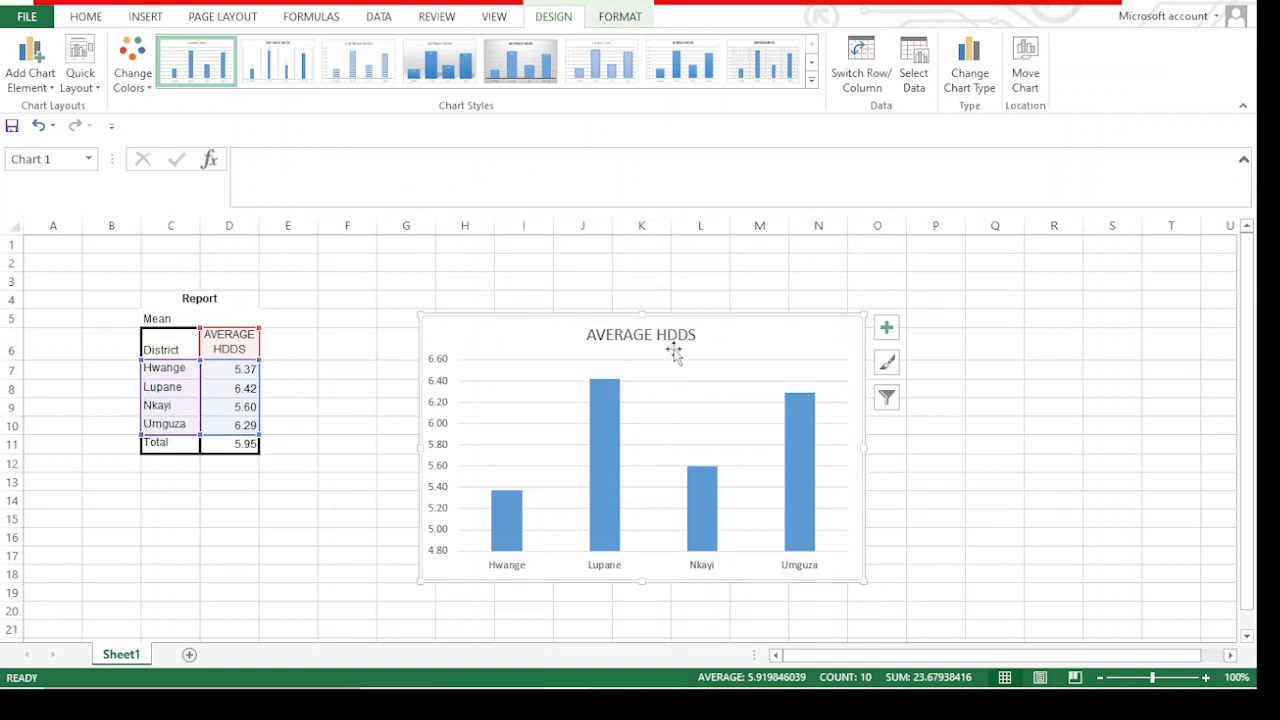
Add data labels to the AVERAGE HDDS chart and move it up about three rows
{"action": "left_click_drag", "start_coordinate": [674, 350], "coordinate": [733, 221]}
{"action": "left_click", "coordinate": [887, 327]}
{"action": "left_click", "coordinate": [931, 405]}
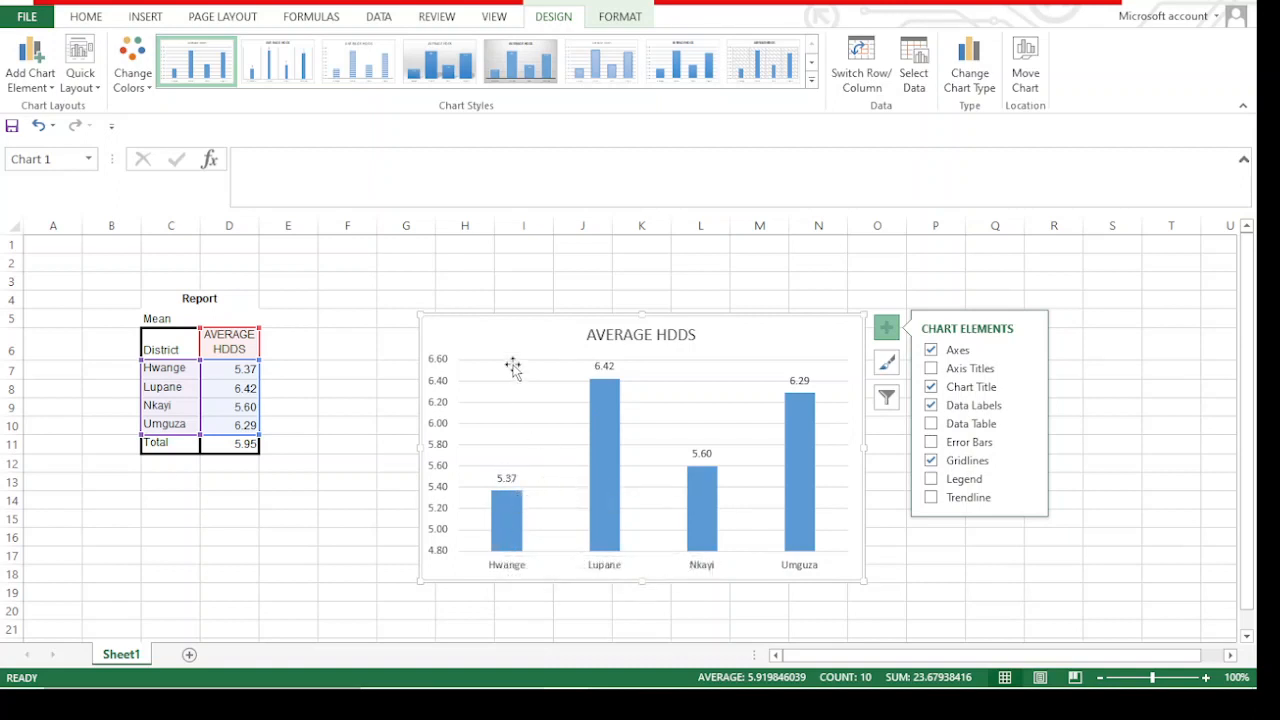
{"action": "left_click_drag", "start_coordinate": [514, 364], "coordinate": [506, 302]}
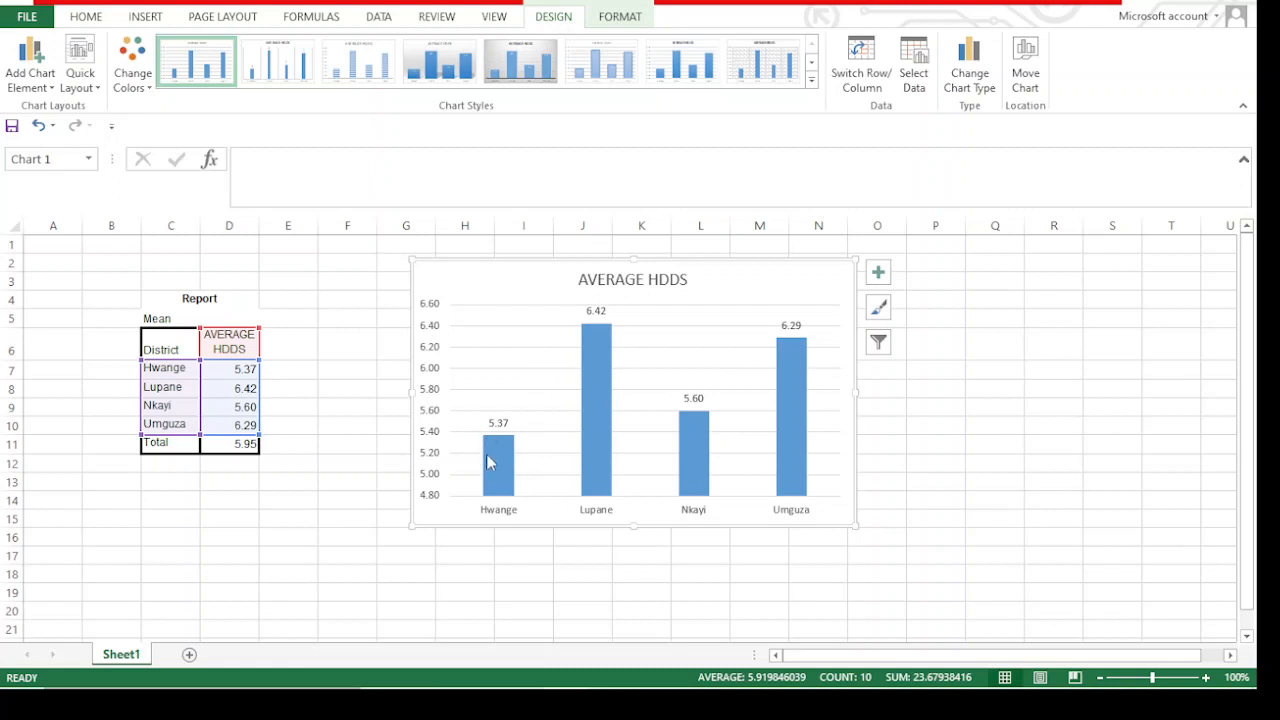
Widen the AVERAGE HDDS chart by extending its right edge into column P, then deselect it
{"action": "mouse_move", "coordinate": [698, 425]}
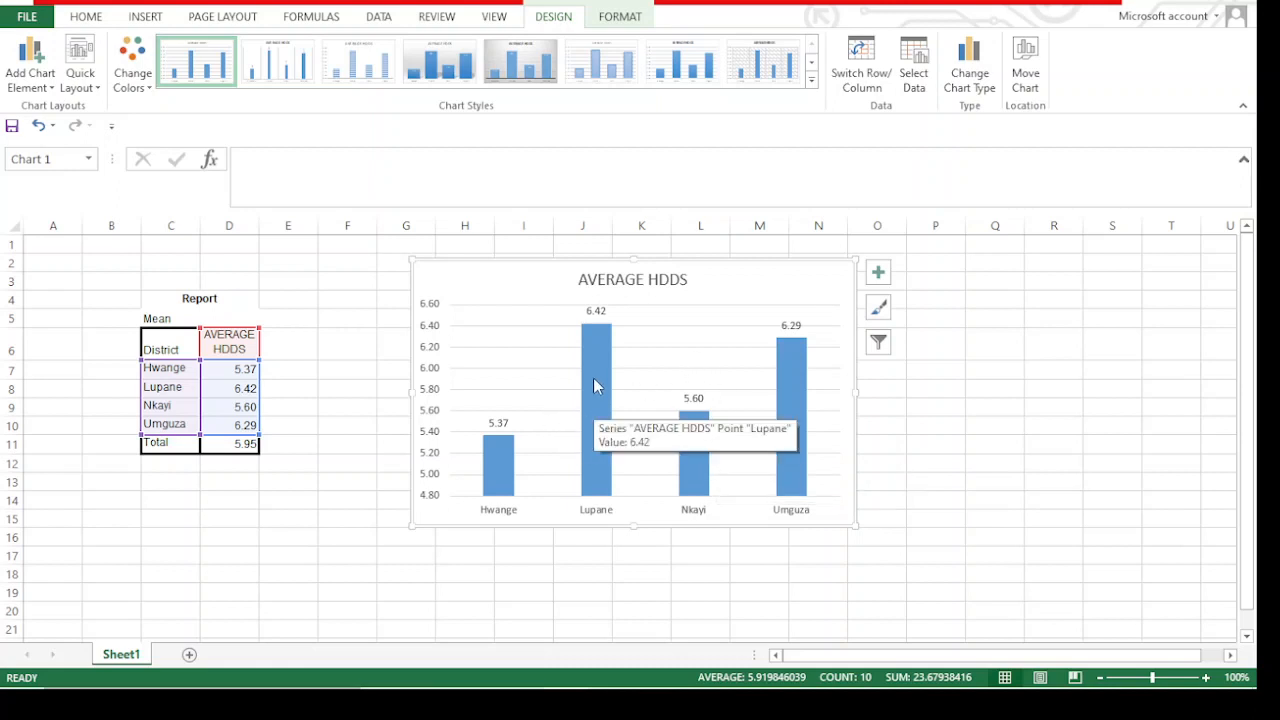
{"action": "mouse_move", "coordinate": [804, 406]}
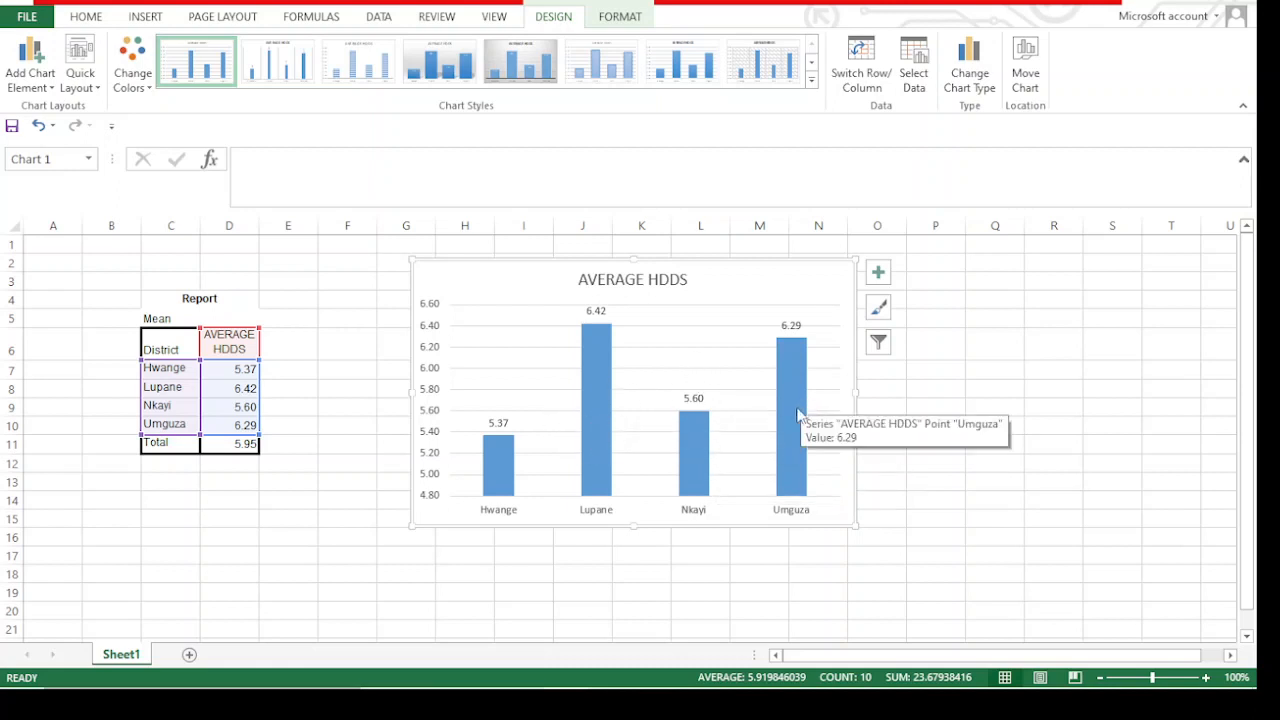
{"action": "mouse_move", "coordinate": [597, 390]}
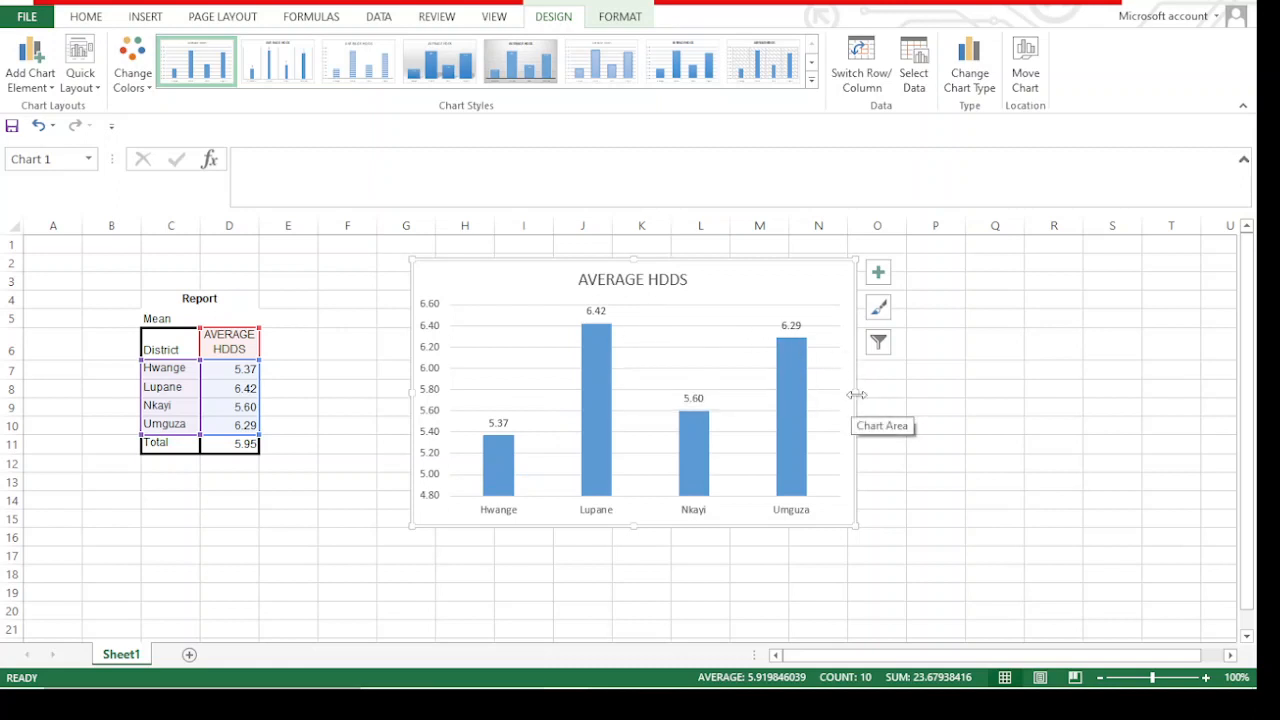
{"action": "left_click_drag", "start_coordinate": [857, 395], "coordinate": [919, 393]}
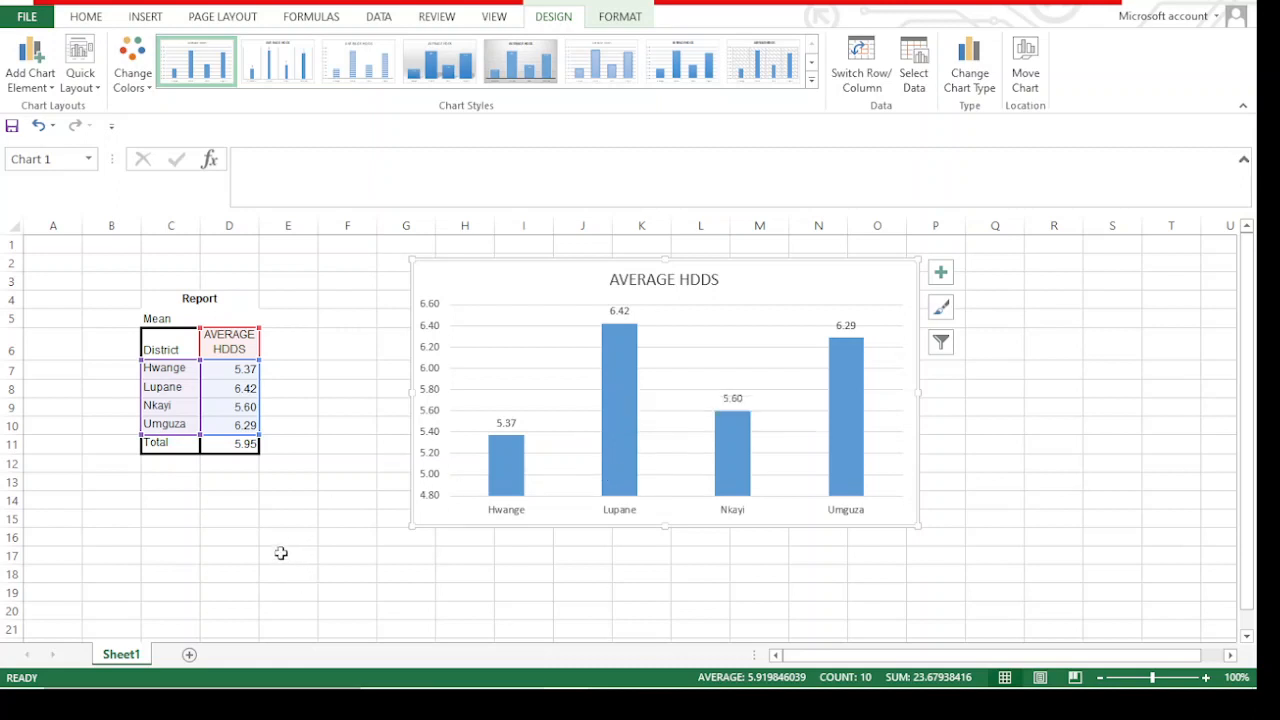
{"action": "left_click", "coordinate": [285, 515]}
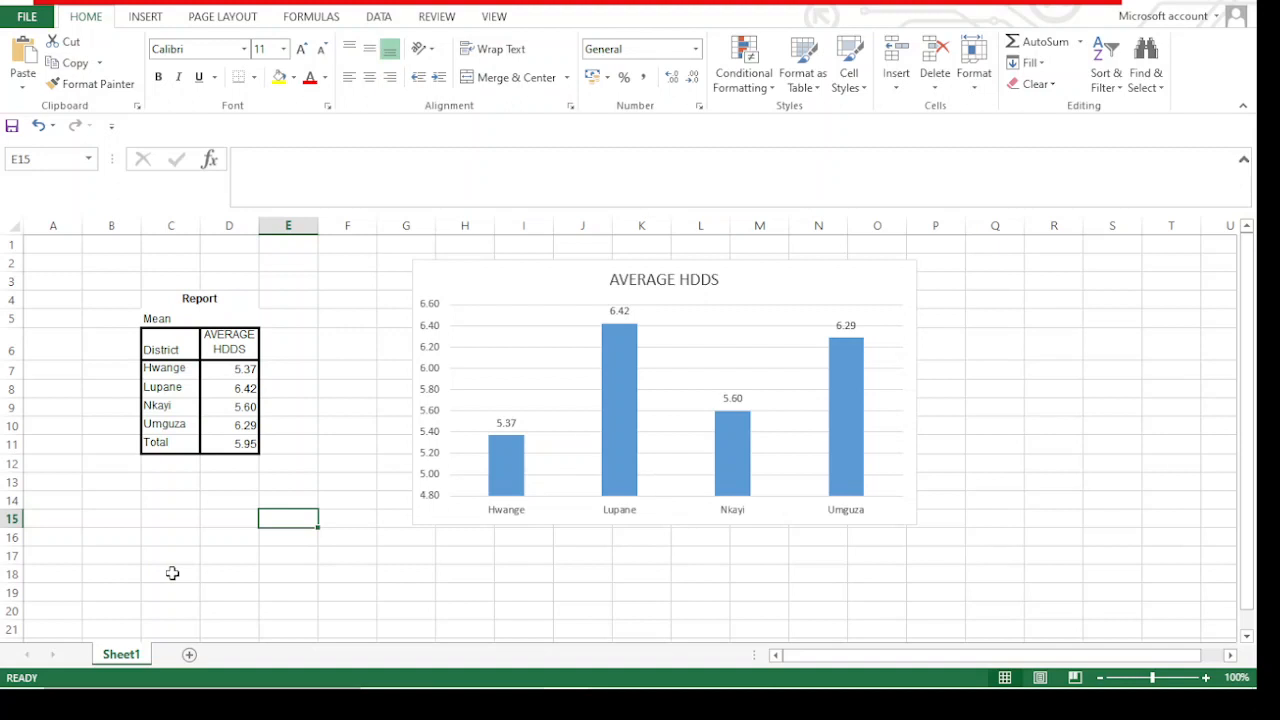
{"action": "left_click", "coordinate": [313, 459]}
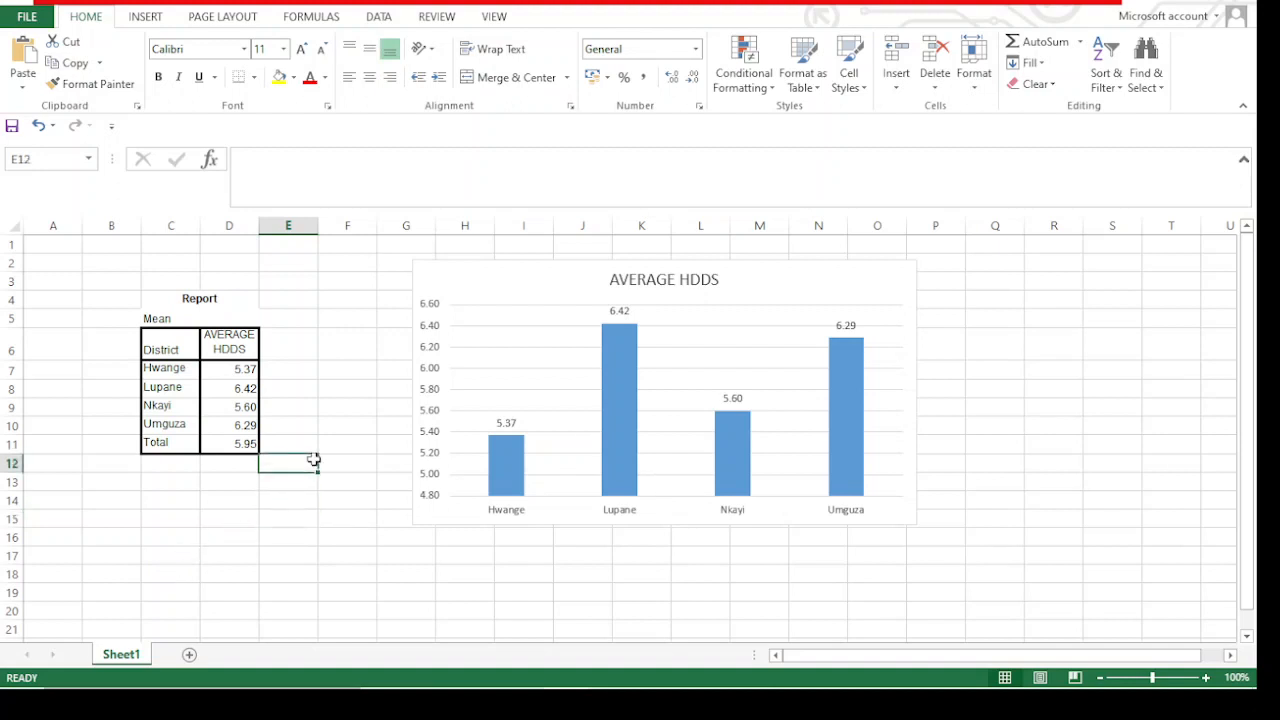
{"action": "left_click", "coordinate": [341, 364]}
{"action": "left_click", "coordinate": [334, 352]}
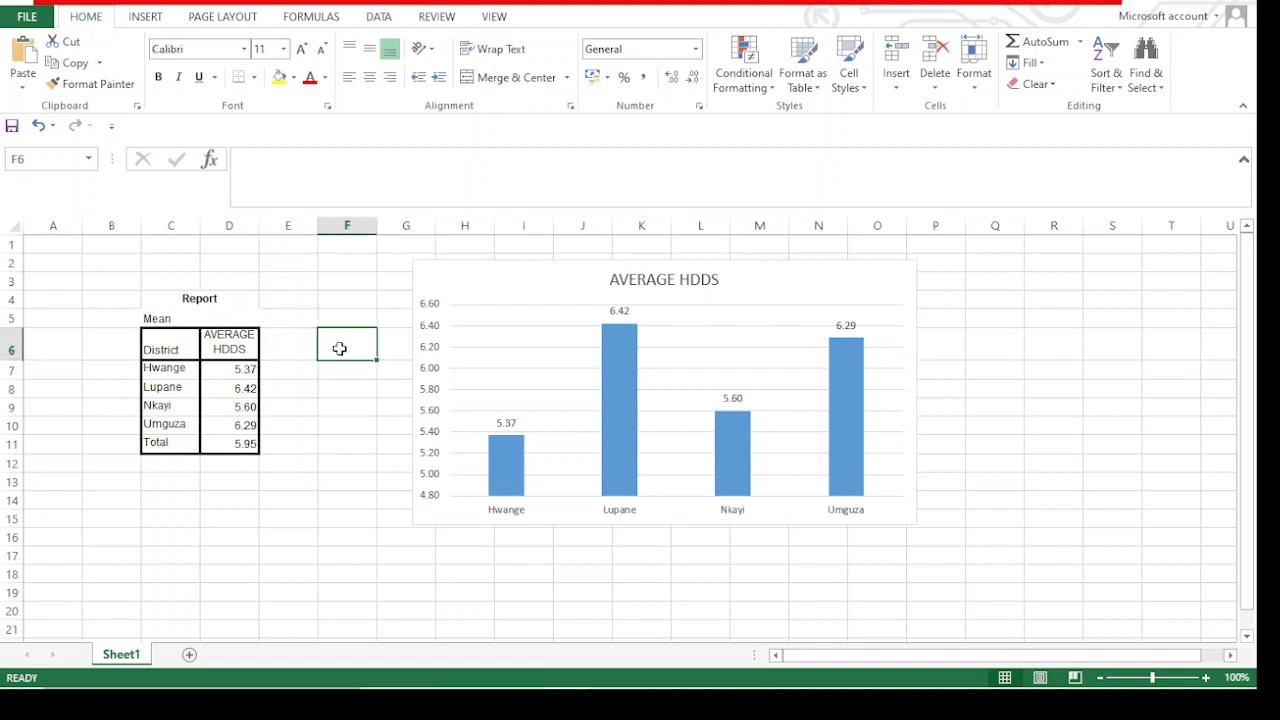
{"action": "left_click", "coordinate": [383, 344]}
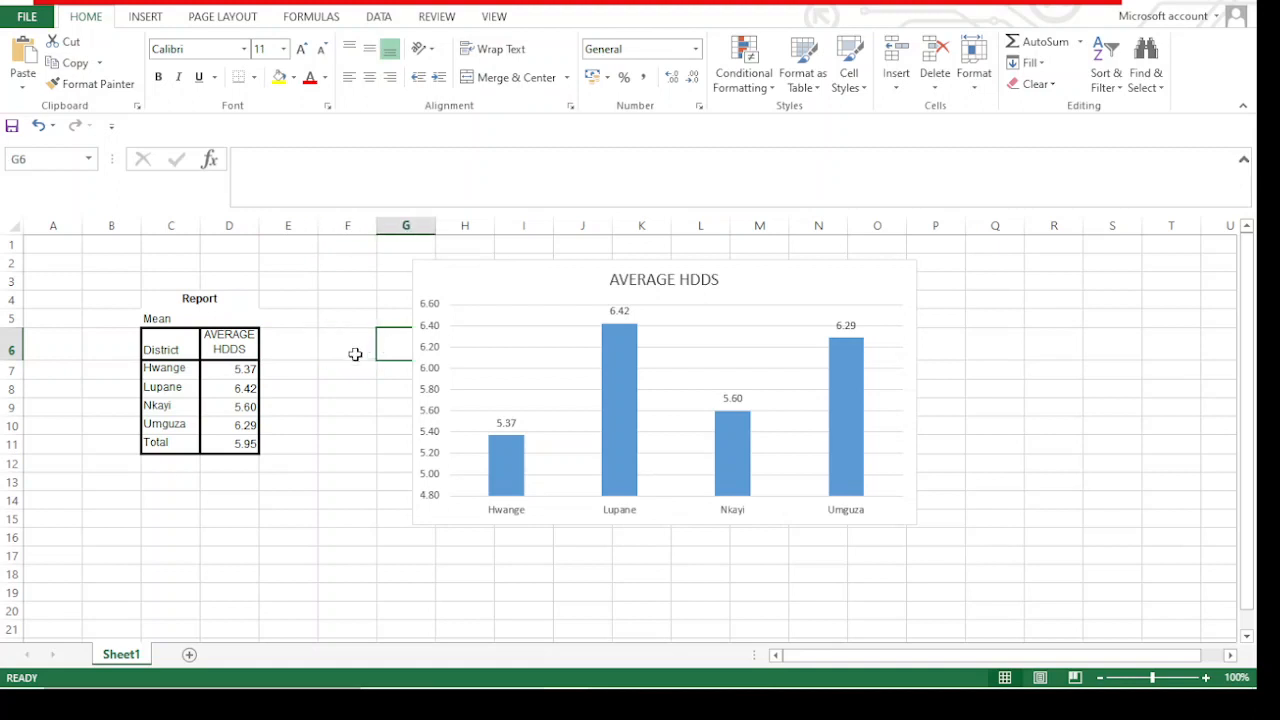
Move the AVERAGE HDDS chart about one column to the right so that it starts in column H
{"action": "left_click_drag", "start_coordinate": [457, 289], "coordinate": [520, 282]}
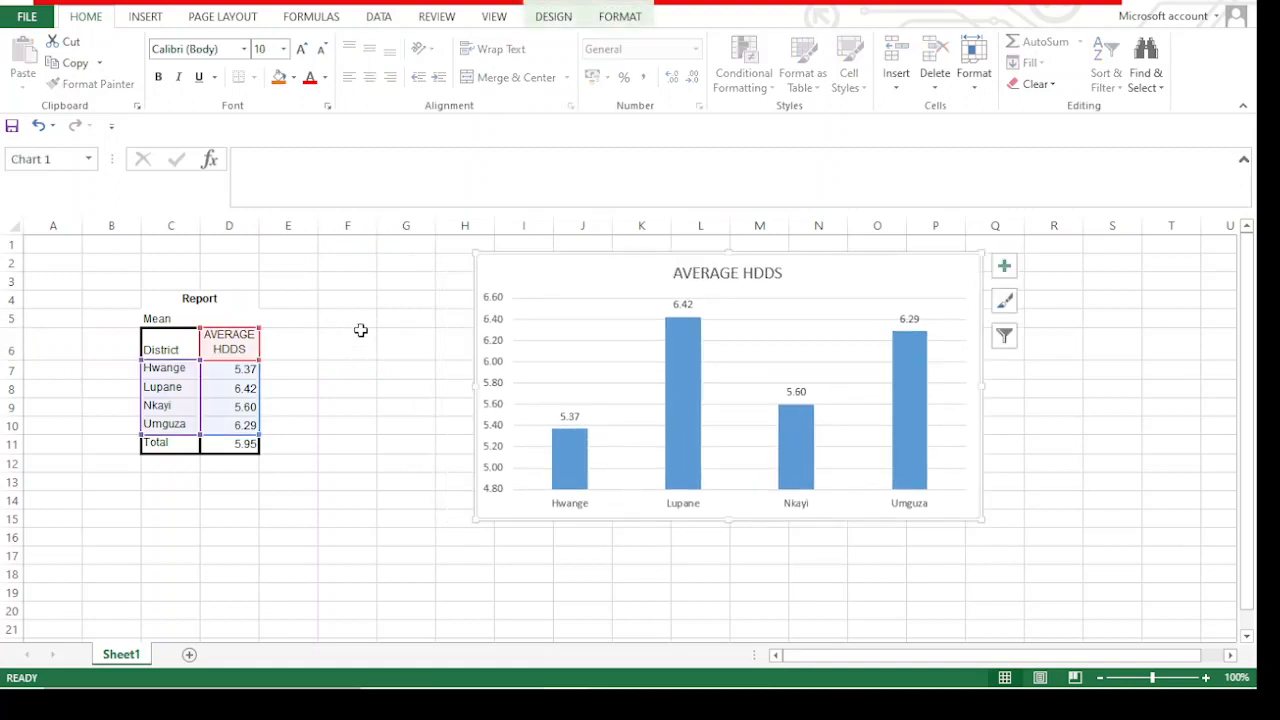
Move the AVERAGE HDDS chart about two columns to the left so that it starts in column F
{"action": "left_click", "coordinate": [325, 387]}
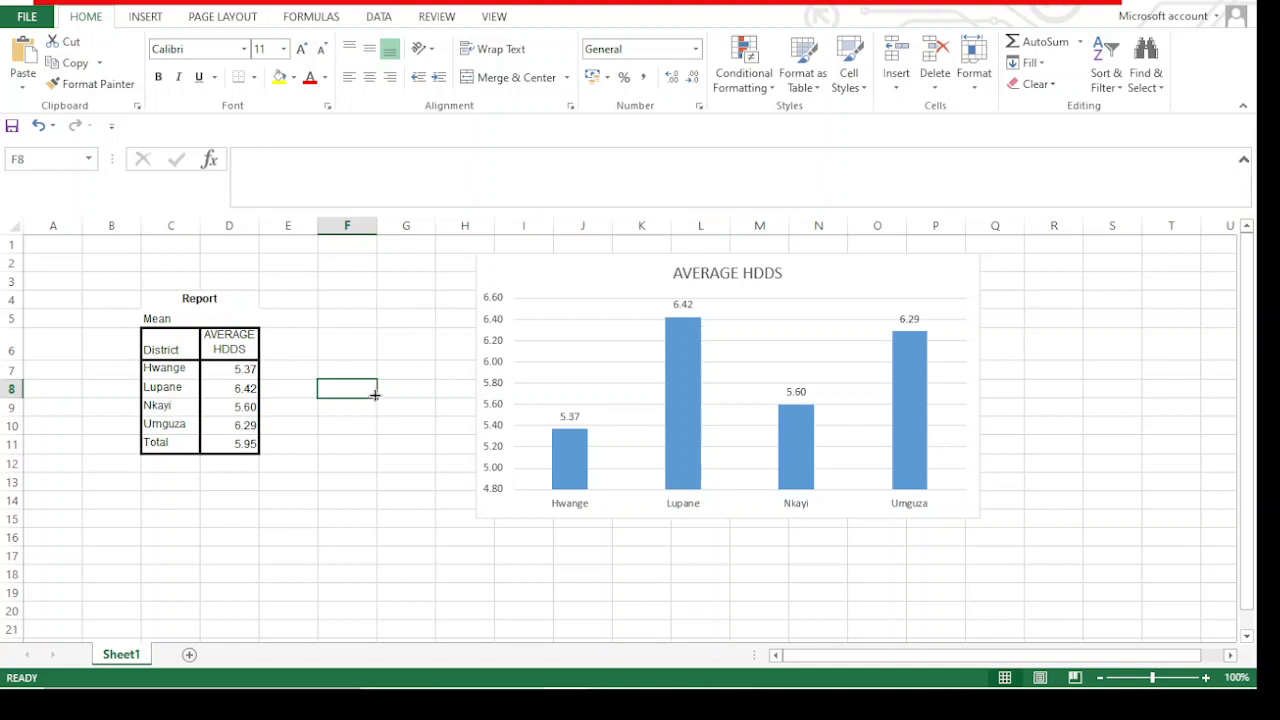
{"action": "left_click", "coordinate": [339, 331]}
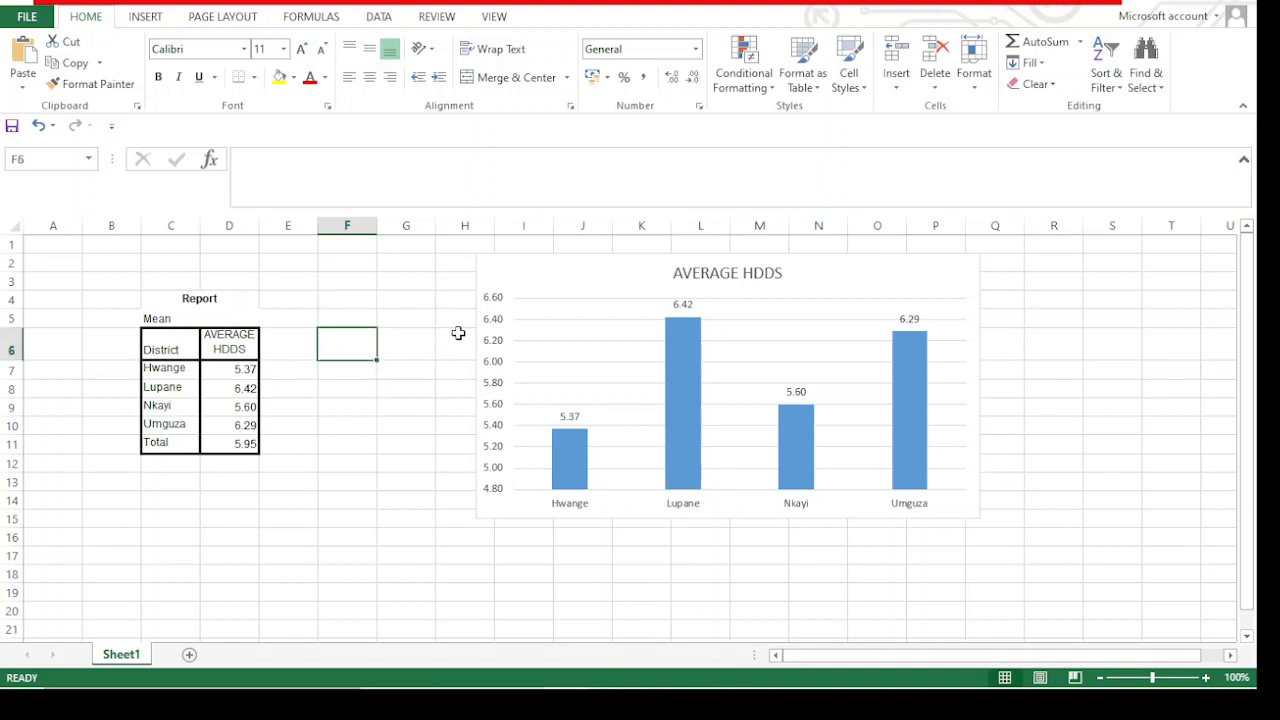
{"action": "left_click_drag", "start_coordinate": [534, 289], "coordinate": [400, 283]}
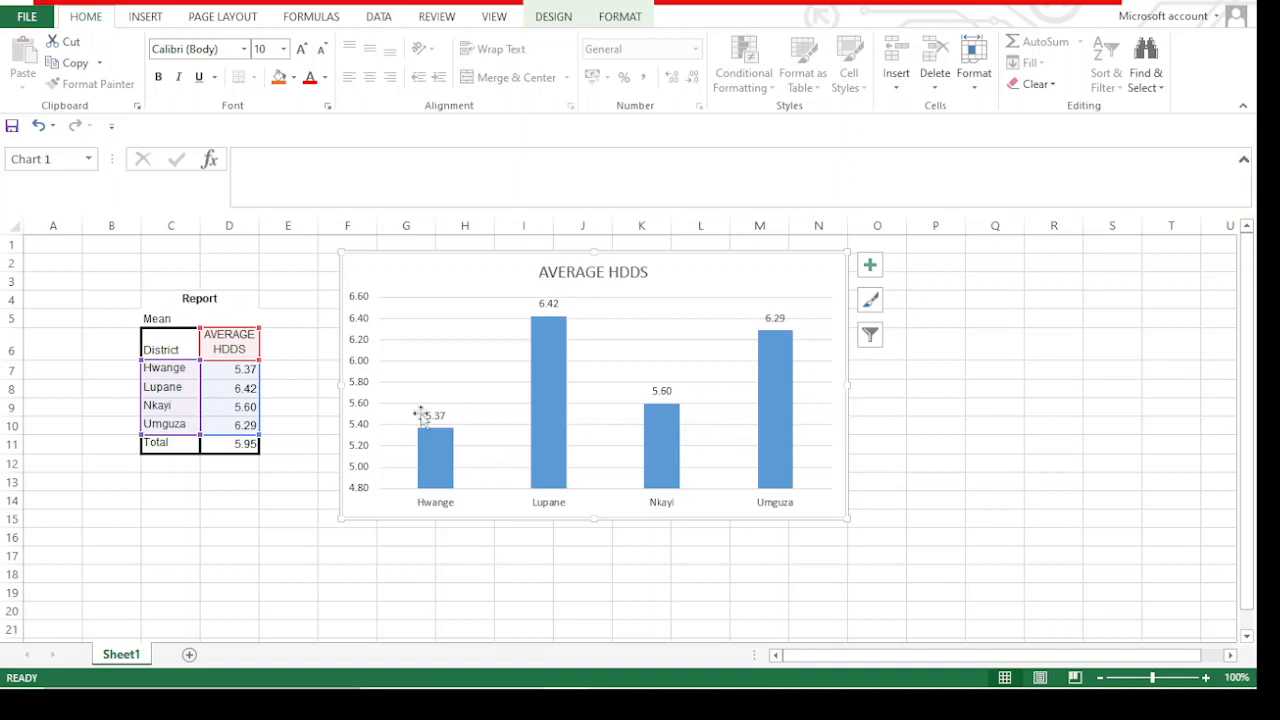
{"action": "left_click", "coordinate": [222, 441]}
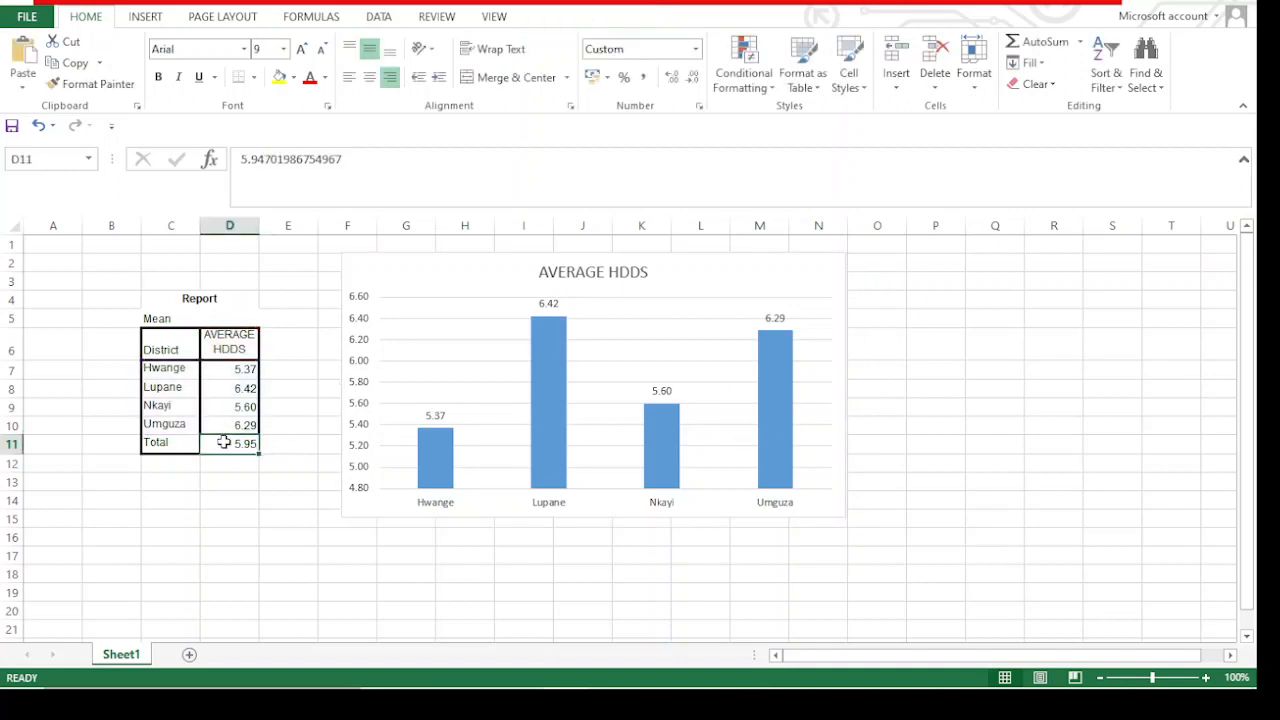
{"action": "right_click", "coordinate": [224, 441]}
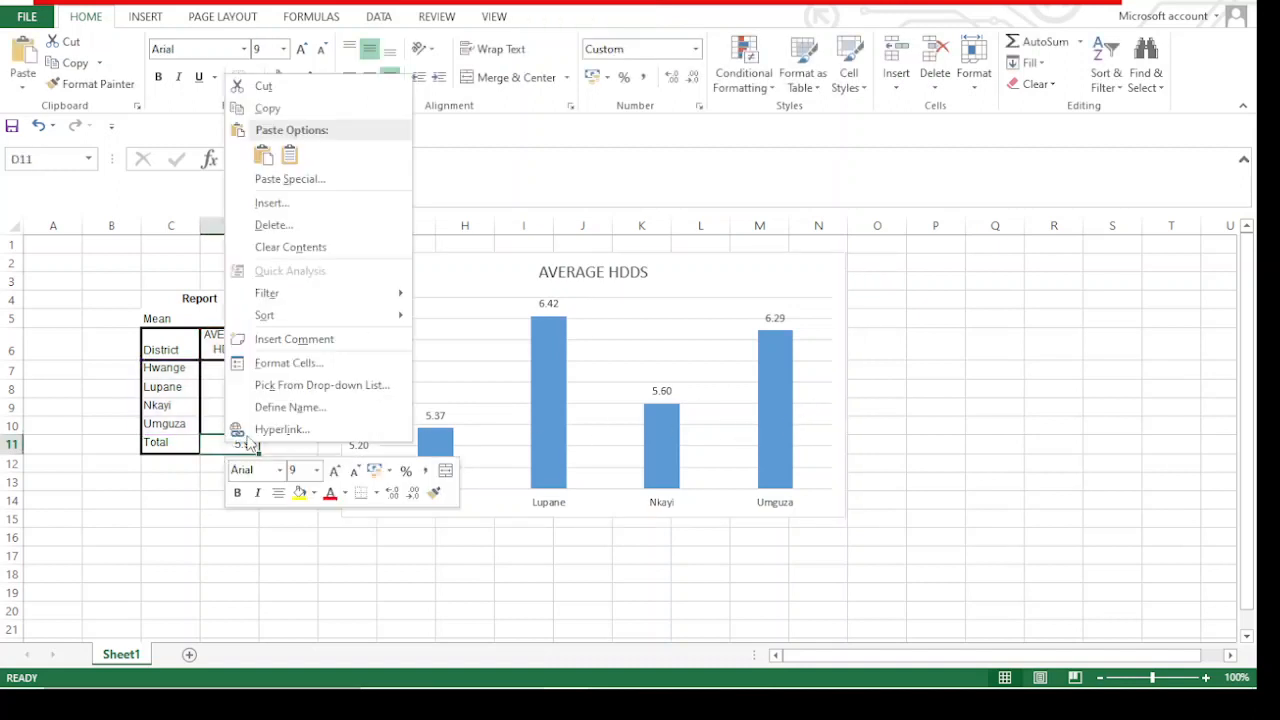
{"action": "left_click", "coordinate": [95, 486]}
{"action": "left_click", "coordinate": [152, 446]}
{"action": "left_click", "coordinate": [219, 451]}
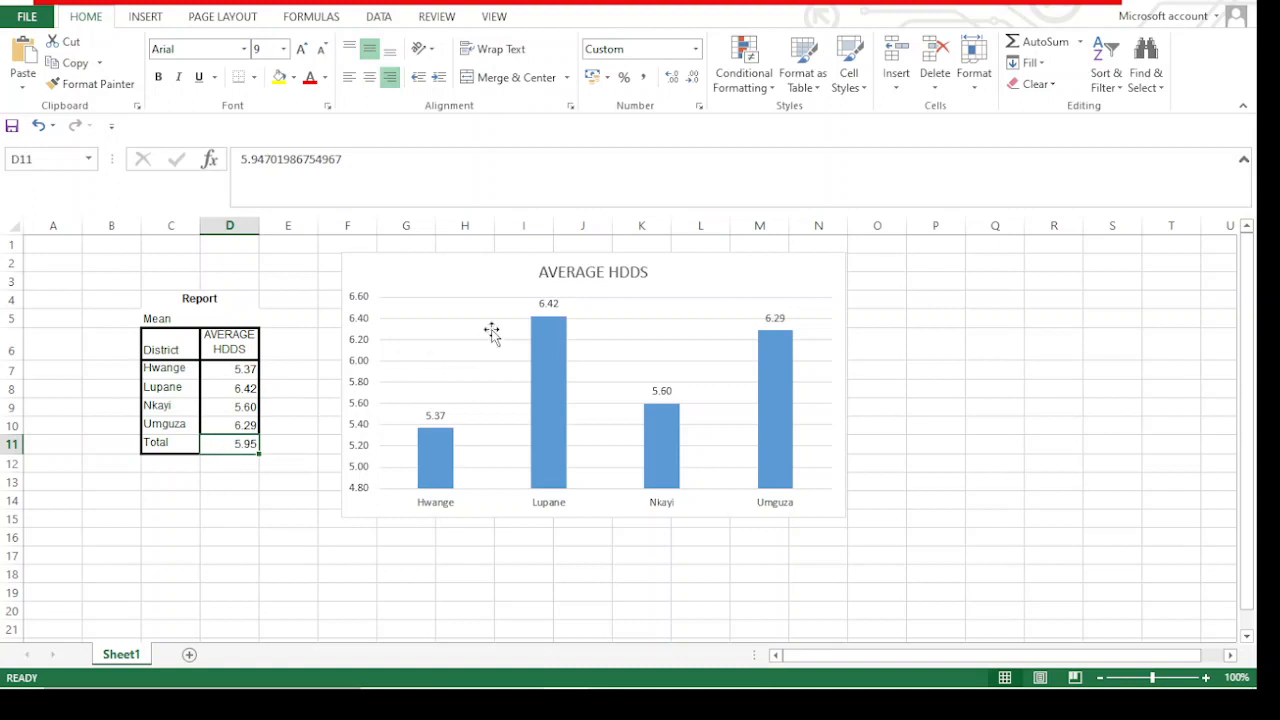
{"action": "left_click", "coordinate": [234, 475]}
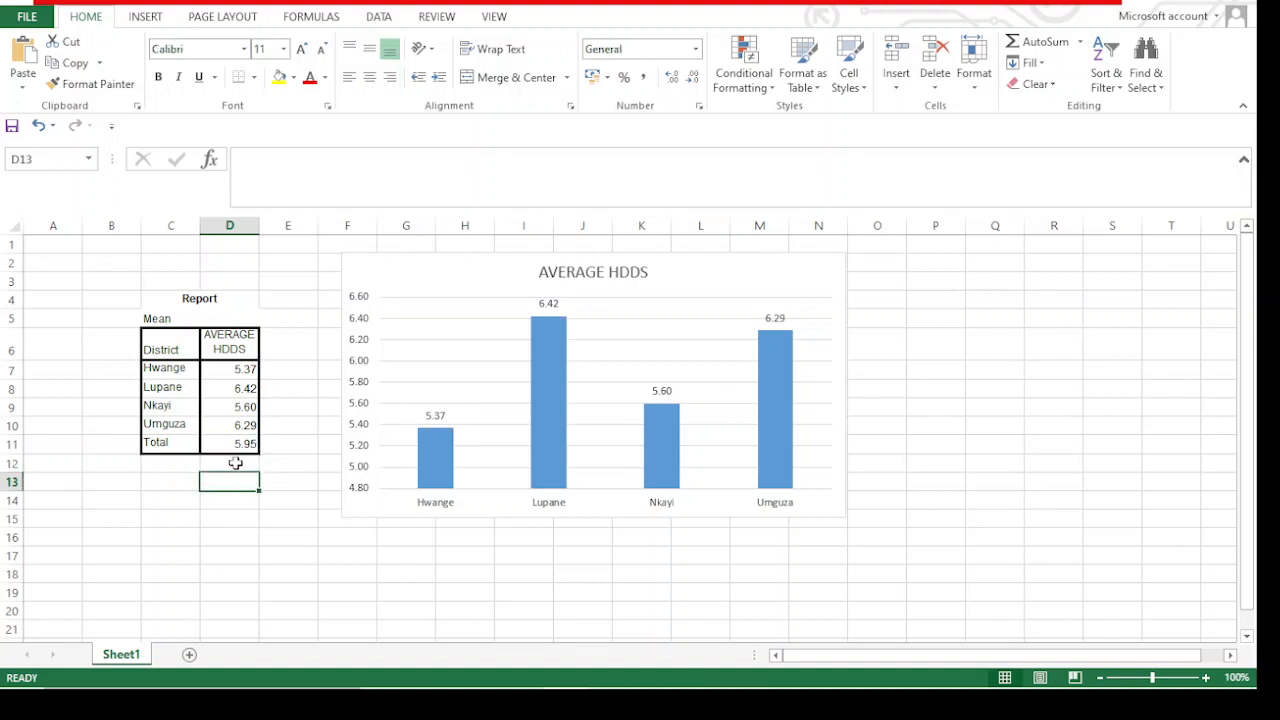
{"action": "left_click", "coordinate": [289, 441]}
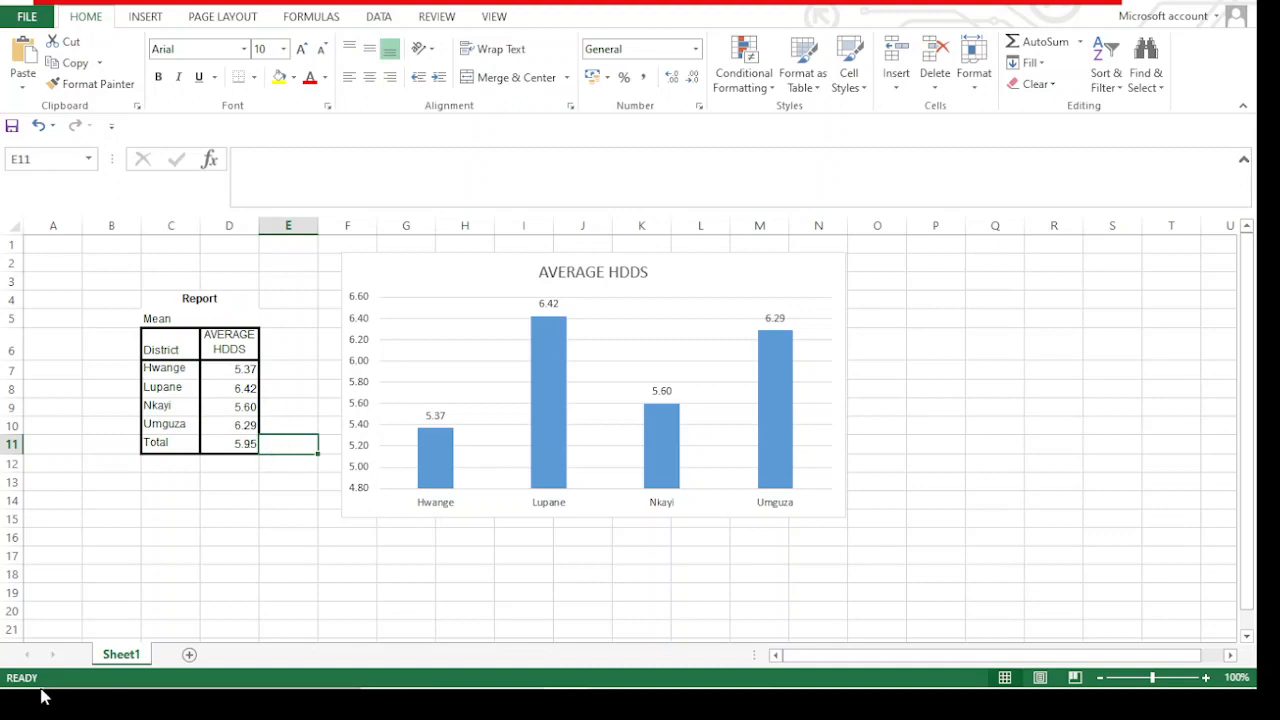
Switch to the SPSS data set and set up a Frequencies analysis with HDDS as the variable
{"action": "left_click", "coordinate": [703, 669]}
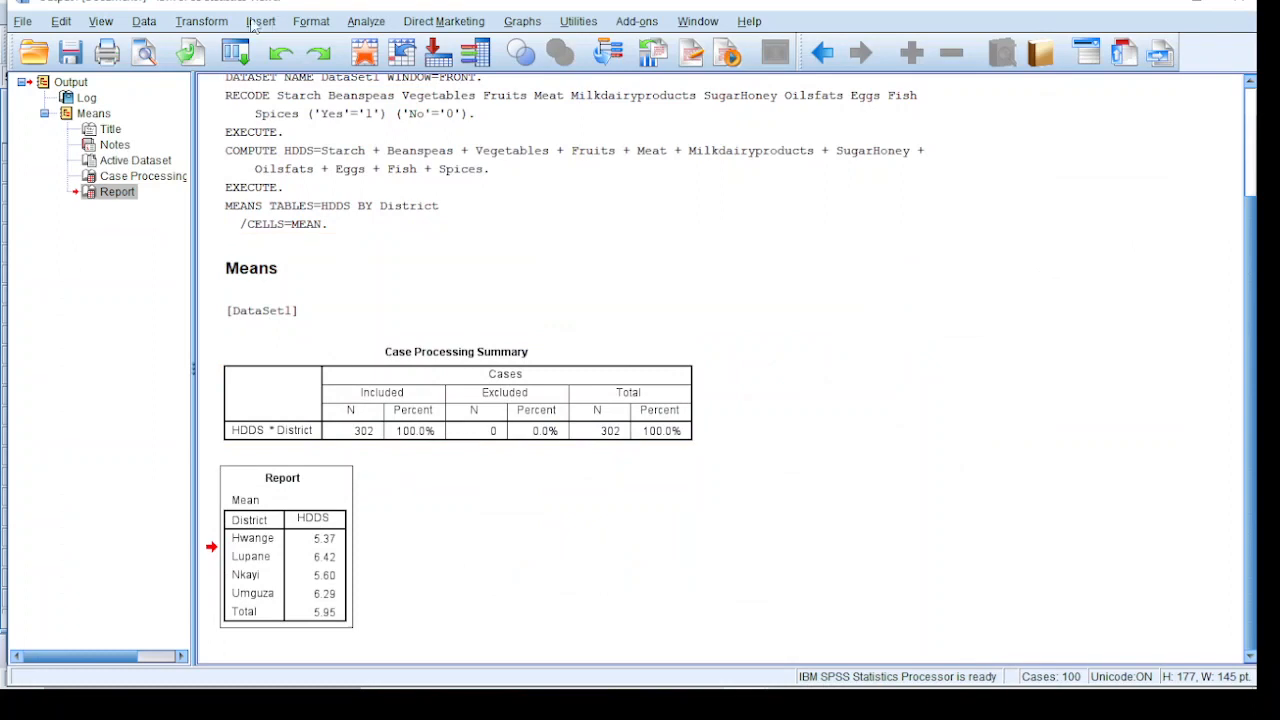
{"action": "left_click", "coordinate": [1155, 4]}
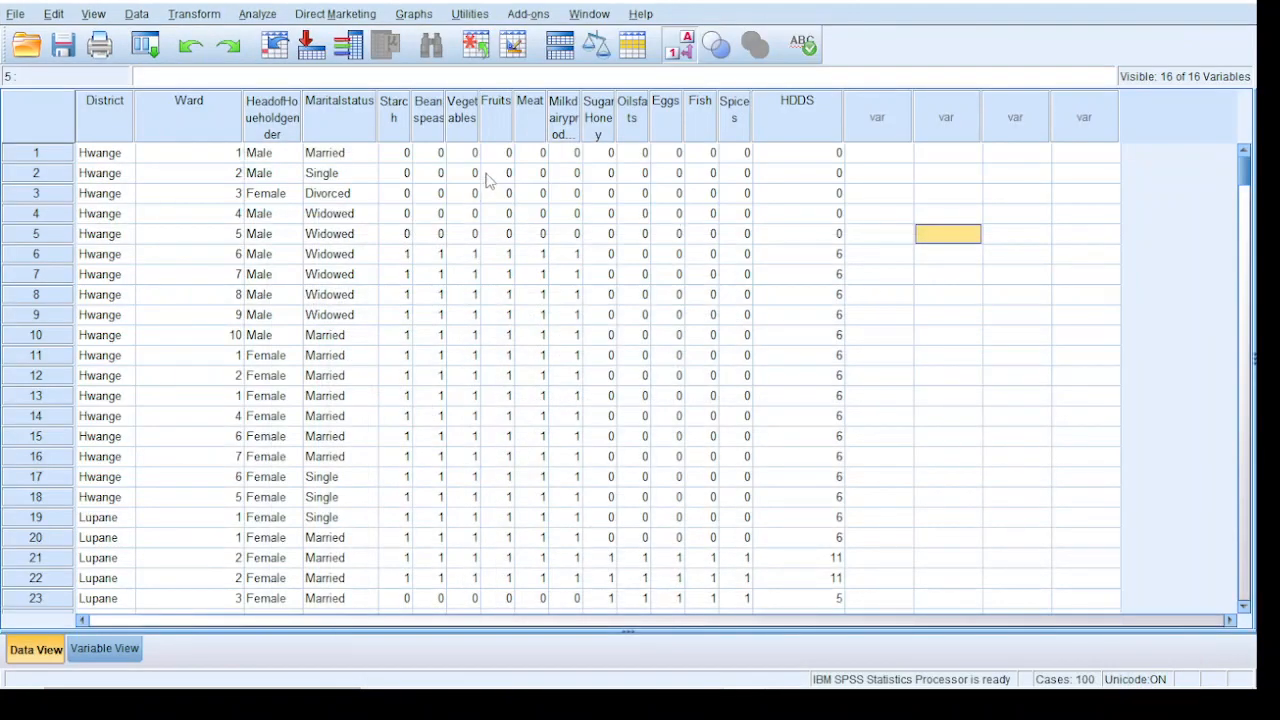
{"action": "left_click", "coordinate": [257, 15]}
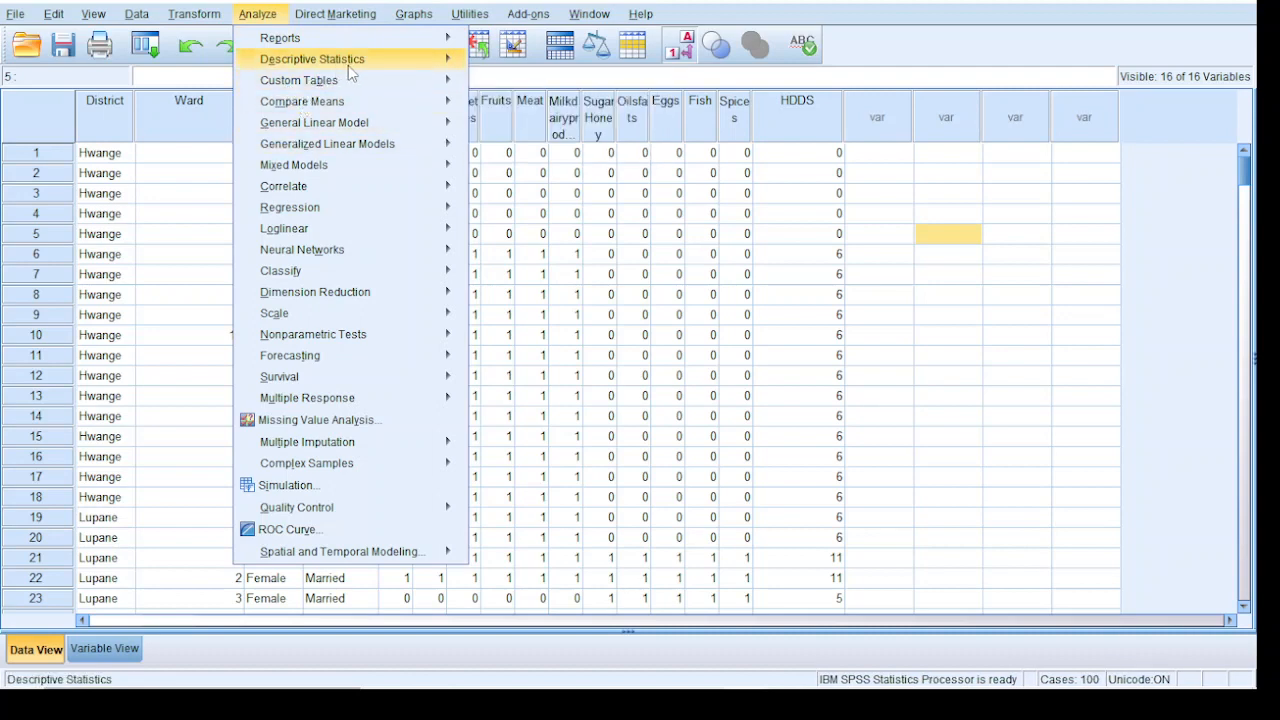
{"action": "mouse_move", "coordinate": [352, 68]}
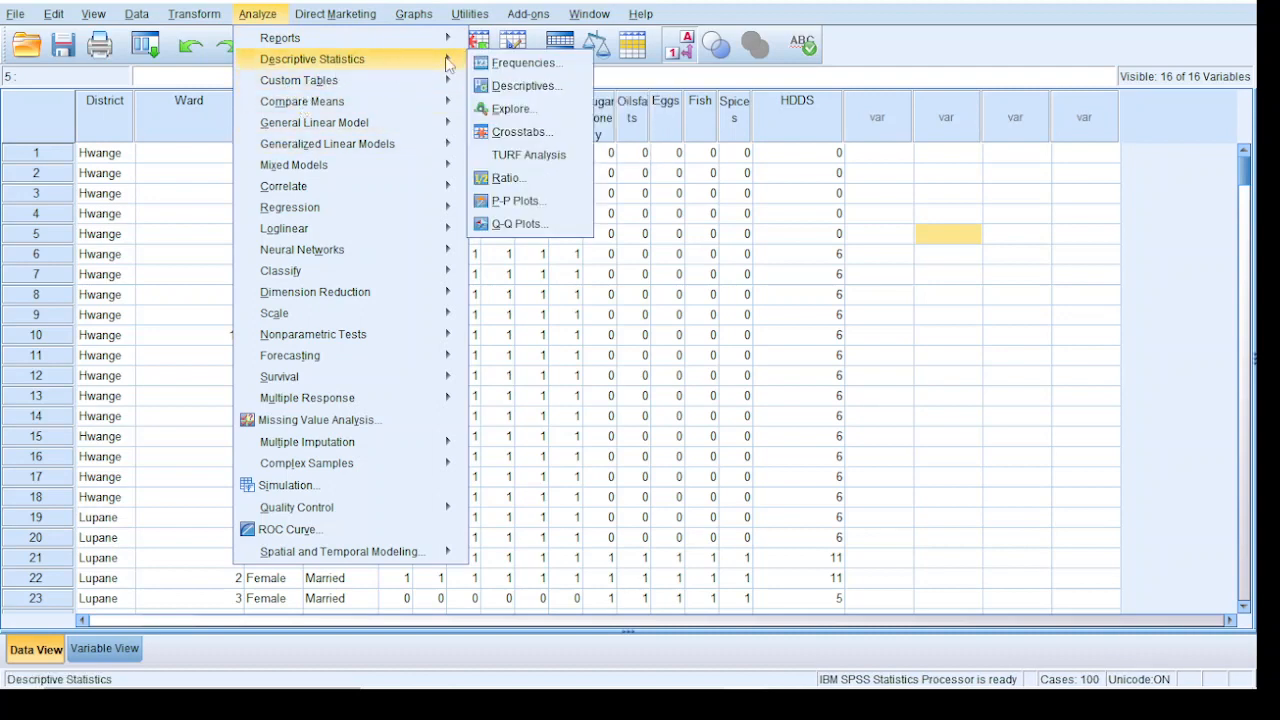
{"action": "left_click", "coordinate": [535, 66]}
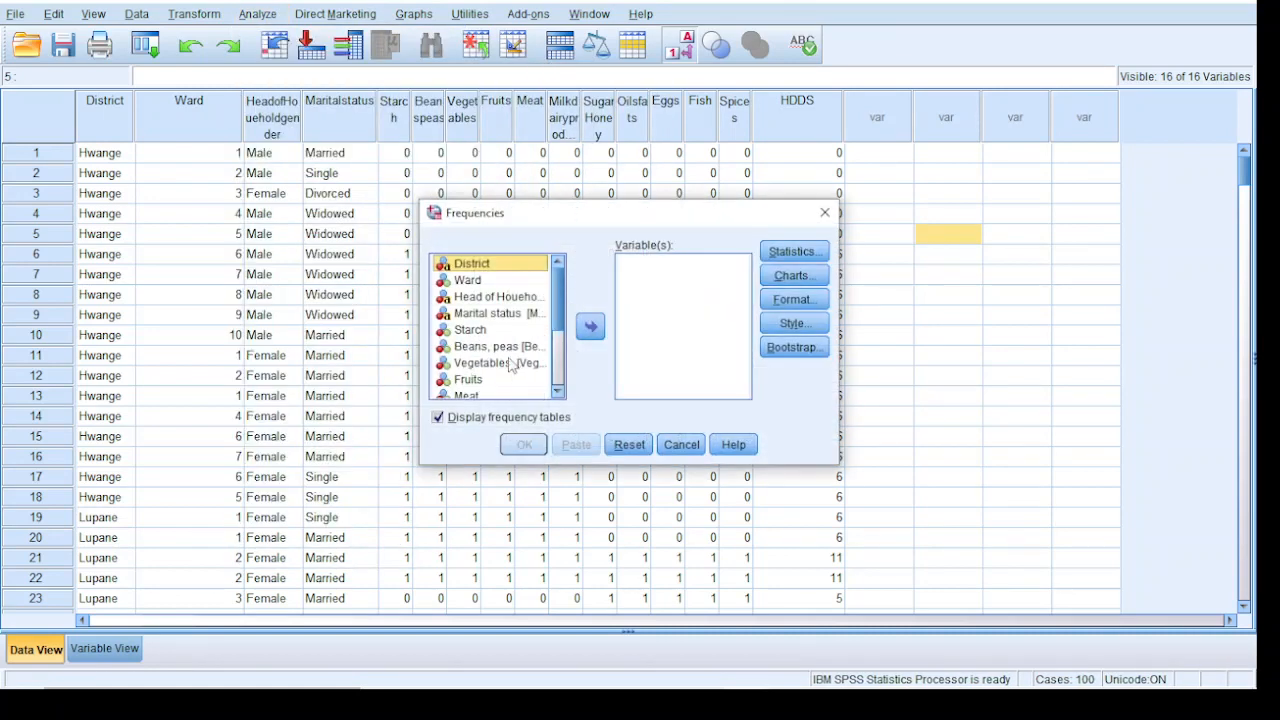
{"action": "scroll", "coordinate": [559, 400], "scroll_direction": "down", "scroll_amount": 6}
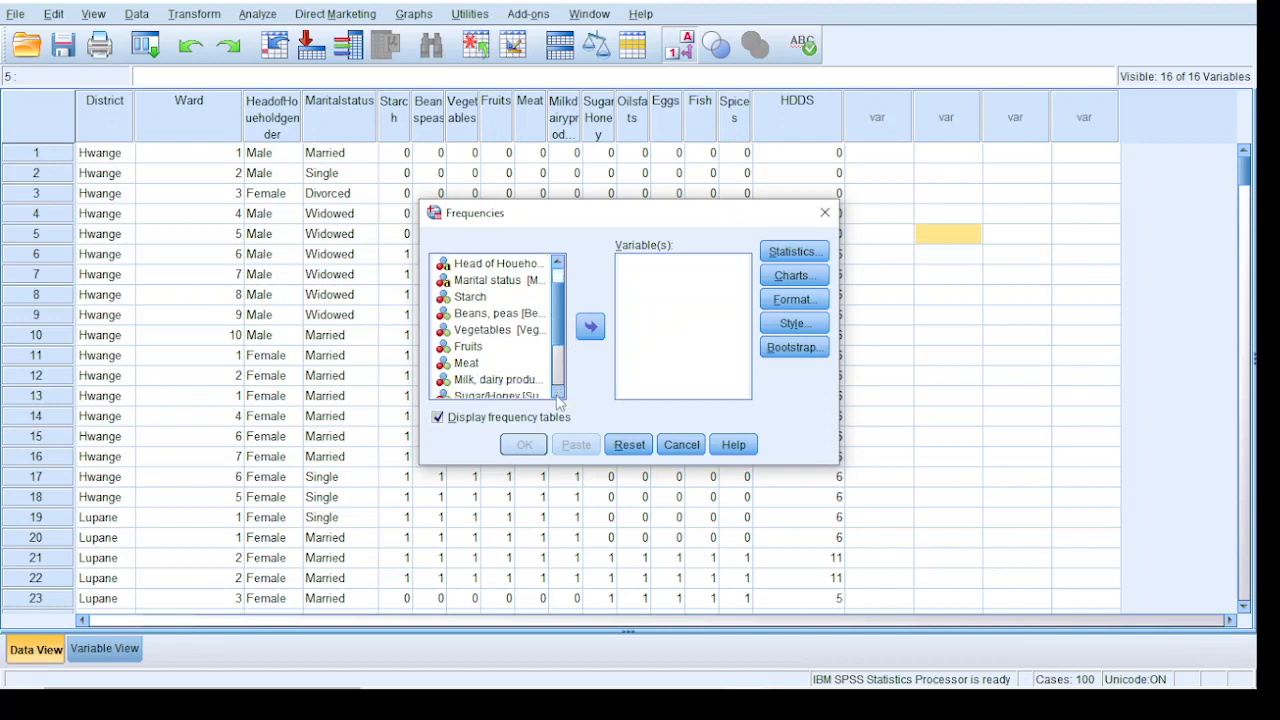
{"action": "scroll", "coordinate": [559, 400], "scroll_direction": "down", "scroll_amount": 1}
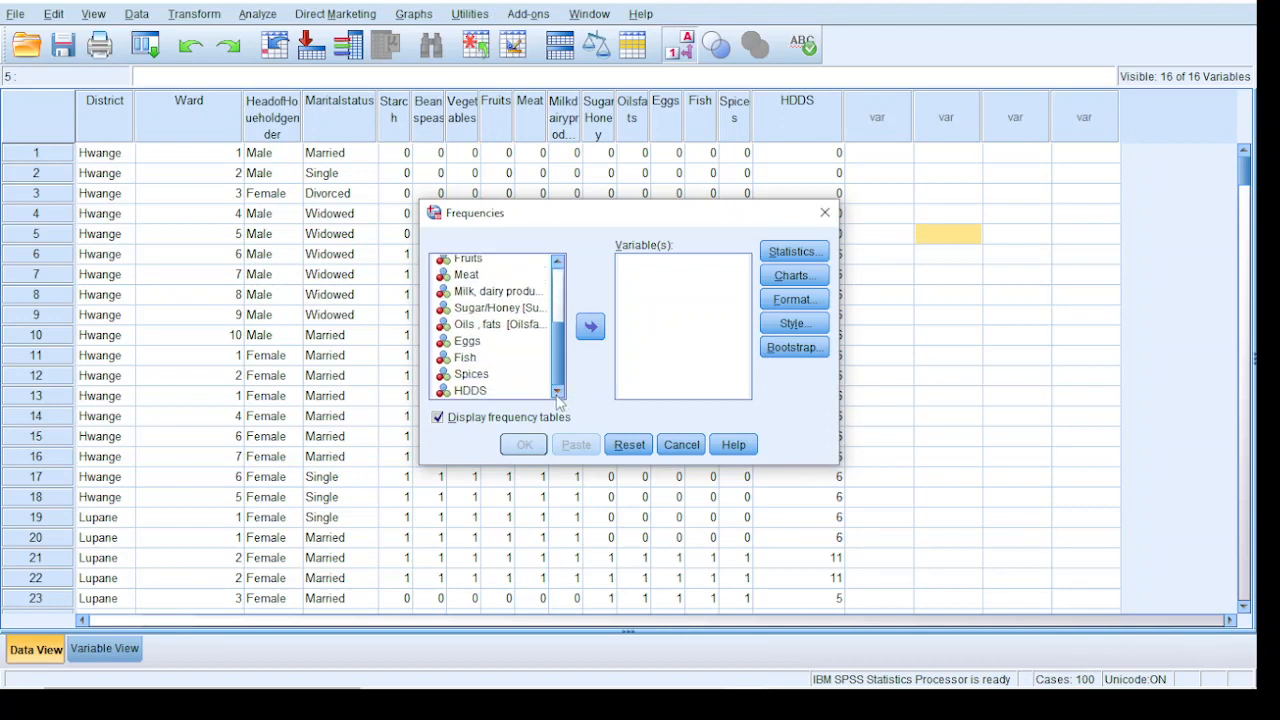
{"action": "left_click", "coordinate": [485, 394]}
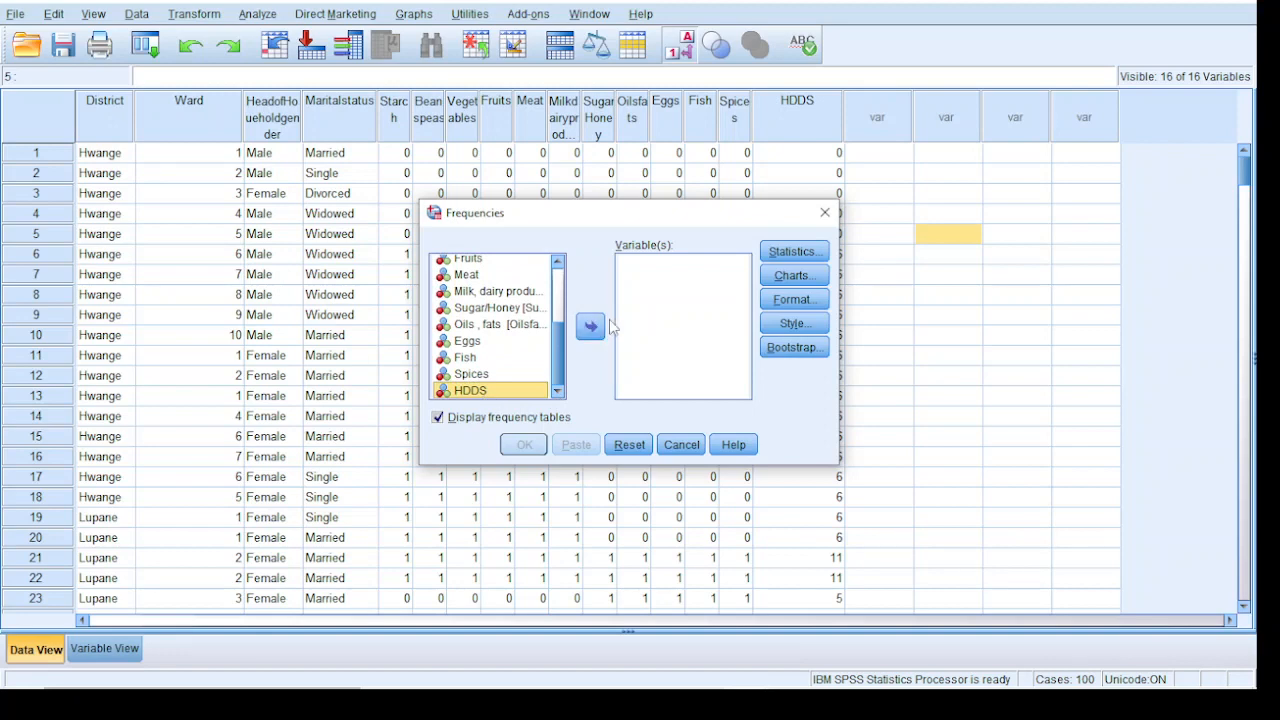
{"action": "left_click", "coordinate": [597, 328]}
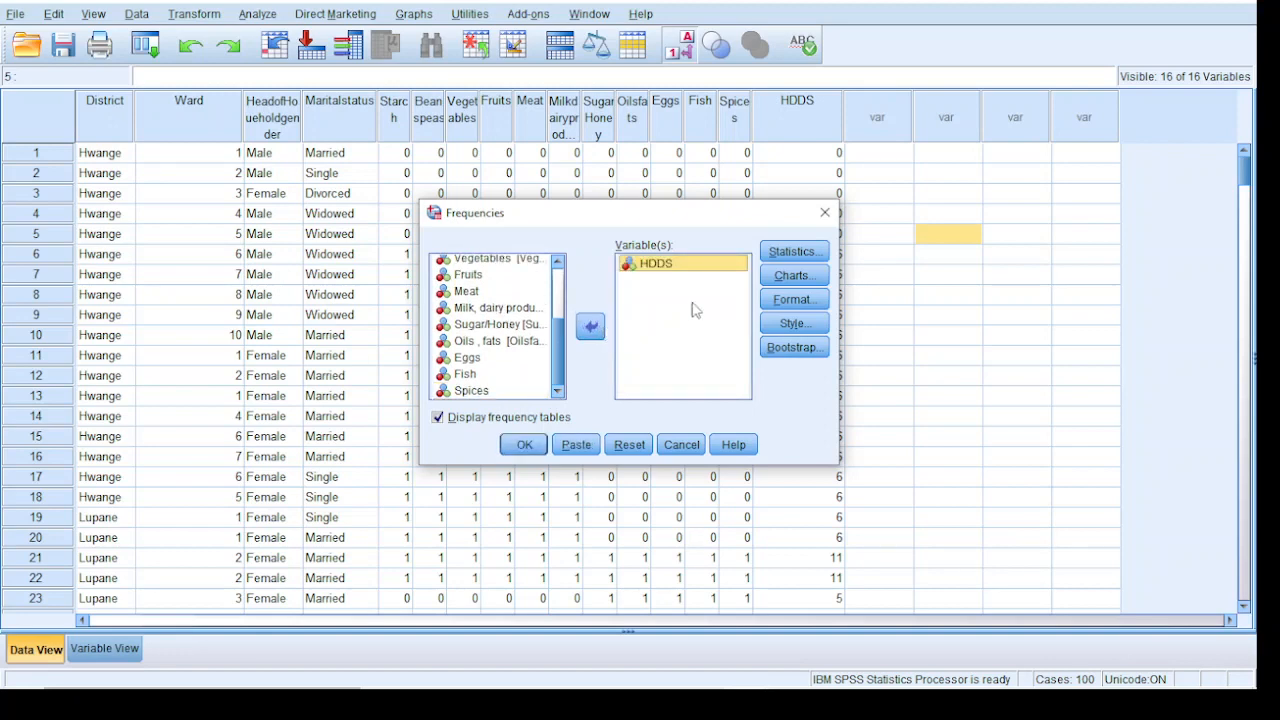
Request the mean, quartiles, skewness, minimum and maximum for HDDS, and run the Frequencies analysis
{"action": "left_click", "coordinate": [816, 254]}
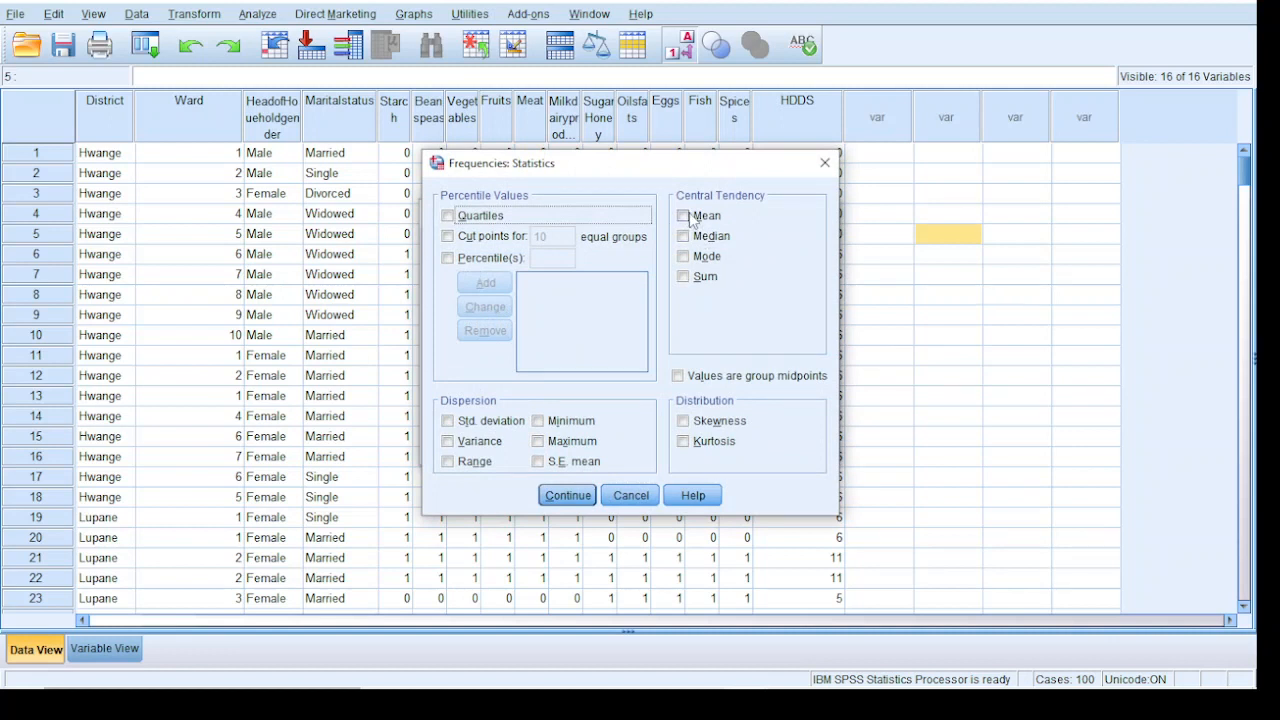
{"action": "left_click", "coordinate": [689, 217]}
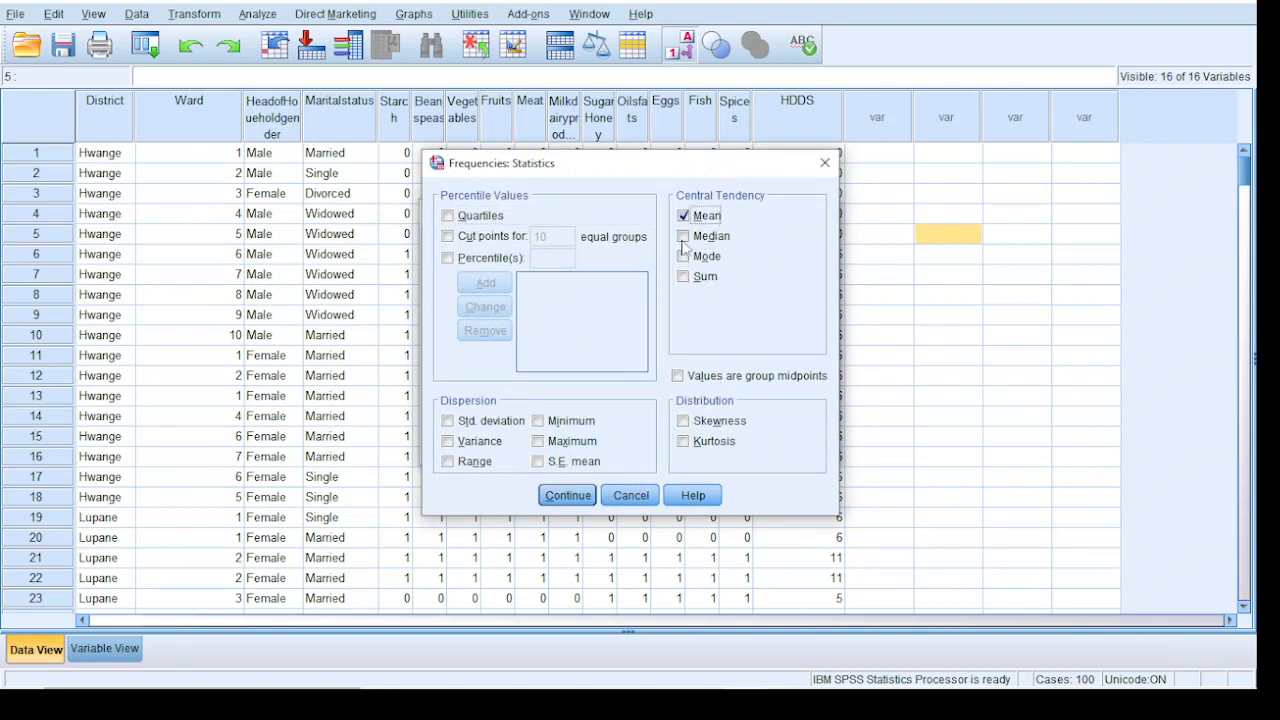
{"action": "left_click", "coordinate": [448, 216]}
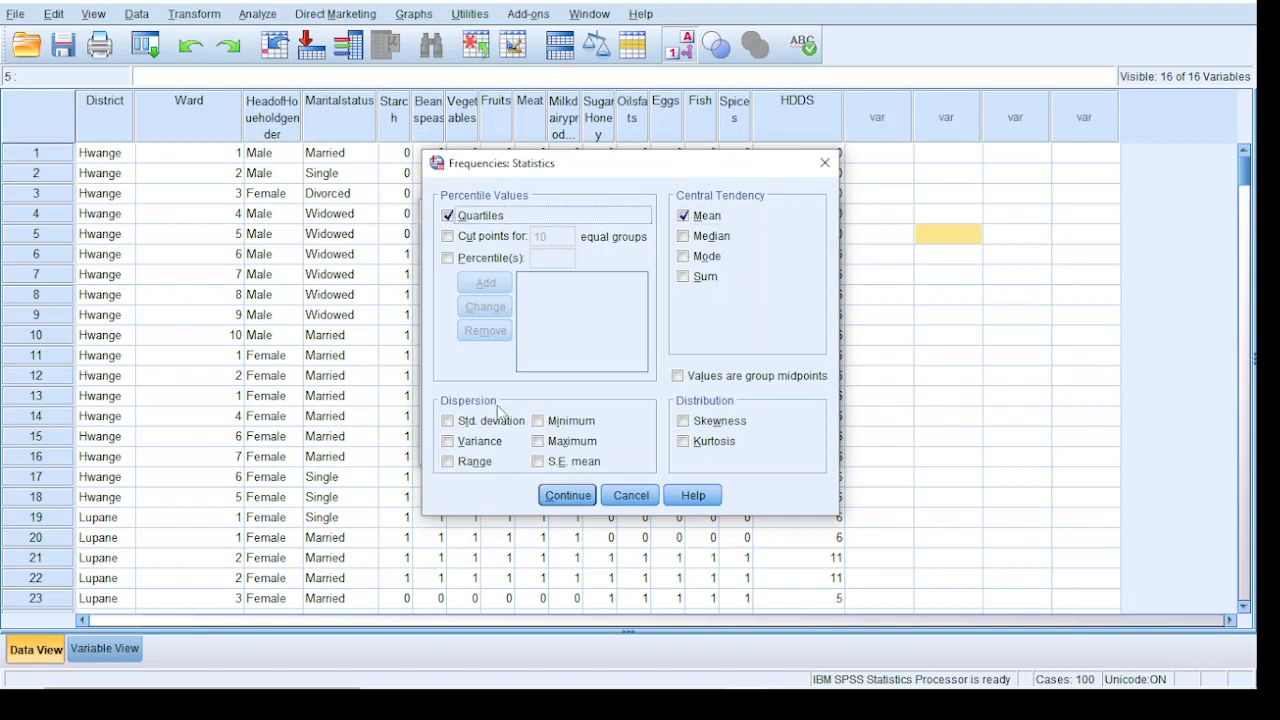
{"action": "left_click", "coordinate": [702, 421]}
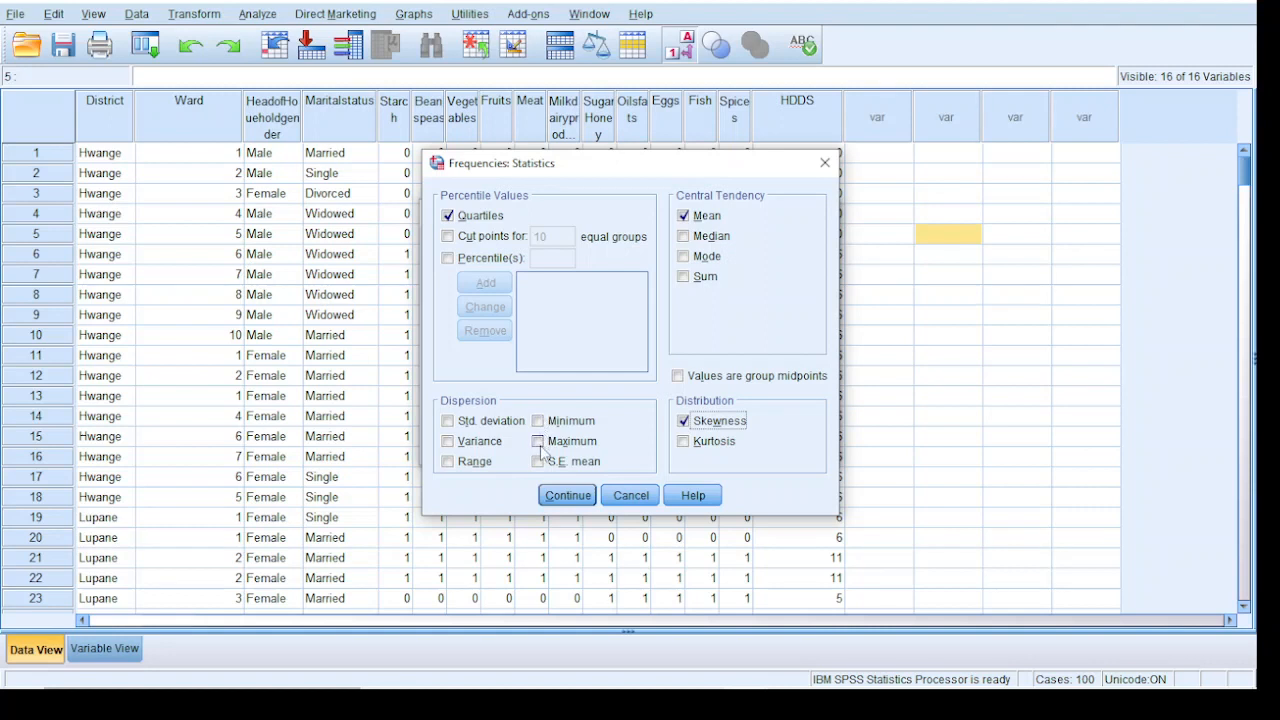
{"action": "left_click", "coordinate": [538, 442]}
{"action": "left_click", "coordinate": [540, 424]}
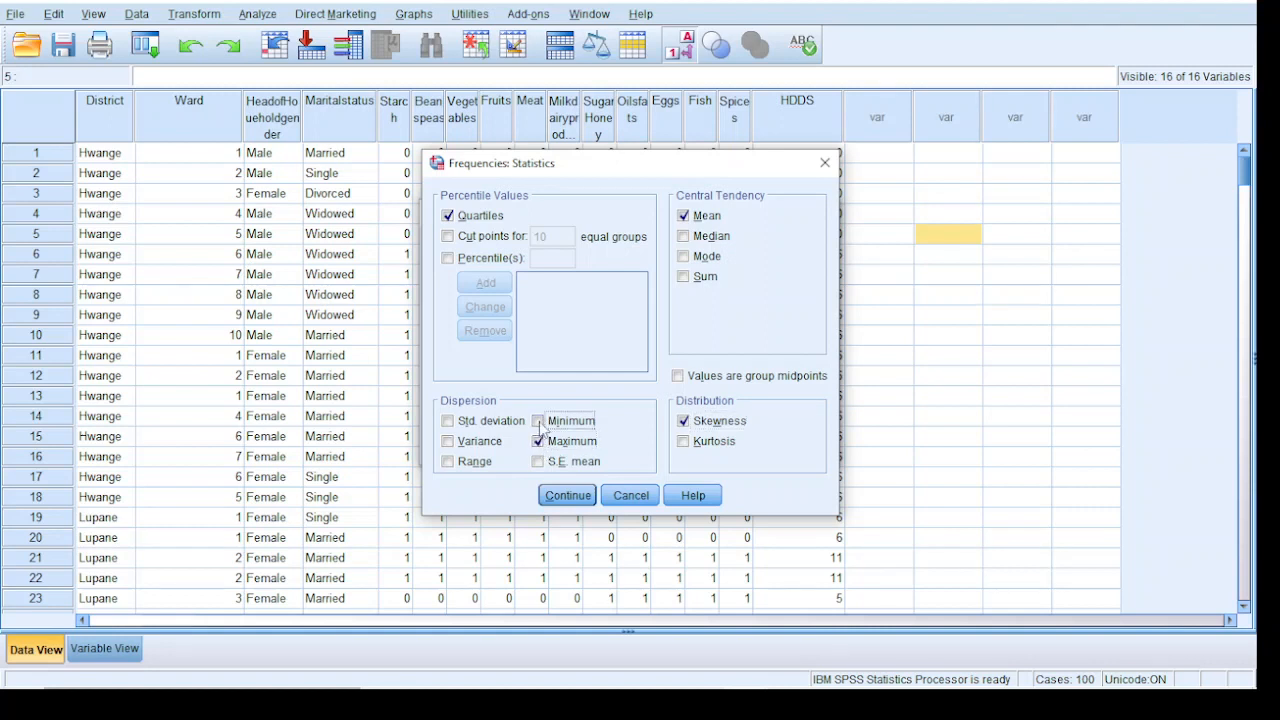
{"action": "left_click", "coordinate": [567, 496]}
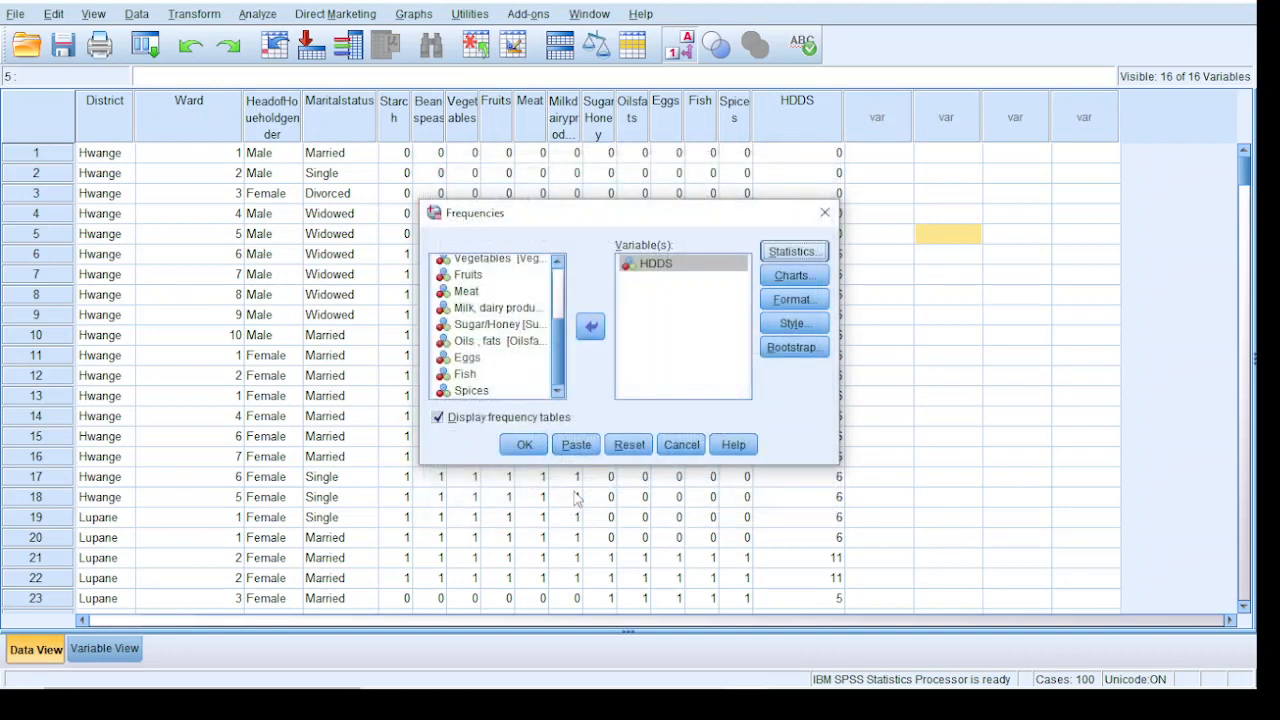
{"action": "left_click", "coordinate": [522, 443]}
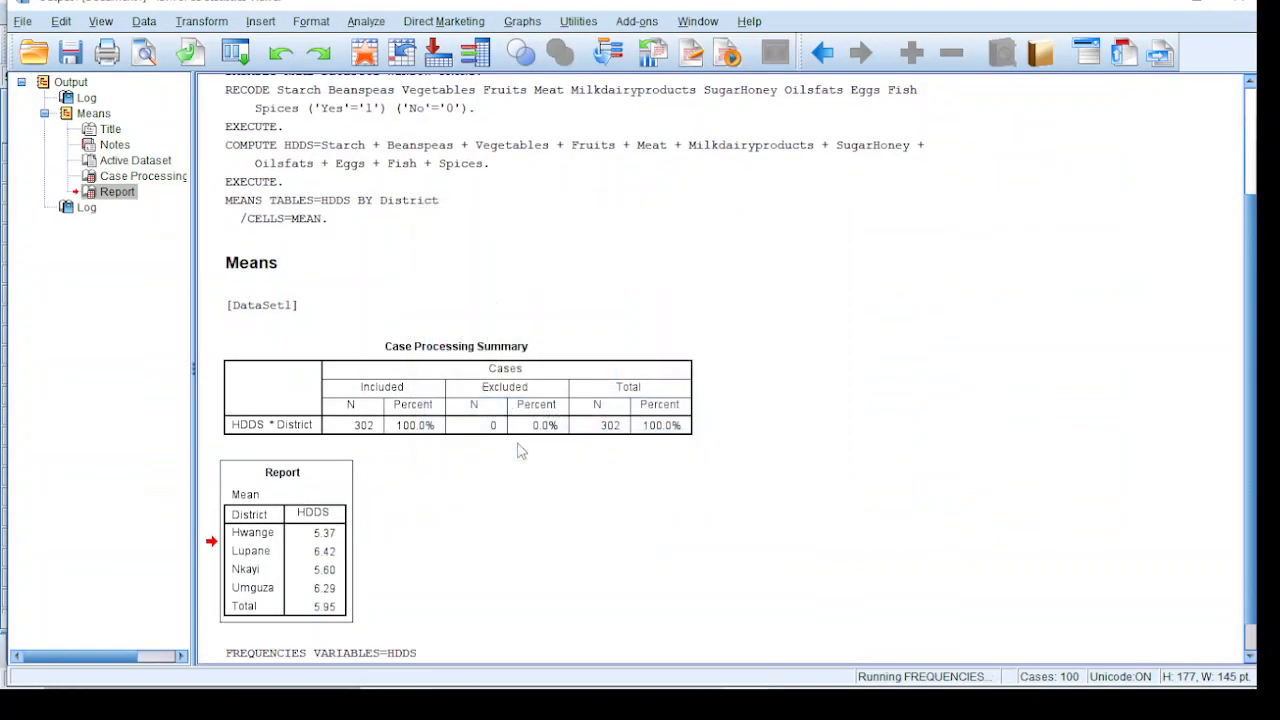
Copy the HDDS frequency table from the Frequencies output
{"action": "scroll", "coordinate": [538, 300], "scroll_direction": "down", "scroll_amount": 1}
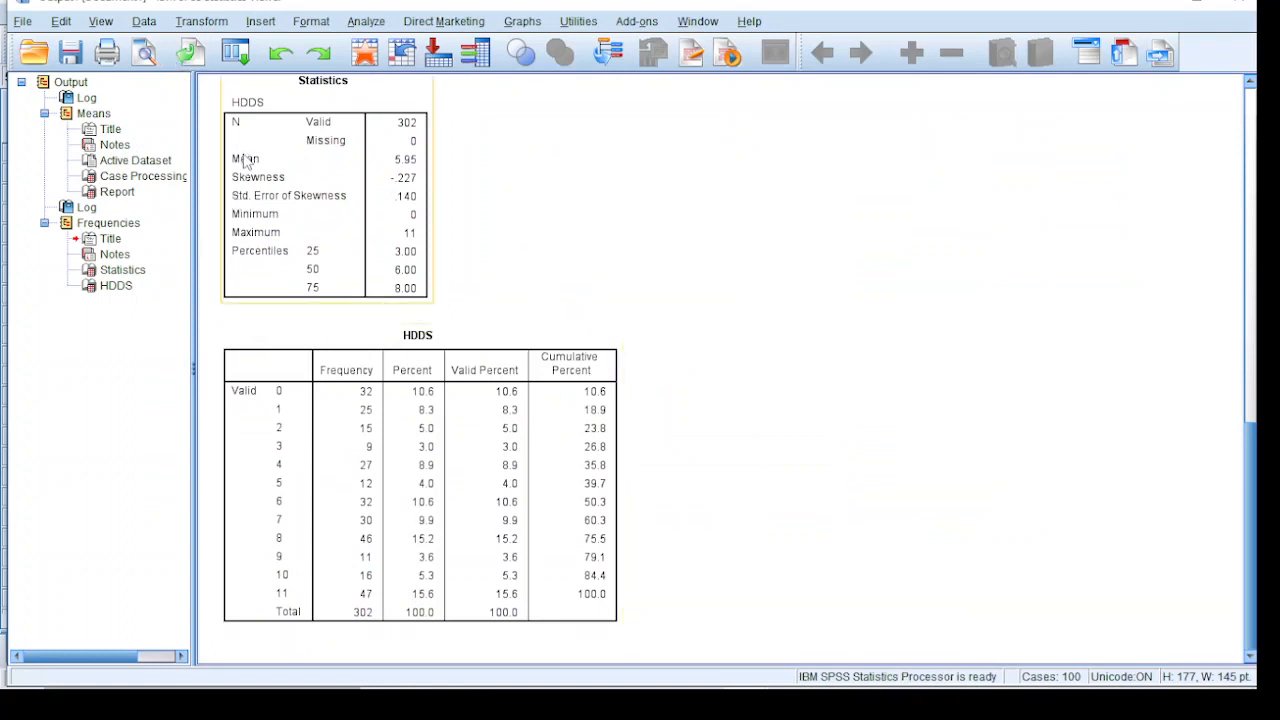
{"action": "left_click", "coordinate": [412, 162]}
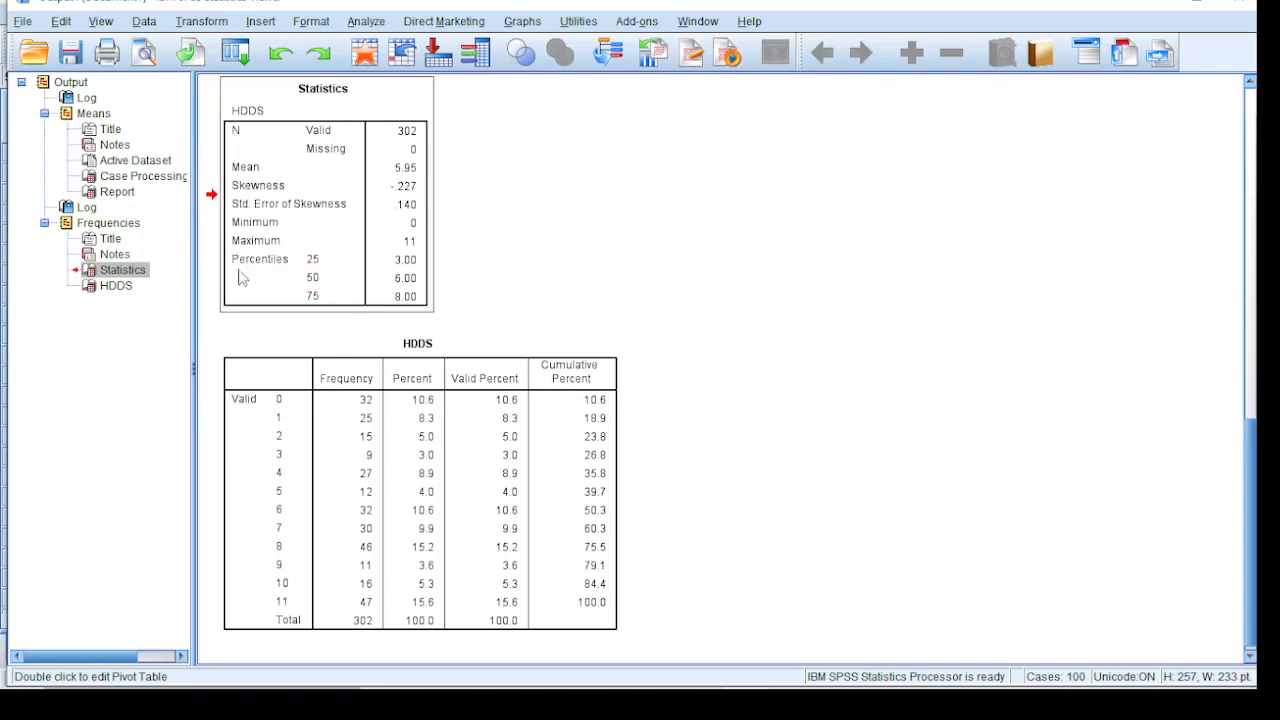
{"action": "left_click", "coordinate": [445, 390]}
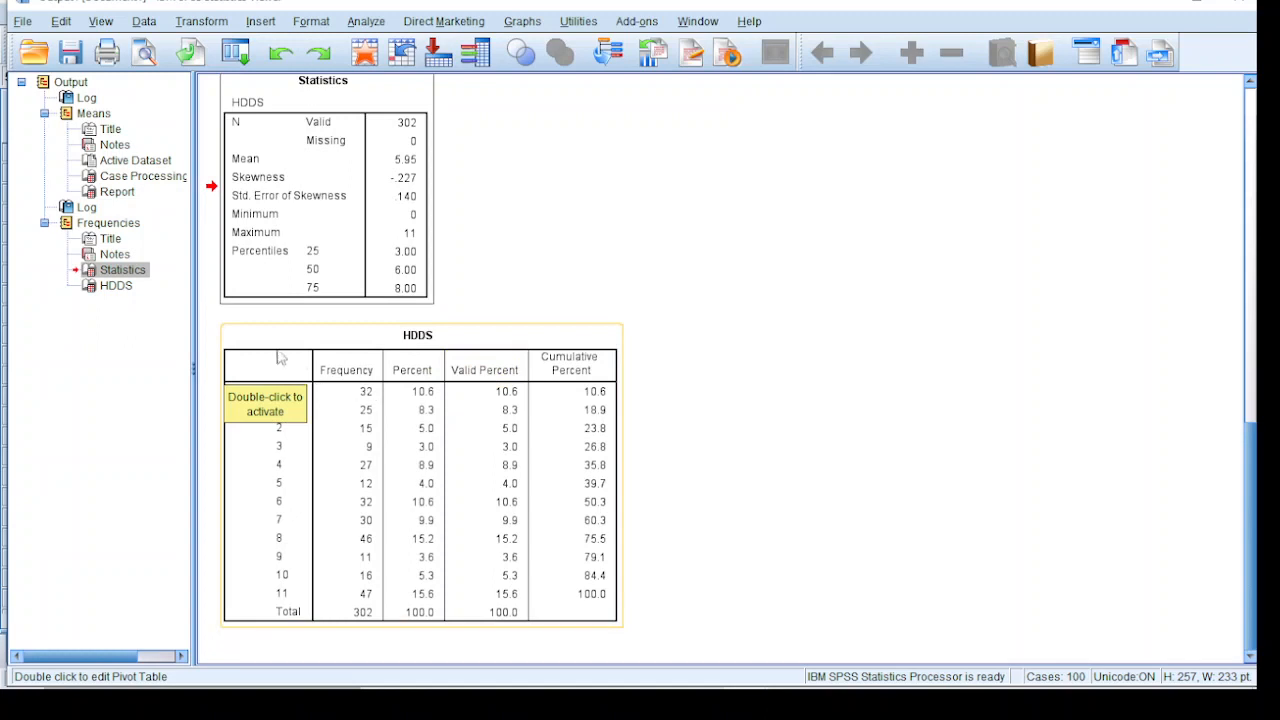
{"action": "left_click", "coordinate": [370, 478]}
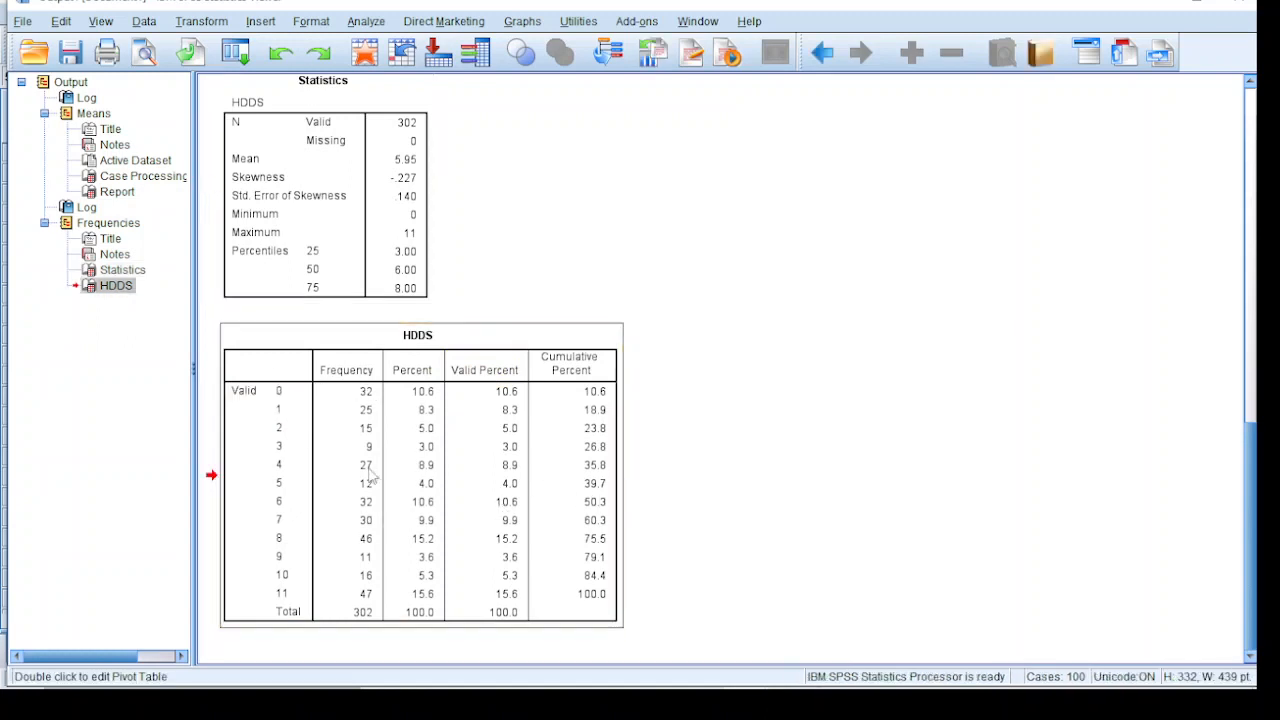
{"action": "right_click", "coordinate": [370, 478]}
{"action": "left_click", "coordinate": [408, 506]}
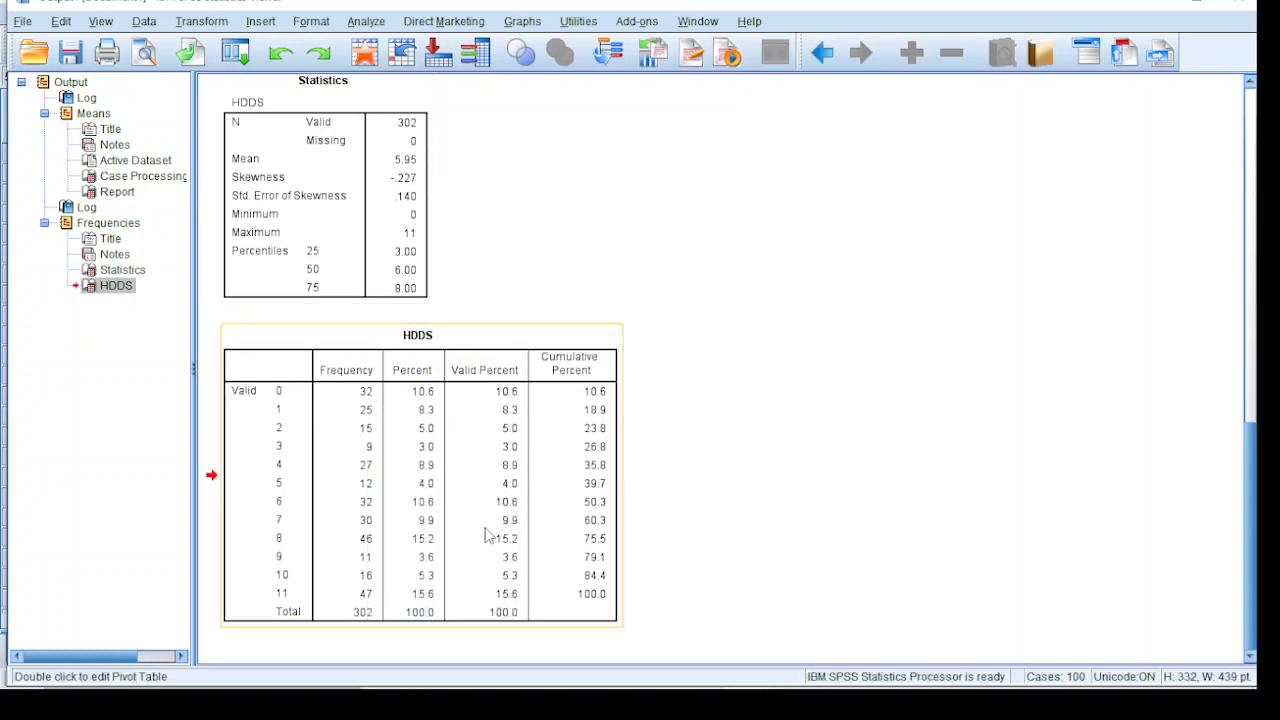
Switch to Excel and paste the HDDS frequency table into Sheet1 at cell C20, keeping its source formatting
{"action": "mouse_move", "coordinate": [306, 694]}
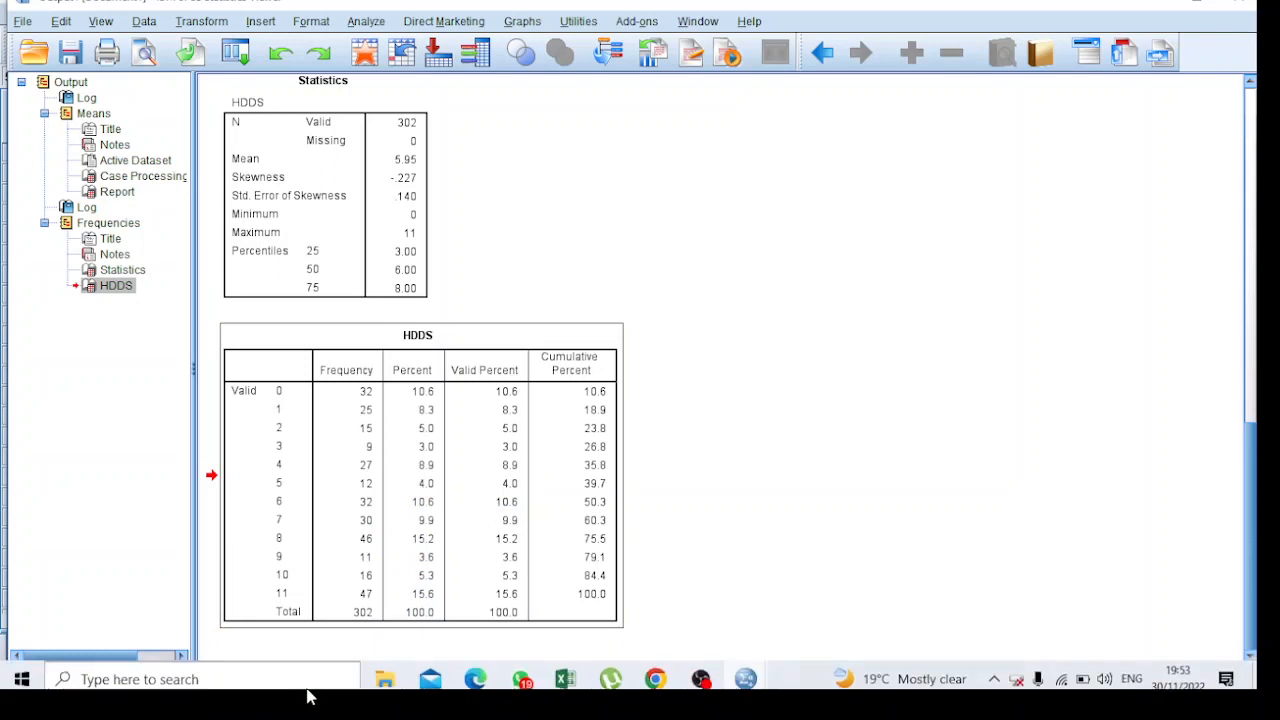
{"action": "left_click", "coordinate": [572, 680]}
{"action": "scroll", "coordinate": [175, 421], "scroll_direction": "down", "scroll_amount": 7}
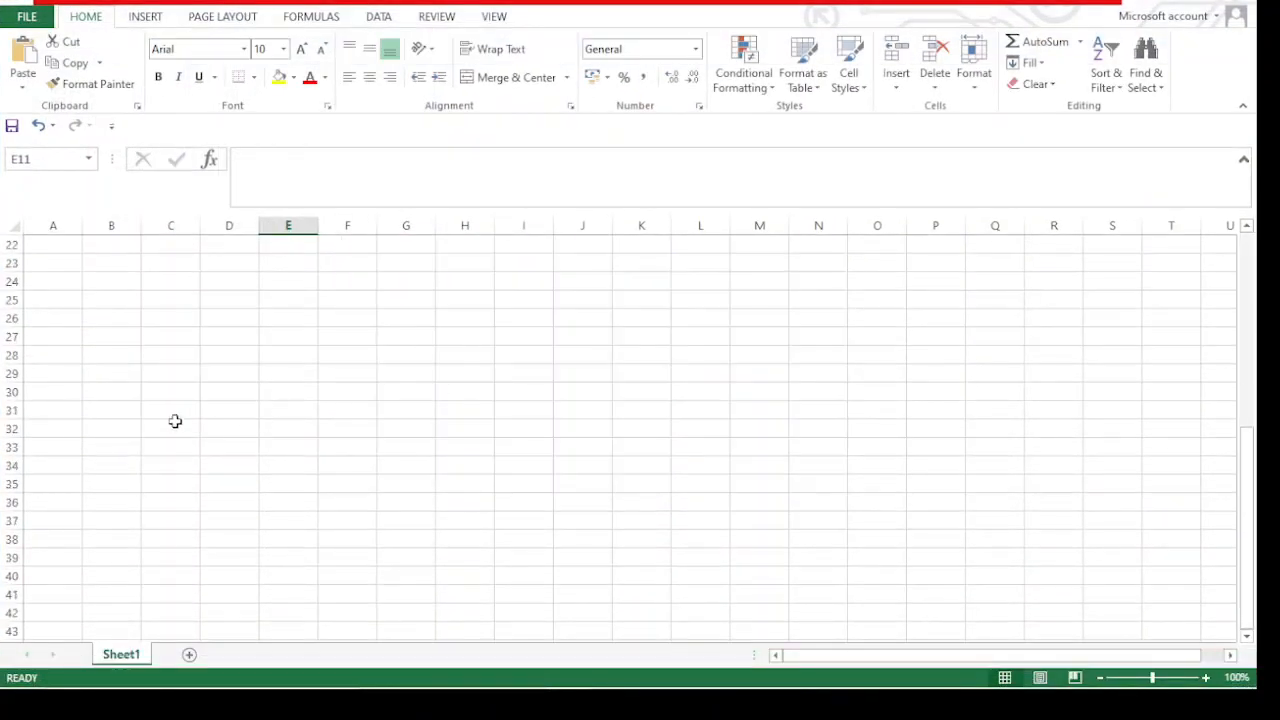
{"action": "scroll", "coordinate": [223, 386], "scroll_direction": "up", "scroll_amount": 3}
{"action": "left_click", "coordinate": [182, 375]}
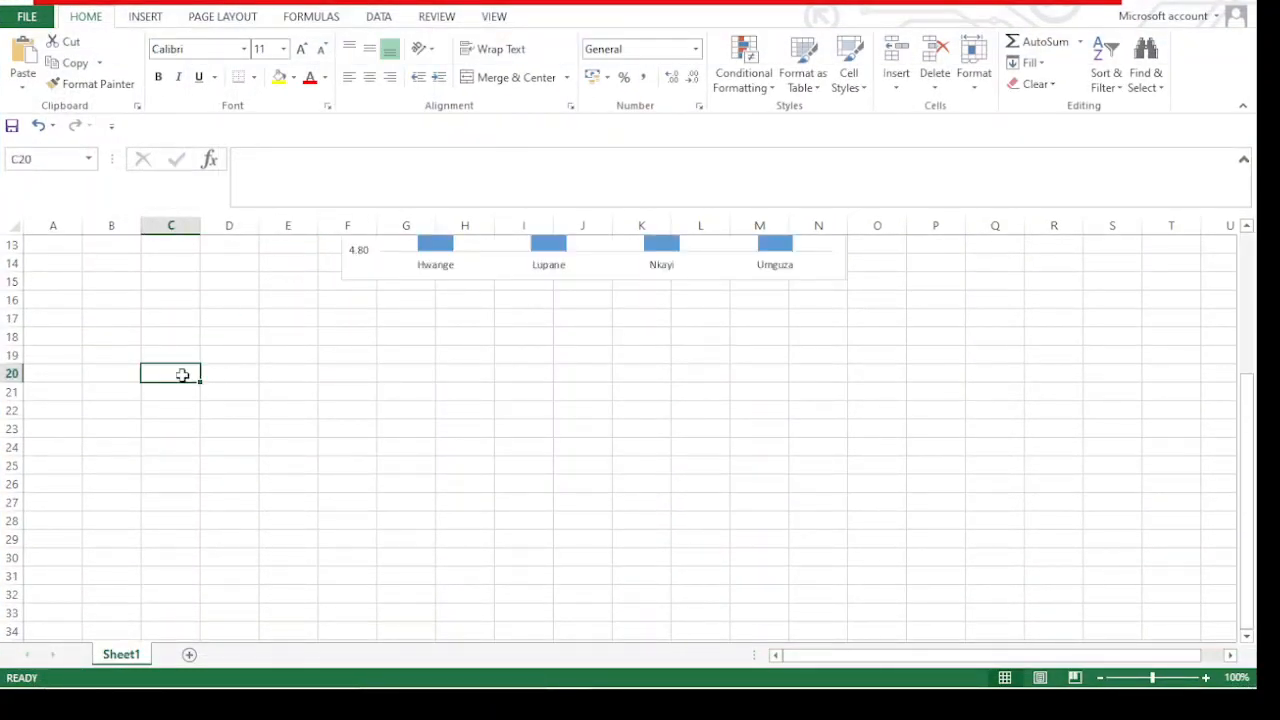
{"action": "right_click", "coordinate": [182, 375]}
{"action": "left_click", "coordinate": [247, 83]}
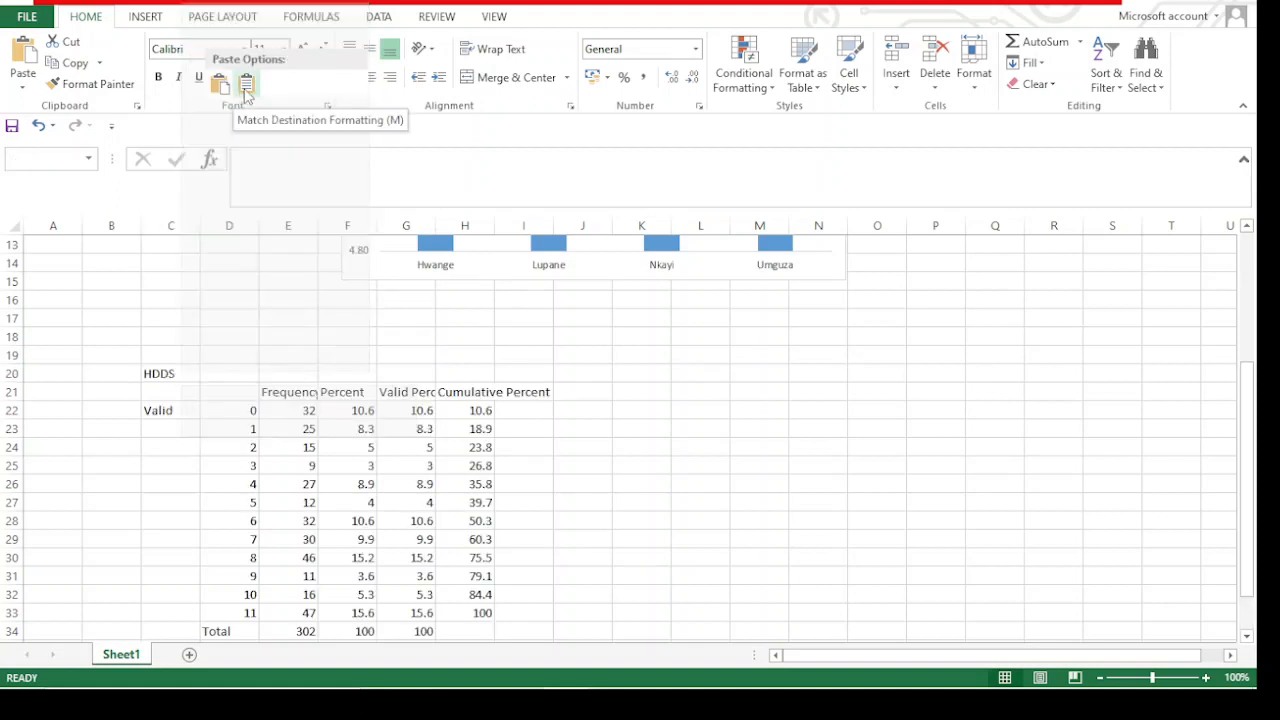
{"action": "left_click", "coordinate": [220, 84]}
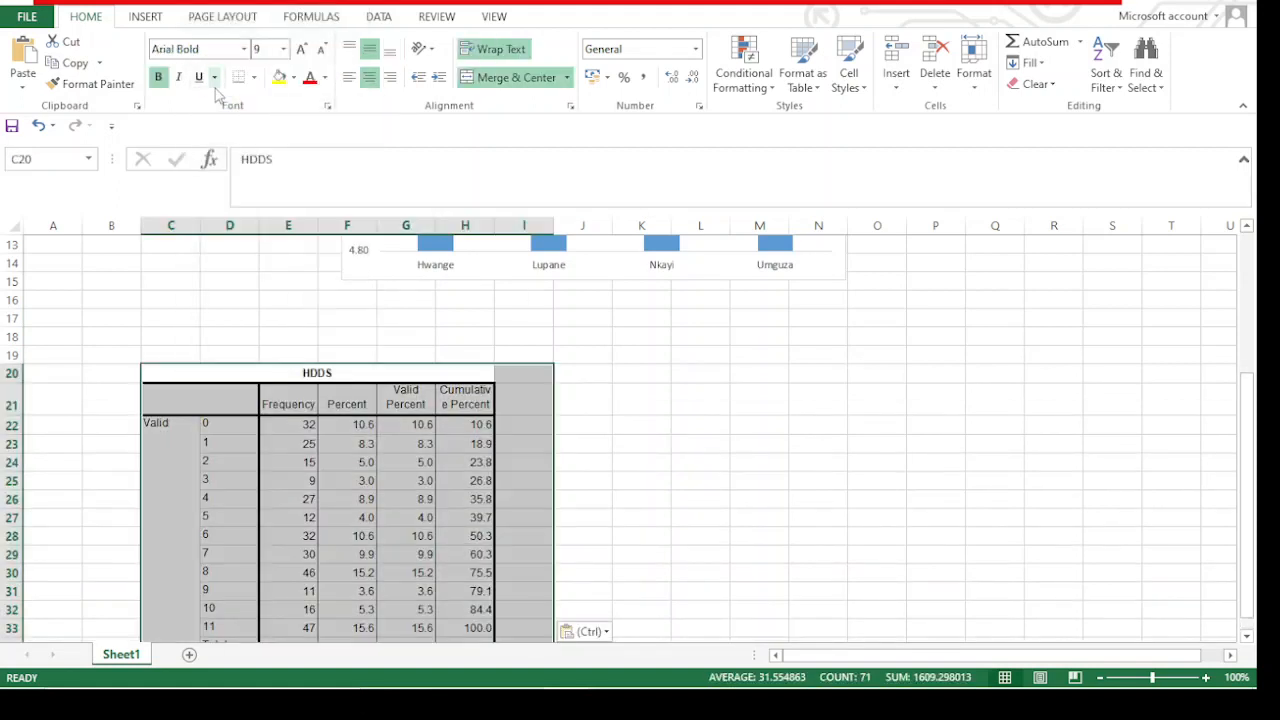
{"action": "scroll", "coordinate": [640, 440], "scroll_direction": "down", "scroll_amount": 7}
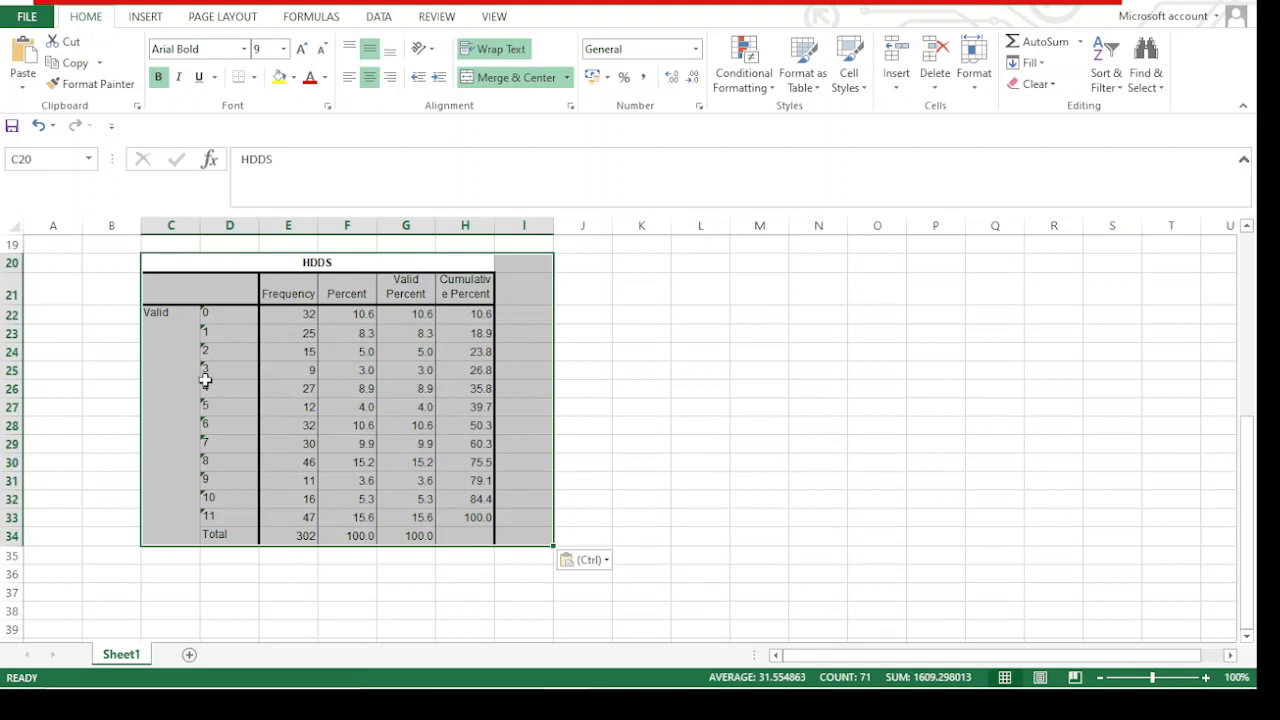
Collapse the ribbon and the formula bar and enlarge the worksheet to 175% around the HDDS frequency table
{"action": "left_click", "coordinate": [1243, 106]}
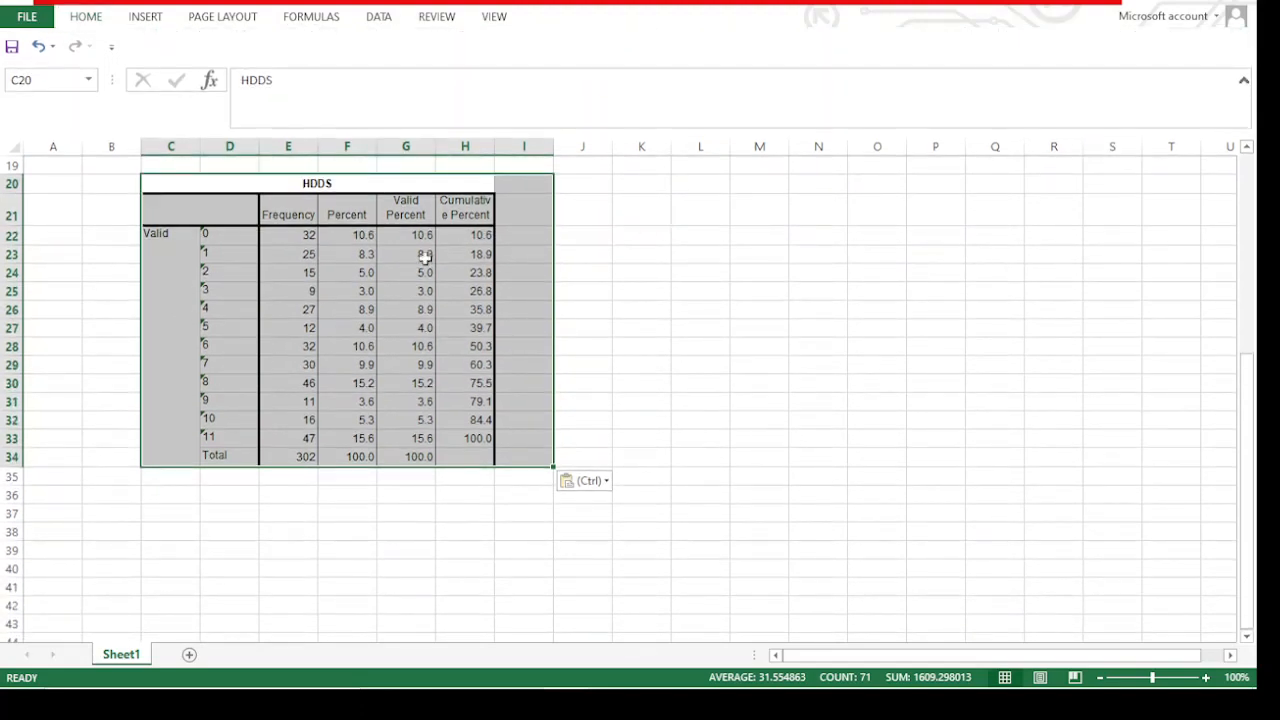
{"action": "left_click", "coordinate": [675, 257]}
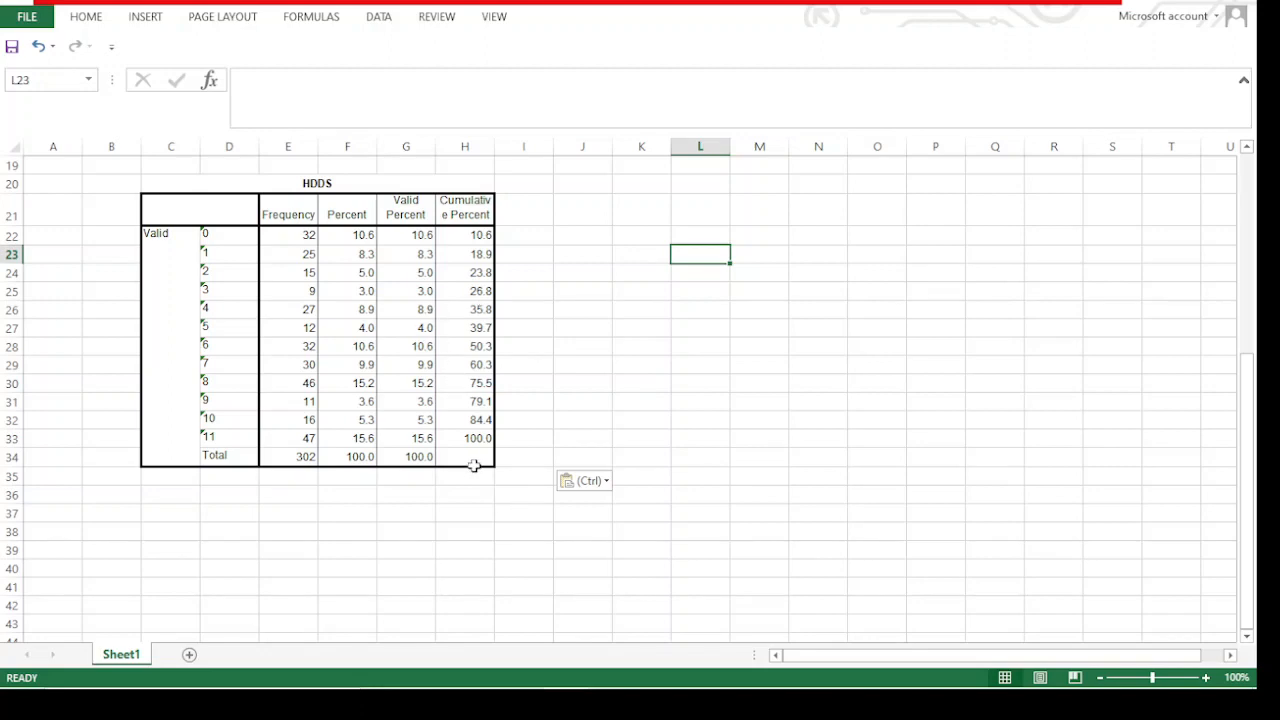
{"action": "scroll", "coordinate": [522, 446], "scroll_direction": "up", "scroll_amount": 3}
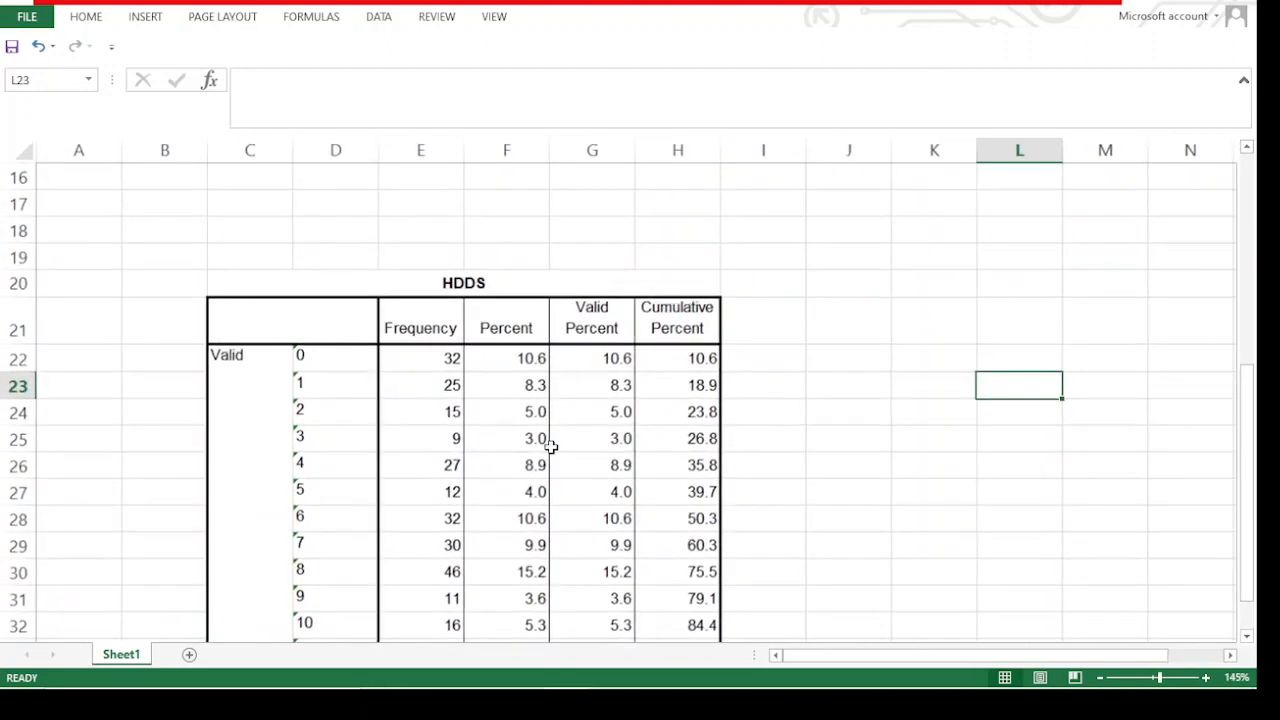
{"action": "scroll", "coordinate": [611, 447], "scroll_direction": "up", "scroll_amount": 2}
{"action": "scroll", "coordinate": [870, 422], "scroll_direction": "down", "scroll_amount": 2}
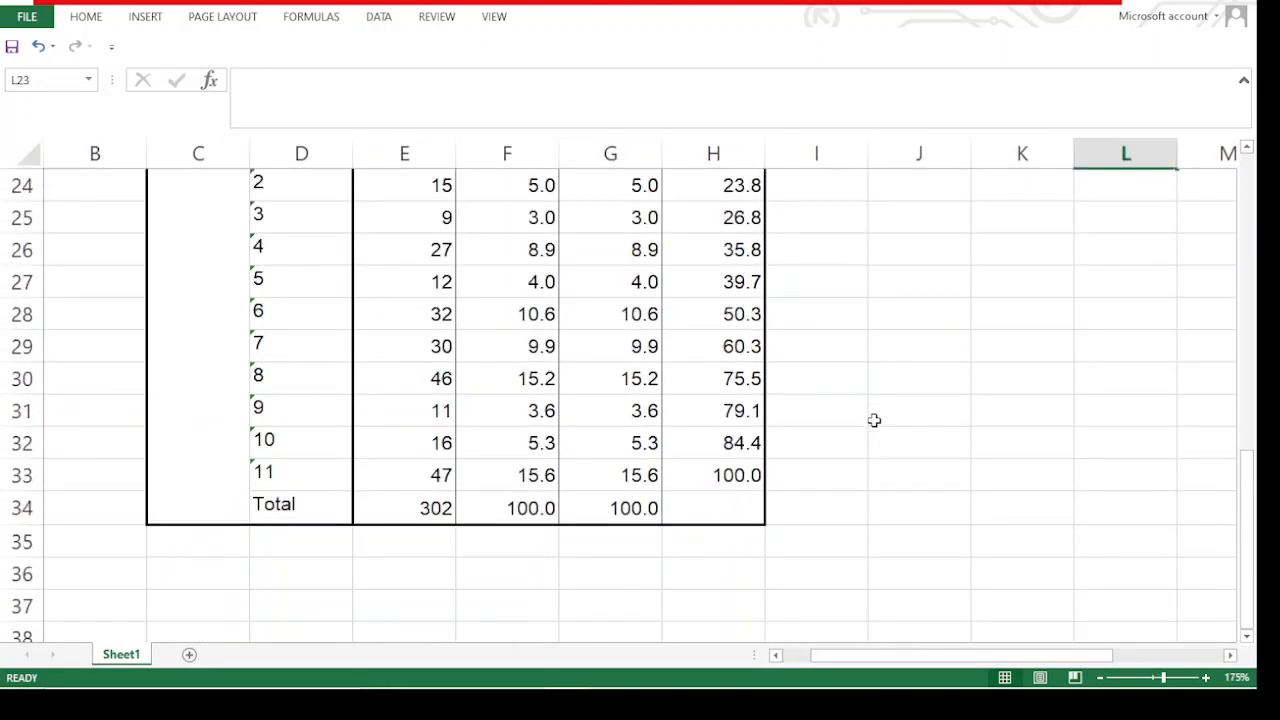
{"action": "scroll", "coordinate": [874, 420], "scroll_direction": "up", "scroll_amount": 1}
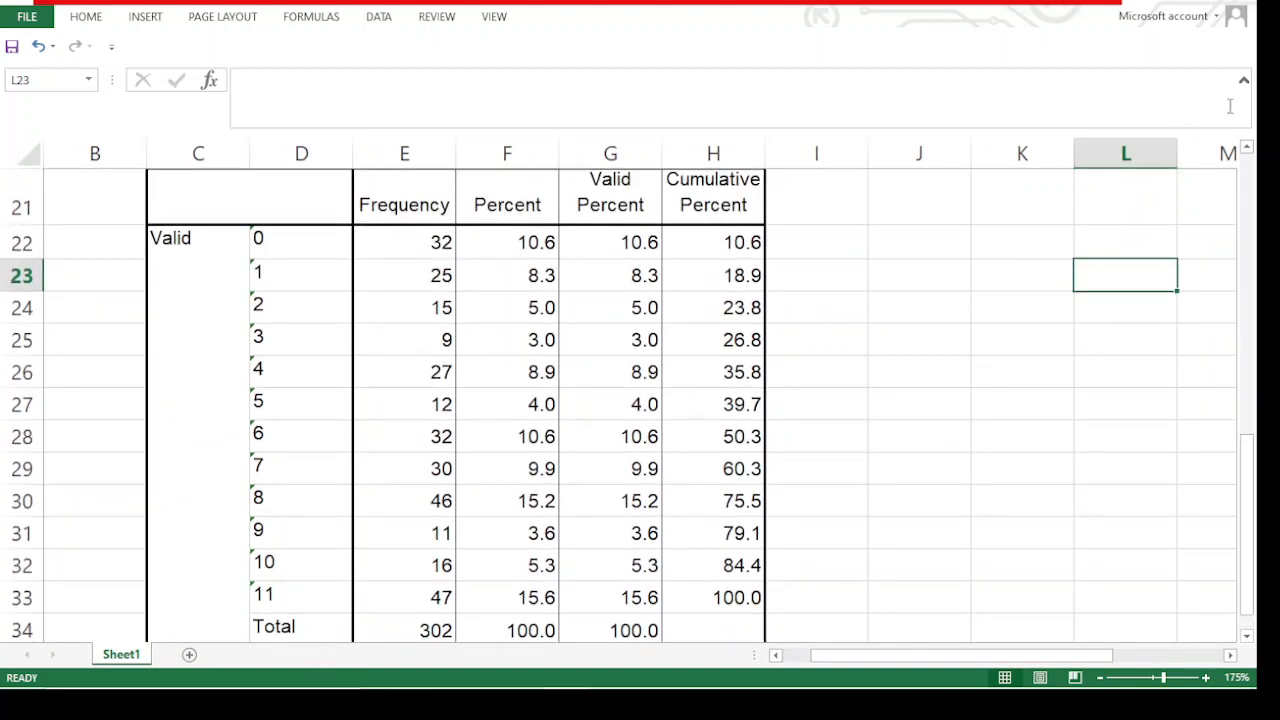
{"action": "left_click", "coordinate": [1245, 88]}
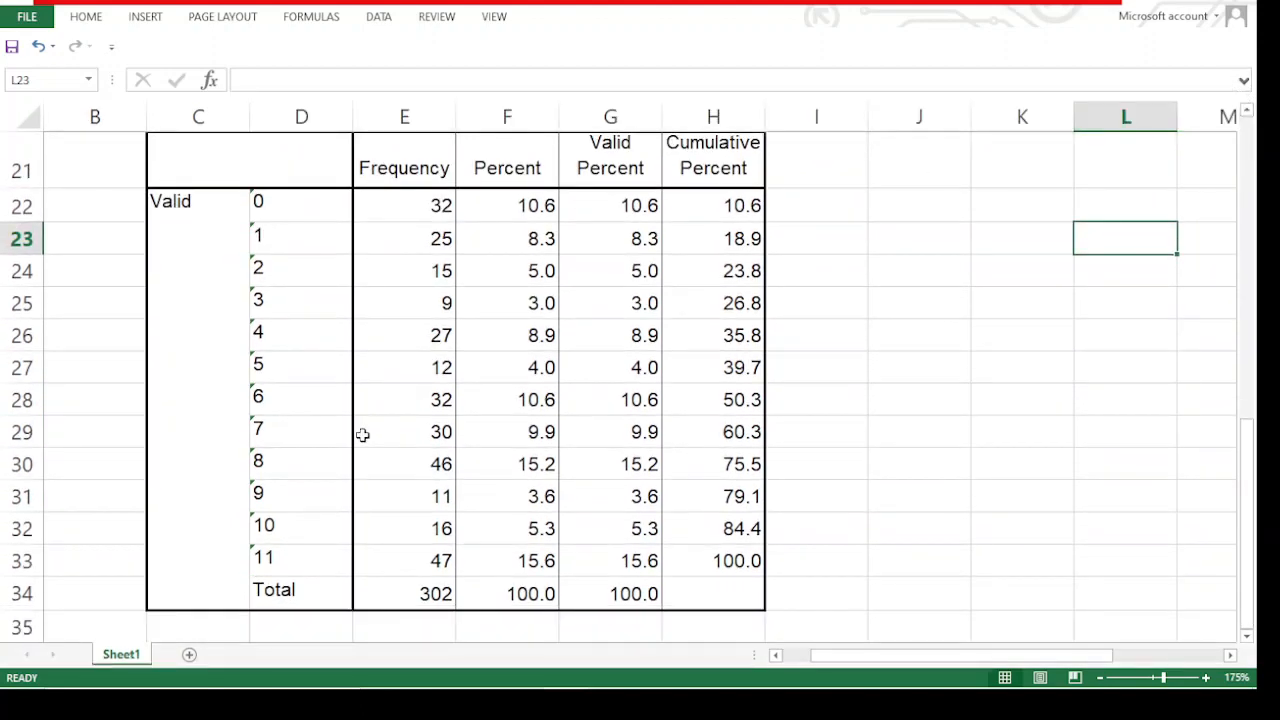
Examine the frequencies for HDDS scores 0 and 1 and the frequency total in the pasted table
{"action": "scroll", "coordinate": [371, 416], "scroll_direction": "up", "scroll_amount": 1}
{"action": "scroll", "coordinate": [371, 416], "scroll_direction": "down", "scroll_amount": 1}
{"action": "scroll", "coordinate": [375, 398], "scroll_direction": "up", "scroll_amount": 1}
{"action": "scroll", "coordinate": [375, 398], "scroll_direction": "down", "scroll_amount": 1}
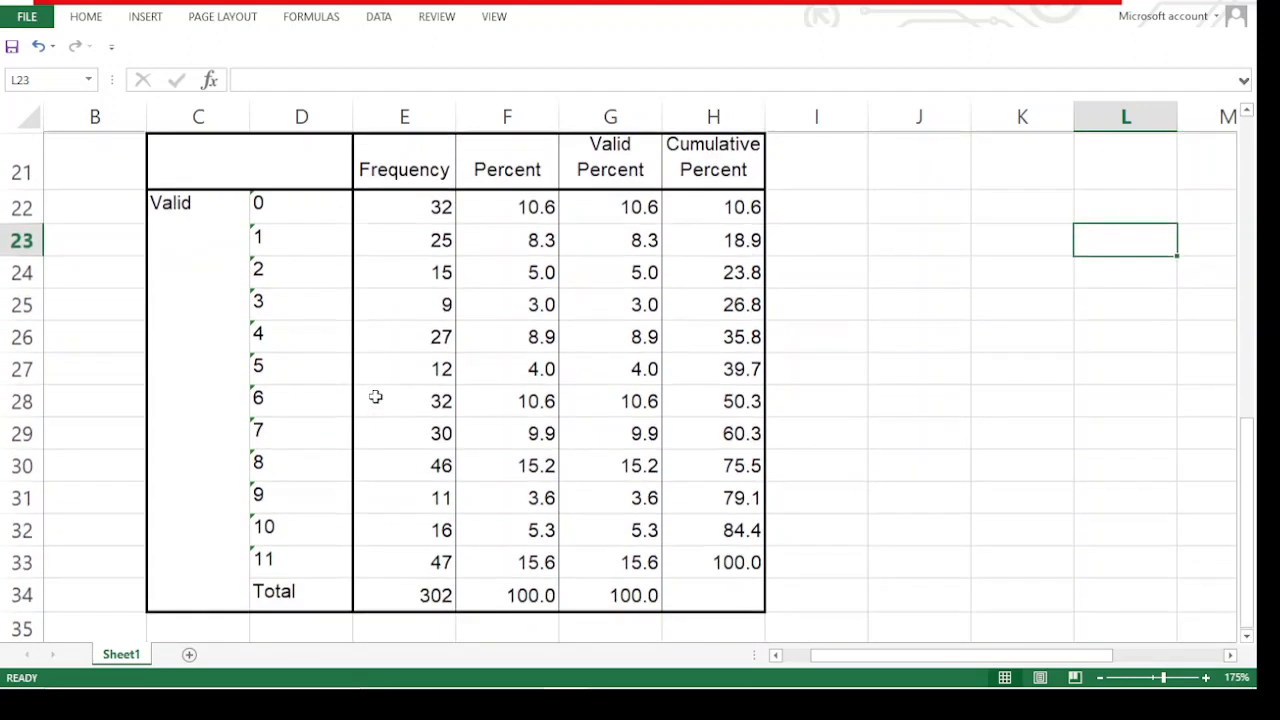
{"action": "left_click", "coordinate": [258, 201]}
{"action": "left_click", "coordinate": [399, 206]}
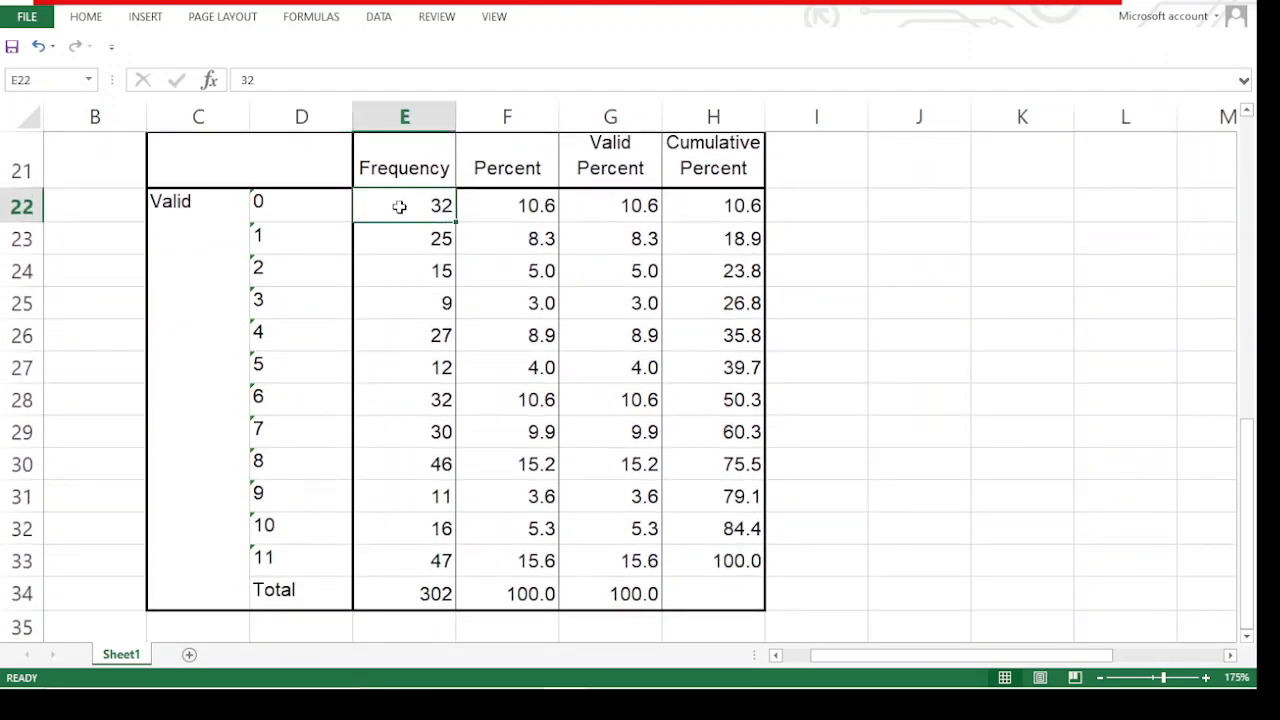
{"action": "left_click", "coordinate": [283, 242]}
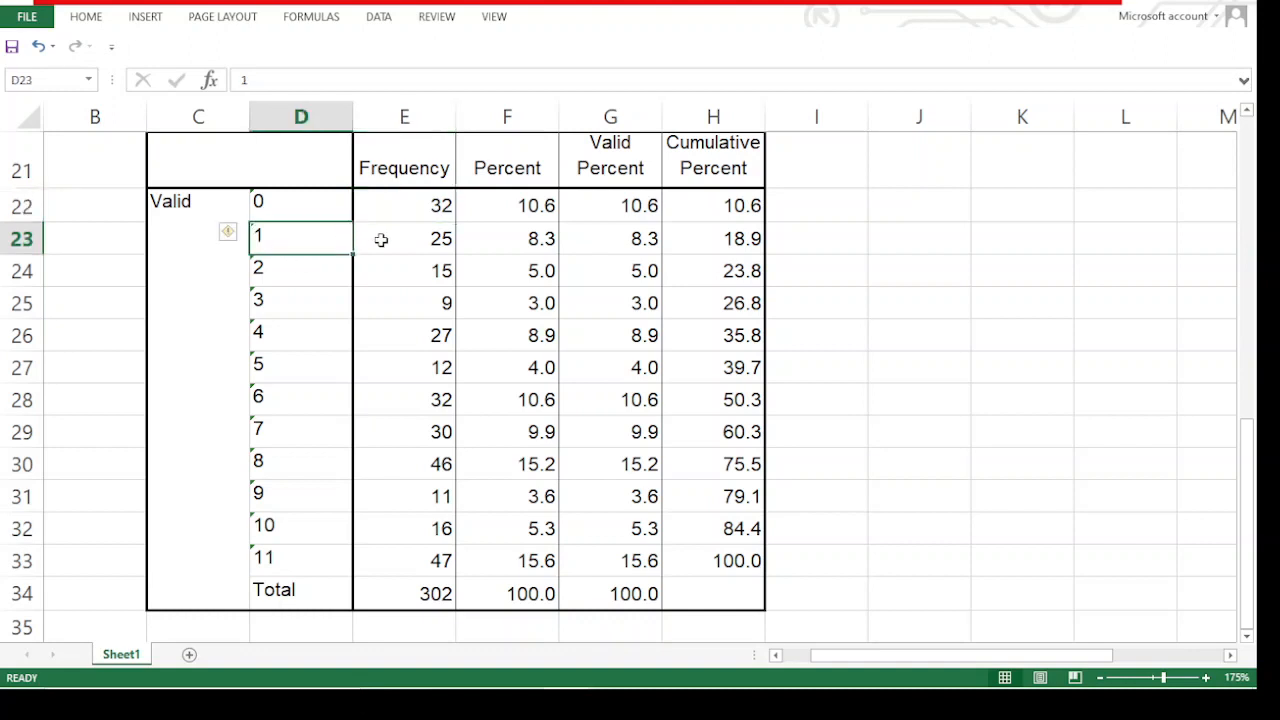
{"action": "left_click", "coordinate": [416, 240]}
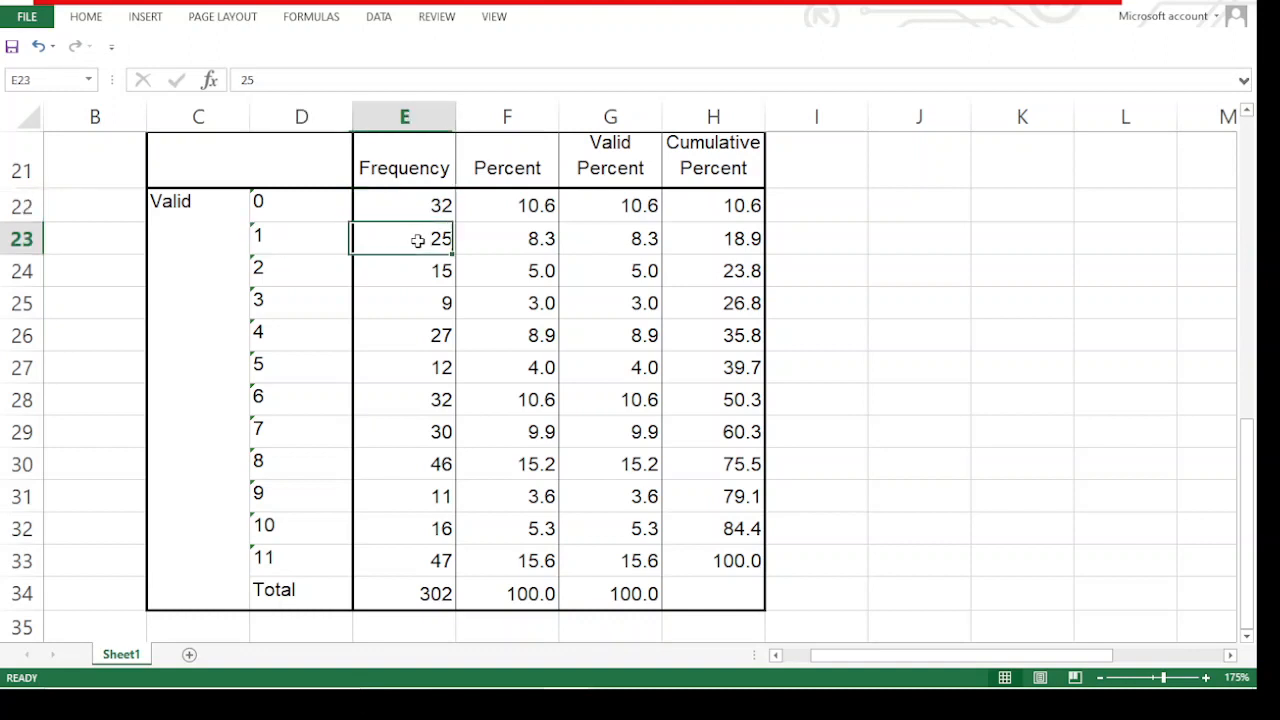
{"action": "left_click", "coordinate": [432, 595]}
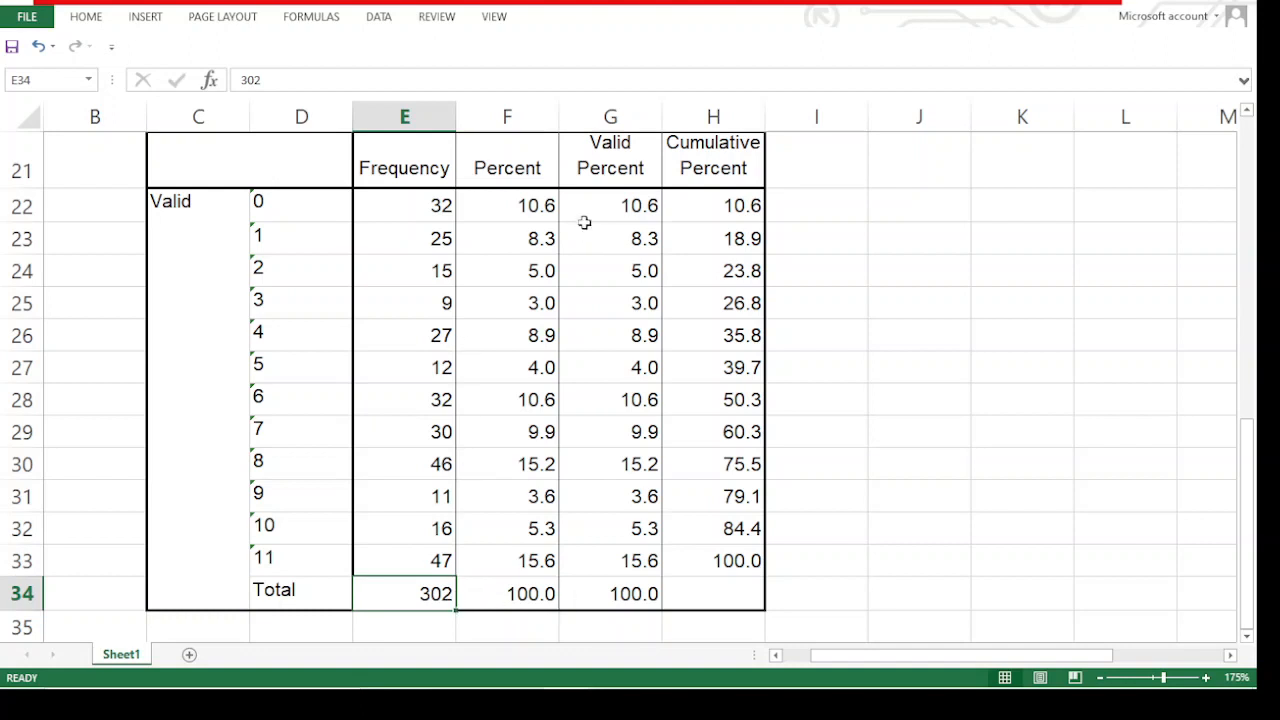
Compare the frequency and percent values for HDDS scores 0 and 1, row by row
{"action": "left_click", "coordinate": [256, 208]}
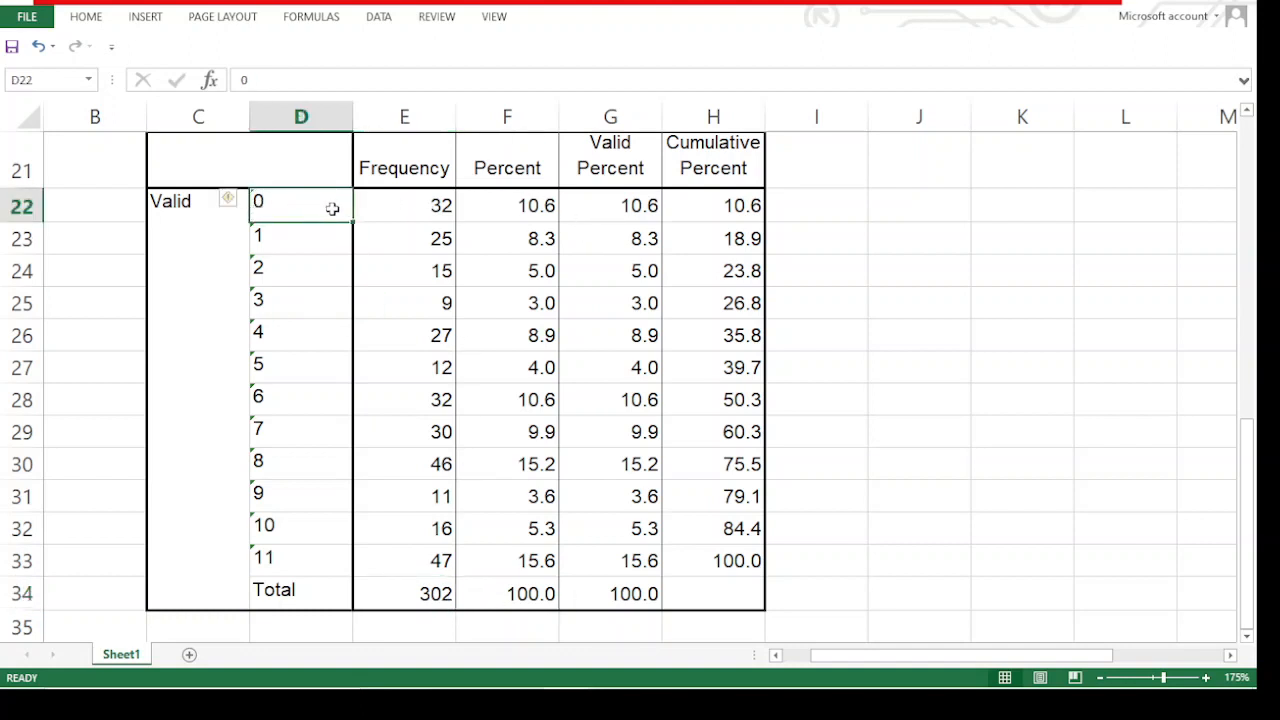
{"action": "left_click", "coordinate": [422, 207]}
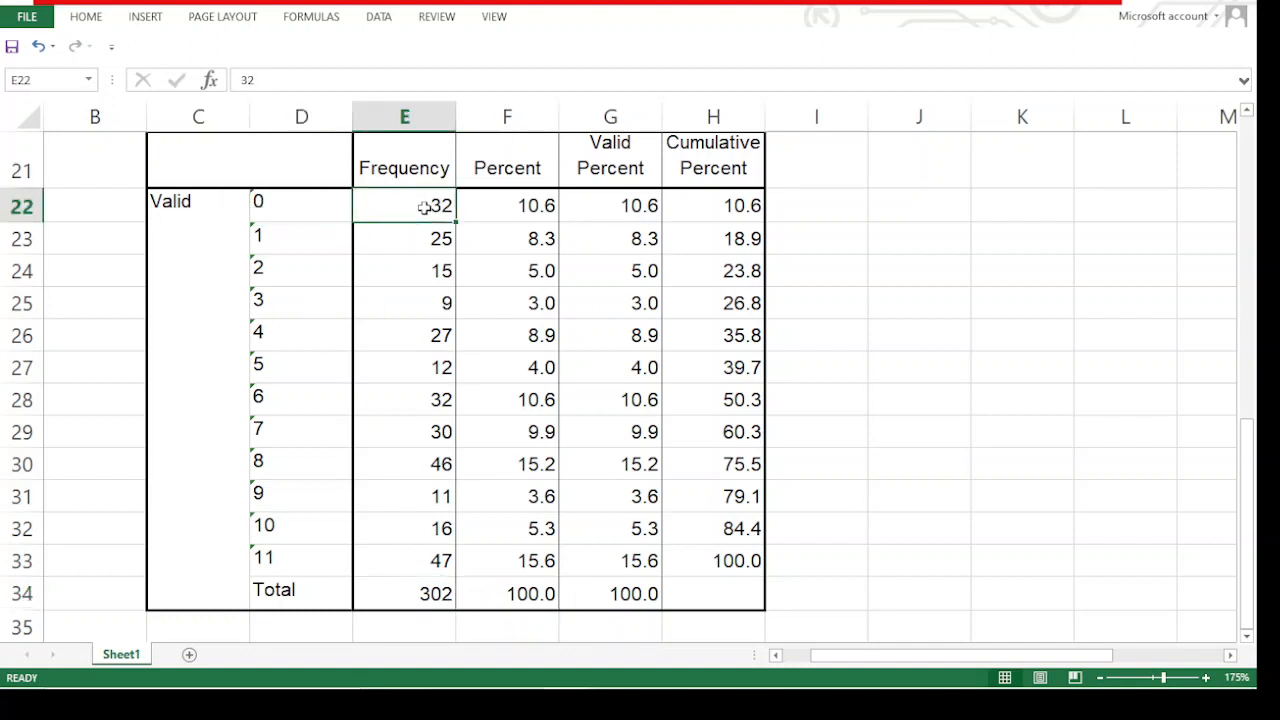
{"action": "left_click", "coordinate": [285, 211]}
{"action": "left_click", "coordinate": [424, 213]}
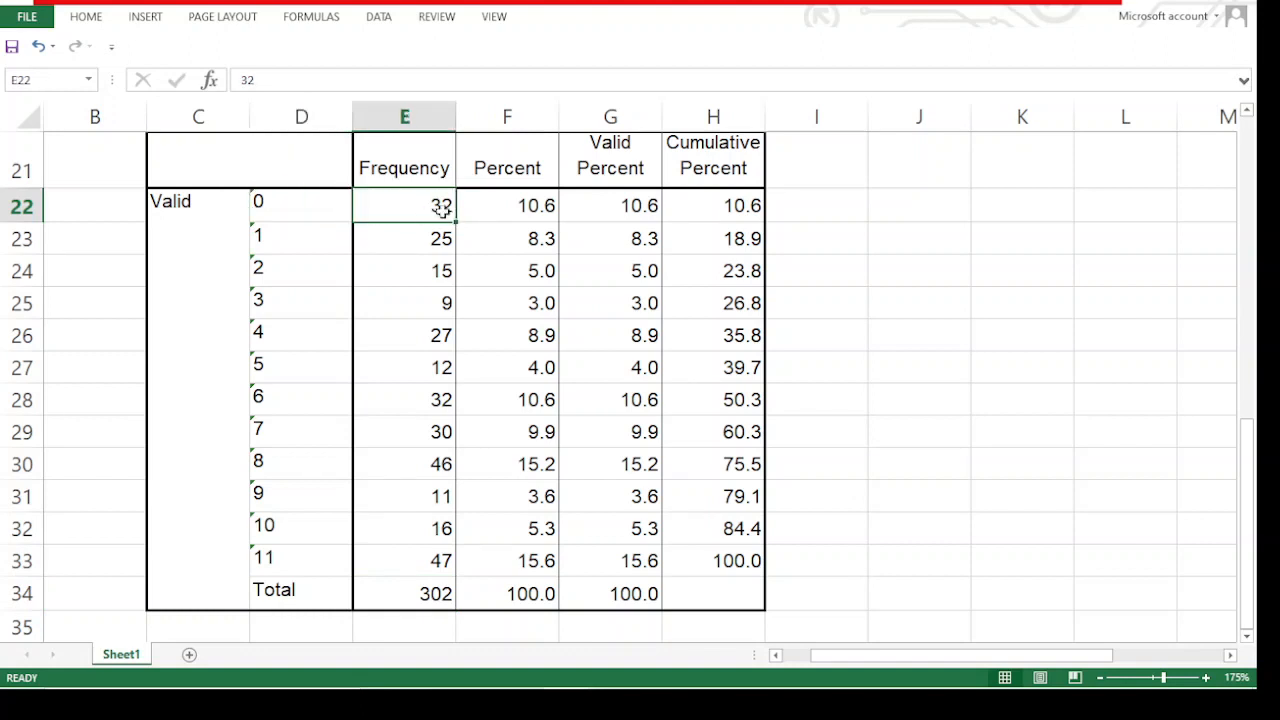
{"action": "left_click", "coordinate": [532, 207]}
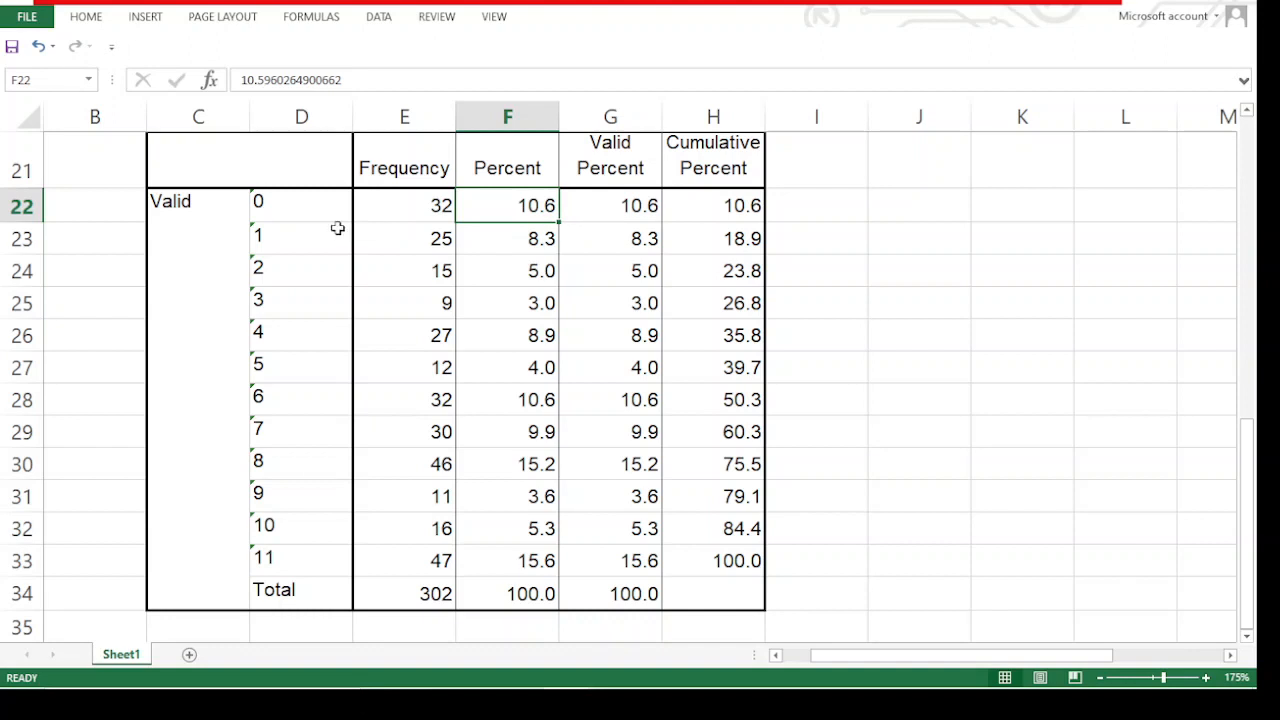
{"action": "left_click", "coordinate": [293, 231]}
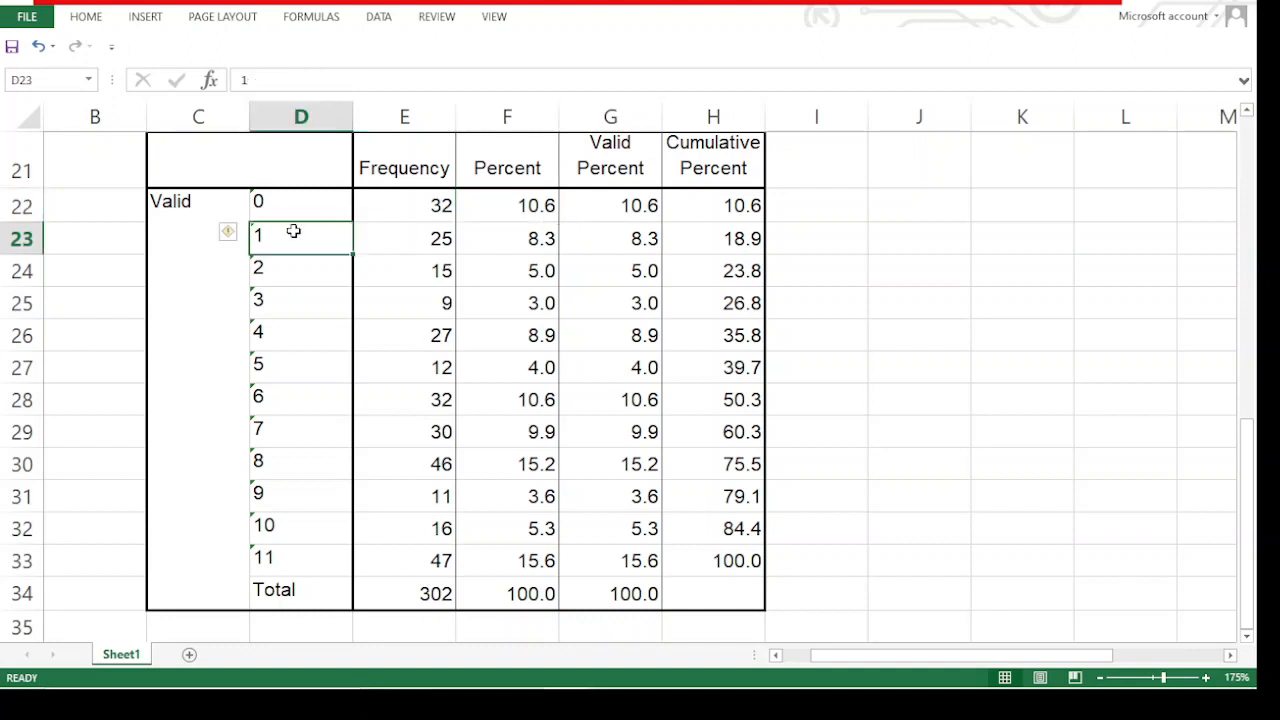
{"action": "left_click", "coordinate": [437, 240]}
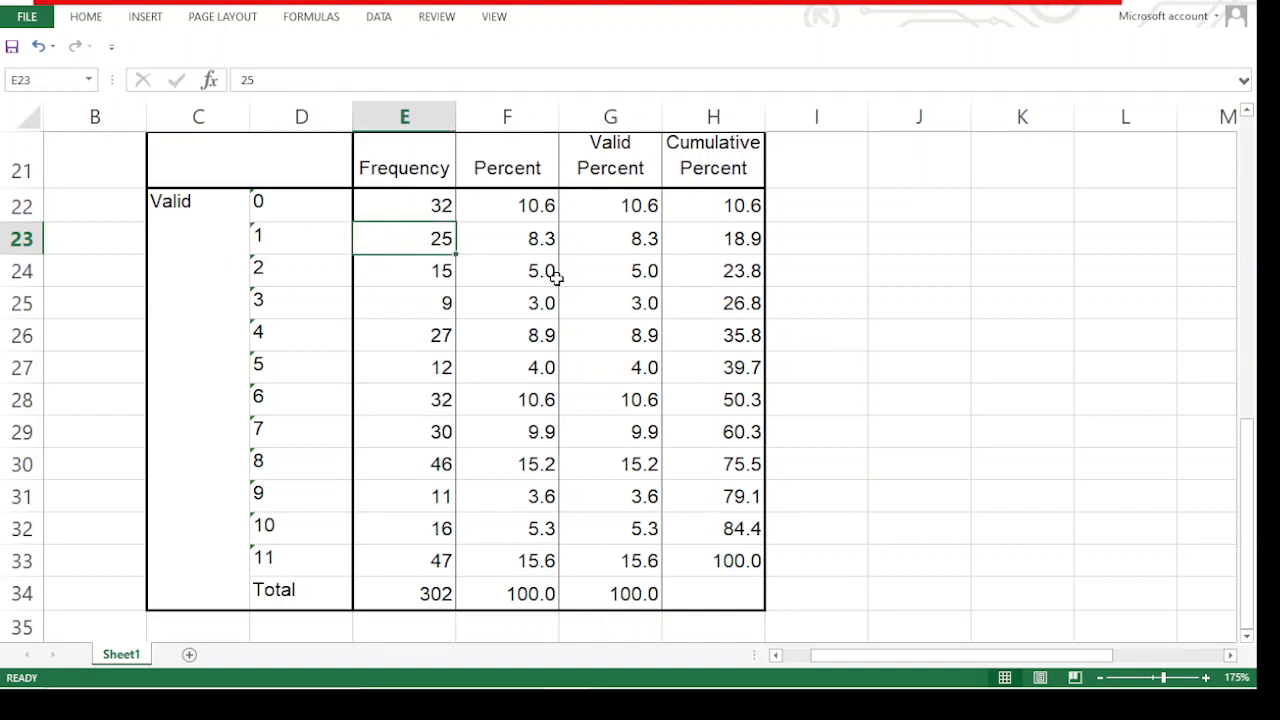
{"action": "left_click", "coordinate": [534, 244]}
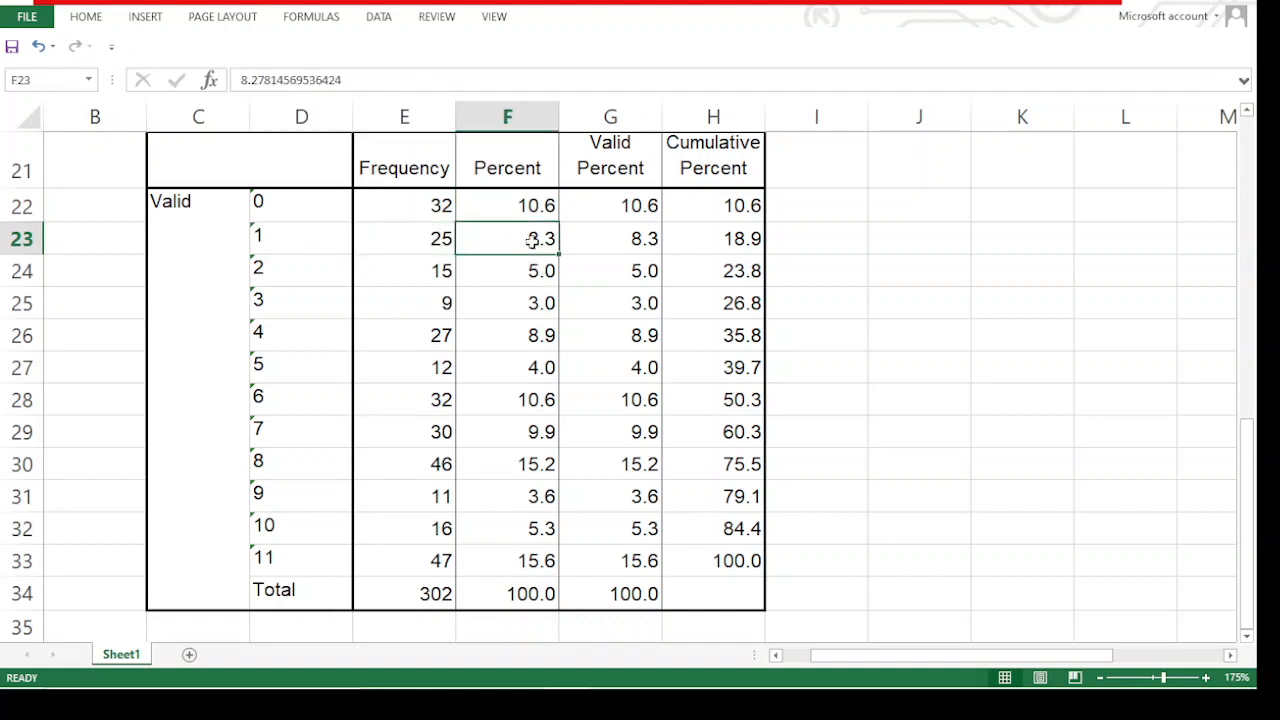
Check the cumulative percent at HDDS score 4 in H26 against the summed percents for scores 0 to 4 in F22:F26
{"action": "left_click", "coordinate": [283, 305]}
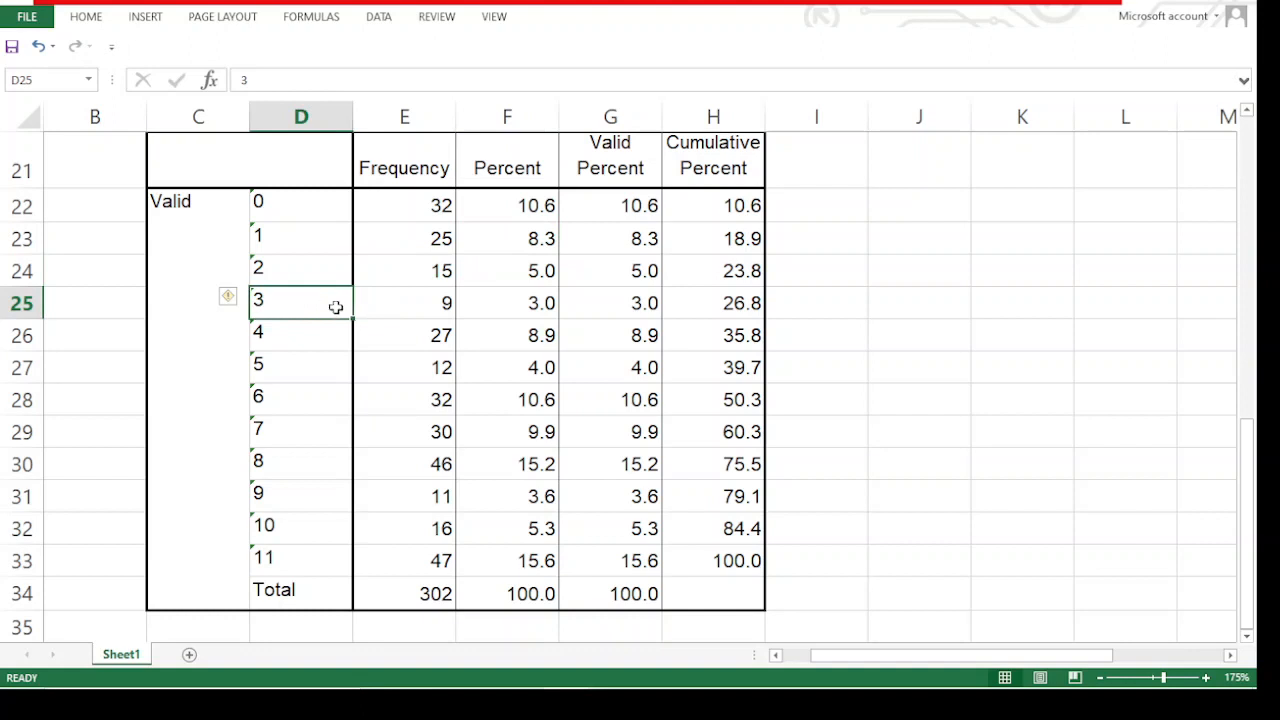
{"action": "left_click", "coordinate": [190, 305]}
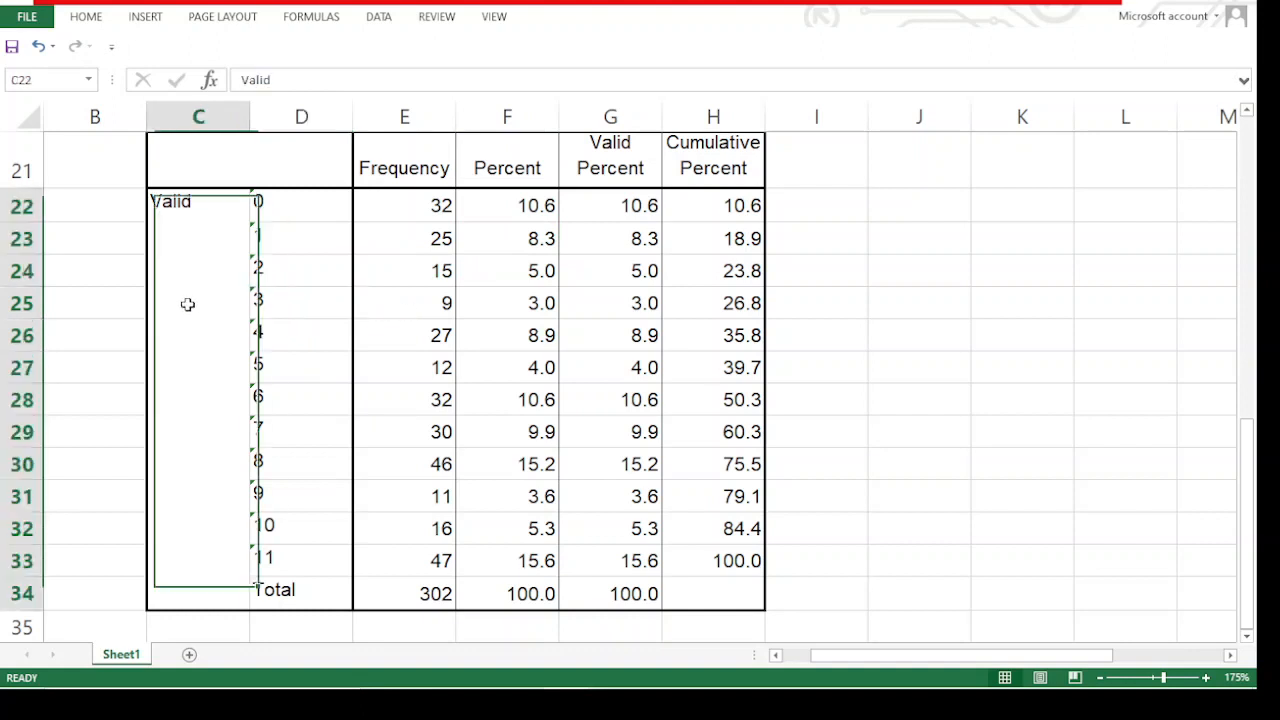
{"action": "left_click", "coordinate": [281, 305]}
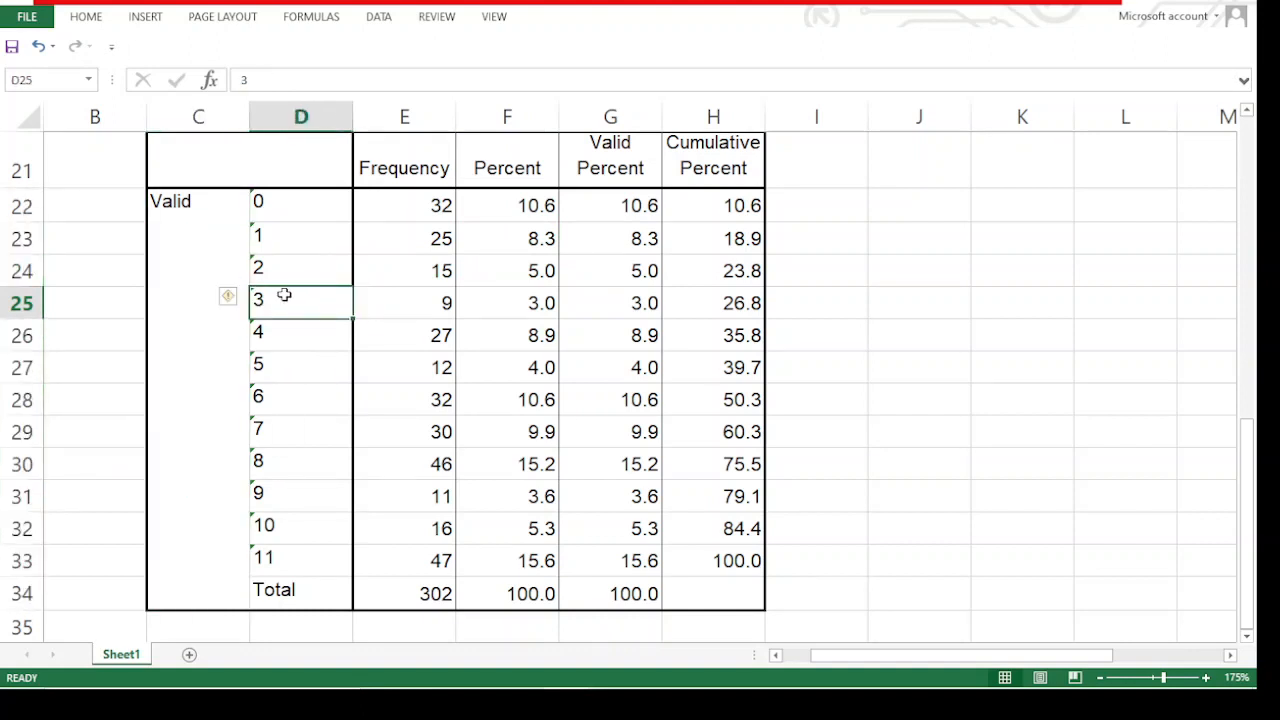
{"action": "left_click", "coordinate": [285, 330]}
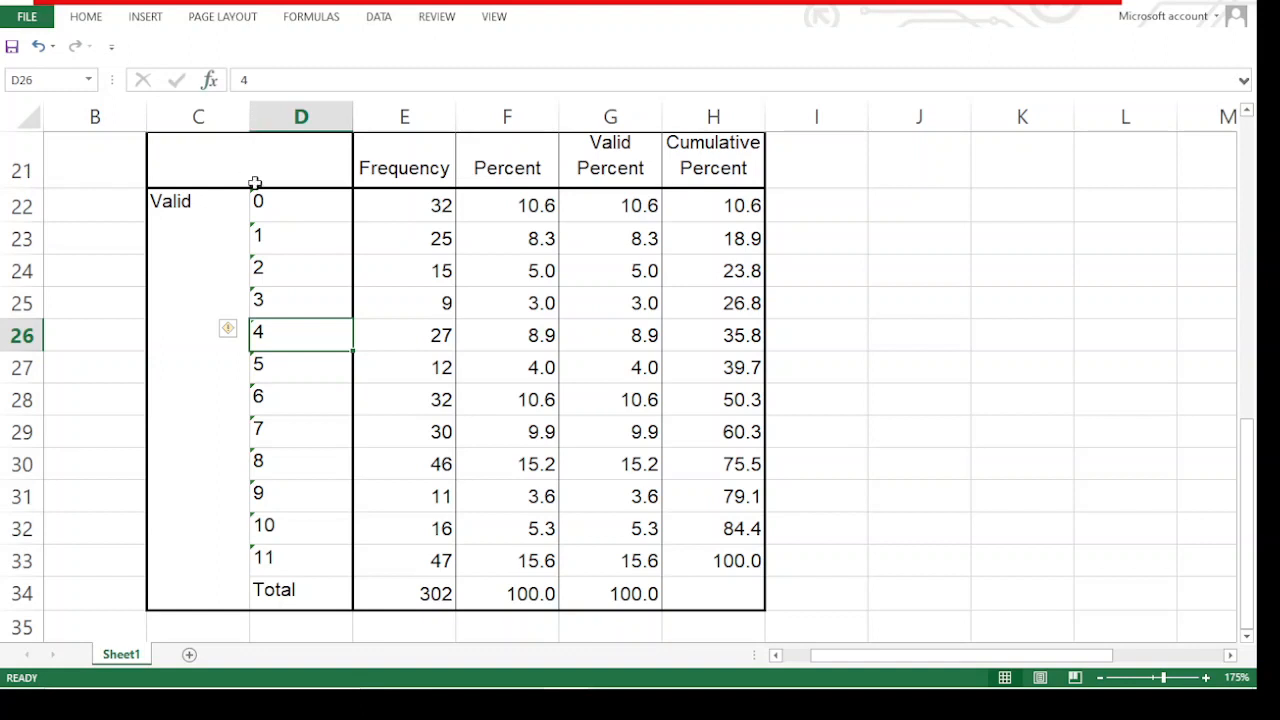
{"action": "left_click", "coordinate": [277, 208]}
{"action": "left_click", "coordinate": [287, 343]}
{"action": "left_click", "coordinate": [737, 336]}
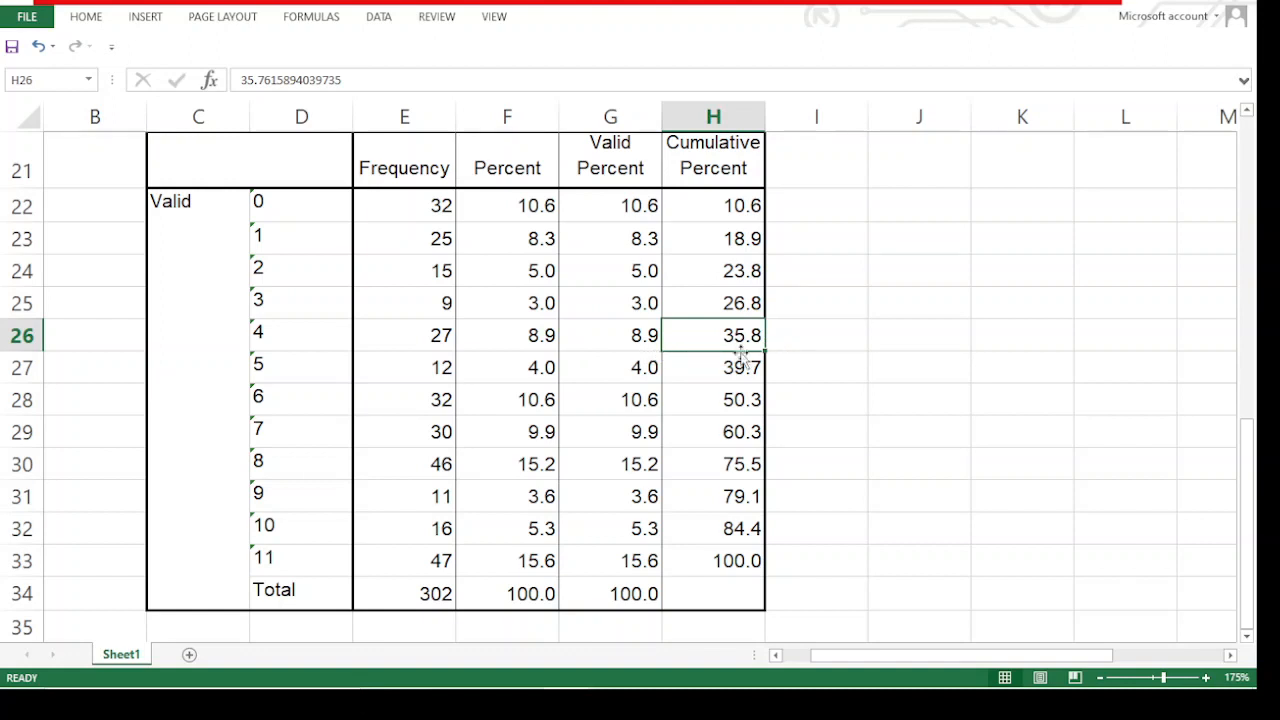
{"action": "left_click_drag", "start_coordinate": [520, 207], "coordinate": [505, 335]}
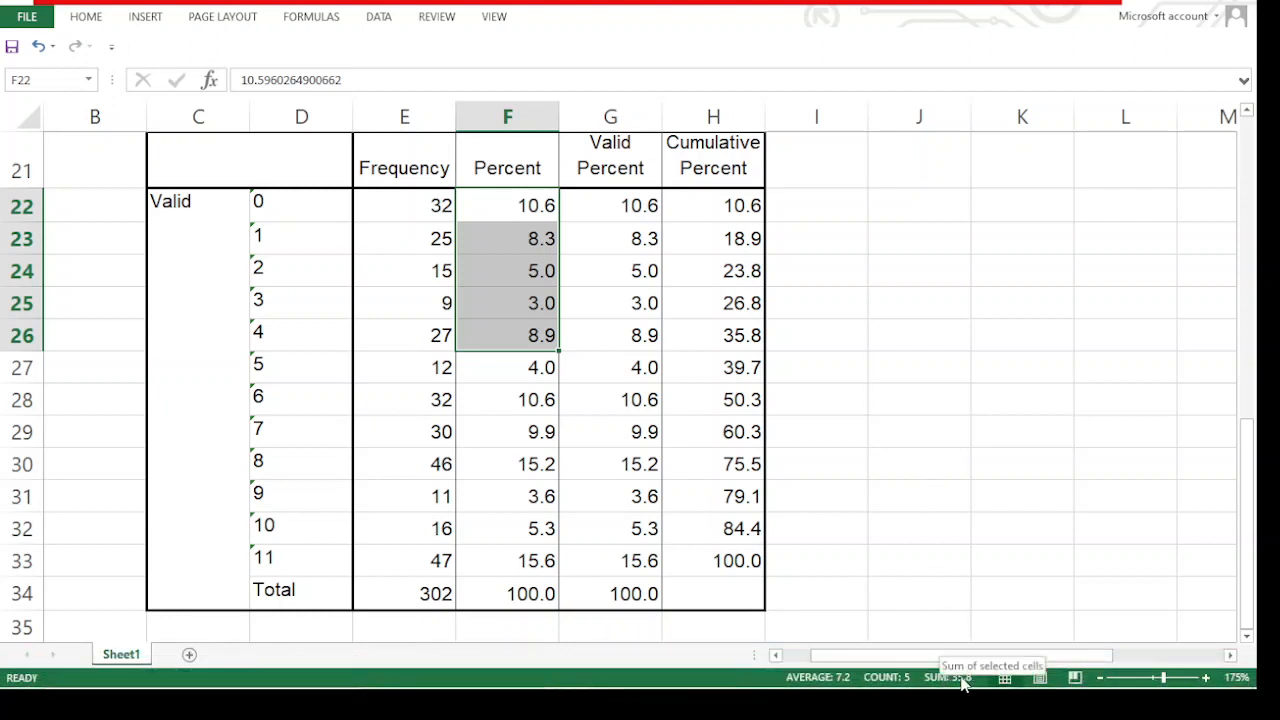
{"action": "left_click", "coordinate": [750, 340]}
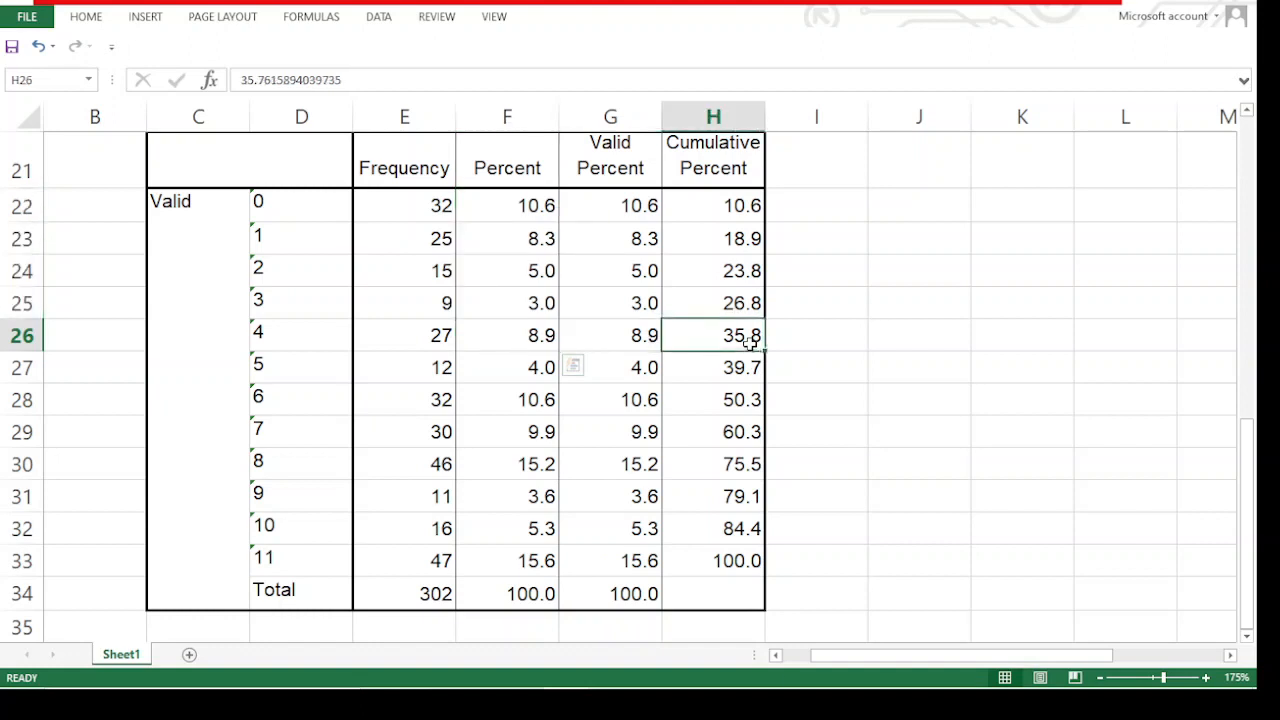
Relate the HDDS scores 0 to 4 in D22:D26 to the cumulative percent in H26
{"action": "left_click", "coordinate": [824, 314]}
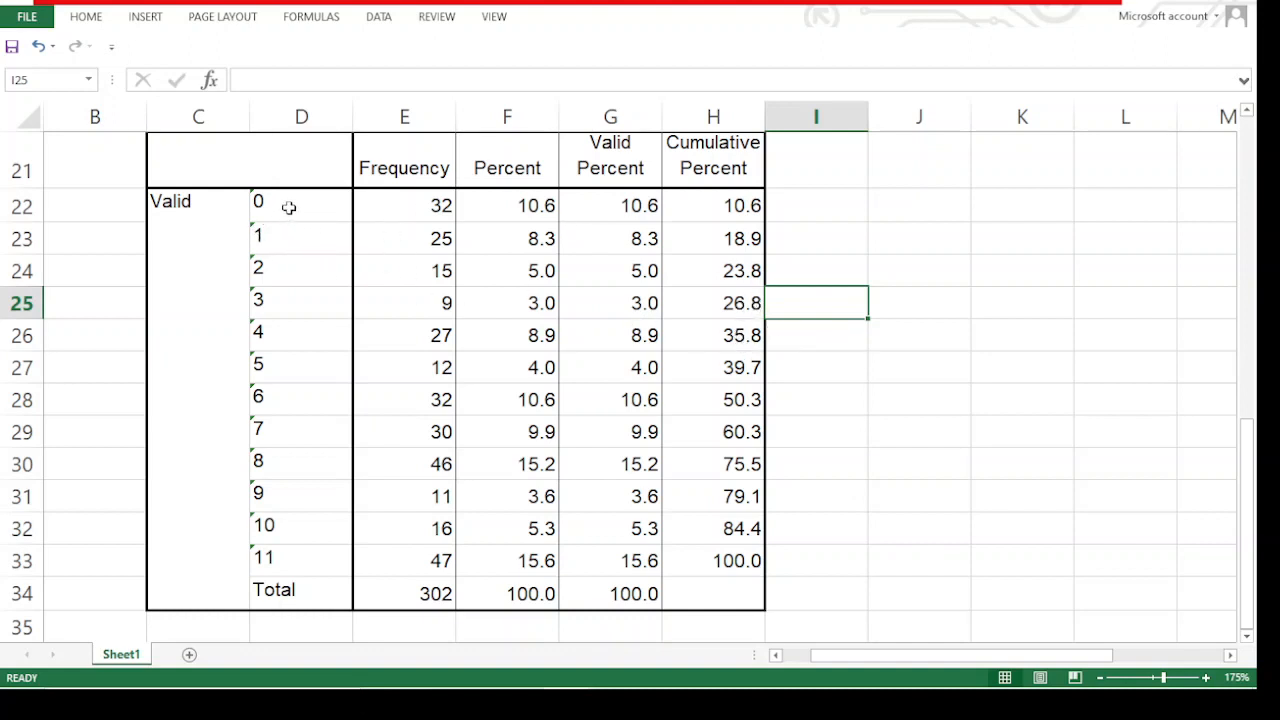
{"action": "left_click_drag", "start_coordinate": [288, 207], "coordinate": [283, 331]}
{"action": "left_click", "coordinate": [738, 330]}
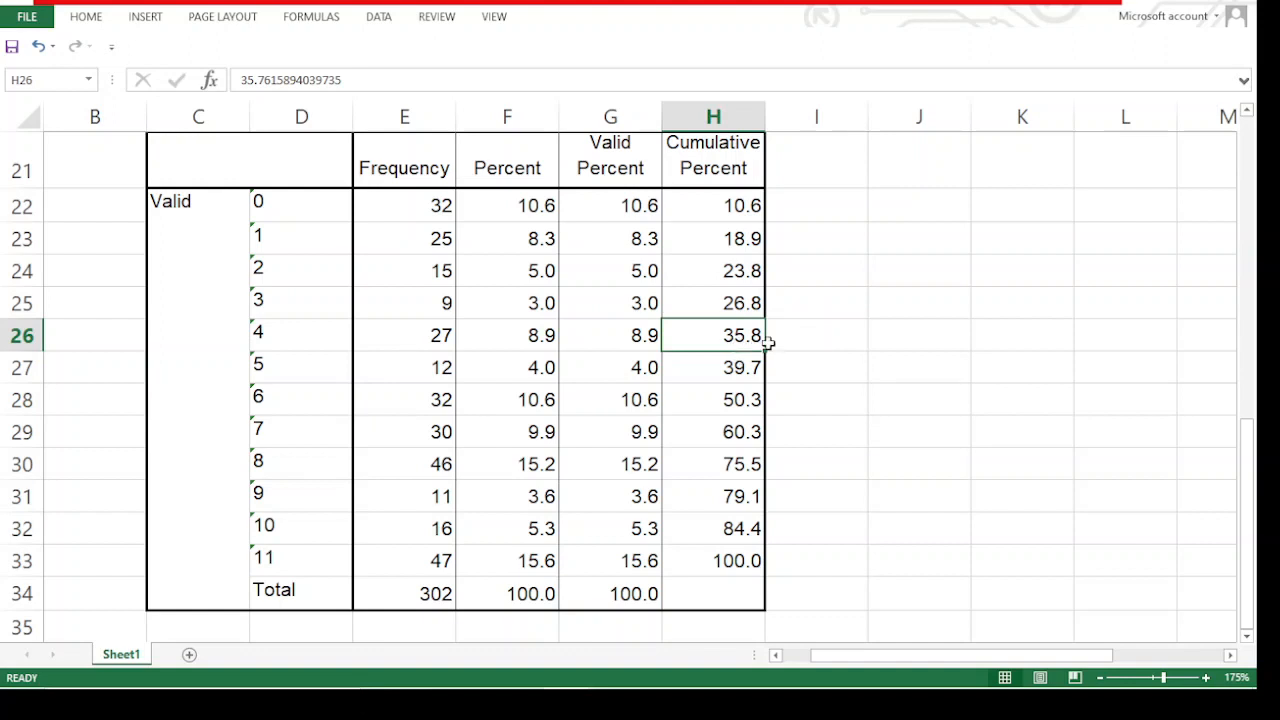
{"action": "left_click_drag", "start_coordinate": [294, 331], "coordinate": [279, 204]}
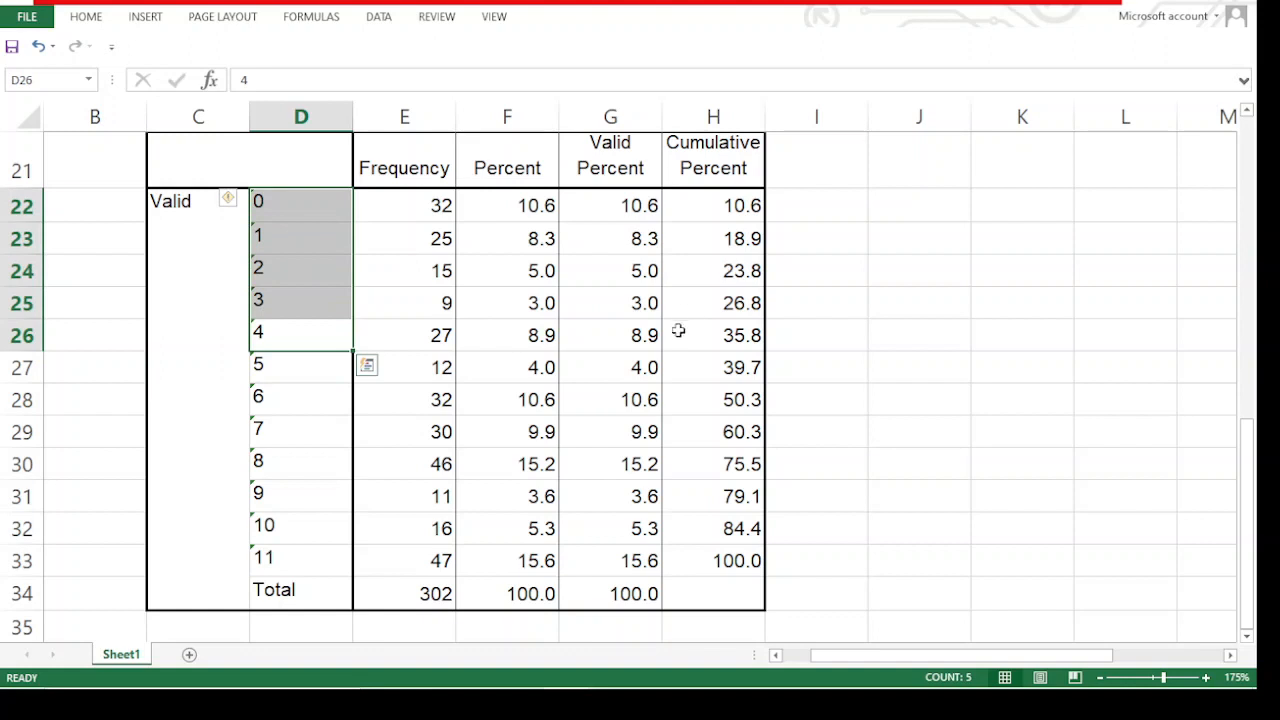
{"action": "left_click", "coordinate": [718, 337]}
{"action": "left_click", "coordinate": [840, 333]}
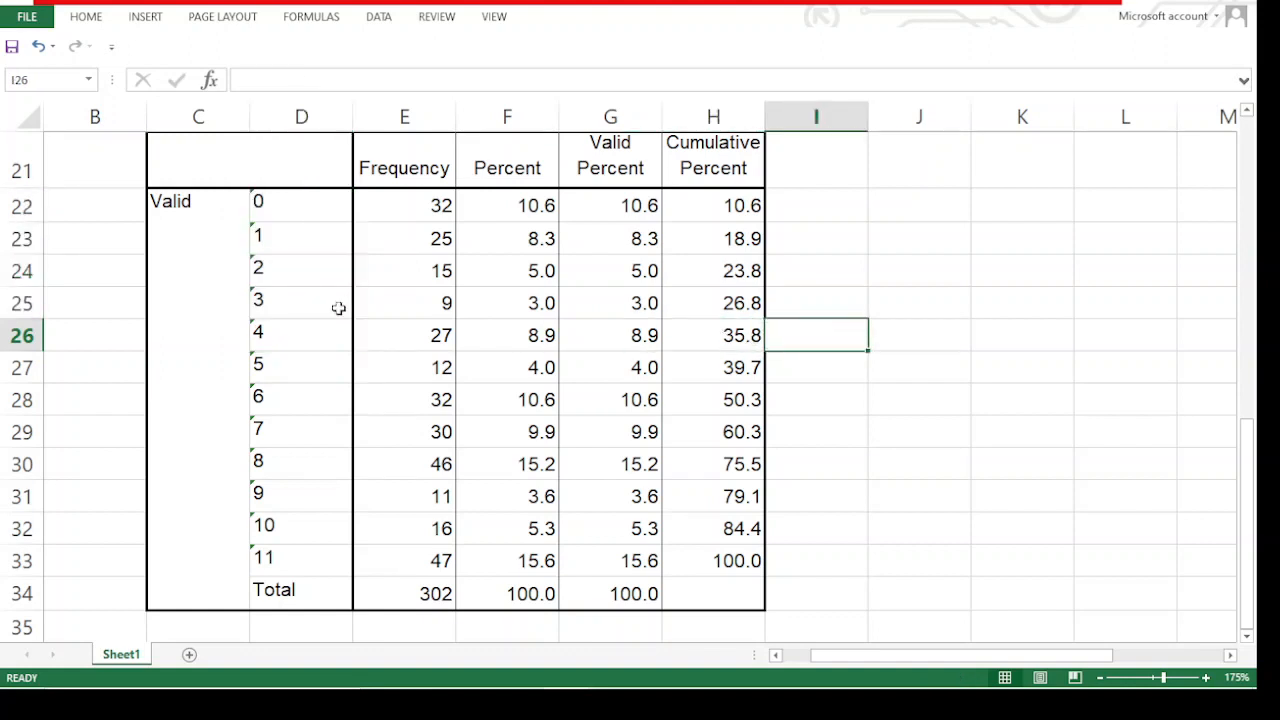
{"action": "left_click", "coordinate": [734, 336]}
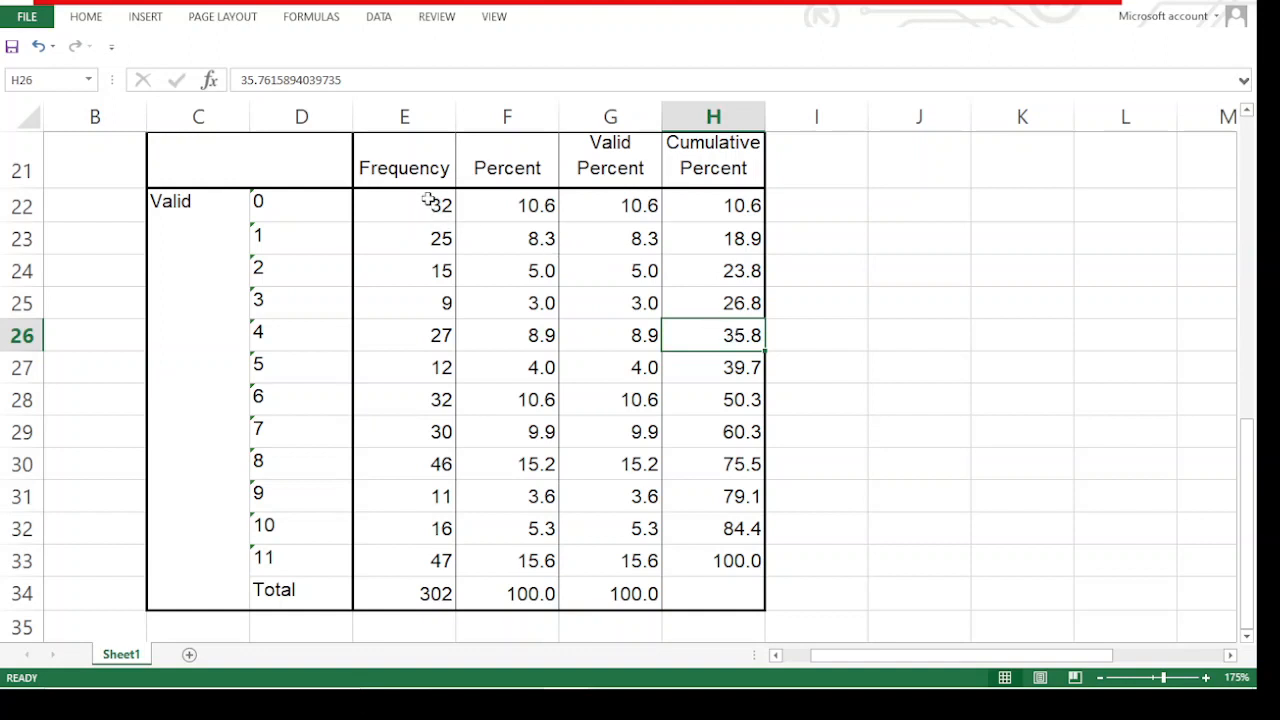
Check the combined frequency of HDDS scores 0 to 4 in E22:E26 and review the rest of the table
{"action": "left_click_drag", "start_coordinate": [428, 200], "coordinate": [416, 324]}
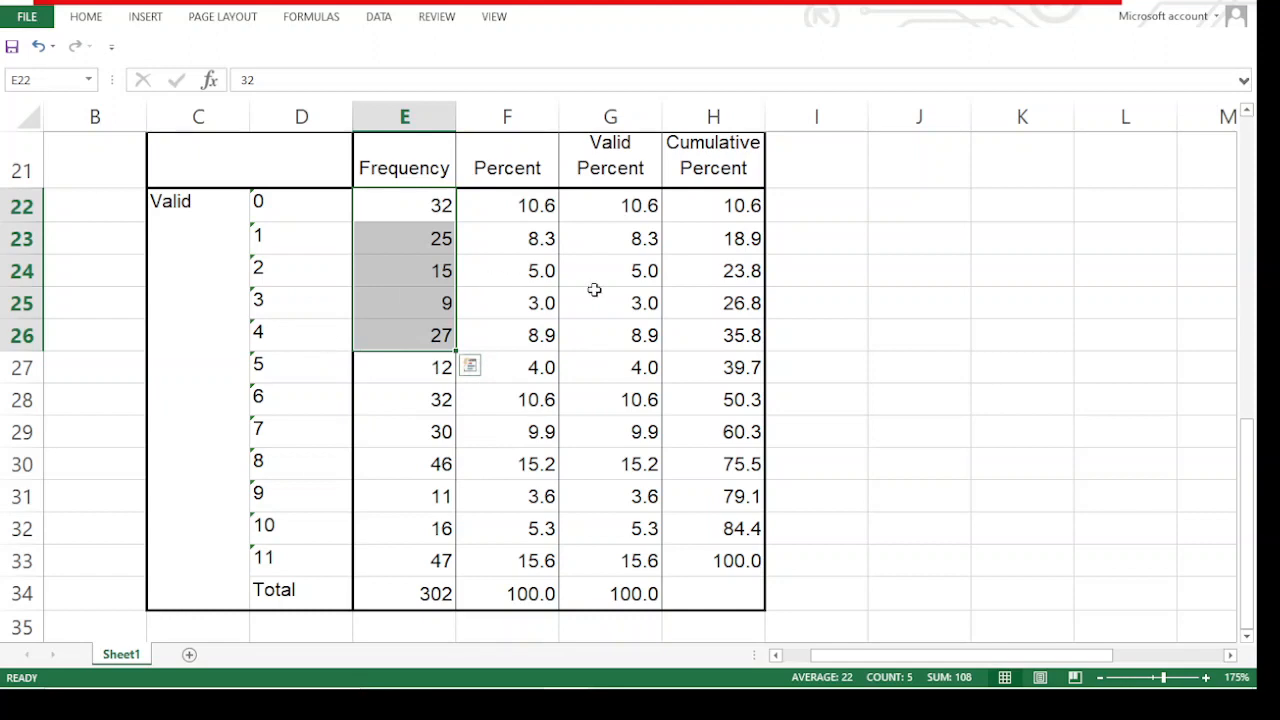
{"action": "scroll", "coordinate": [434, 314], "scroll_direction": "up", "scroll_amount": 3}
{"action": "scroll", "coordinate": [351, 337], "scroll_direction": "down", "scroll_amount": 3}
{"action": "scroll", "coordinate": [450, 308], "scroll_direction": "up", "scroll_amount": 1}
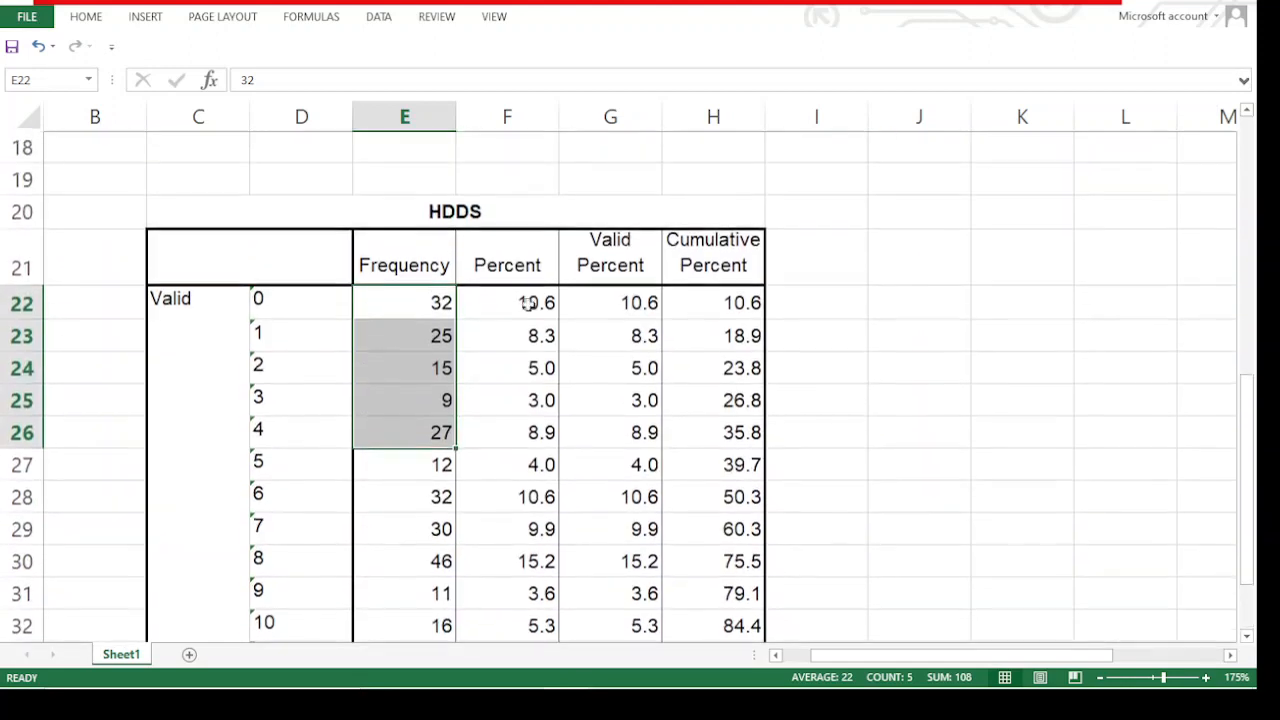
{"action": "left_click", "coordinate": [780, 310]}
{"action": "scroll", "coordinate": [344, 324], "scroll_direction": "down", "scroll_amount": 2}
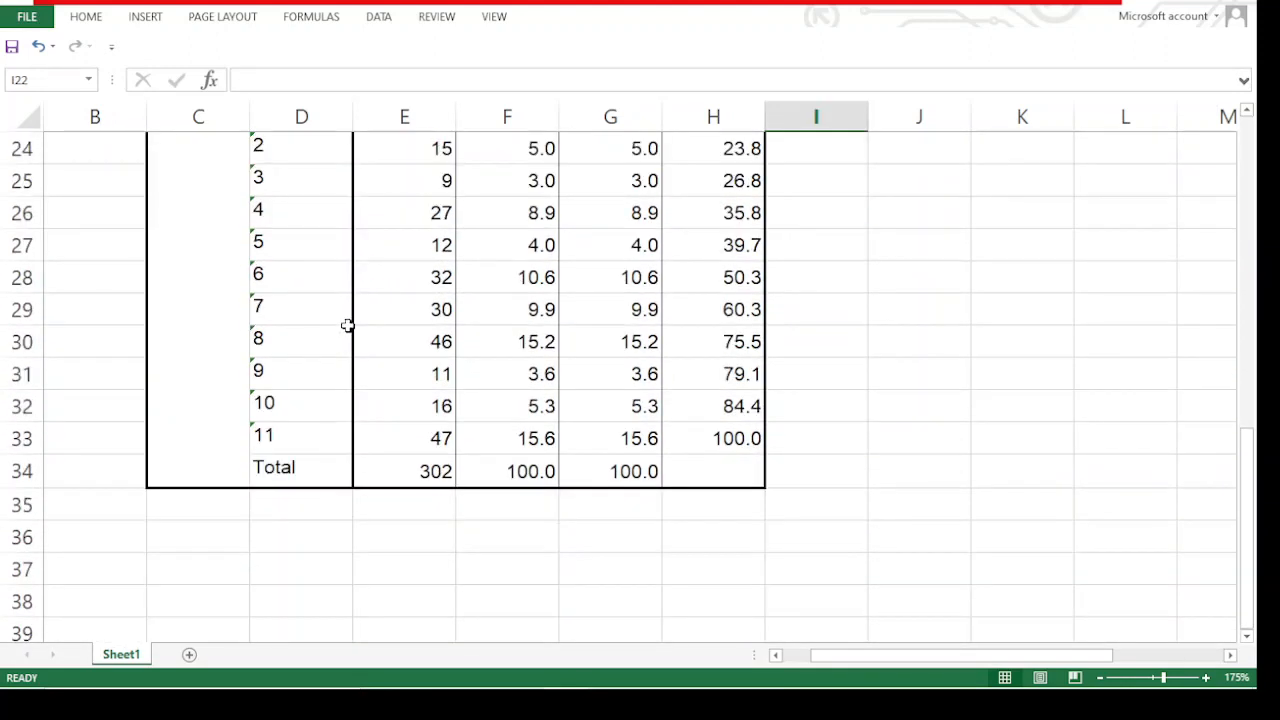
{"action": "scroll", "coordinate": [346, 323], "scroll_direction": "up", "scroll_amount": 4}
{"action": "scroll", "coordinate": [346, 318], "scroll_direction": "down", "scroll_amount": 3}
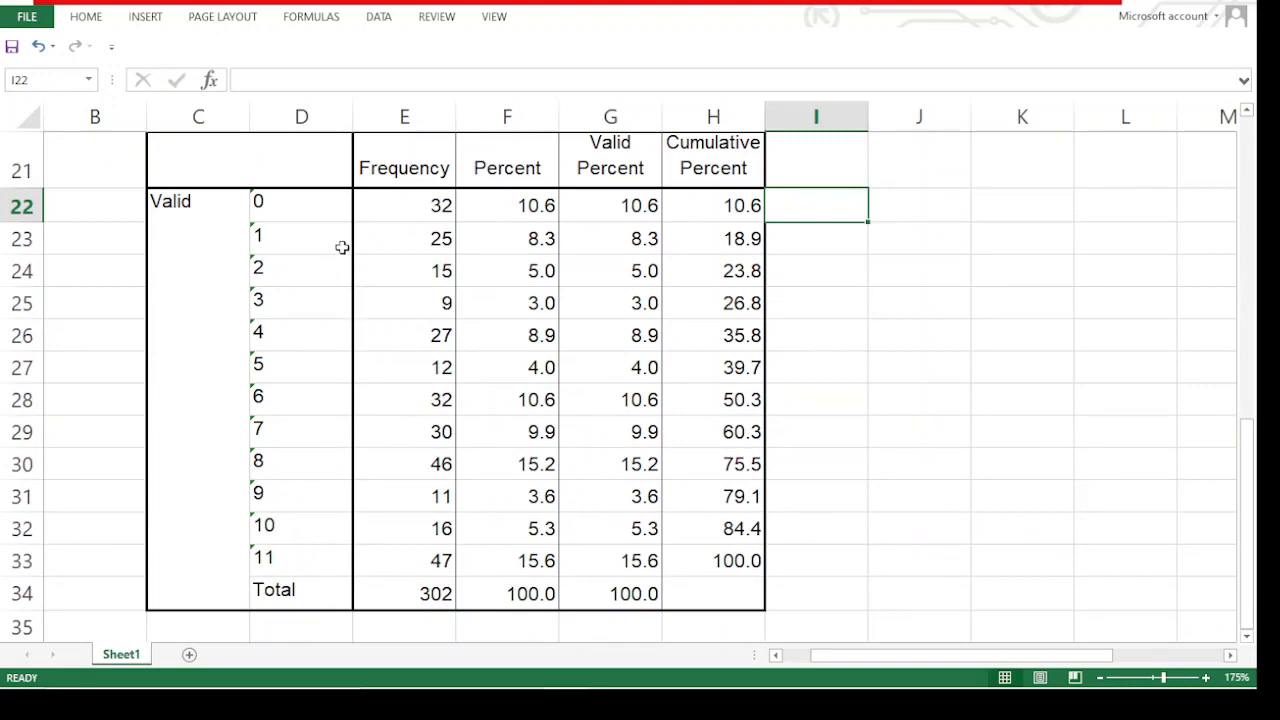
{"action": "scroll", "coordinate": [326, 237], "scroll_direction": "up", "scroll_amount": 1}
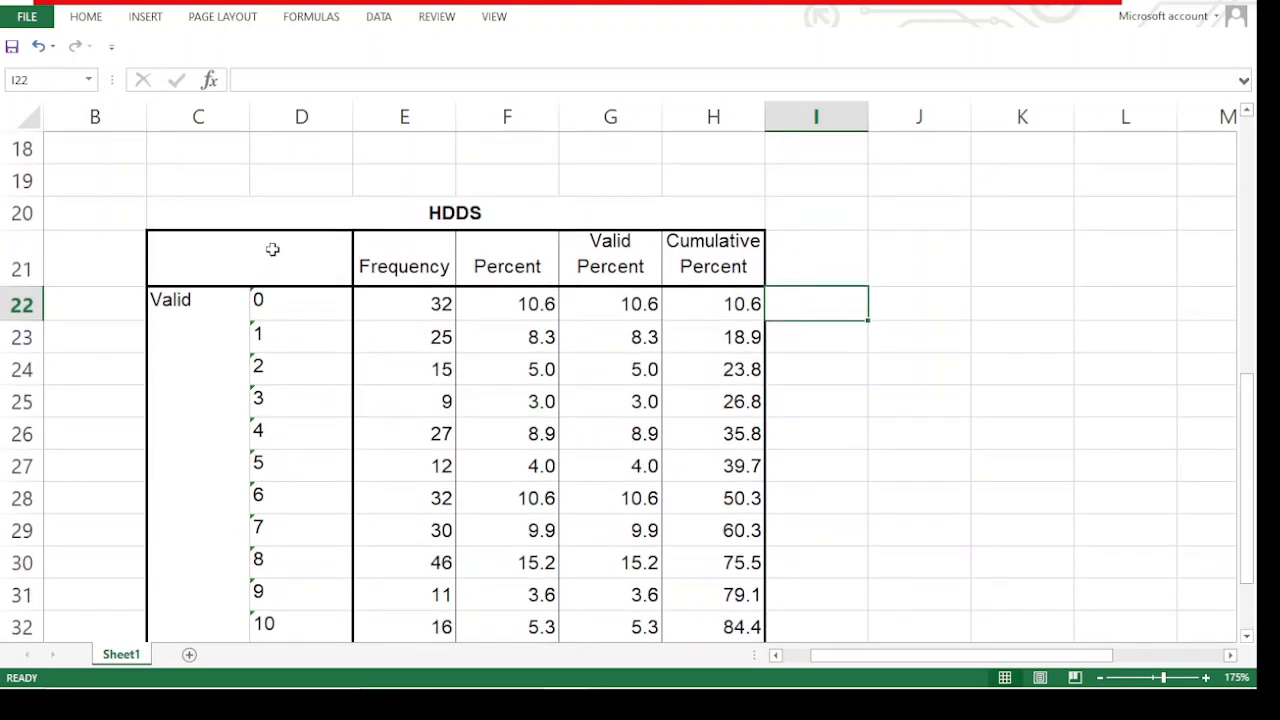
{"action": "left_click_drag", "start_coordinate": [200, 300], "coordinate": [309, 306]}
{"action": "left_click", "coordinate": [400, 263]}
{"action": "scroll", "coordinate": [438, 264], "scroll_direction": "down", "scroll_amount": 2}
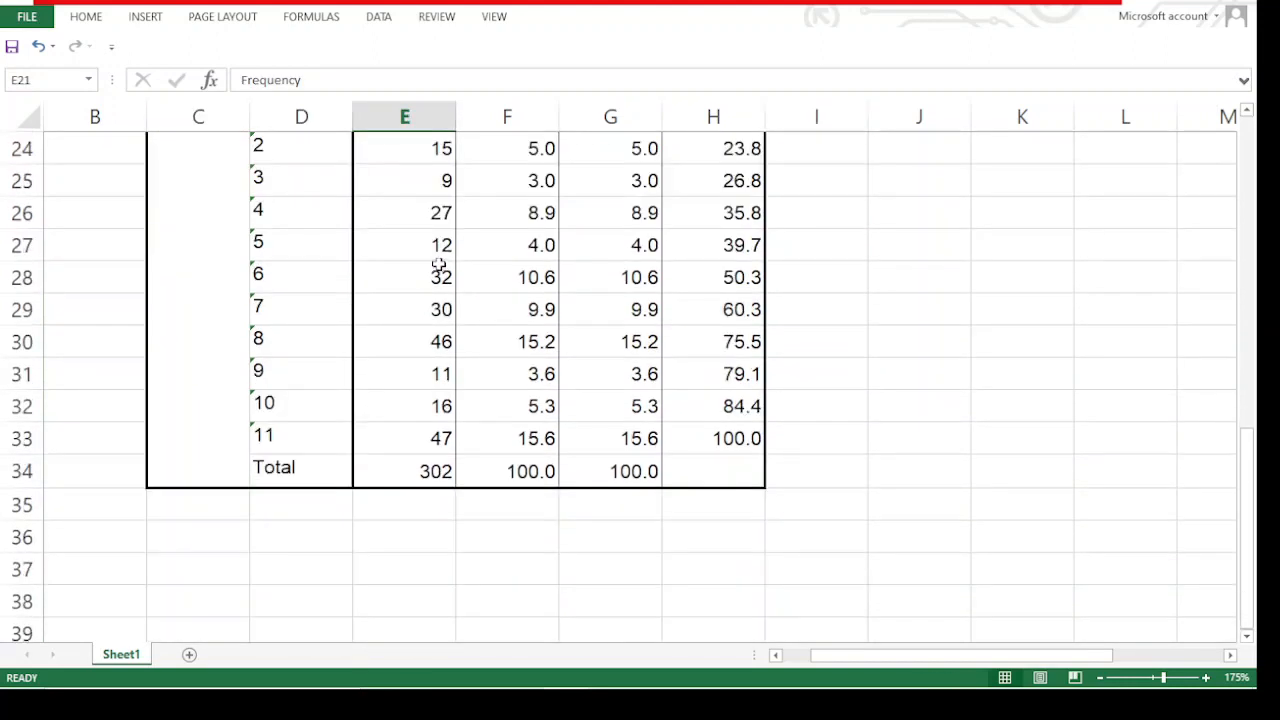
{"action": "scroll", "coordinate": [438, 264], "scroll_direction": "up", "scroll_amount": 3}
{"action": "left_click_drag", "start_coordinate": [300, 346], "coordinate": [429, 511]}
{"action": "right_click", "coordinate": [430, 515]}
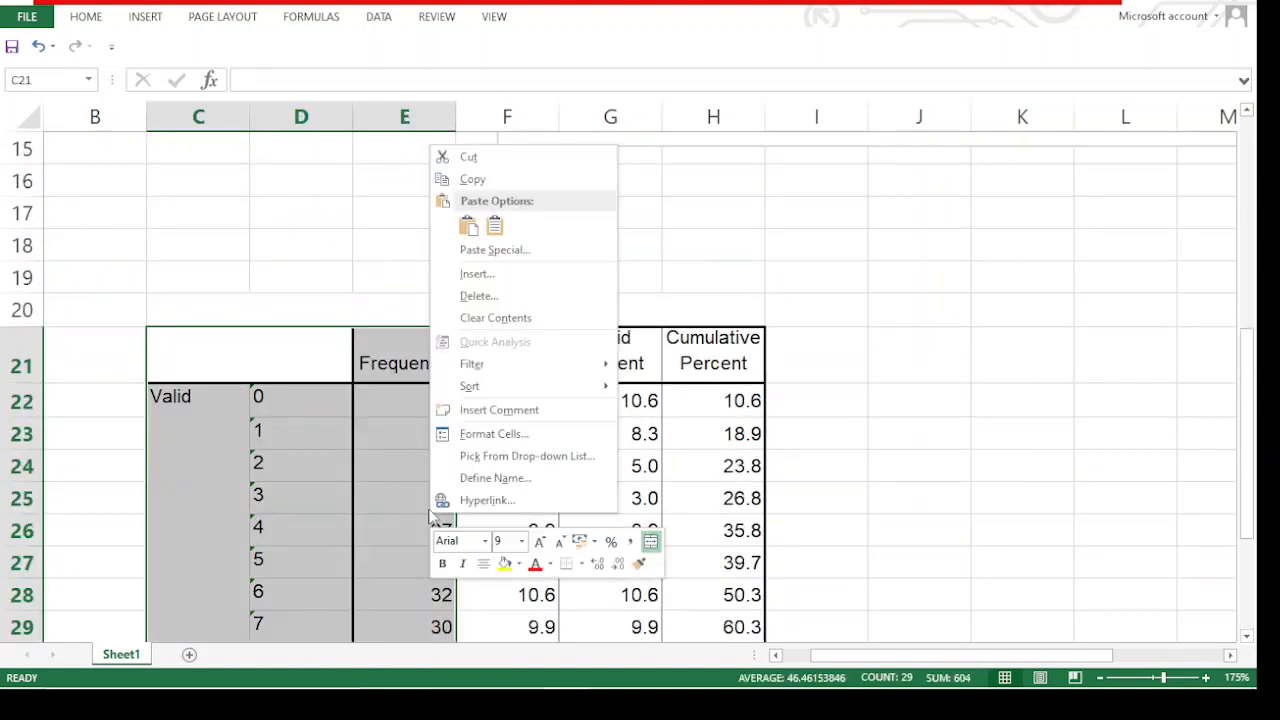
{"action": "key", "text": "Escape"}
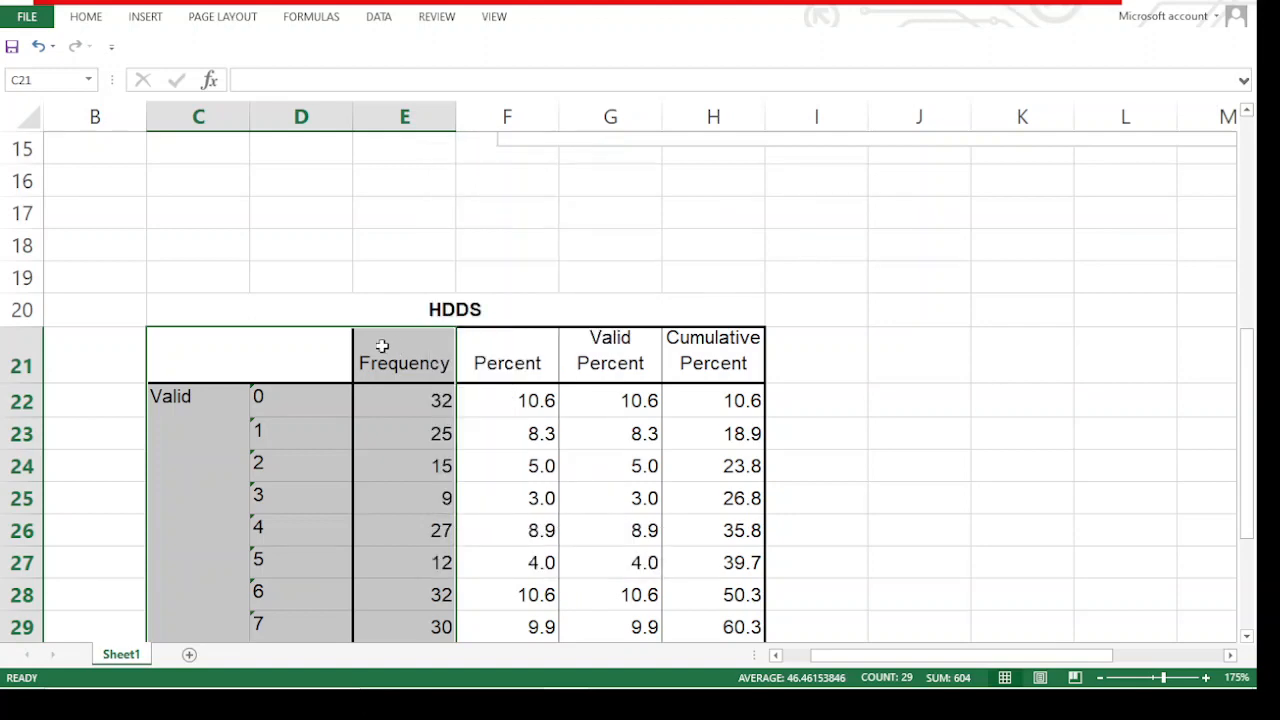
{"action": "scroll", "coordinate": [399, 336], "scroll_direction": "down", "scroll_amount": 3}
{"action": "scroll", "coordinate": [399, 333], "scroll_direction": "up", "scroll_amount": 1}
{"action": "left_click", "coordinate": [385, 355]}
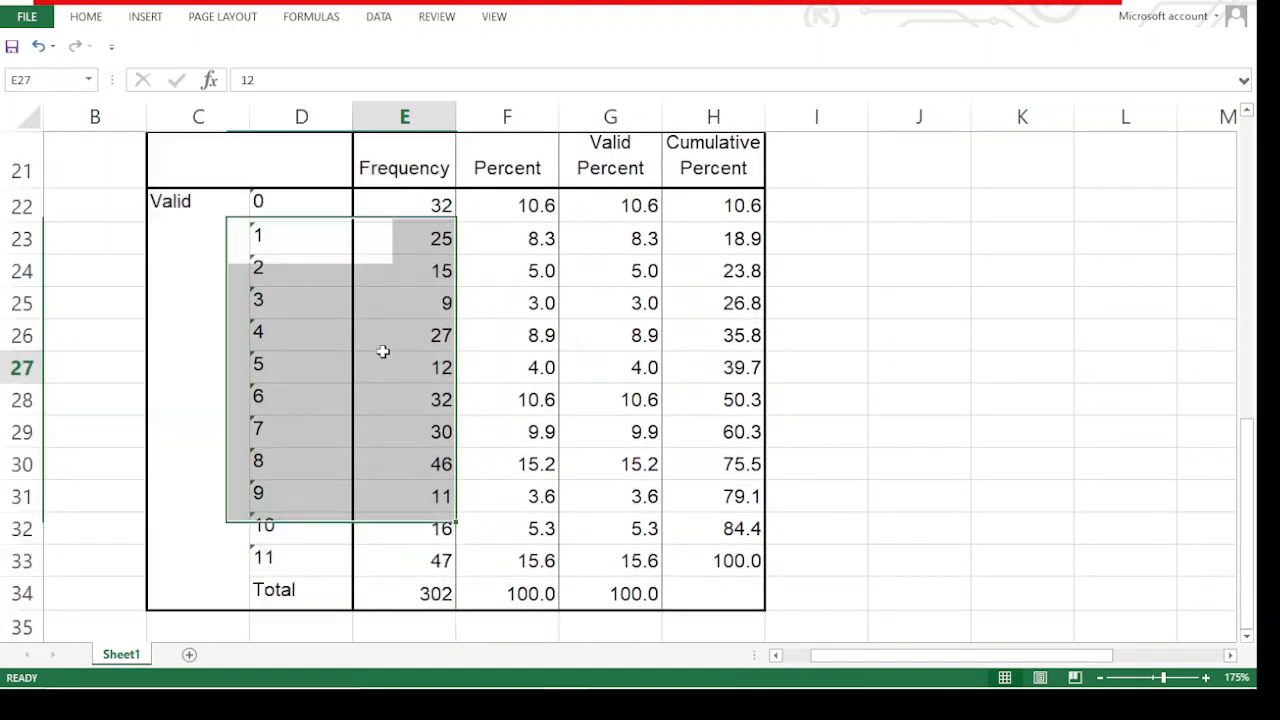
{"action": "left_click_drag", "start_coordinate": [295, 178], "coordinate": [366, 263]}
{"action": "left_click", "coordinate": [355, 378]}
{"action": "left_click_drag", "start_coordinate": [297, 169], "coordinate": [396, 303]}
{"action": "right_click", "coordinate": [397, 305]}
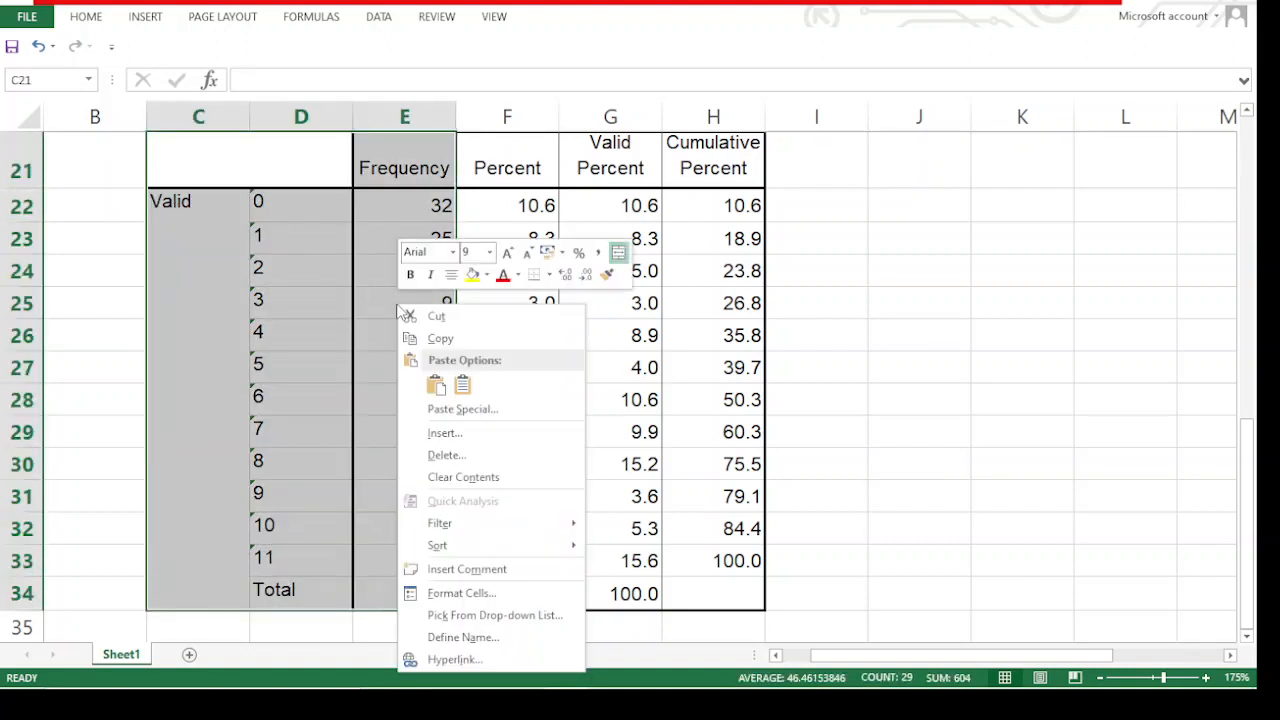
{"action": "key", "text": "Escape"}
{"action": "left_click", "coordinate": [407, 425]}
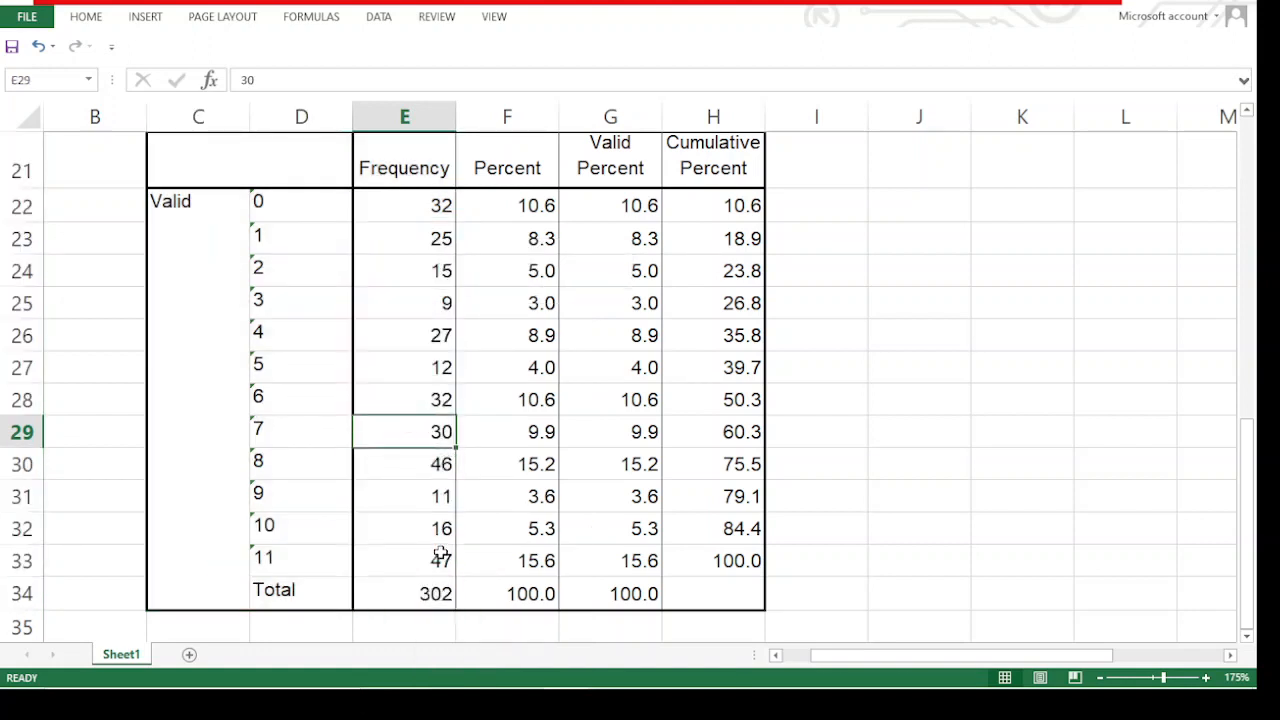
Insert a clustered column chart of the HDDS score frequencies in D22:E33 and move it up to start at row 19
{"action": "left_click_drag", "start_coordinate": [441, 556], "coordinate": [300, 197]}
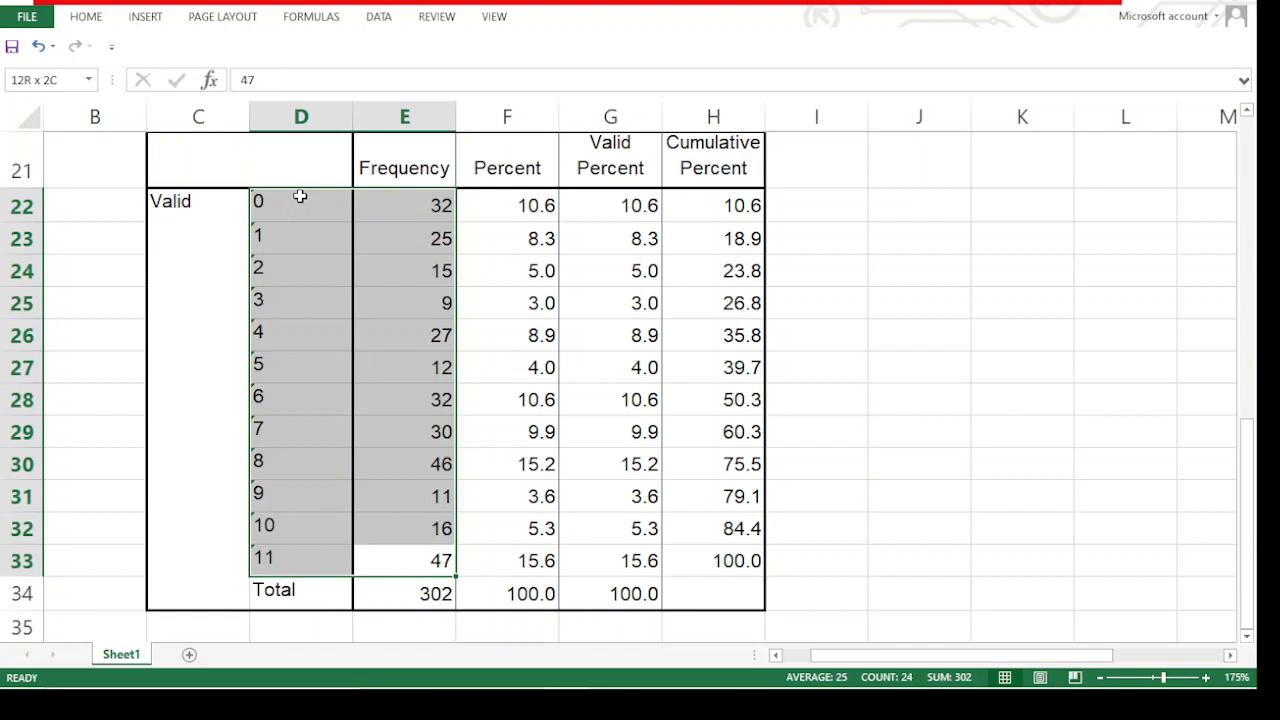
{"action": "left_click_drag", "start_coordinate": [300, 197], "coordinate": [300, 197]}
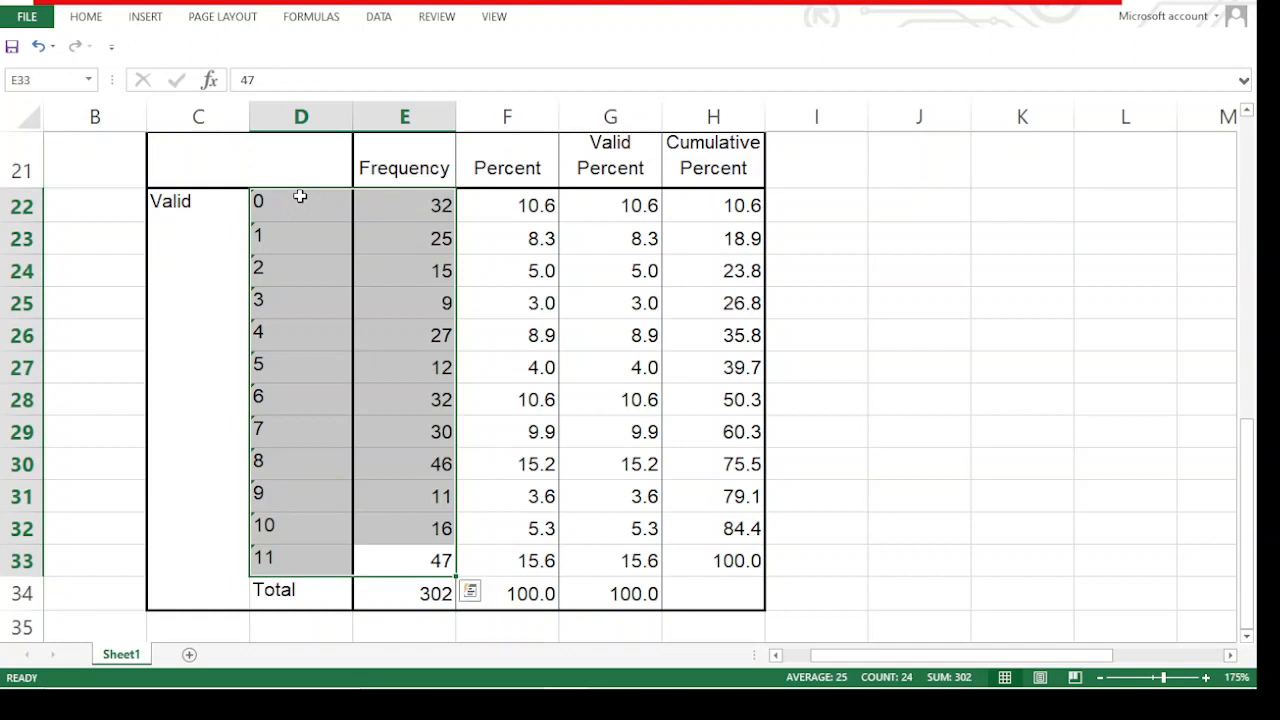
{"action": "left_click", "coordinate": [156, 22]}
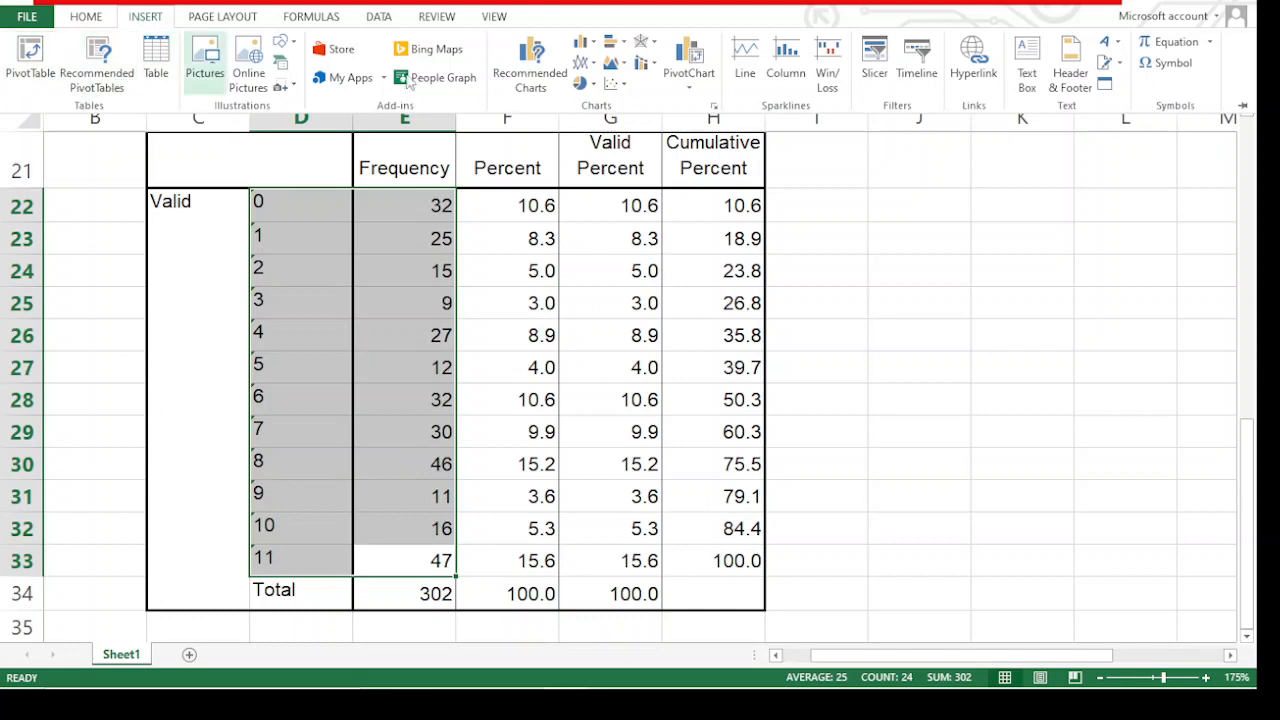
{"action": "left_click", "coordinate": [530, 65]}
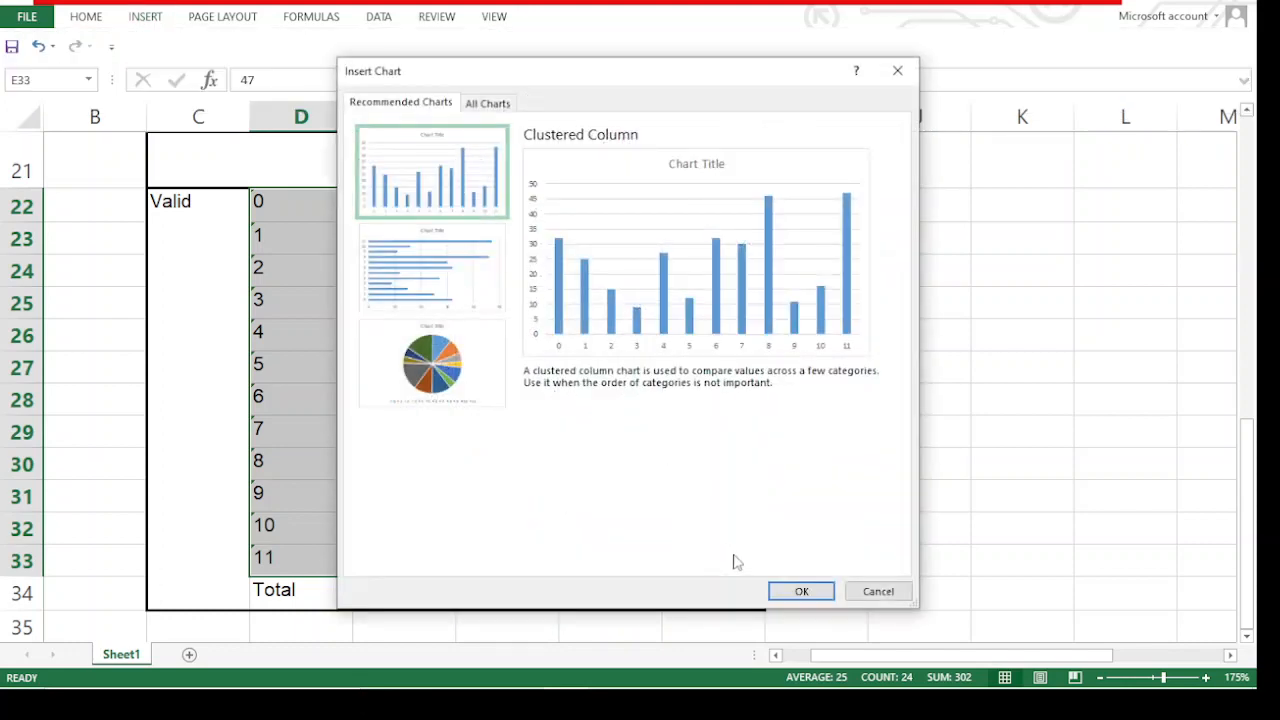
{"action": "left_click", "coordinate": [801, 591]}
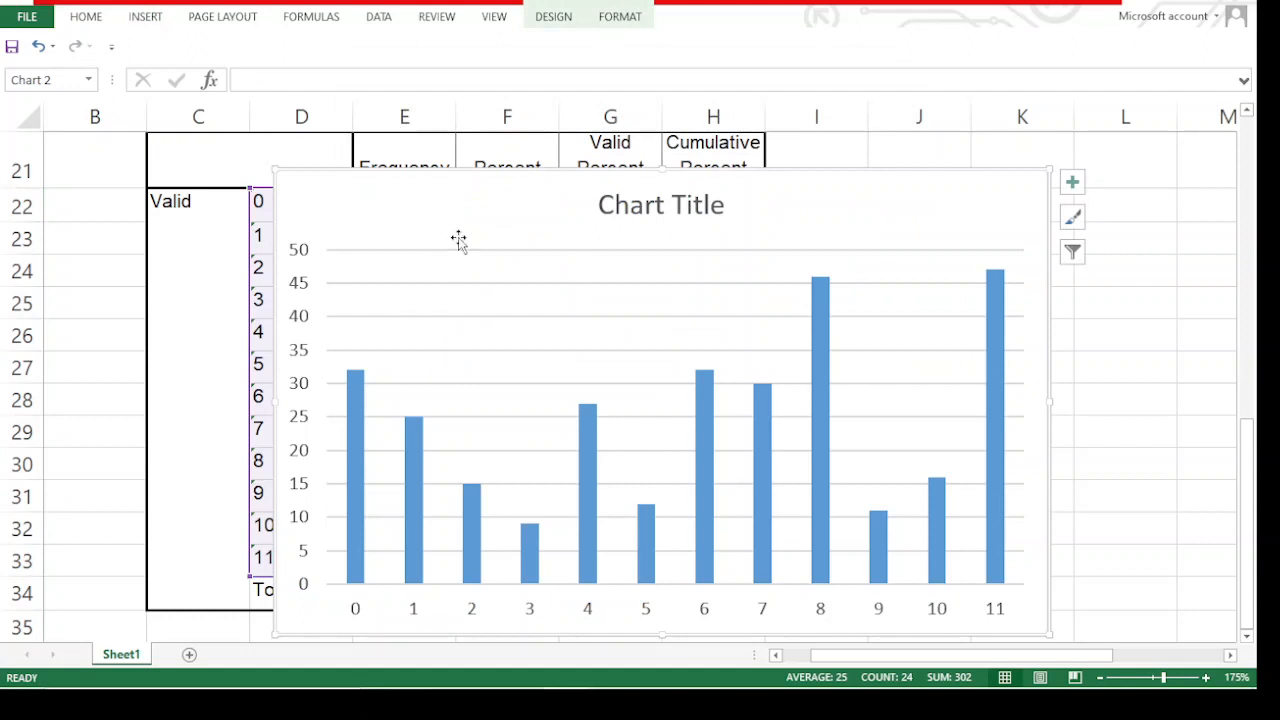
{"action": "left_click_drag", "start_coordinate": [458, 240], "coordinate": [424, 152]}
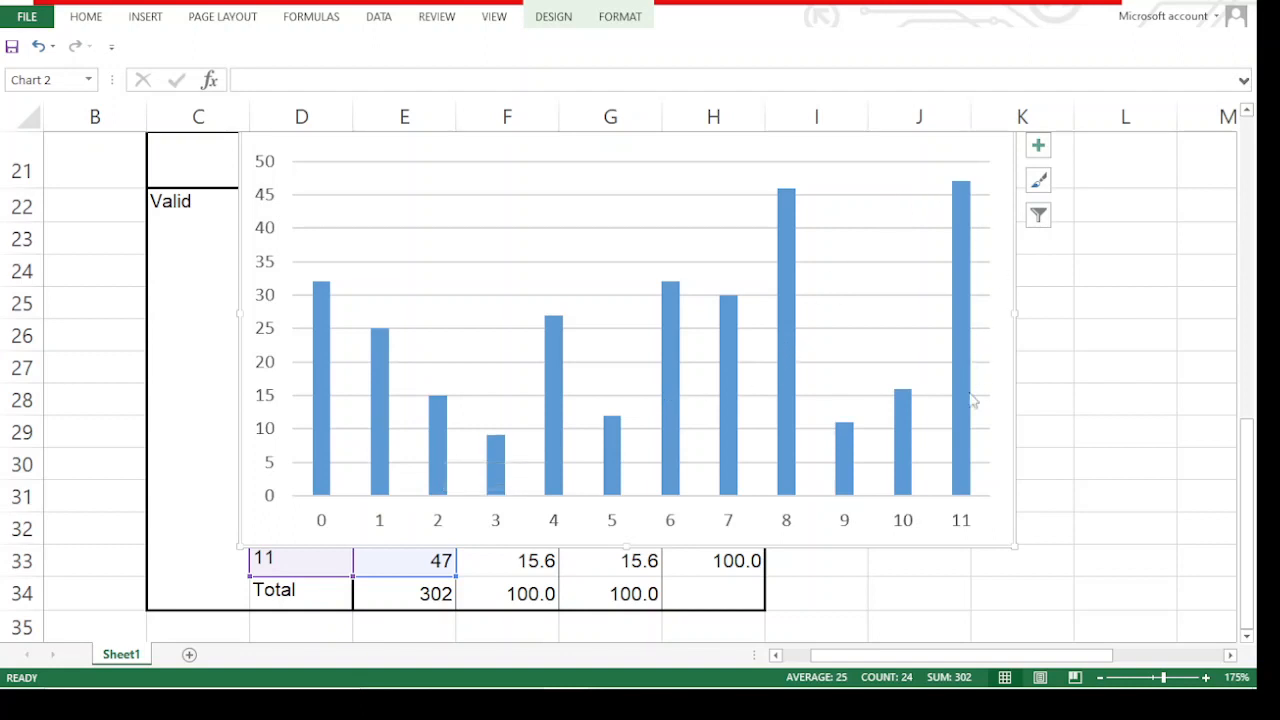
Examine the HDDS frequency column chart, checking the value of the bar for score 5
{"action": "scroll", "coordinate": [620, 292], "scroll_direction": "up", "scroll_amount": 2}
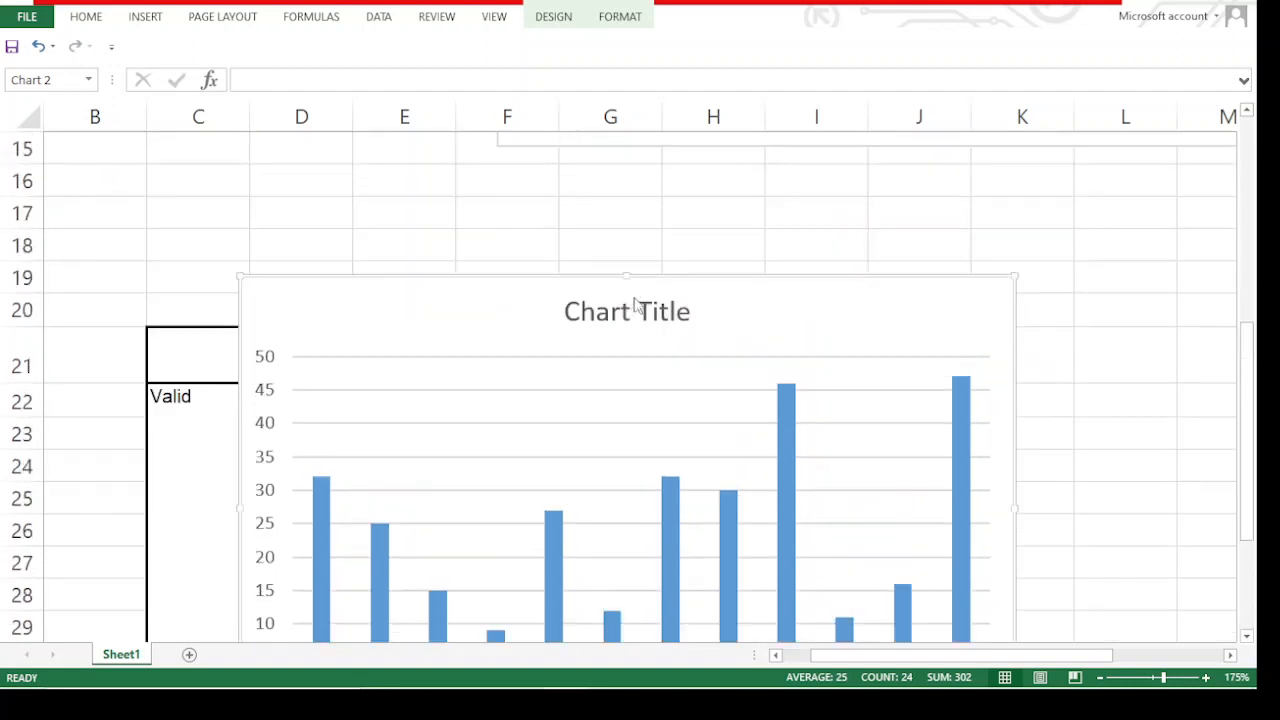
{"action": "scroll", "coordinate": [634, 305], "scroll_direction": "down", "scroll_amount": 2}
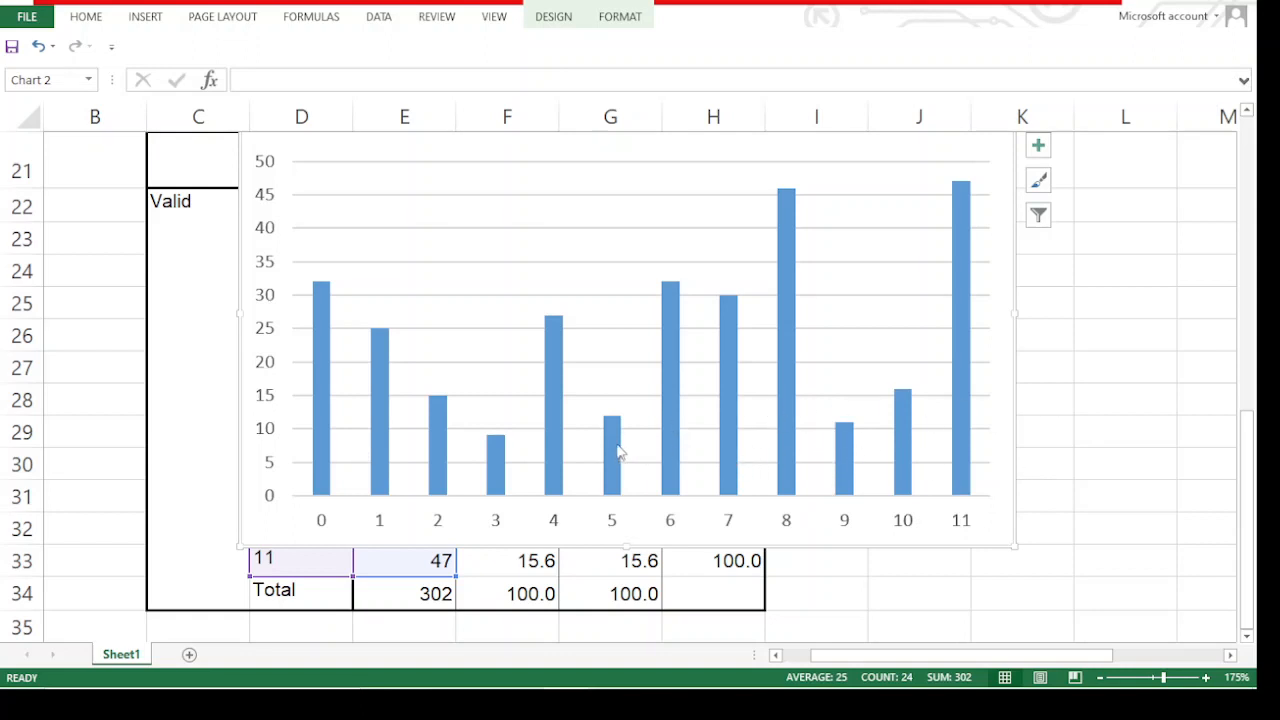
{"action": "mouse_move", "coordinate": [616, 422]}
{"action": "mouse_move", "coordinate": [620, 474]}
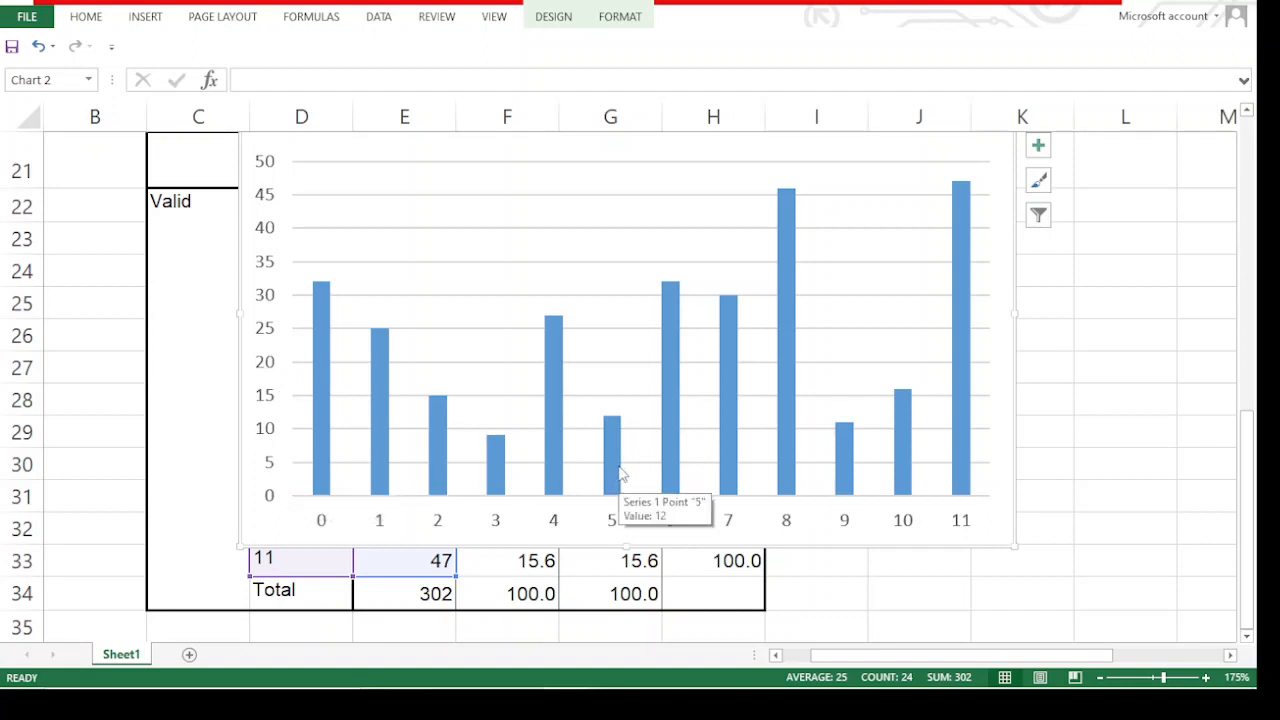
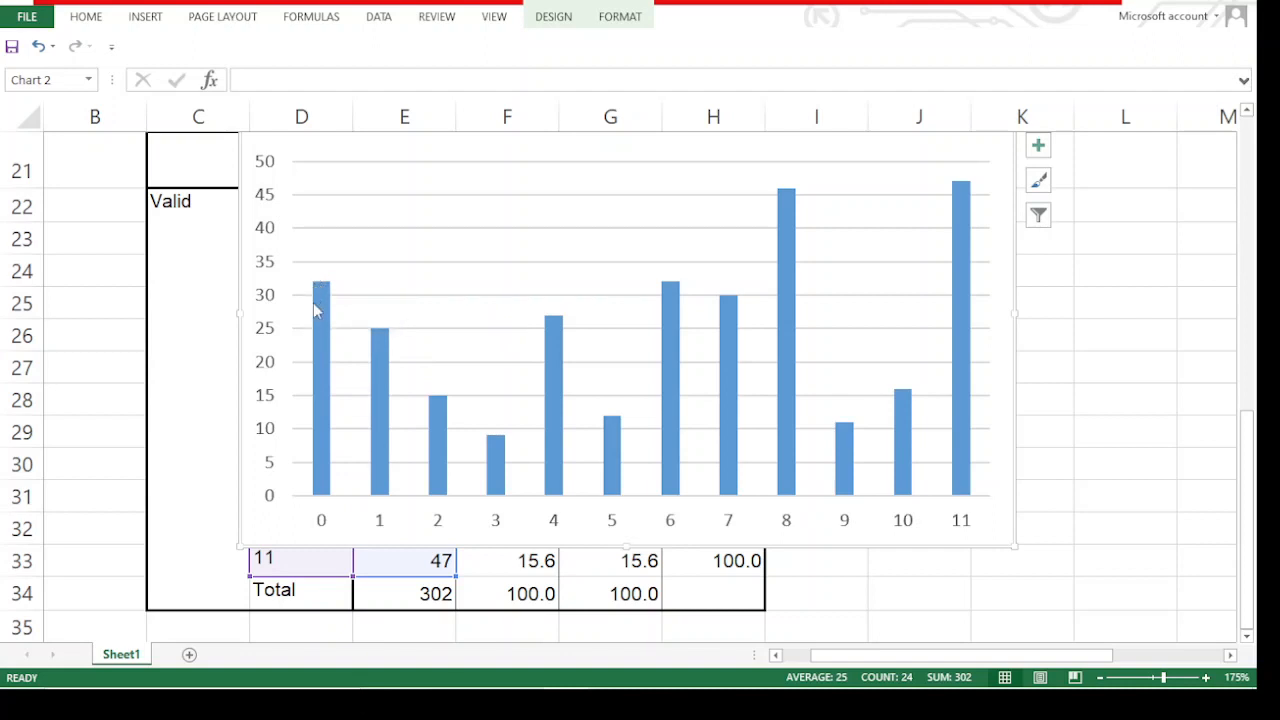
{"action": "mouse_move", "coordinate": [318, 310]}
{"action": "left_click_drag", "start_coordinate": [491, 170], "coordinate": [486, 275]}
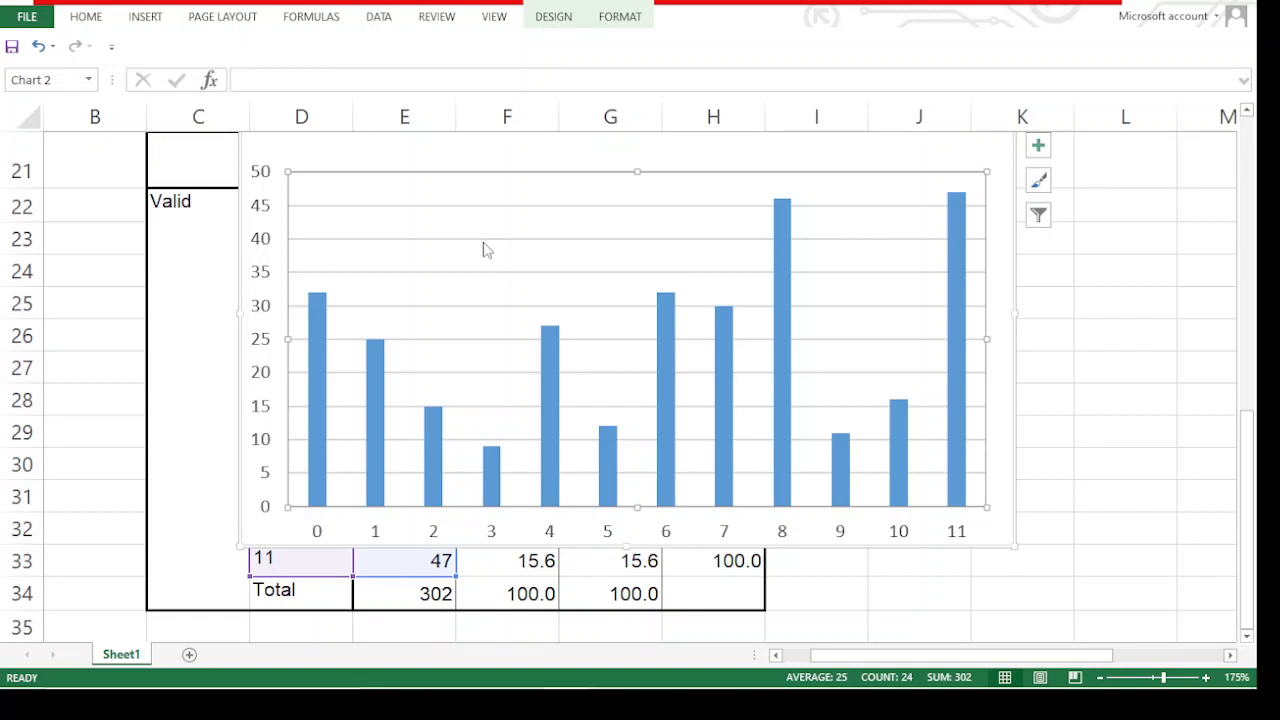
{"action": "left_click", "coordinate": [37, 46]}
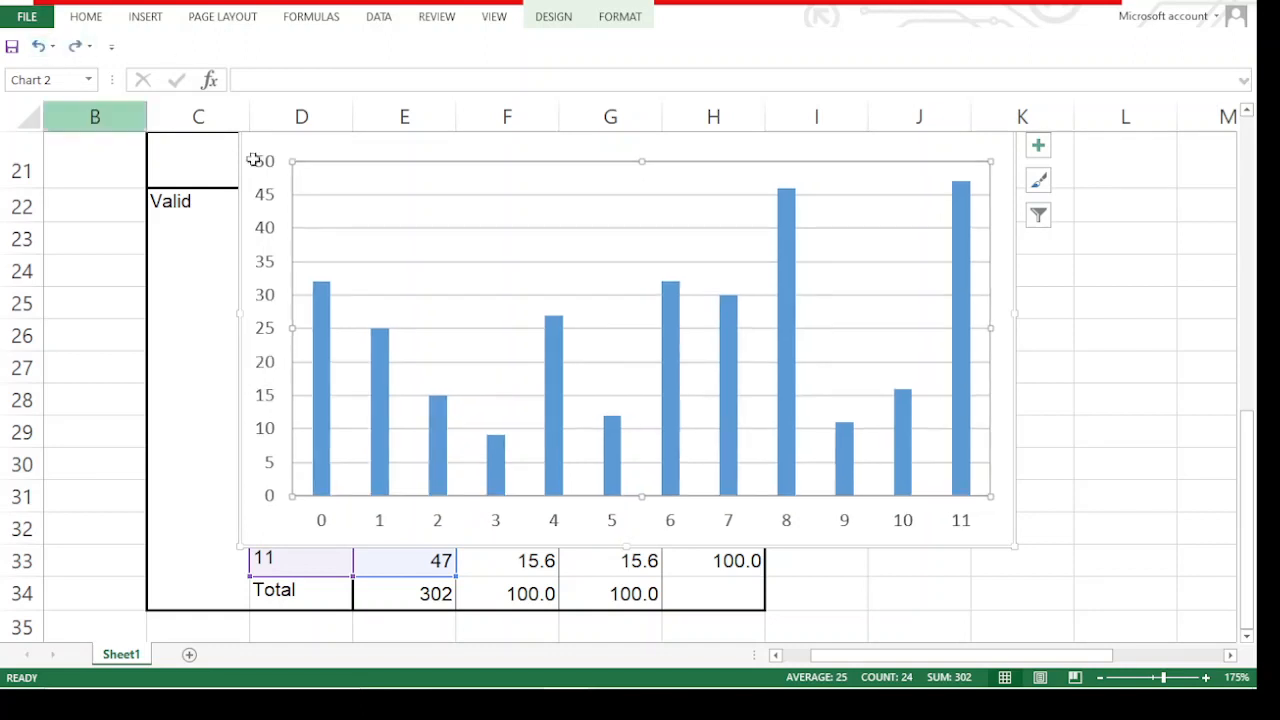
{"action": "right_click", "coordinate": [488, 221]}
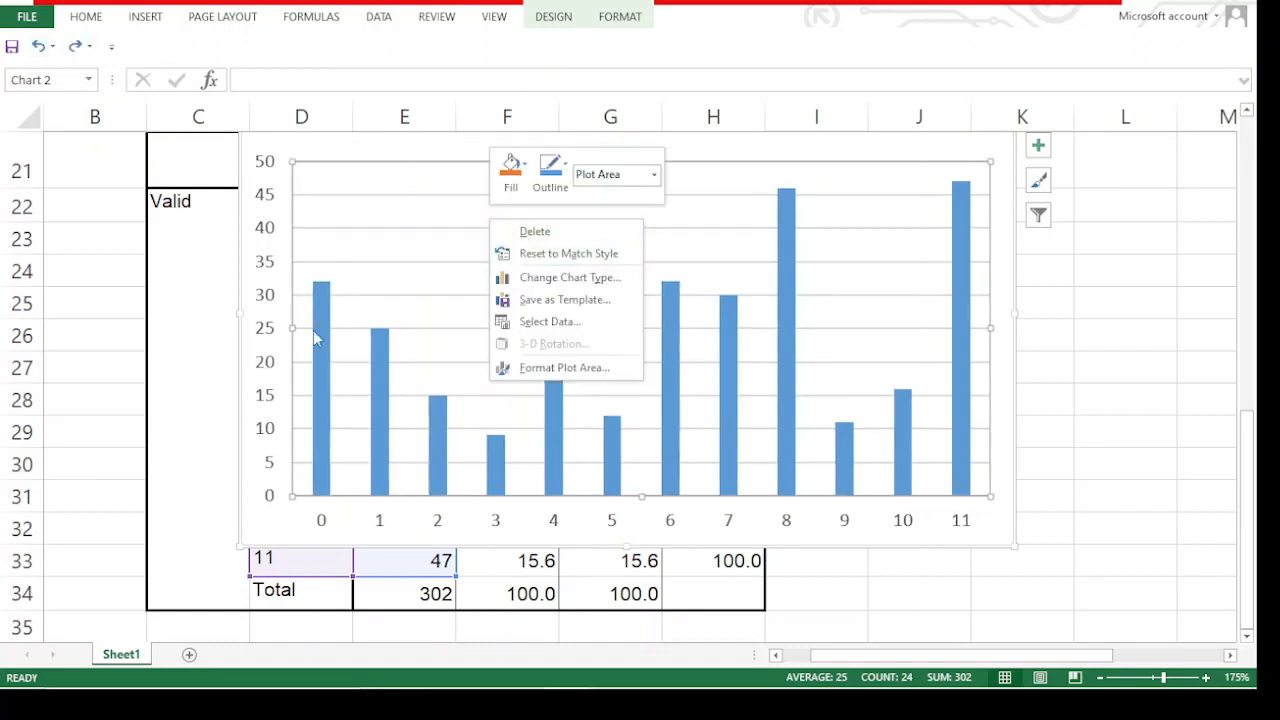
{"action": "key", "text": "Escape"}
{"action": "left_click", "coordinate": [182, 433]}
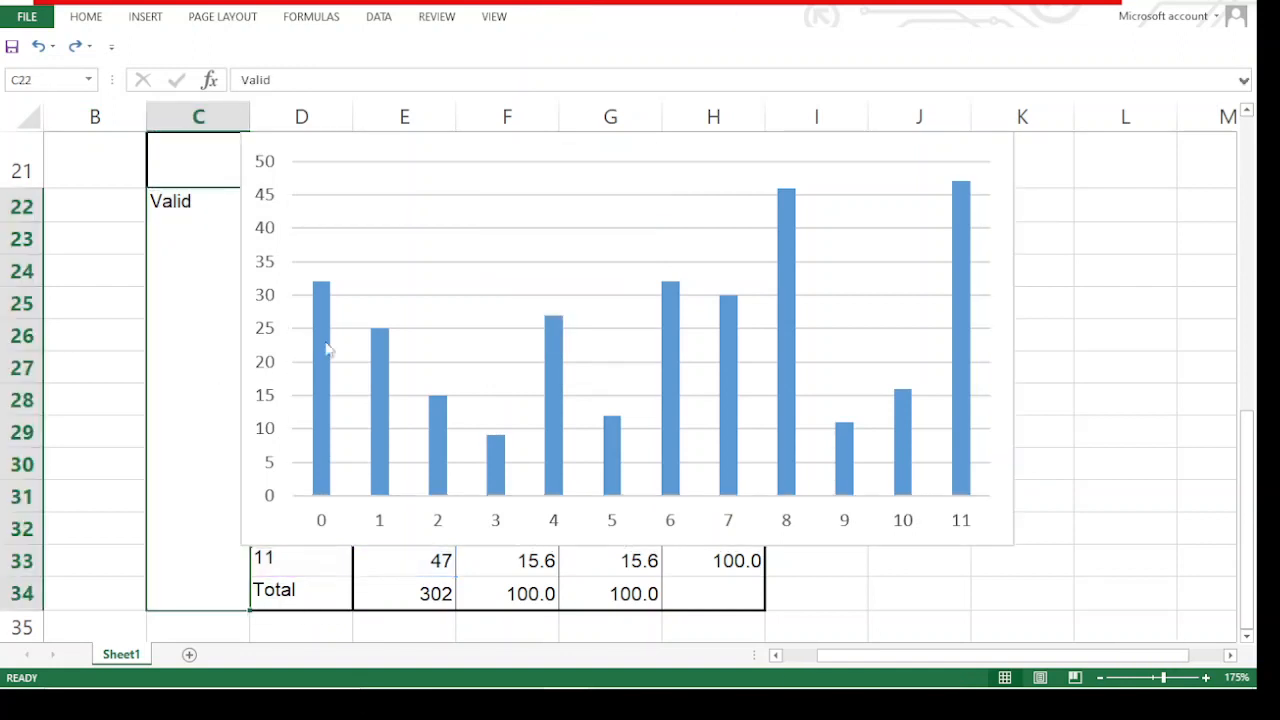
{"action": "left_click", "coordinate": [408, 246]}
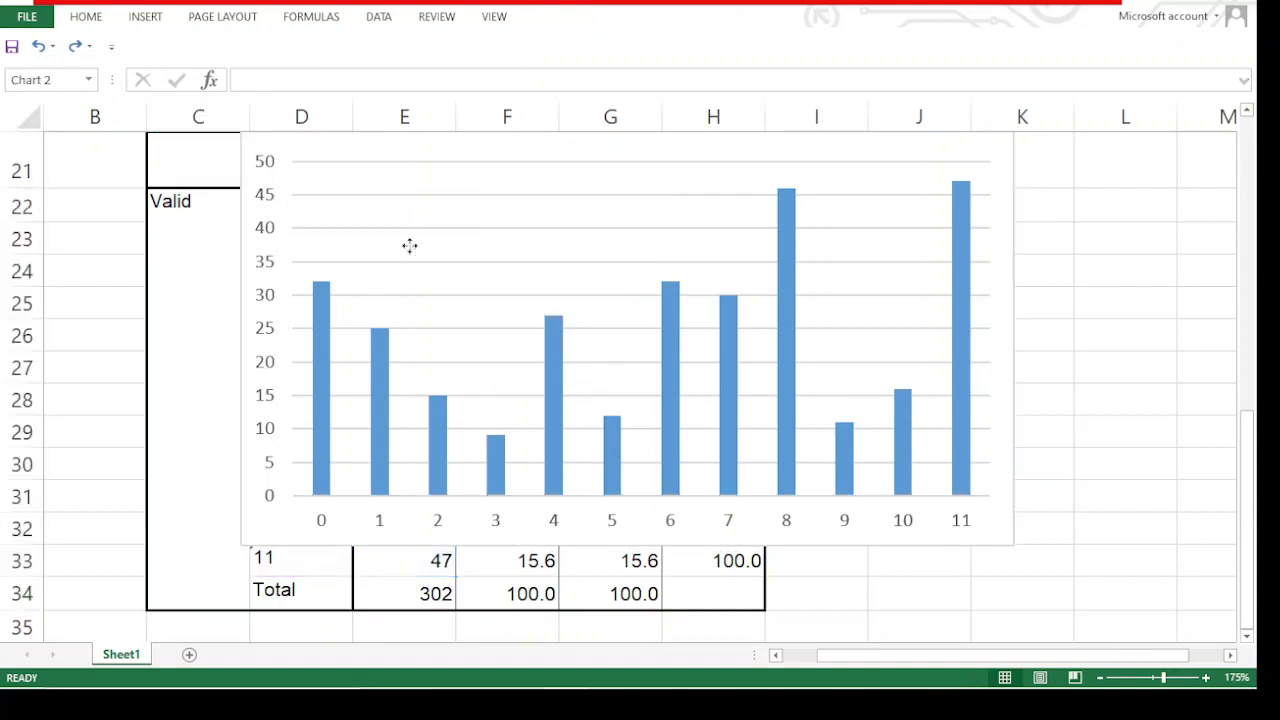
{"action": "right_click", "coordinate": [526, 222]}
{"action": "left_click", "coordinate": [878, 200]}
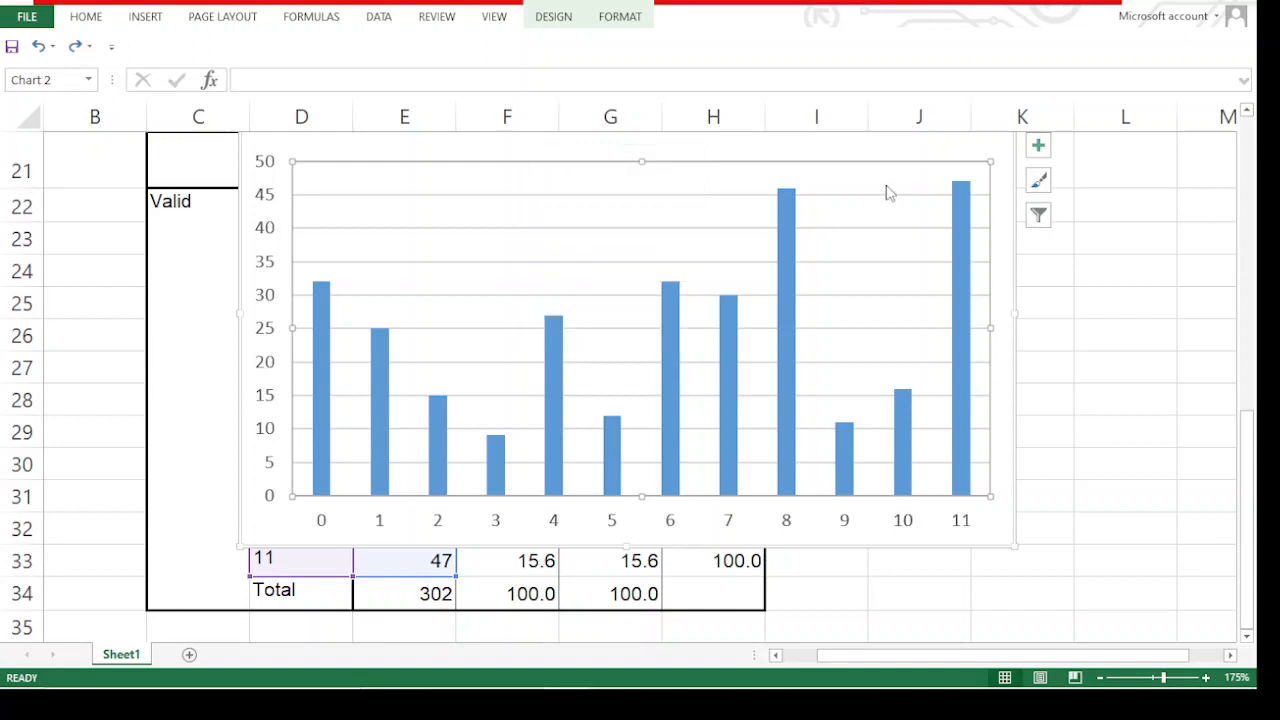
{"action": "right_click", "coordinate": [886, 190]}
{"action": "left_click", "coordinate": [1197, 350]}
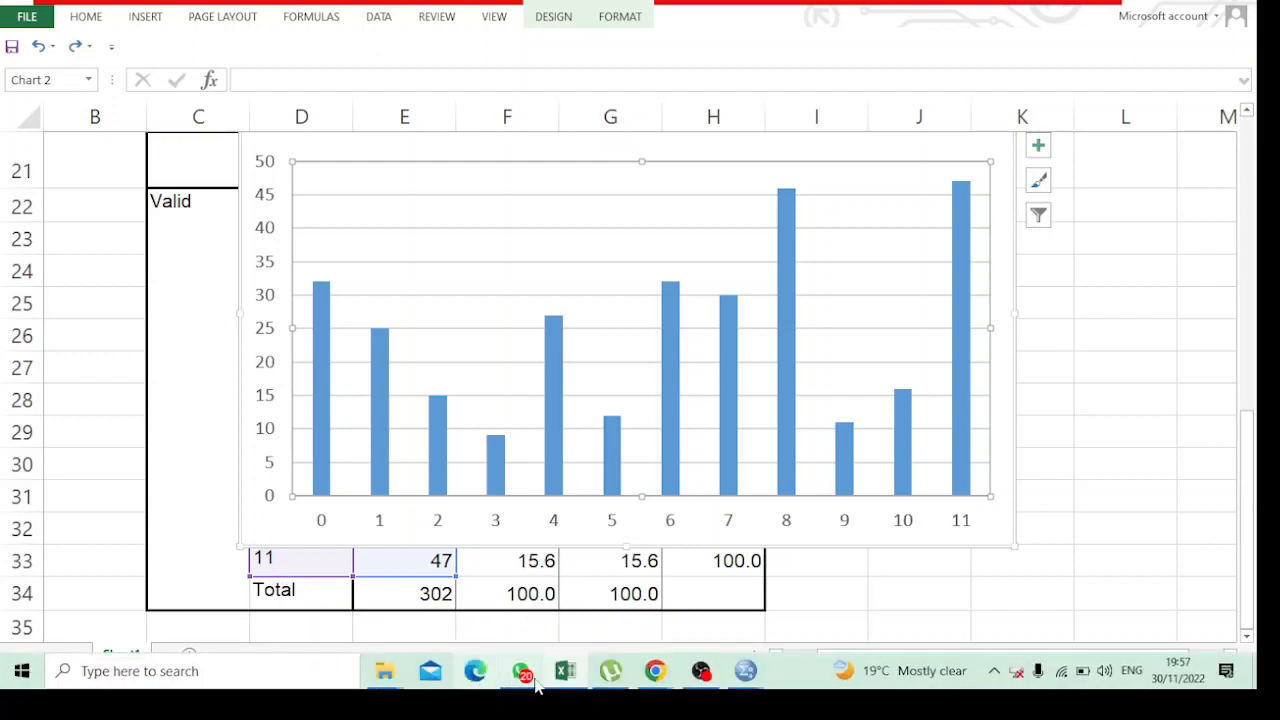
Switch to the SPSS dataset and set up a Crosstabs analysis with District in the rows and HDDS in the columns
{"action": "left_click", "coordinate": [745, 670]}
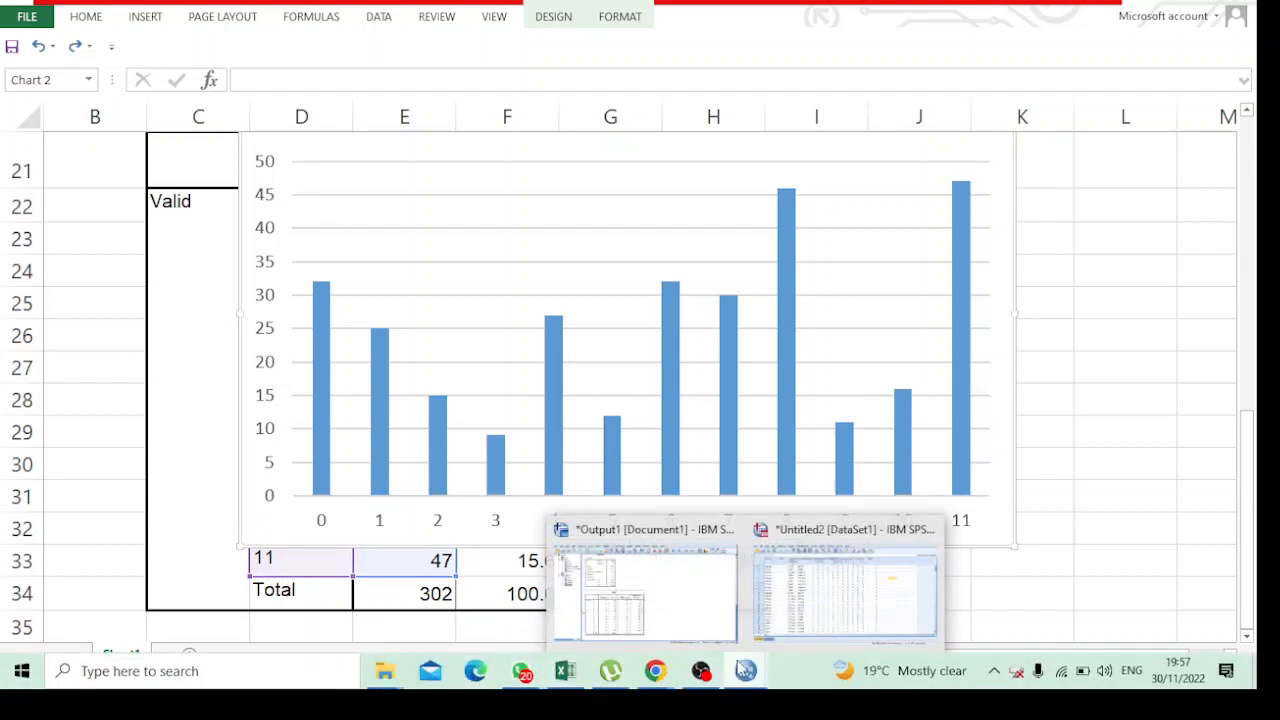
{"action": "left_click", "coordinate": [800, 590]}
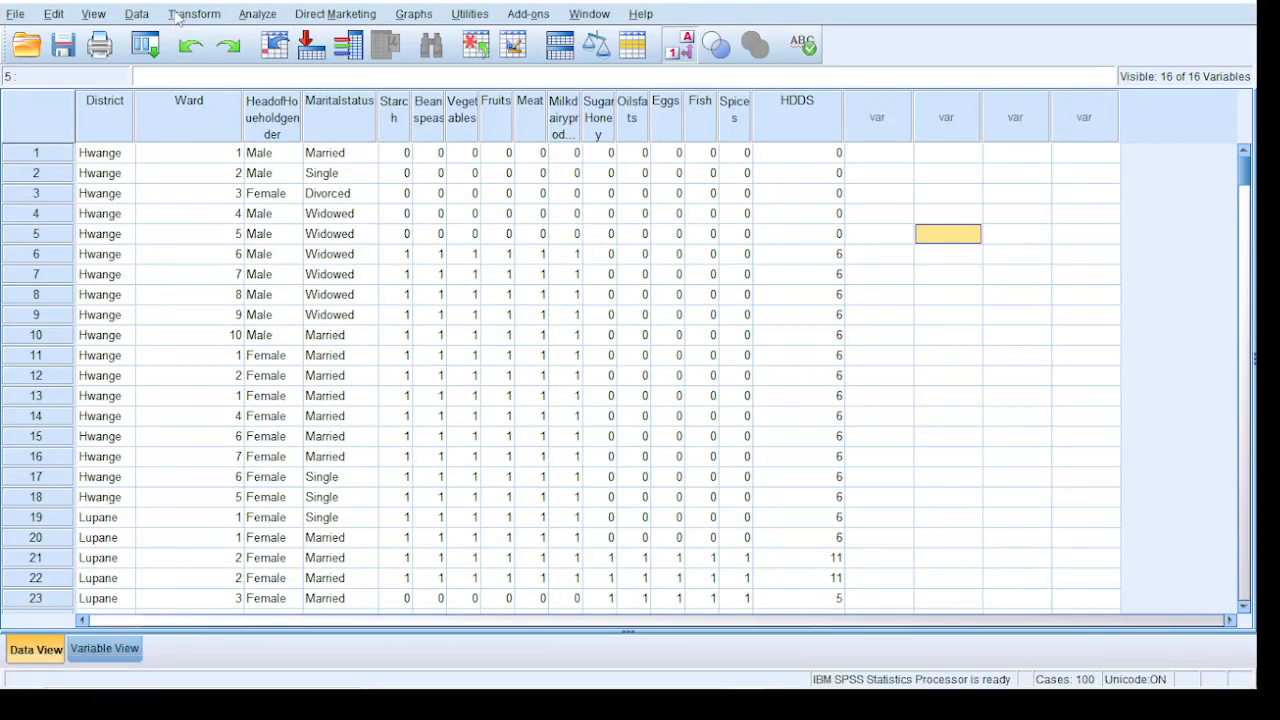
{"action": "left_click", "coordinate": [252, 15]}
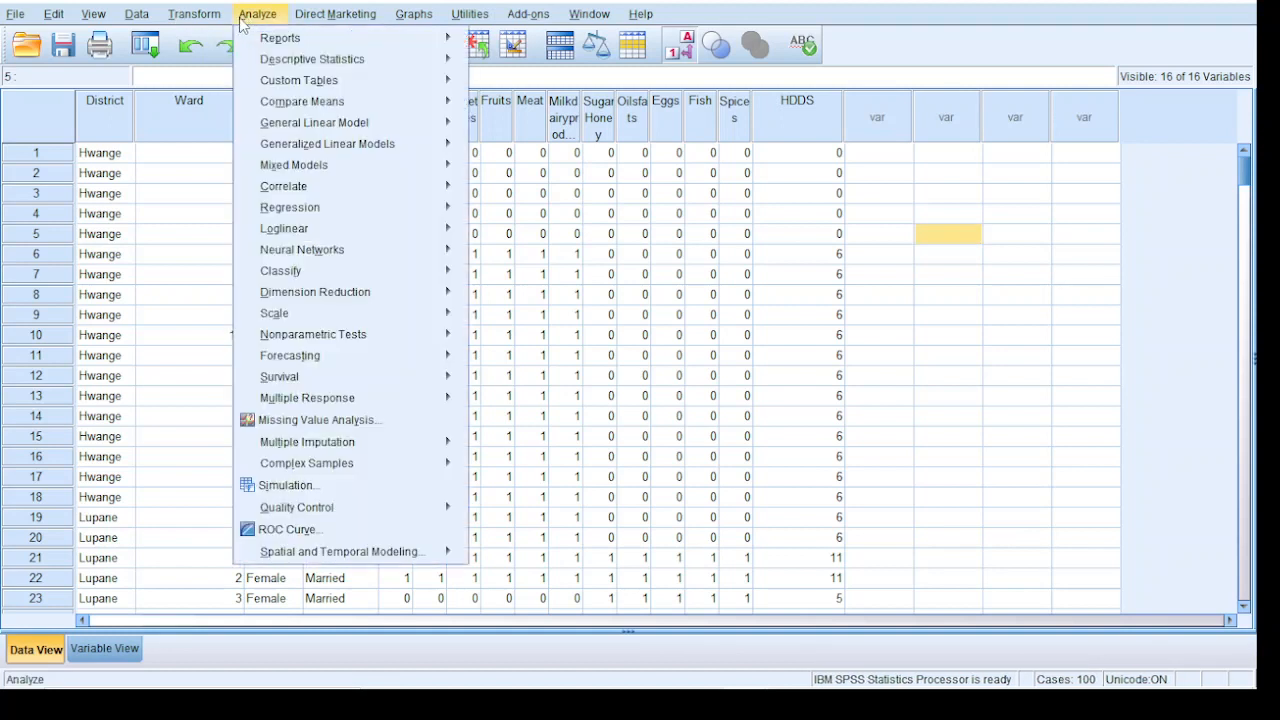
{"action": "mouse_move", "coordinate": [372, 79]}
{"action": "mouse_move", "coordinate": [415, 59]}
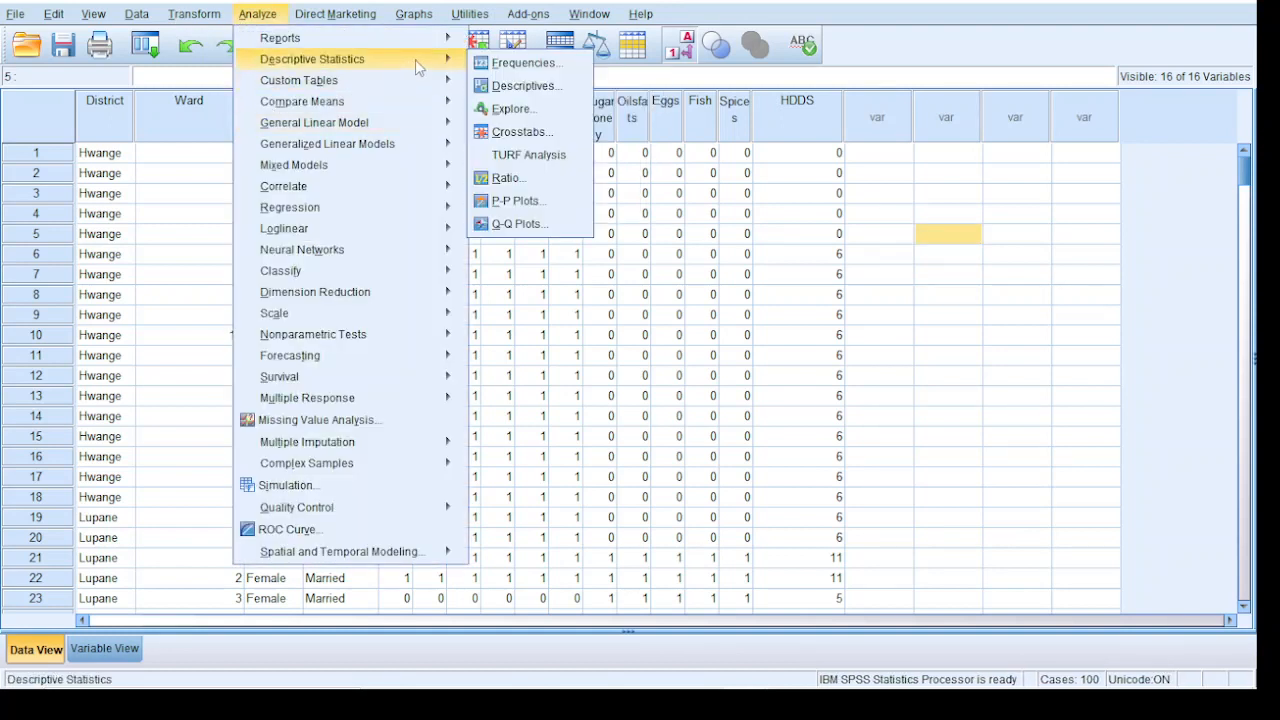
{"action": "left_click", "coordinate": [507, 132]}
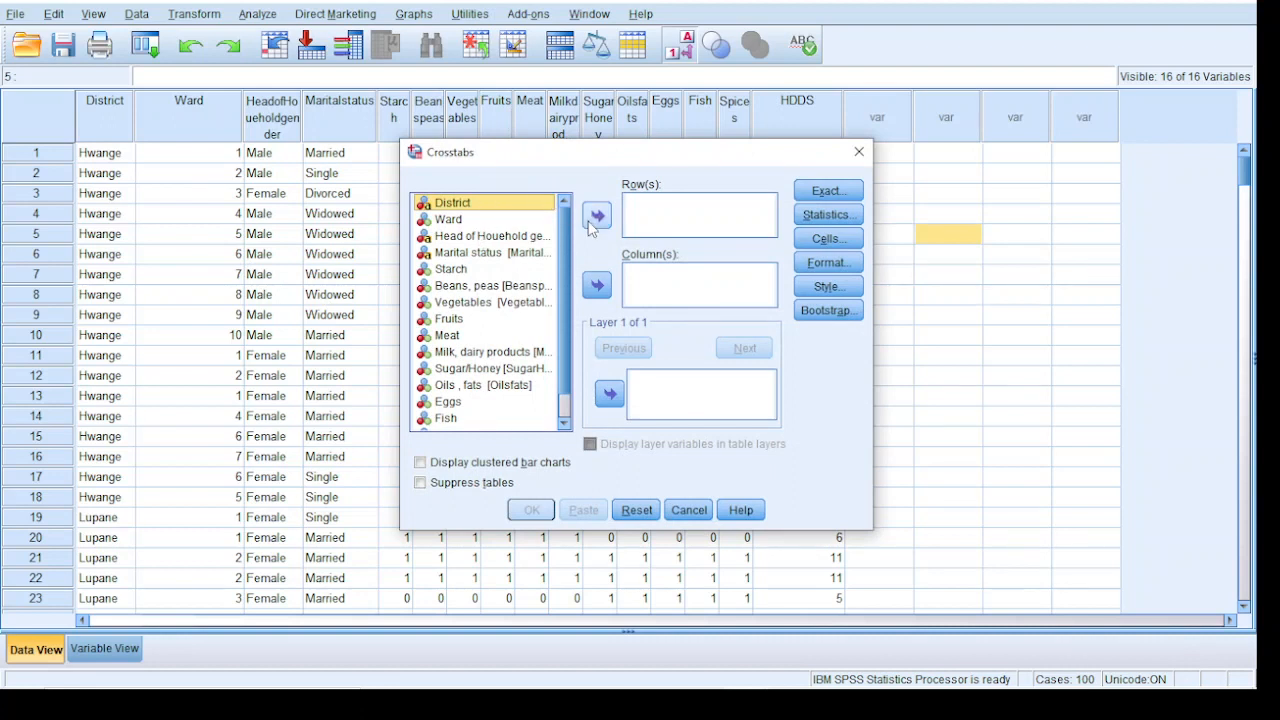
{"action": "left_click", "coordinate": [597, 218]}
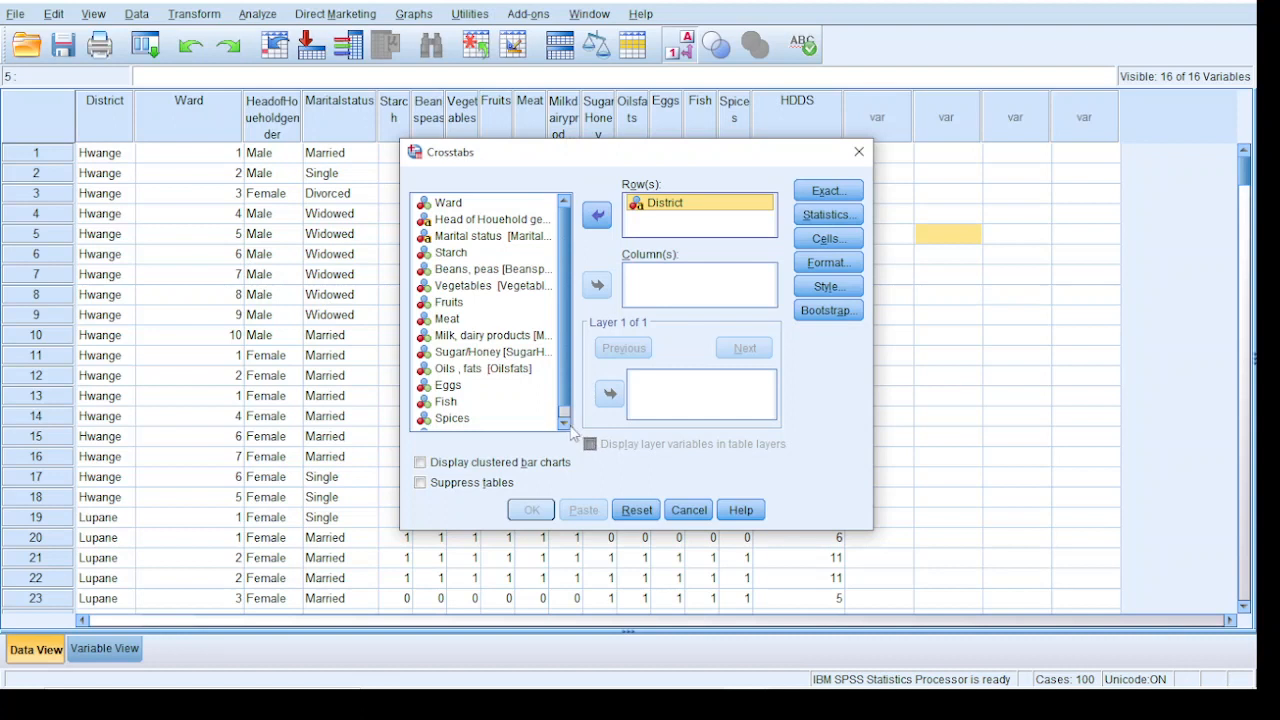
{"action": "left_click", "coordinate": [566, 424]}
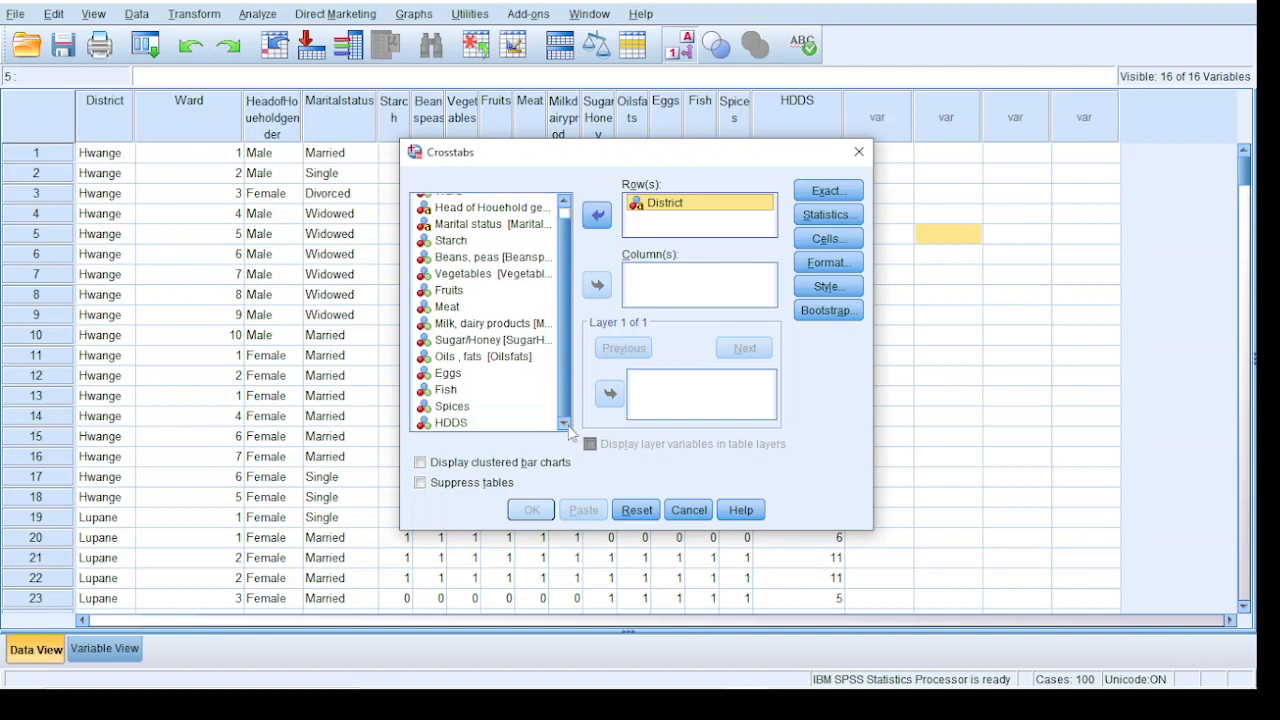
{"action": "left_click", "coordinate": [478, 424]}
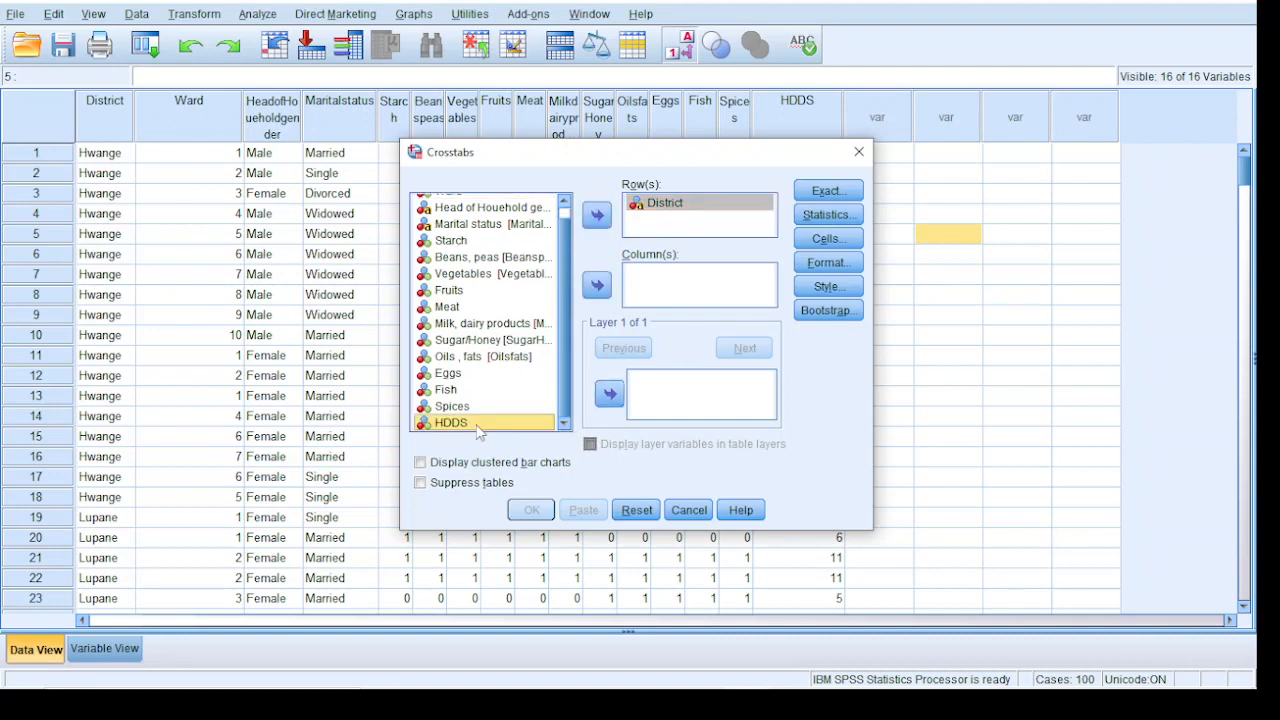
{"action": "left_click", "coordinate": [597, 288]}
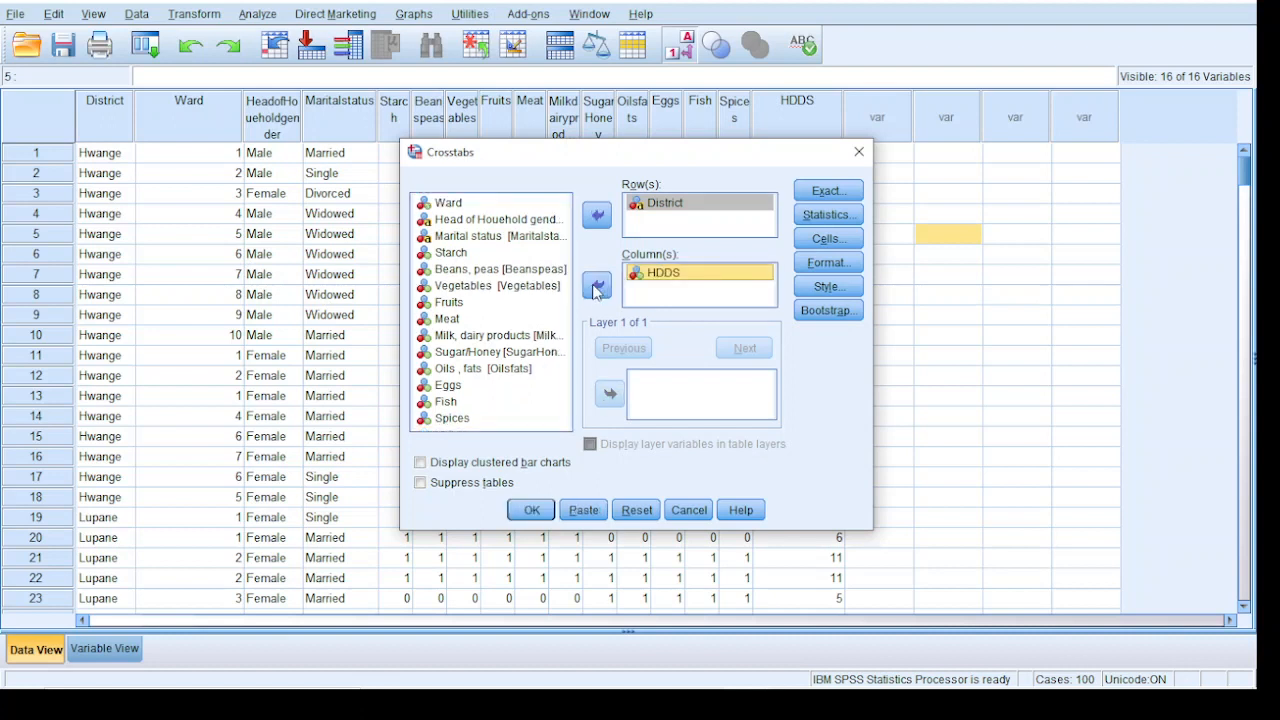
Add column and total percentages to the crosstab cells and run the District by HDDS crosstabulation
{"action": "left_click", "coordinate": [826, 238]}
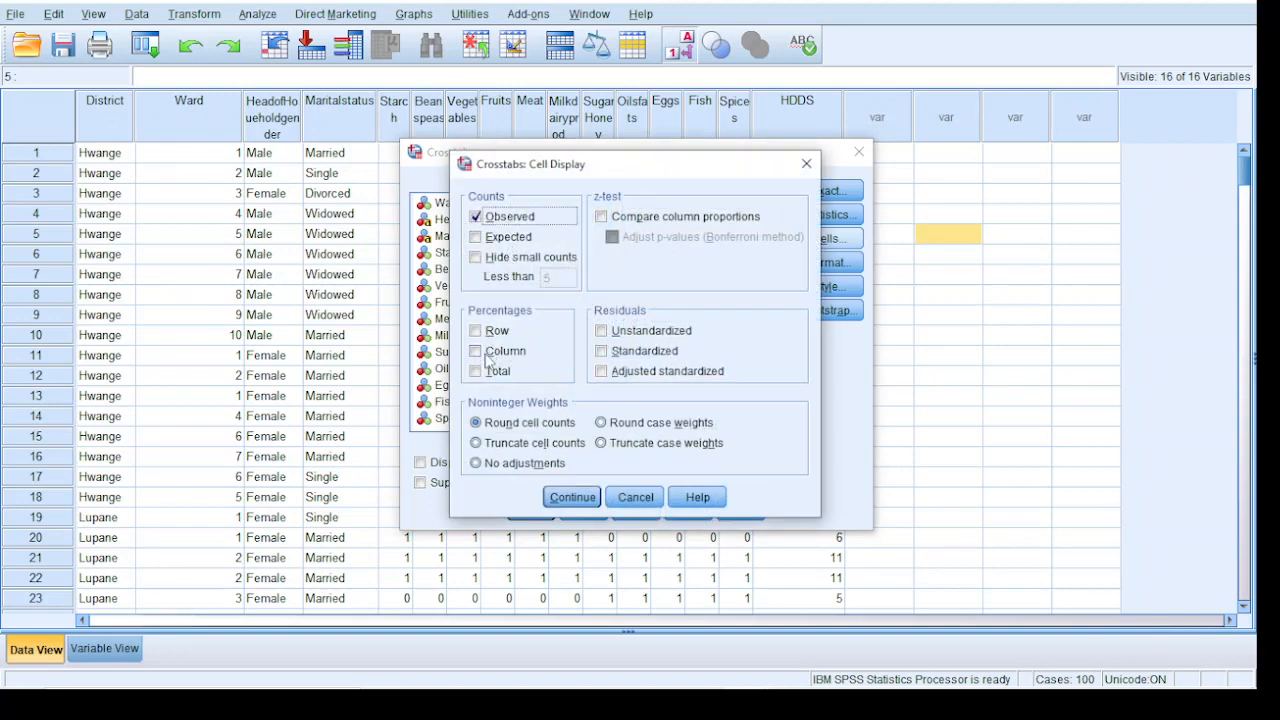
{"action": "left_click", "coordinate": [479, 374]}
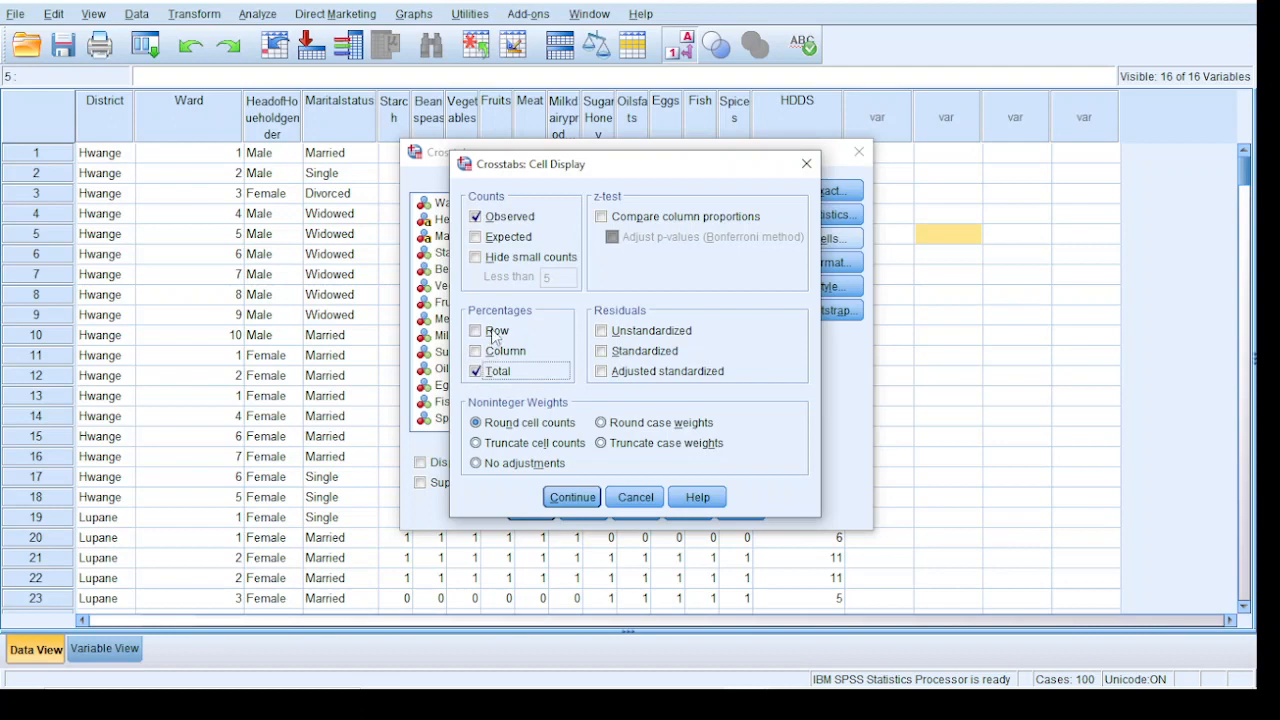
{"action": "left_click", "coordinate": [481, 351]}
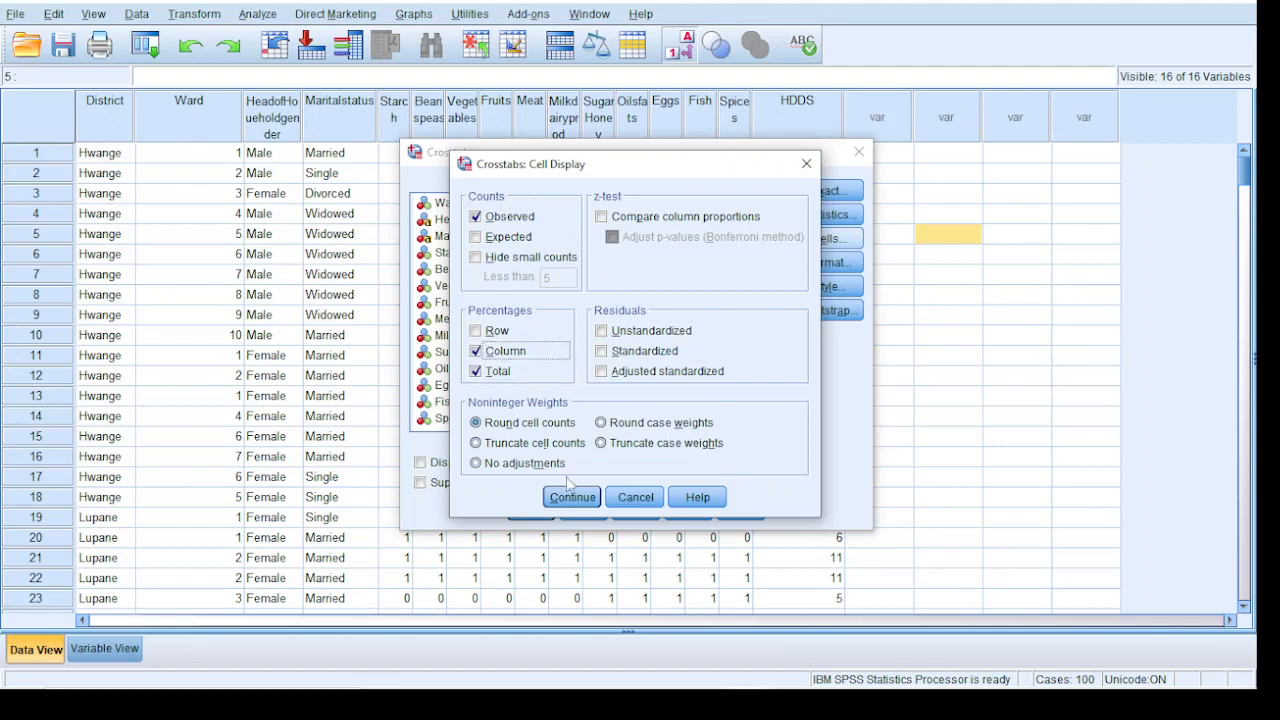
{"action": "left_click", "coordinate": [573, 497]}
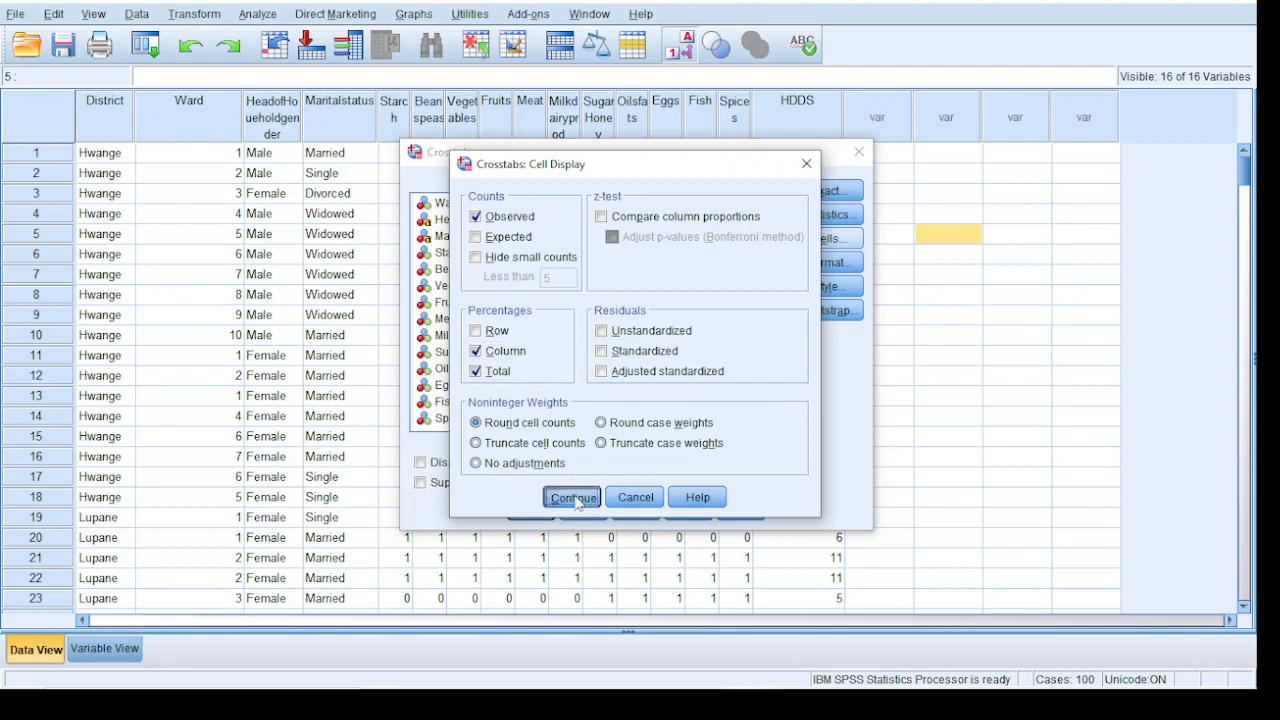
{"action": "left_click", "coordinate": [531, 510]}
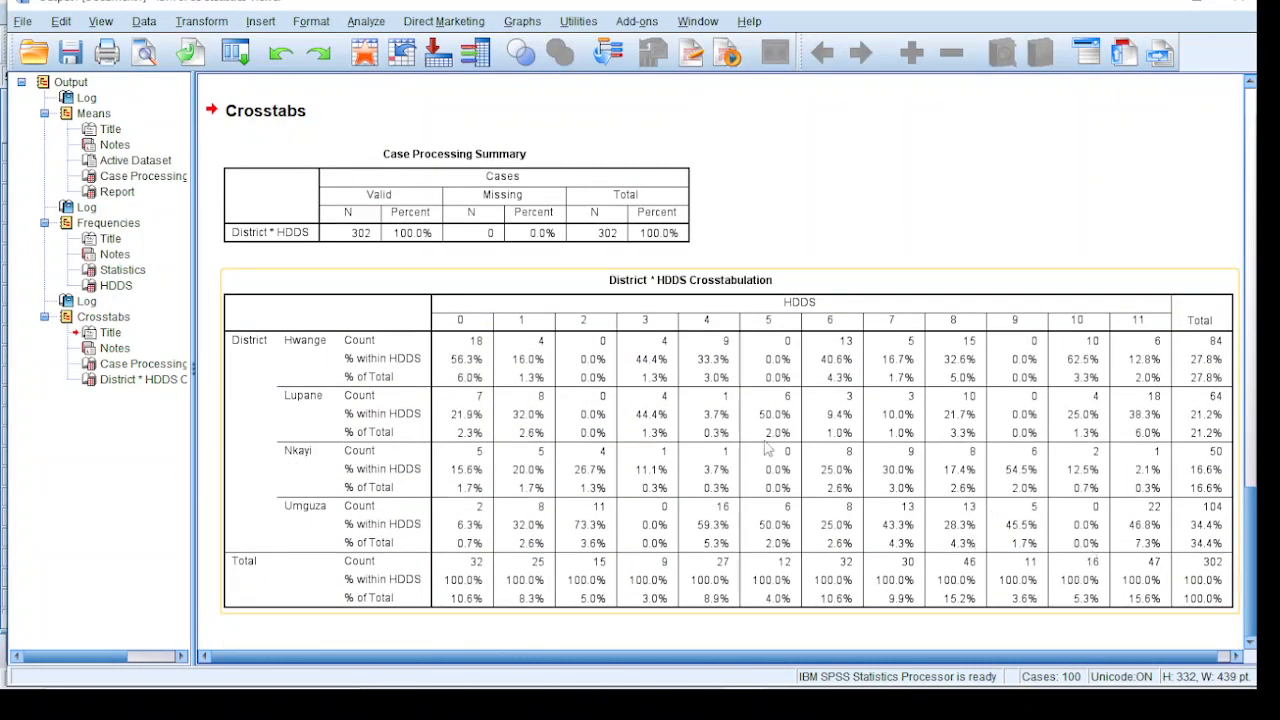
Copy the District * HDDS Crosstabulation table from the SPSS output into cell B2 of a new sheet in the Excel workbook
{"action": "right_click", "coordinate": [293, 325]}
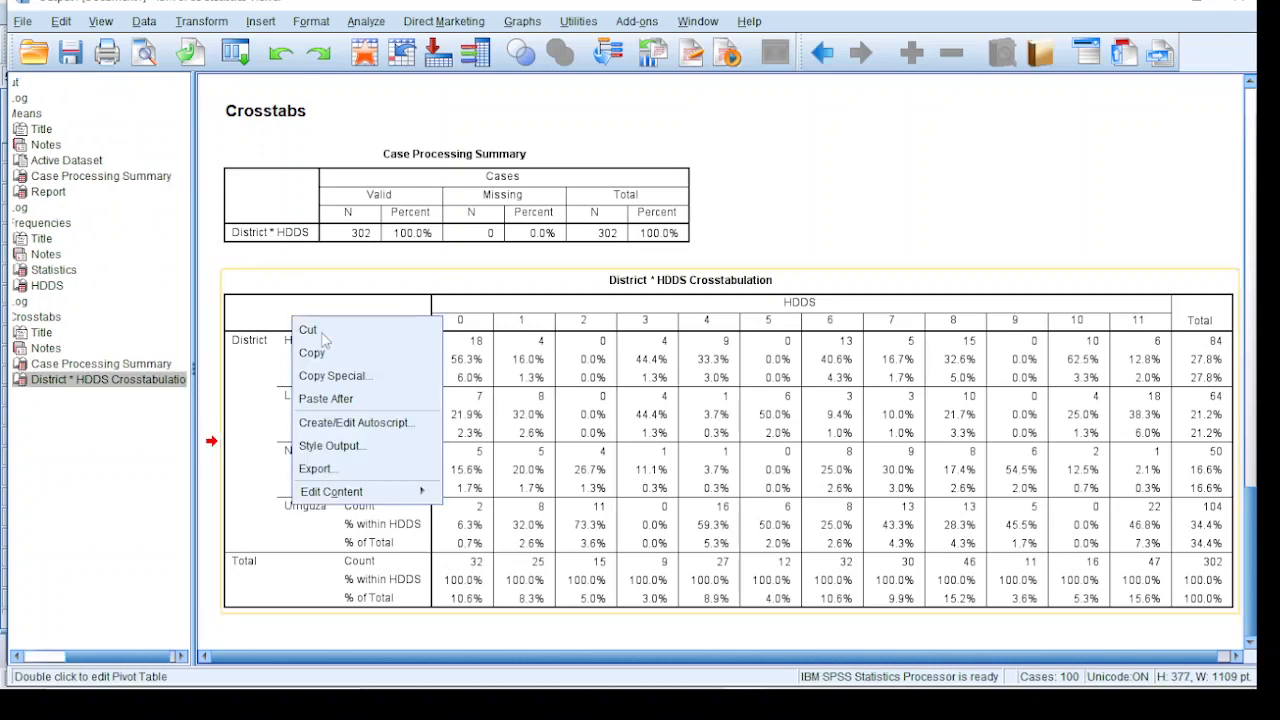
{"action": "left_click", "coordinate": [312, 349]}
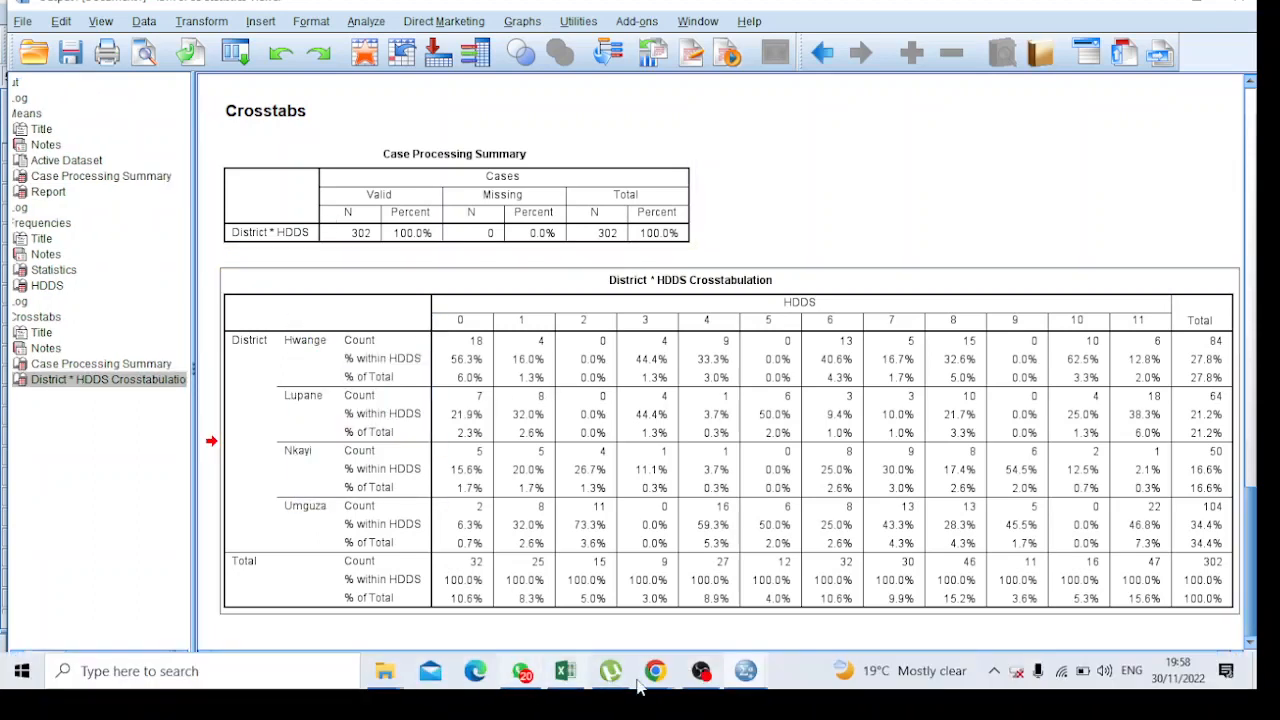
{"action": "left_click", "coordinate": [566, 675]}
{"action": "scroll", "coordinate": [663, 563], "scroll_direction": "down", "scroll_amount": 5}
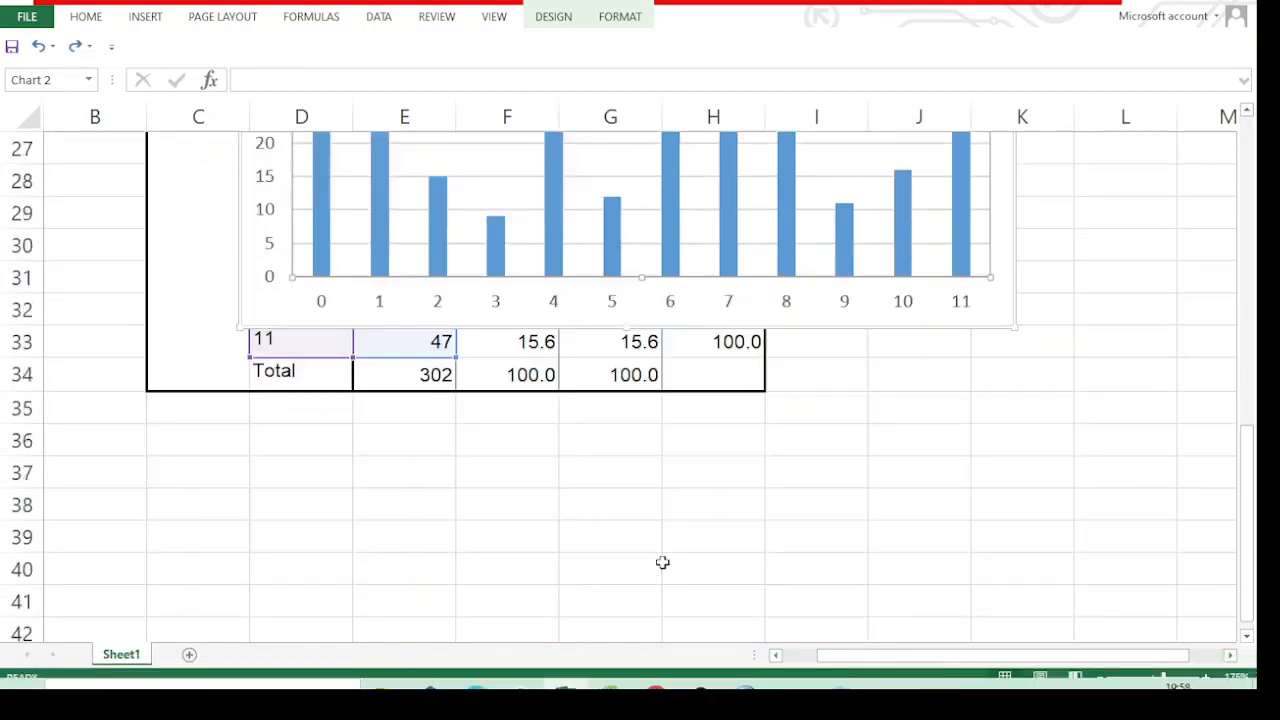
{"action": "left_click", "coordinate": [239, 374]}
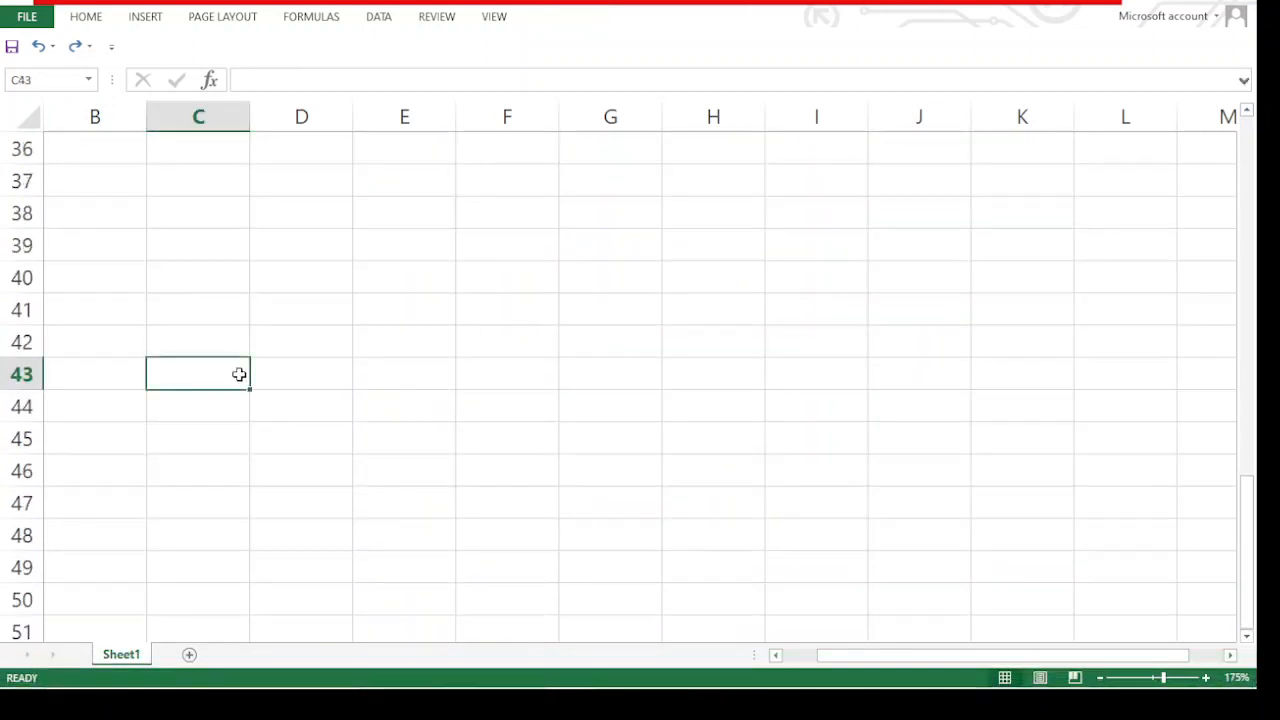
{"action": "left_click", "coordinate": [189, 655]}
{"action": "left_click", "coordinate": [95, 167]}
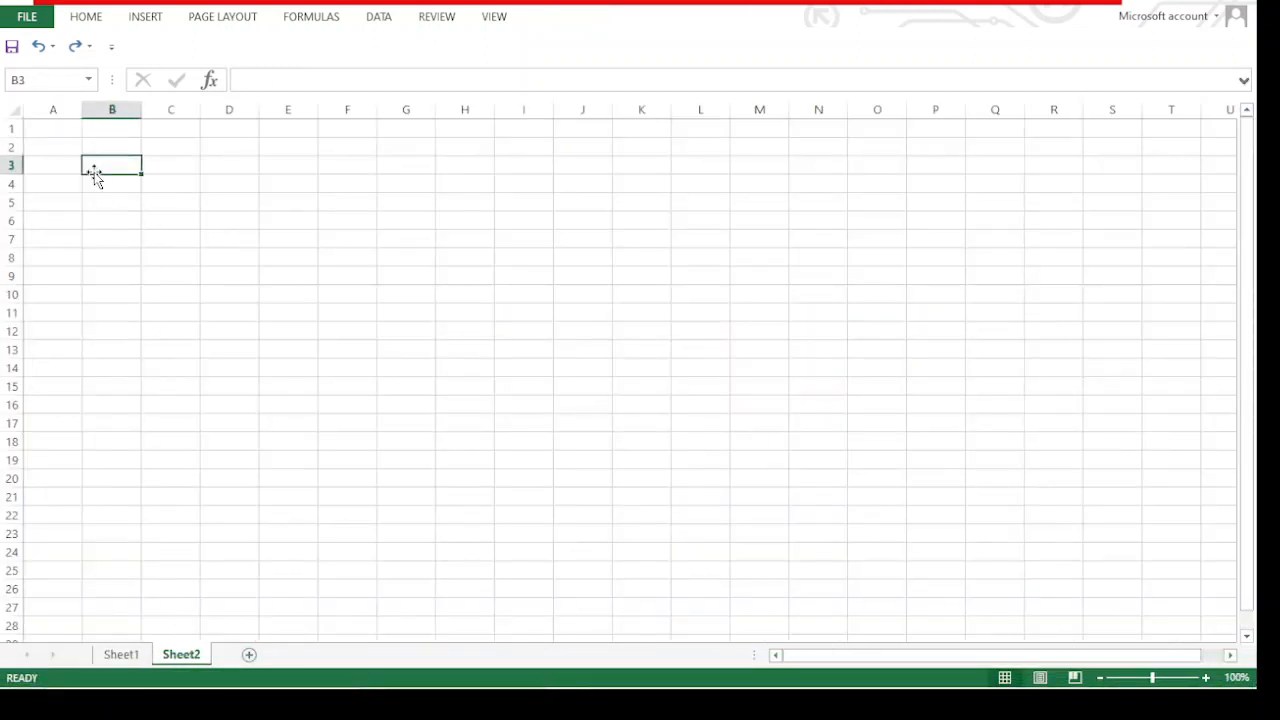
{"action": "left_click", "coordinate": [91, 143]}
{"action": "right_click", "coordinate": [91, 143]}
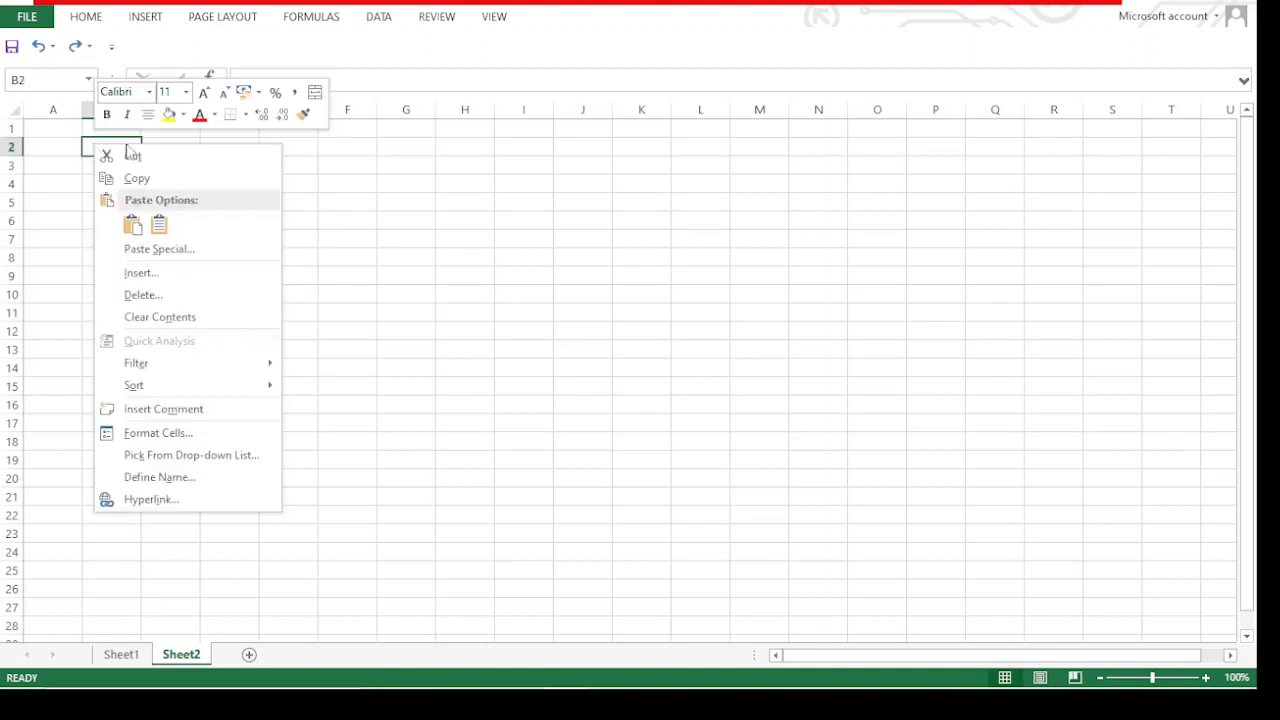
{"action": "left_click", "coordinate": [131, 228]}
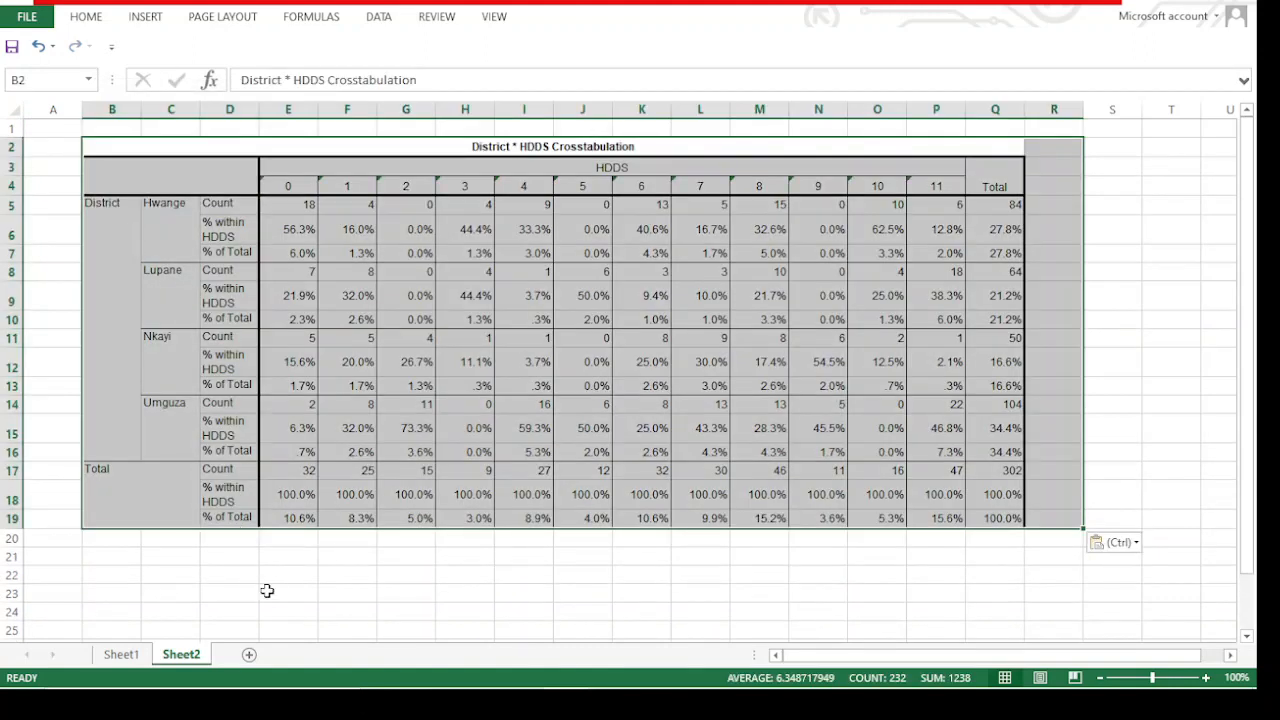
Examine the pasted crosstabulation, checking Hwange's counts for HDDS scores 0 and 1, the % within HDDS rows and the total rows
{"action": "left_click", "coordinate": [278, 591]}
{"action": "scroll", "coordinate": [290, 562], "scroll_direction": "up", "scroll_amount": 4, "text": "ctrl"}
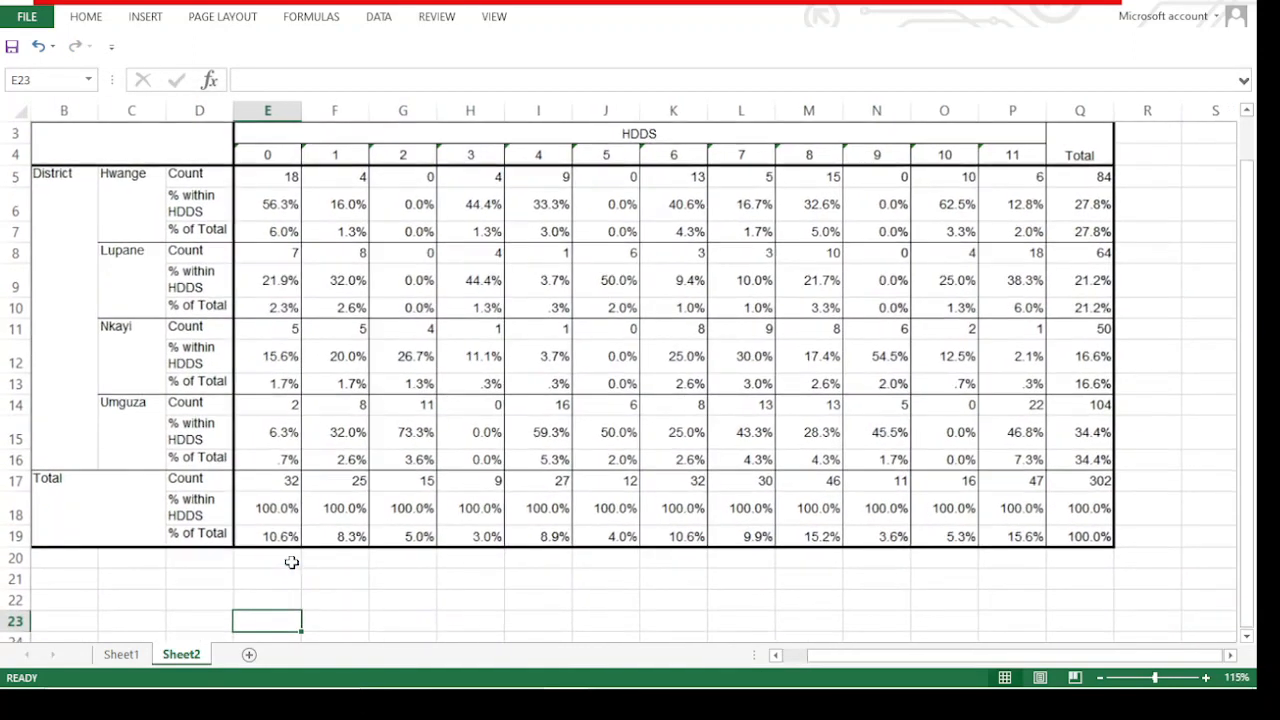
{"action": "scroll", "coordinate": [290, 560], "scroll_direction": "up", "scroll_amount": 3}
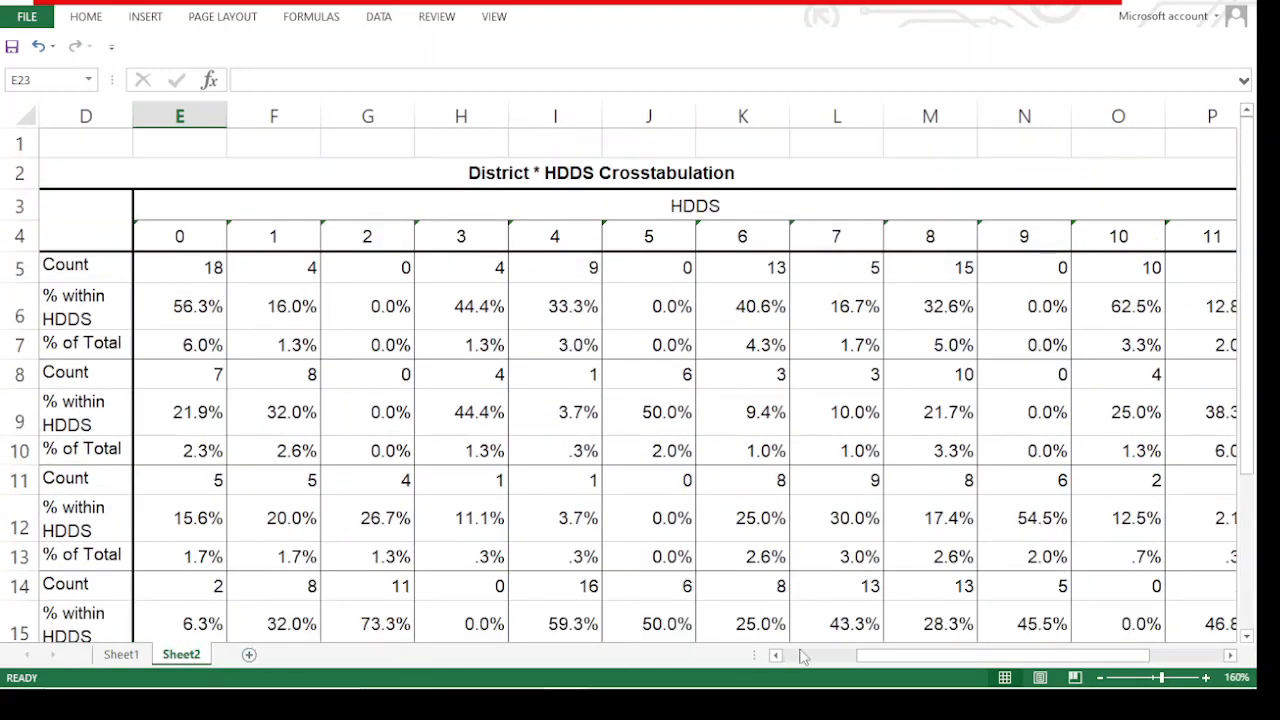
{"action": "left_click_drag", "start_coordinate": [880, 655], "coordinate": [808, 655]}
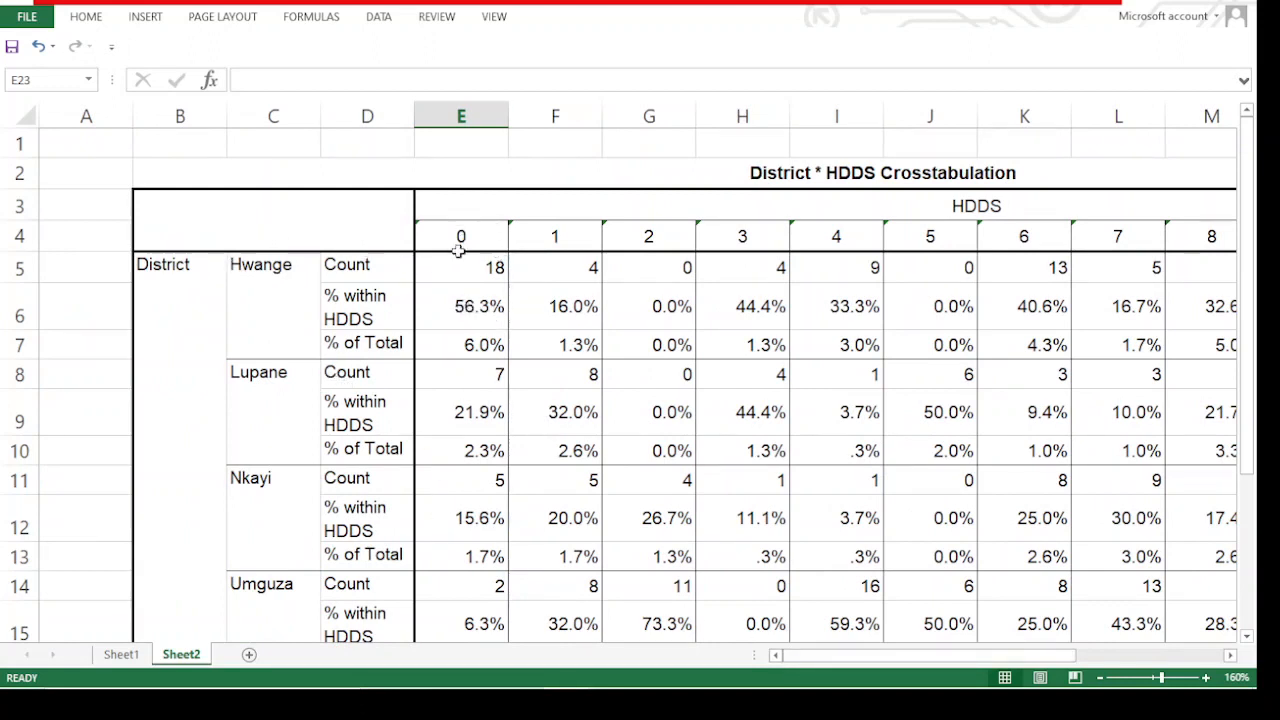
{"action": "left_click", "coordinate": [495, 268]}
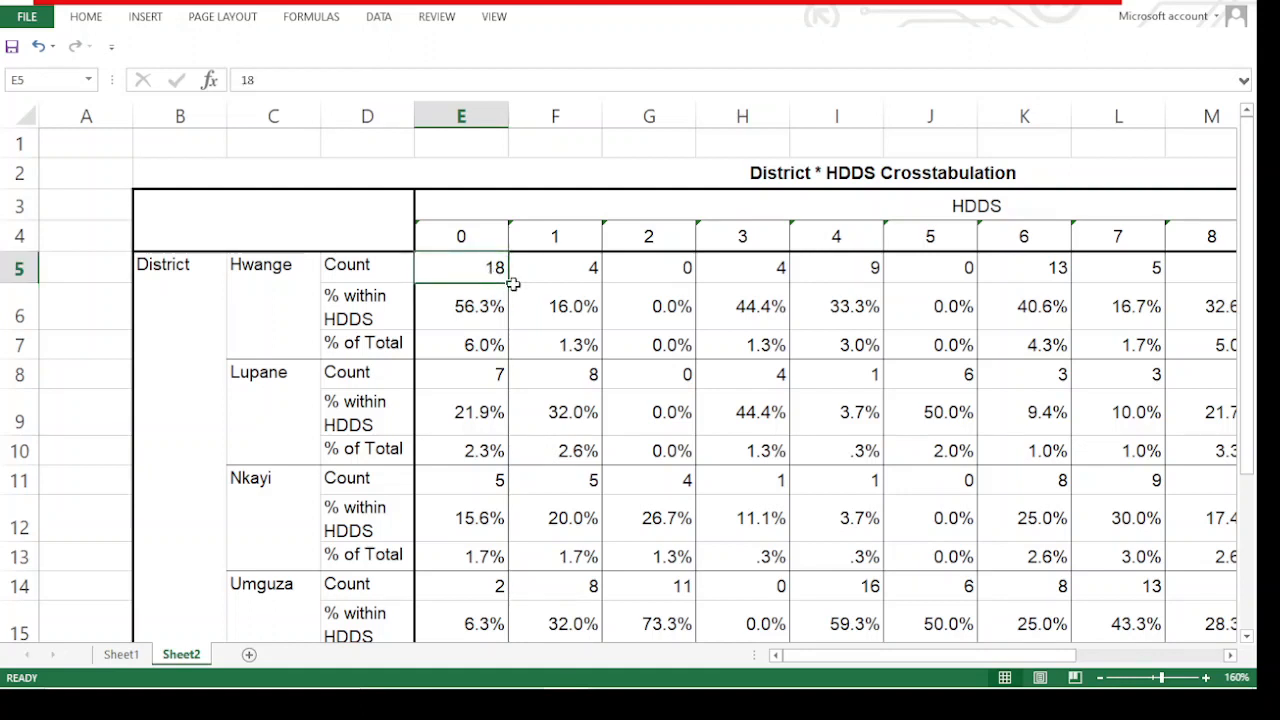
{"action": "left_click", "coordinate": [540, 238]}
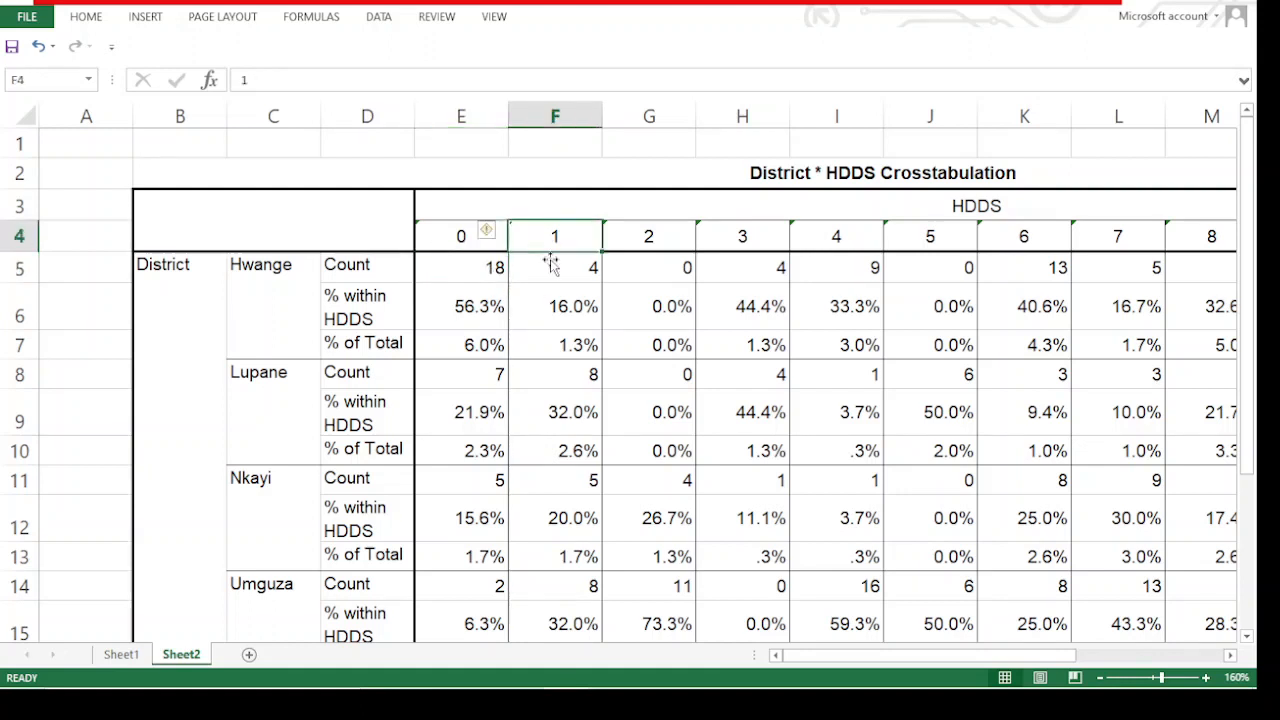
{"action": "left_click", "coordinate": [570, 262]}
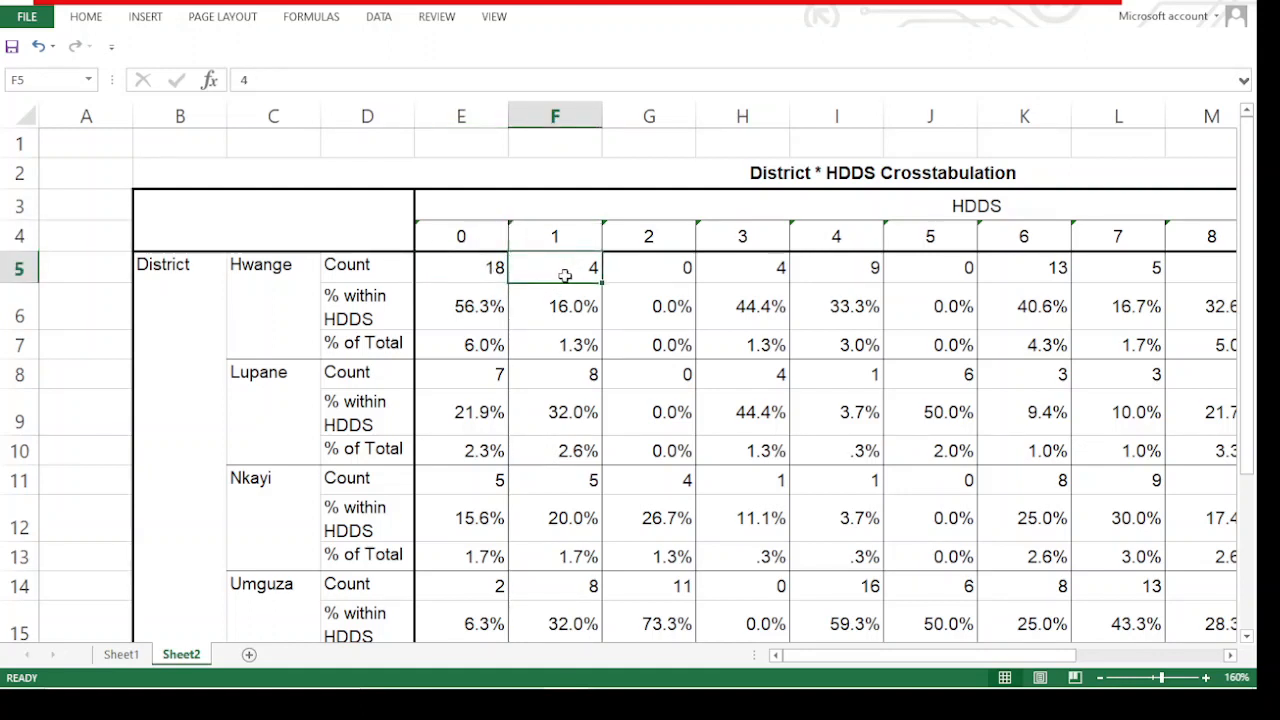
{"action": "left_click", "coordinate": [368, 300]}
{"action": "scroll", "coordinate": [460, 300], "scroll_direction": "down", "scroll_amount": 5}
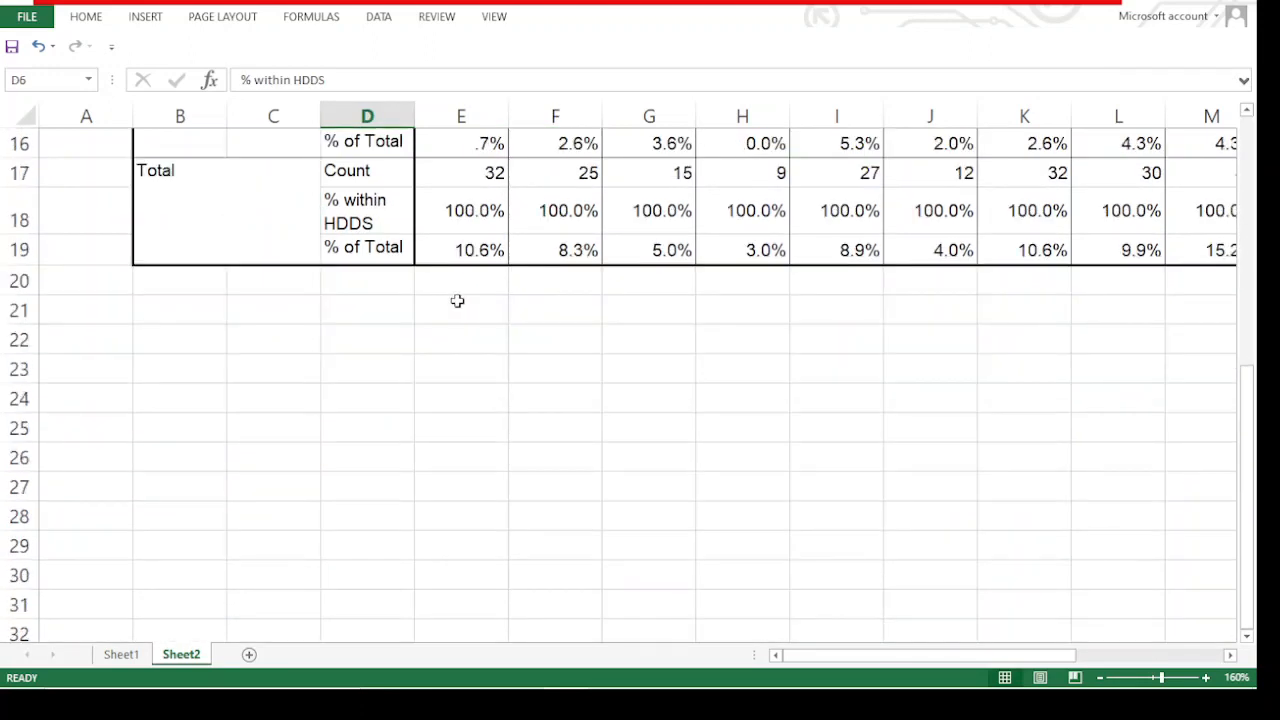
{"action": "scroll", "coordinate": [460, 300], "scroll_direction": "up", "scroll_amount": 1}
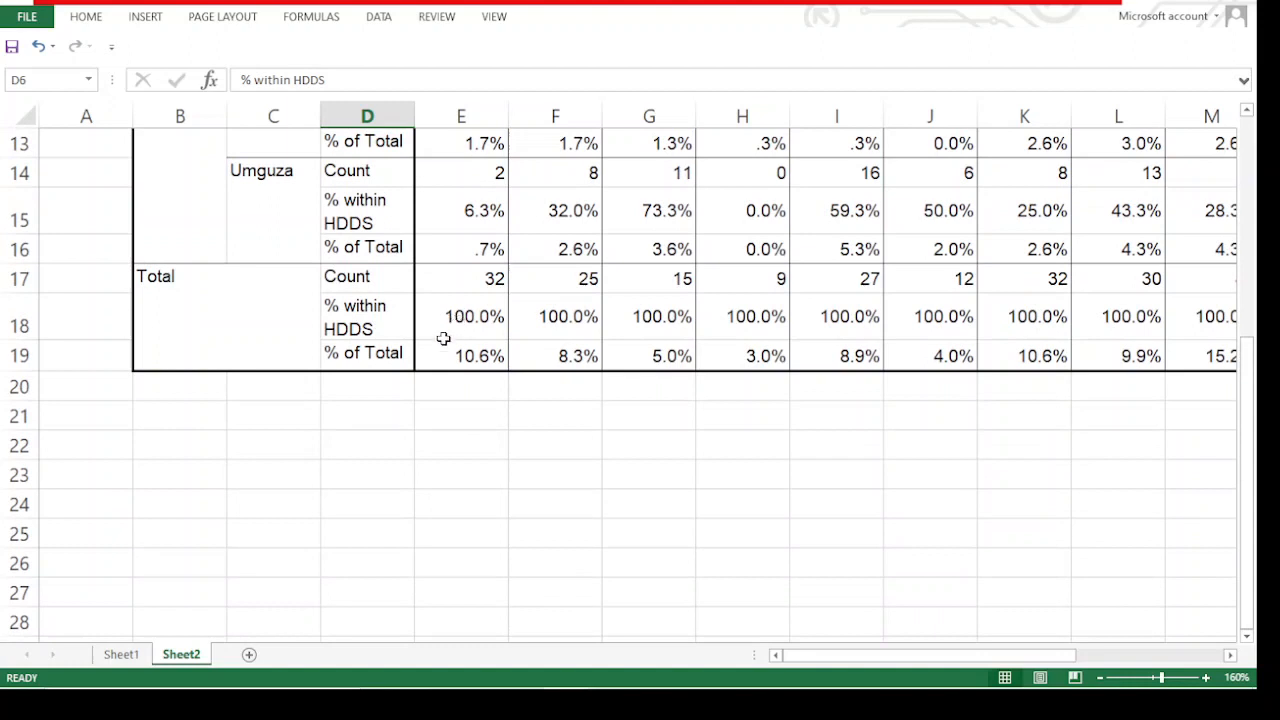
Compare the crosstab's total count for HDDS score 0 with the frequency chart on Sheet1, returning to Sheet2
{"action": "left_click", "coordinate": [484, 278]}
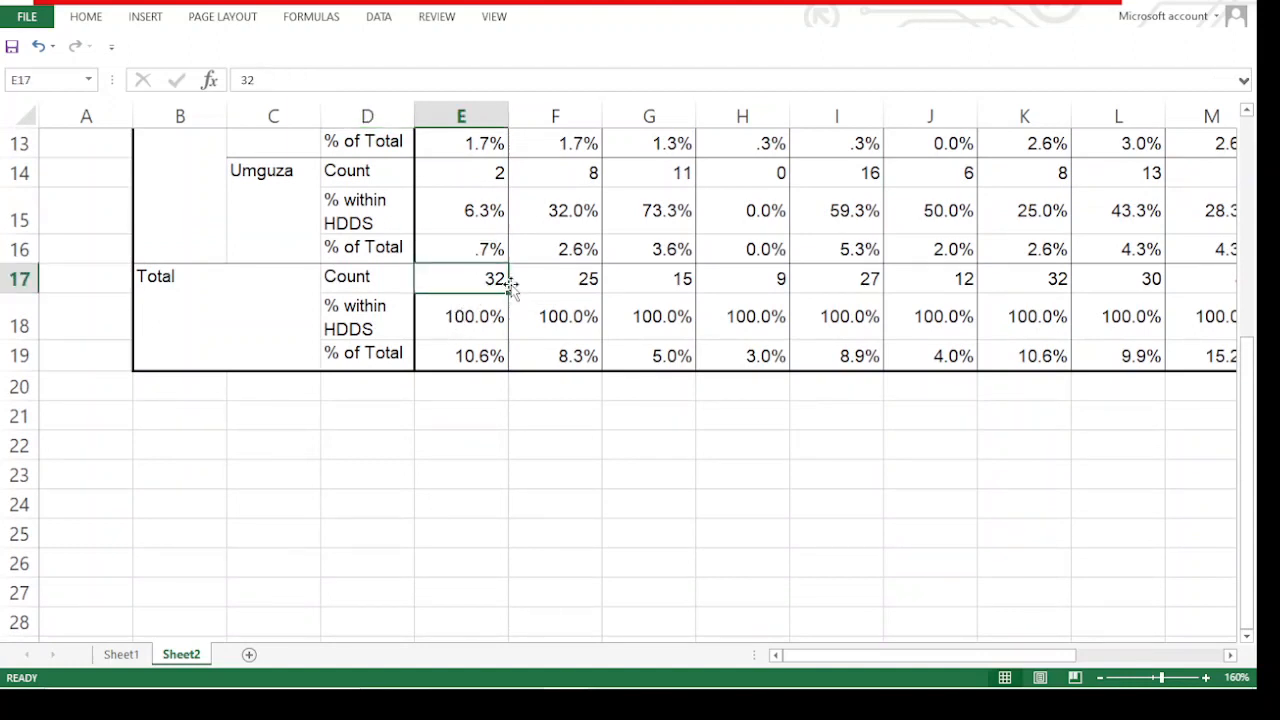
{"action": "scroll", "coordinate": [423, 349], "scroll_direction": "up", "scroll_amount": 4}
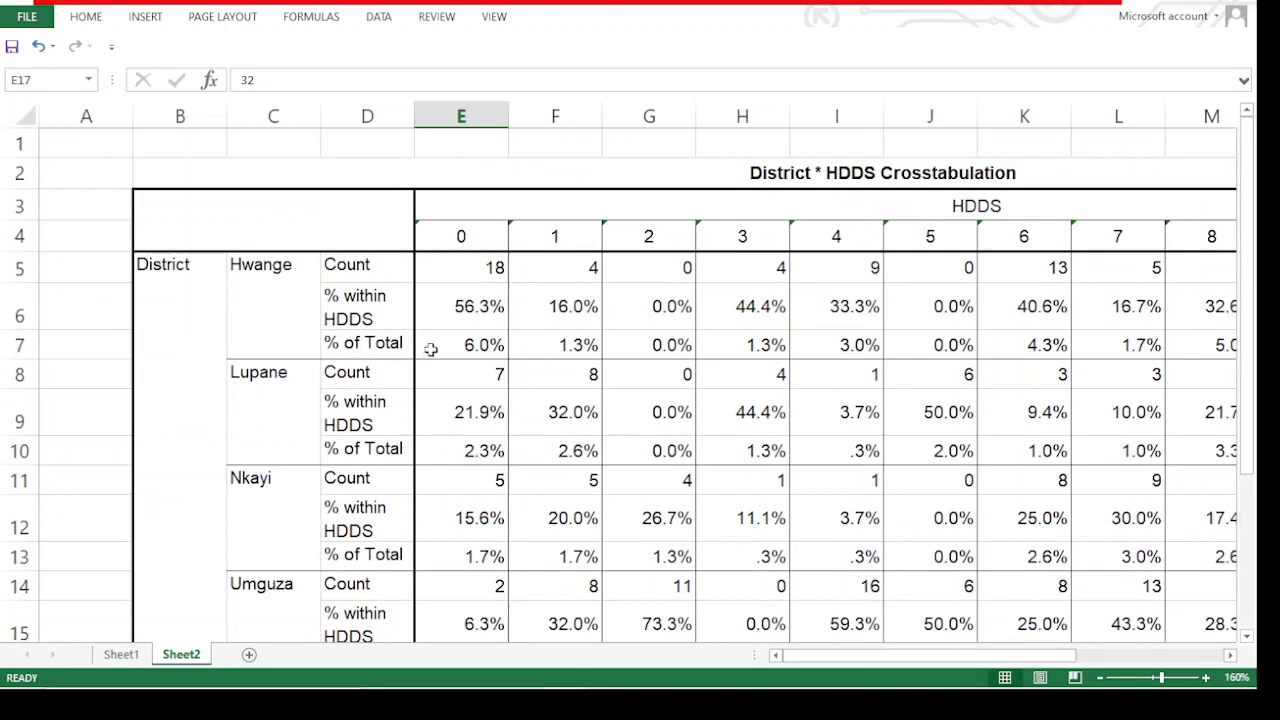
{"action": "scroll", "coordinate": [423, 350], "scroll_direction": "down", "scroll_amount": 4}
{"action": "left_click", "coordinate": [121, 654]}
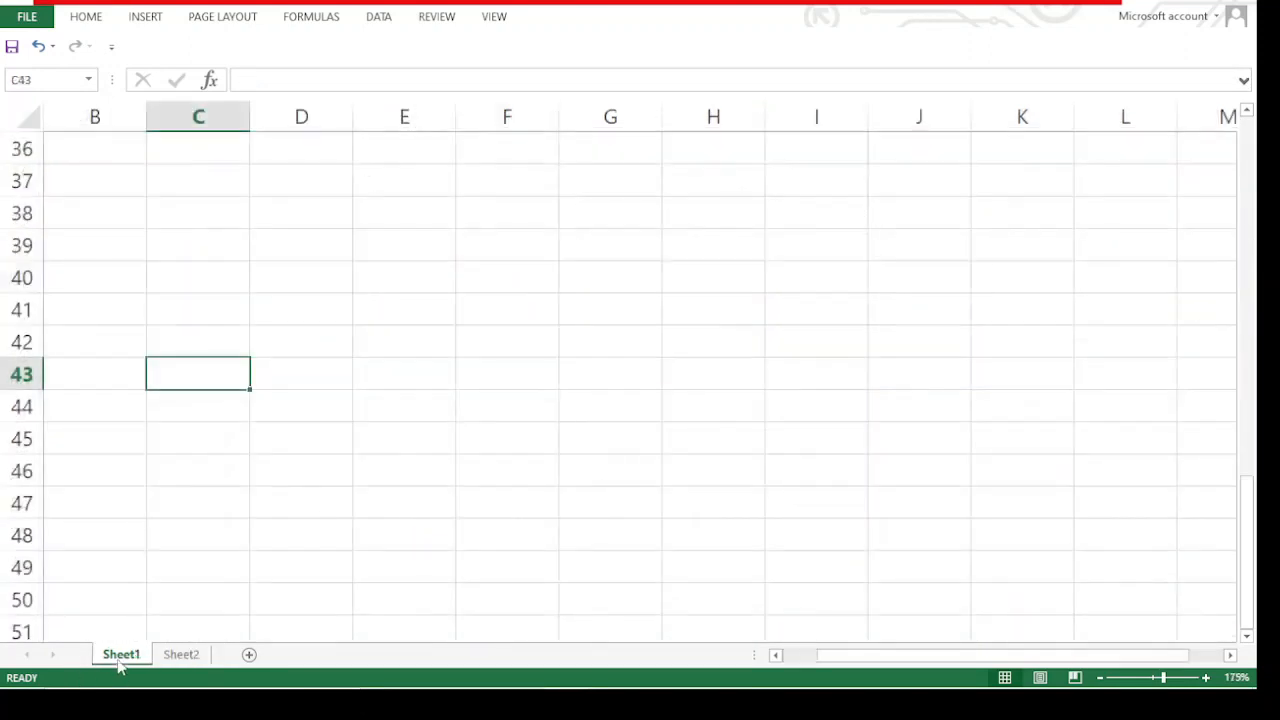
{"action": "scroll", "coordinate": [177, 489], "scroll_direction": "up", "scroll_amount": 8}
{"action": "scroll", "coordinate": [206, 460], "scroll_direction": "down", "scroll_amount": 2}
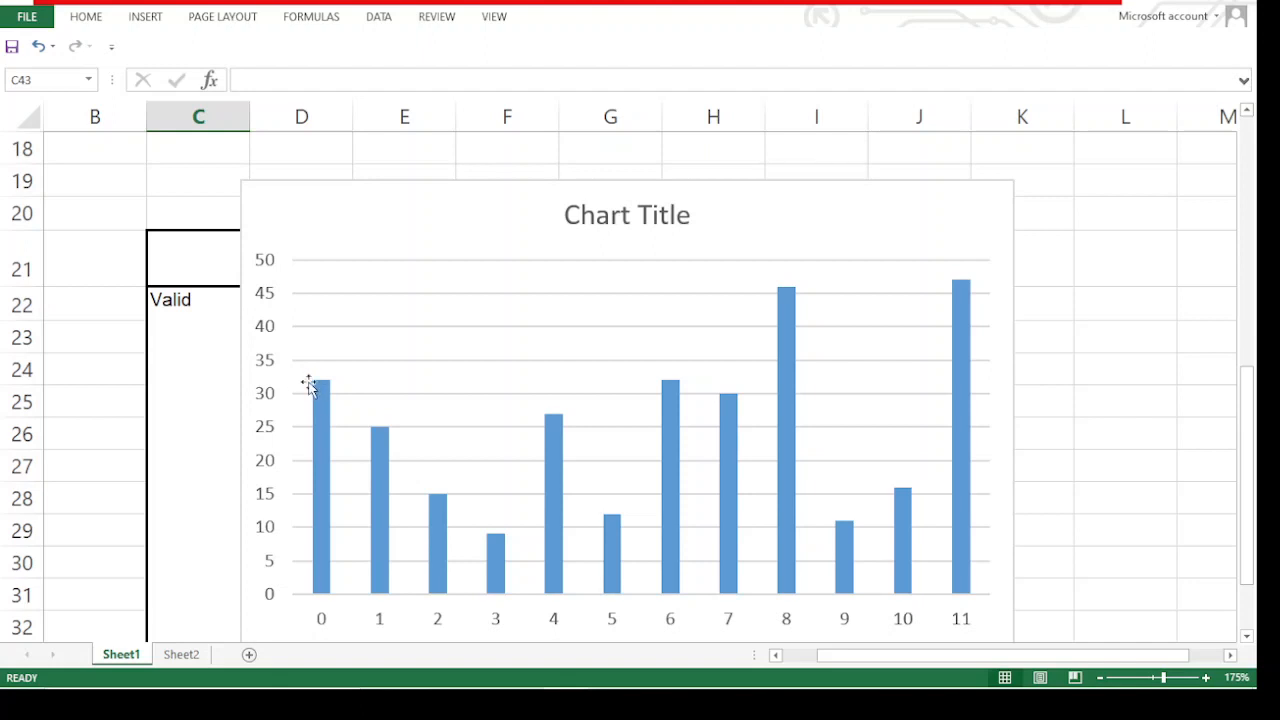
{"action": "left_click", "coordinate": [190, 654]}
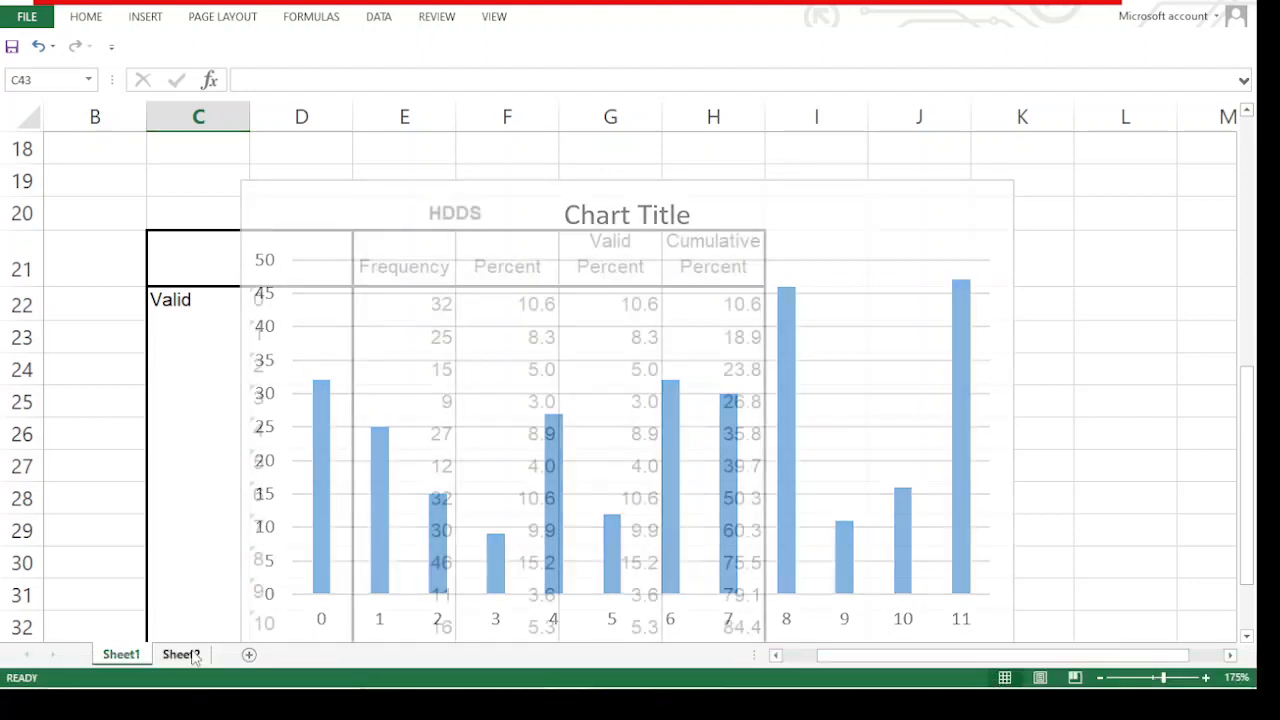
Check the district counts for HDDS score 0 against the column's total count and total % within HDDS
{"action": "scroll", "coordinate": [438, 391], "scroll_direction": "up", "scroll_amount": 4}
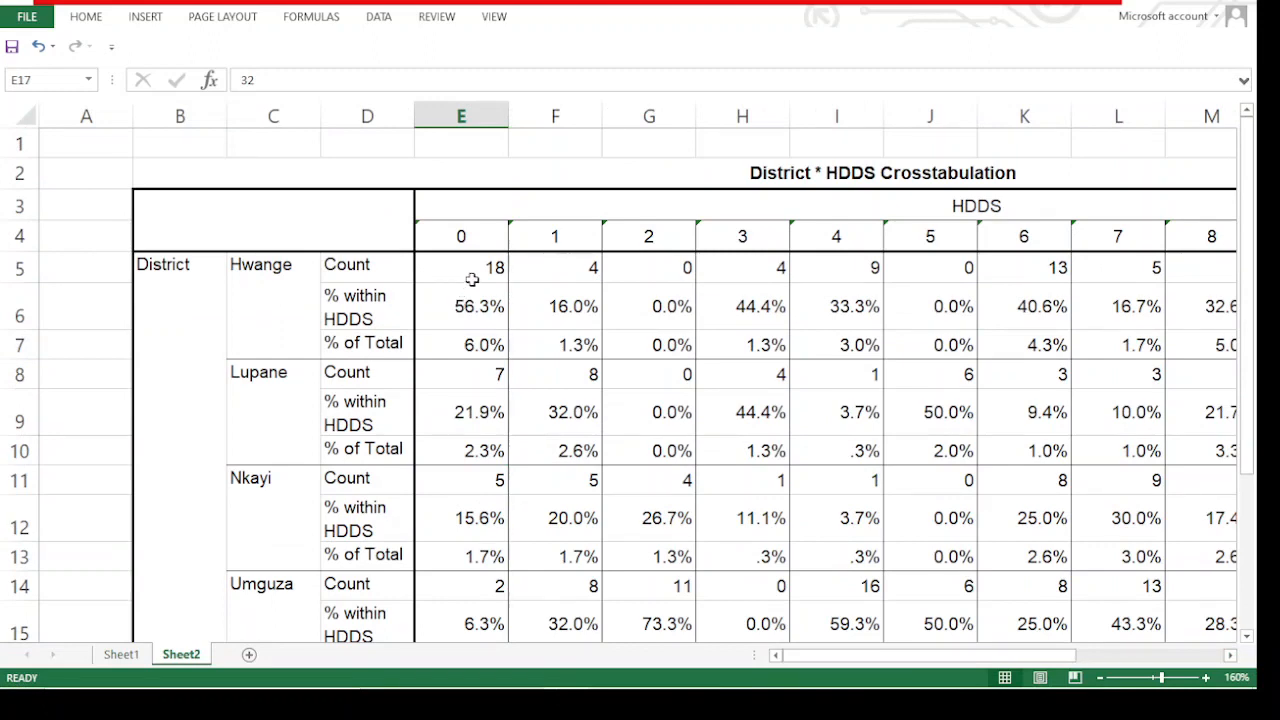
{"action": "scroll", "coordinate": [494, 497], "scroll_direction": "down", "scroll_amount": 3}
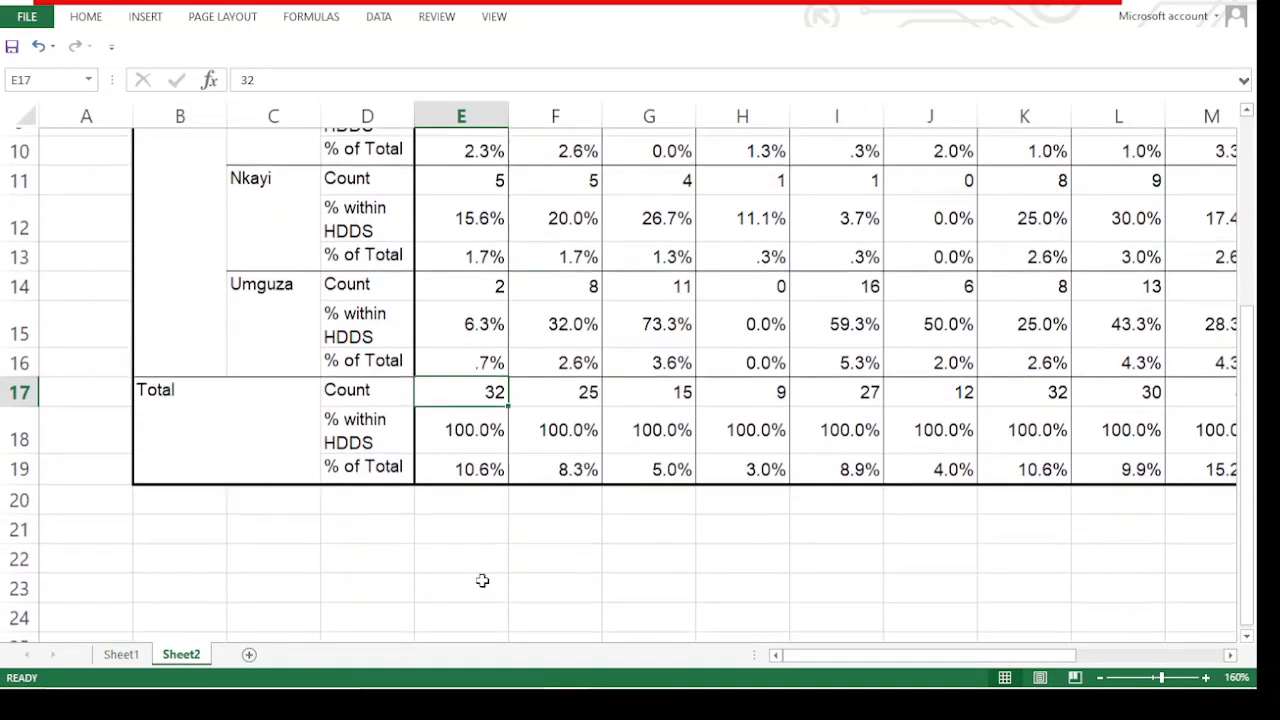
{"action": "scroll", "coordinate": [483, 580], "scroll_direction": "up", "scroll_amount": 3}
{"action": "left_click", "coordinate": [495, 266]}
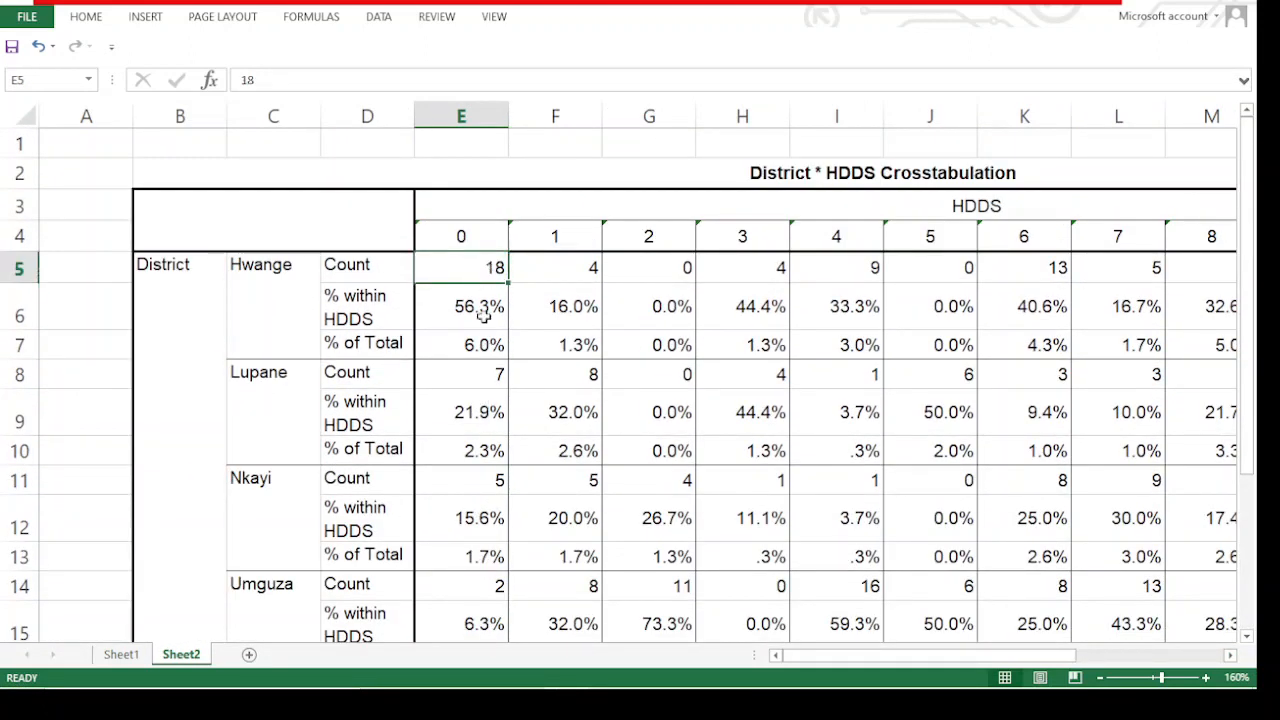
{"action": "left_click", "coordinate": [485, 371]}
{"action": "scroll", "coordinate": [494, 478], "scroll_direction": "down", "scroll_amount": 3}
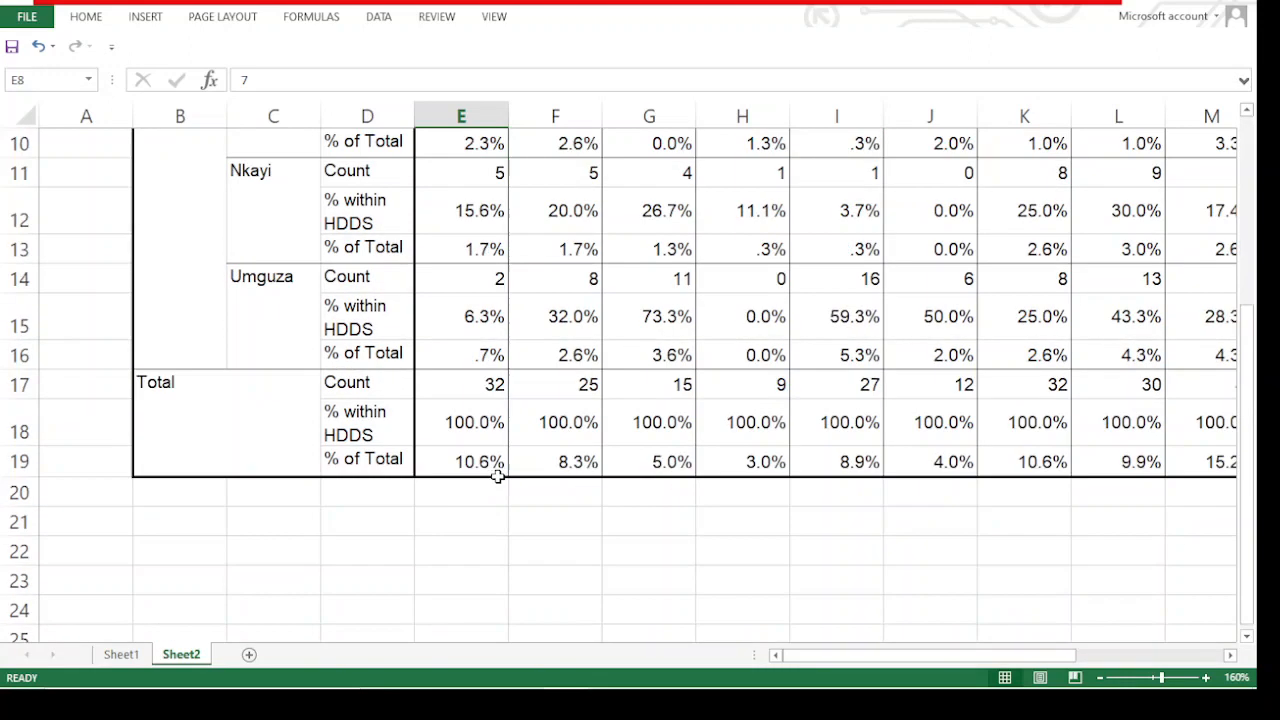
{"action": "left_click", "coordinate": [497, 382]}
{"action": "left_click", "coordinate": [491, 425]}
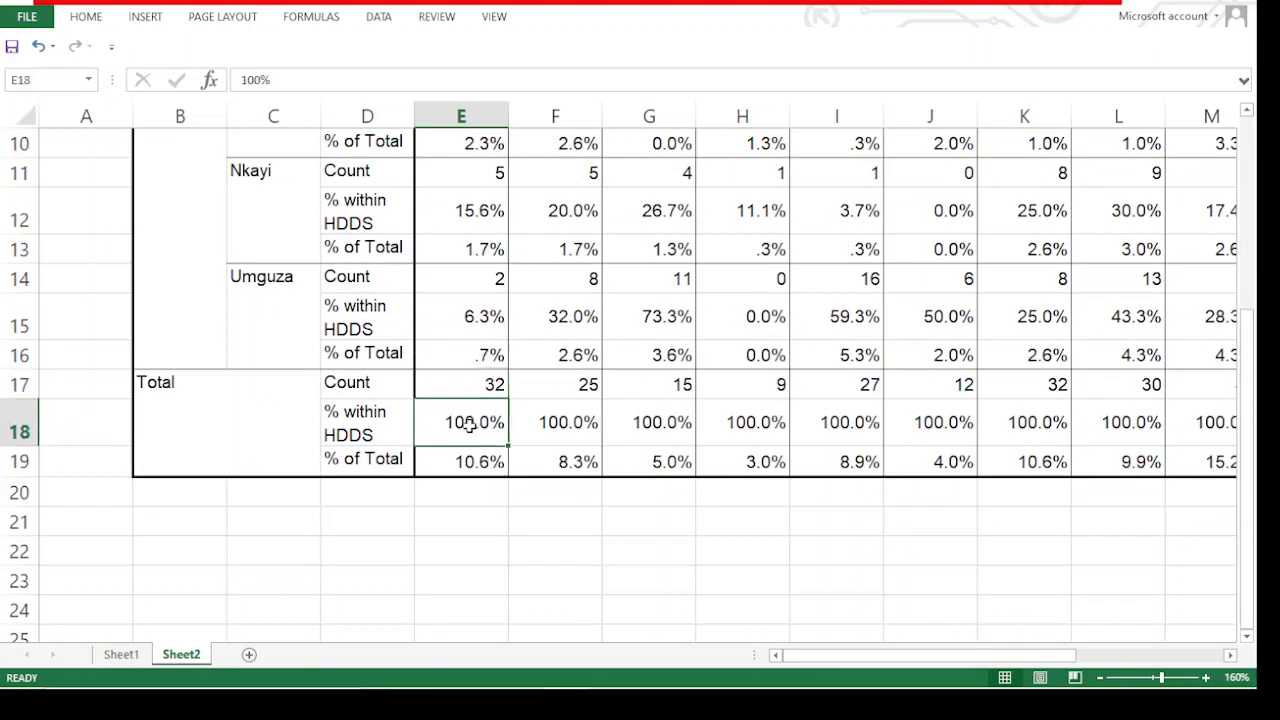
{"action": "scroll", "coordinate": [487, 412], "scroll_direction": "up", "scroll_amount": 1}
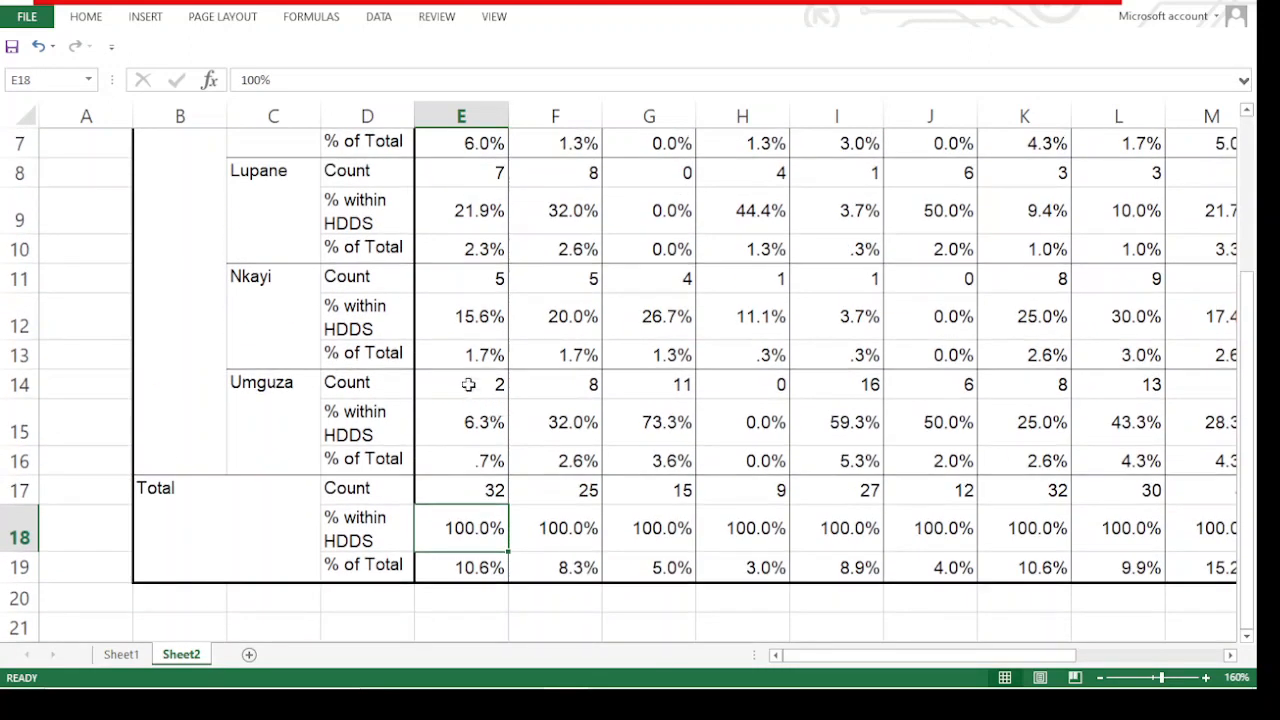
{"action": "scroll", "coordinate": [482, 350], "scroll_direction": "up", "scroll_amount": 2}
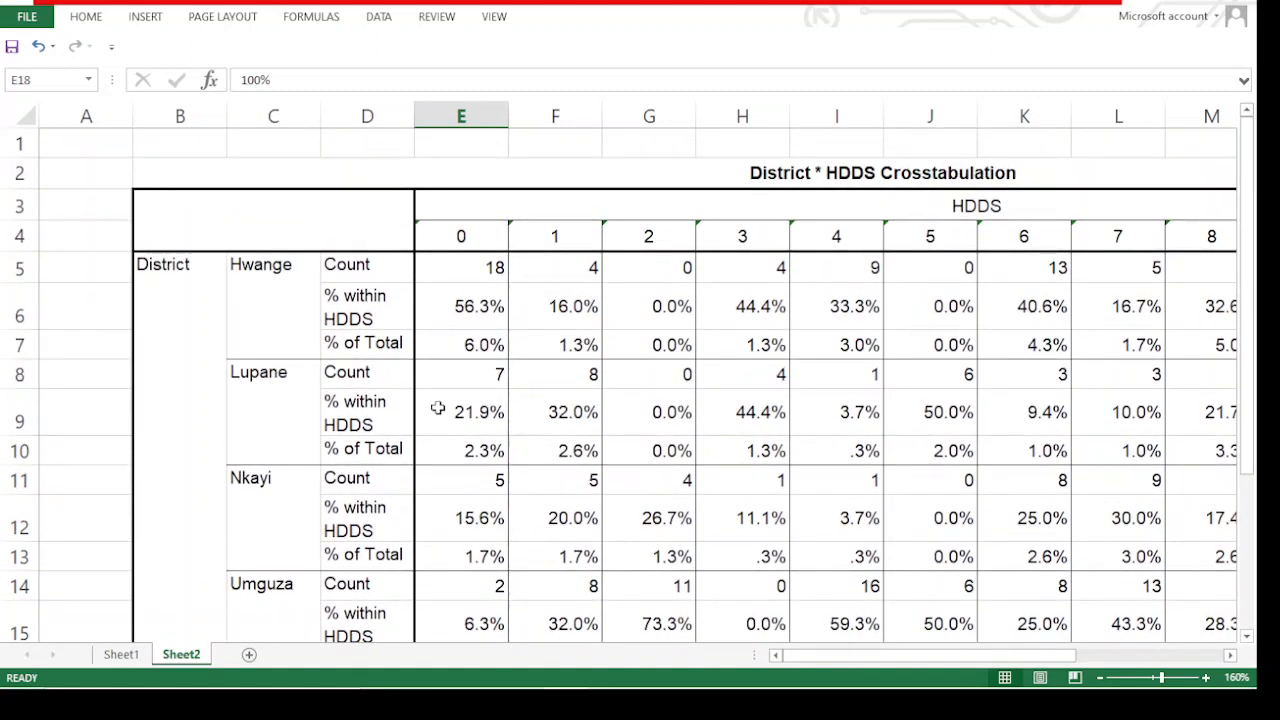
Compare Hwange's count and % within HDDS for score 0 with the Umguza and Nkayi figures
{"action": "left_click", "coordinate": [466, 313]}
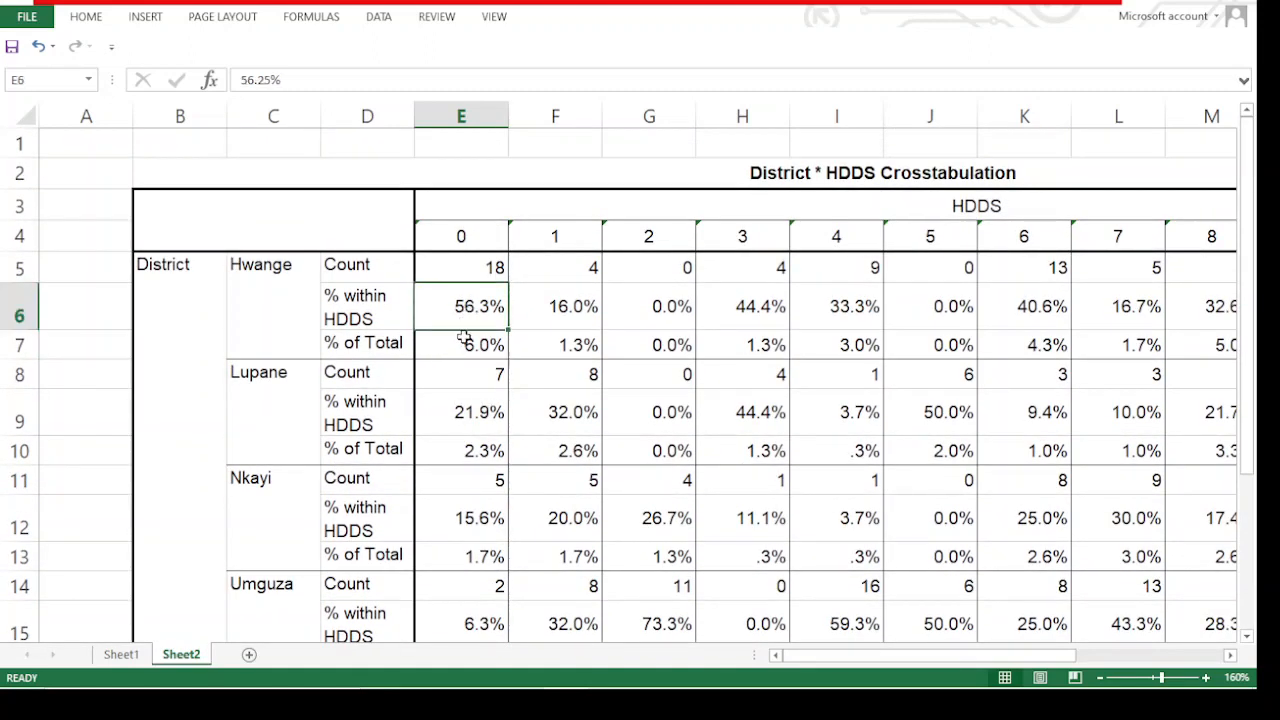
{"action": "scroll", "coordinate": [483, 310], "scroll_direction": "down", "scroll_amount": 4}
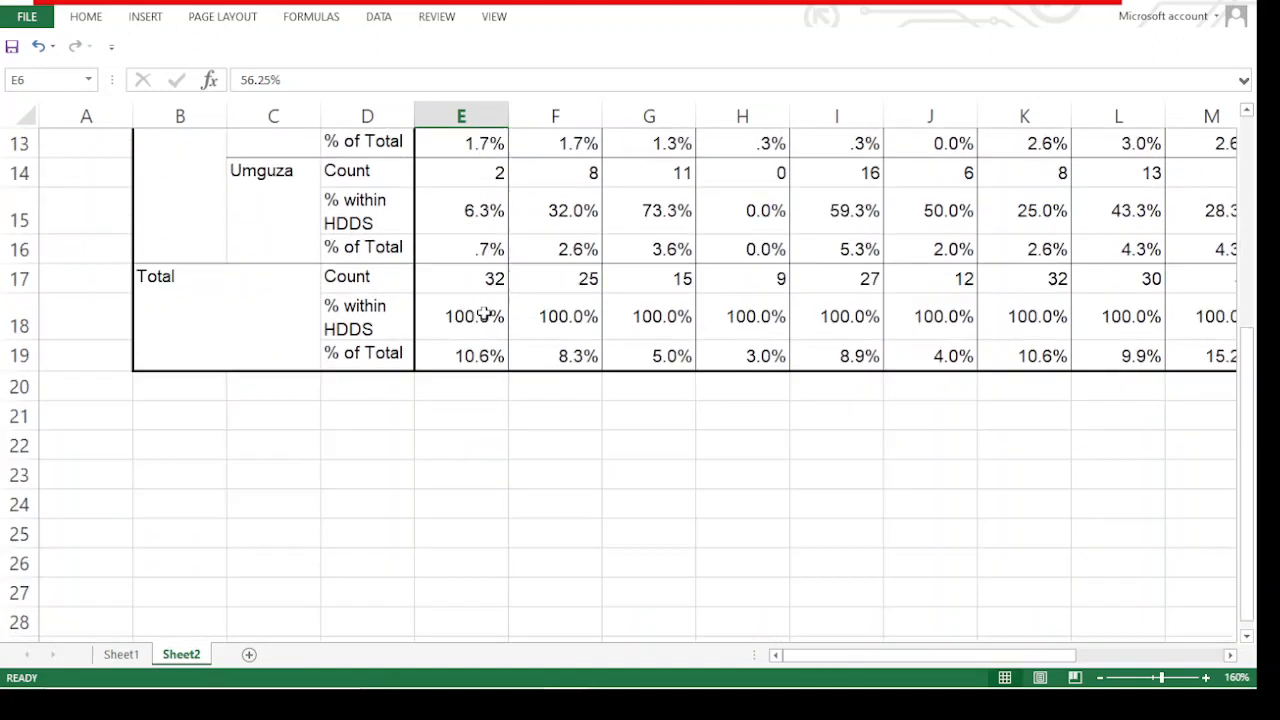
{"action": "scroll", "coordinate": [482, 316], "scroll_direction": "up", "scroll_amount": 1}
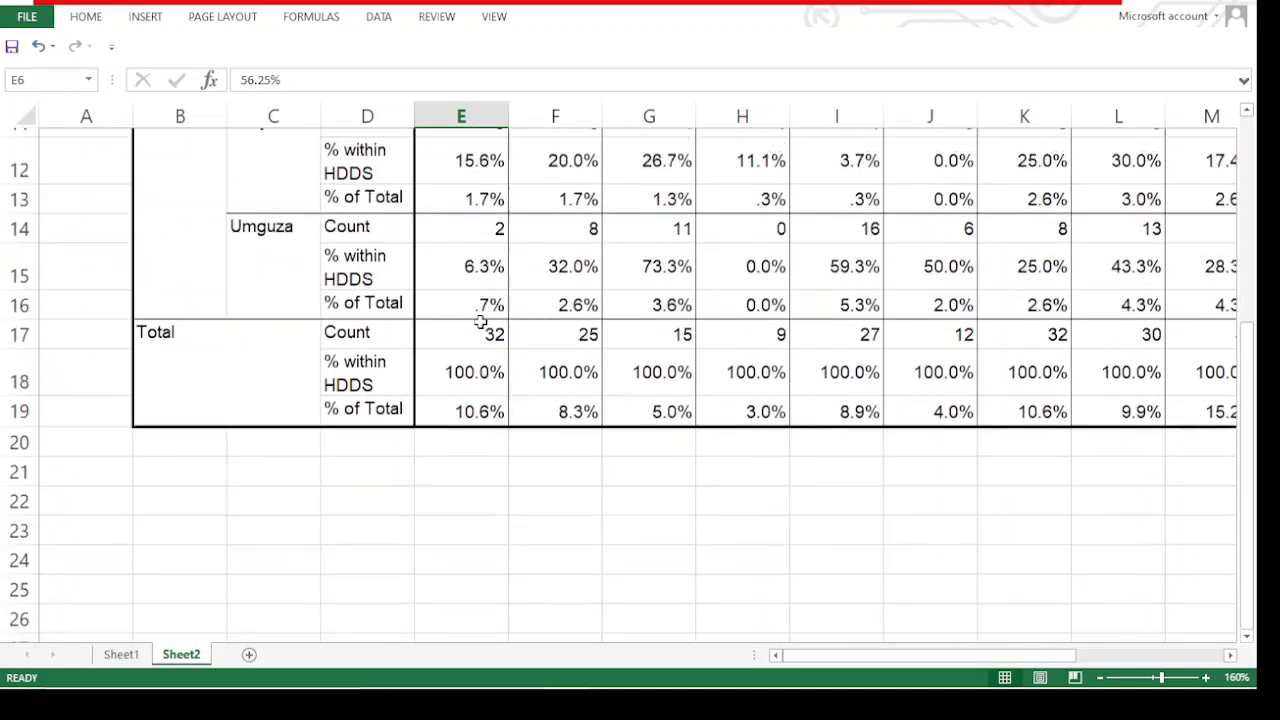
{"action": "left_click", "coordinate": [480, 316]}
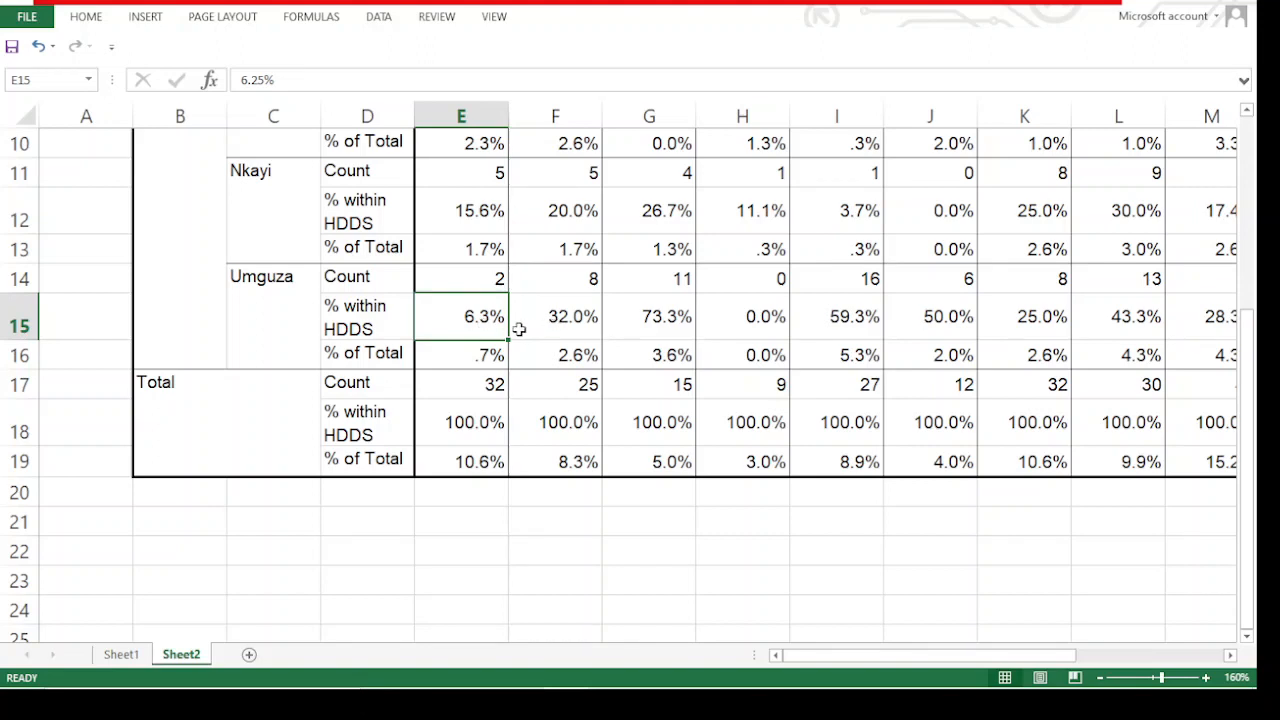
{"action": "scroll", "coordinate": [494, 270], "scroll_direction": "up", "scroll_amount": 1}
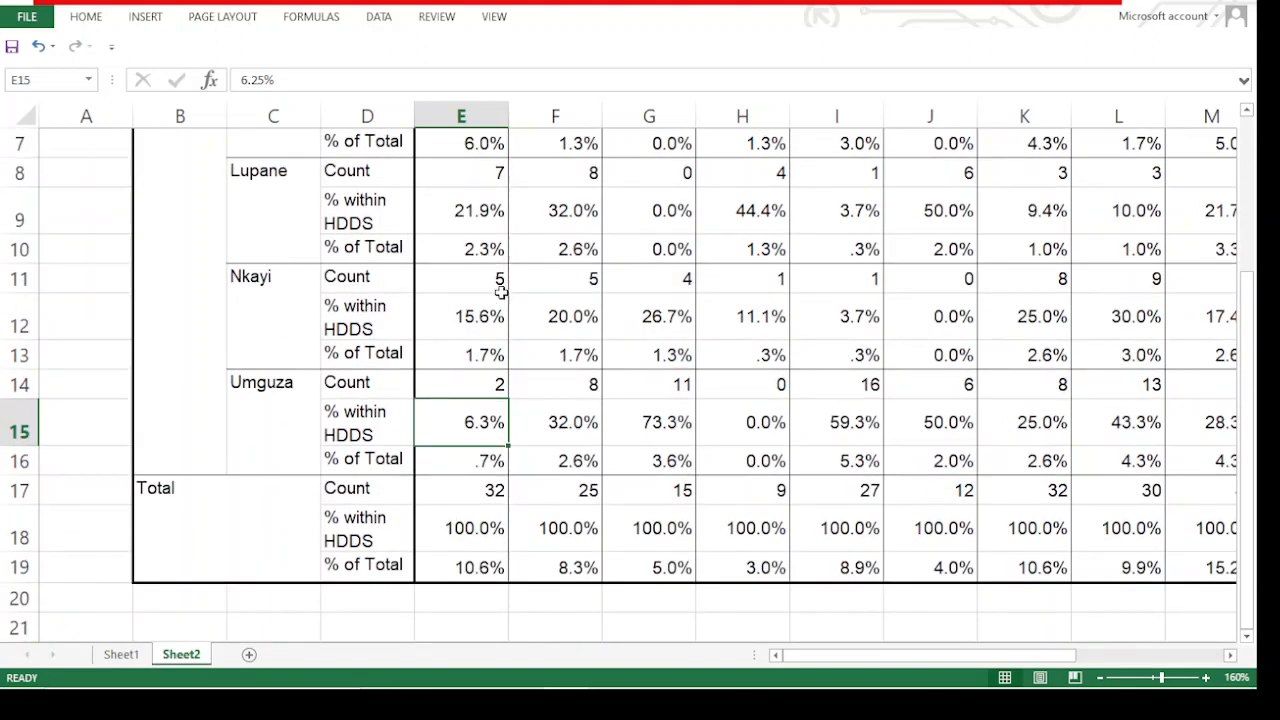
{"action": "left_click", "coordinate": [497, 276]}
{"action": "scroll", "coordinate": [480, 313], "scroll_direction": "up", "scroll_amount": 2}
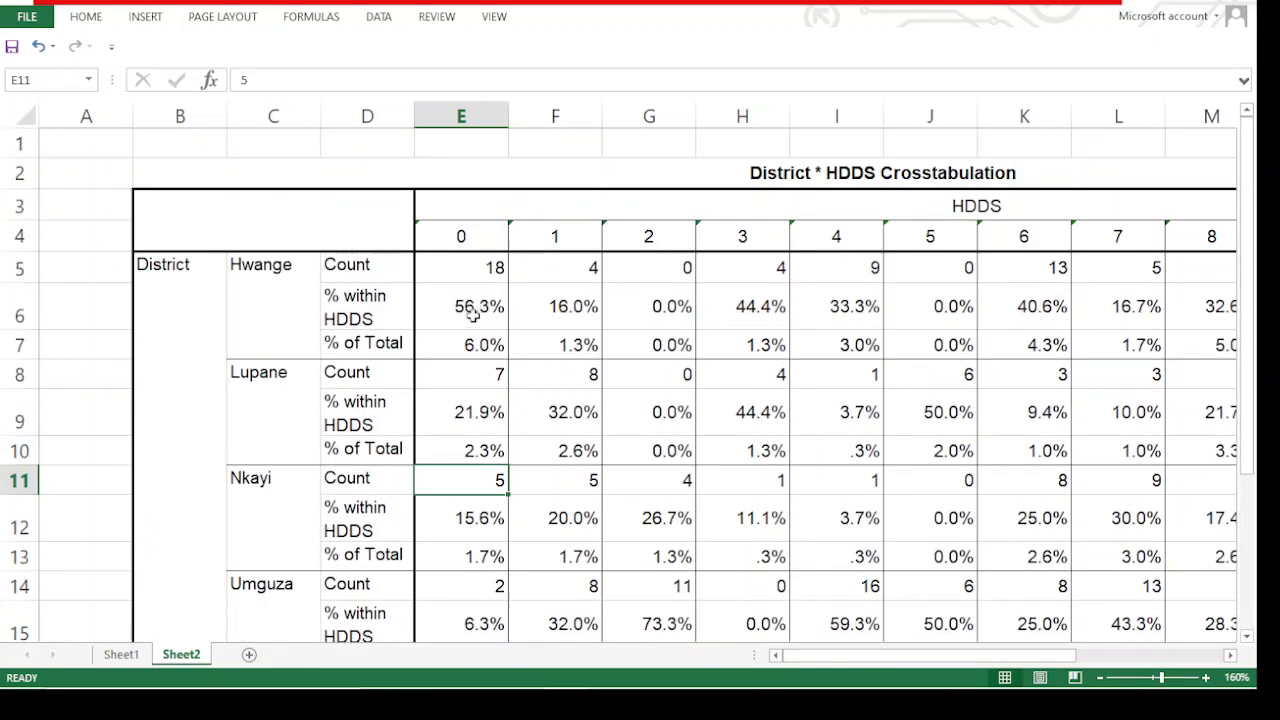
{"action": "left_click", "coordinate": [474, 313]}
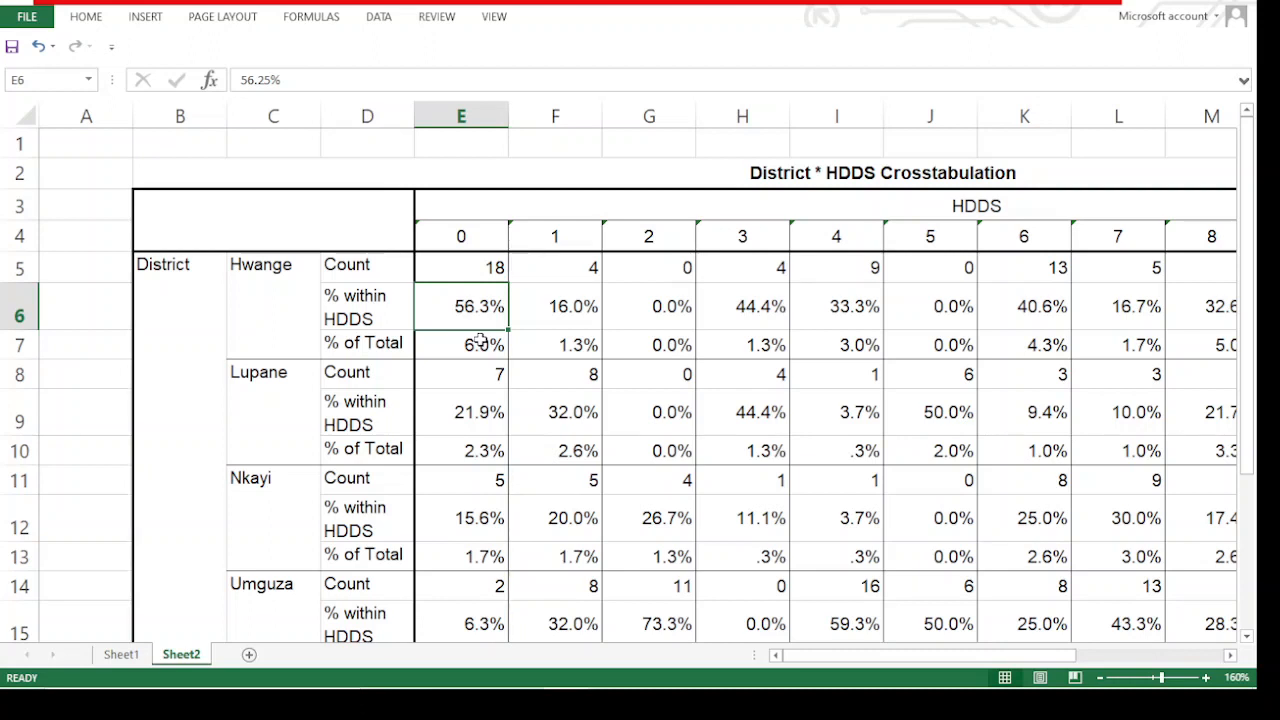
{"action": "left_click", "coordinate": [477, 270]}
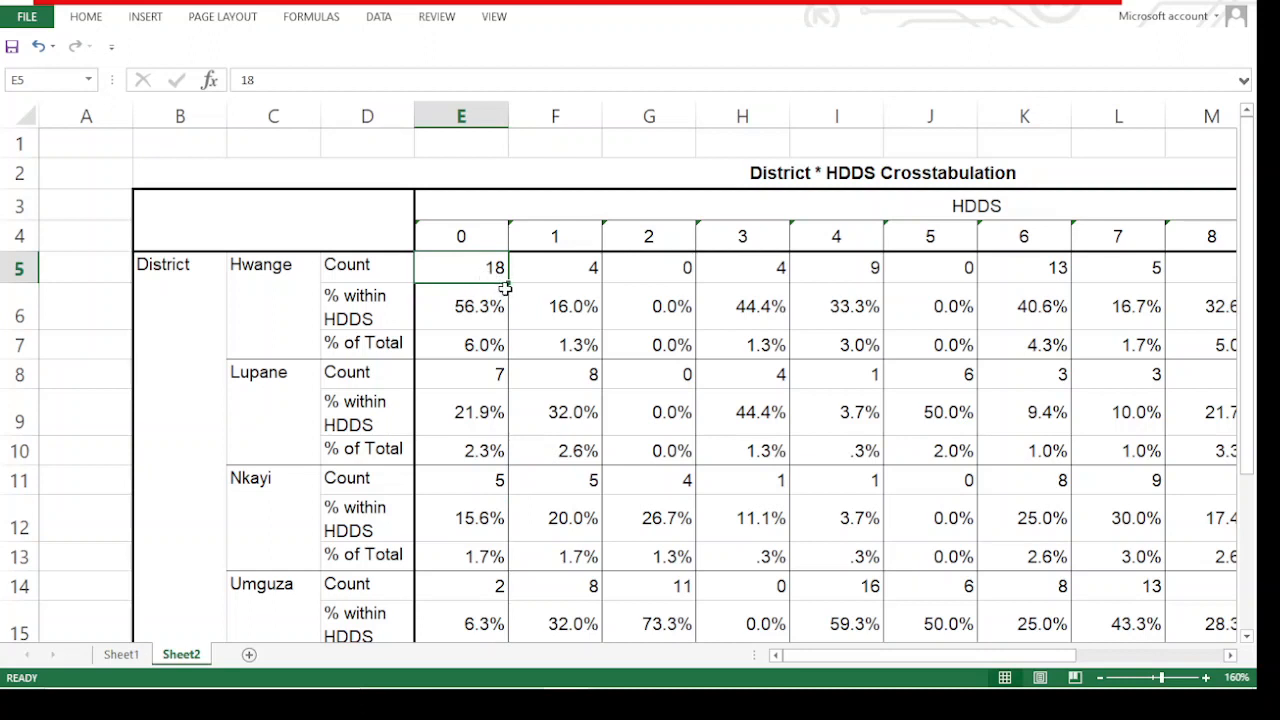
{"action": "left_click", "coordinate": [484, 313]}
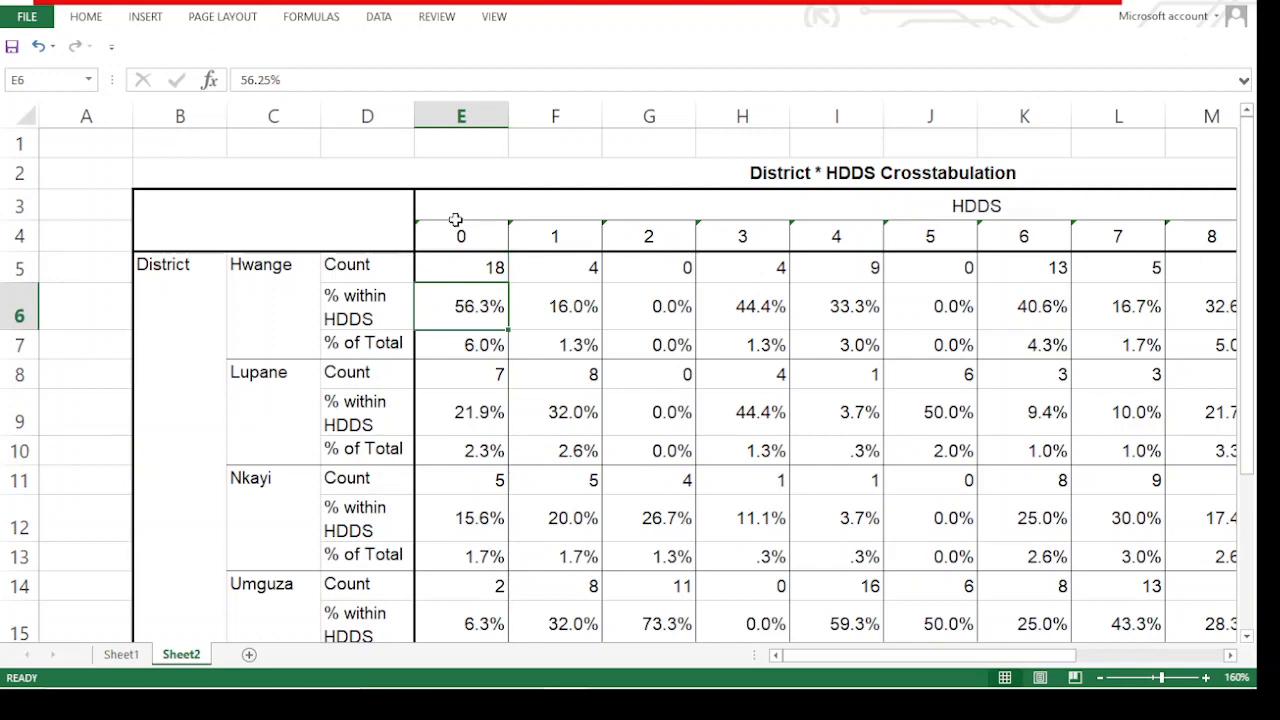
Highlight the crosstab columns for HDDS scores 0 to 4, from the score headings down to the total rows
{"action": "left_click", "coordinate": [871, 245]}
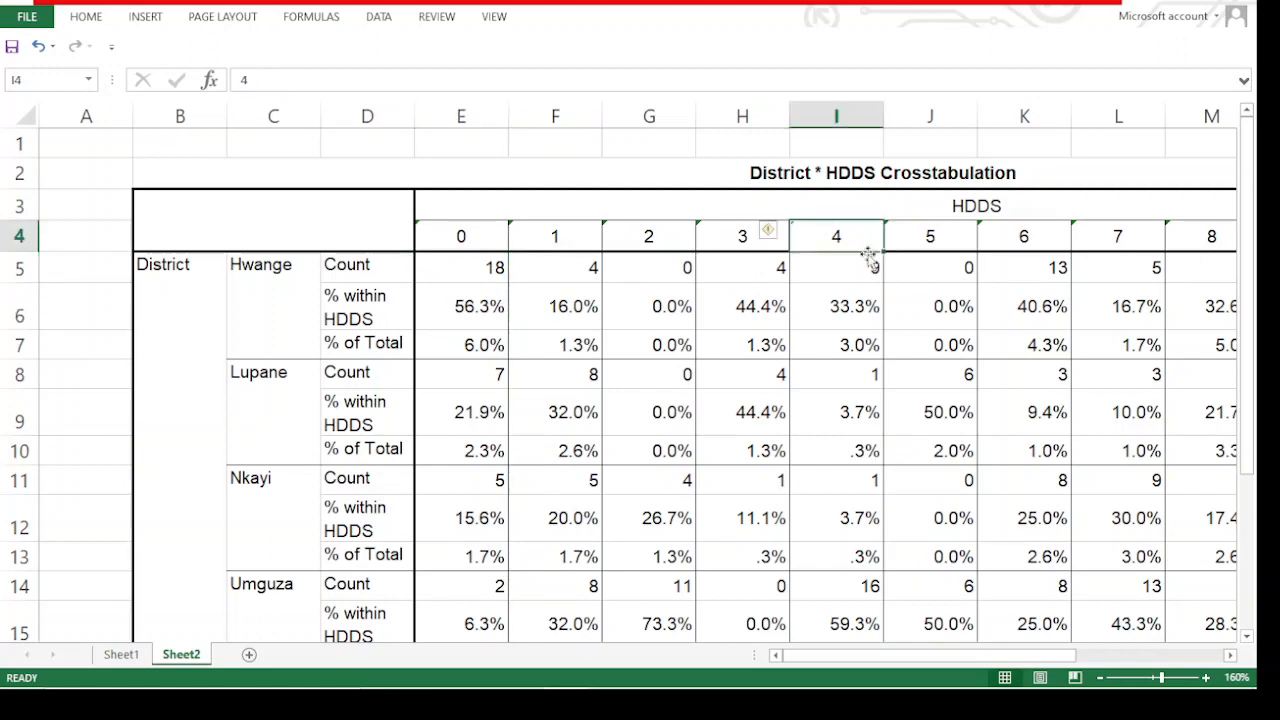
{"action": "left_click_drag", "start_coordinate": [455, 240], "coordinate": [852, 565]}
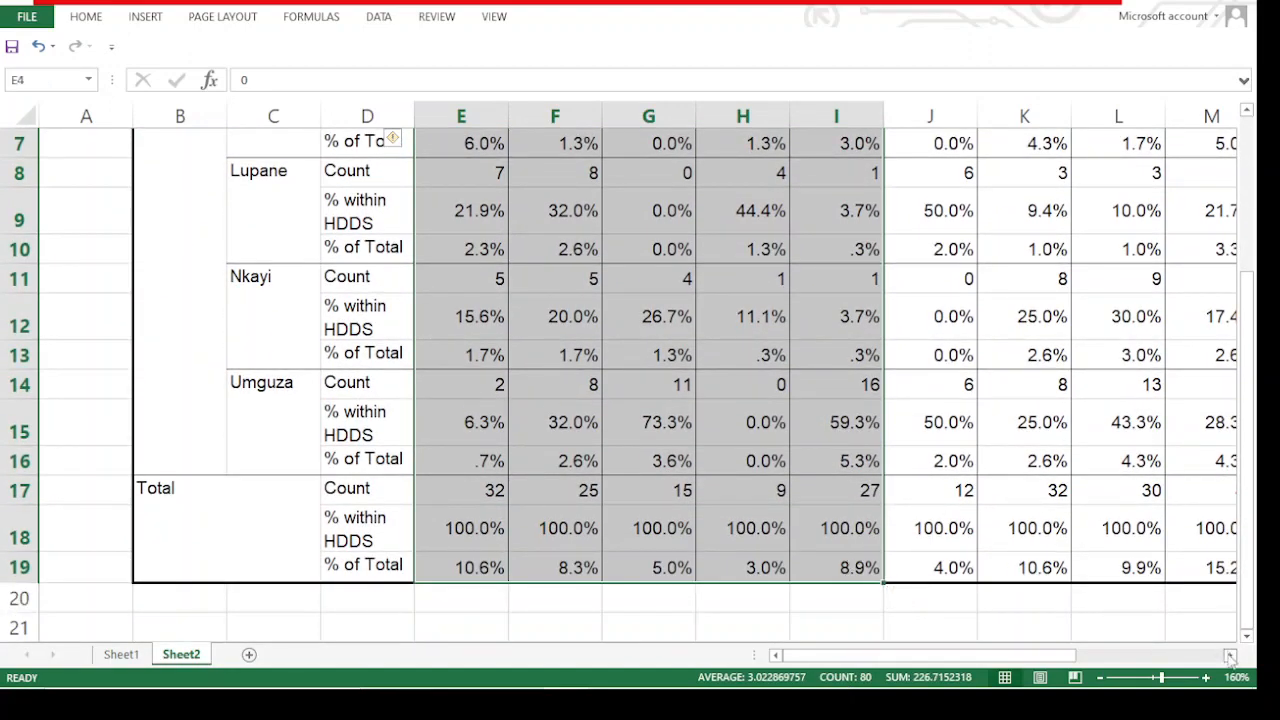
Examine the crosstab columns for HDDS scores 9, 10 and 11, including the overall % of Total for score 11
{"action": "left_click", "coordinate": [1230, 655]}
{"action": "left_click", "coordinate": [1230, 655]}
{"action": "left_click", "coordinate": [1230, 655]}
{"action": "left_click", "coordinate": [1230, 655]}
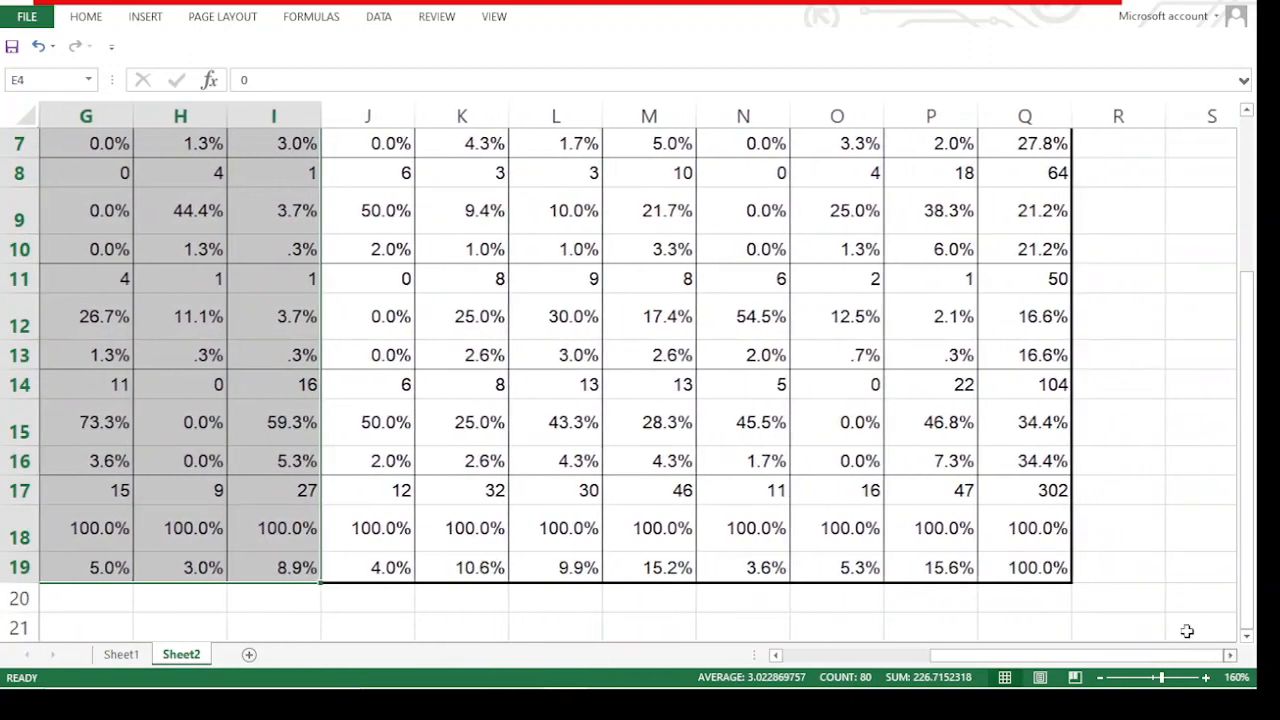
{"action": "scroll", "coordinate": [955, 395], "scroll_direction": "up", "scroll_amount": 2}
{"action": "scroll", "coordinate": [933, 230], "scroll_direction": "down", "scroll_amount": 3}
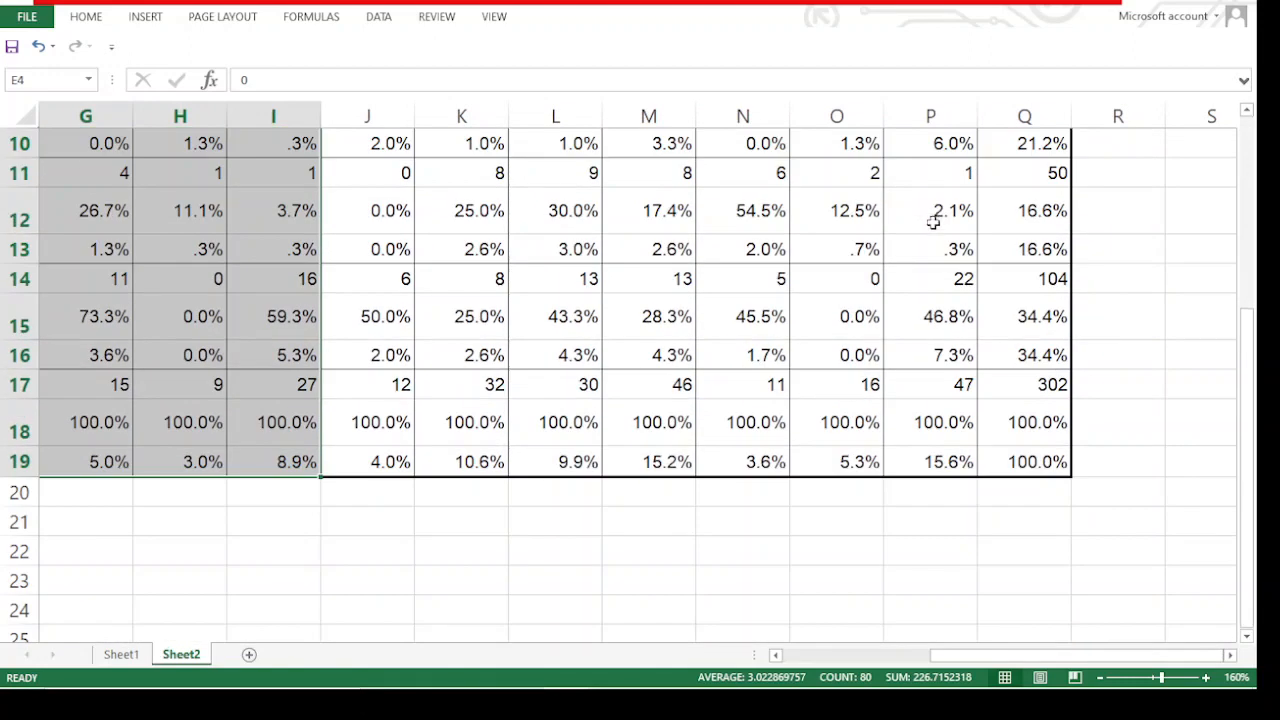
{"action": "left_click", "coordinate": [960, 455]}
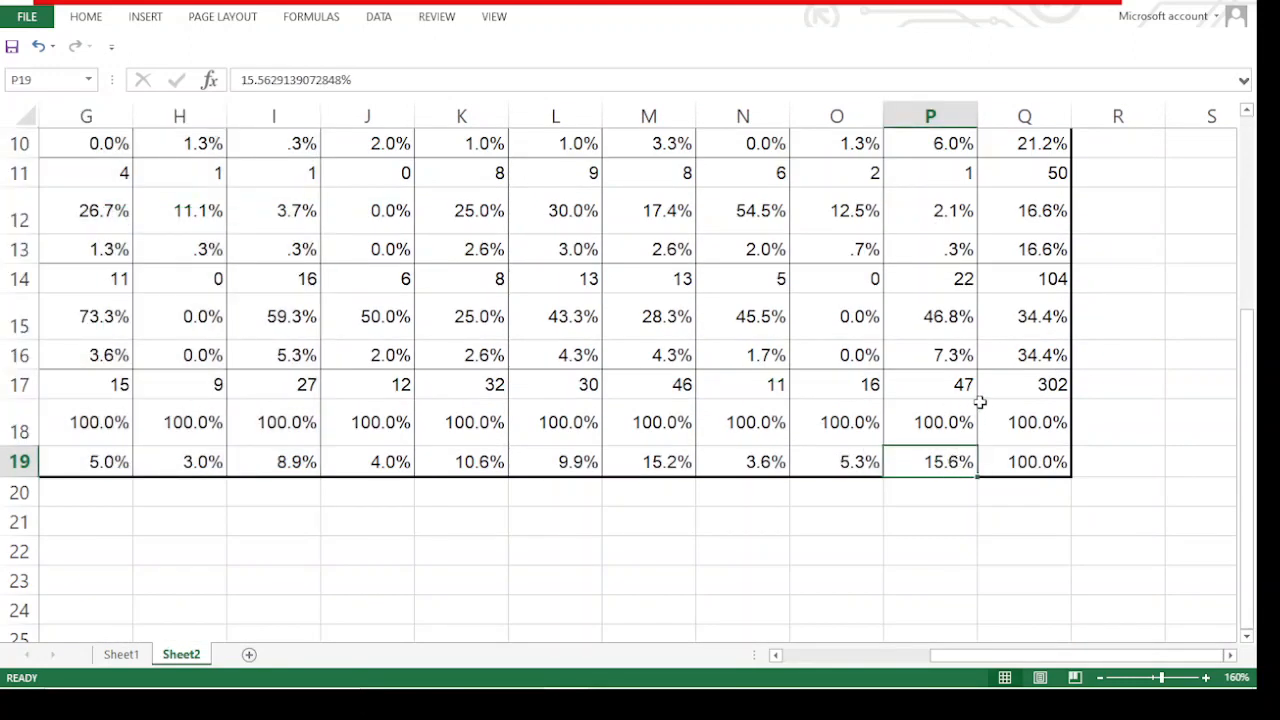
{"action": "scroll", "coordinate": [980, 400], "scroll_direction": "up", "scroll_amount": 3}
{"action": "left_click", "coordinate": [930, 237]}
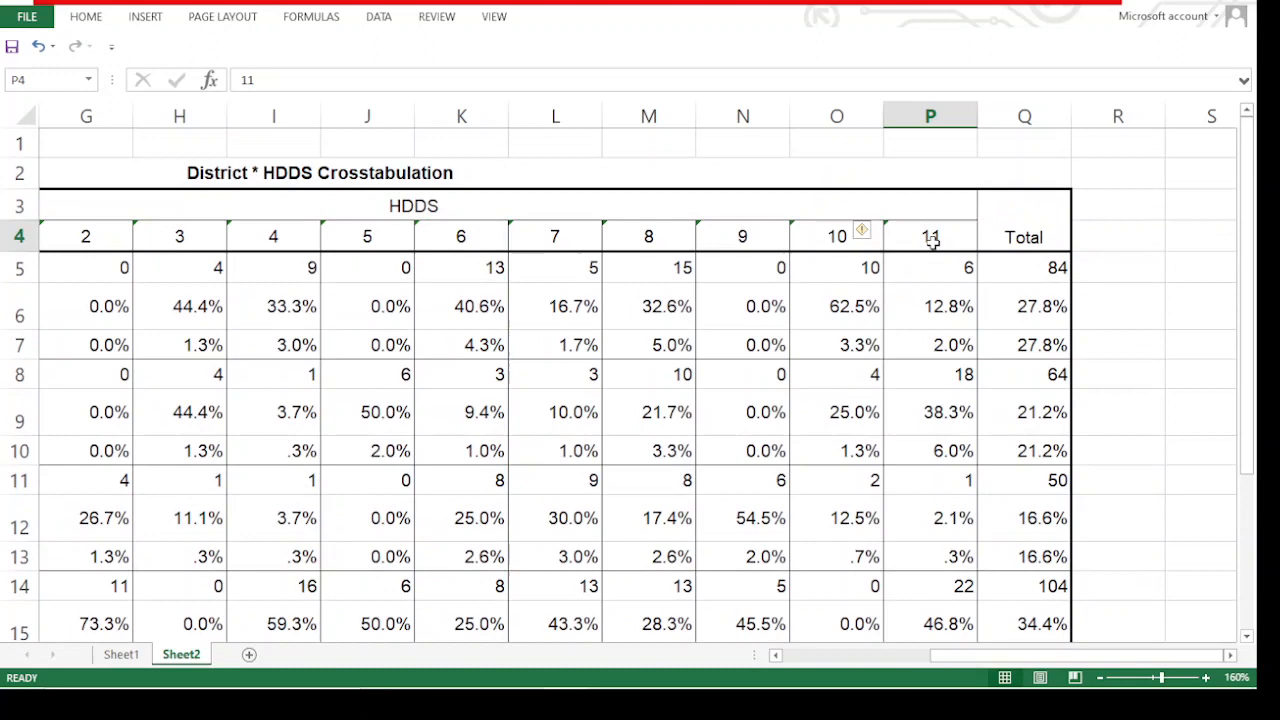
{"action": "left_click", "coordinate": [745, 234]}
{"action": "left_click", "coordinate": [860, 232]}
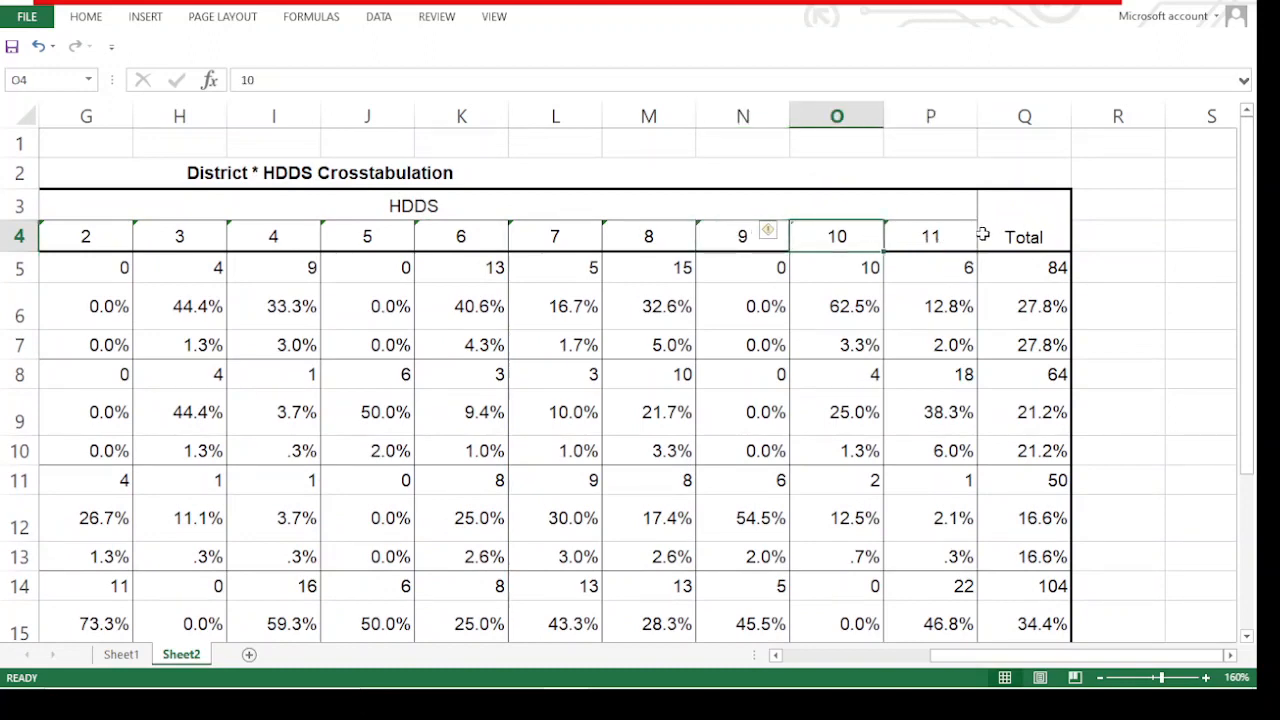
{"action": "left_click", "coordinate": [905, 259]}
{"action": "left_click", "coordinate": [914, 232]}
{"action": "scroll", "coordinate": [845, 457], "scroll_direction": "down", "scroll_amount": 2}
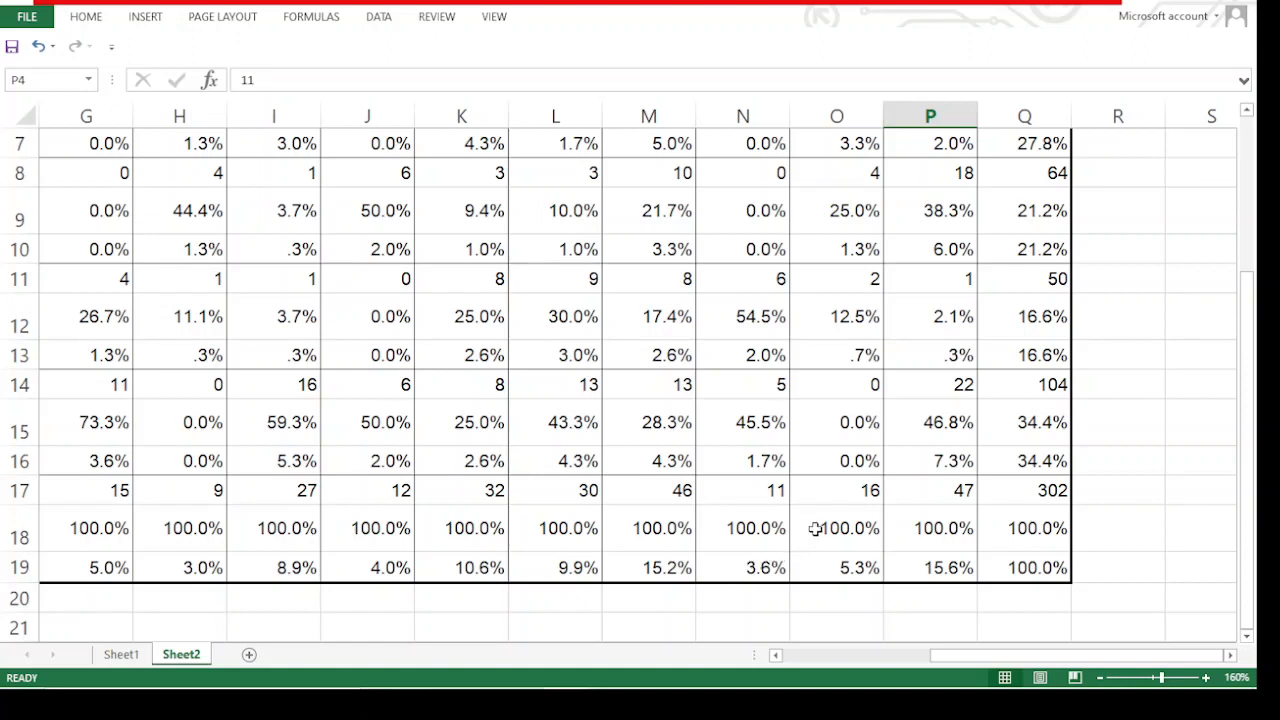
Select the overall % of Total cells for HDDS scores 9 to 11 to read their combined share
{"action": "left_click", "coordinate": [764, 567]}
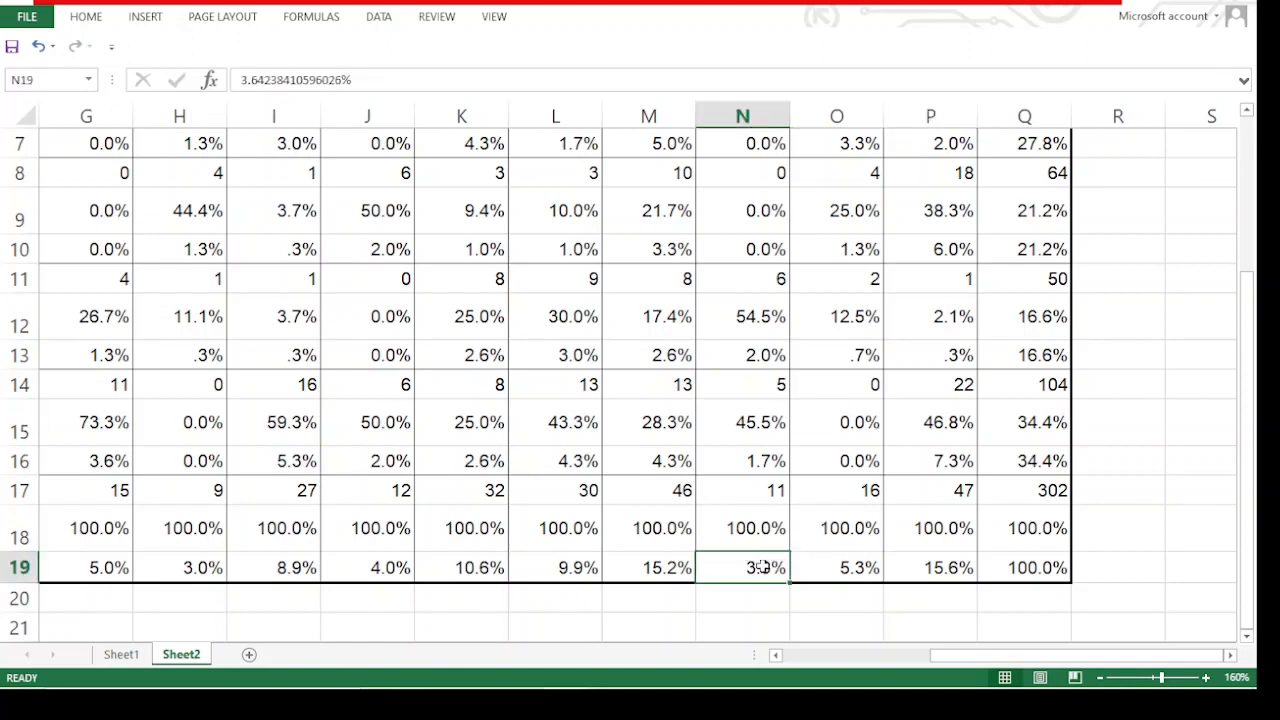
{"action": "left_click_drag", "start_coordinate": [764, 567], "coordinate": [966, 572]}
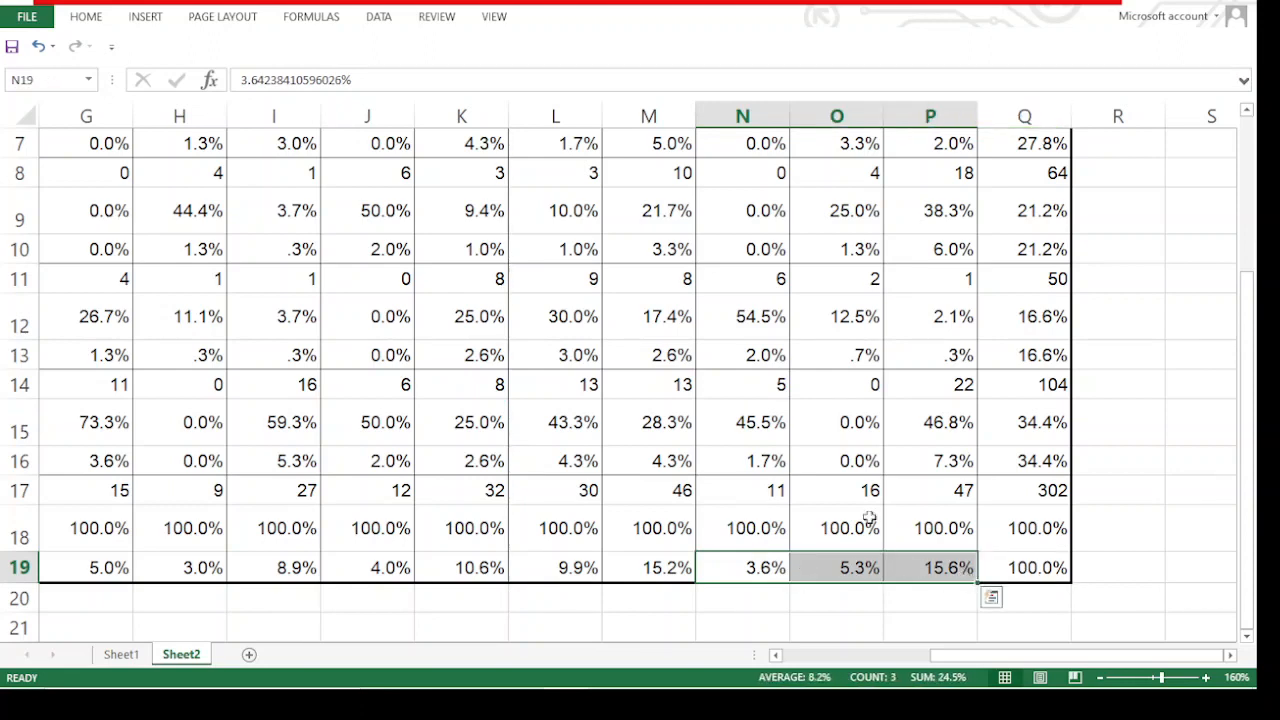
{"action": "scroll", "coordinate": [860, 480], "scroll_direction": "up", "scroll_amount": 1}
{"action": "scroll", "coordinate": [909, 537], "scroll_direction": "down", "scroll_amount": 1}
{"action": "mouse_move", "coordinate": [1000, 655]}
{"action": "left_click", "coordinate": [834, 600]}
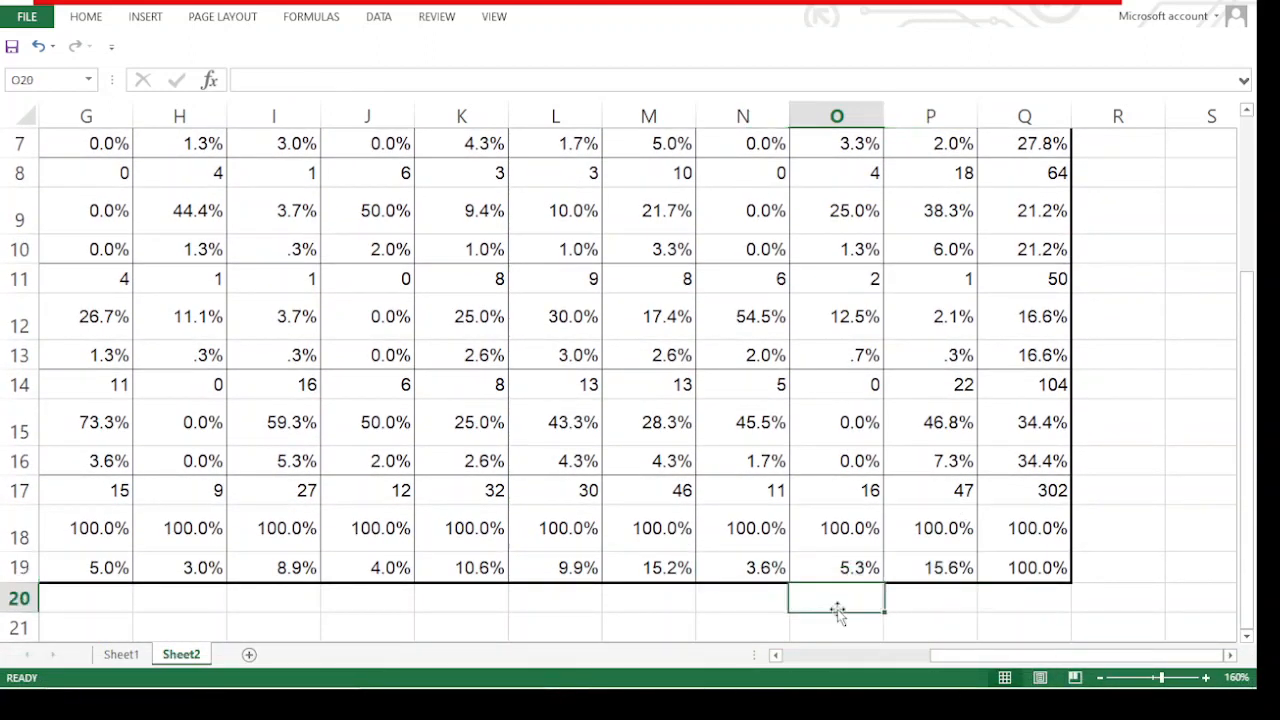
{"action": "left_click", "coordinate": [739, 579]}
{"action": "left_click_drag", "start_coordinate": [745, 571], "coordinate": [887, 572]}
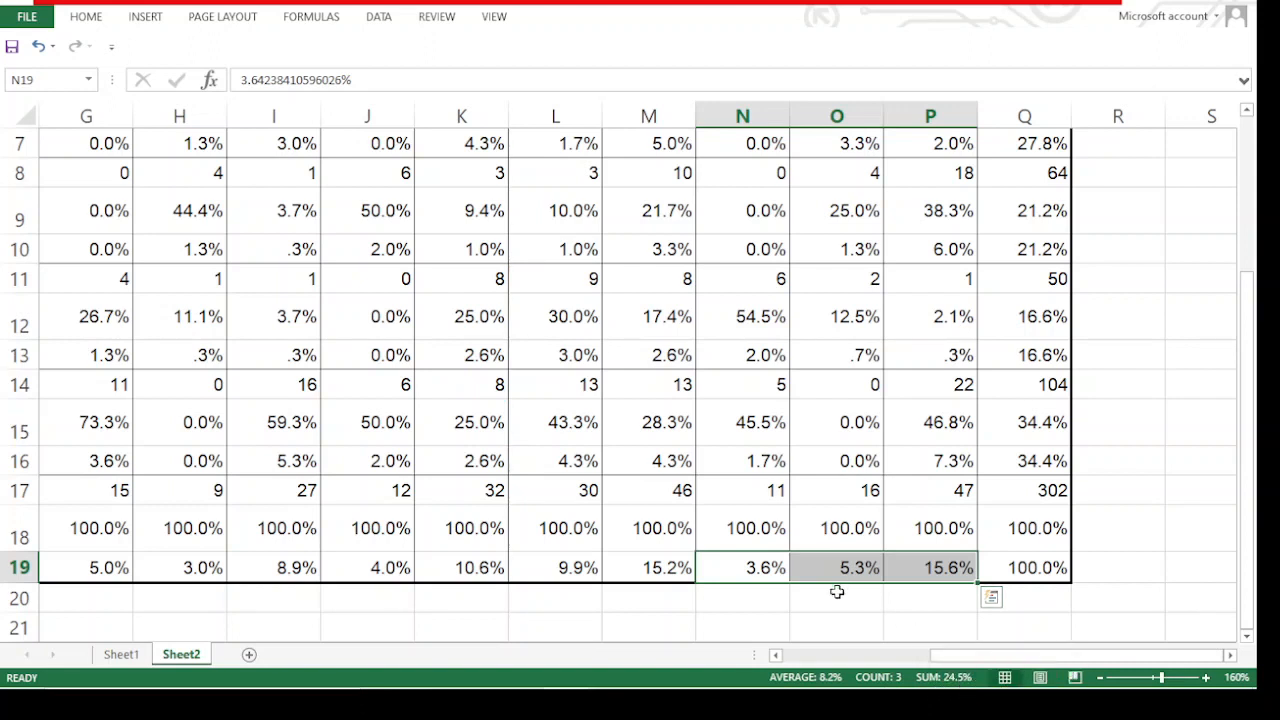
{"action": "left_click", "coordinate": [783, 607]}
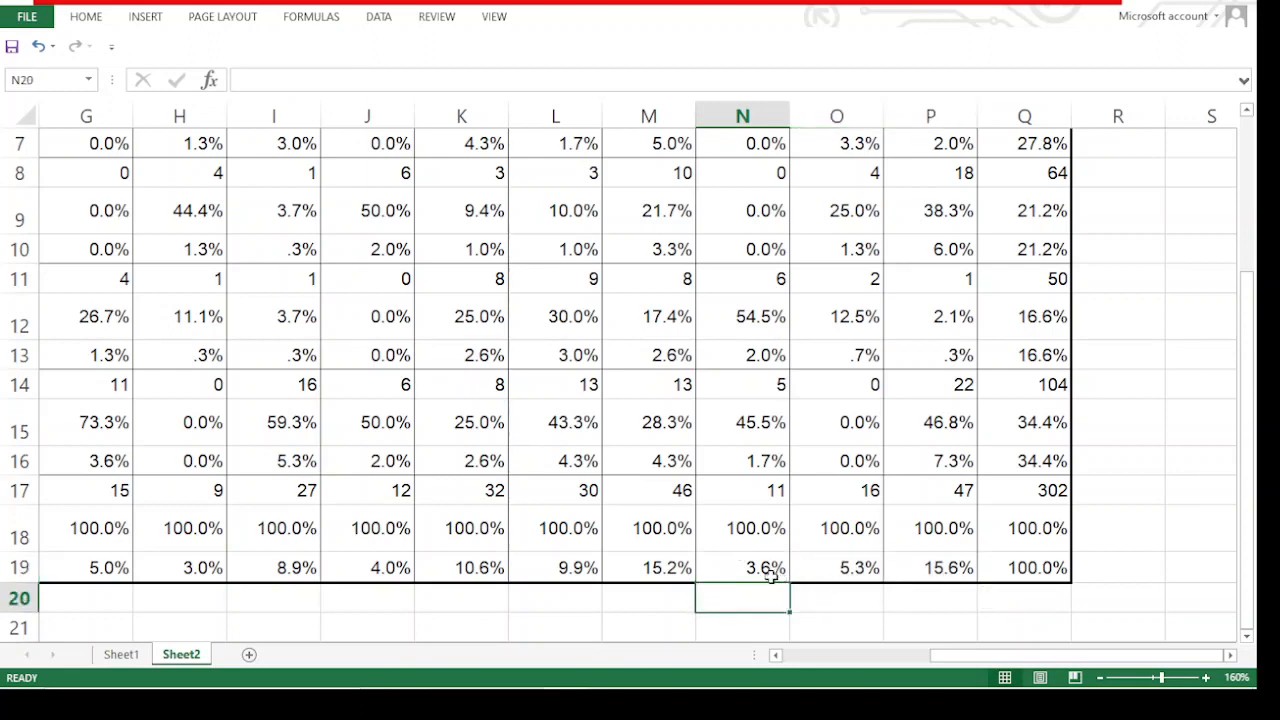
{"action": "left_click_drag", "start_coordinate": [747, 566], "coordinate": [900, 566]}
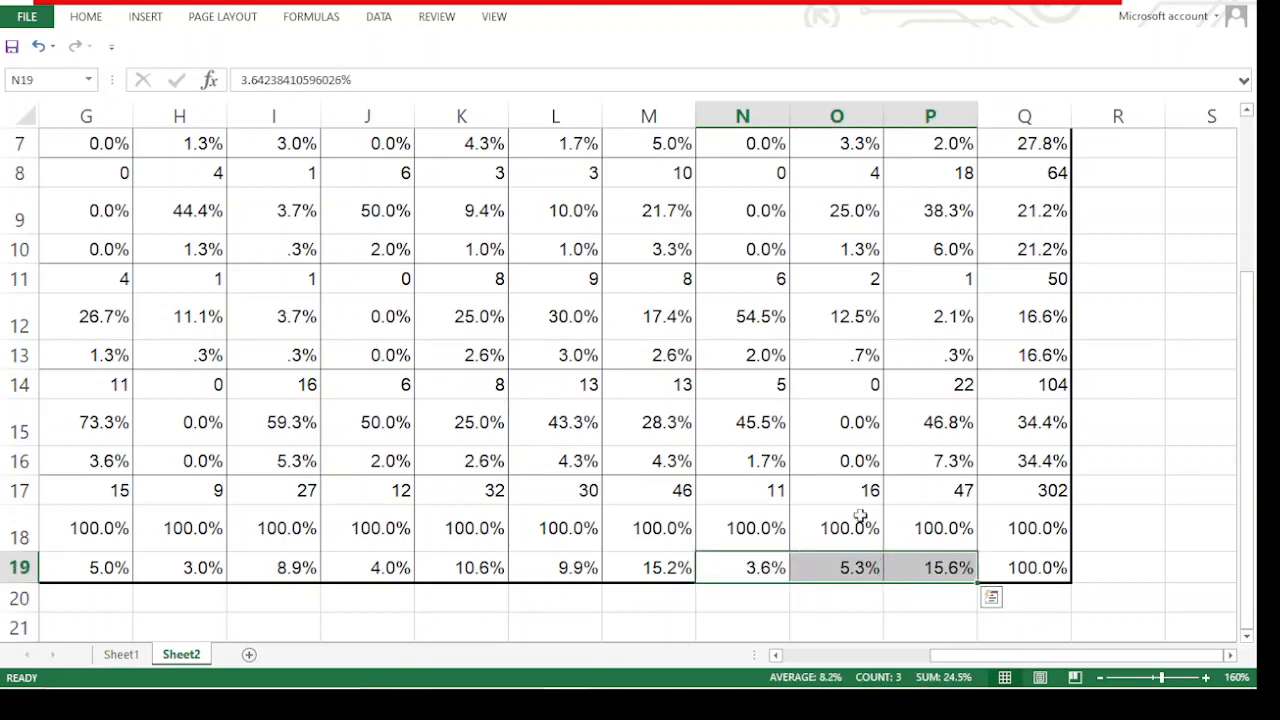
Select the overall % of Total cells for HDDS scores 0 to 8 to read their combined share
{"action": "scroll", "coordinate": [765, 215], "scroll_direction": "up", "scroll_amount": 2}
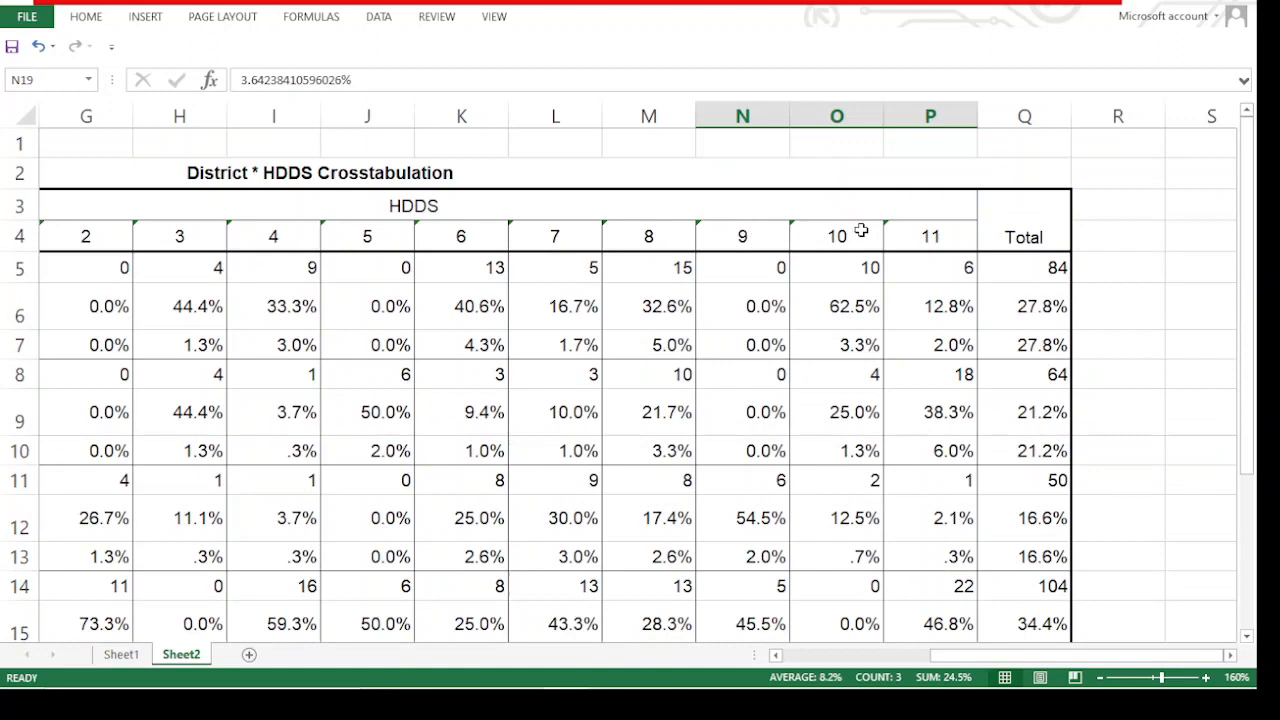
{"action": "scroll", "coordinate": [800, 530], "scroll_direction": "down", "scroll_amount": 3}
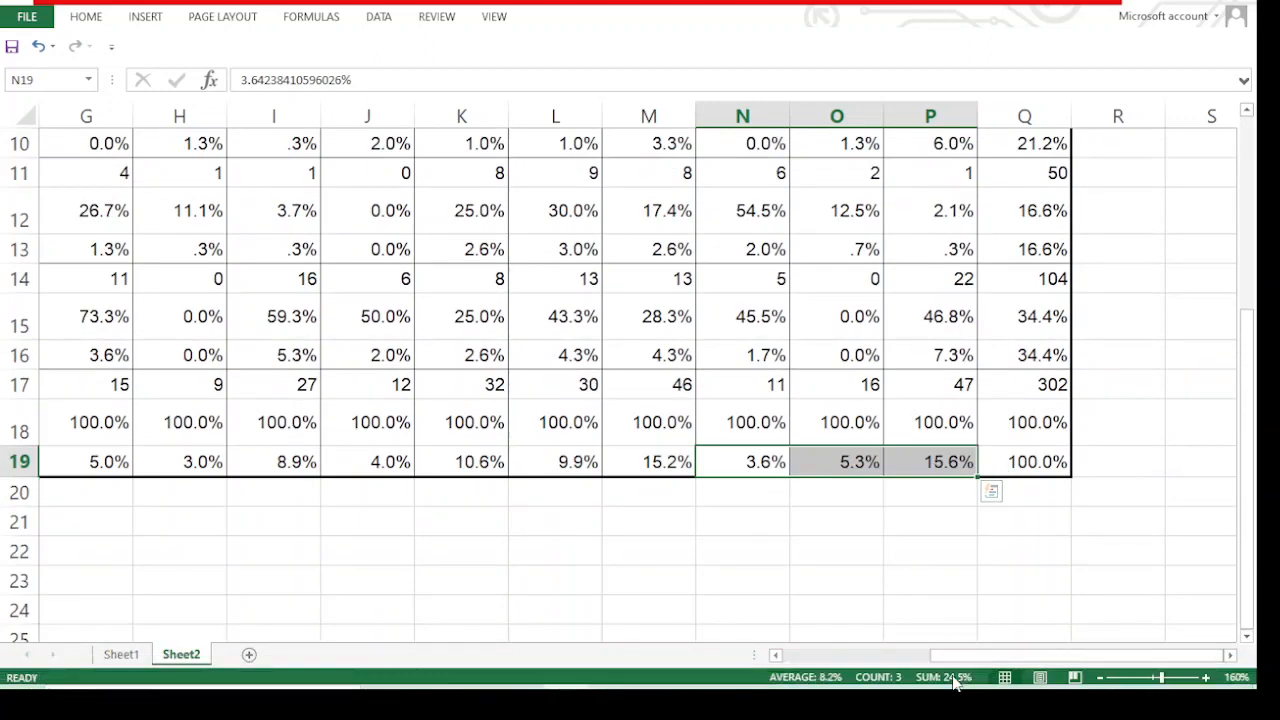
{"action": "left_click", "coordinate": [820, 520]}
{"action": "left_click_drag", "start_coordinate": [659, 461], "coordinate": [309, 472]}
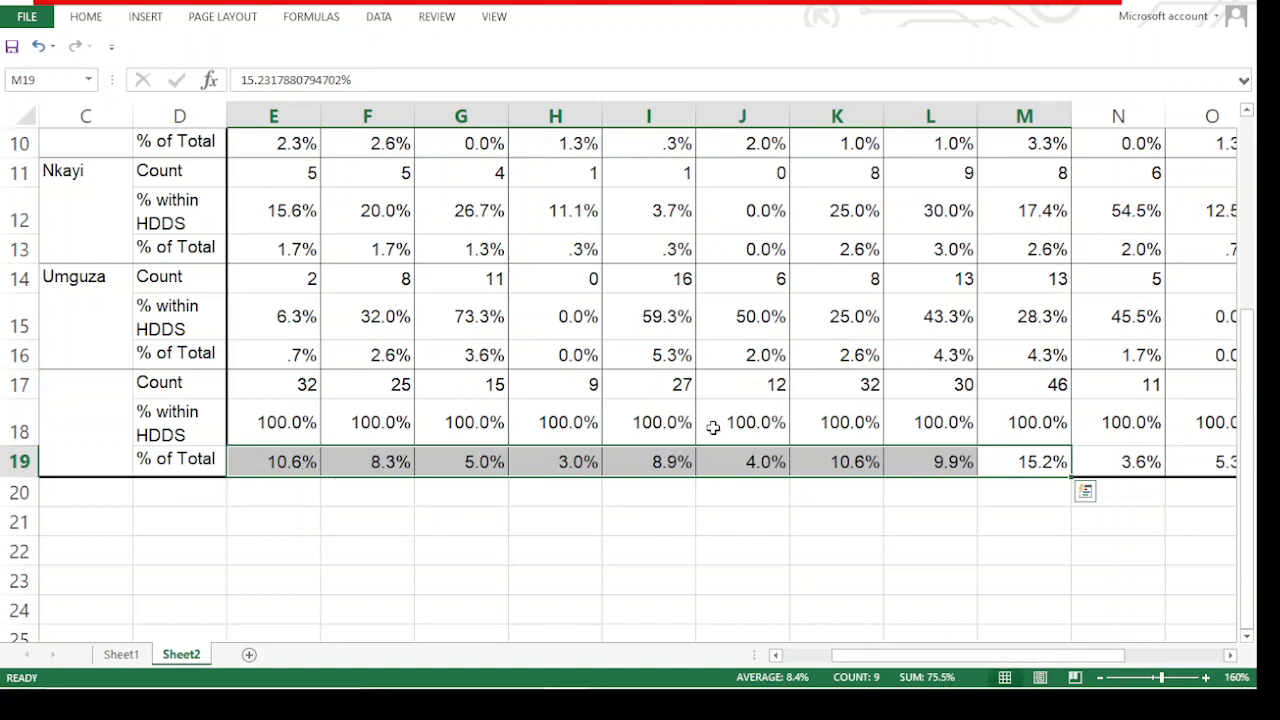
{"action": "scroll", "coordinate": [725, 405], "scroll_direction": "up", "scroll_amount": 3}
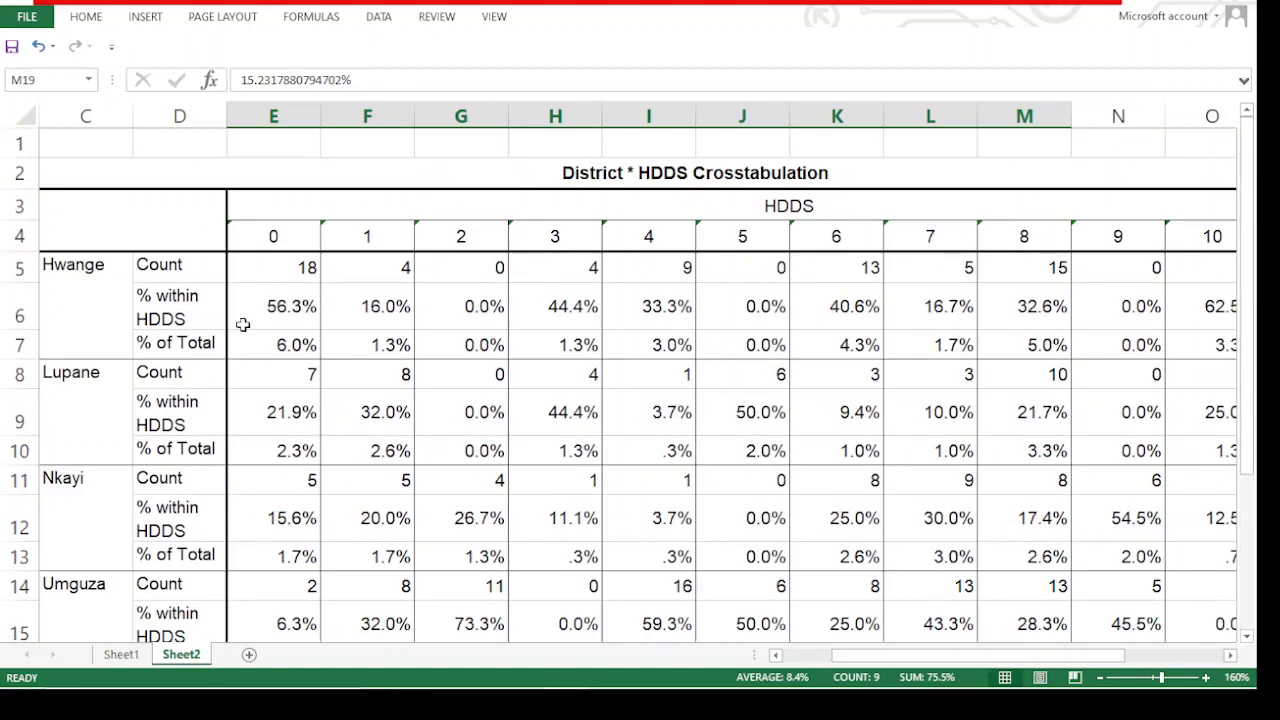
{"action": "scroll", "coordinate": [238, 267], "scroll_direction": "down", "scroll_amount": 2}
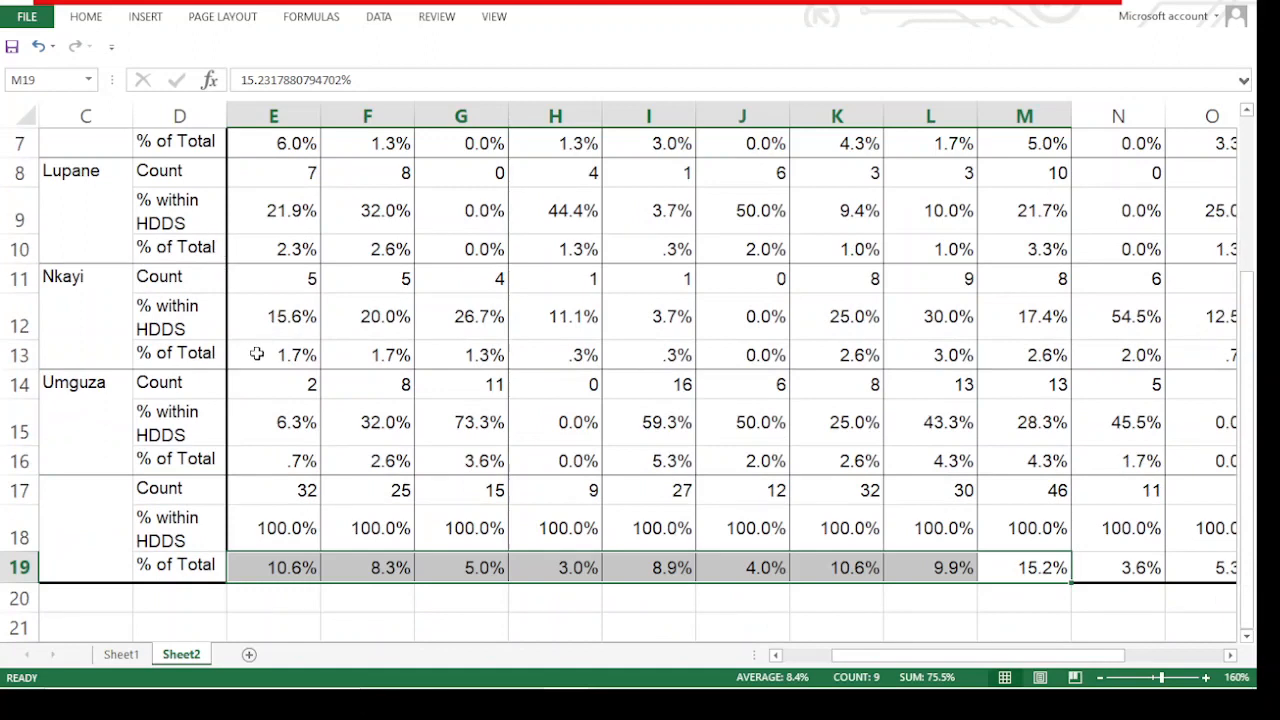
Review how the crosstab rows are organised, from the Total block to Hwange's % within HDDS row and the Lupane block
{"action": "left_click", "coordinate": [130, 540]}
{"action": "scroll", "coordinate": [160, 415], "scroll_direction": "up", "scroll_amount": 2}
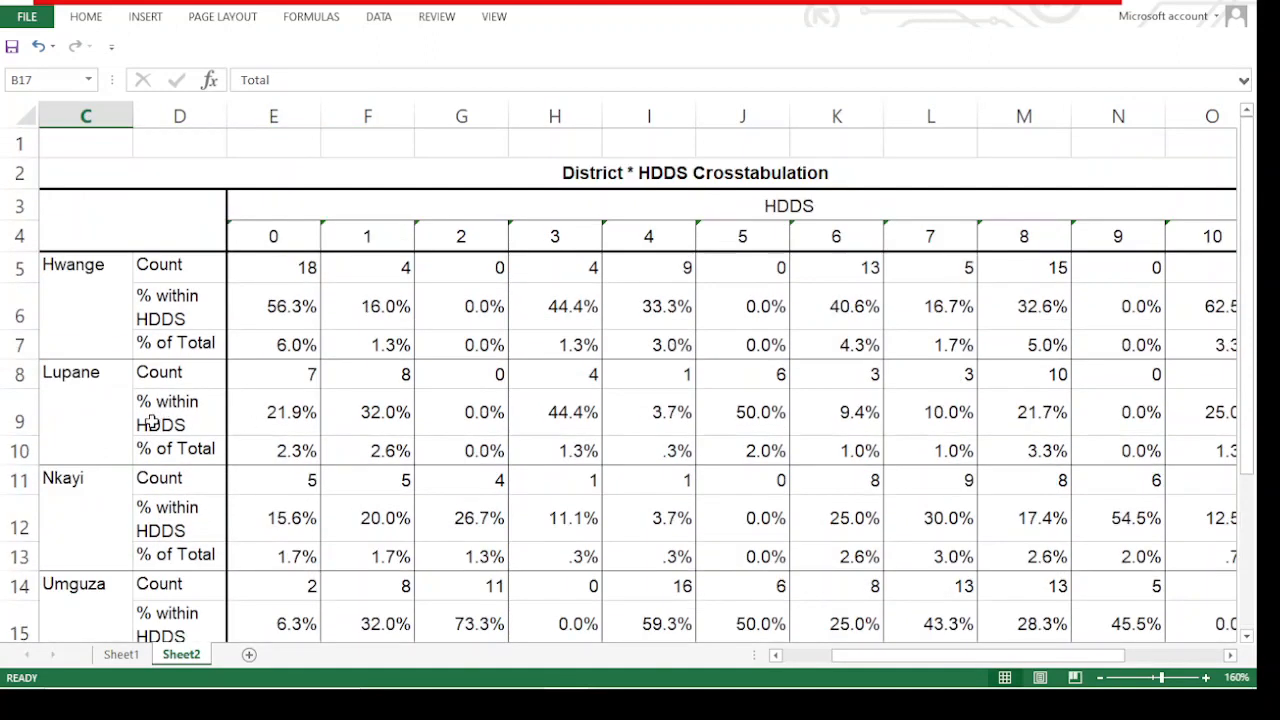
{"action": "left_click", "coordinate": [98, 386]}
{"action": "left_click", "coordinate": [102, 310]}
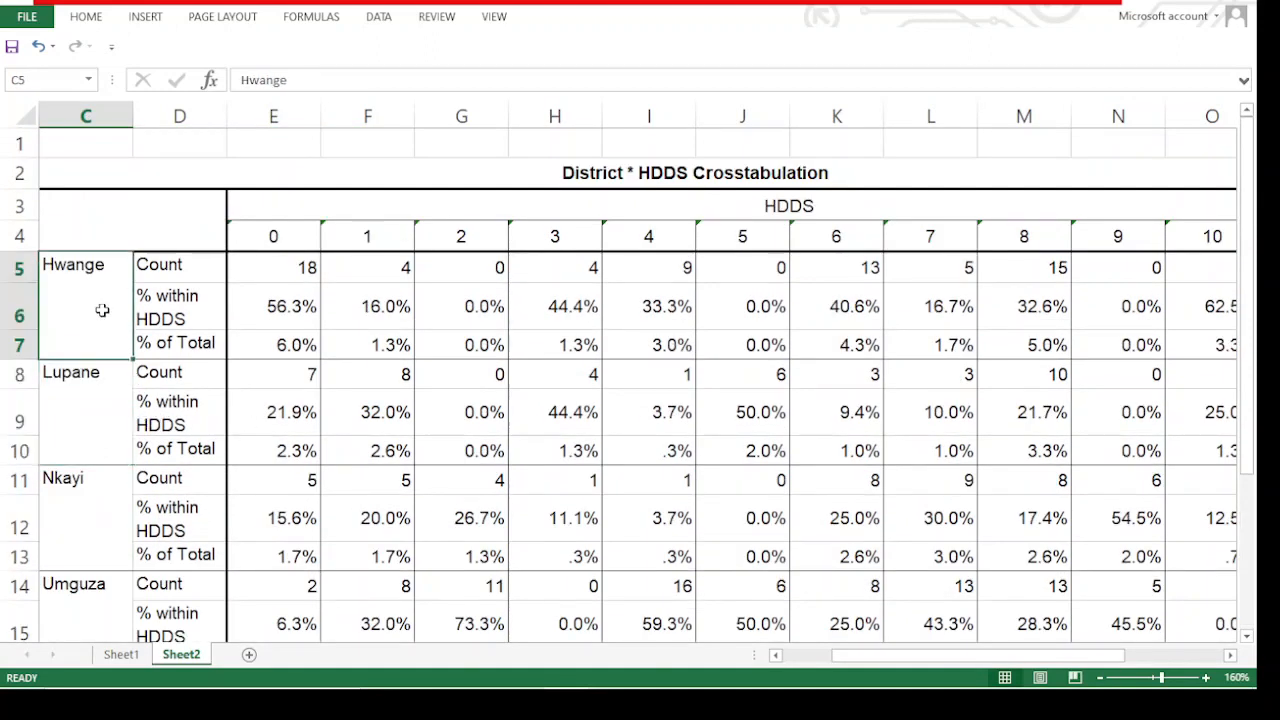
{"action": "left_click", "coordinate": [176, 311]}
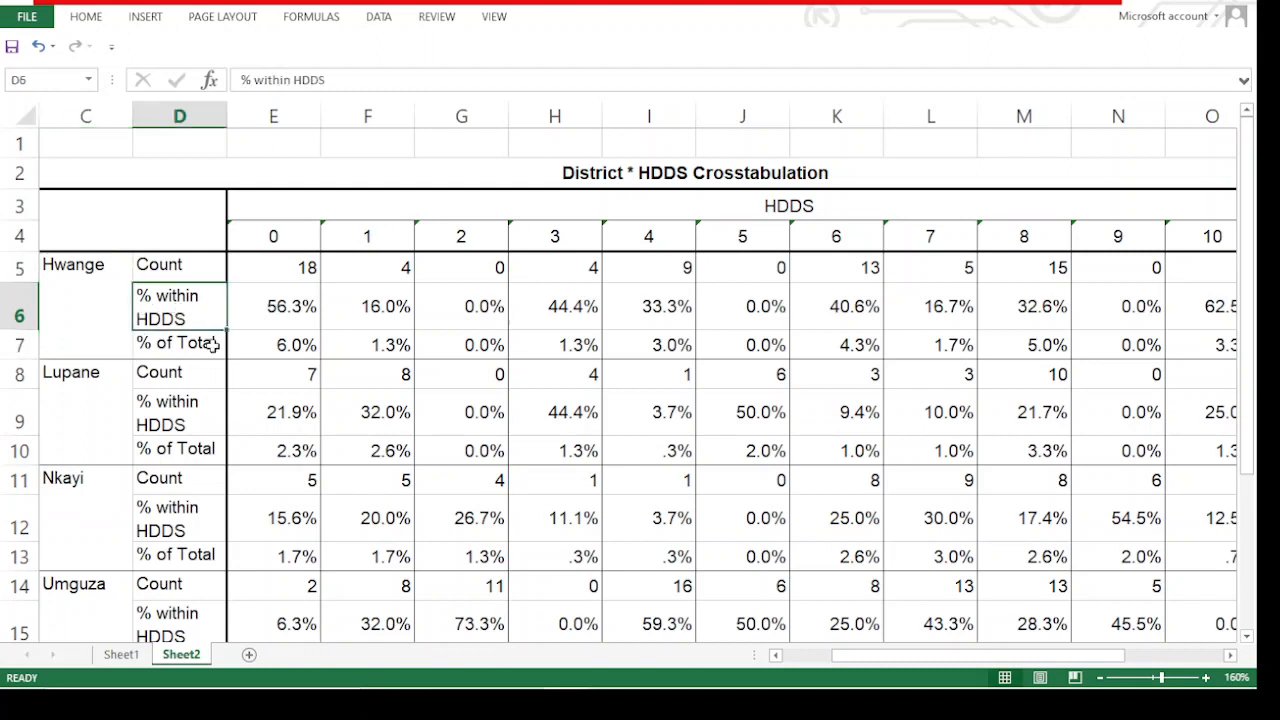
{"action": "left_click", "coordinate": [98, 381]}
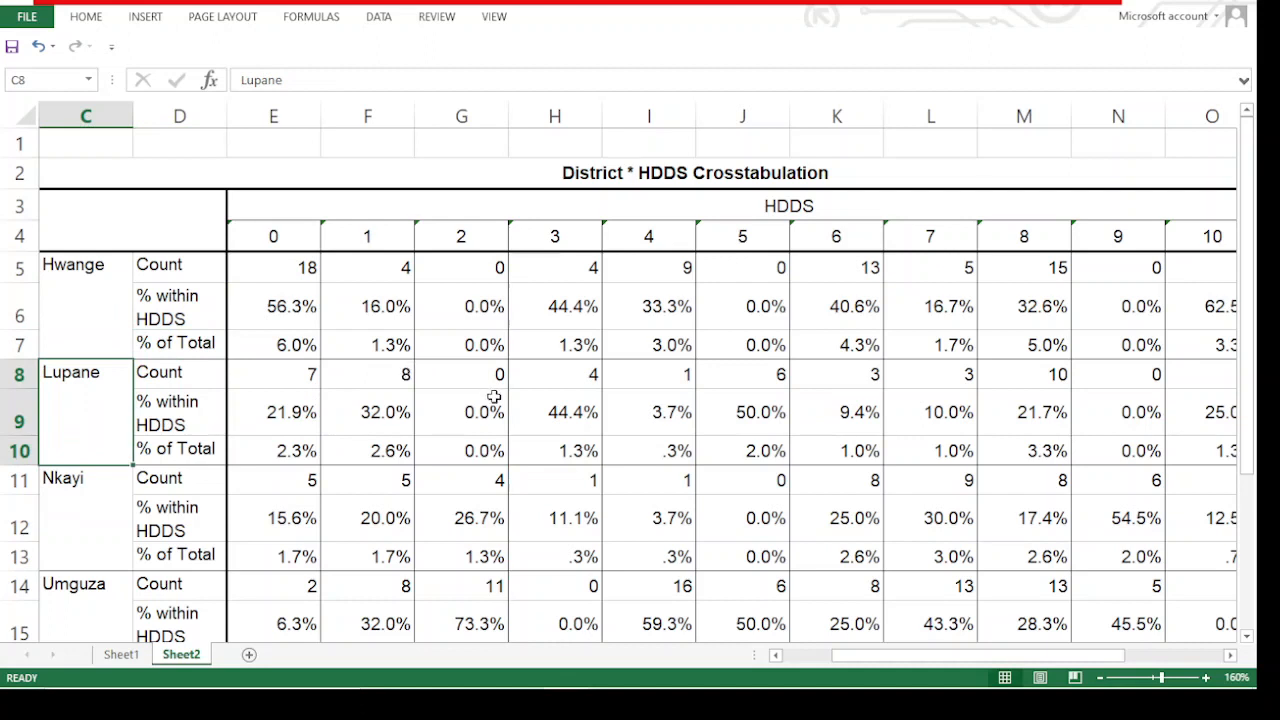
Examine Hwange's % within HDDS figures for scores 0, 1, 2 and 4 in the crosstab
{"action": "left_click", "coordinate": [276, 318]}
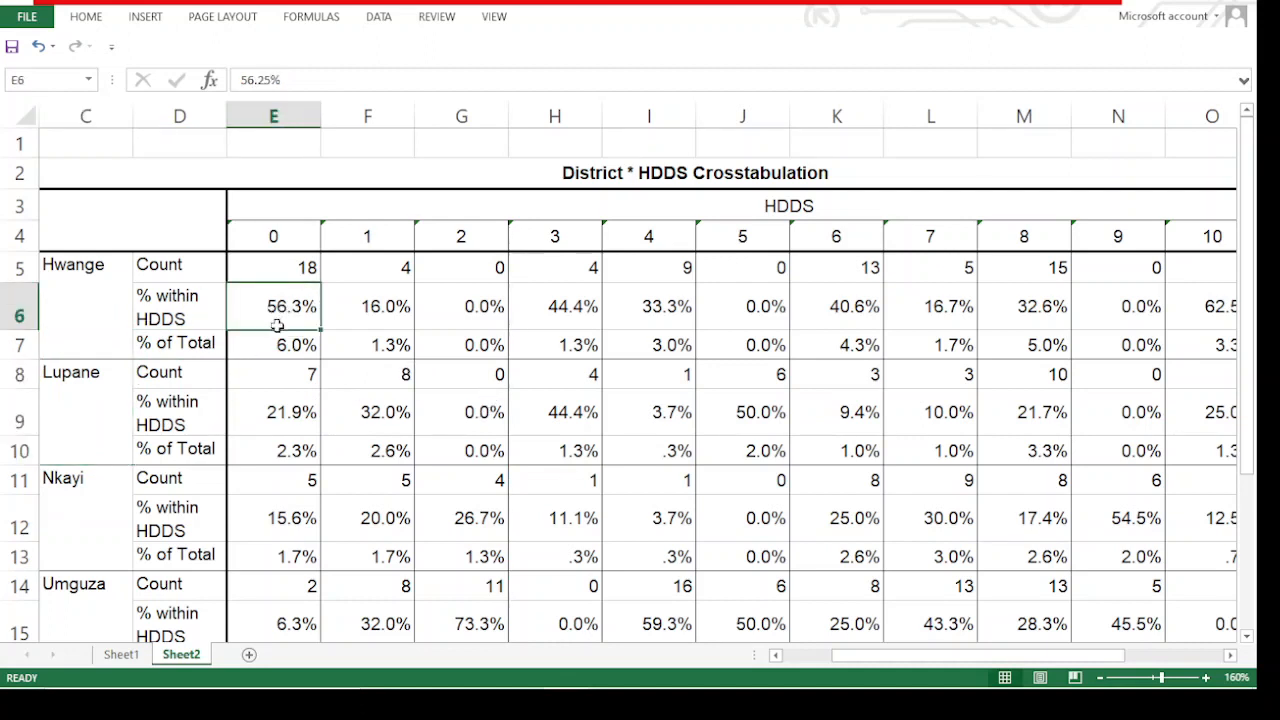
{"action": "left_click", "coordinate": [66, 265]}
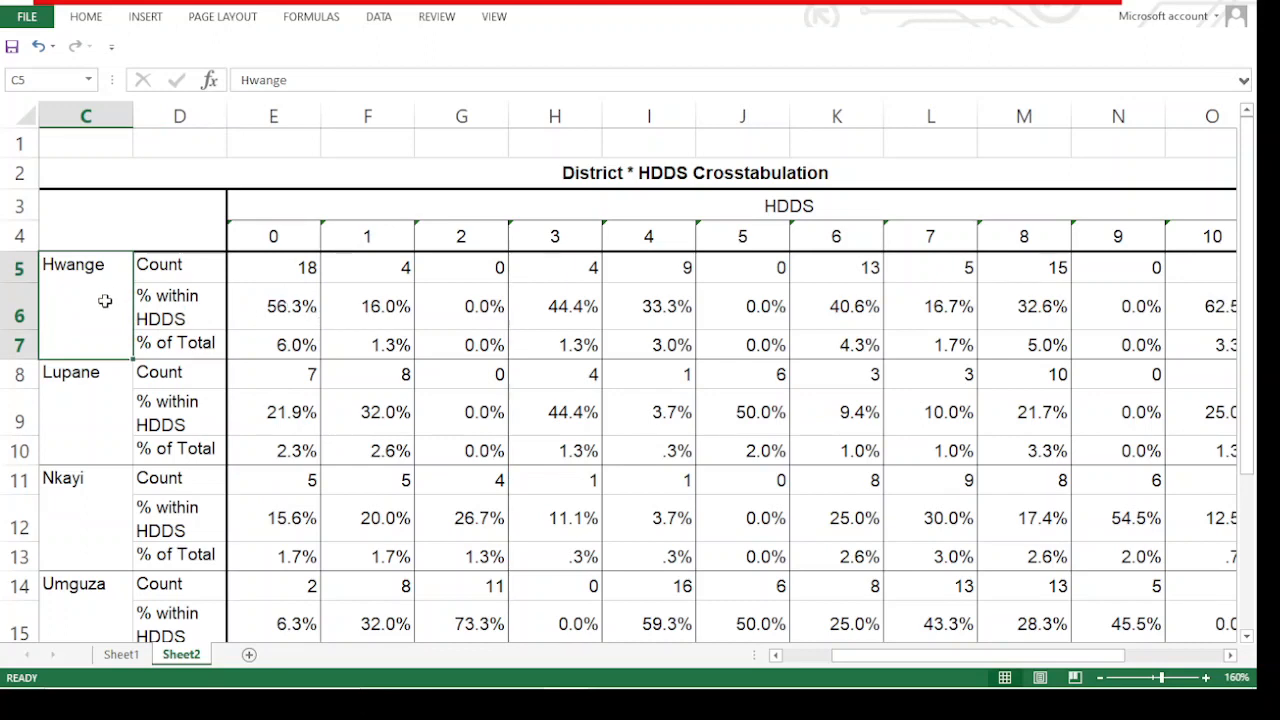
{"action": "left_click", "coordinate": [300, 312]}
{"action": "scroll", "coordinate": [390, 355], "scroll_direction": "down", "scroll_amount": 3}
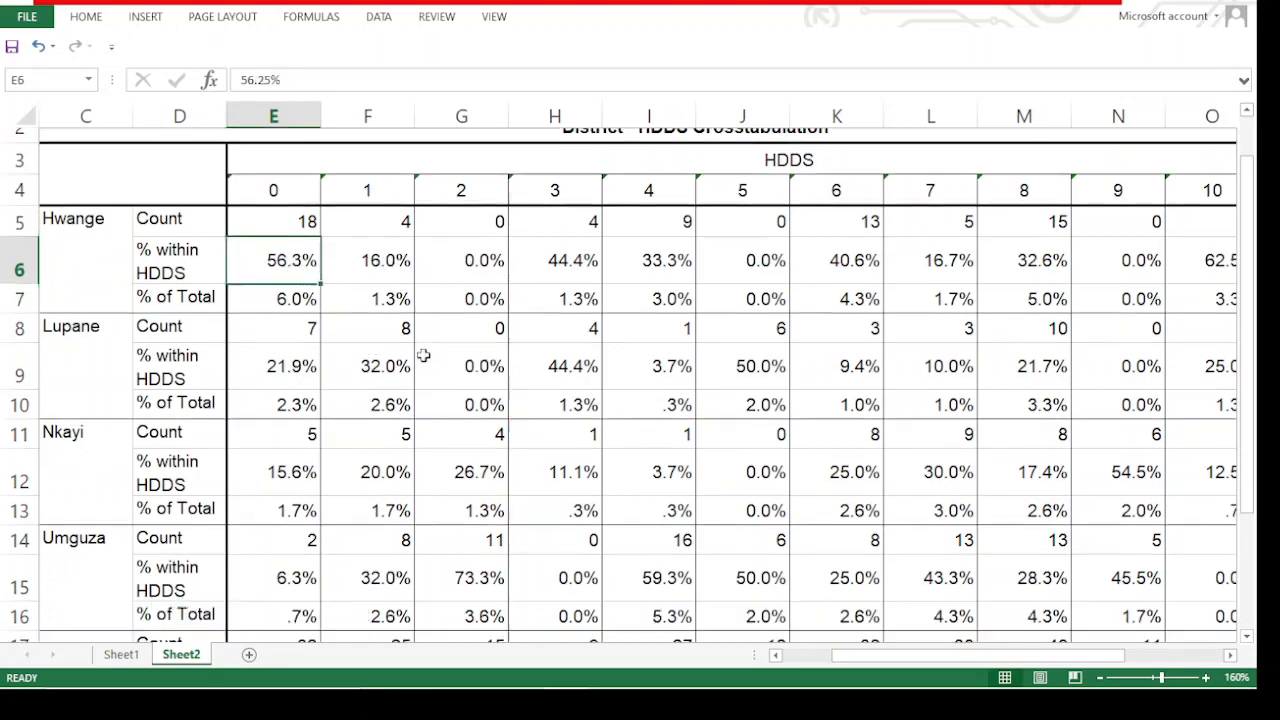
{"action": "scroll", "coordinate": [410, 355], "scroll_direction": "up", "scroll_amount": 3}
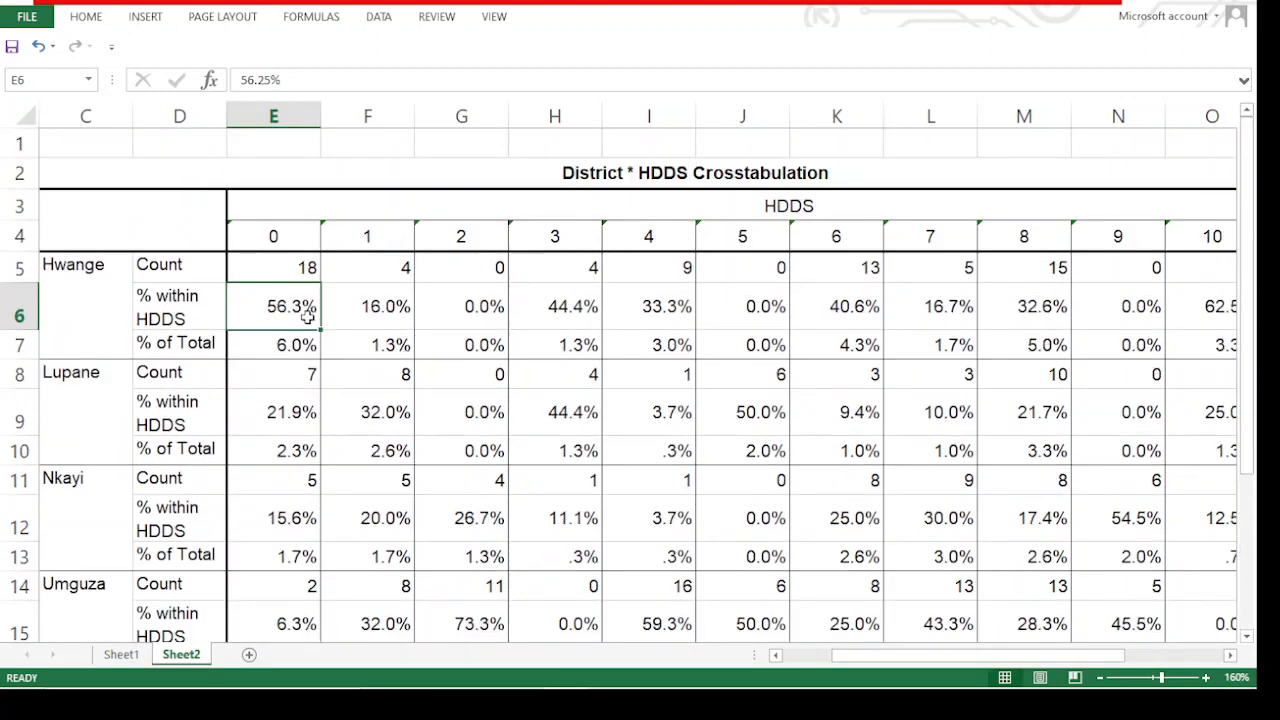
{"action": "left_click", "coordinate": [398, 310]}
{"action": "left_click", "coordinate": [499, 297]}
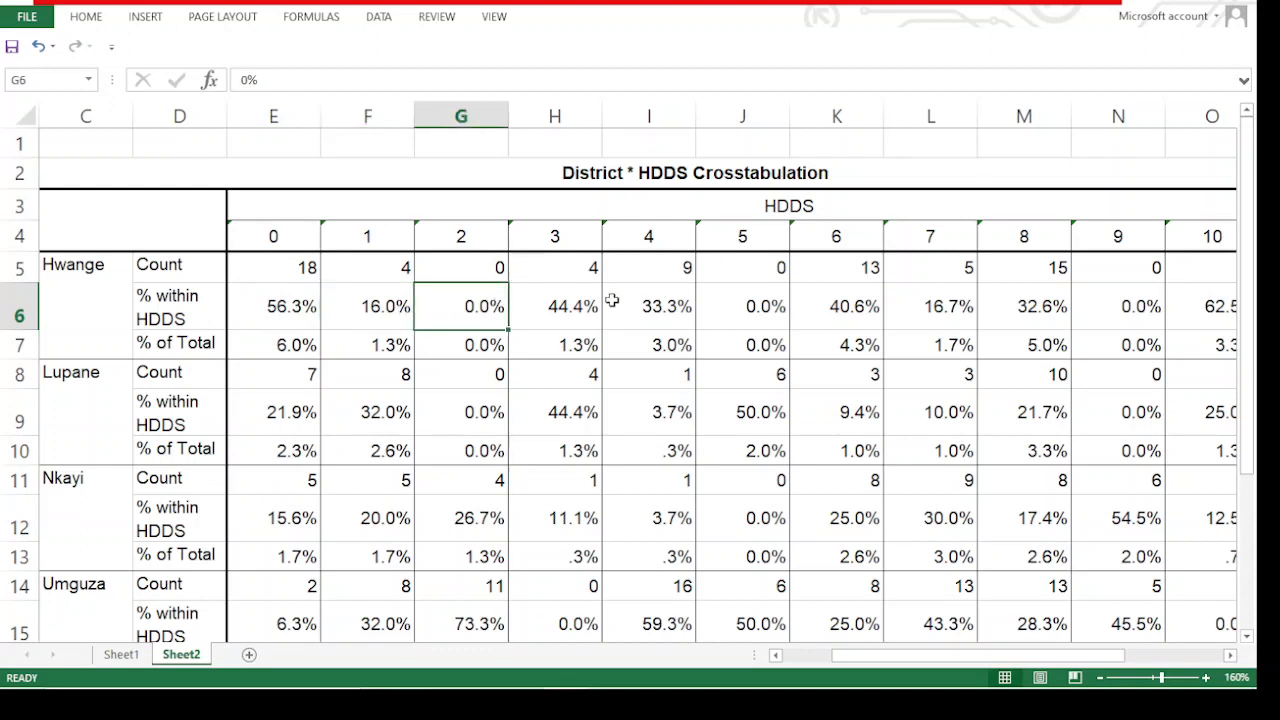
{"action": "left_click", "coordinate": [611, 300]}
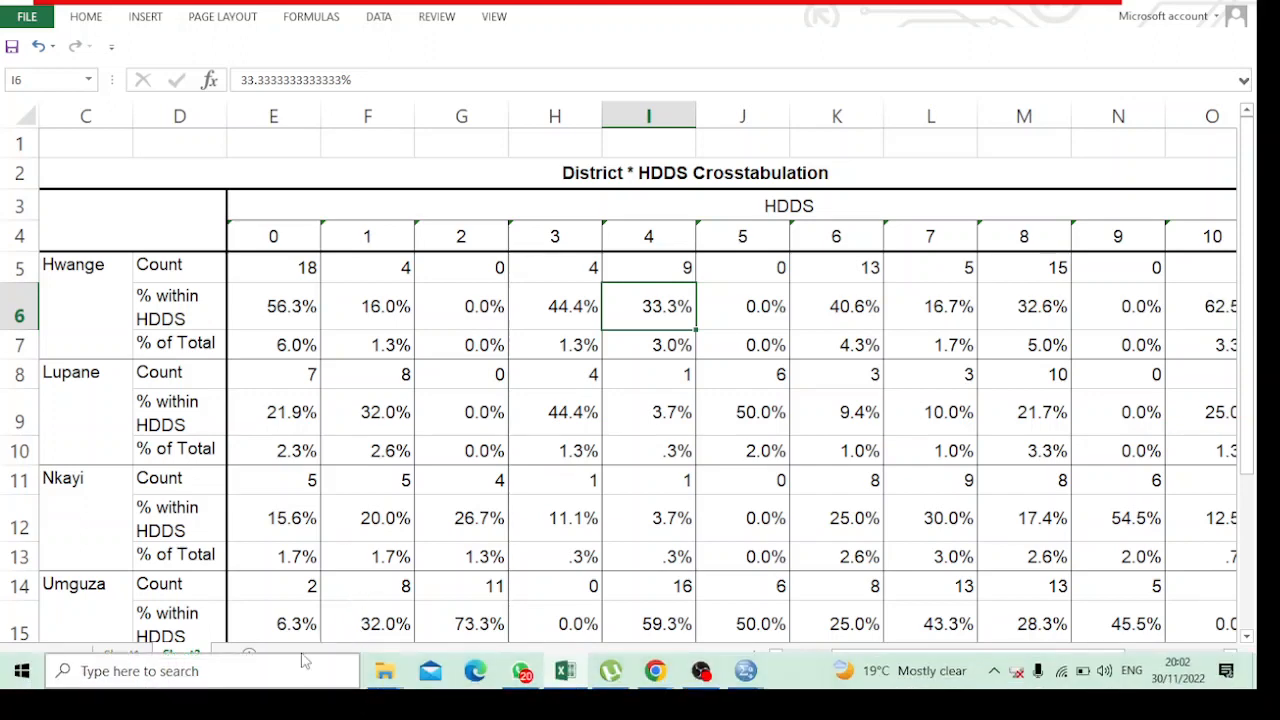
Add axis titles for both axes to the HDDS frequency column chart on Sheet1
{"action": "left_click", "coordinate": [124, 658]}
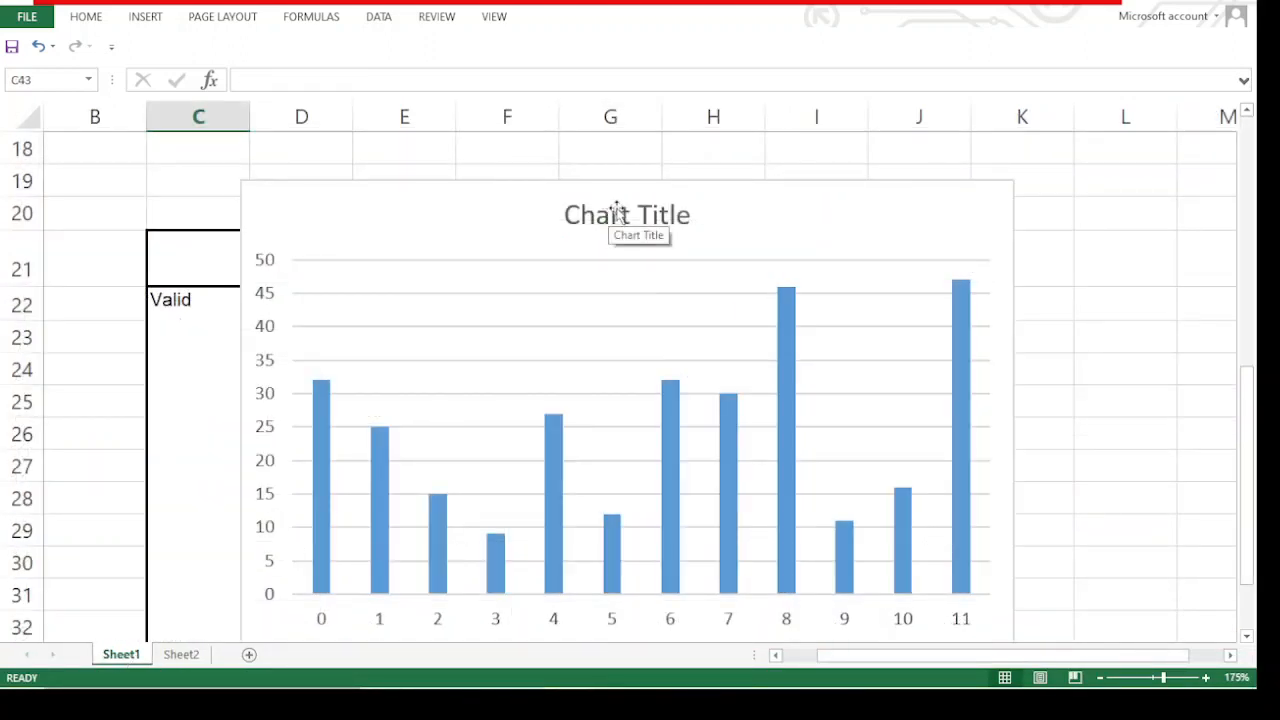
{"action": "left_click", "coordinate": [649, 213]}
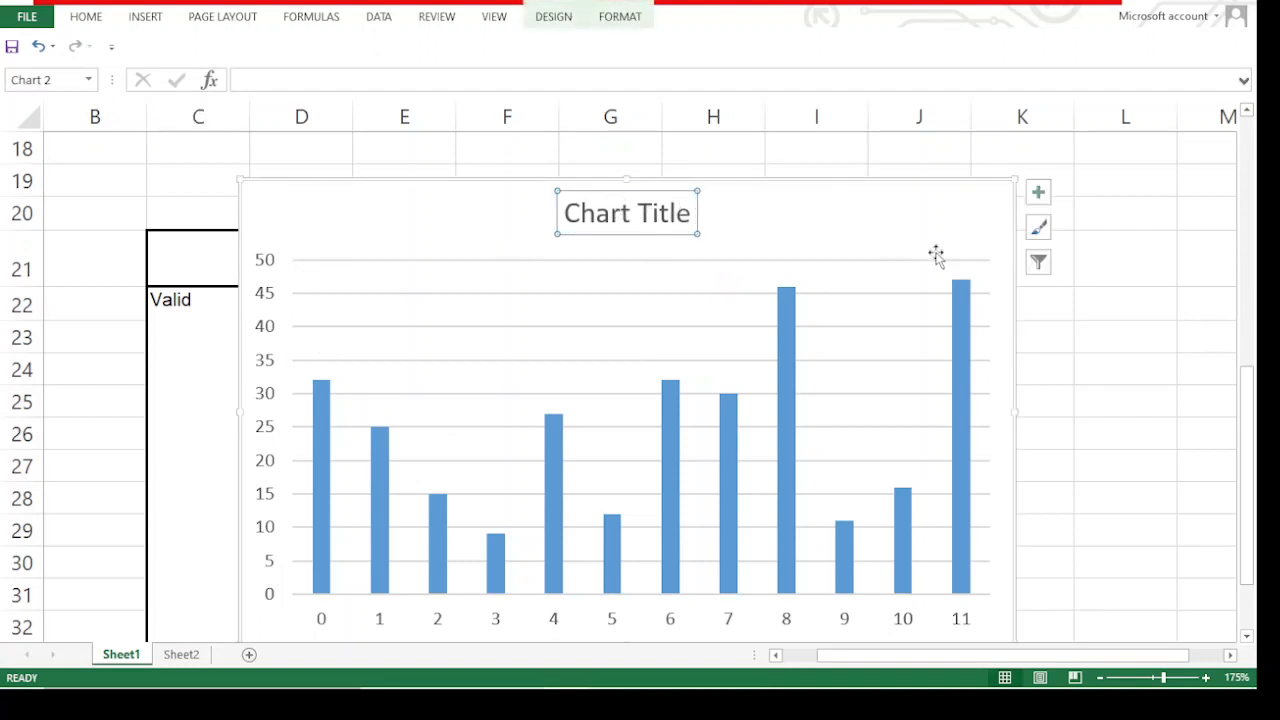
{"action": "left_click", "coordinate": [1038, 193]}
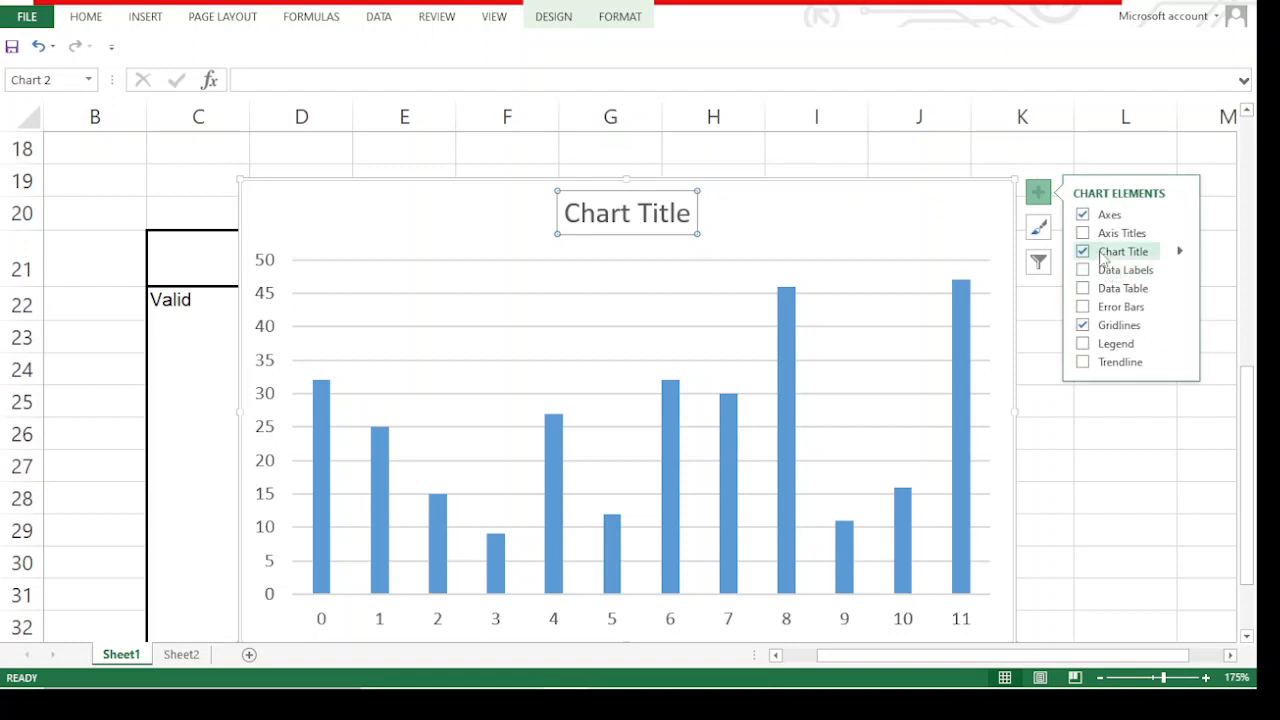
{"action": "left_click", "coordinate": [1110, 236]}
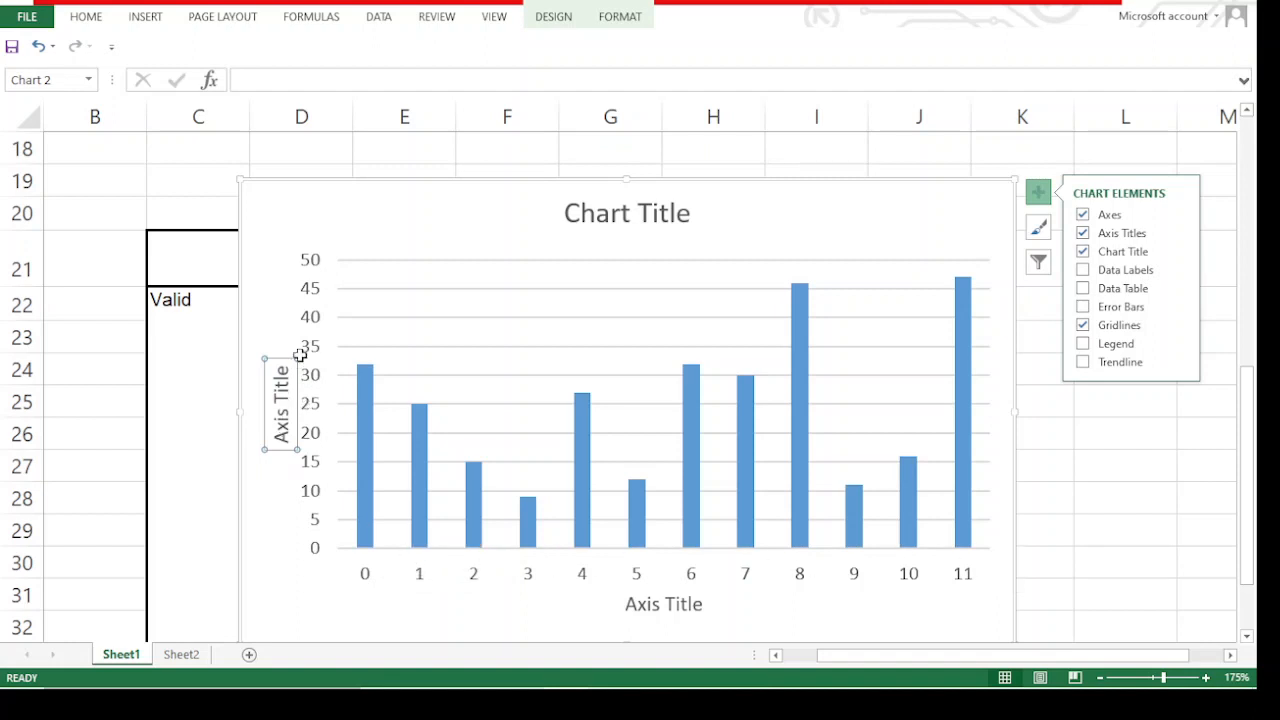
{"action": "left_click", "coordinate": [648, 598]}
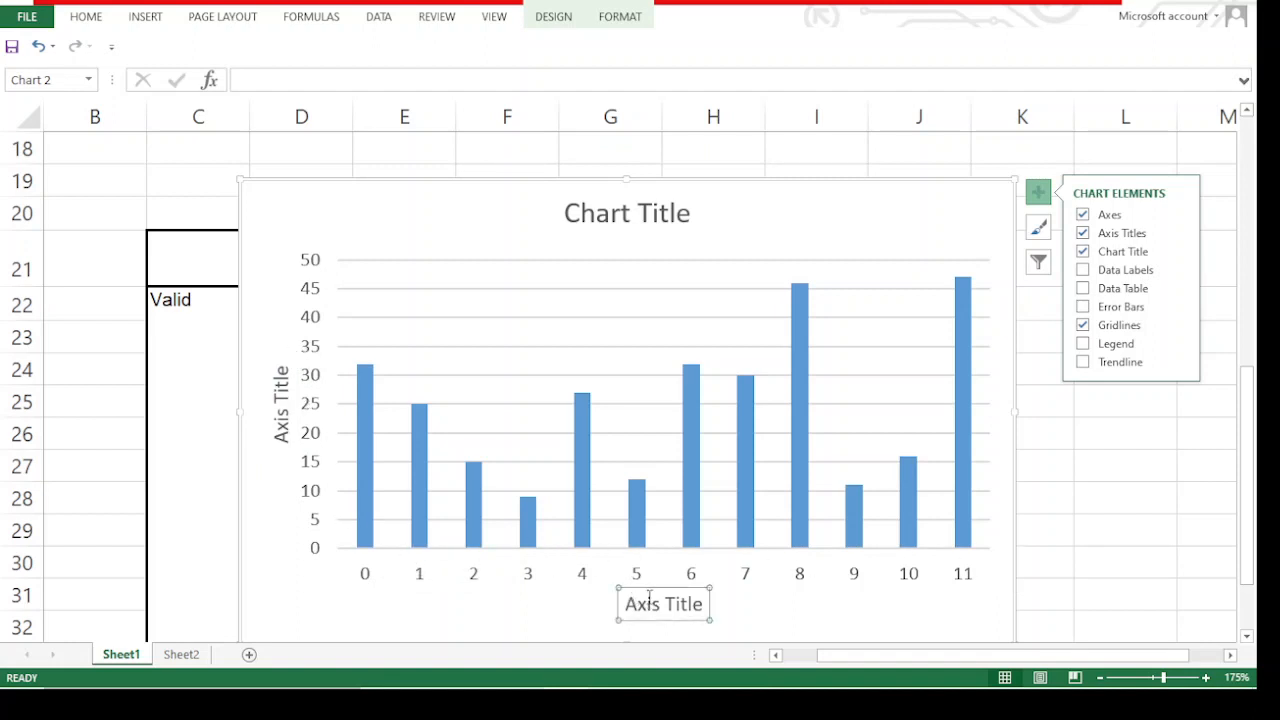
{"action": "left_click", "coordinate": [292, 377]}
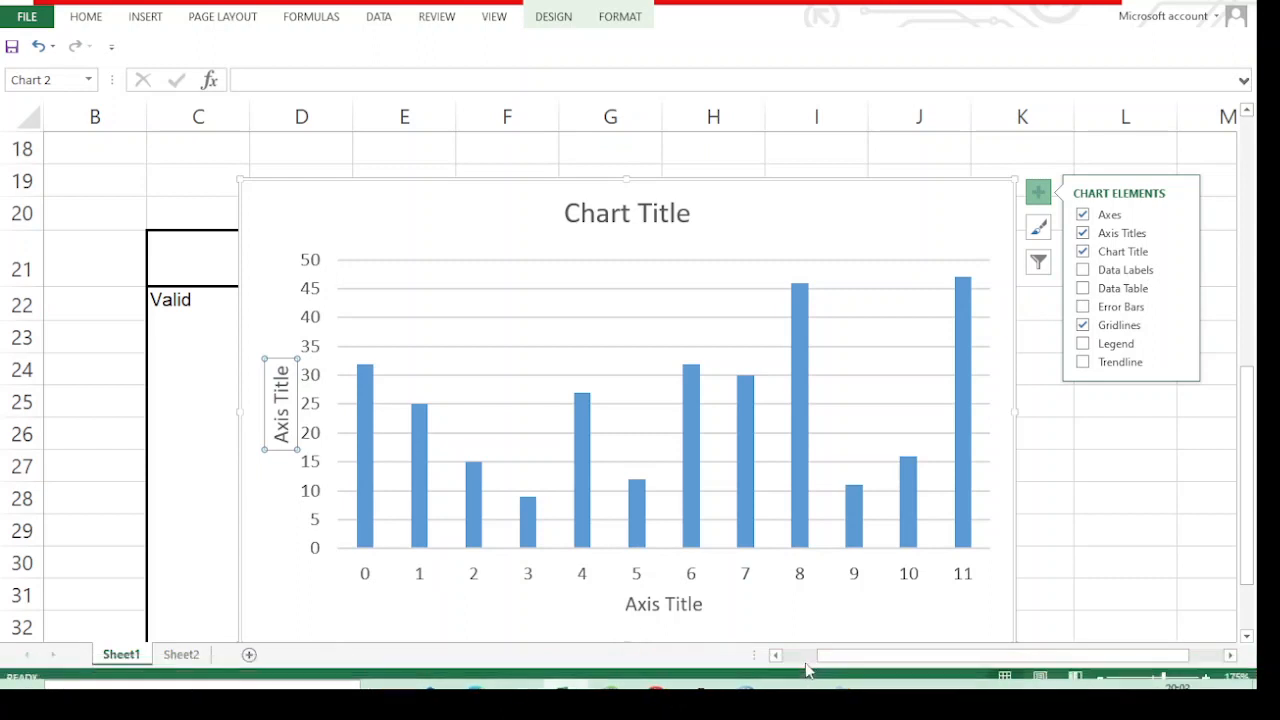
Switch to the SPSS Data Editor and save the dataset in the exam folder as an SPSS Statistics file named "H"
{"action": "mouse_move", "coordinate": [746, 668]}
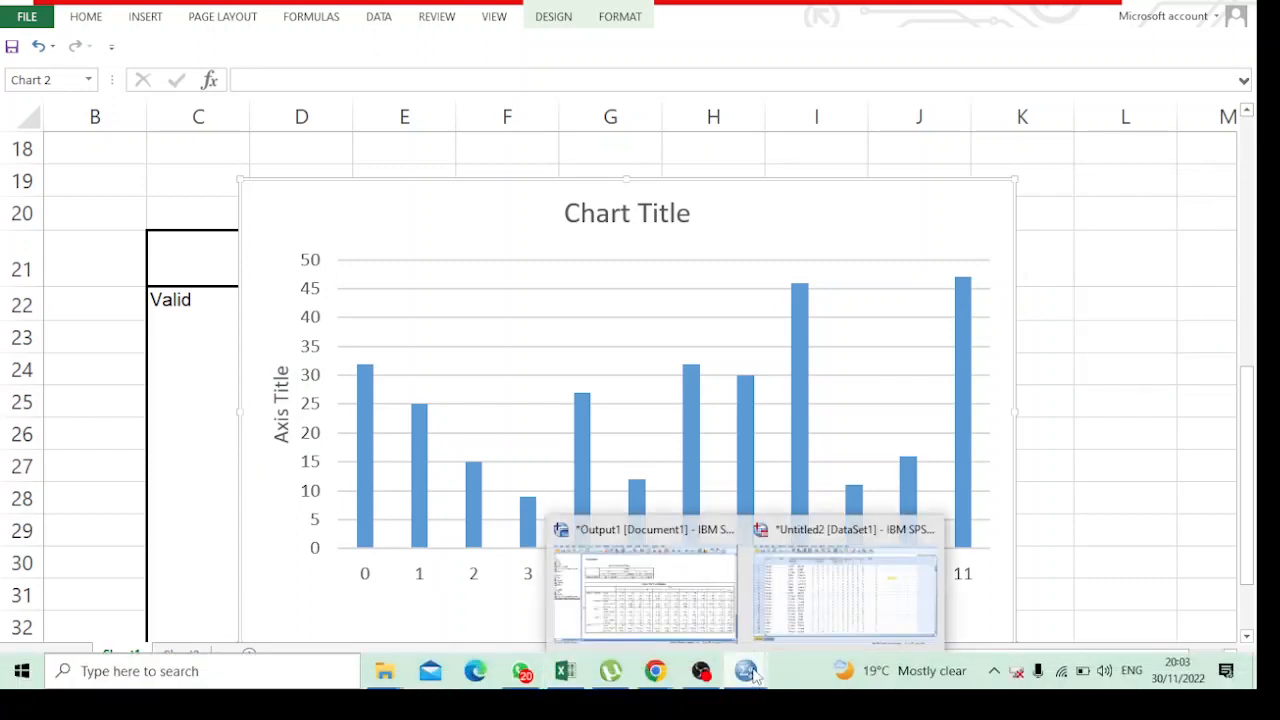
{"action": "mouse_move", "coordinate": [830, 585]}
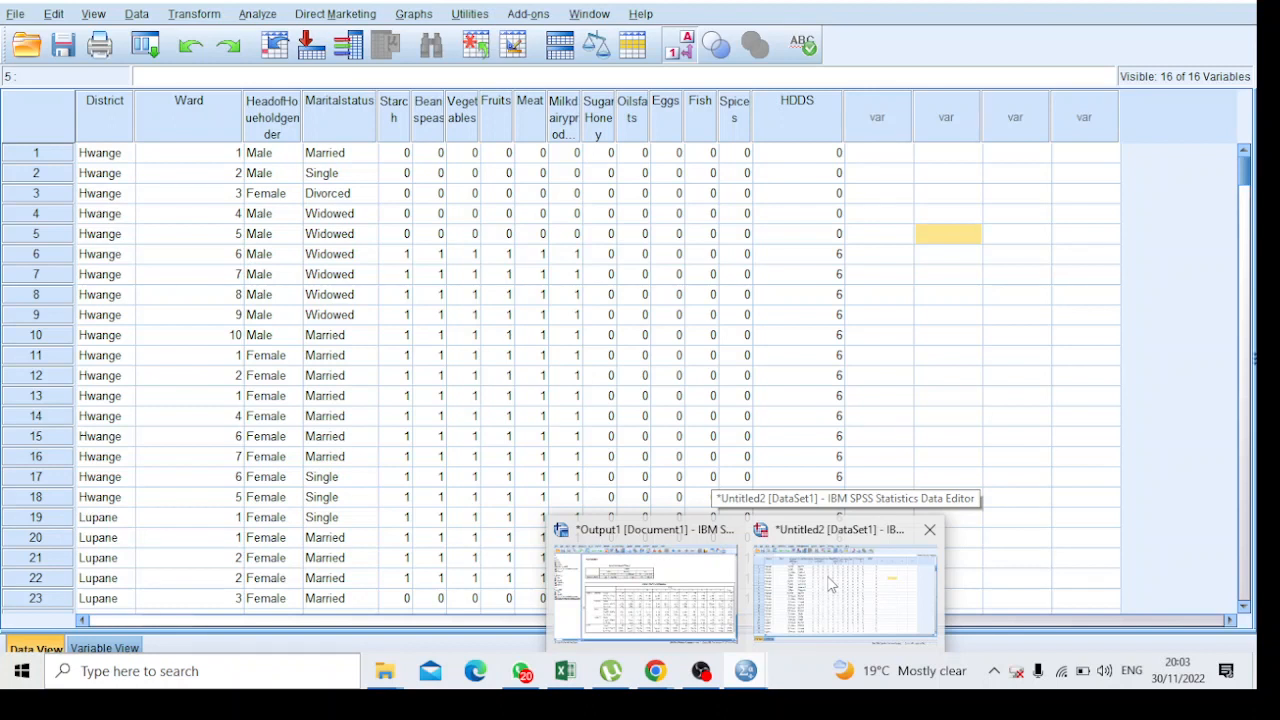
{"action": "left_click", "coordinate": [830, 585]}
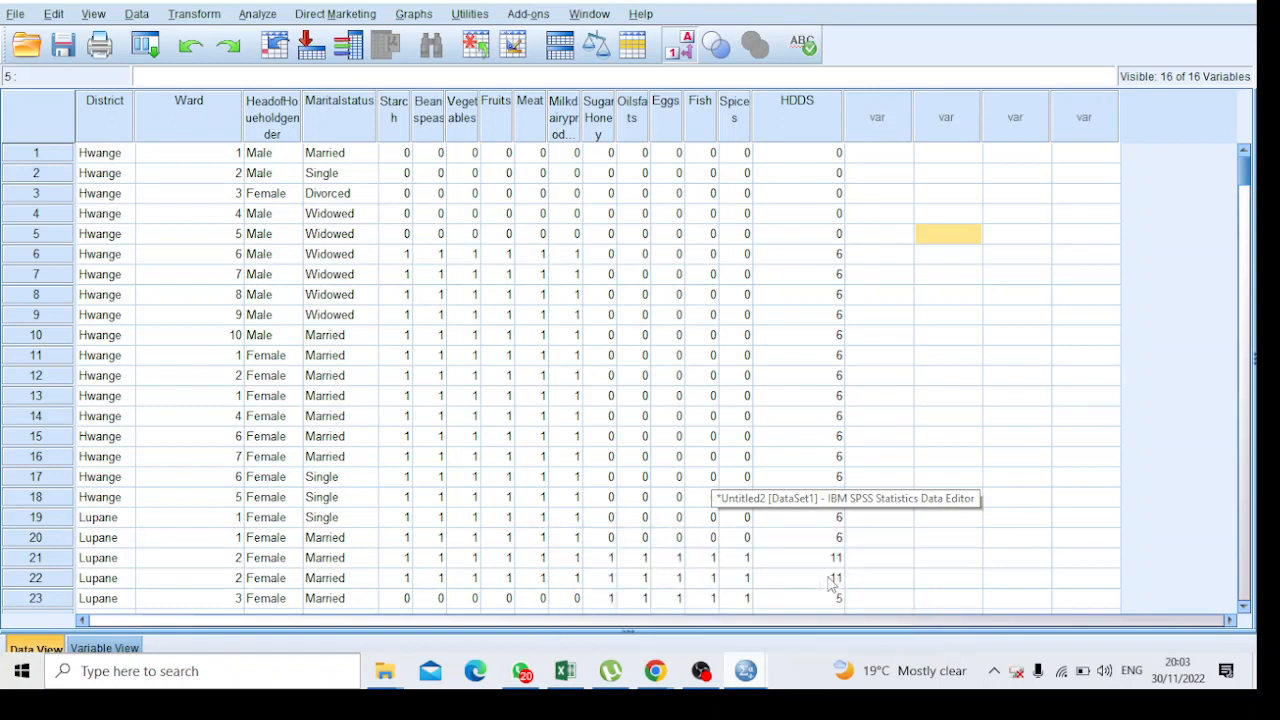
{"action": "left_click", "coordinate": [15, 18]}
{"action": "left_click", "coordinate": [15, 18]}
{"action": "left_click", "coordinate": [15, 15]}
{"action": "mouse_move", "coordinate": [52, 66]}
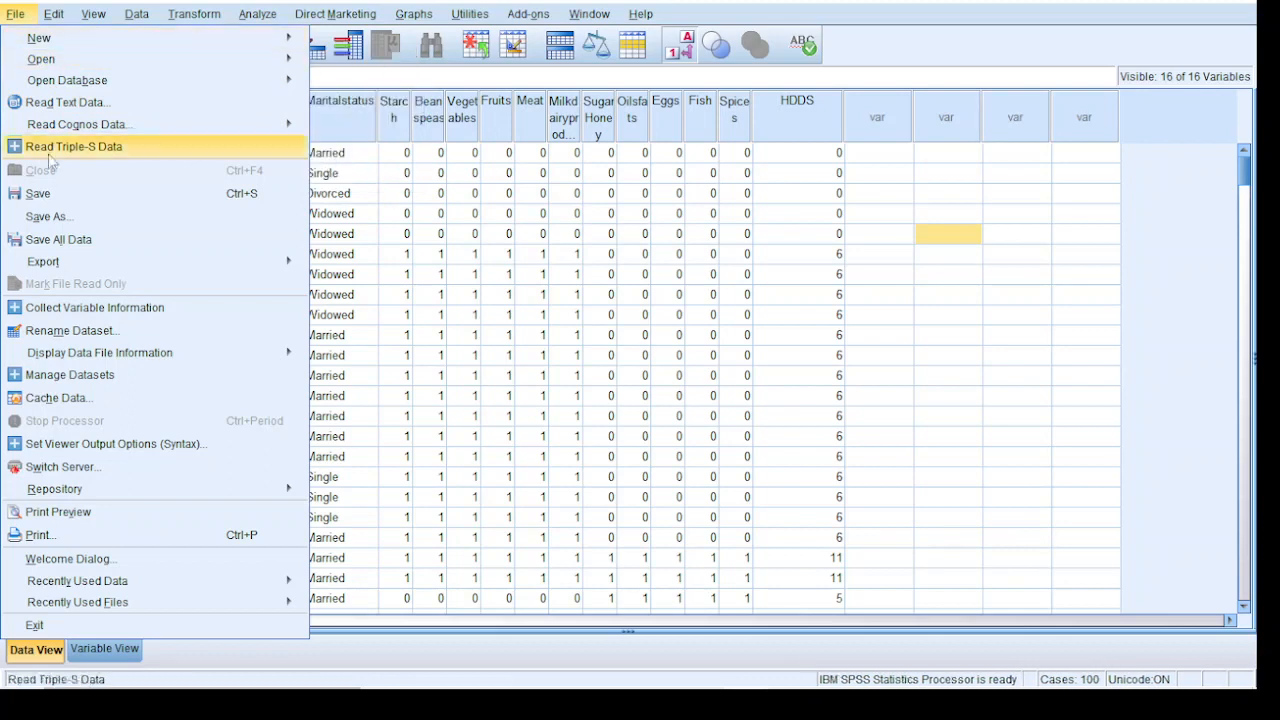
{"action": "left_click", "coordinate": [41, 193]}
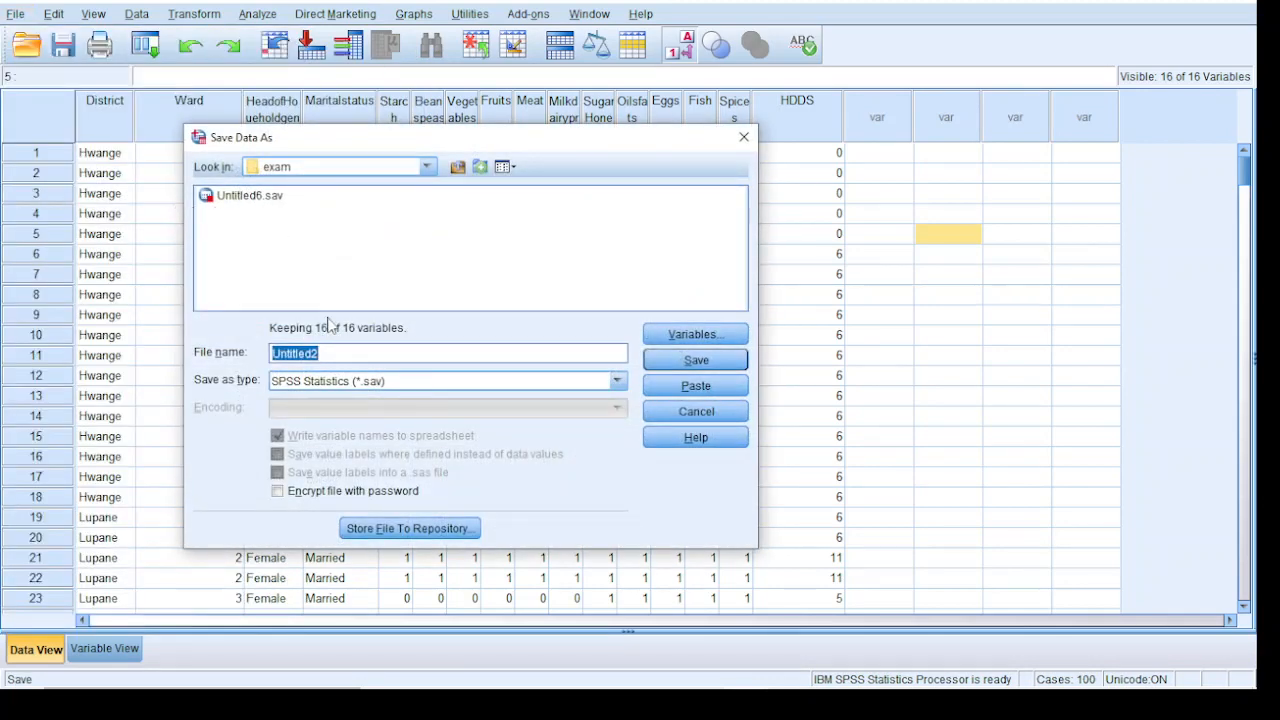
{"action": "type", "text": "HDDS"}
{"action": "left_click", "coordinate": [687, 362]}
Switch to the Google Meet call in Chrome to check on the meeting and its participants
{"action": "mouse_move", "coordinate": [688, 697]}
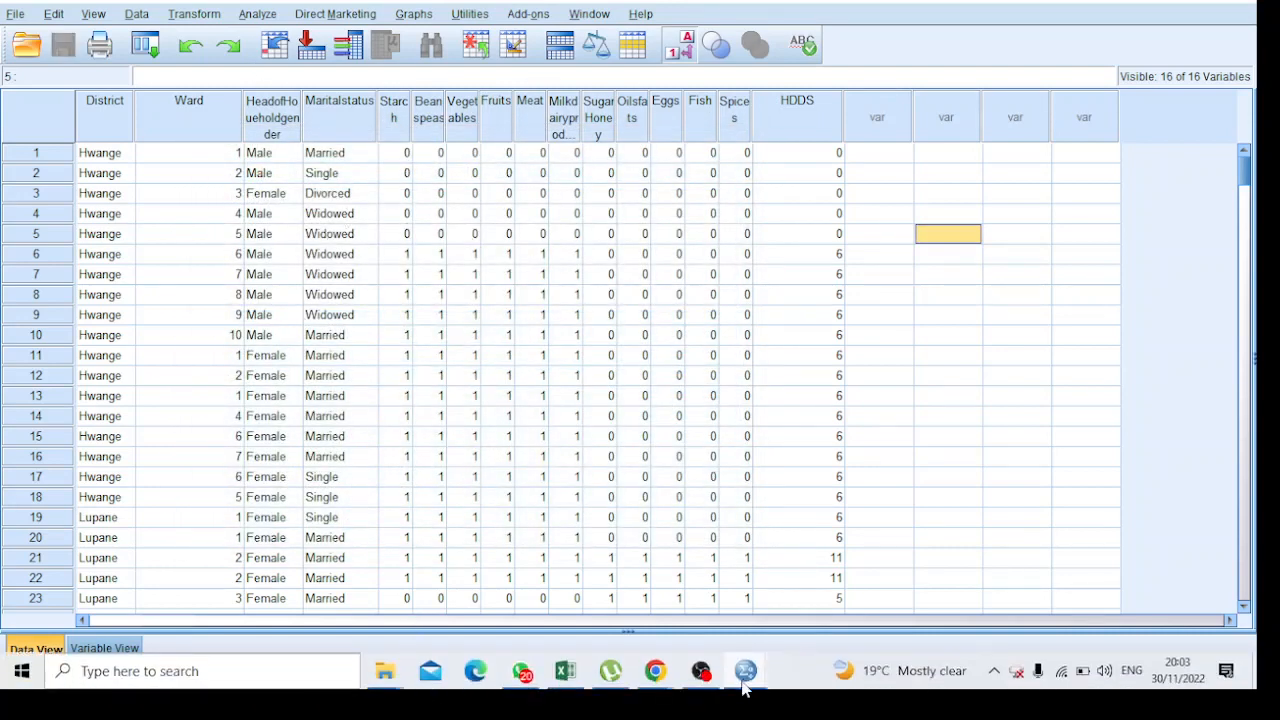
{"action": "mouse_move", "coordinate": [656, 678]}
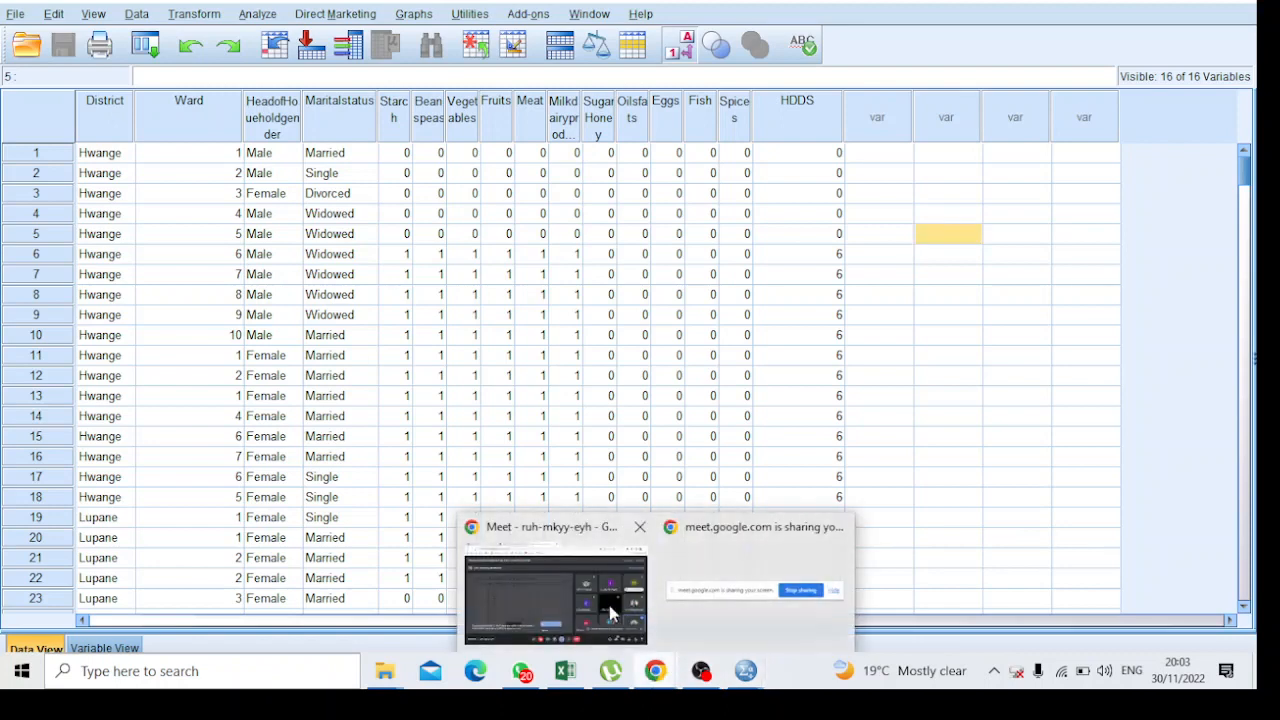
{"action": "left_click", "coordinate": [585, 578]}
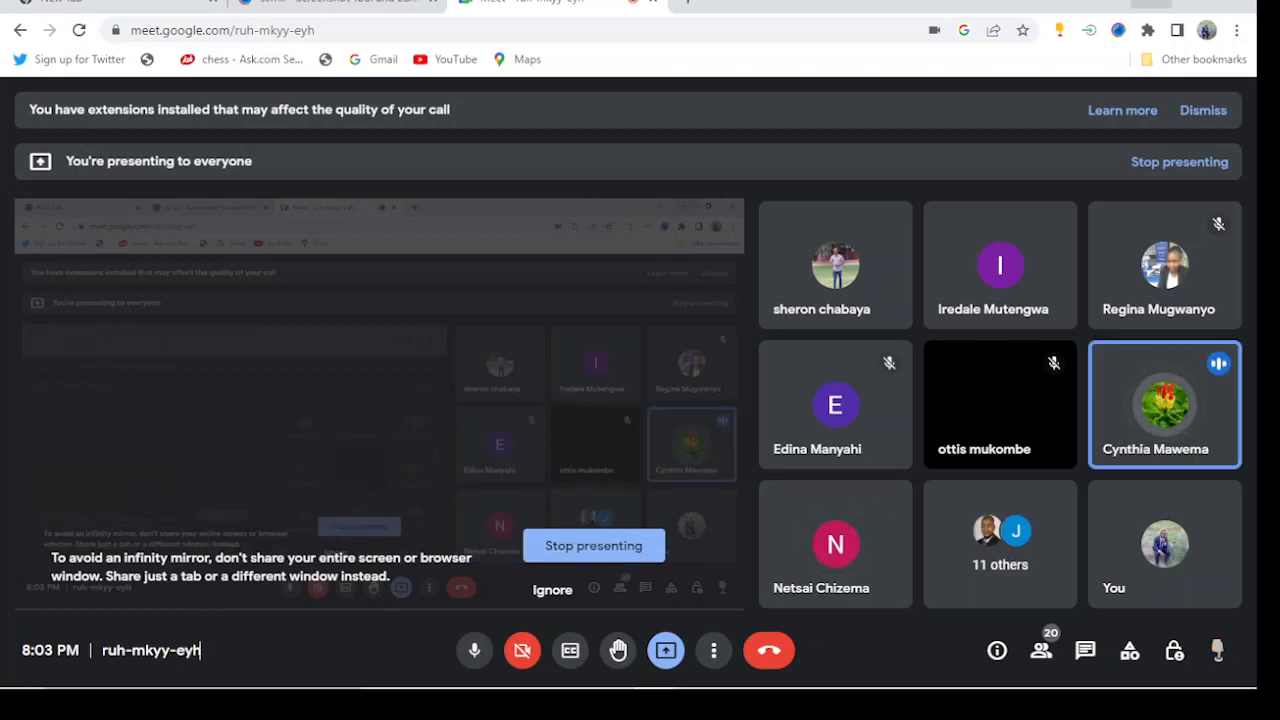
{"action": "left_click", "coordinate": [1151, 2]}
{"action": "mouse_move", "coordinate": [280, 688]}
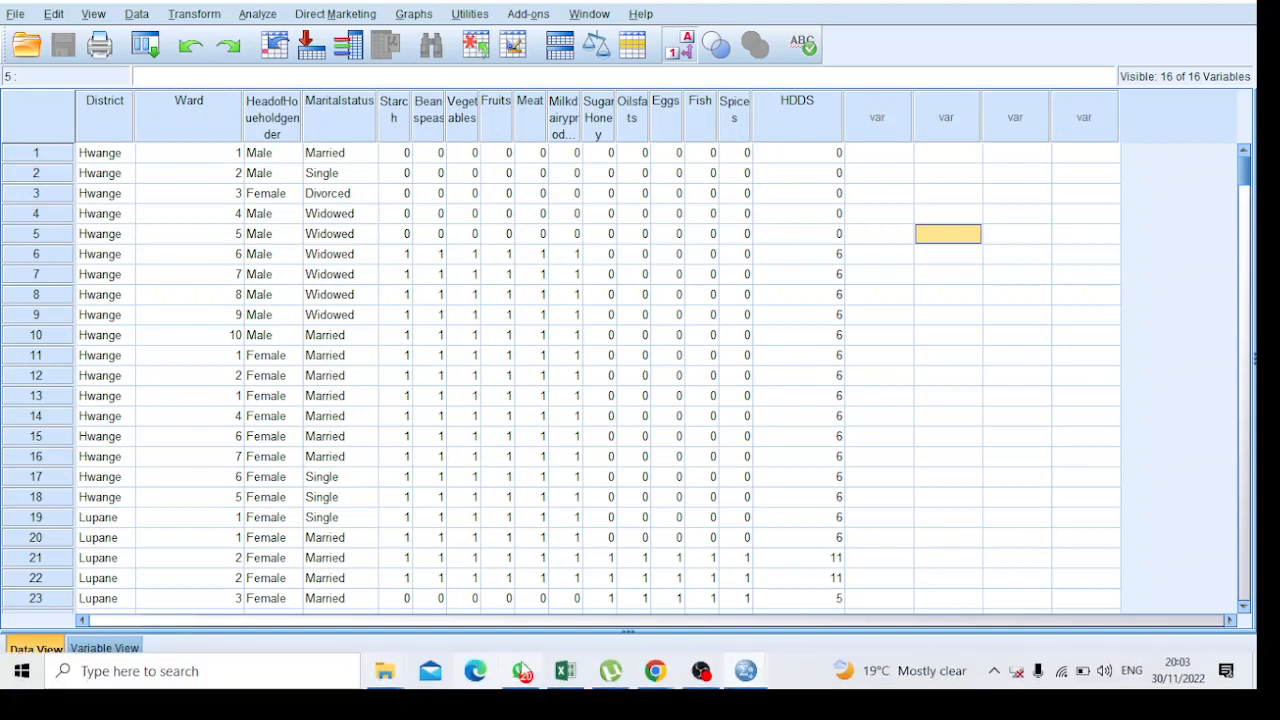
{"action": "left_click", "coordinate": [563, 671]}
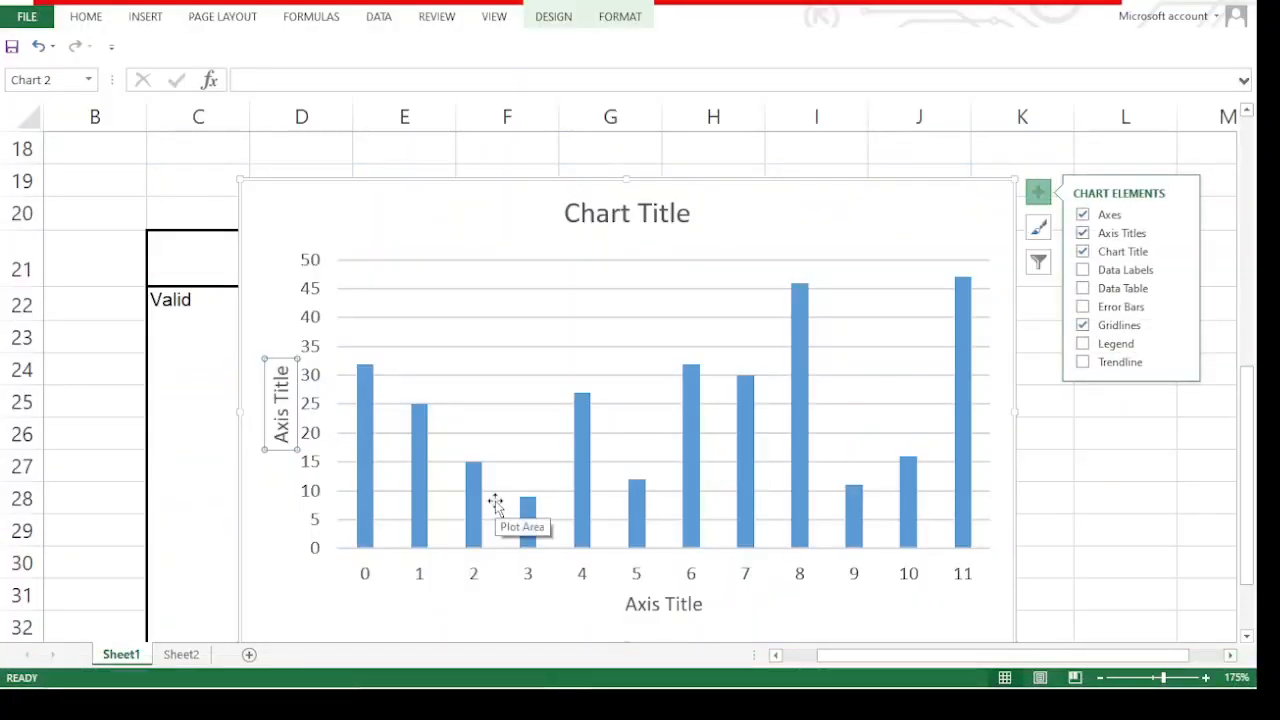
{"action": "left_click", "coordinate": [656, 671]}
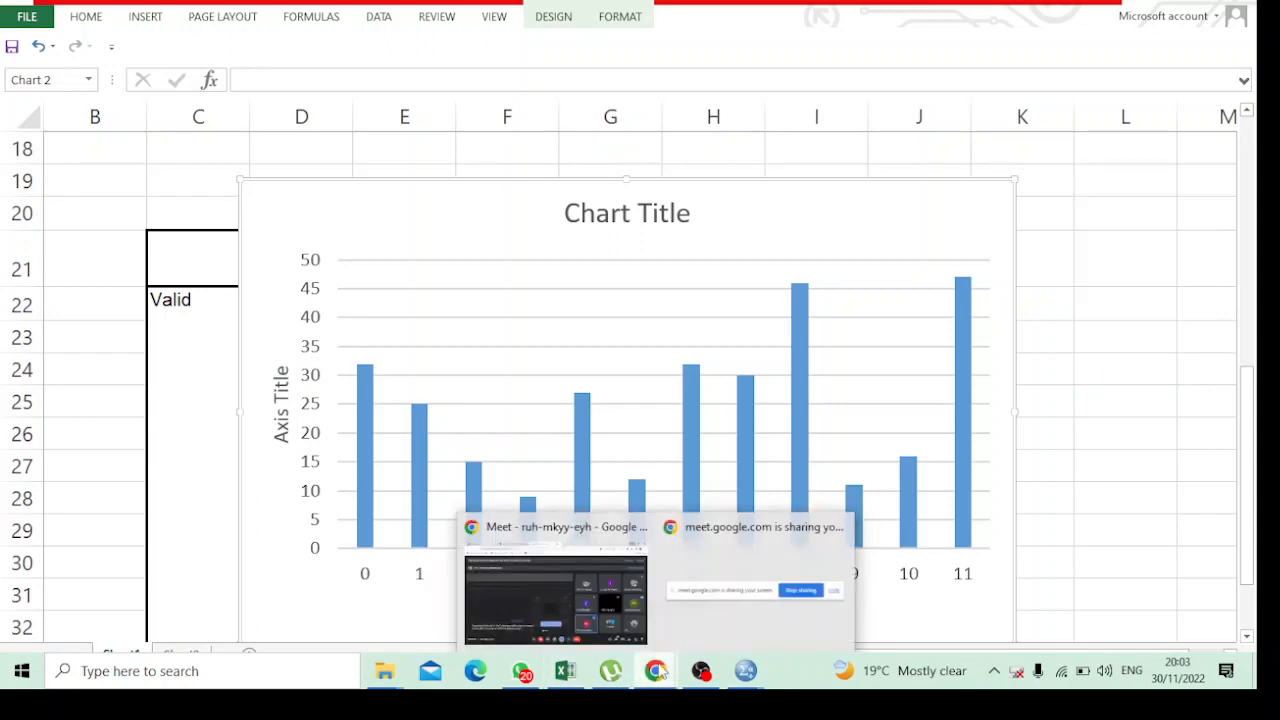
{"action": "left_click", "coordinate": [574, 594]}
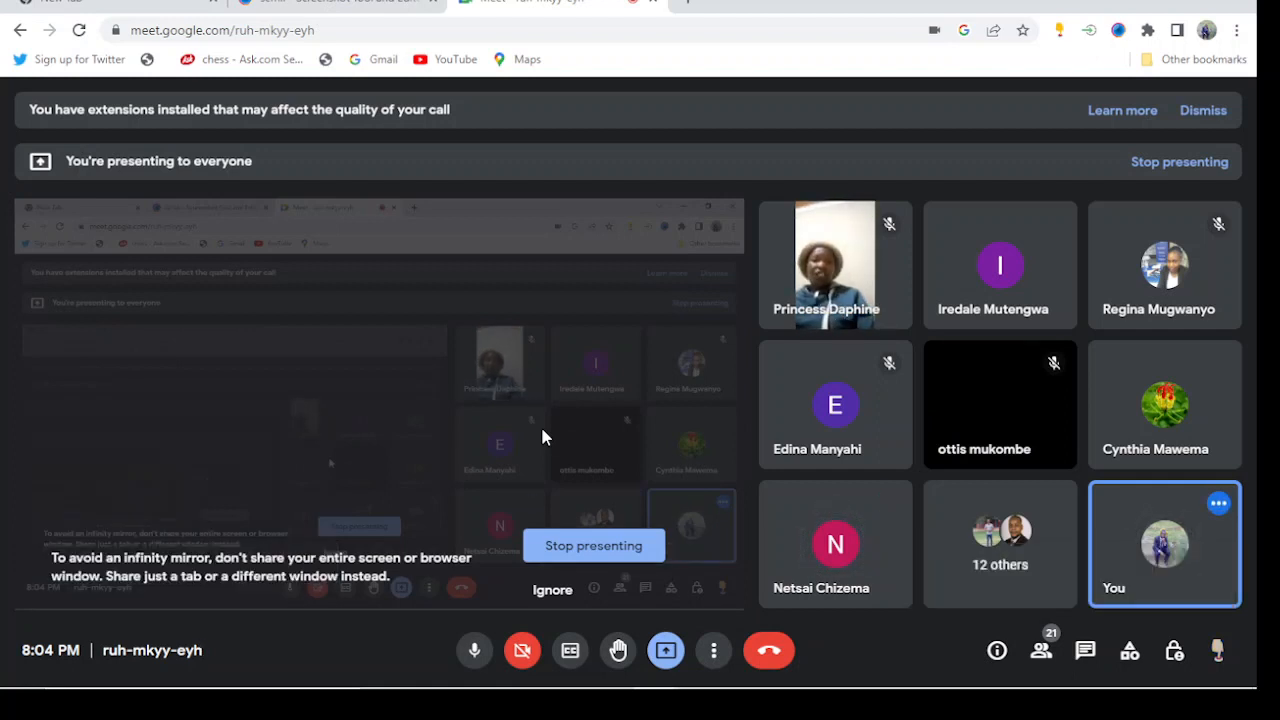
Return to the SPSS Data Editor and dismiss the McAfee Cyber Monday offer
{"action": "mouse_move", "coordinate": [892, 209]}
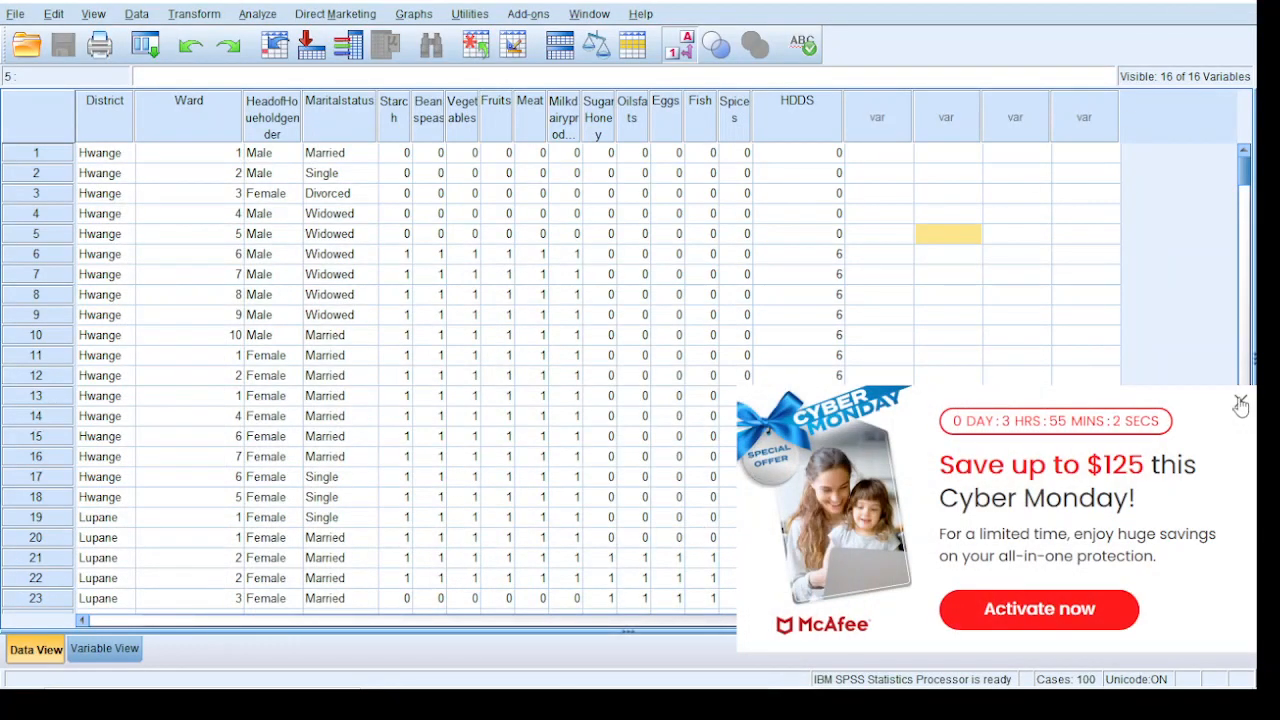
{"action": "left_click", "coordinate": [1240, 401]}
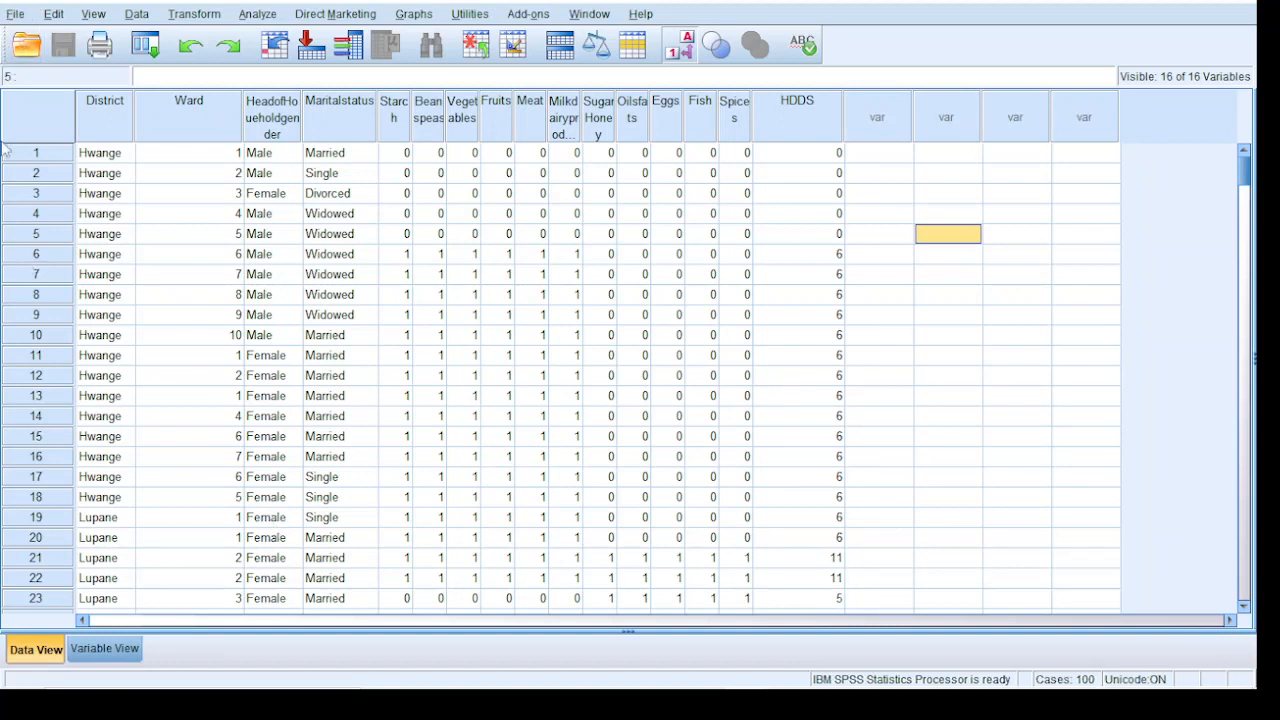
Create a new empty dataset alongside the HDDS data
{"action": "left_click", "coordinate": [17, 15]}
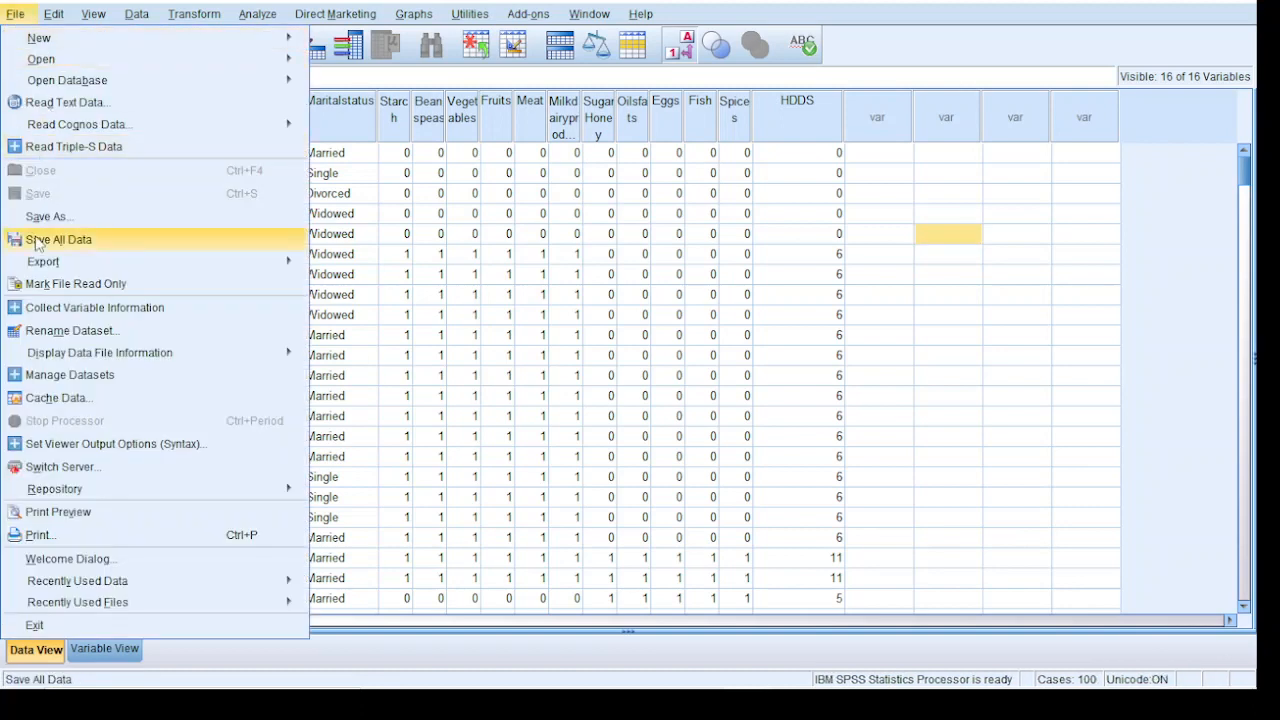
{"action": "left_click", "coordinate": [673, 250]}
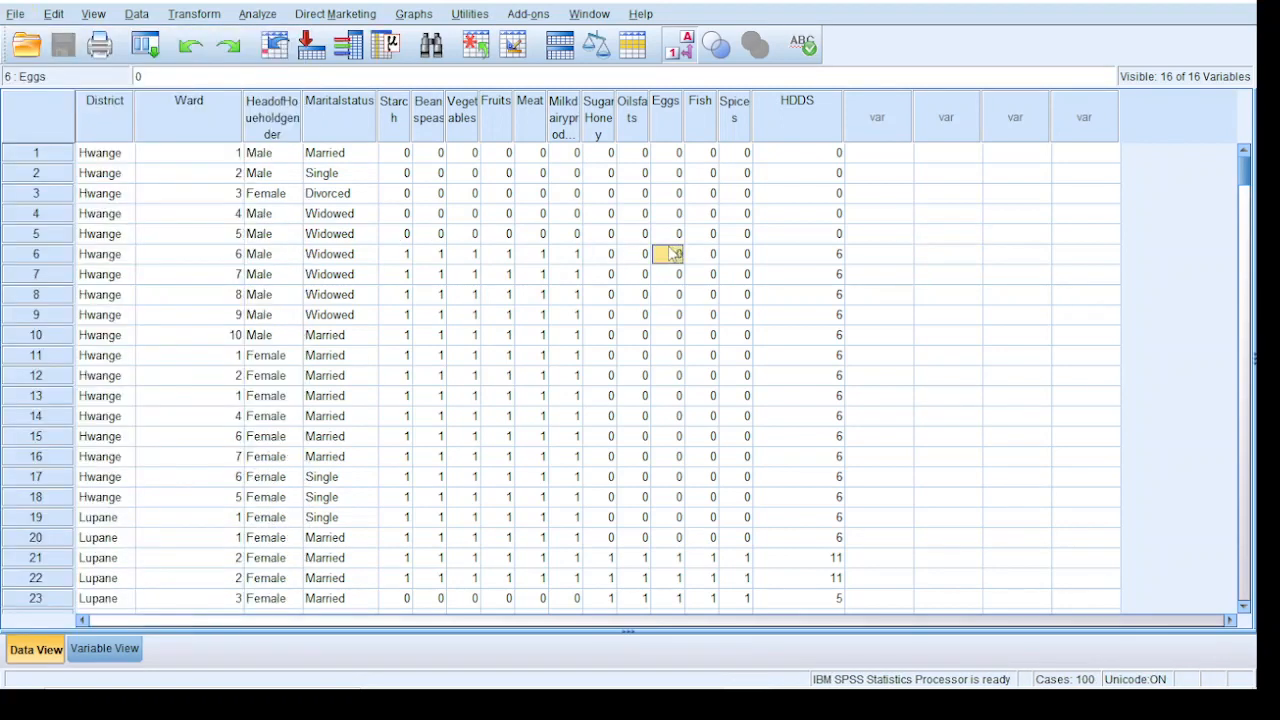
{"action": "left_click", "coordinate": [17, 15]}
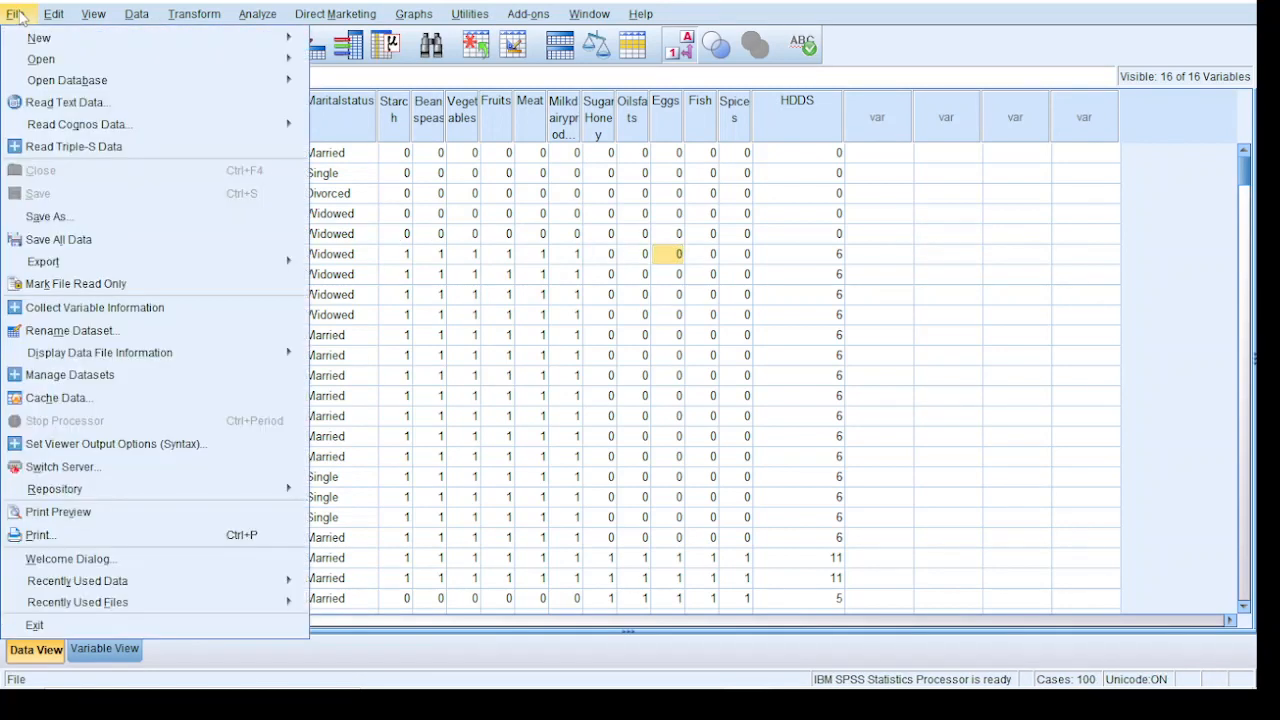
{"action": "mouse_move", "coordinate": [20, 40]}
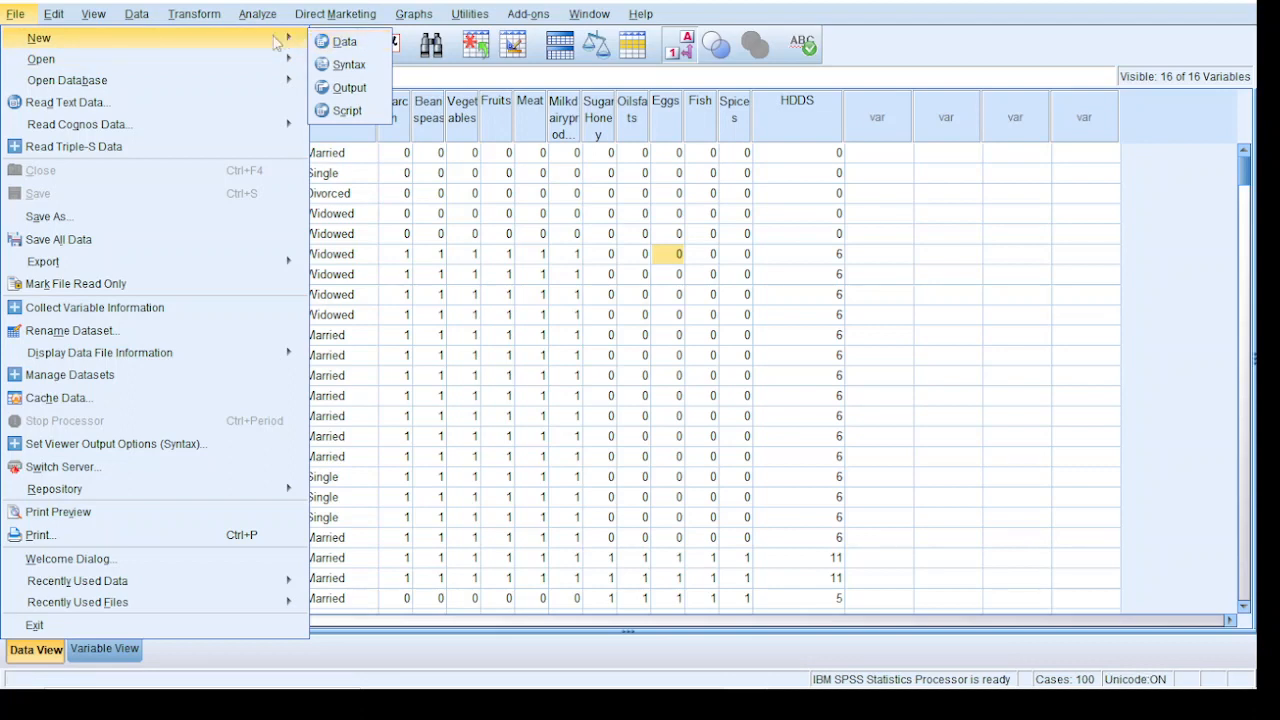
{"action": "left_click", "coordinate": [356, 46]}
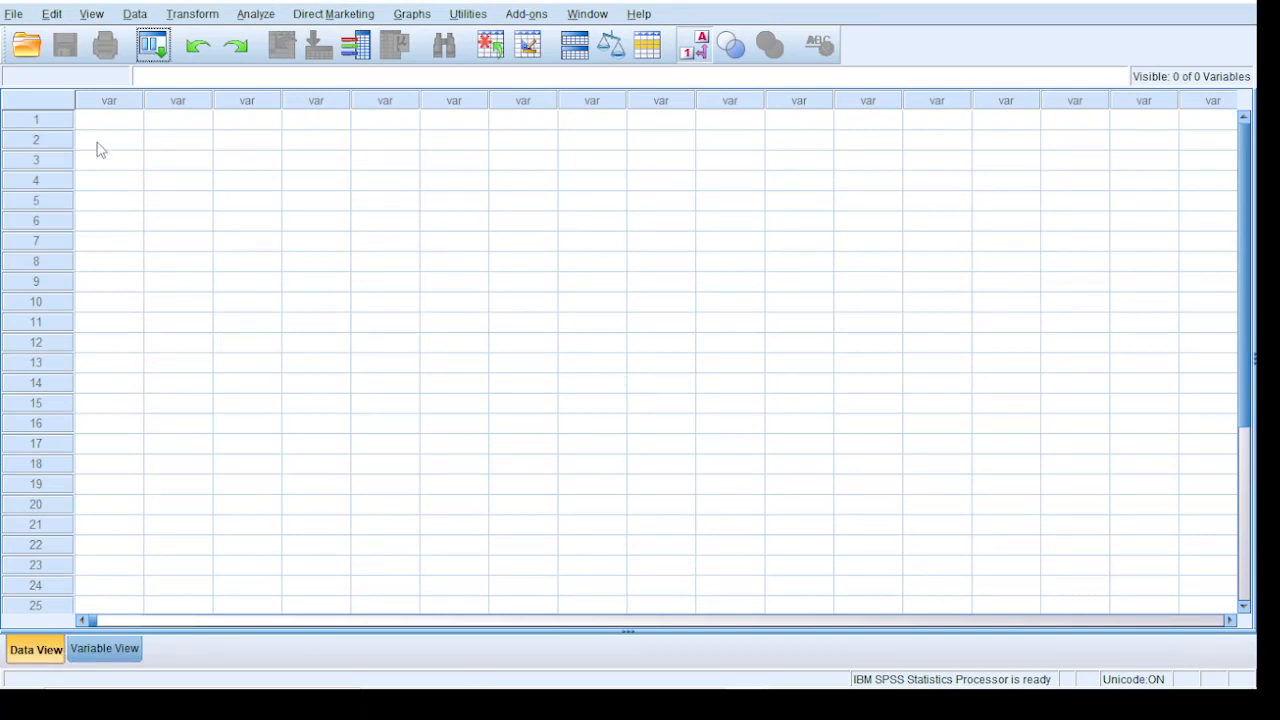
Import the FCS worksheet of the Excel file "food__security_Quiz 1 og.xlsx" from the exam folder, reading variable names from the first row
{"action": "left_click", "coordinate": [14, 14]}
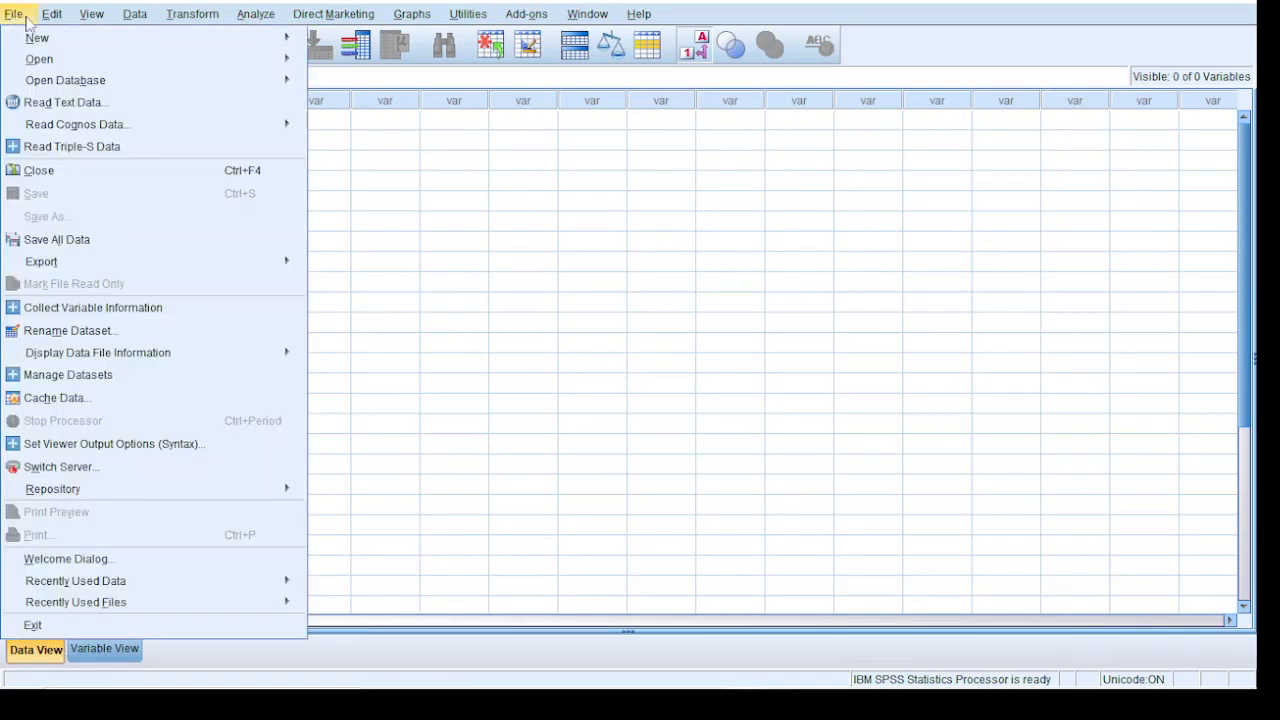
{"action": "mouse_move", "coordinate": [35, 66]}
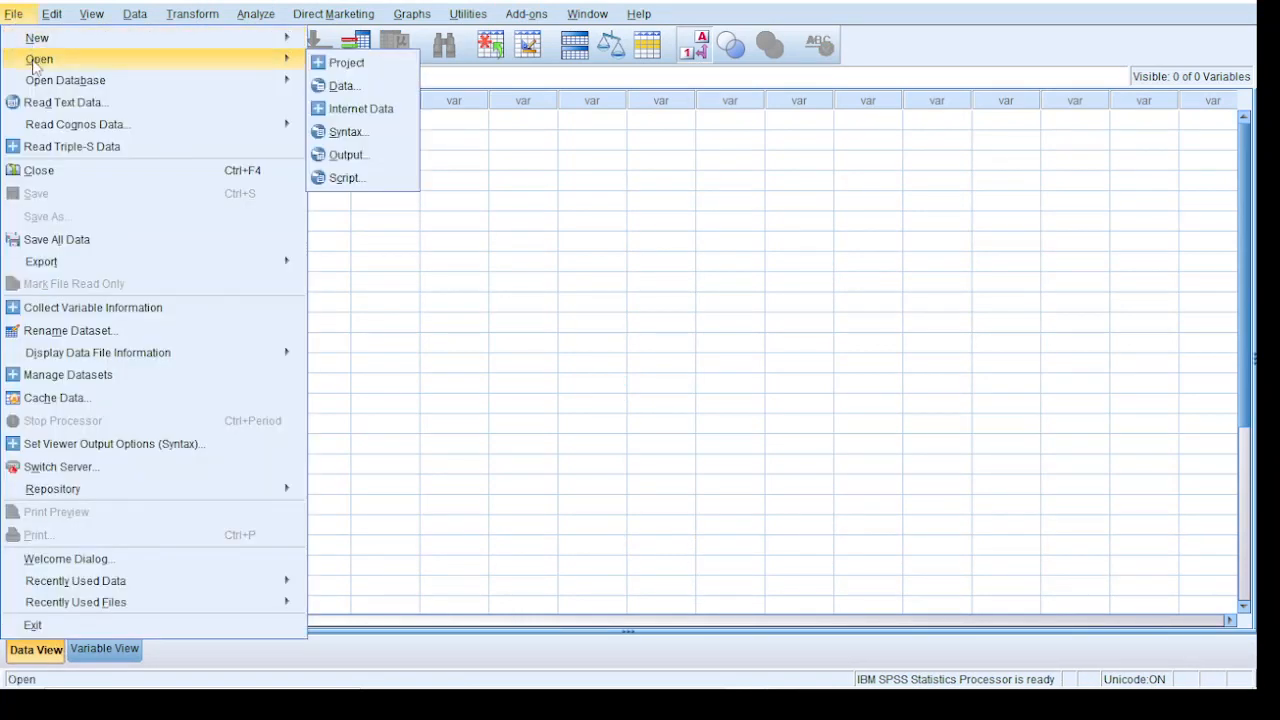
{"action": "left_click", "coordinate": [340, 86]}
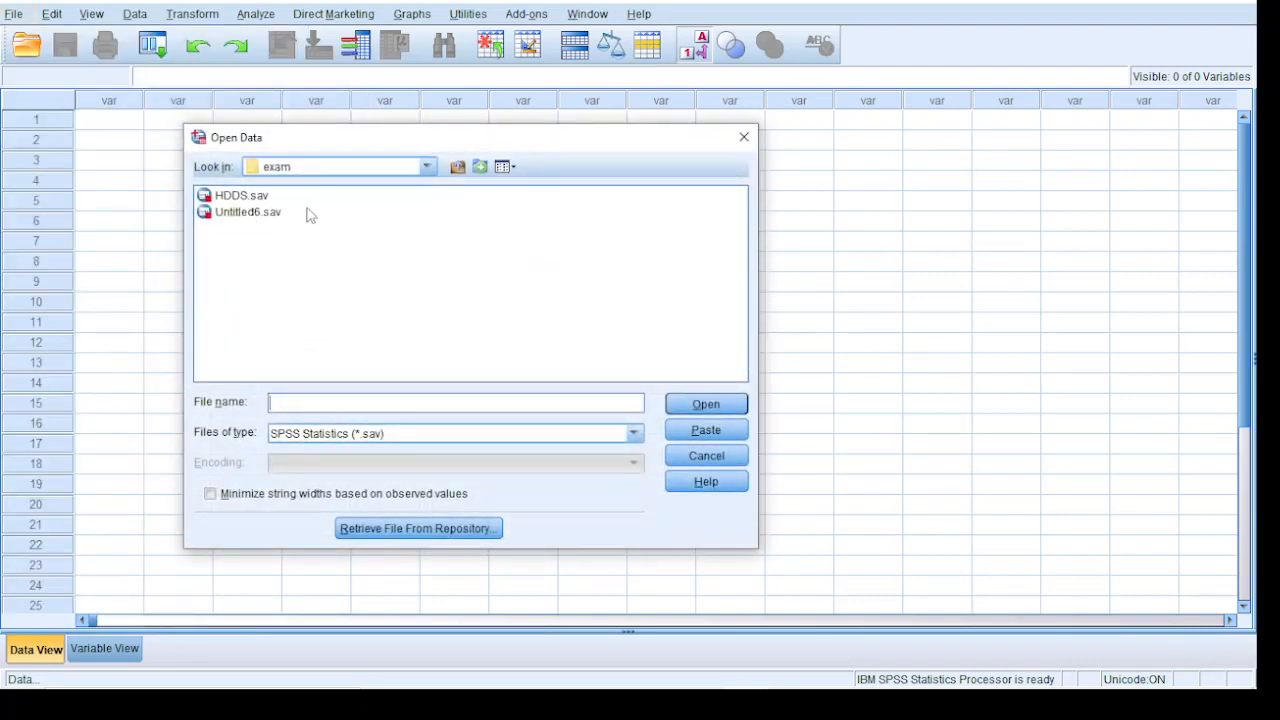
{"action": "left_click", "coordinate": [307, 444]}
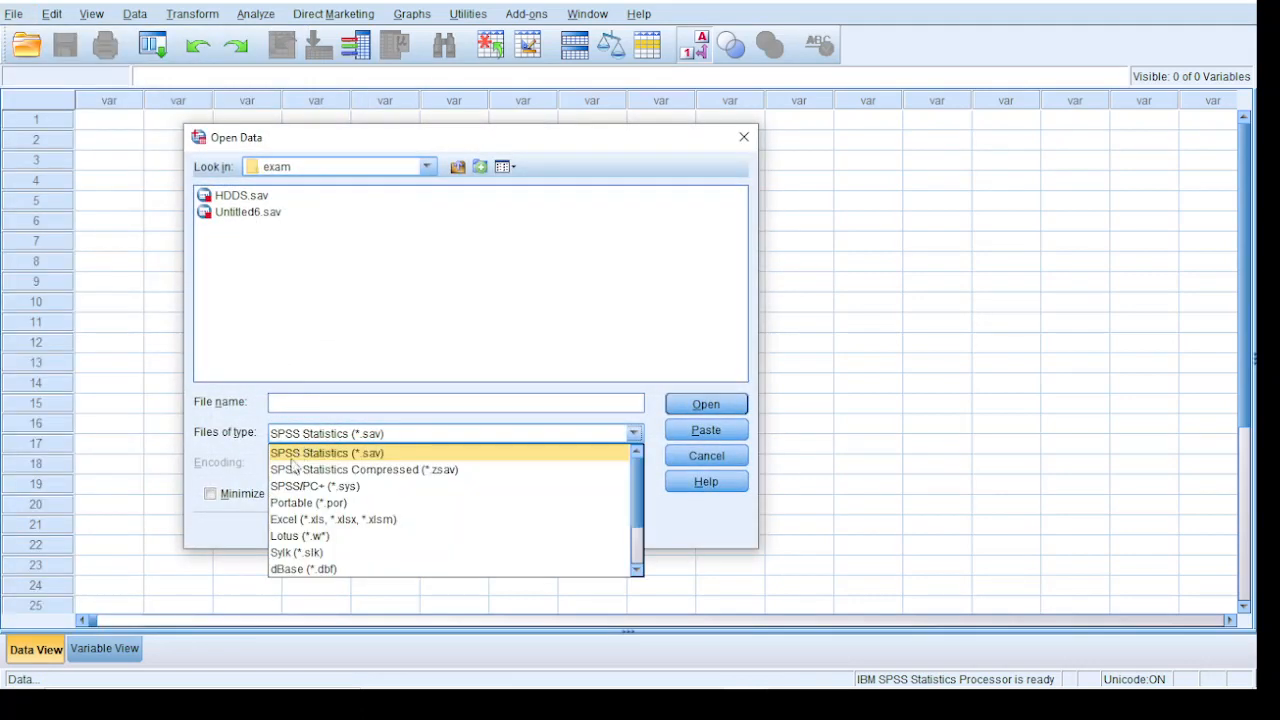
{"action": "left_click", "coordinate": [296, 520]}
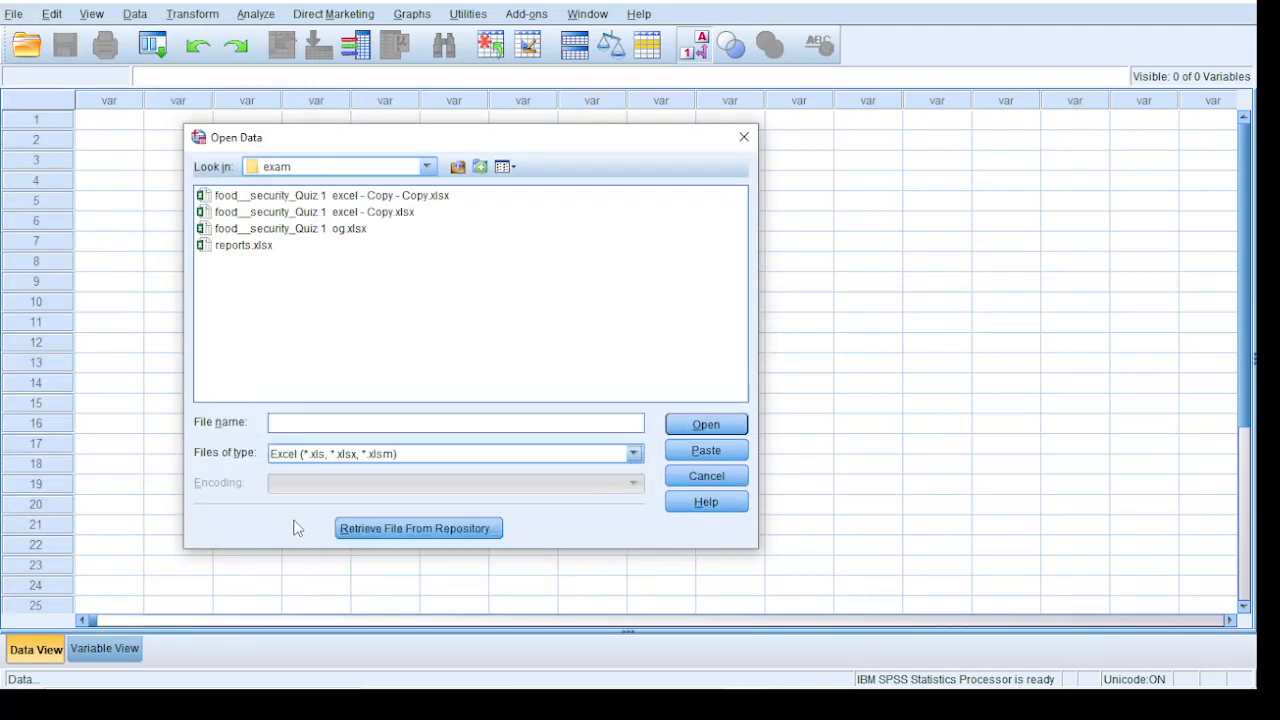
{"action": "left_click", "coordinate": [300, 229]}
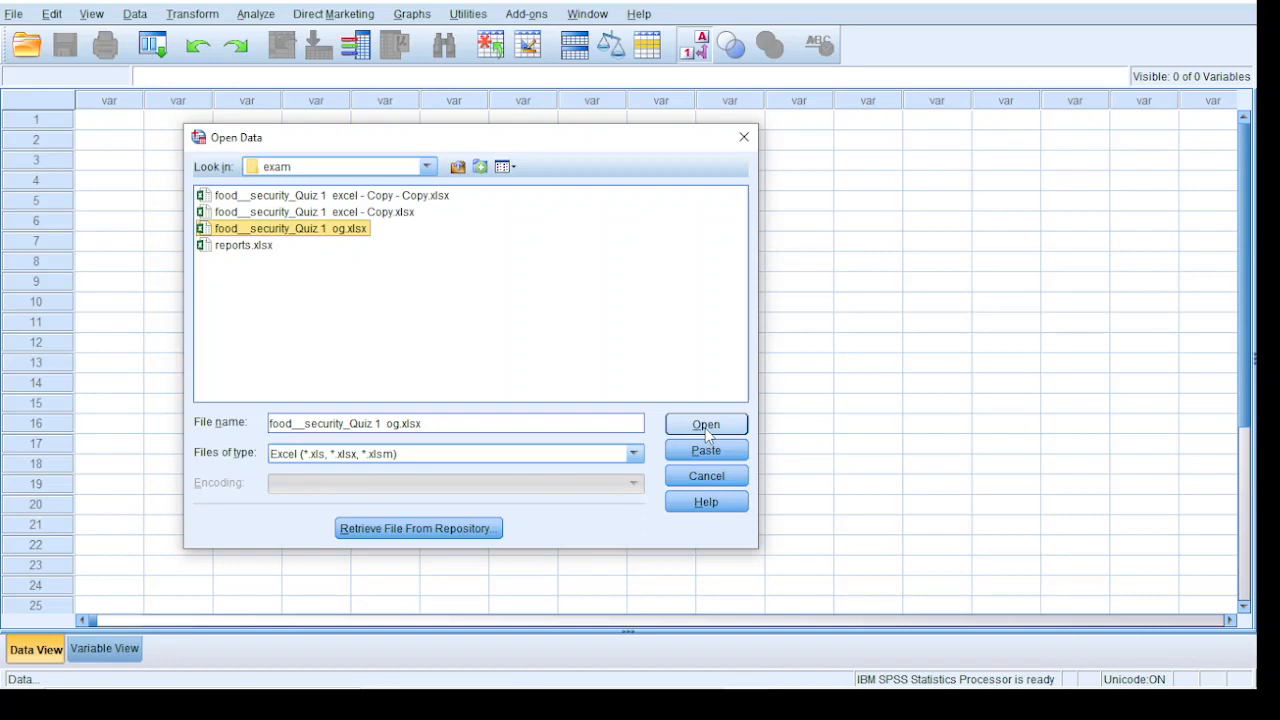
{"action": "left_click", "coordinate": [705, 426]}
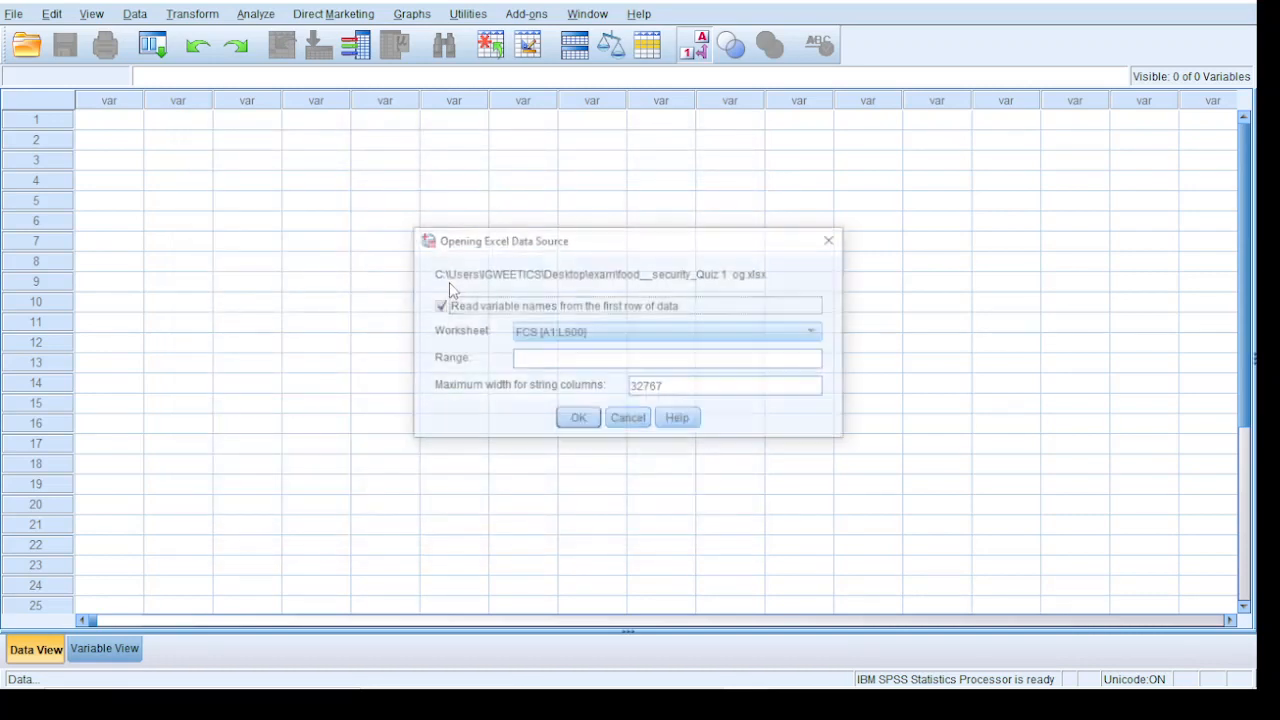
{"action": "left_click", "coordinate": [577, 421]}
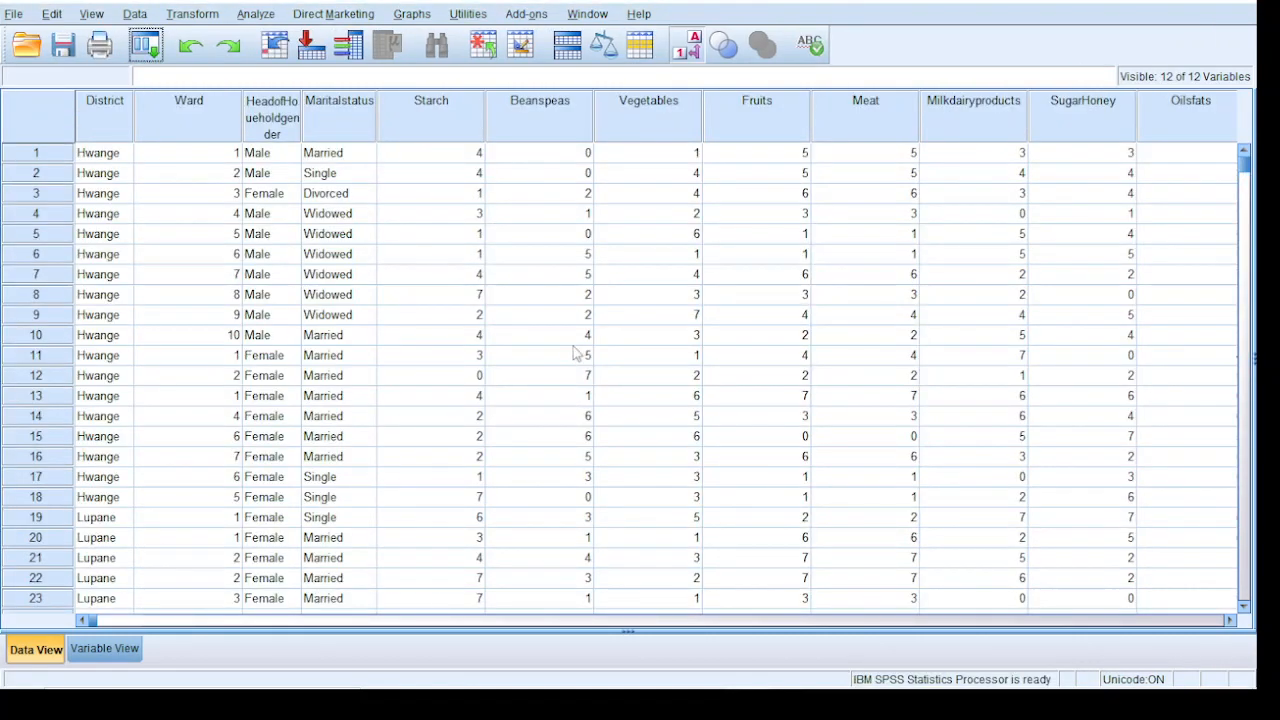
Start a Compute Variable operation on the imported data with FCS as the target variable
{"action": "left_click", "coordinate": [1231, 622]}
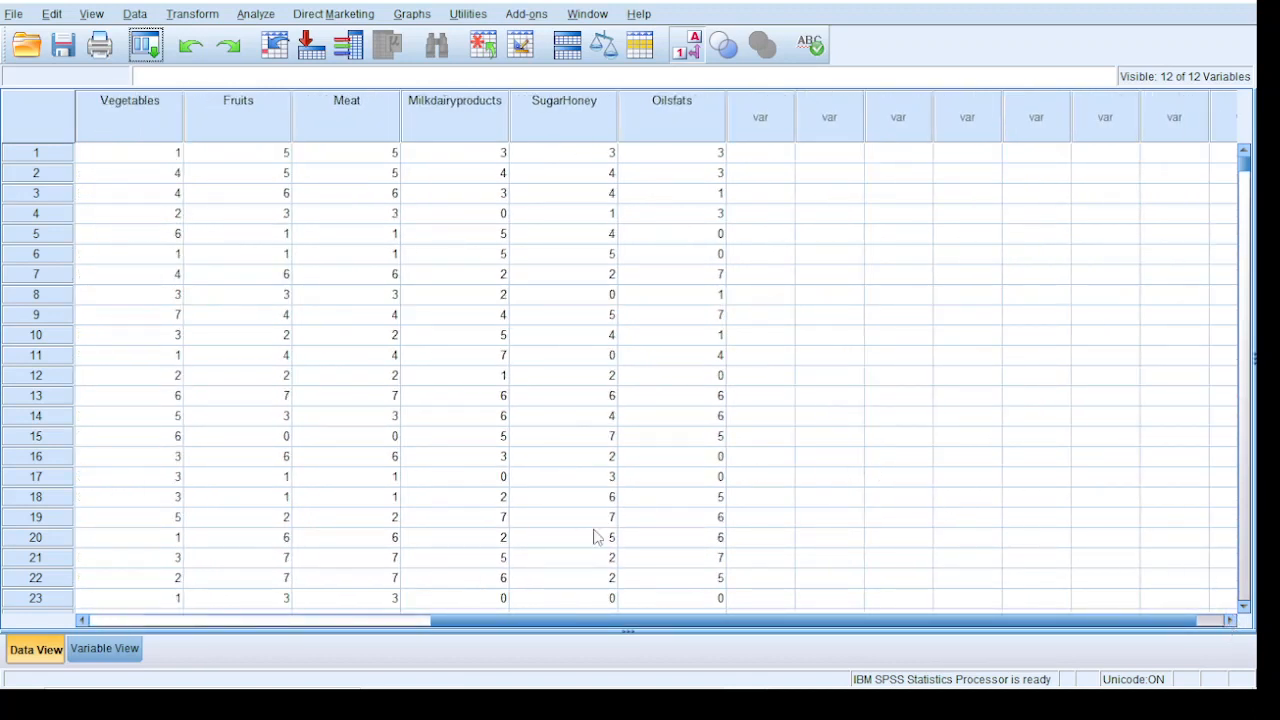
{"action": "mouse_move", "coordinate": [313, 668]}
{"action": "left_click", "coordinate": [192, 14]}
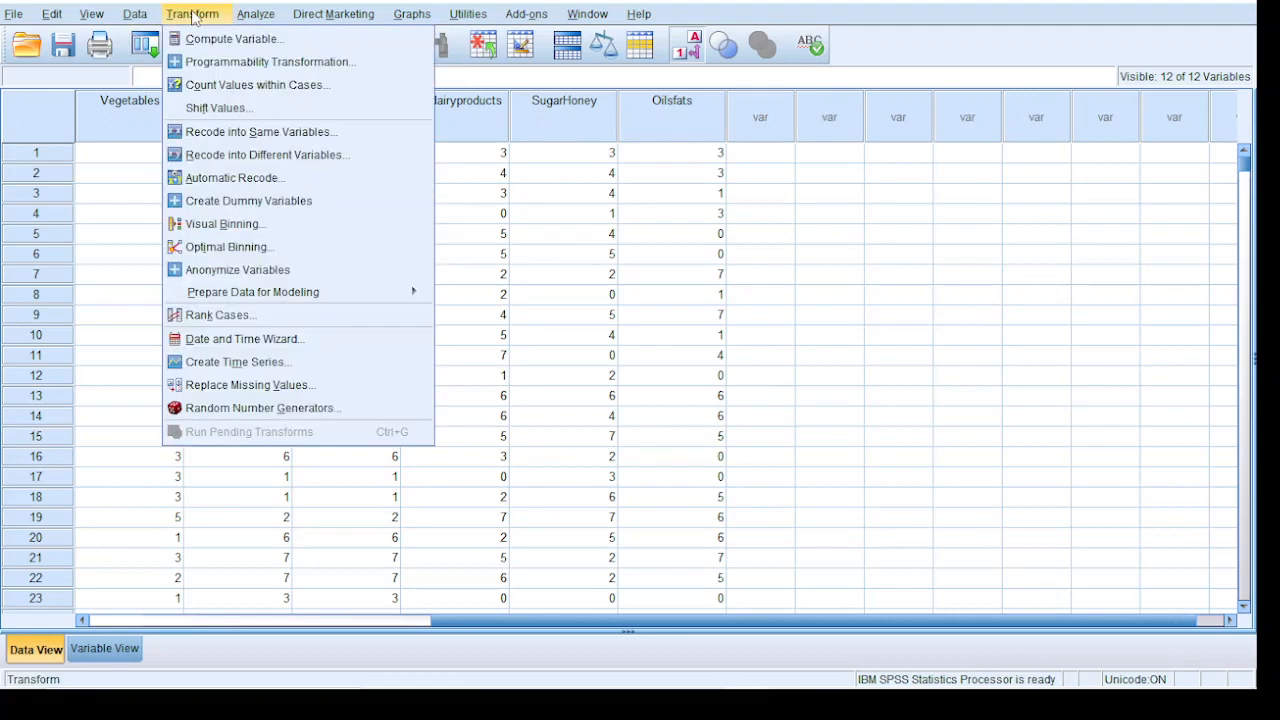
{"action": "left_click", "coordinate": [198, 38]}
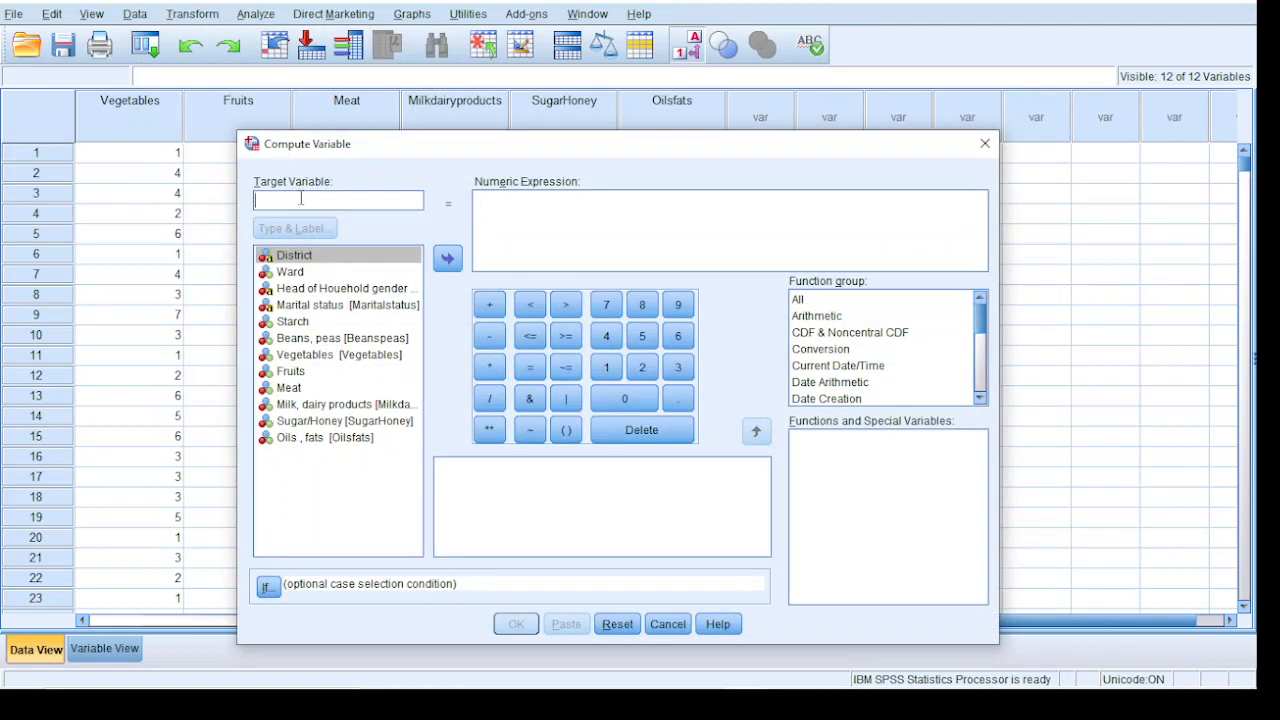
{"action": "type", "text": "fcs"}
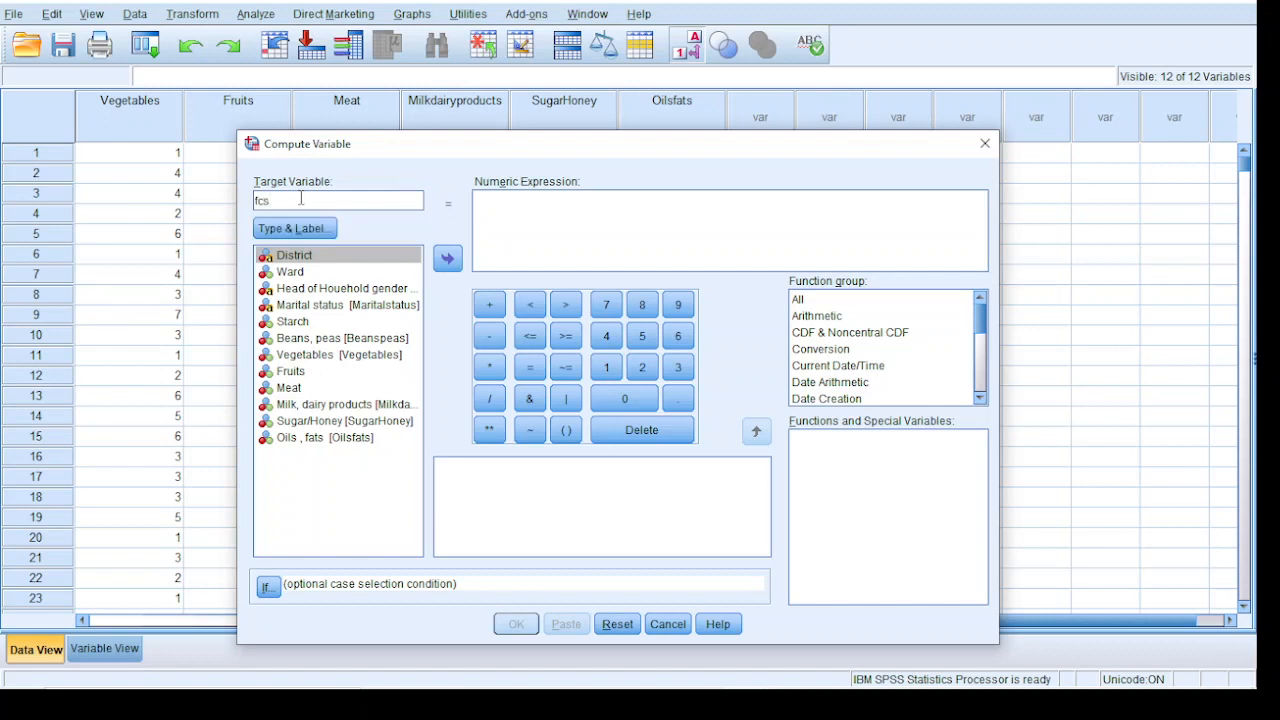
{"action": "key", "text": "BackSpace"}
{"action": "key", "text": "BackSpace"}
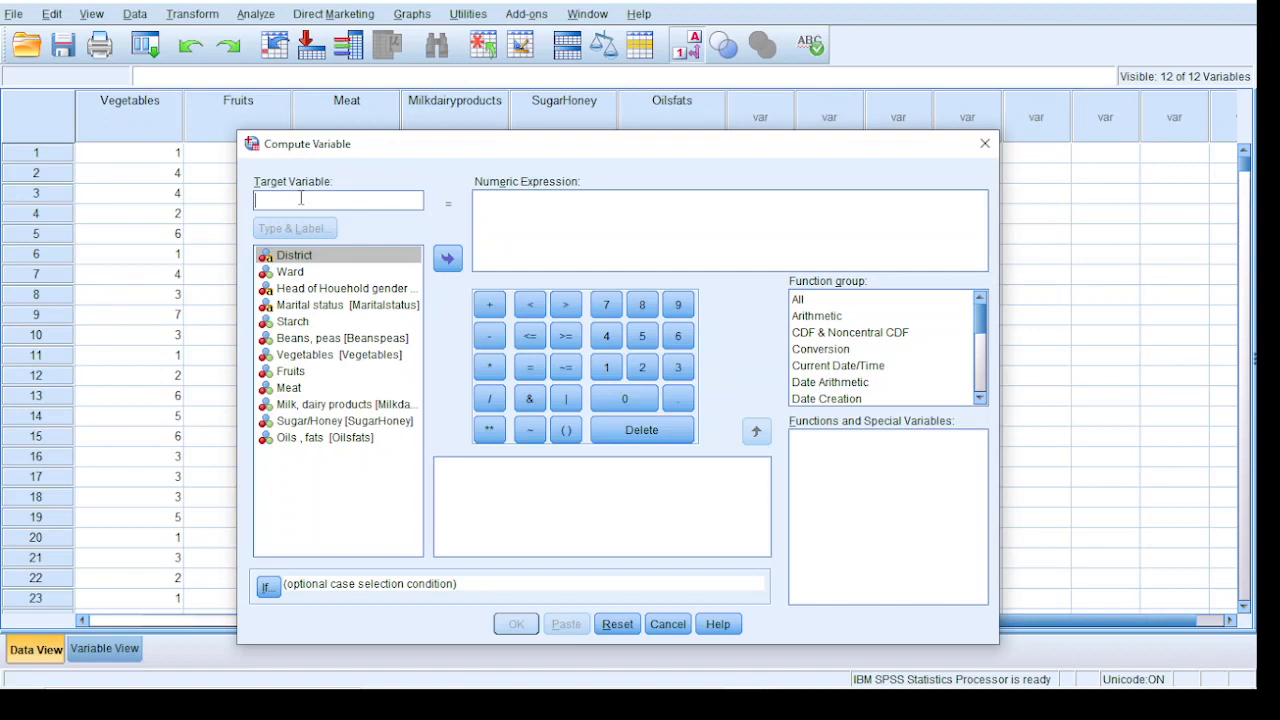
{"action": "type", "text": "FCS"}
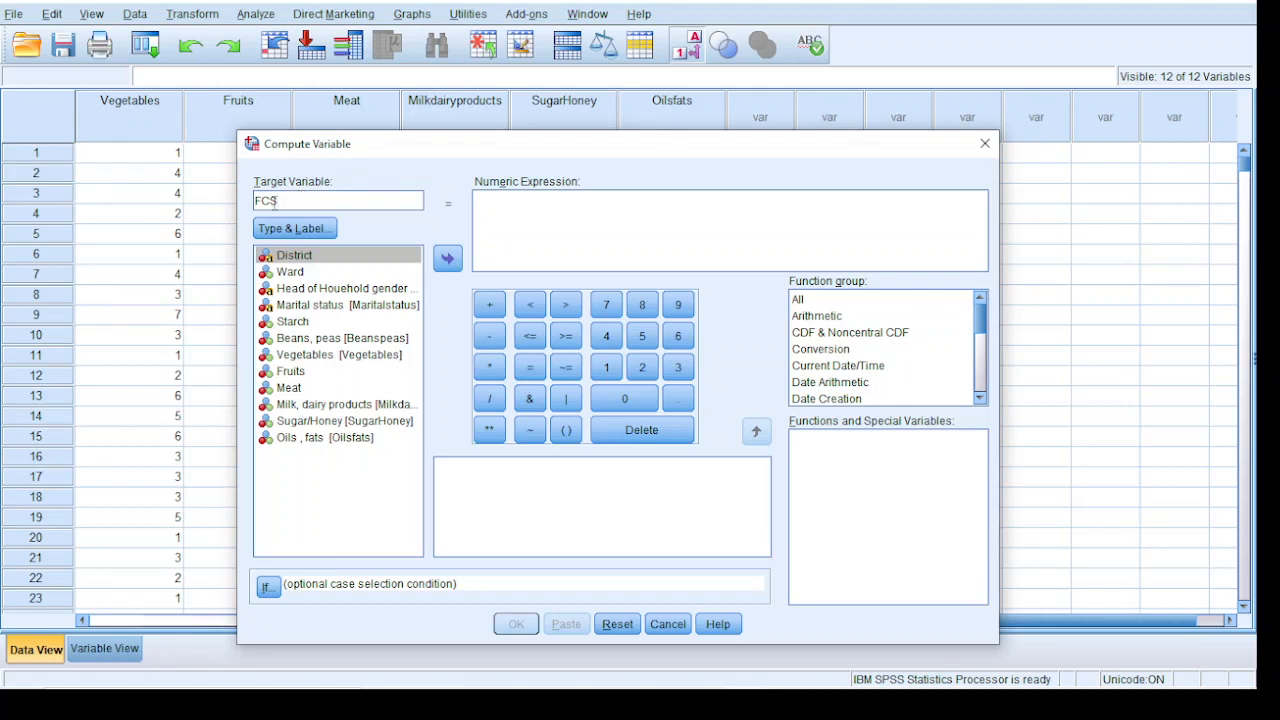
Enter the first weighted terms of the FCS numeric expression as Starch * 2 + Beanspeas * 3
{"action": "left_click", "coordinate": [582, 227]}
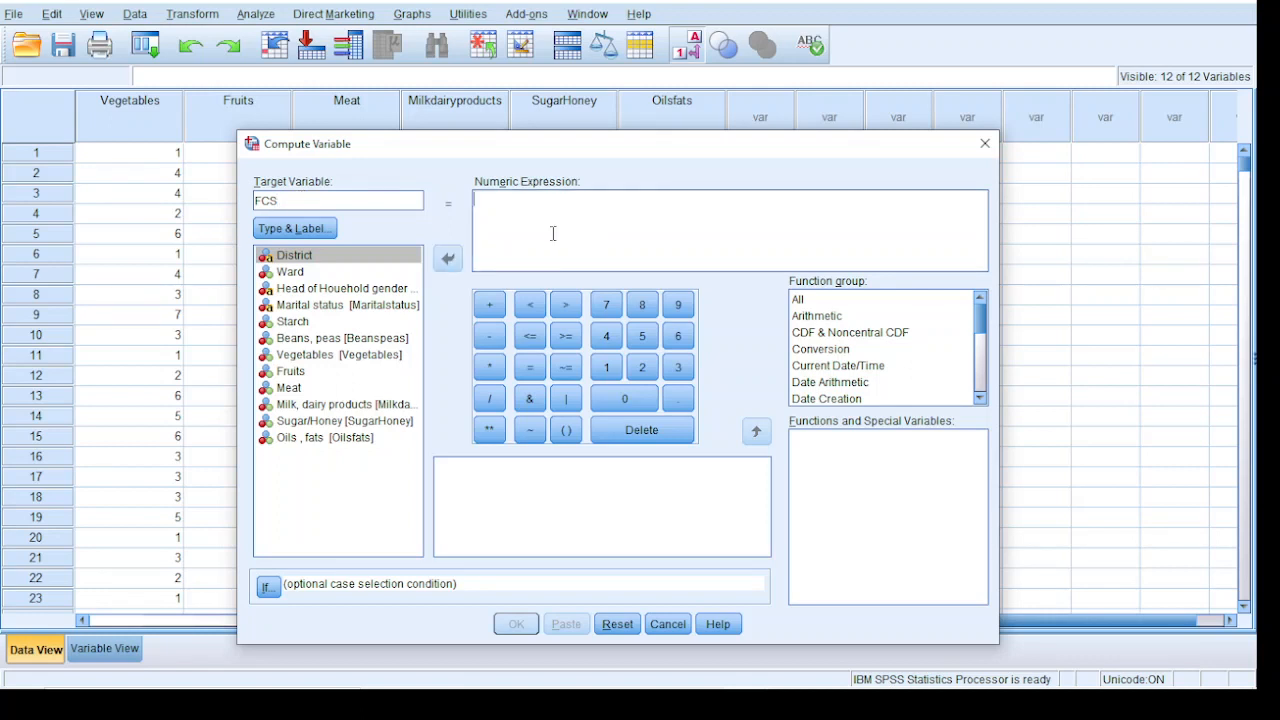
{"action": "left_click", "coordinate": [302, 323]}
{"action": "double_click", "coordinate": [303, 326]}
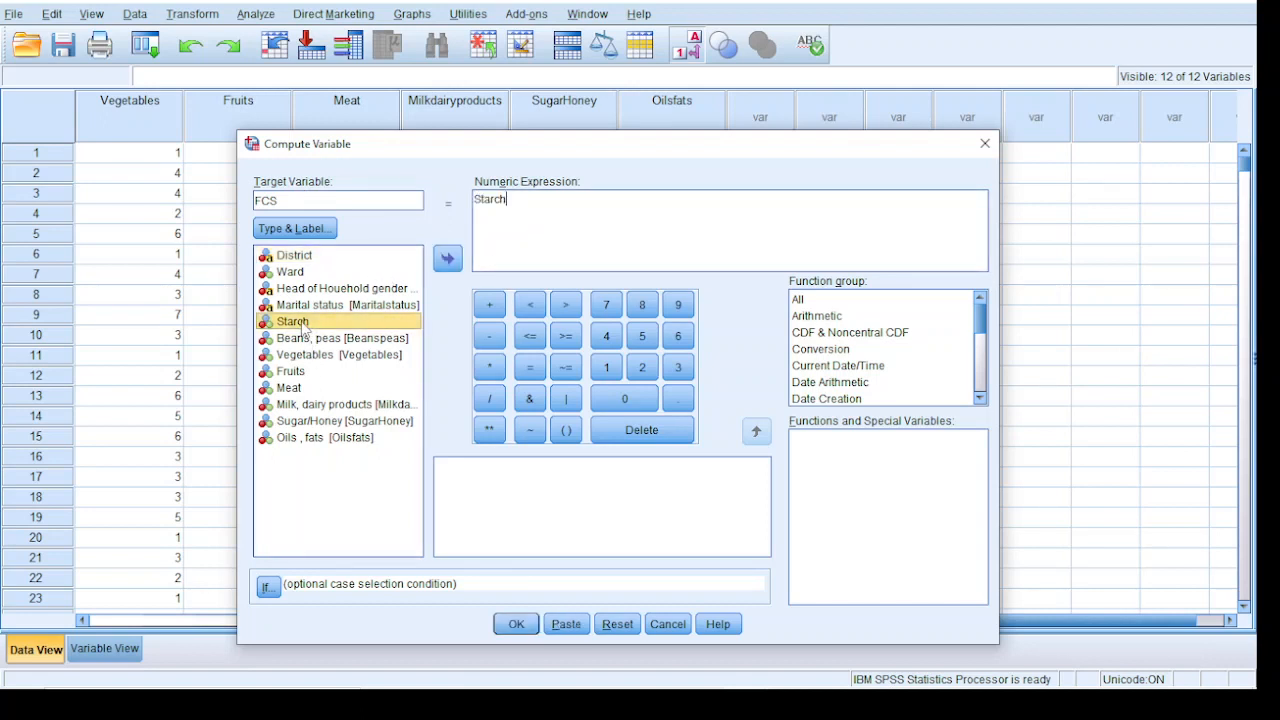
{"action": "left_click", "coordinate": [490, 367]}
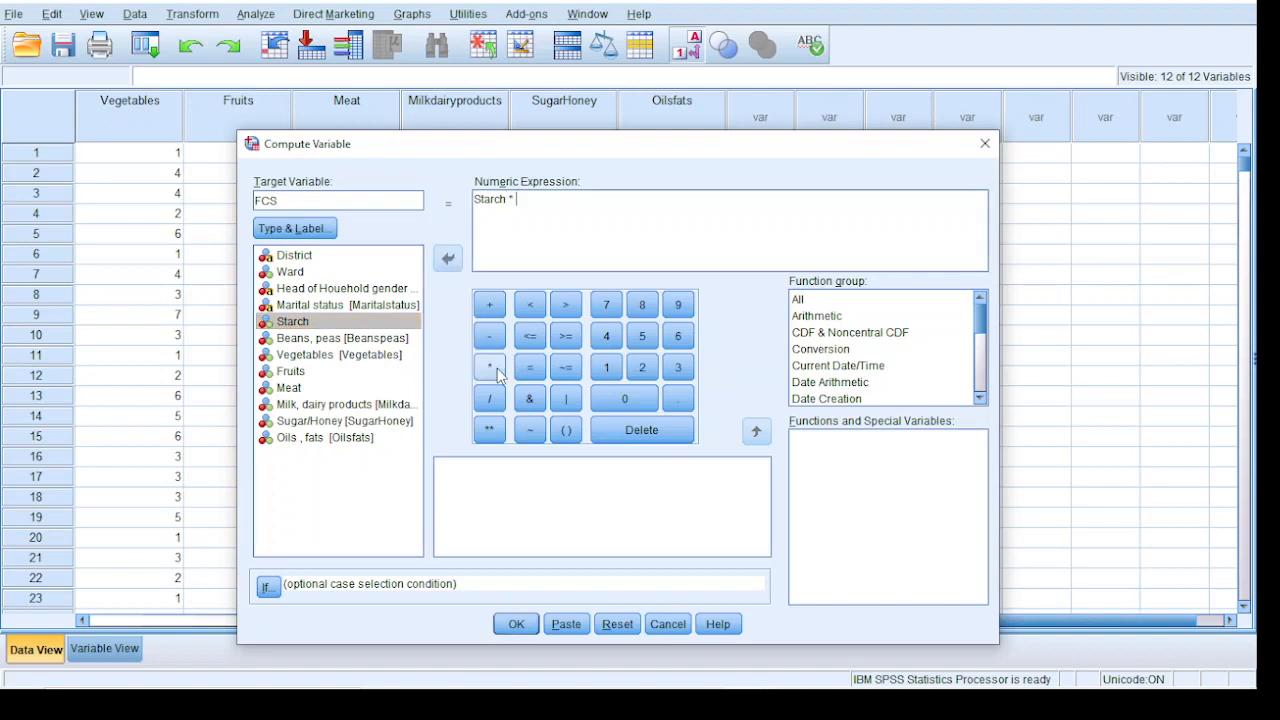
{"action": "left_click", "coordinate": [642, 367]}
{"action": "double_click", "coordinate": [357, 340]}
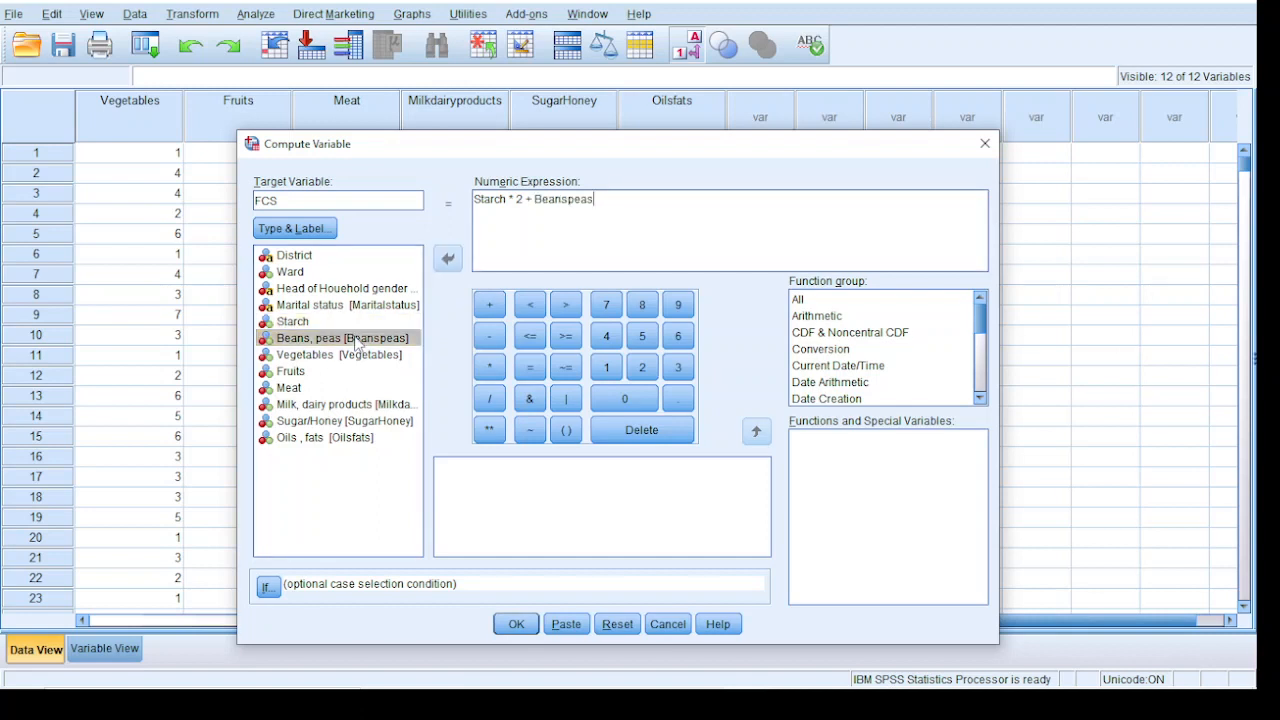
{"action": "left_click", "coordinate": [489, 367]}
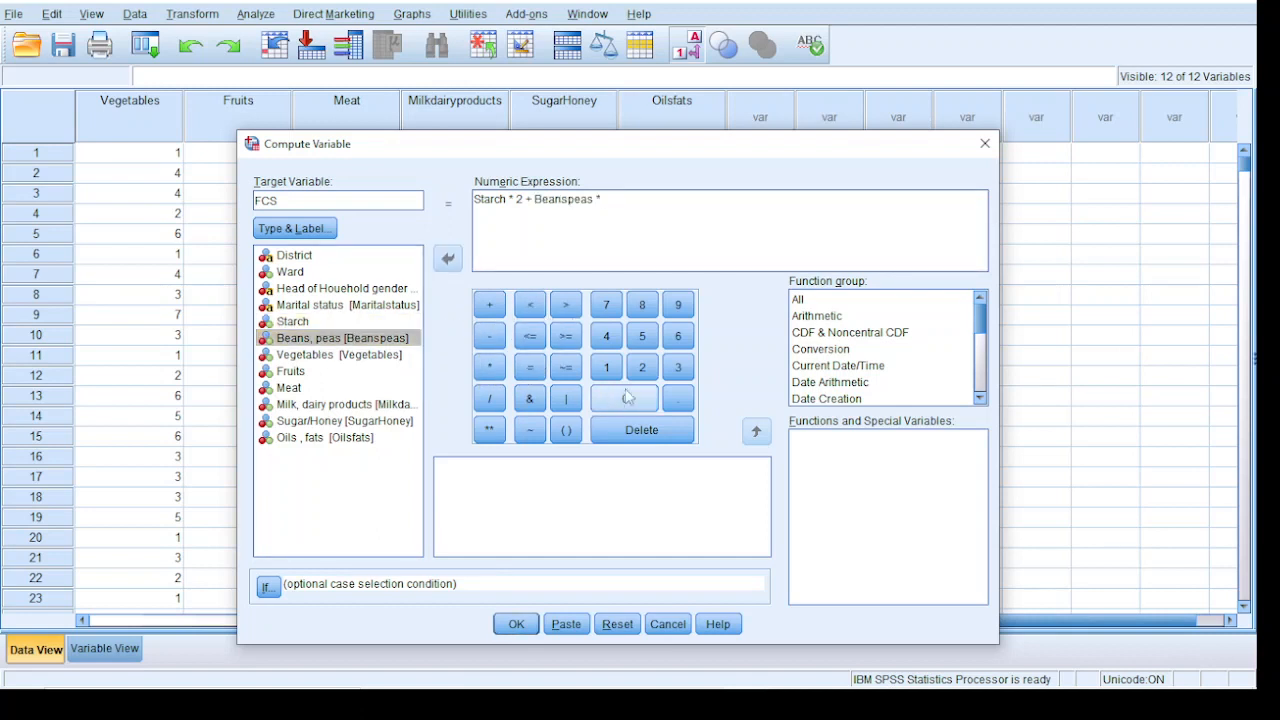
{"action": "left_click", "coordinate": [678, 367]}
Extend the FCS numeric expression with + Vegetables * 1 + Fruits
{"action": "left_click", "coordinate": [489, 304]}
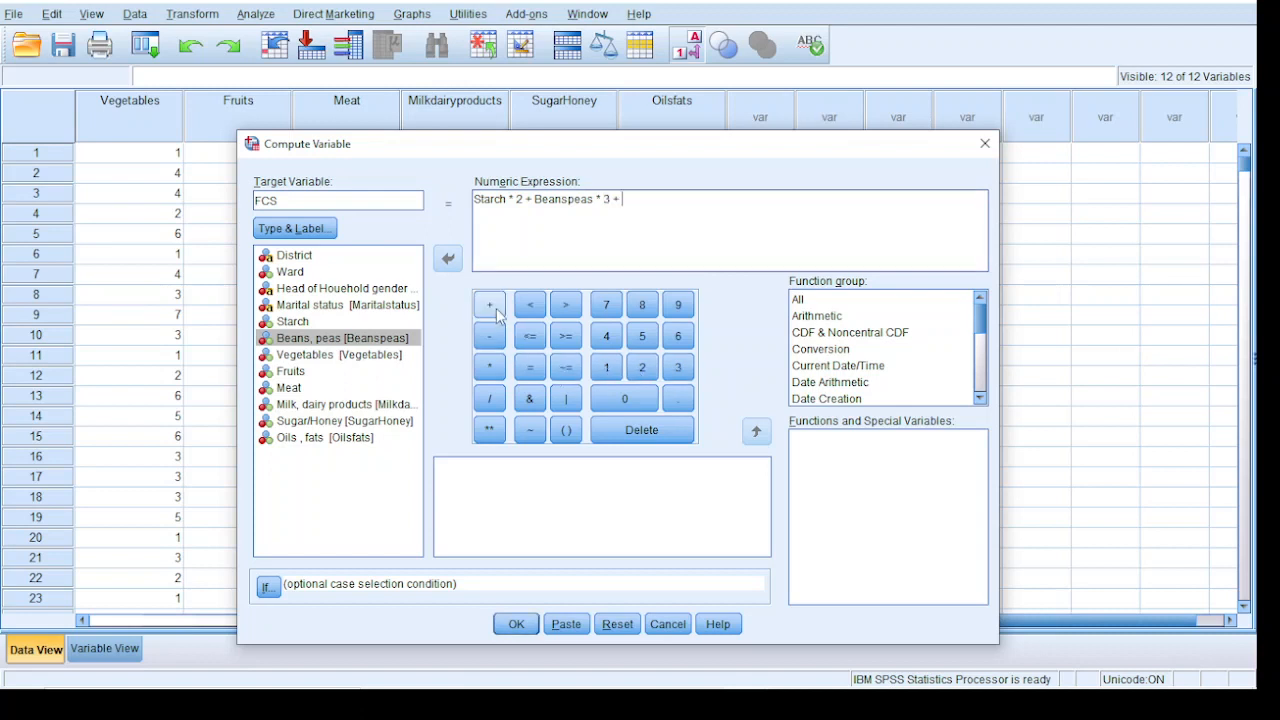
{"action": "double_click", "coordinate": [334, 355]}
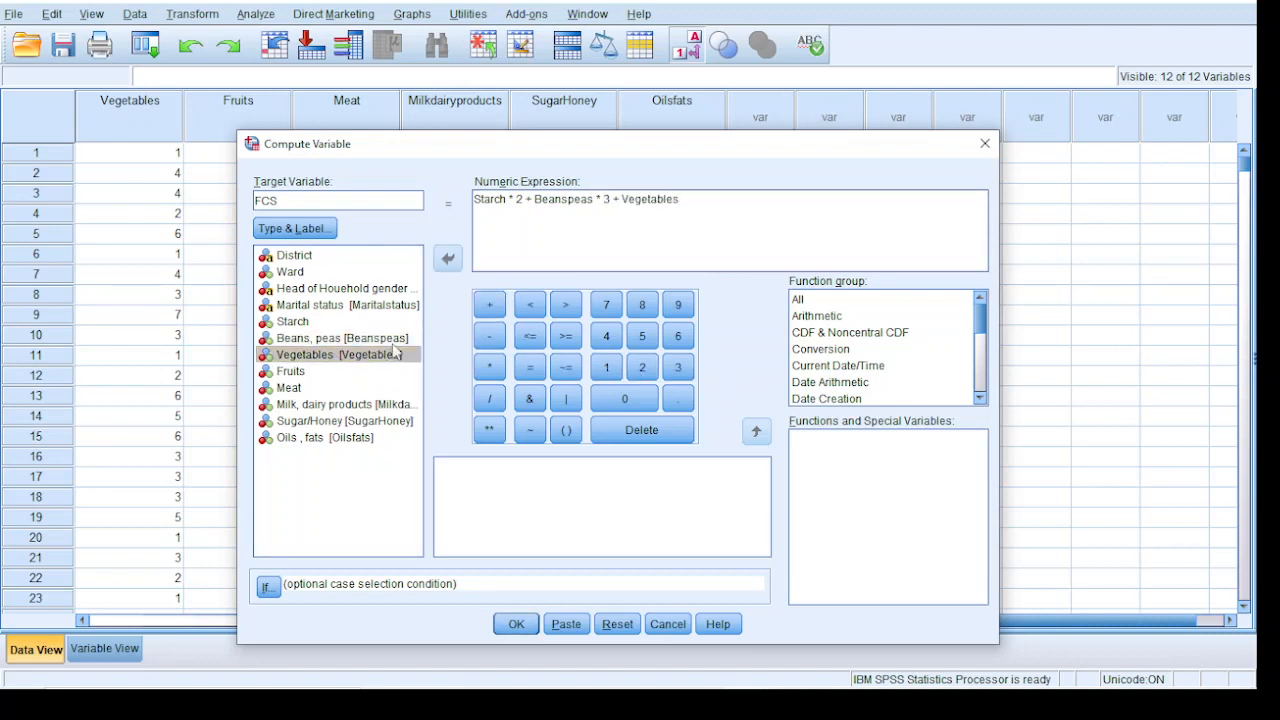
{"action": "left_click", "coordinate": [489, 367]}
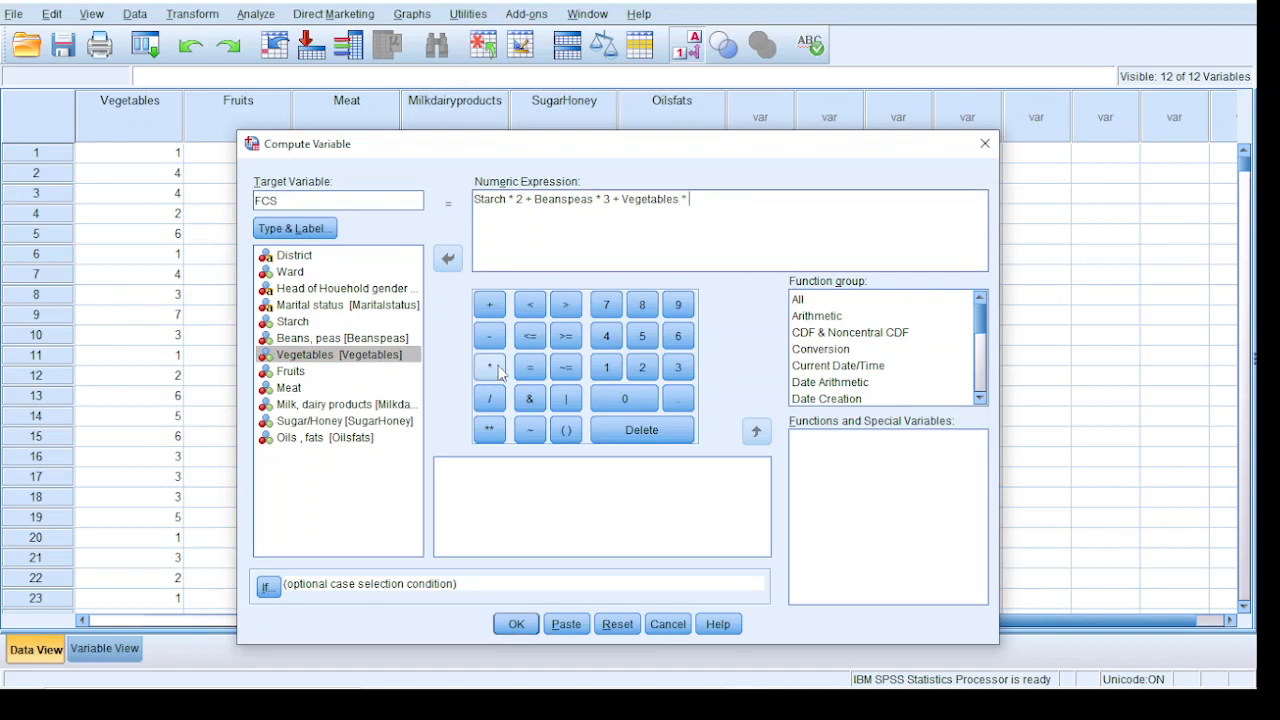
{"action": "left_click", "coordinate": [606, 367]}
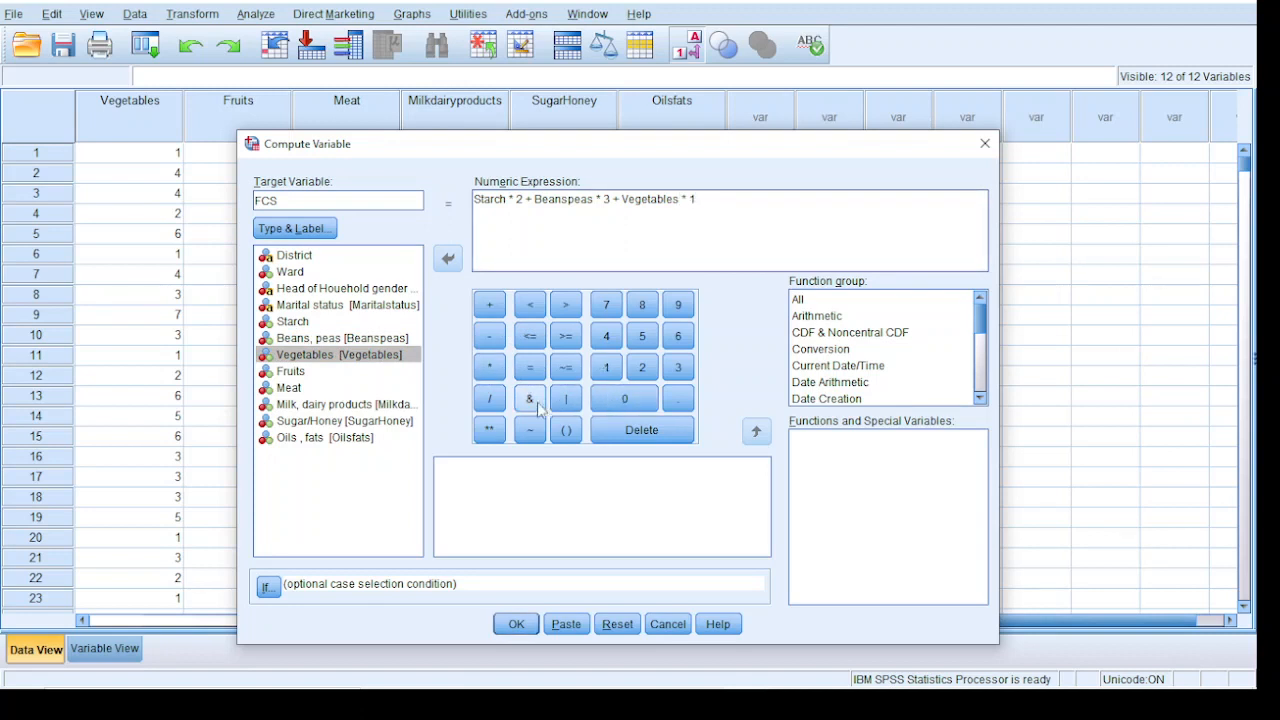
{"action": "left_click", "coordinate": [489, 304]}
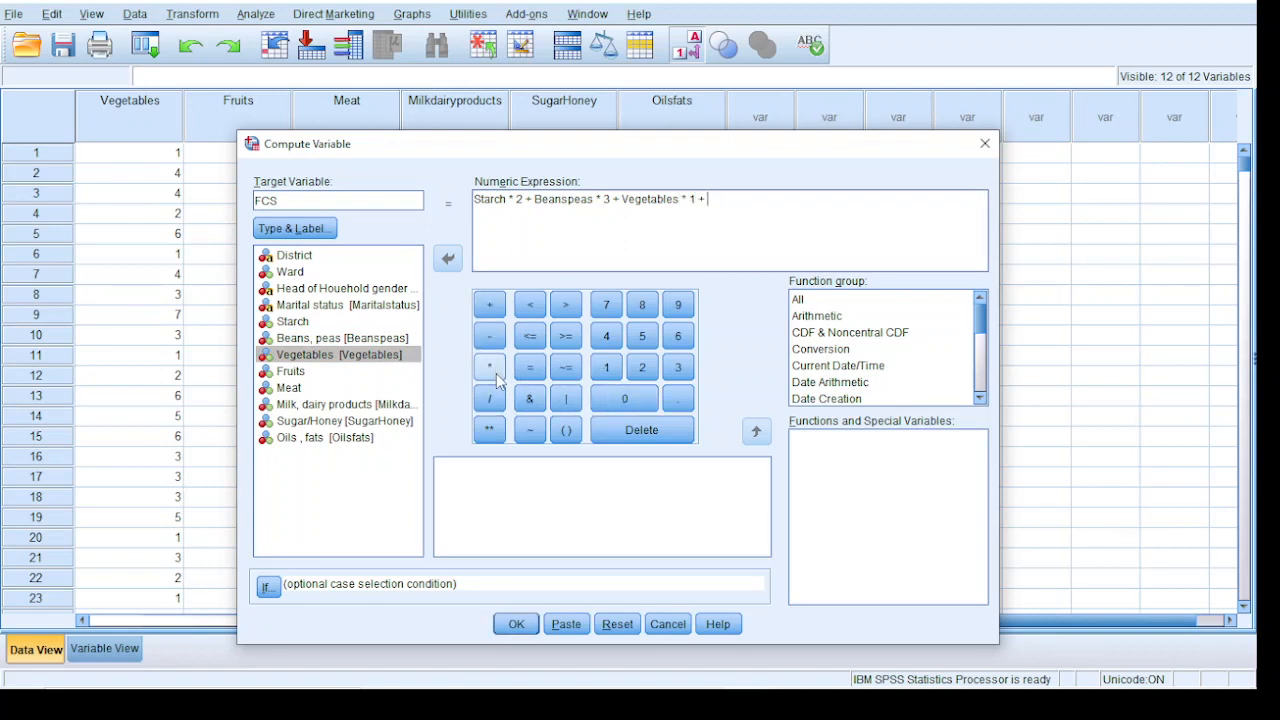
{"action": "double_click", "coordinate": [320, 373]}
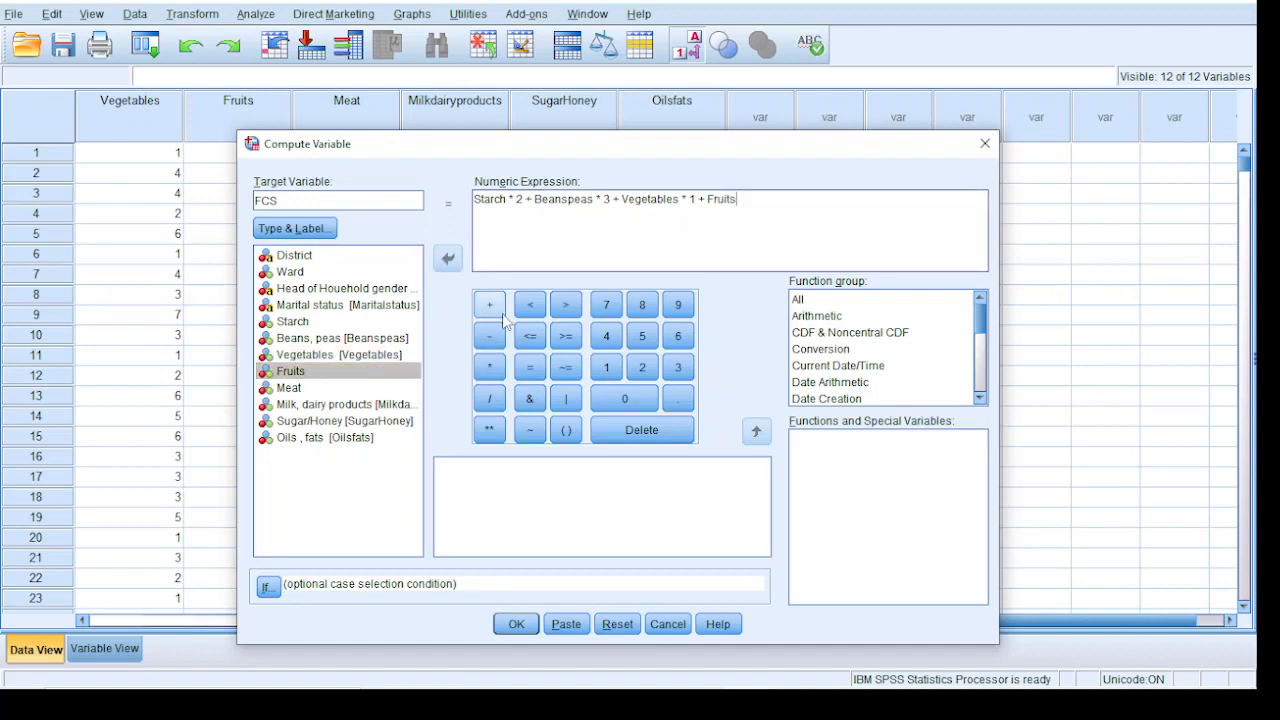
Switch to the Excel workbook to check Sheet1, and return to the Compute Variable dialog in SPSS
{"action": "mouse_move", "coordinate": [417, 688]}
{"action": "left_click", "coordinate": [571, 669]}
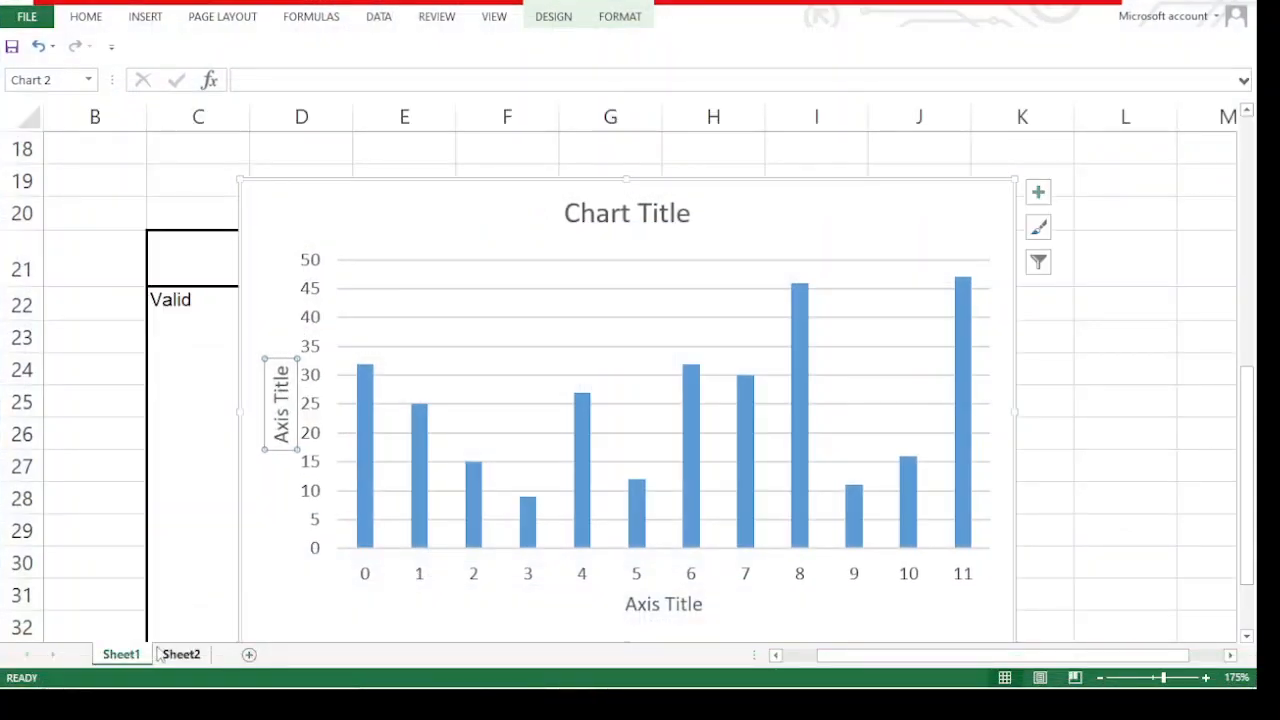
{"action": "left_click", "coordinate": [1190, 2]}
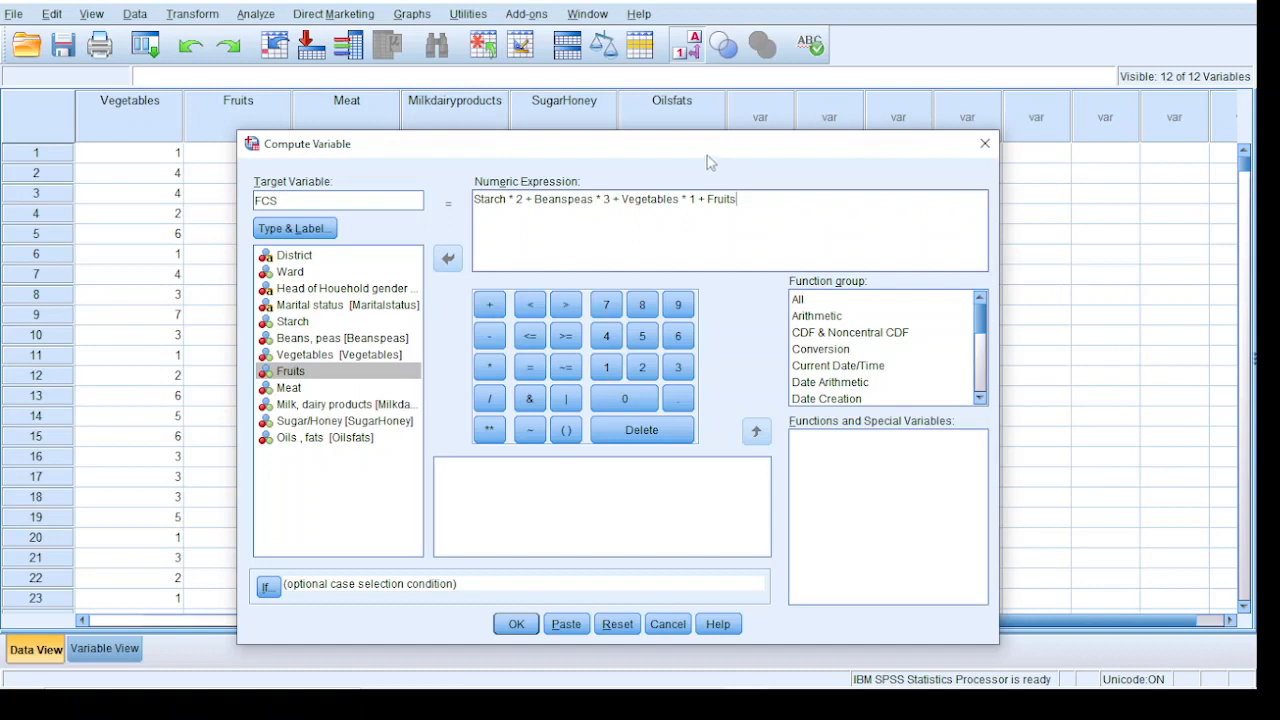
Move the Compute Variable dialog lower and minimize the open SPSS windows to get to the desktop
{"action": "left_click_drag", "start_coordinate": [706, 155], "coordinate": [704, 217]}
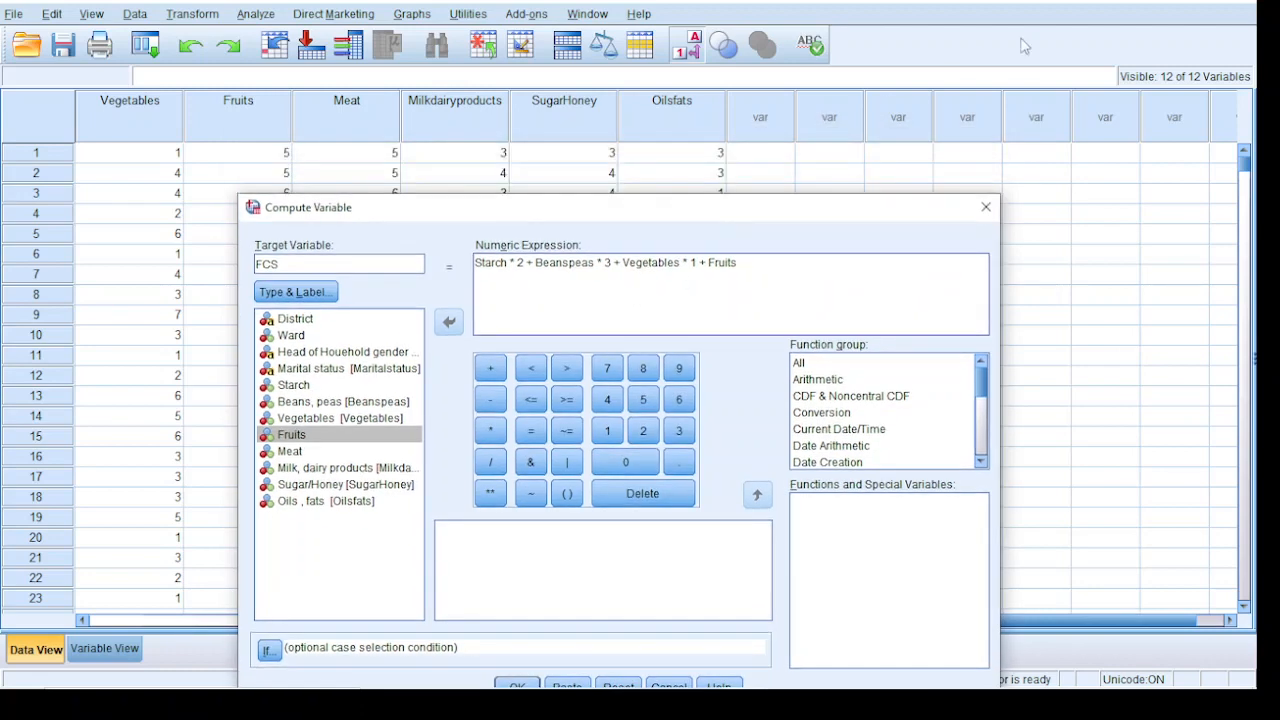
{"action": "left_click", "coordinate": [1152, 2]}
{"action": "left_click", "coordinate": [1152, 2]}
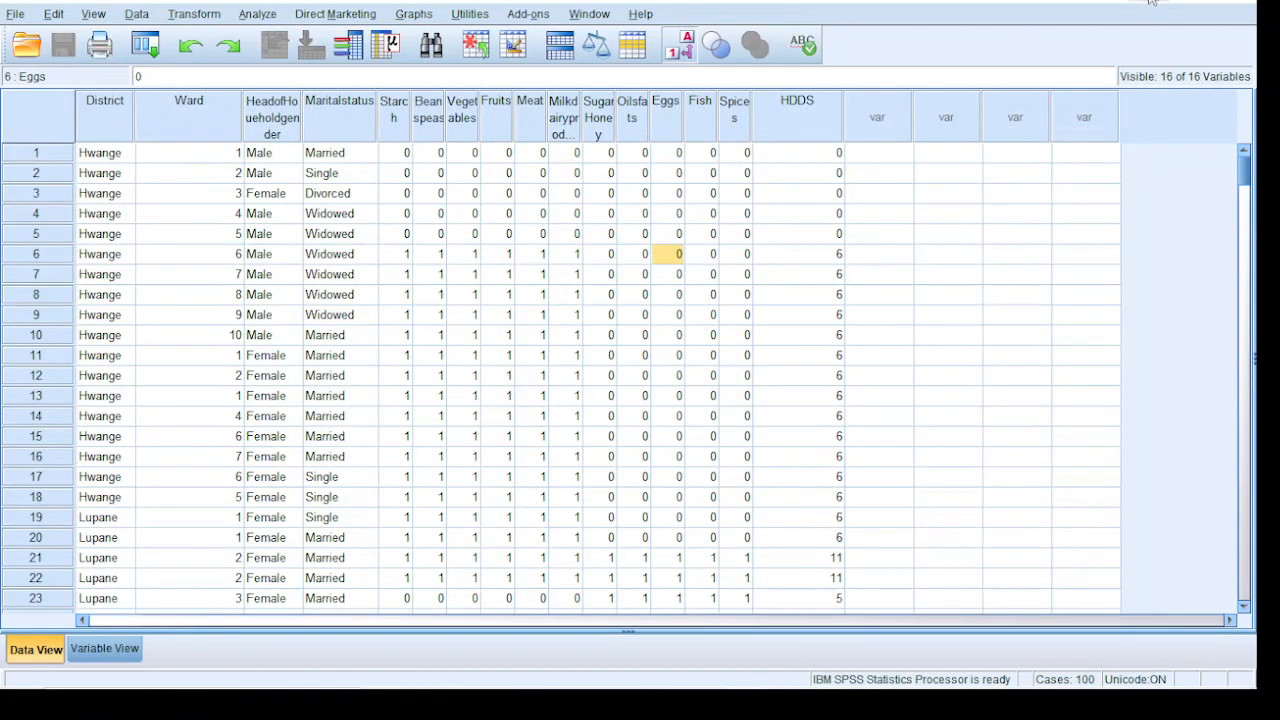
{"action": "left_click", "coordinate": [1152, 2]}
{"action": "left_click", "coordinate": [1152, 2]}
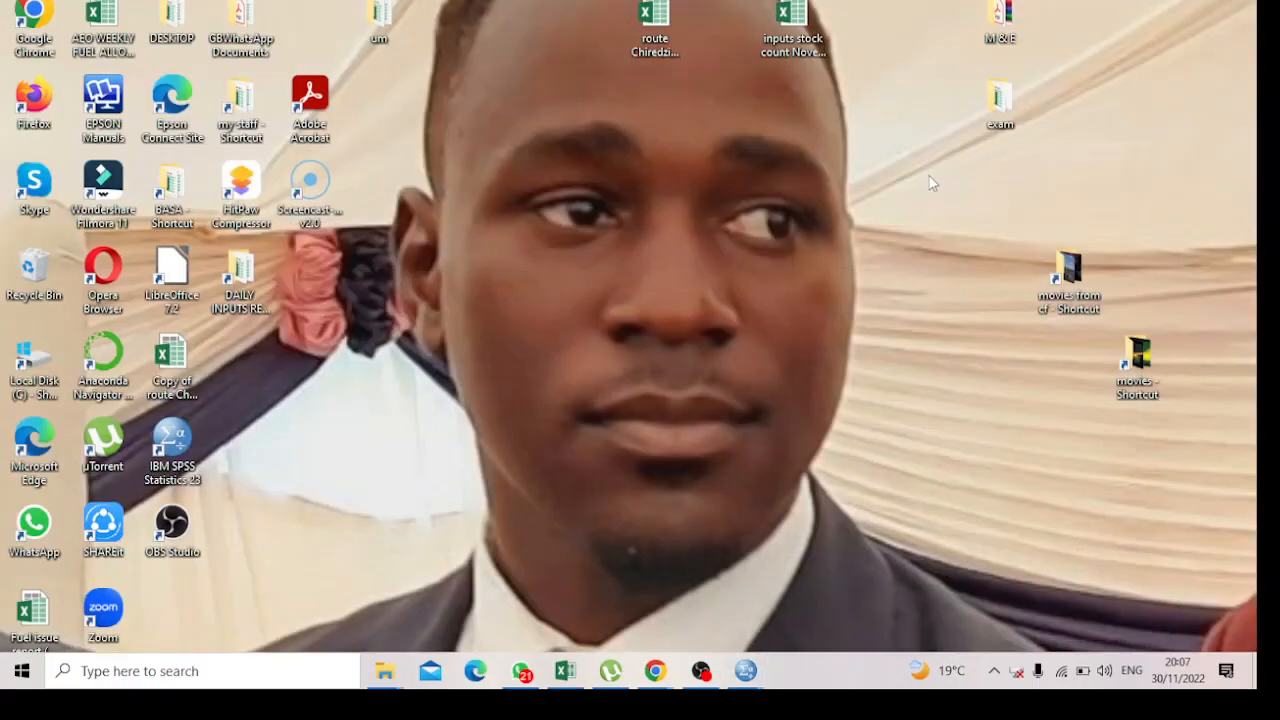
Open the food__security_Quiz 1 og workbook from the desktop exam folder and go to its WEIGHTS sheet
{"action": "double_click", "coordinate": [987, 107]}
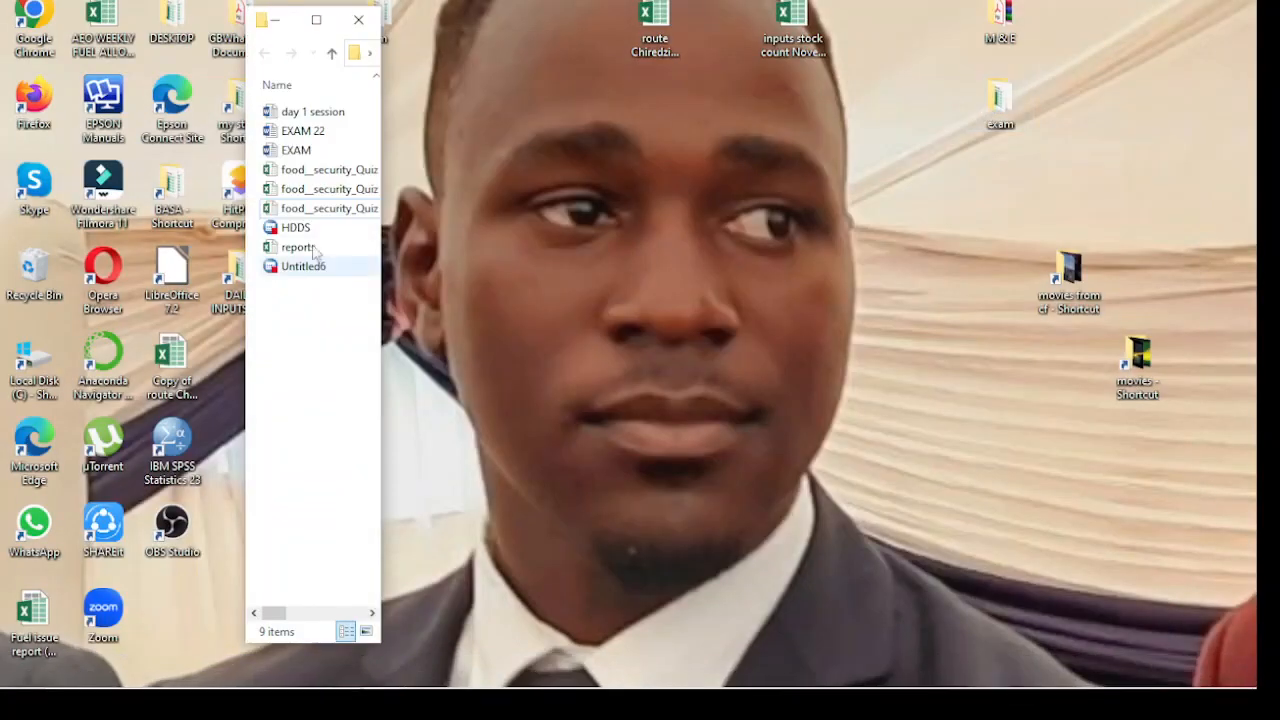
{"action": "left_click", "coordinate": [317, 21]}
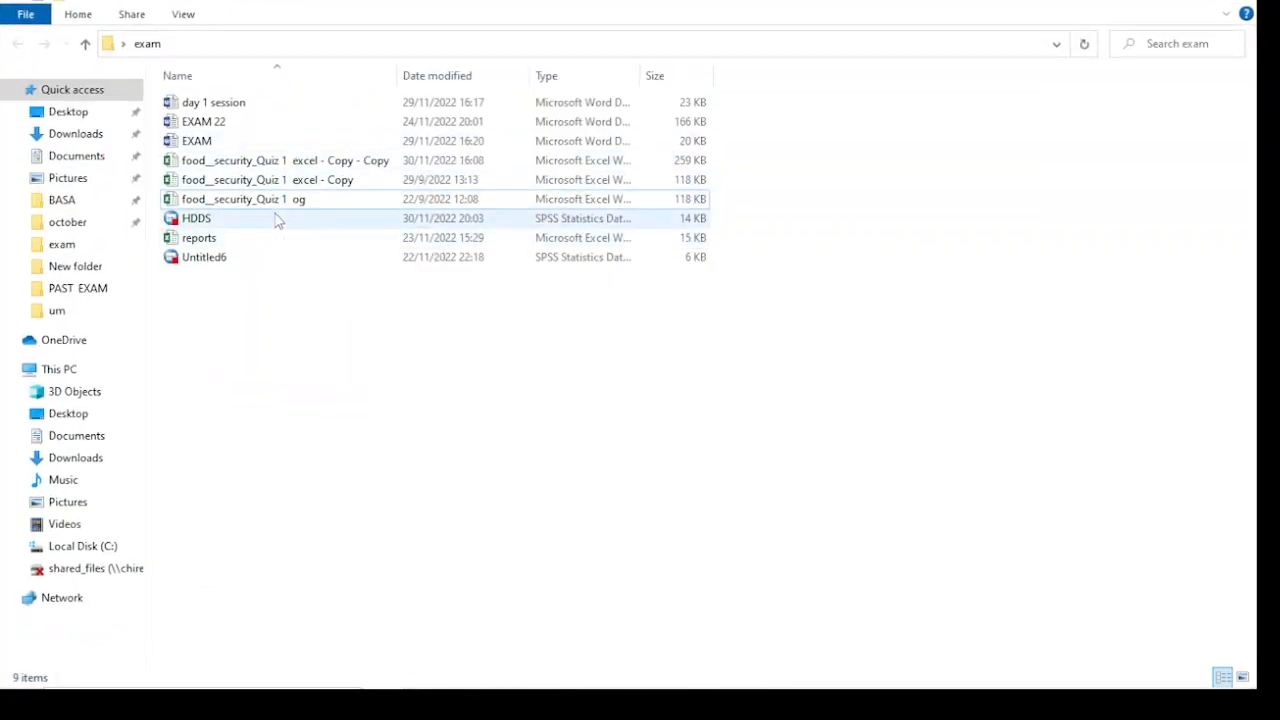
{"action": "left_click", "coordinate": [280, 209]}
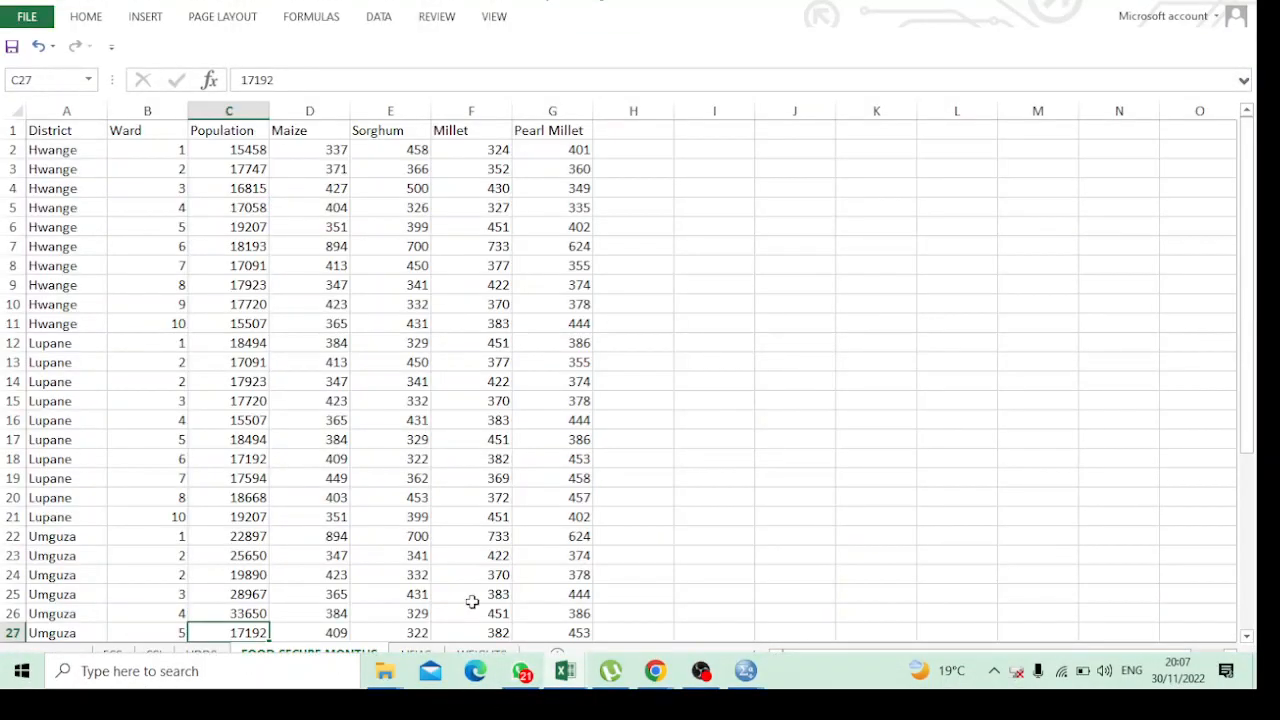
{"action": "left_click", "coordinate": [482, 662]}
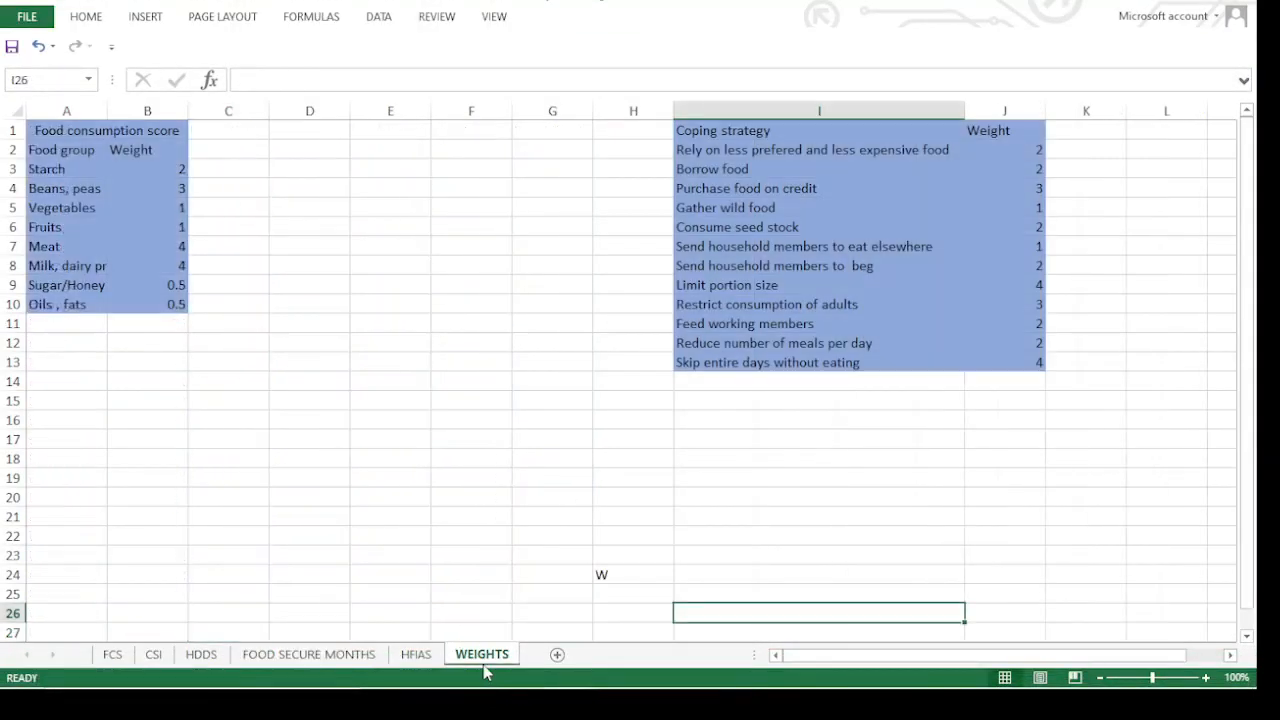
Widen columns A and B of the food consumption score table so the food group names fit
{"action": "left_click", "coordinate": [148, 184]}
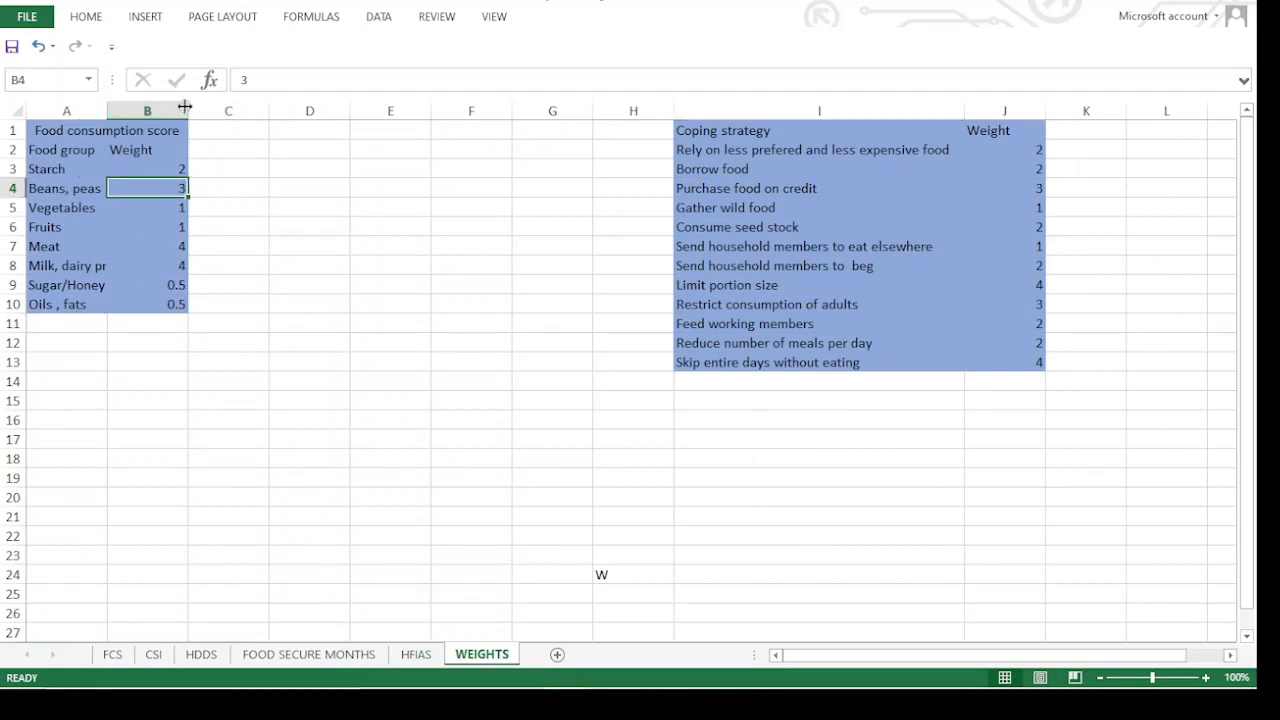
{"action": "left_click_drag", "start_coordinate": [188, 110], "coordinate": [231, 110]}
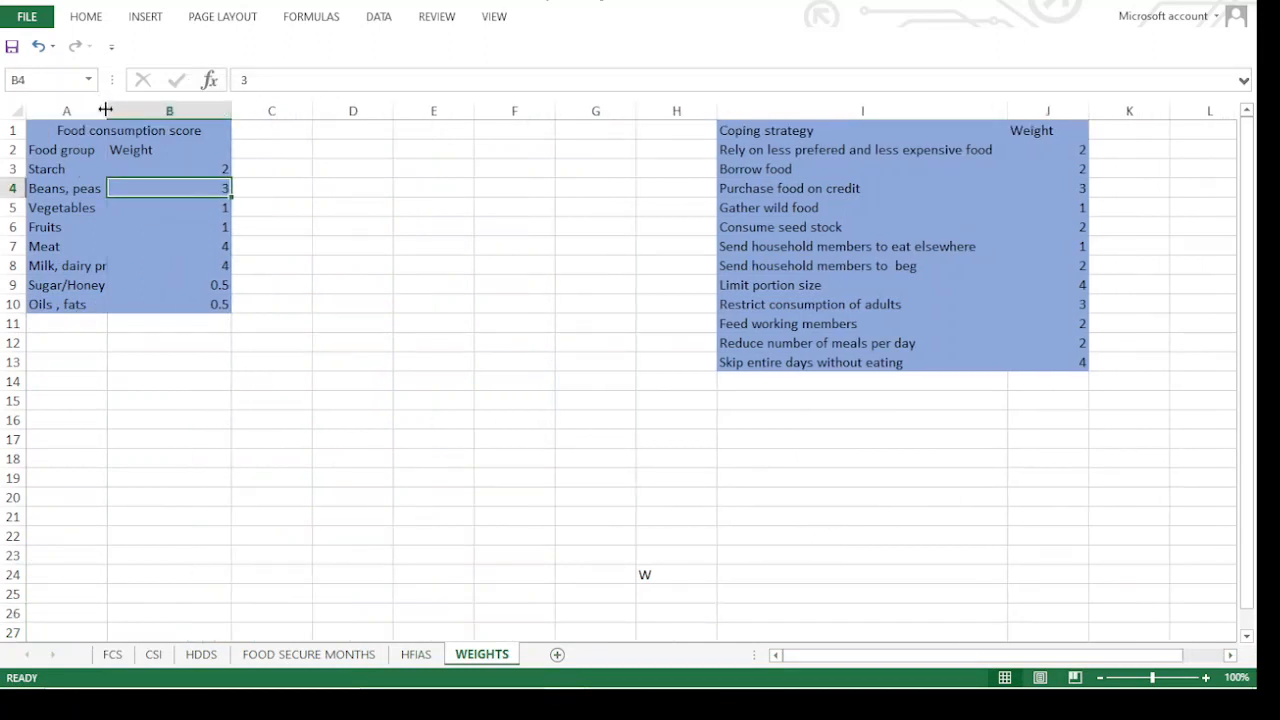
{"action": "left_click_drag", "start_coordinate": [107, 110], "coordinate": [152, 110]}
{"action": "left_click", "coordinate": [280, 368]}
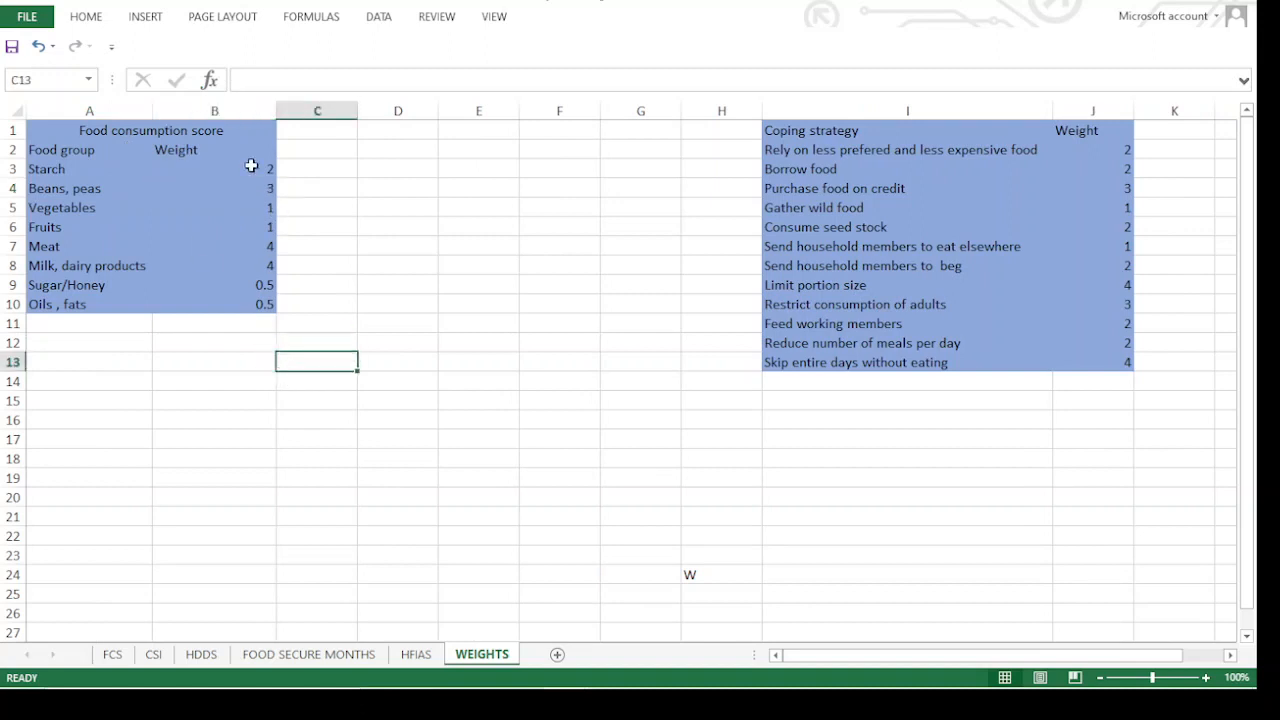
Review the food group weights in B3:B10, and switch back to the Compute Variable dialog of Untitled4 in SPSS
{"action": "left_click_drag", "start_coordinate": [251, 167], "coordinate": [271, 316]}
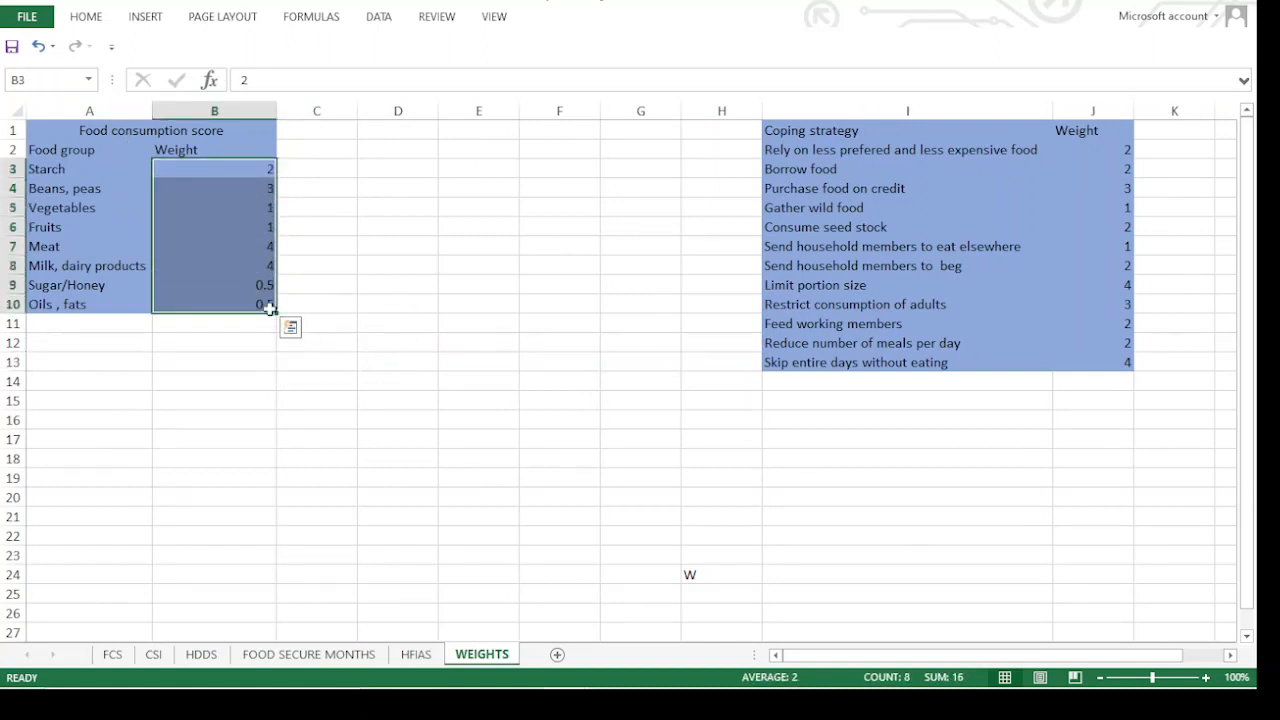
{"action": "left_click_drag", "start_coordinate": [330, 268], "coordinate": [362, 254]}
{"action": "left_click", "coordinate": [337, 191]}
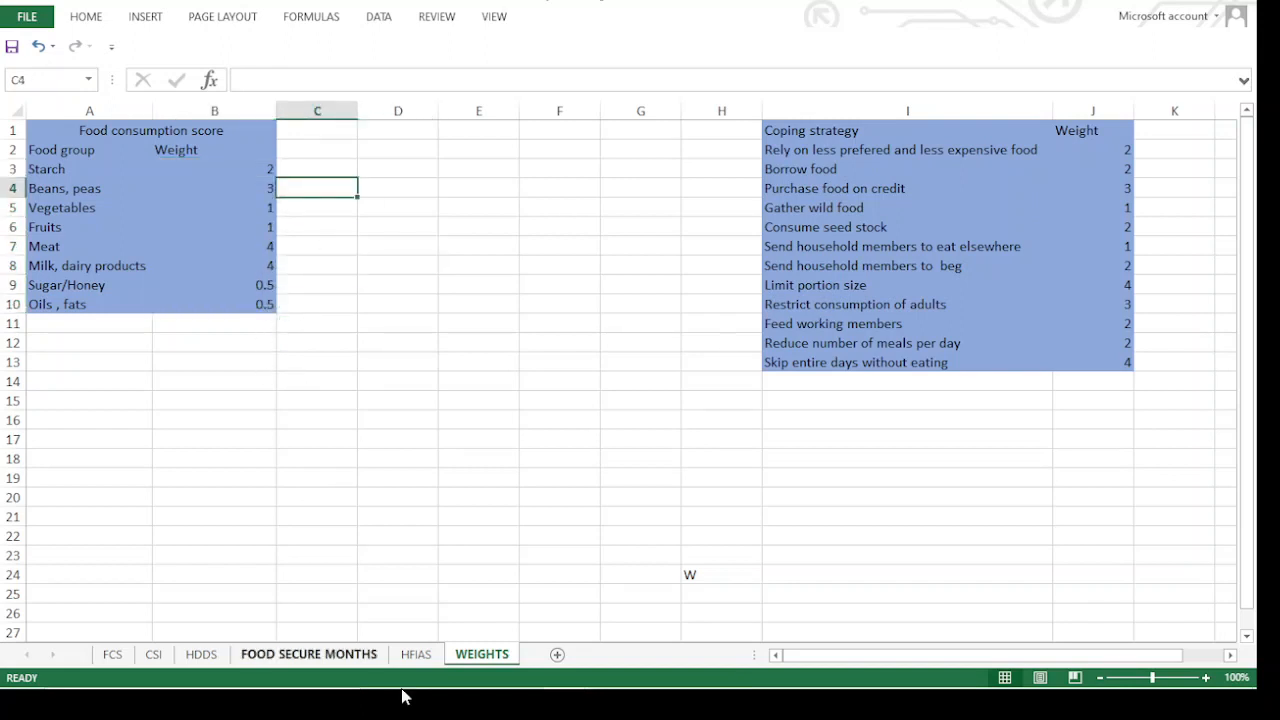
{"action": "mouse_move", "coordinate": [426, 694]}
{"action": "left_click", "coordinate": [748, 672]}
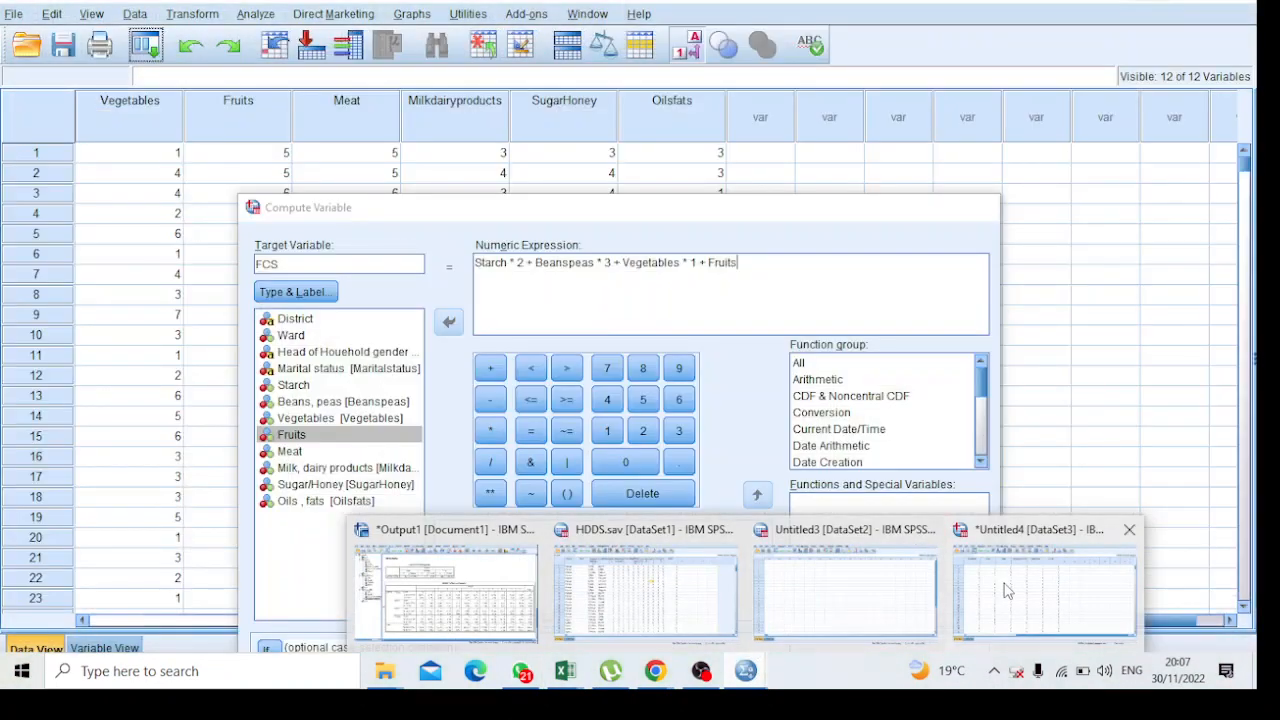
{"action": "left_click", "coordinate": [1007, 590]}
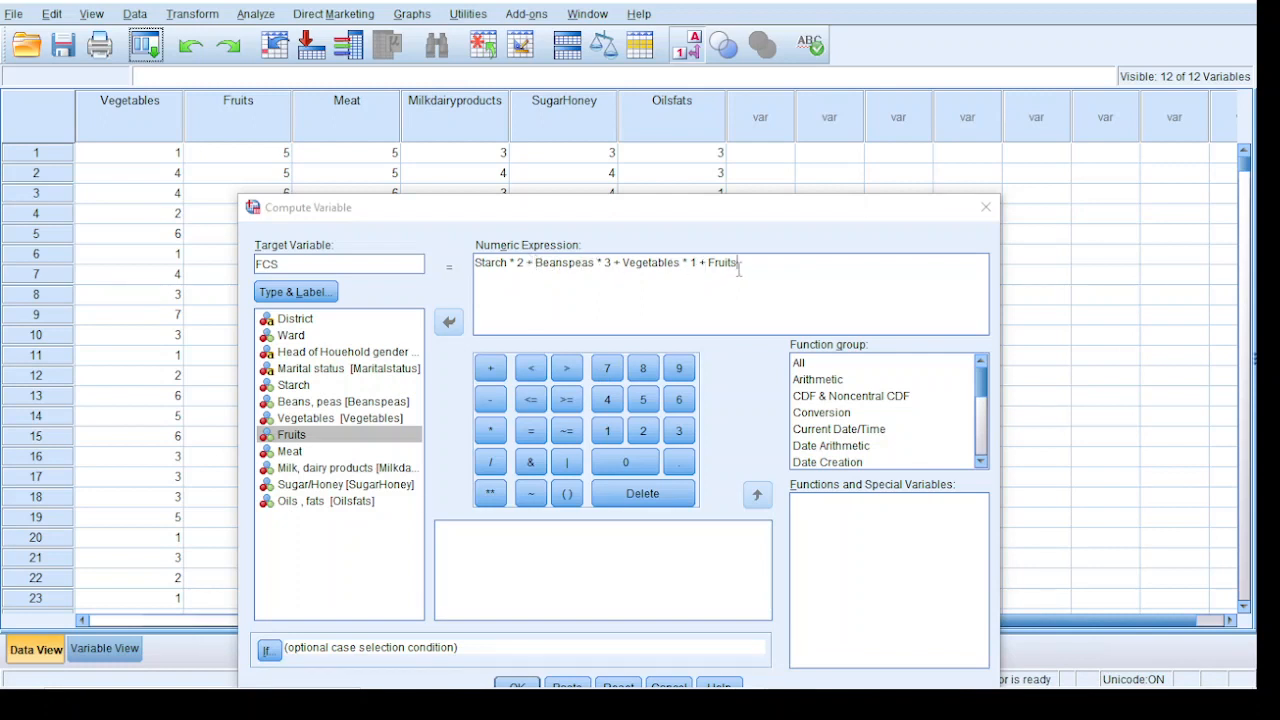
Weight Fruits by * 1 in the FCS numeric expression and add the term + Meat * 4
{"action": "left_click", "coordinate": [490, 431]}
{"action": "left_click", "coordinate": [607, 431]}
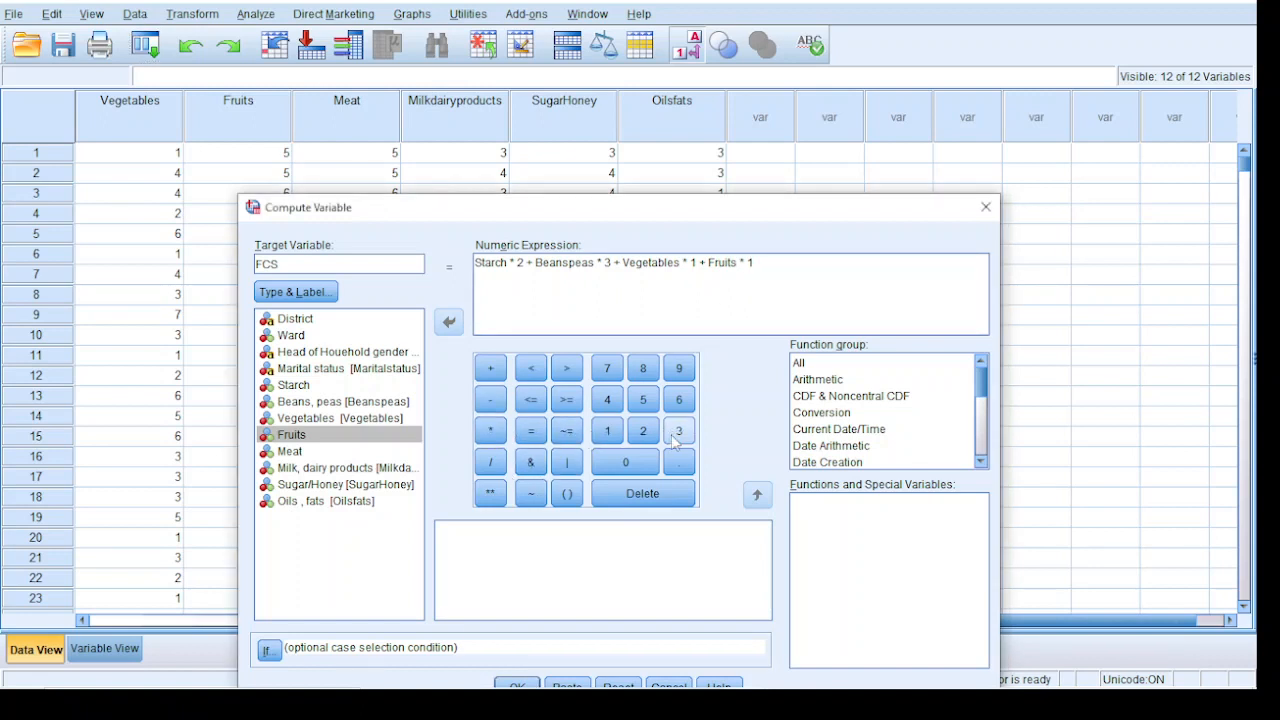
{"action": "left_click", "coordinate": [490, 368]}
{"action": "left_click", "coordinate": [290, 452]}
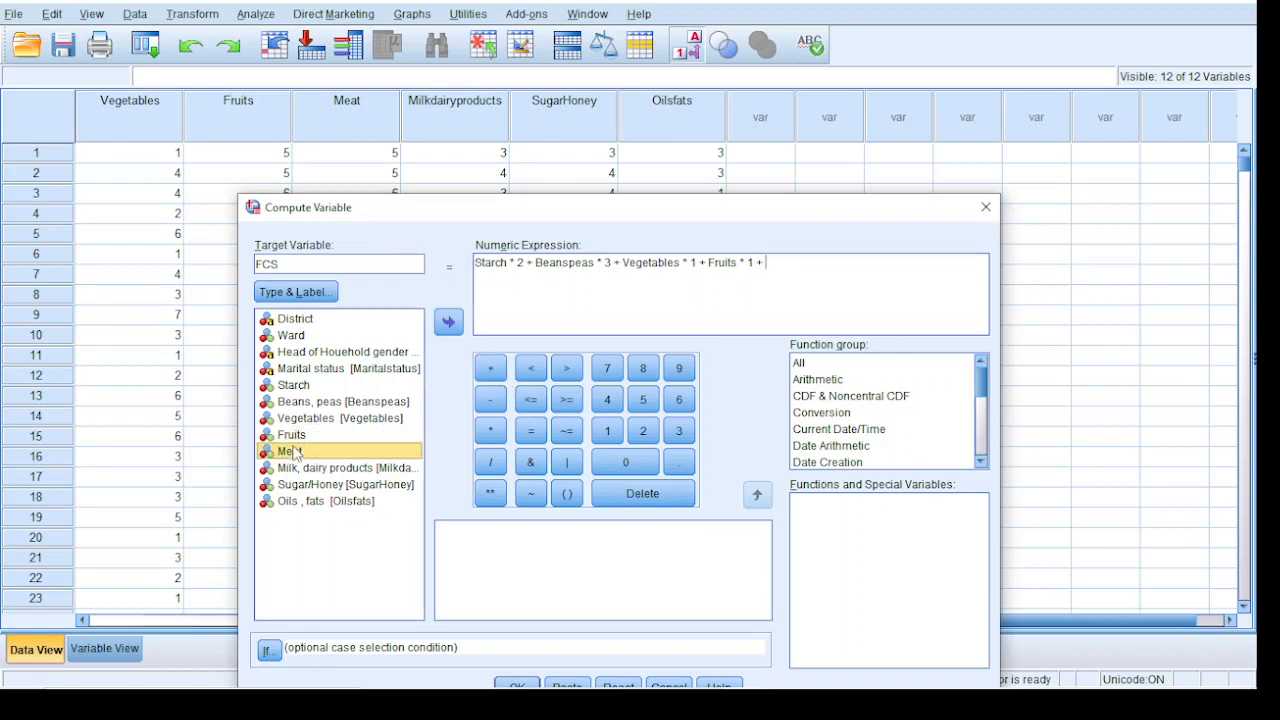
{"action": "double_click", "coordinate": [290, 452]}
{"action": "left_click", "coordinate": [490, 431]}
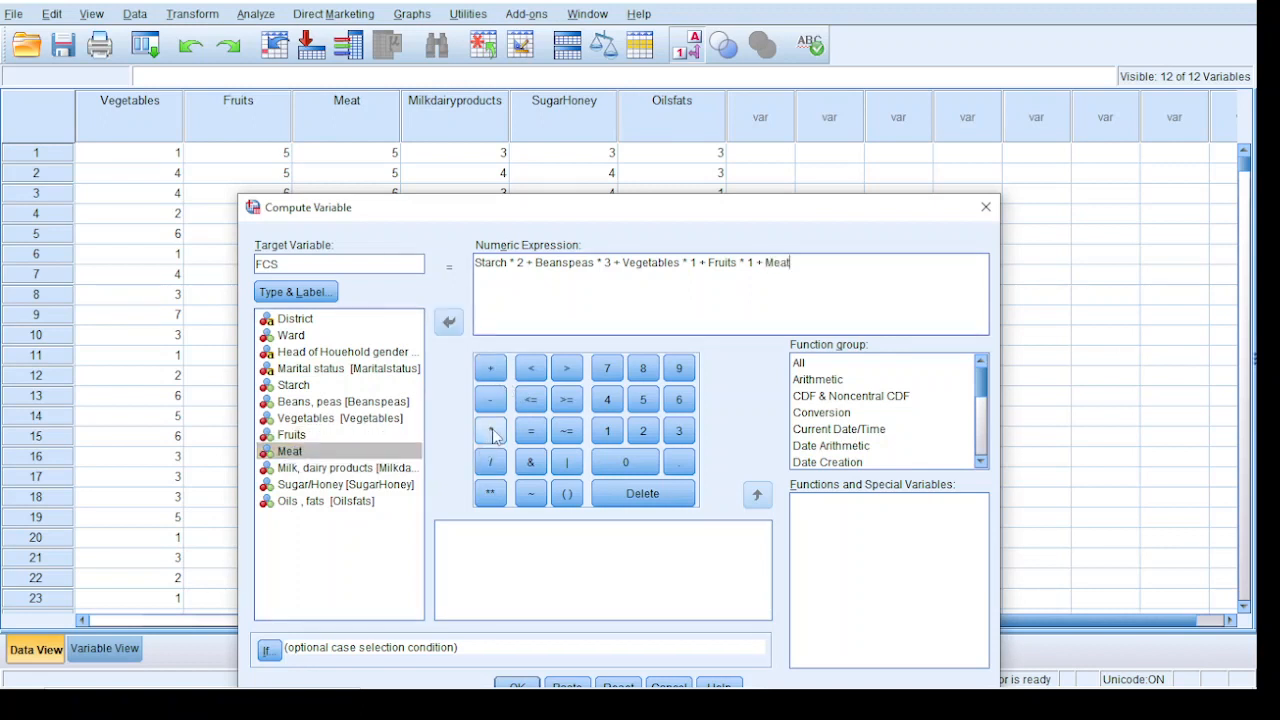
{"action": "left_click", "coordinate": [607, 399]}
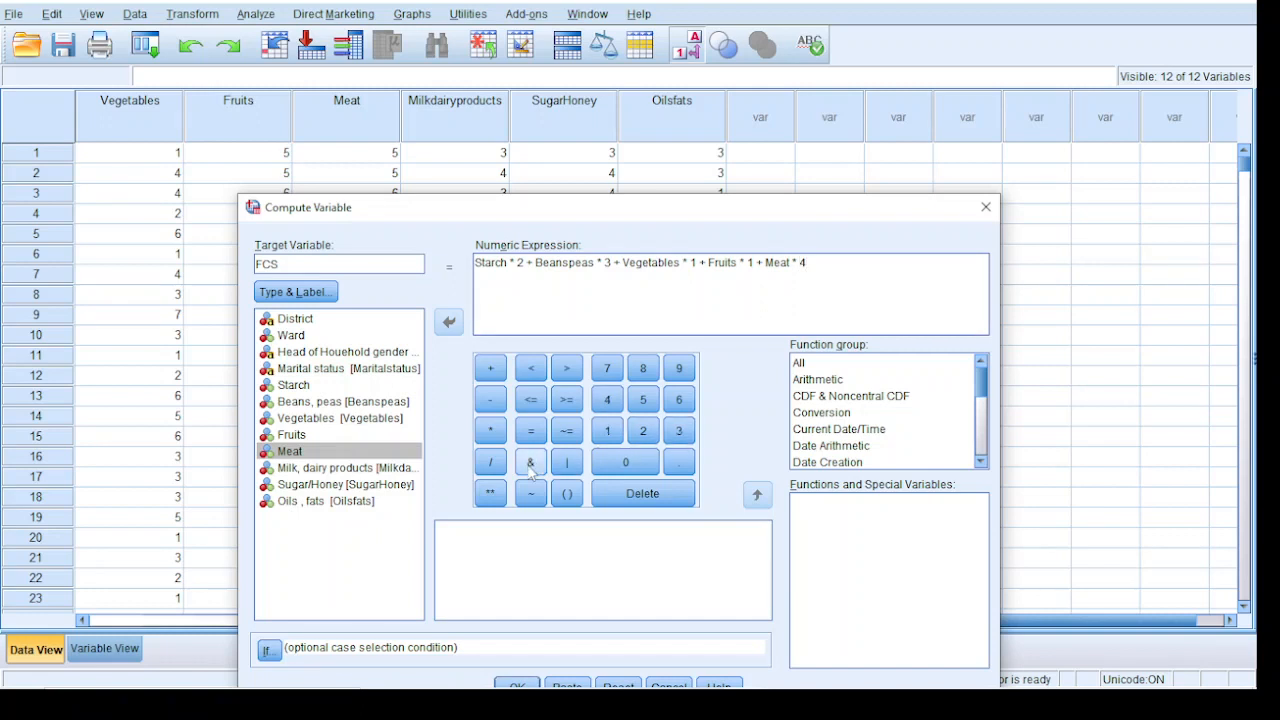
Extend the FCS numeric expression with + Milkdairyproducts * 4
{"action": "left_click", "coordinate": [490, 368]}
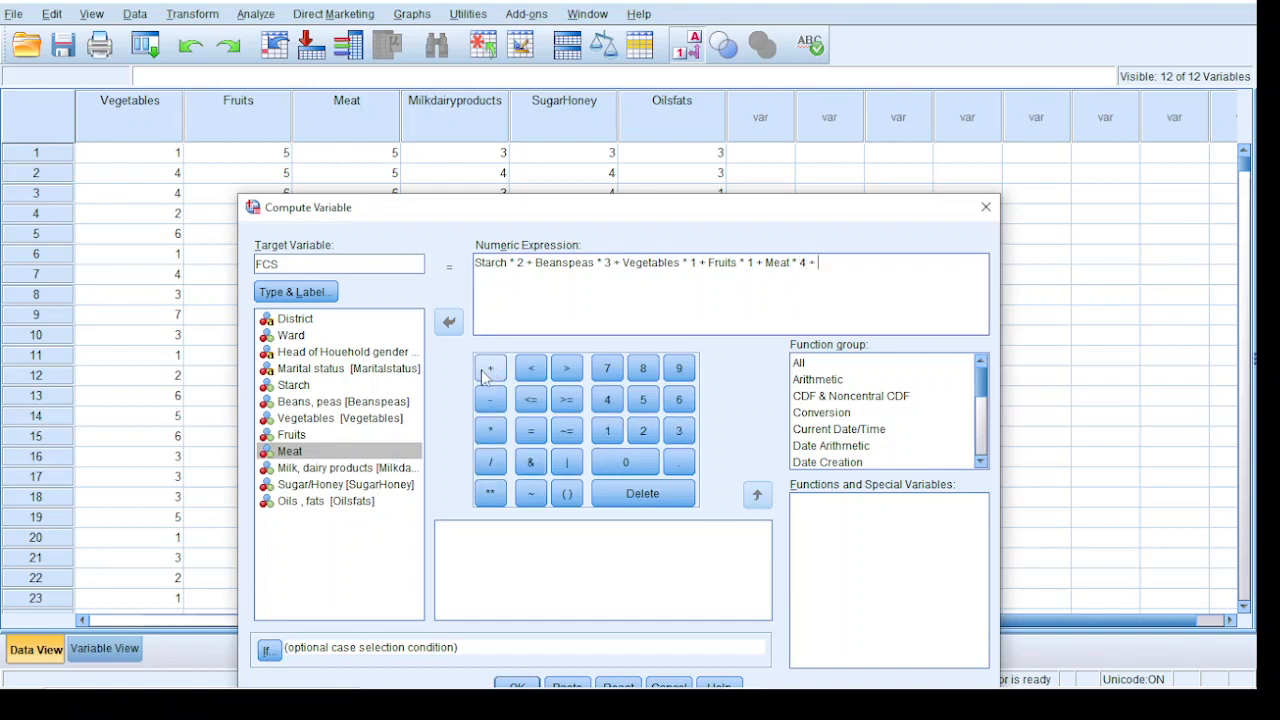
{"action": "double_click", "coordinate": [316, 468]}
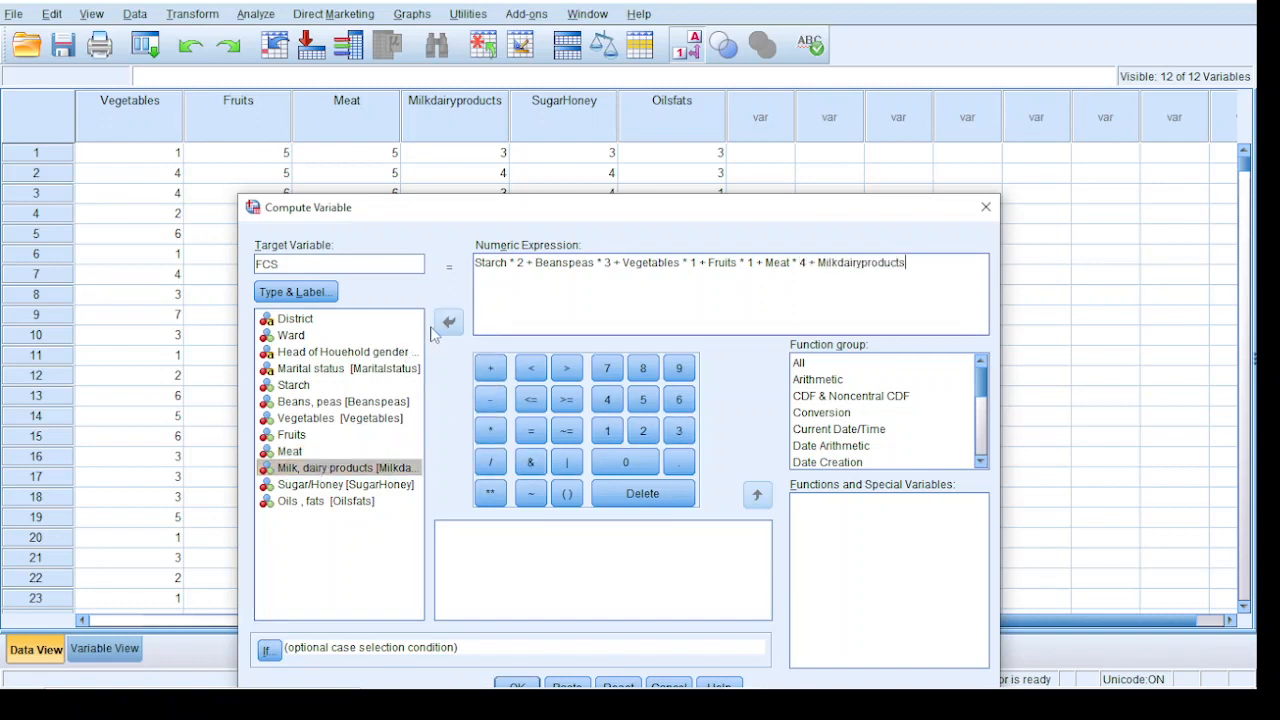
{"action": "left_click", "coordinate": [491, 432]}
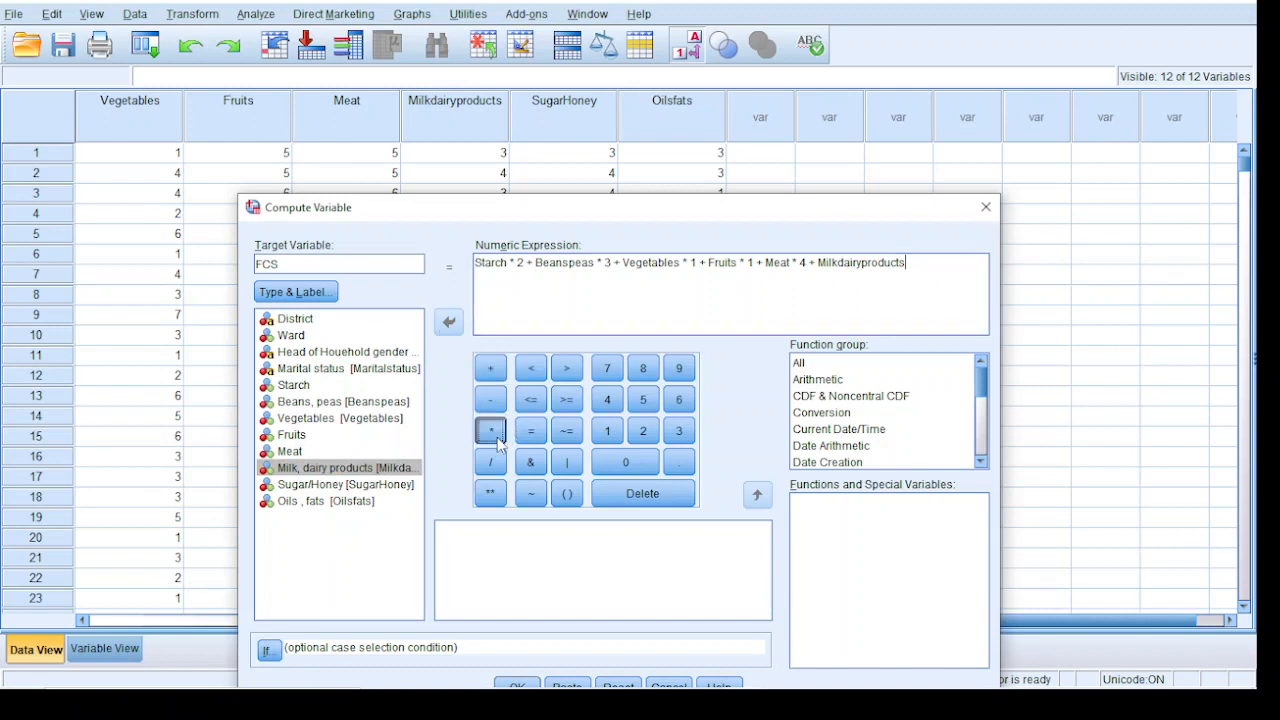
{"action": "left_click", "coordinate": [607, 400]}
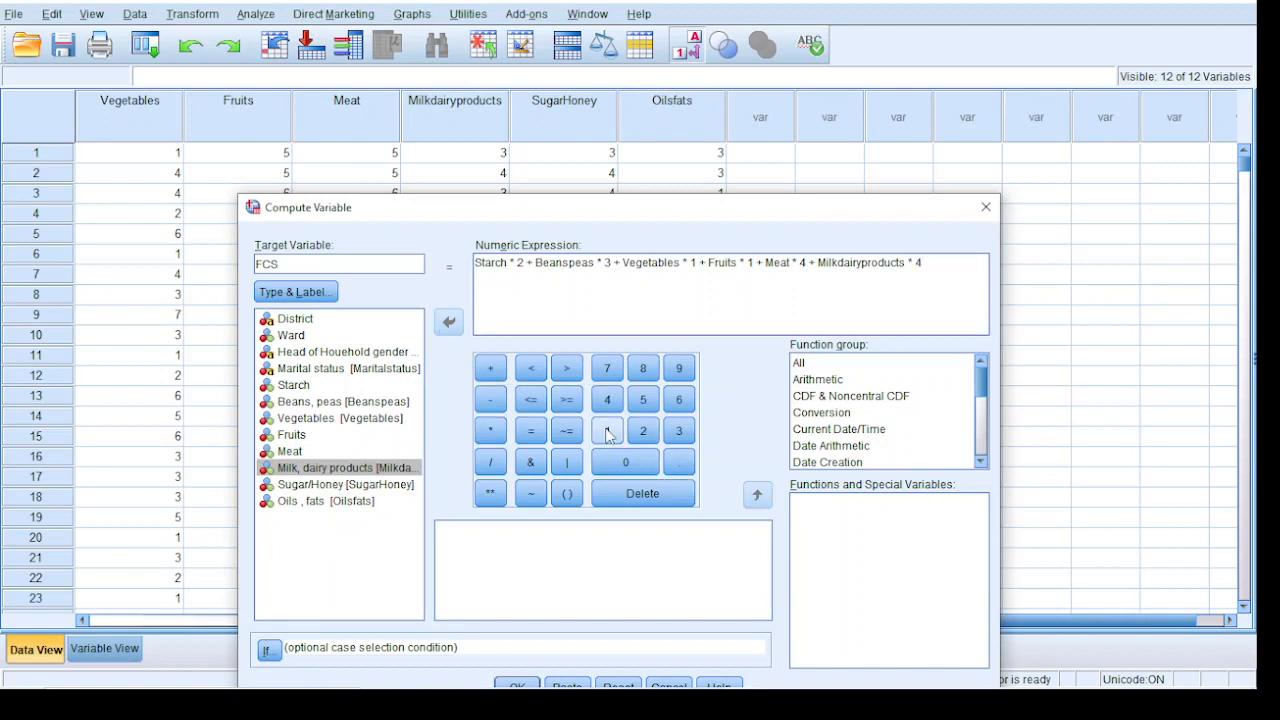
Extend the FCS numeric expression with + SugarHoney * 0.5
{"action": "left_click", "coordinate": [490, 368]}
{"action": "double_click", "coordinate": [318, 486]}
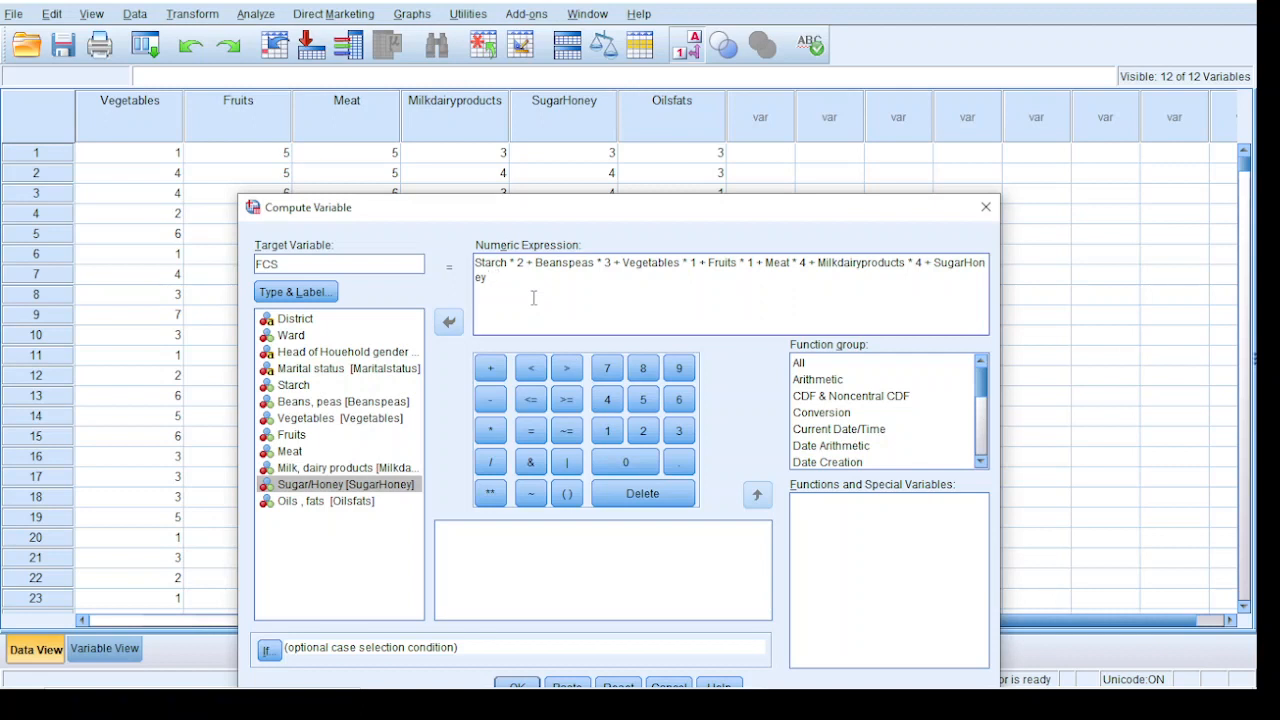
{"action": "left_click", "coordinate": [490, 430]}
{"action": "left_click", "coordinate": [626, 462]}
{"action": "left_click", "coordinate": [679, 465]}
{"action": "left_click", "coordinate": [643, 399]}
Complete the FCS numeric expression with + Oilsfats * 0.5
{"action": "left_click", "coordinate": [500, 369]}
{"action": "double_click", "coordinate": [315, 503]}
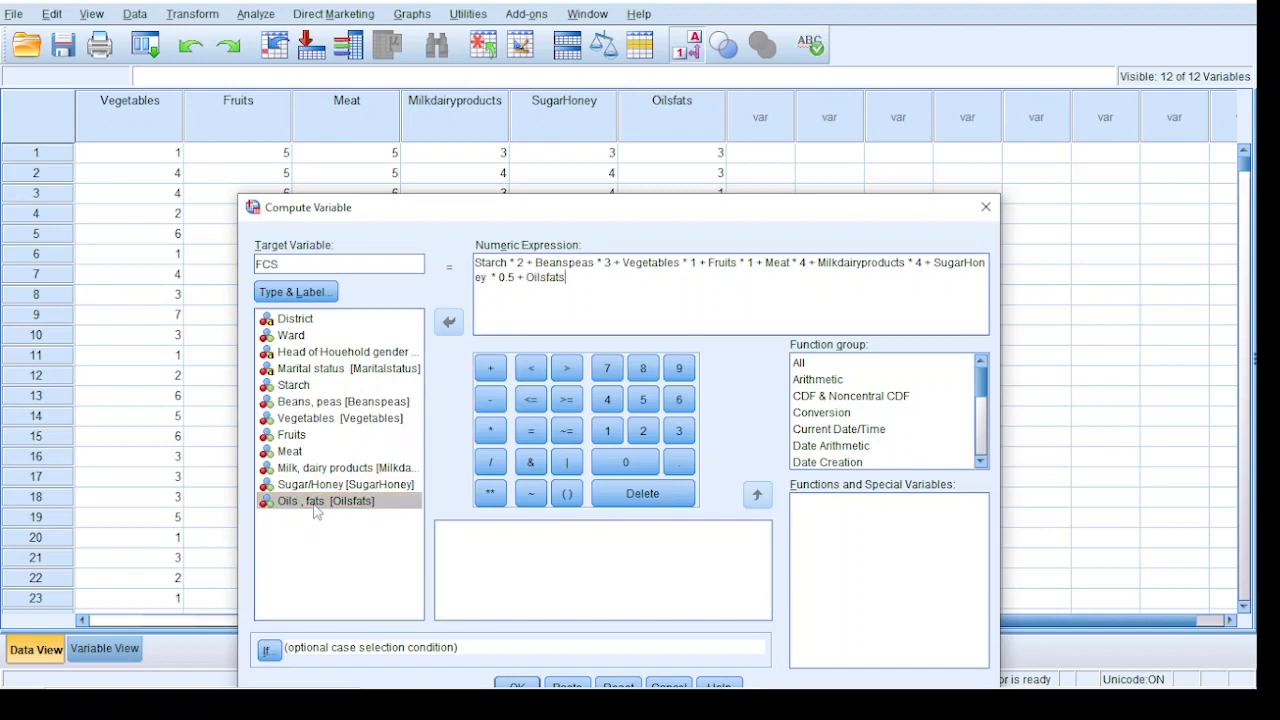
{"action": "left_click", "coordinate": [490, 431]}
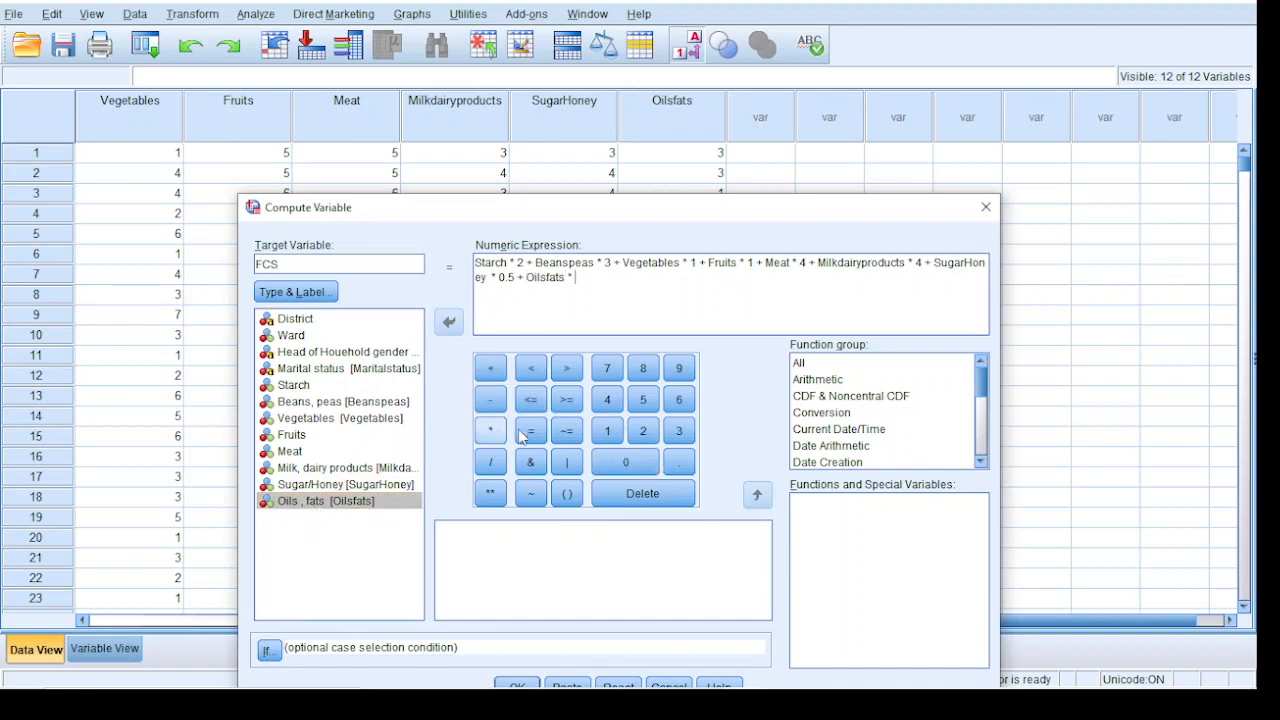
{"action": "left_click", "coordinate": [640, 465]}
{"action": "left_click", "coordinate": [679, 462]}
{"action": "left_click", "coordinate": [643, 399]}
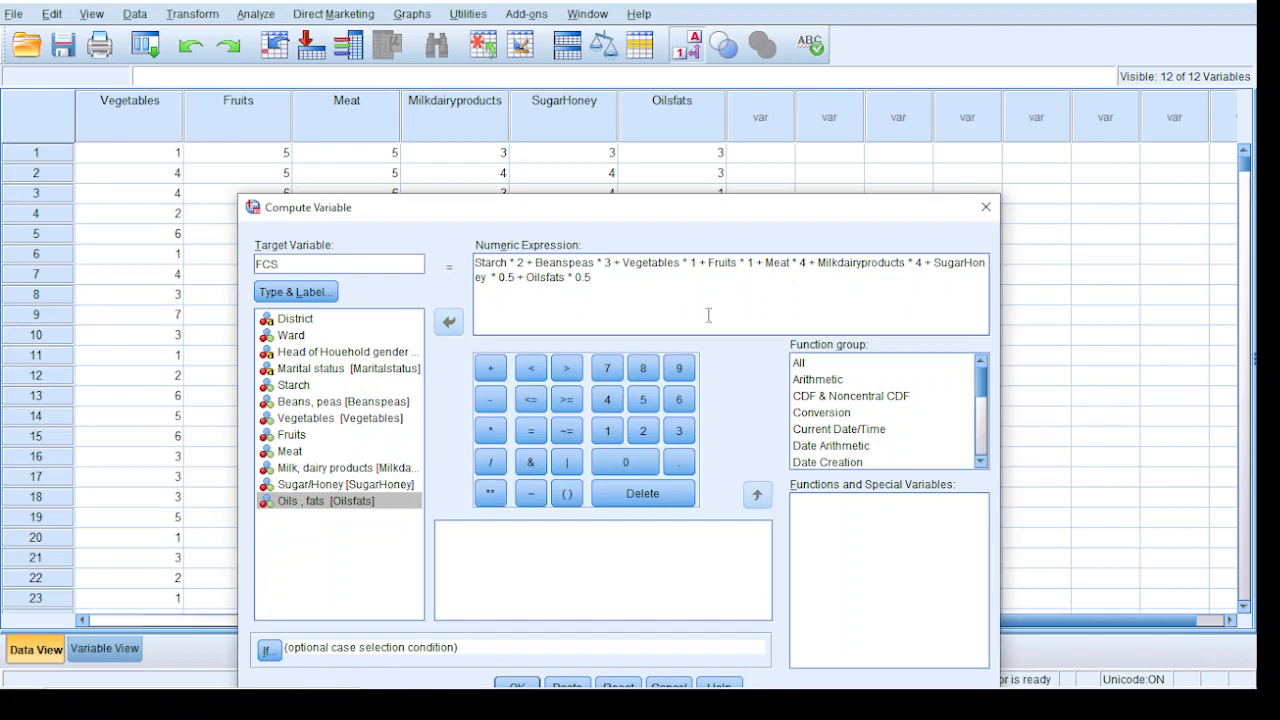
Move the Compute Variable dialog higher, then check the food group weights in the Excel WEIGHTS sheet against the expression and return to SPSS
{"action": "left_click_drag", "start_coordinate": [730, 222], "coordinate": [720, 168]}
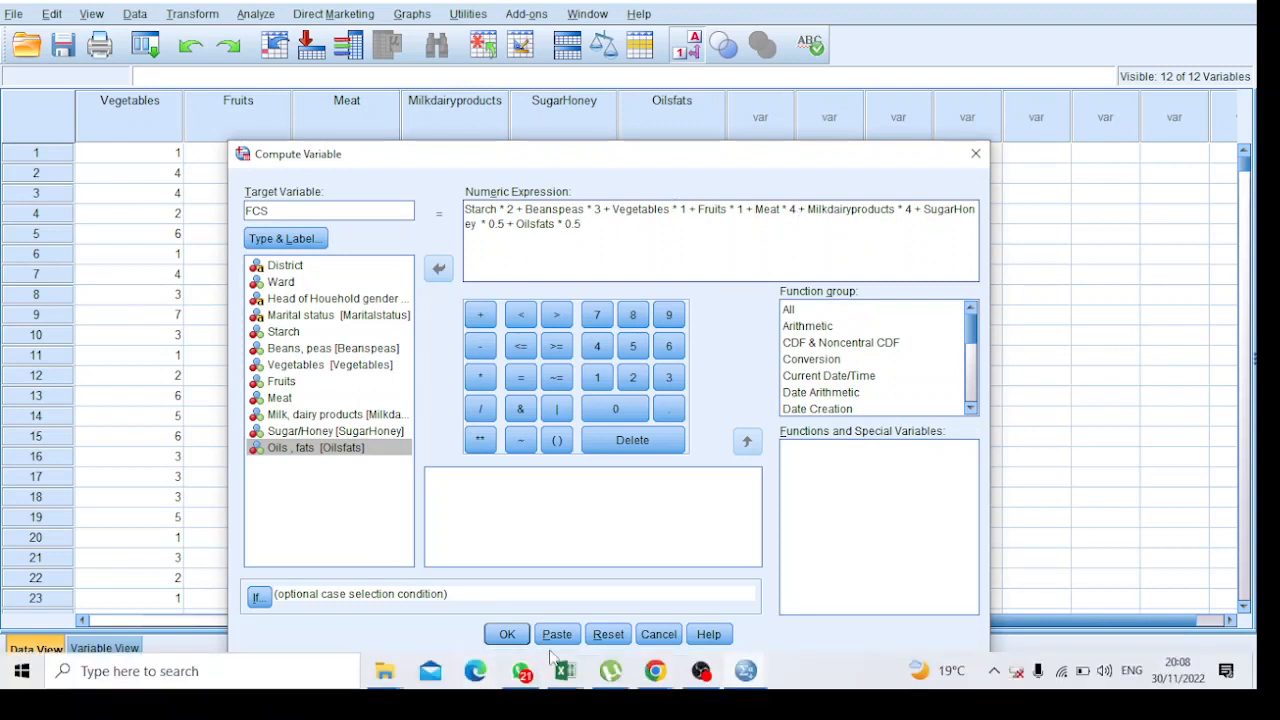
{"action": "left_click", "coordinate": [566, 671]}
{"action": "left_click", "coordinate": [634, 588]}
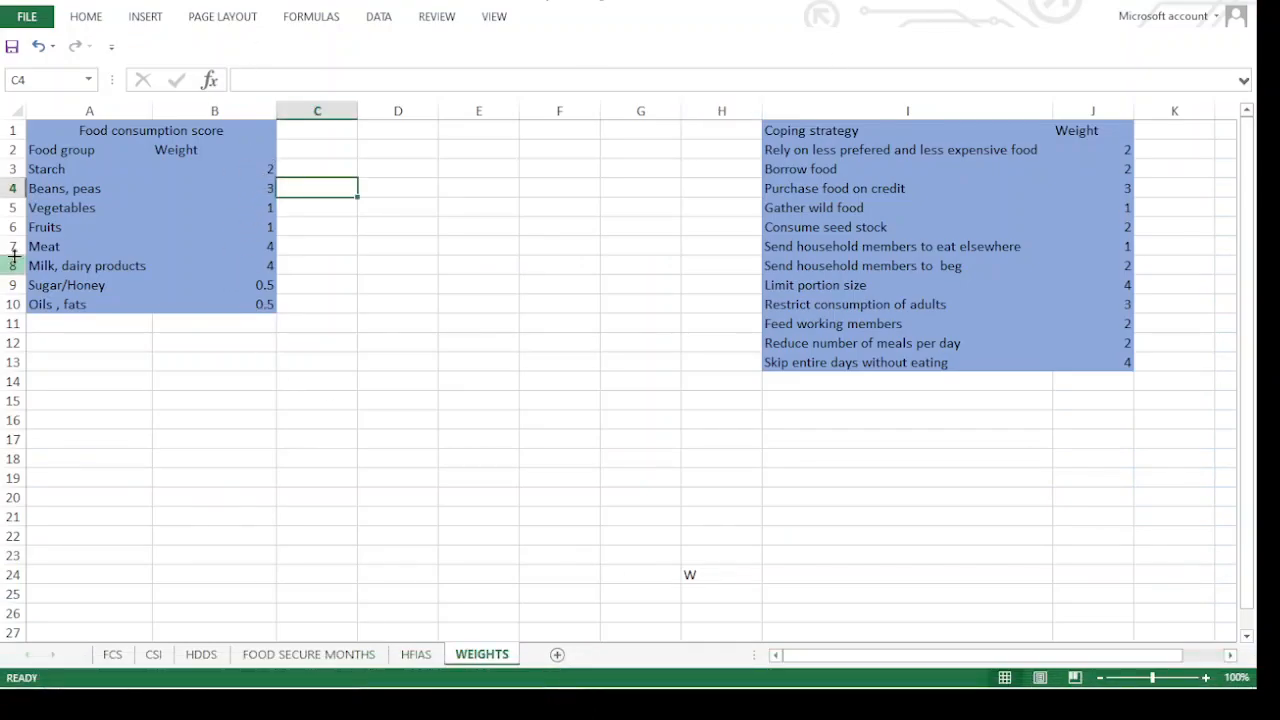
{"action": "left_click", "coordinate": [118, 133]}
{"action": "key", "text": "Return"}
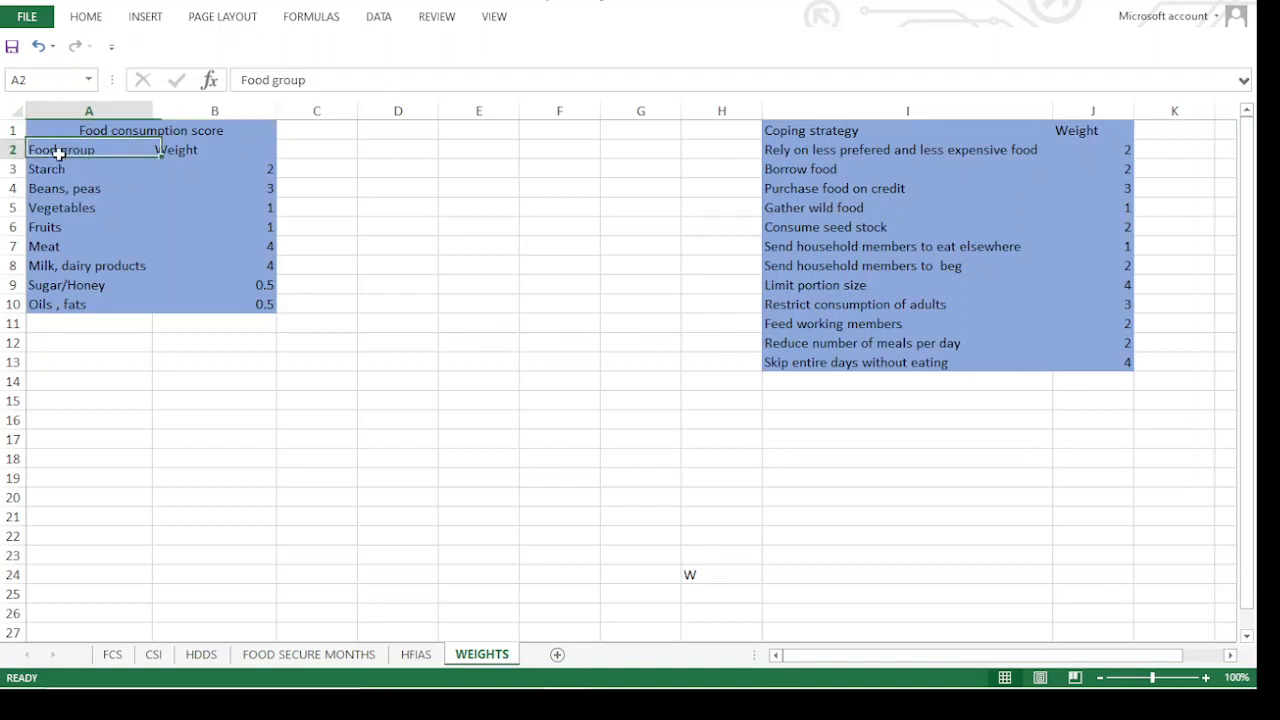
{"action": "key", "text": "Tab"}
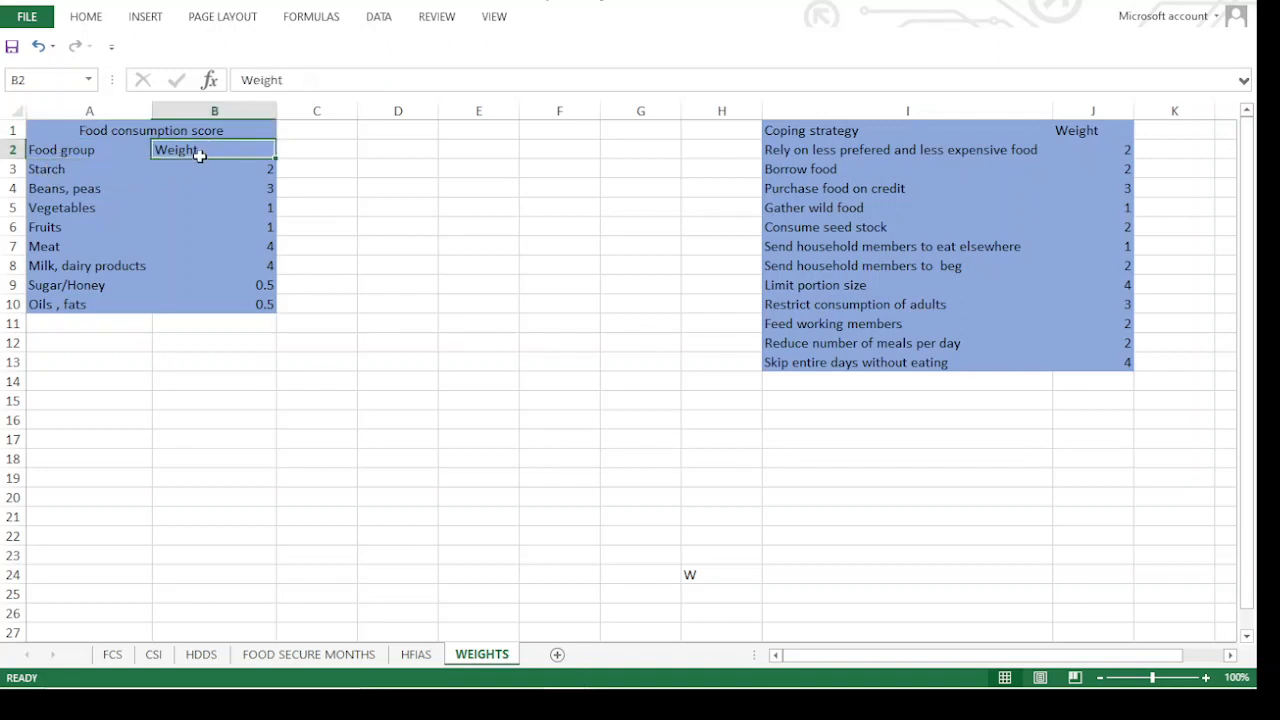
{"action": "key", "text": "Return"}
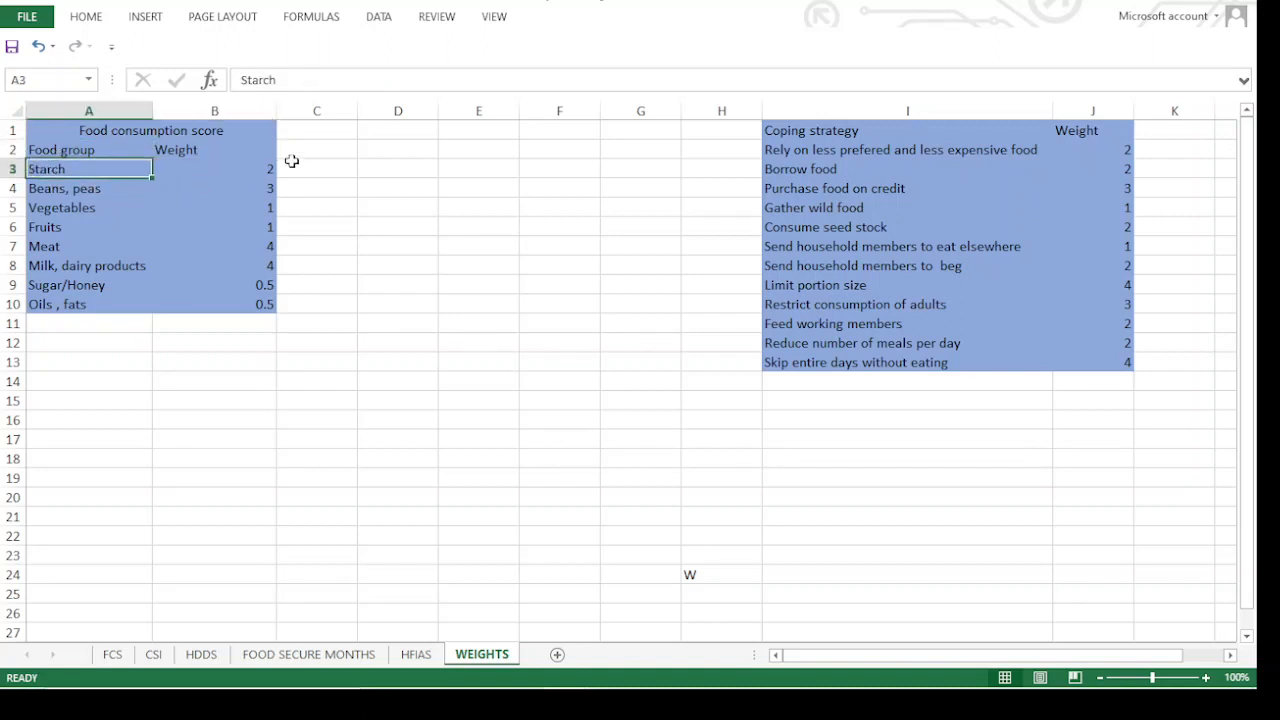
{"action": "key", "text": "Tab"}
{"action": "key", "text": "Return"}
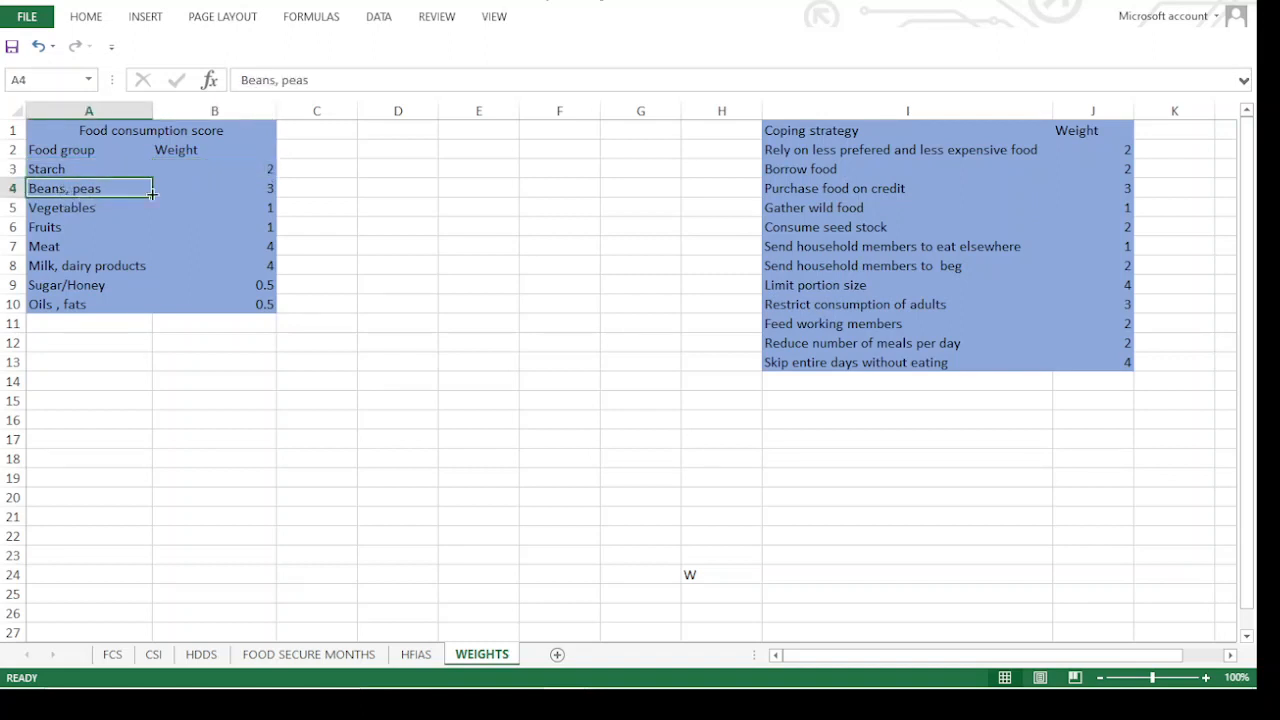
{"action": "key", "text": "Tab"}
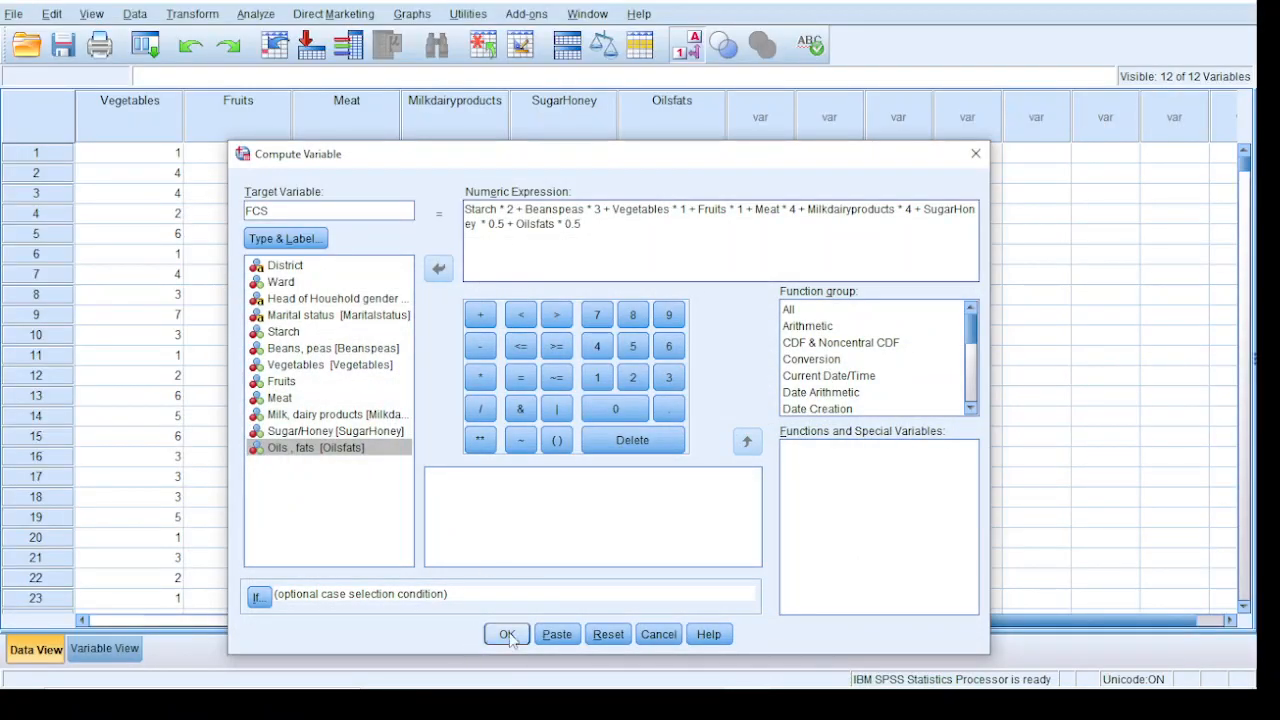
Run the FCS computation, minimize the output window and inspect the new FCS column in the data view
{"action": "left_click", "coordinate": [507, 634]}
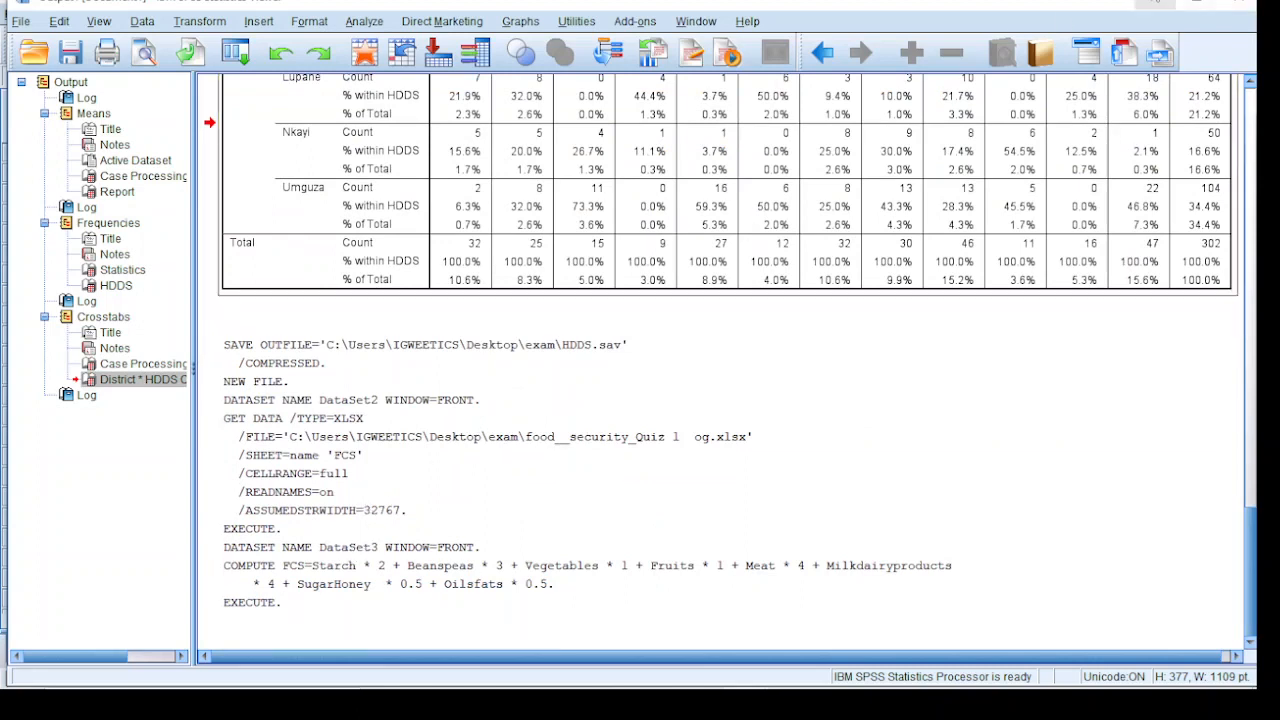
{"action": "left_click", "coordinate": [1155, 2]}
{"action": "scroll", "coordinate": [600, 445], "scroll_direction": "down", "scroll_amount": 3}
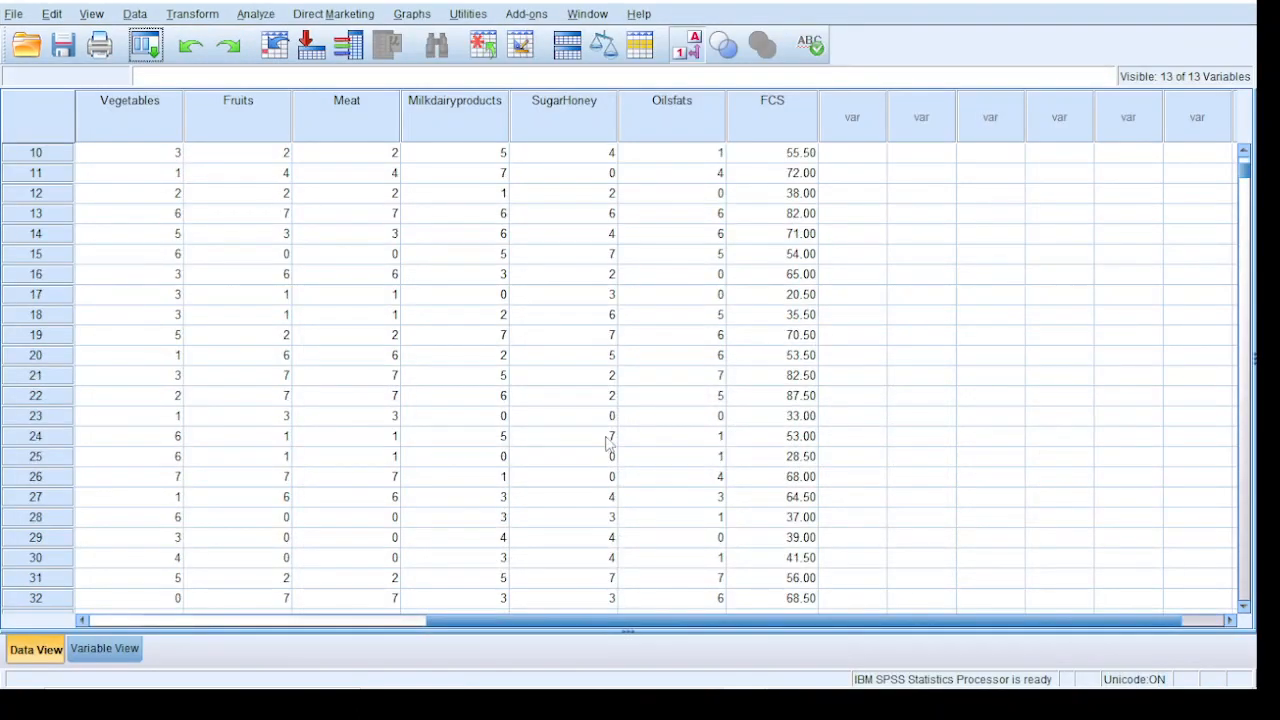
{"action": "scroll", "coordinate": [620, 430], "scroll_direction": "up", "scroll_amount": 3}
{"action": "left_click", "coordinate": [798, 160]}
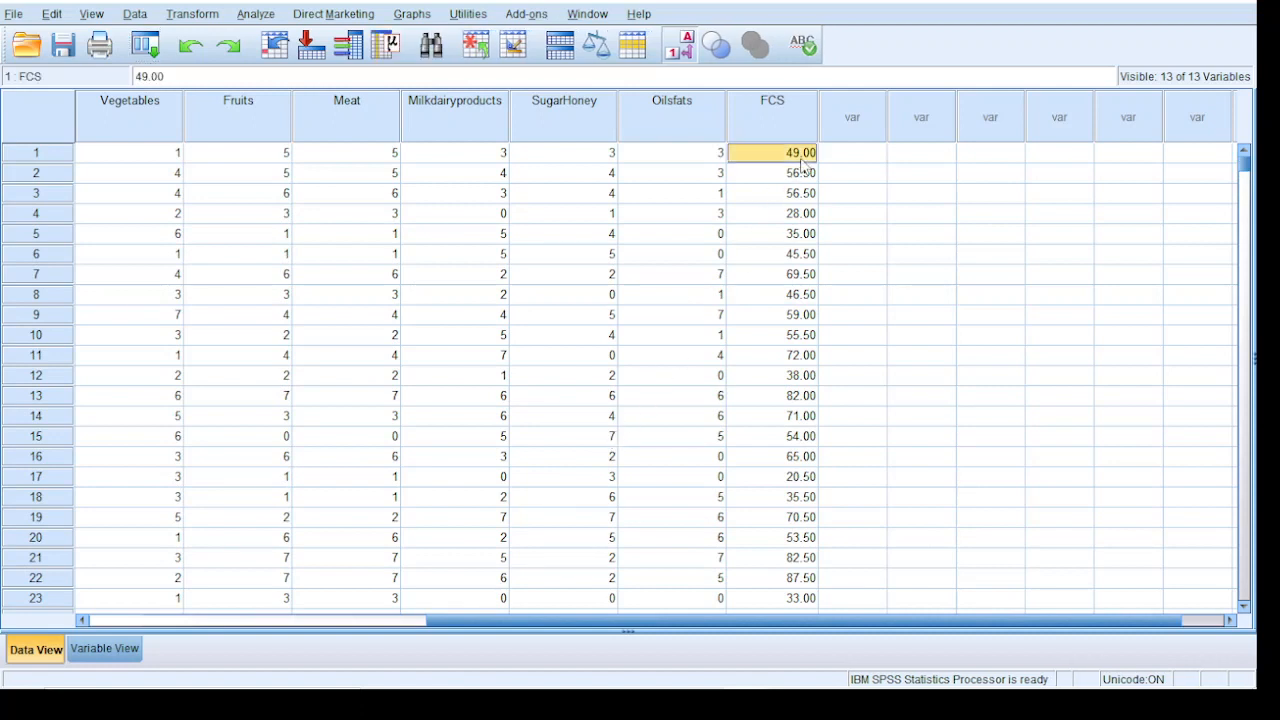
{"action": "left_click", "coordinate": [801, 197]}
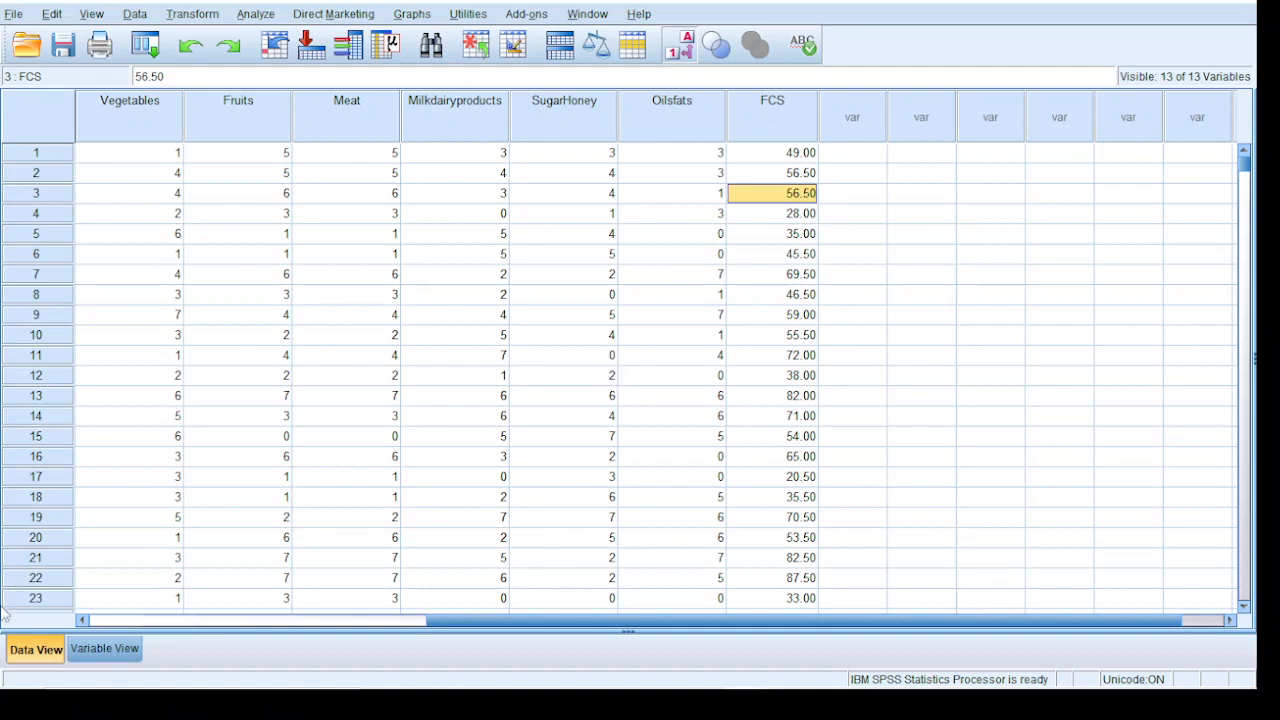
{"action": "left_click", "coordinate": [854, 102]}
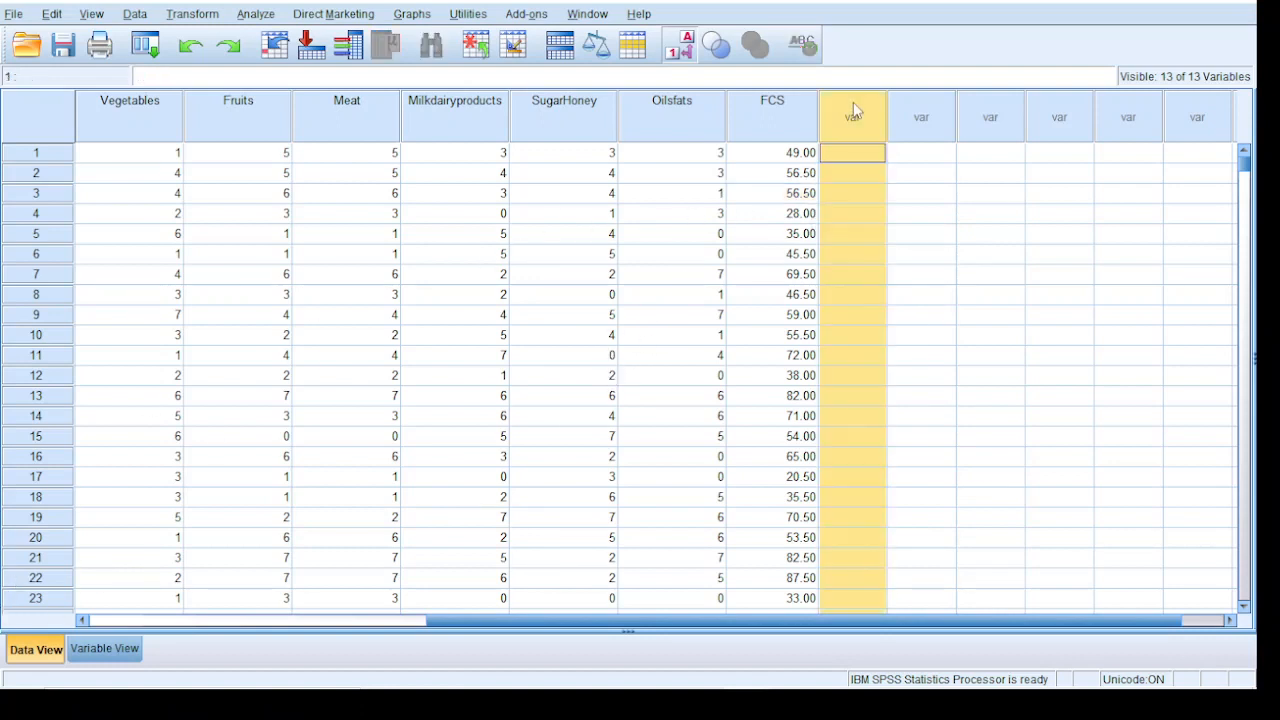
Set up a Recode into Different Variables for FCS with the output variable name FCSCLASS
{"action": "left_click", "coordinate": [954, 220]}
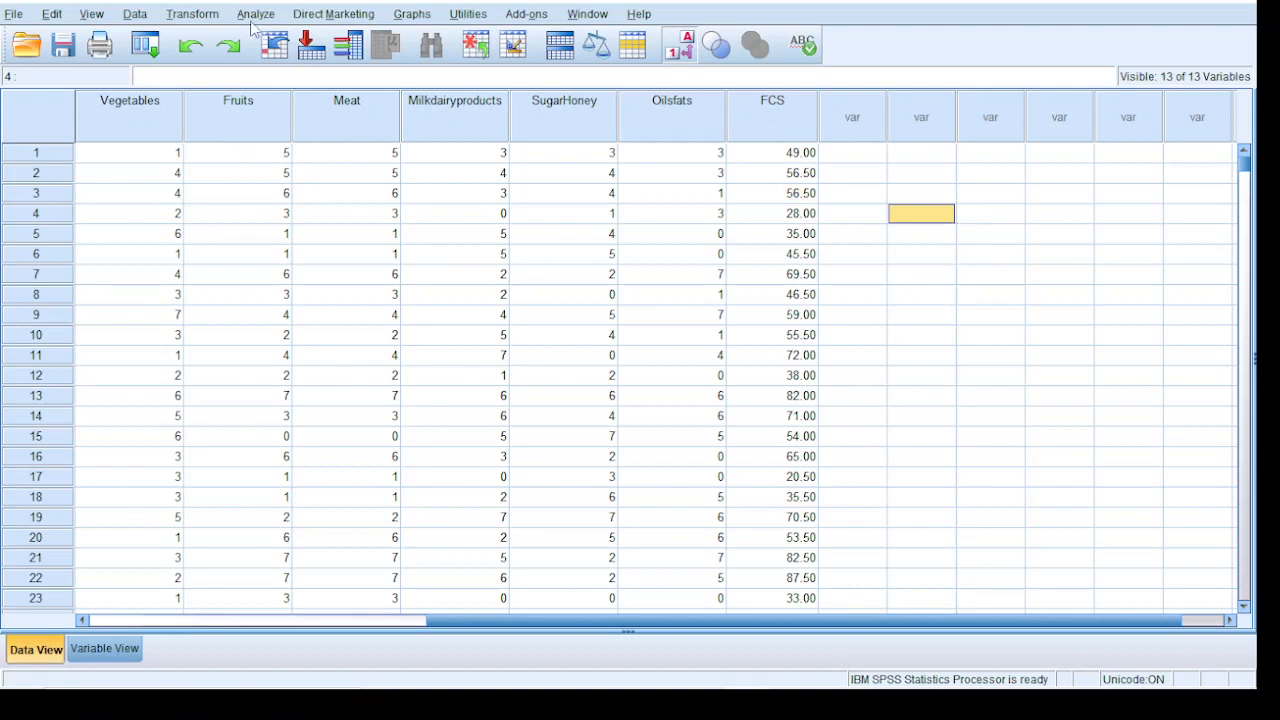
{"action": "left_click", "coordinate": [177, 14]}
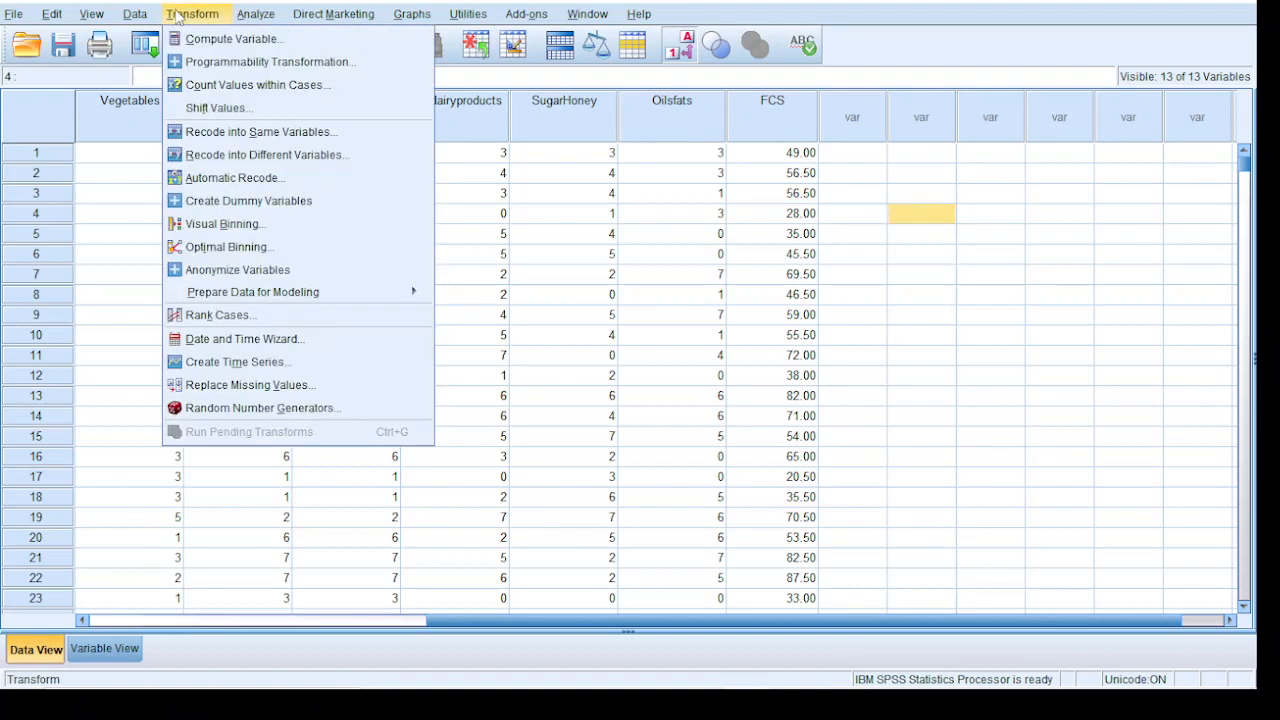
{"action": "left_click", "coordinate": [228, 158]}
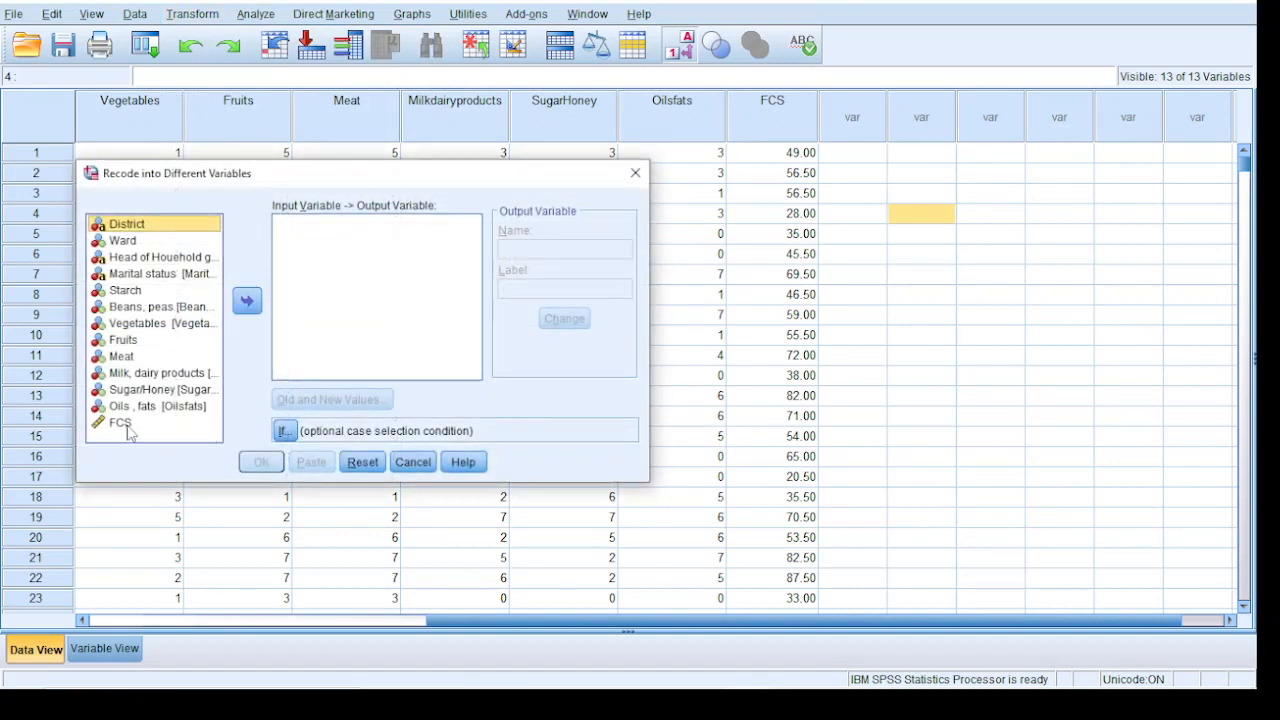
{"action": "left_click", "coordinate": [122, 424]}
{"action": "left_click", "coordinate": [247, 307]}
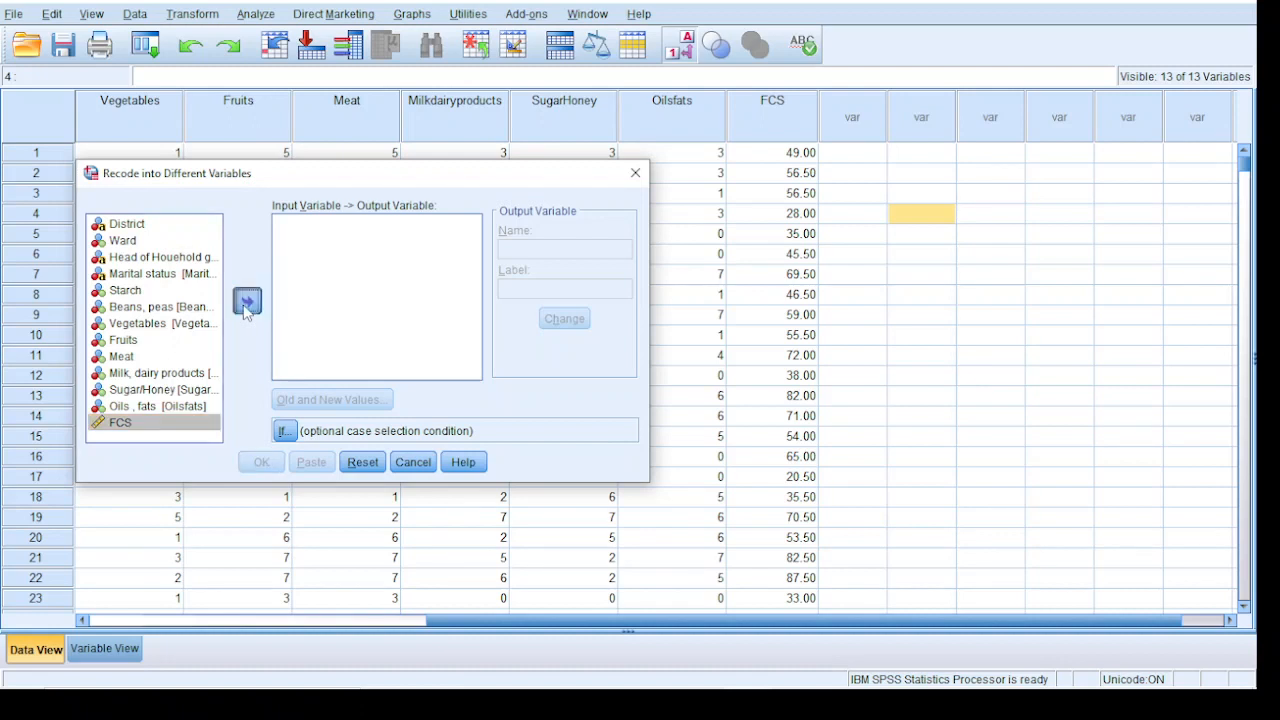
{"action": "left_click", "coordinate": [581, 246]}
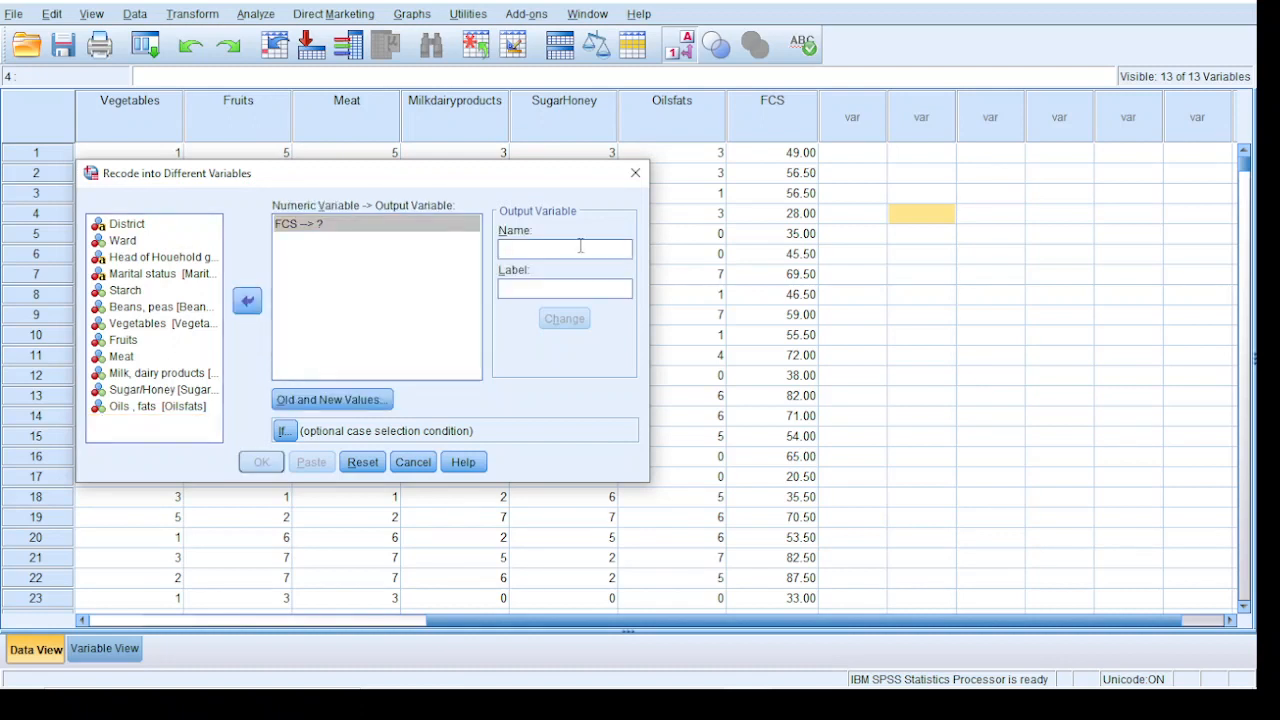
{"action": "type", "text": "FCSCLASS"}
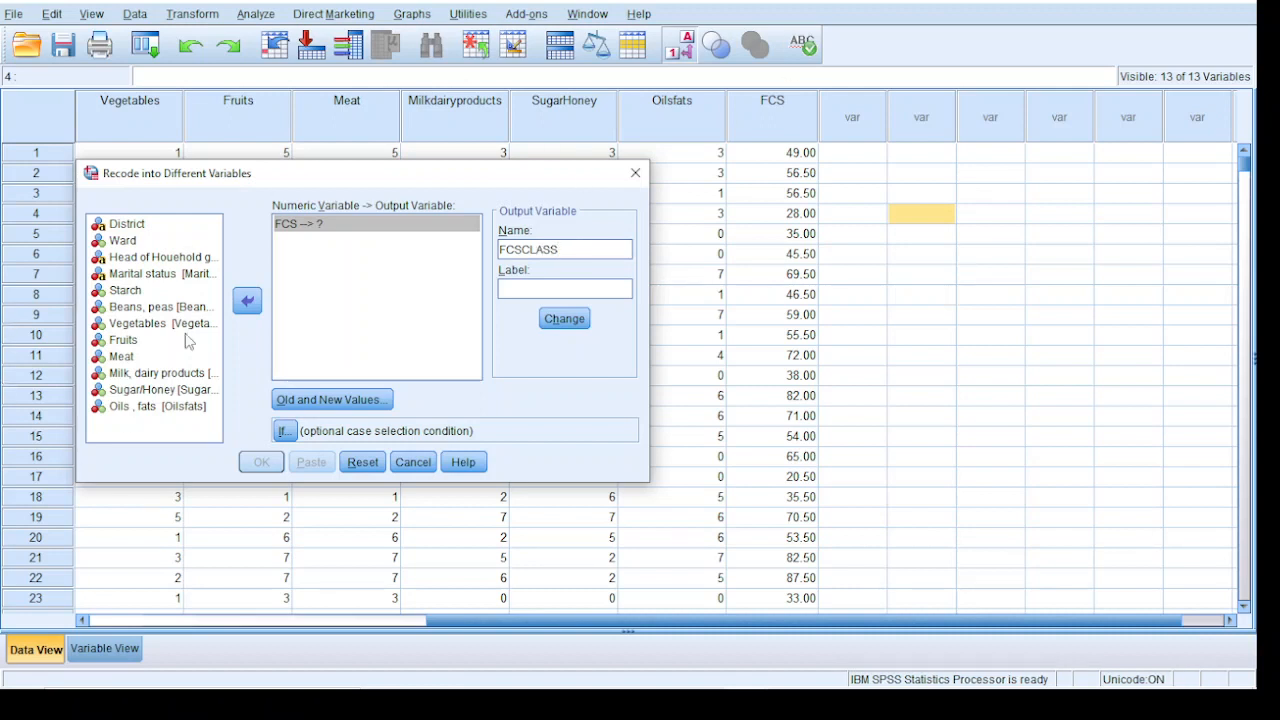
Make the recode output a string of width 15 and add the rule mapping lowest through 21 to Poor
{"action": "left_click", "coordinate": [323, 400]}
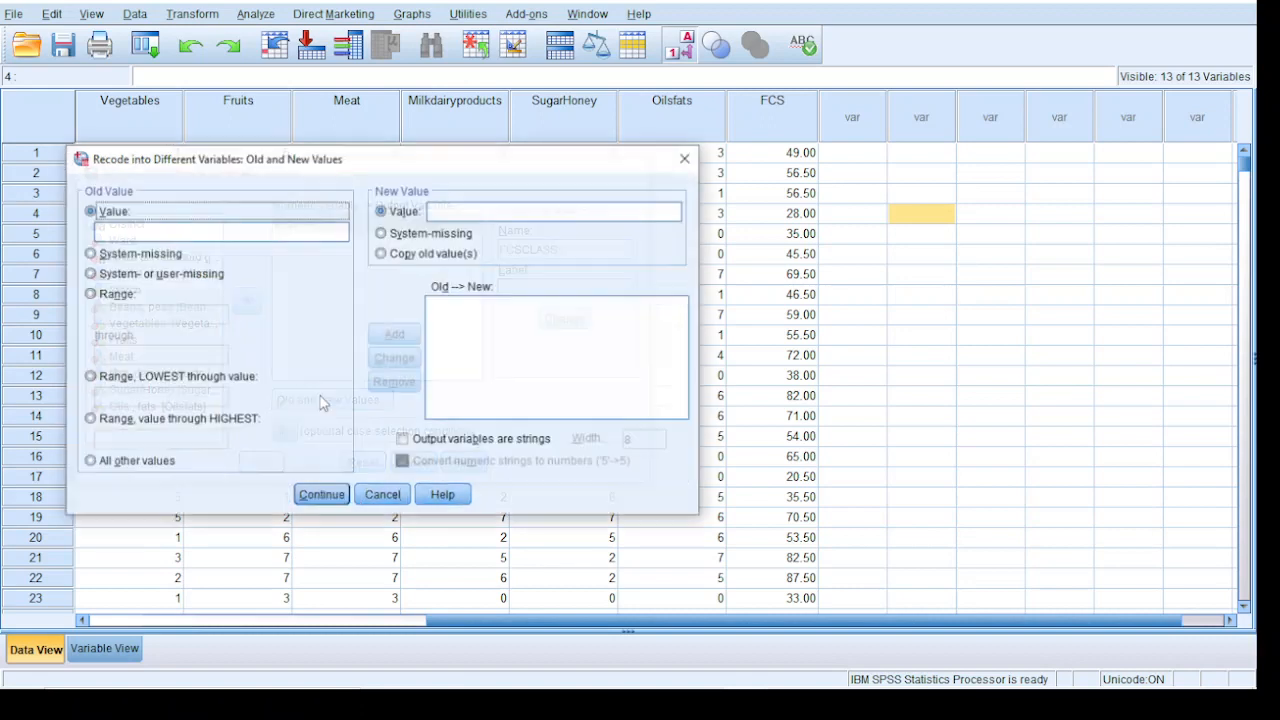
{"action": "left_click", "coordinate": [89, 376]}
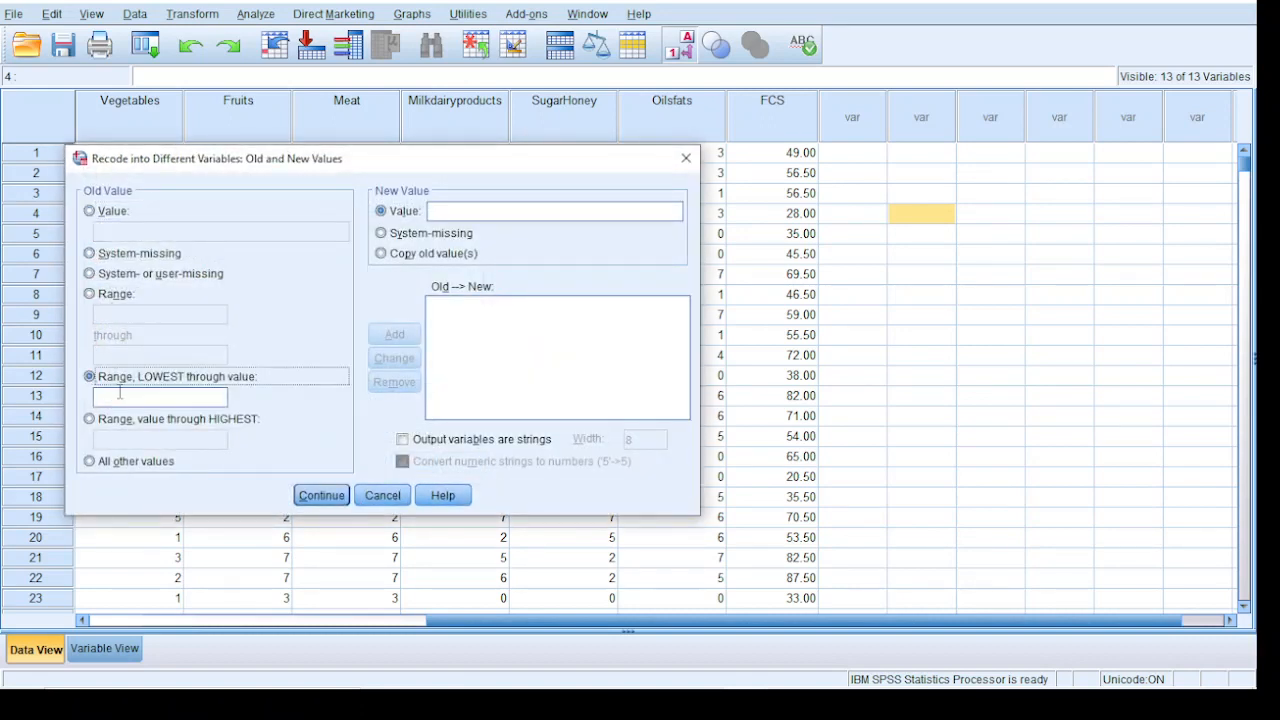
{"action": "left_click", "coordinate": [120, 393]}
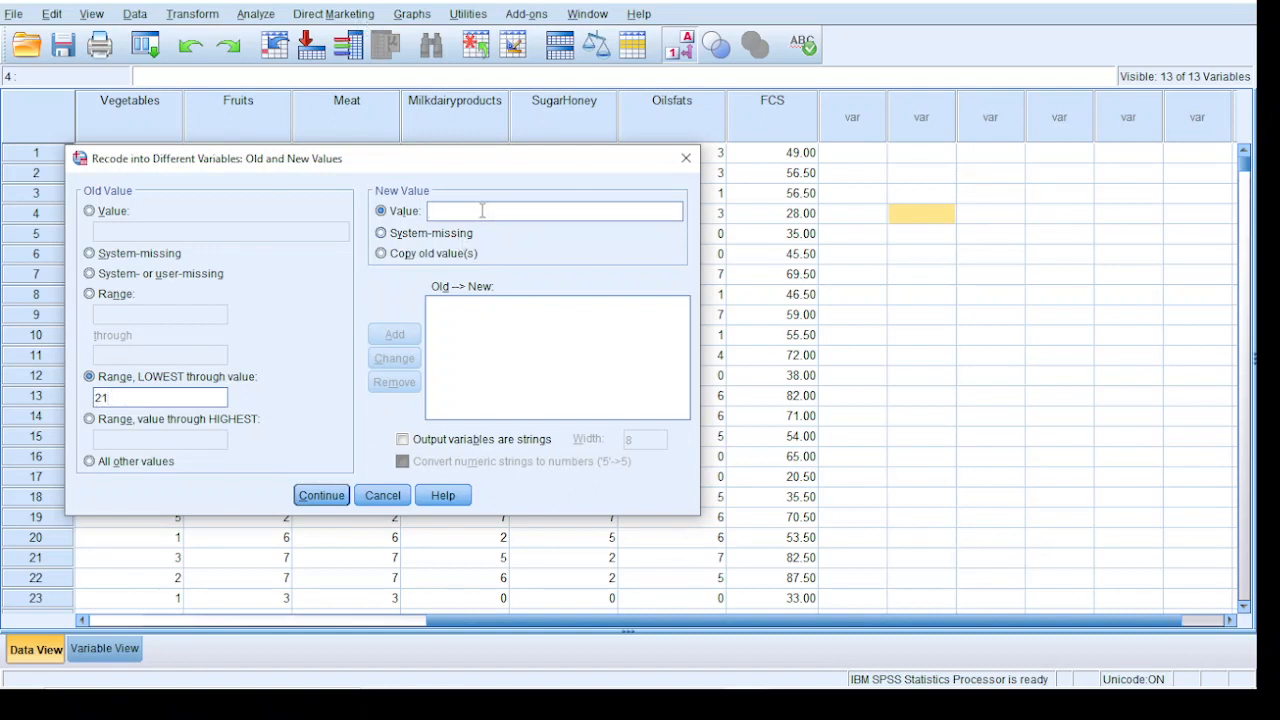
{"action": "left_click", "coordinate": [410, 440]}
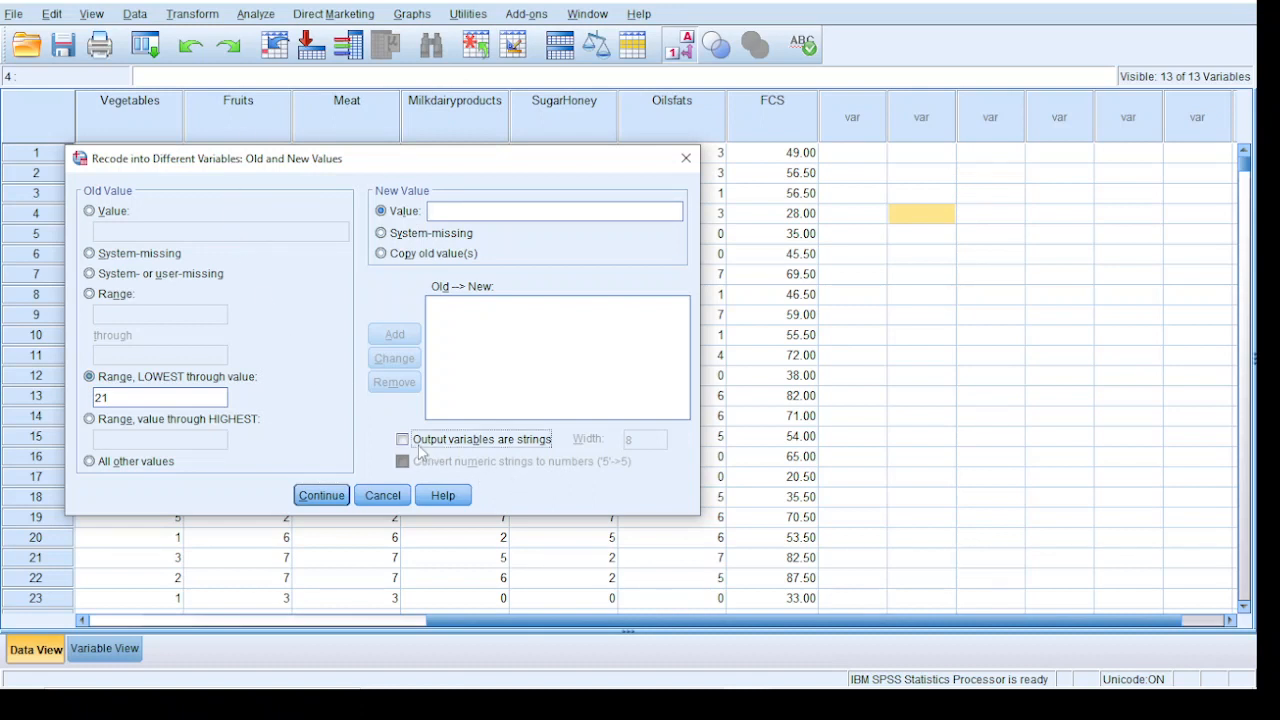
{"action": "double_click", "coordinate": [650, 443]}
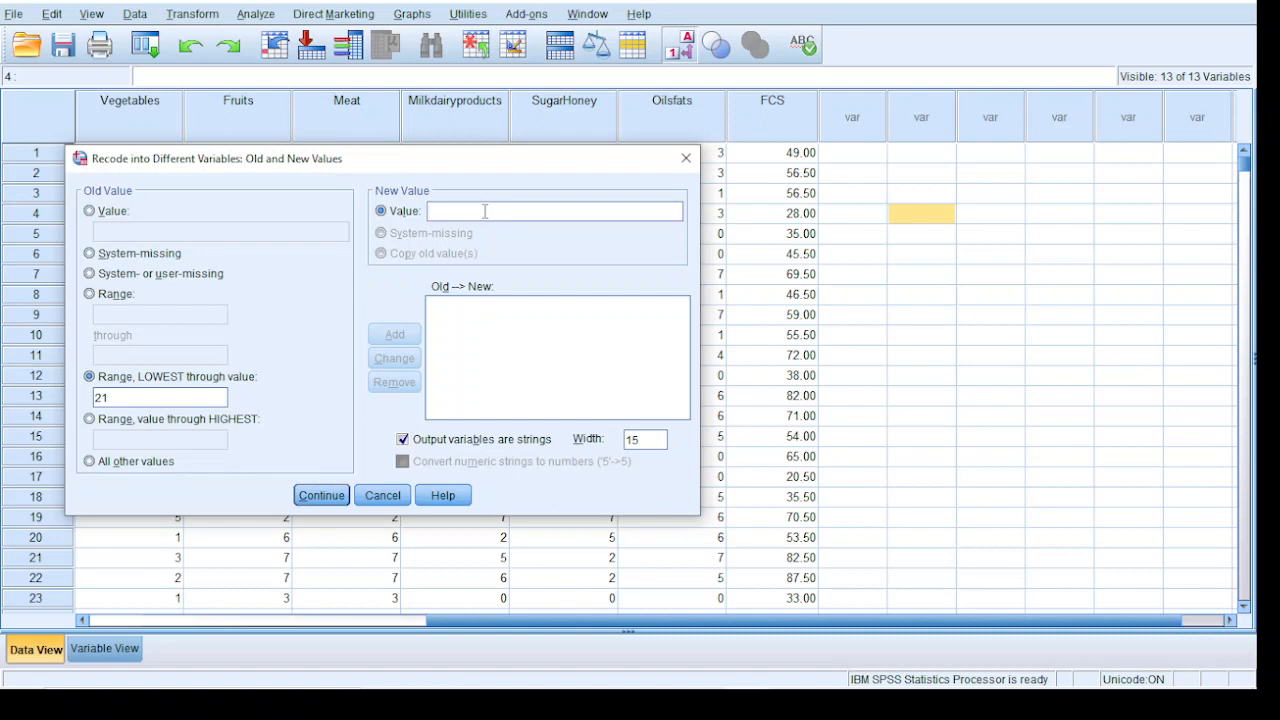
{"action": "type", "text": "Poor"}
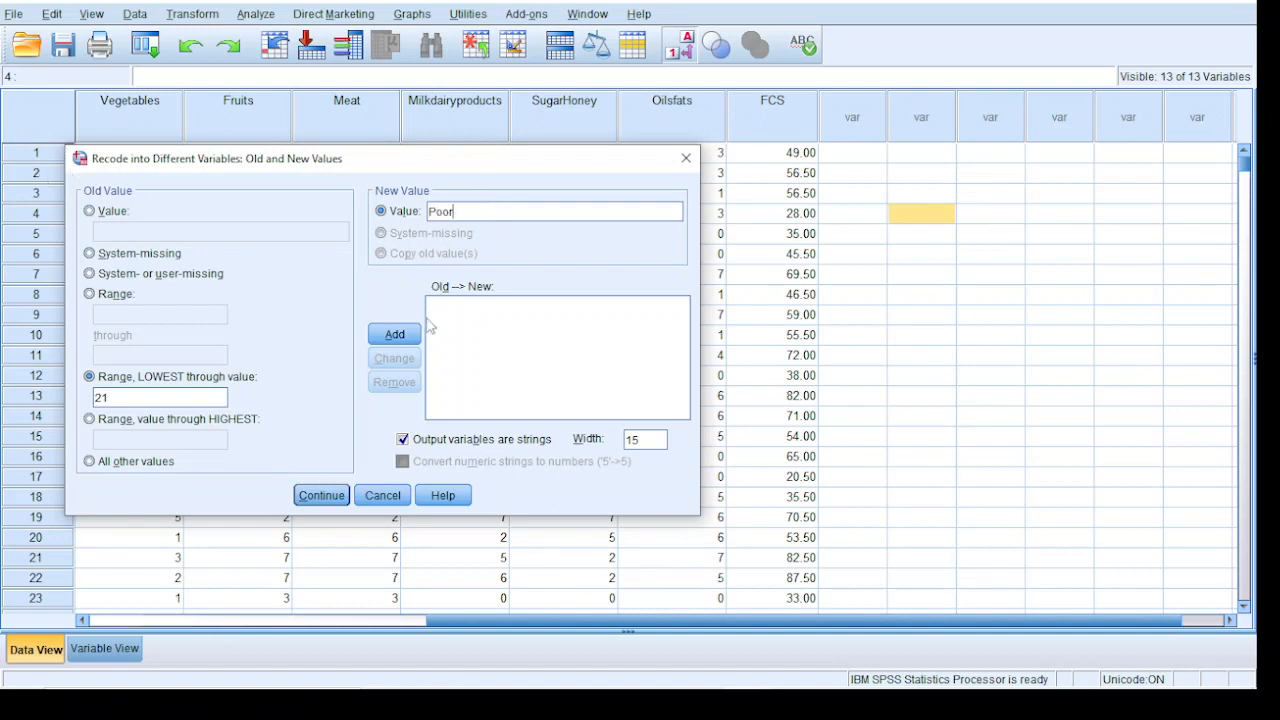
{"action": "left_click", "coordinate": [400, 334]}
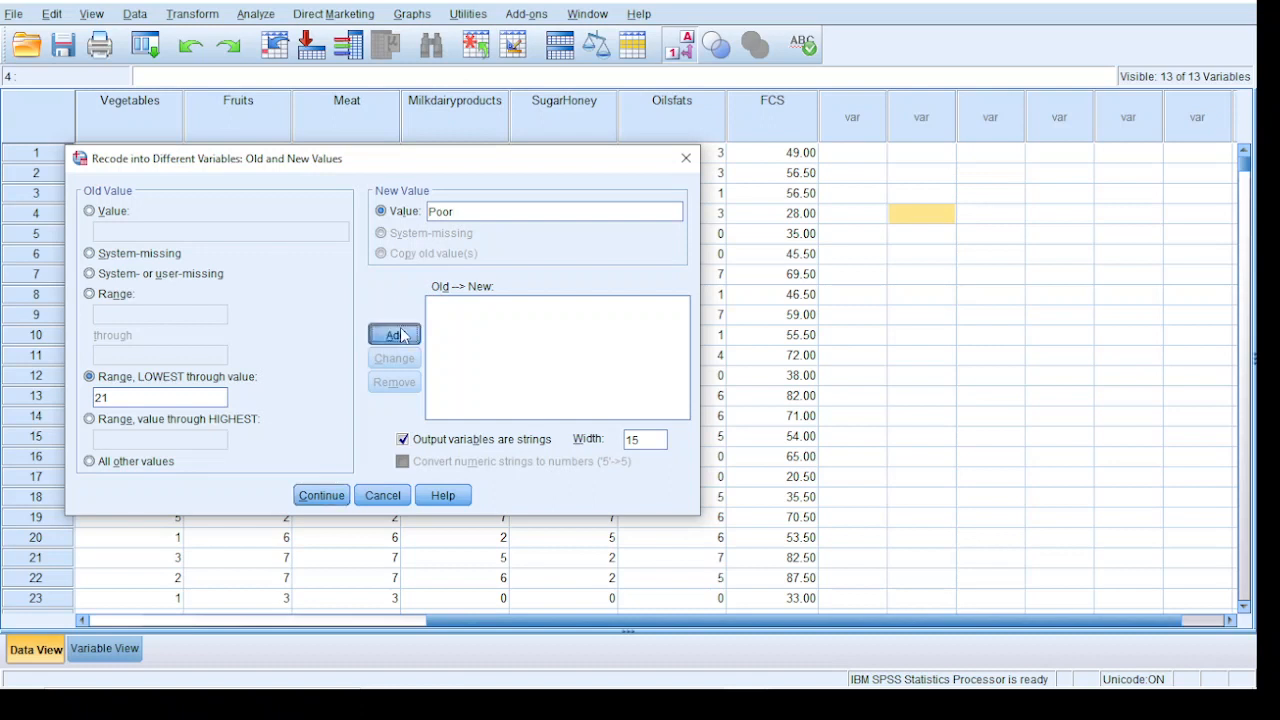
Add the recode rule mapping the range 21.5 through 35 to borderline
{"action": "left_click", "coordinate": [100, 294]}
{"action": "left_click", "coordinate": [124, 313]}
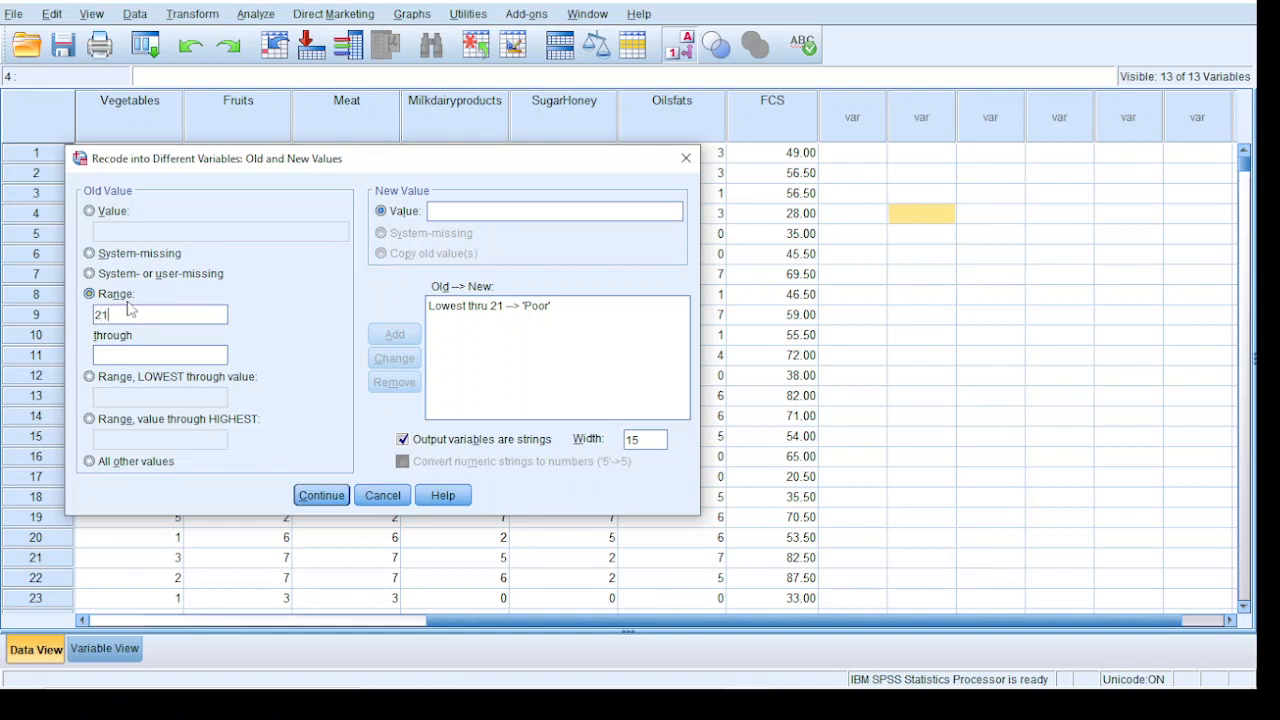
{"action": "type", "text": "21.56"}
{"action": "left_click", "coordinate": [461, 216]}
{"action": "type", "text": "borderline"}
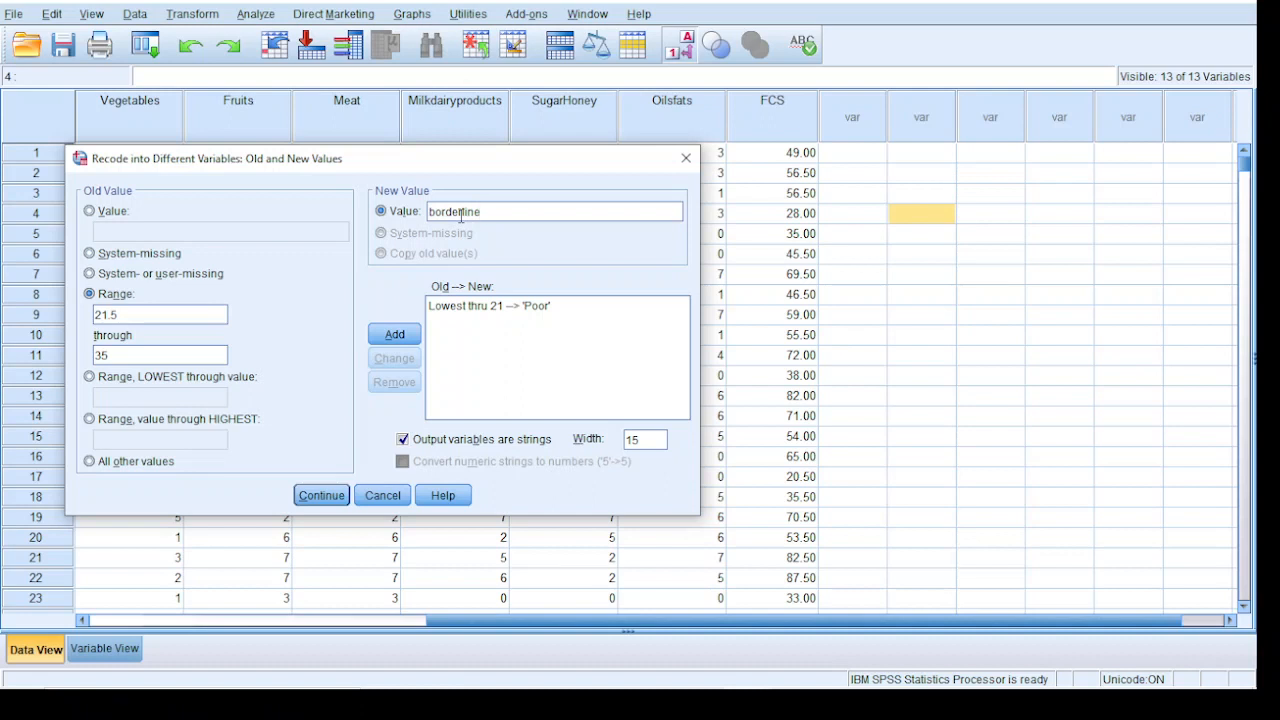
{"action": "left_click", "coordinate": [414, 338]}
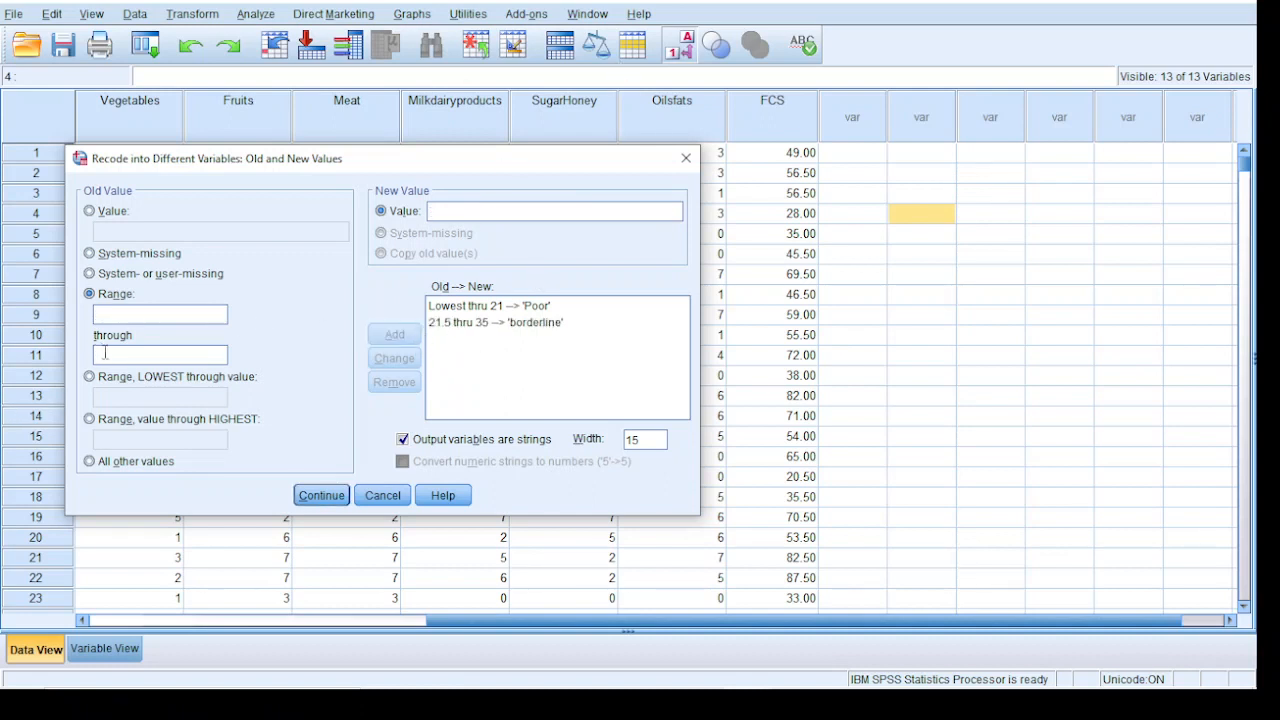
Add the recode rule mapping 35.5 through highest to Acceptable, with a capital A
{"action": "left_click", "coordinate": [100, 420]}
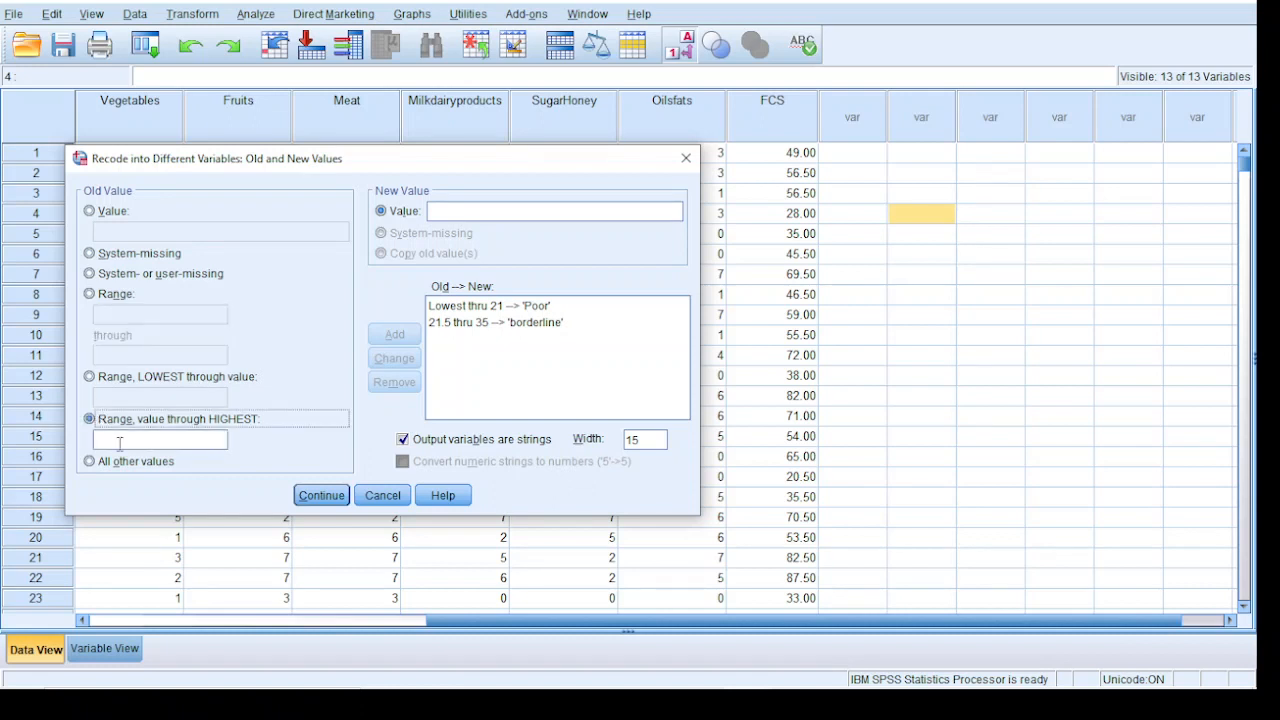
{"action": "left_click", "coordinate": [127, 441]}
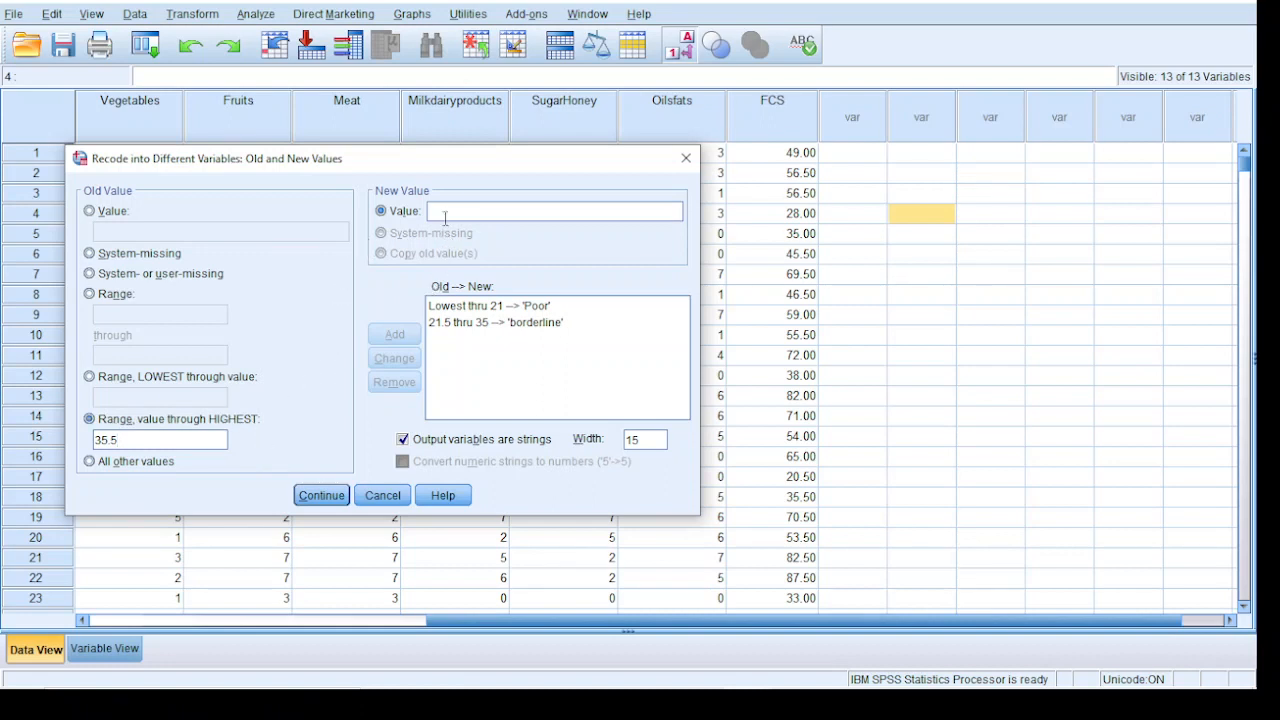
{"action": "type", "text": "ad"}
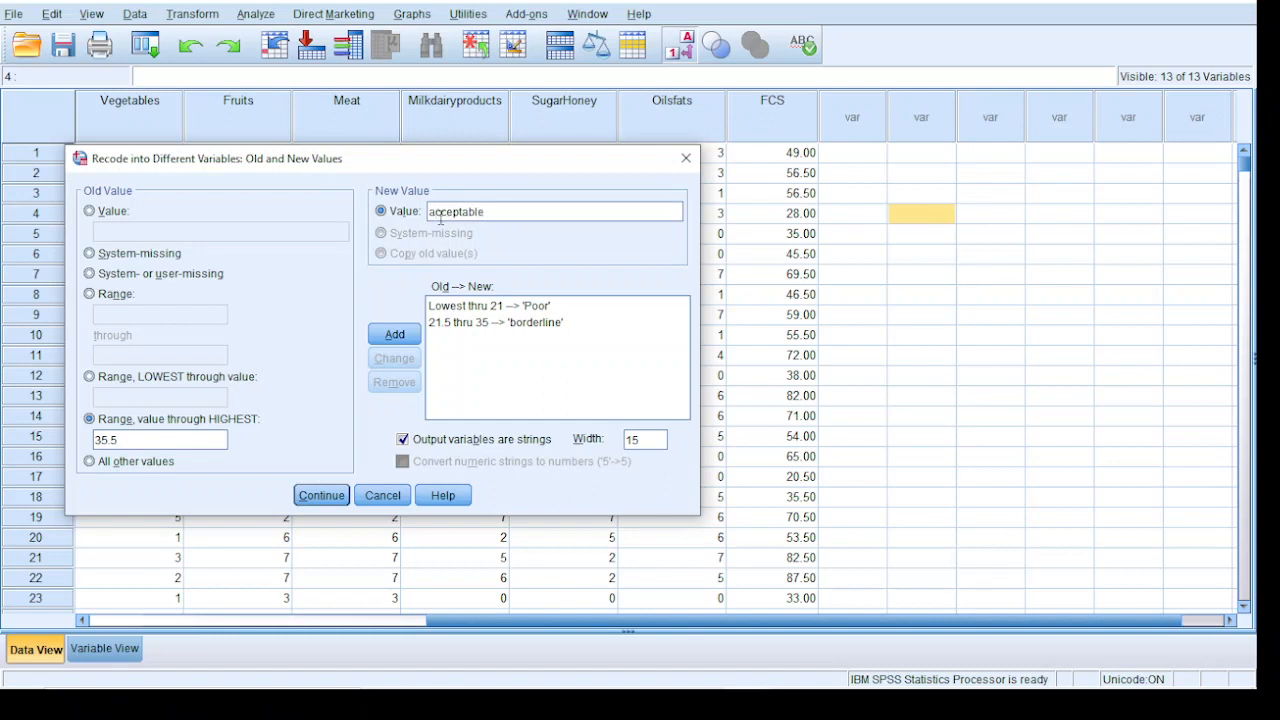
{"action": "left_click", "coordinate": [440, 212]}
{"action": "key", "text": "BackSpace"}
{"action": "type", "text": "A"}
{"action": "left_click", "coordinate": [390, 334]}
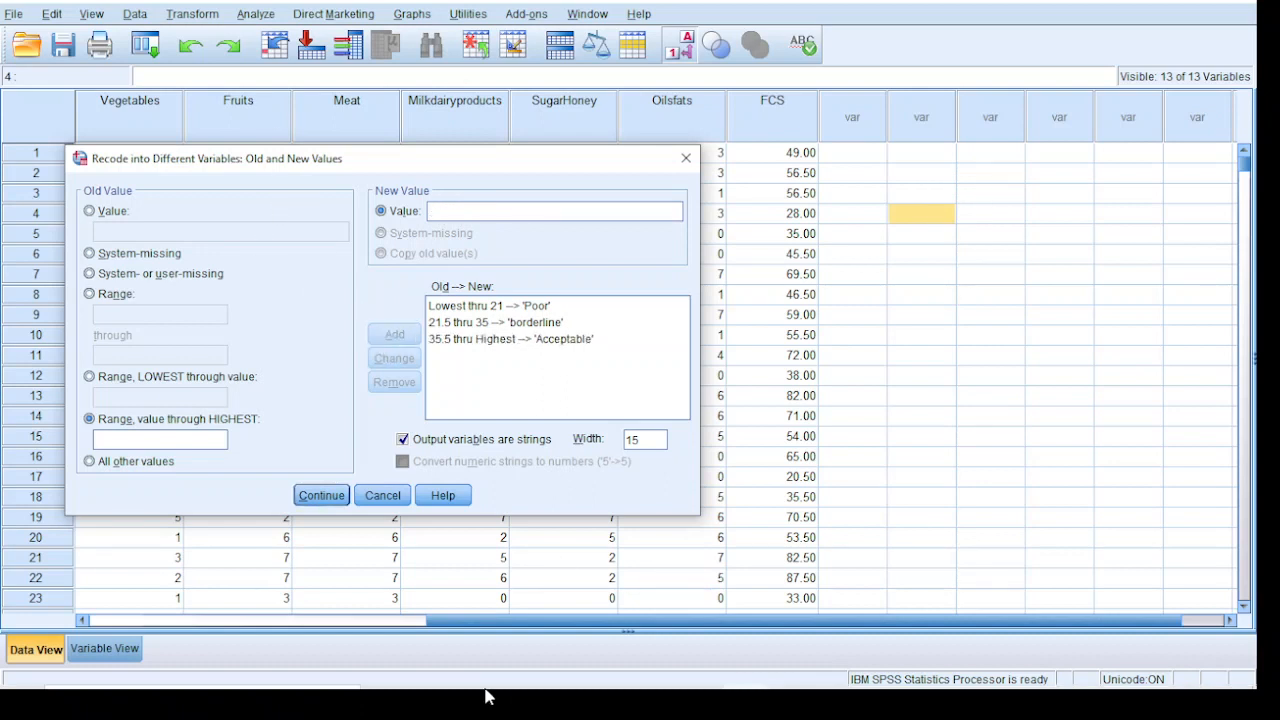
Accept the recode rules, assign FCSCLASS as the output variable for FCS and run the recode
{"action": "left_click", "coordinate": [320, 499]}
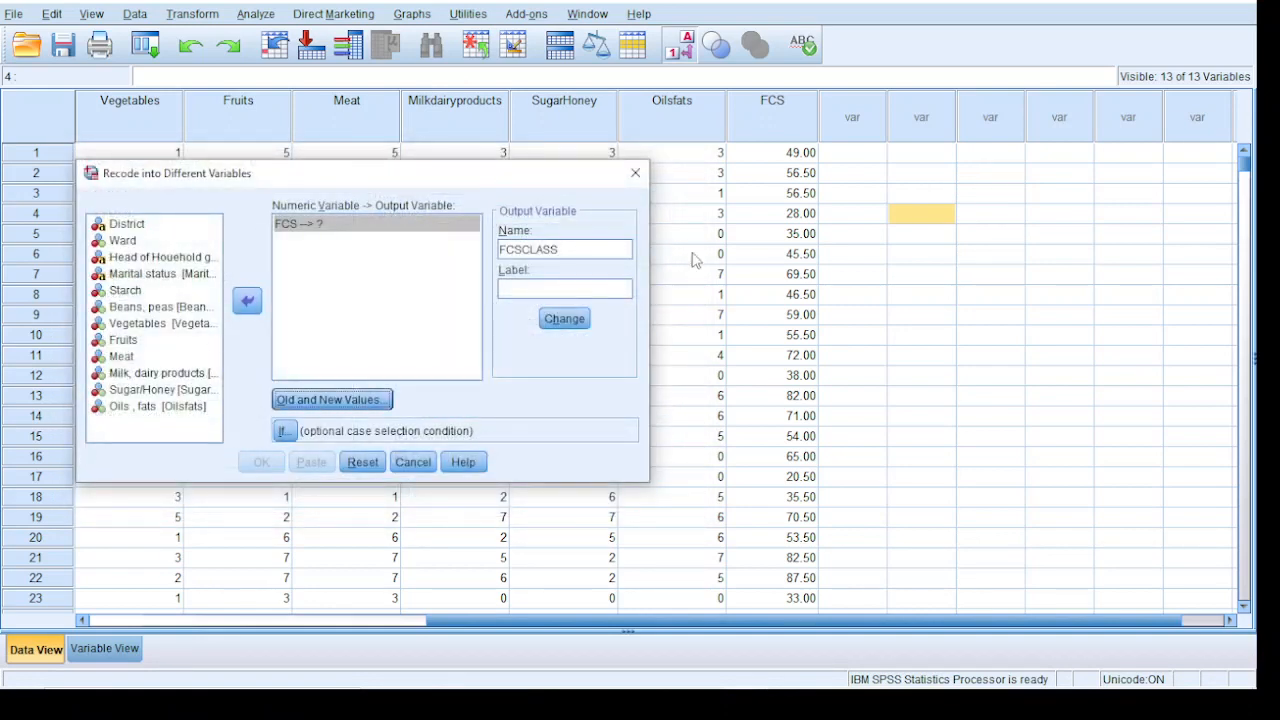
{"action": "left_click", "coordinate": [564, 318]}
{"action": "left_click", "coordinate": [262, 462]}
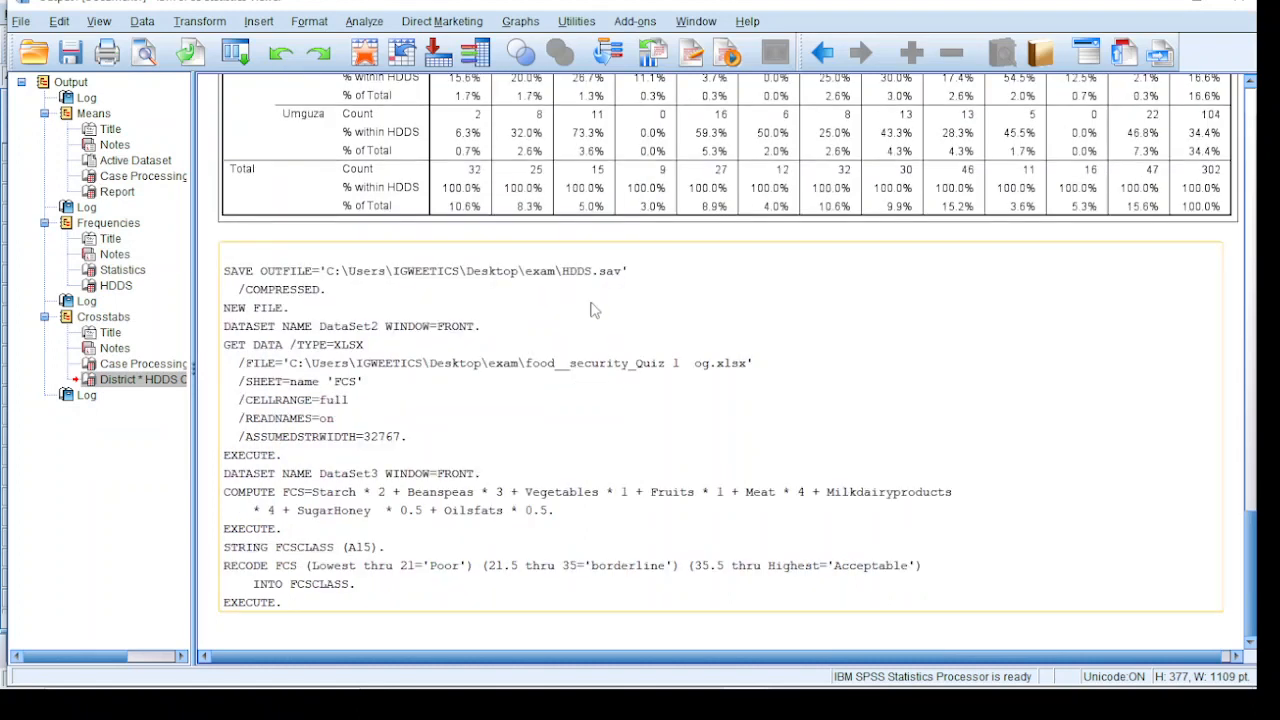
Minimize the output window and inspect the FCSCLASS categories against the FCS scores in the data view
{"action": "left_click", "coordinate": [1155, 3]}
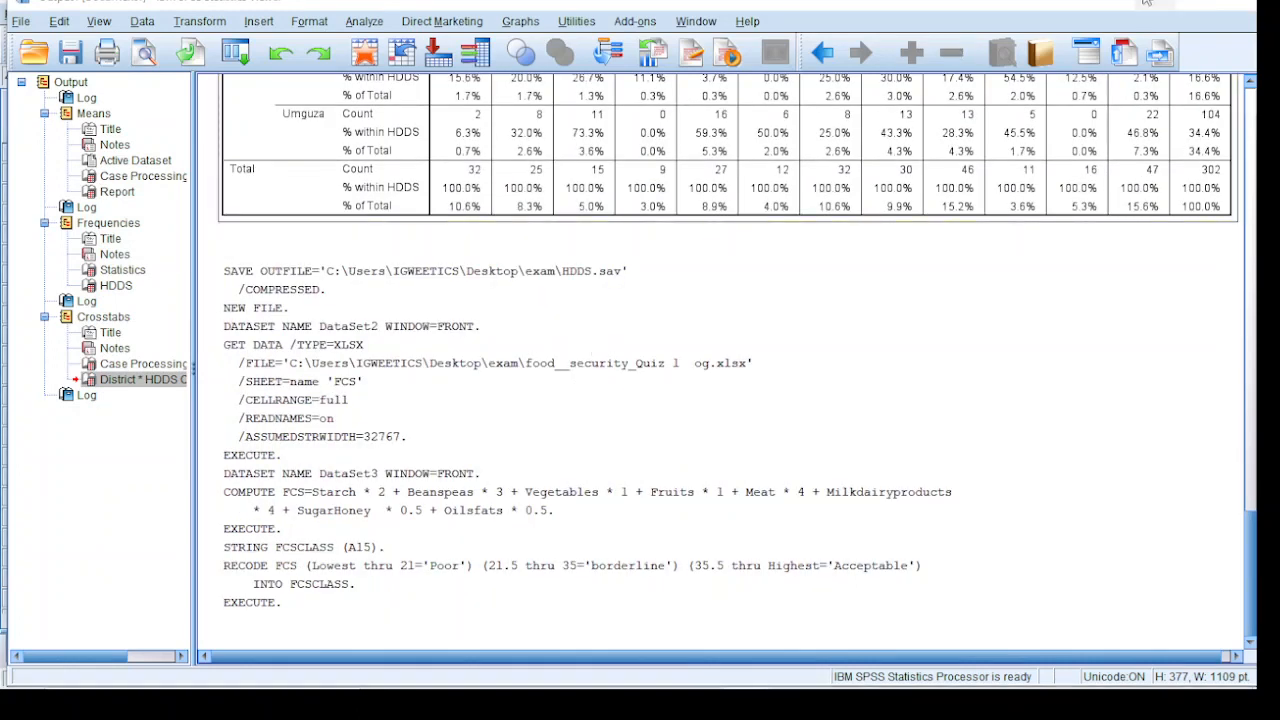
{"action": "scroll", "coordinate": [905, 186], "scroll_direction": "down", "scroll_amount": 6}
{"action": "scroll", "coordinate": [905, 186], "scroll_direction": "down", "scroll_amount": 6}
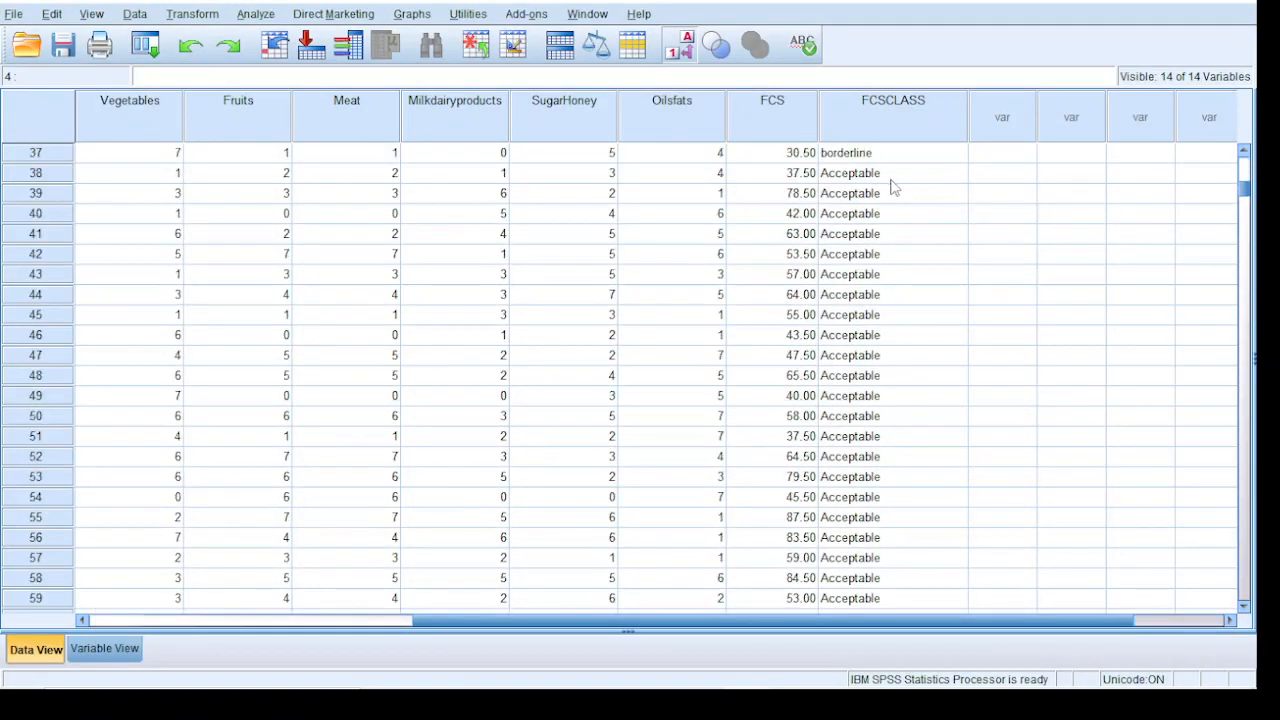
{"action": "scroll", "coordinate": [900, 190], "scroll_direction": "up", "scroll_amount": 12}
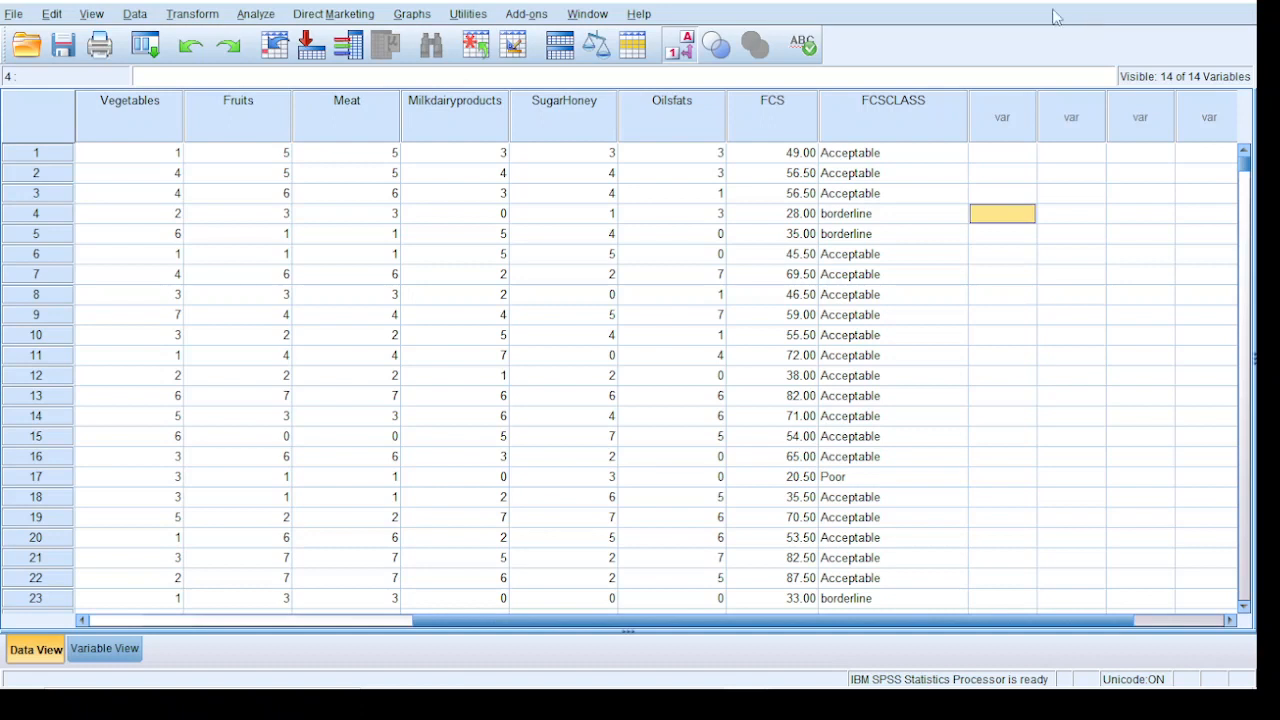
Set up a Compare Means analysis with FCS as the dependent variable and District as the independent variable
{"action": "left_click", "coordinate": [264, 16]}
{"action": "mouse_move", "coordinate": [296, 88]}
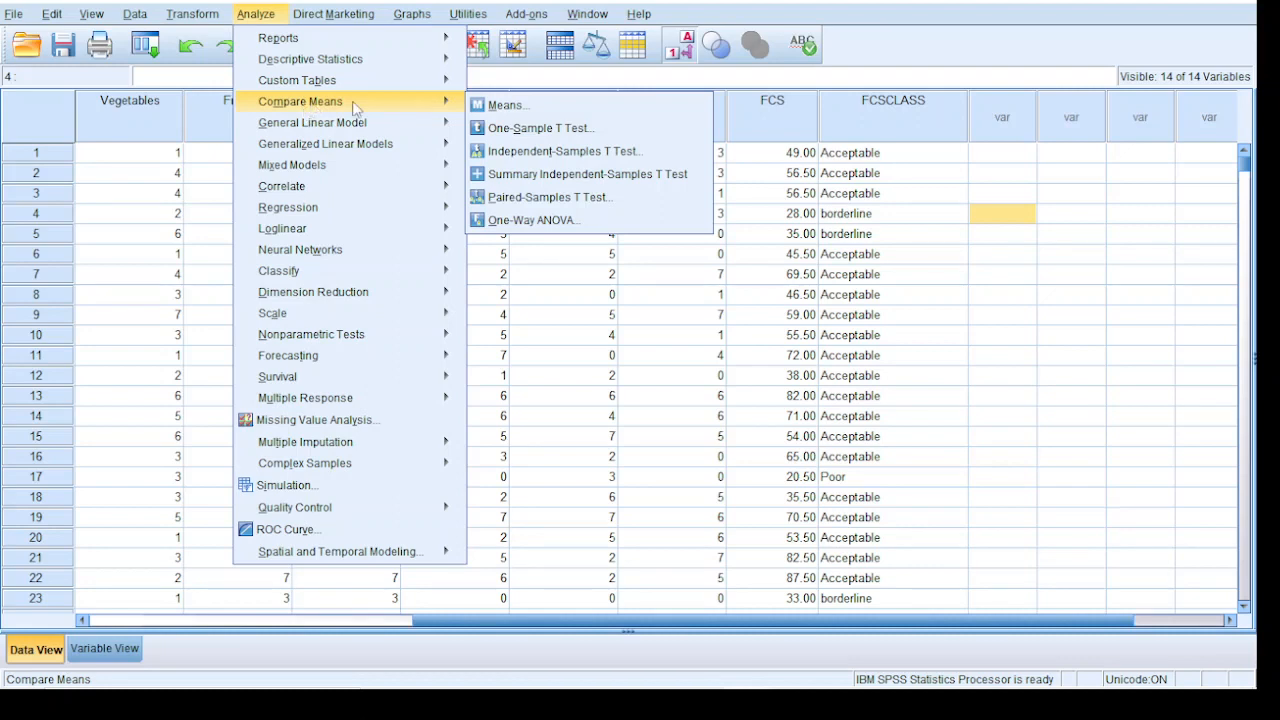
{"action": "left_click", "coordinate": [480, 106]}
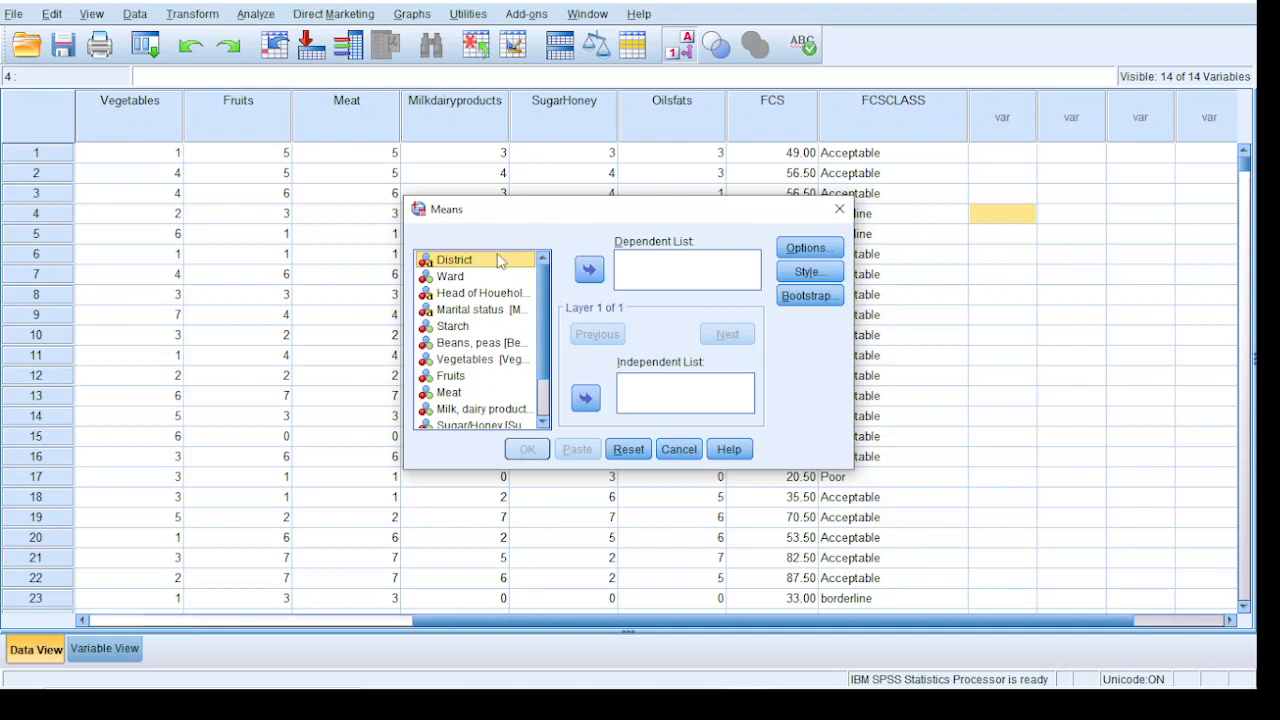
{"action": "left_click", "coordinate": [585, 398]}
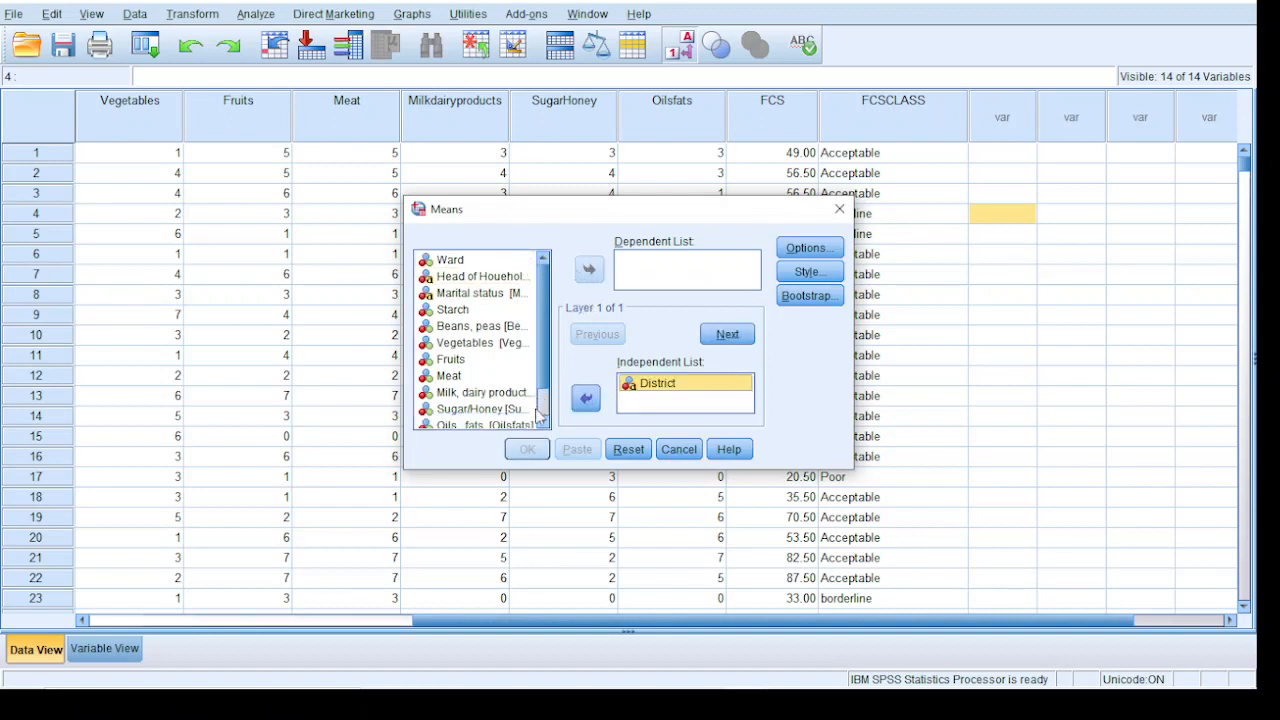
{"action": "left_click", "coordinate": [545, 424]}
{"action": "left_click", "coordinate": [545, 424]}
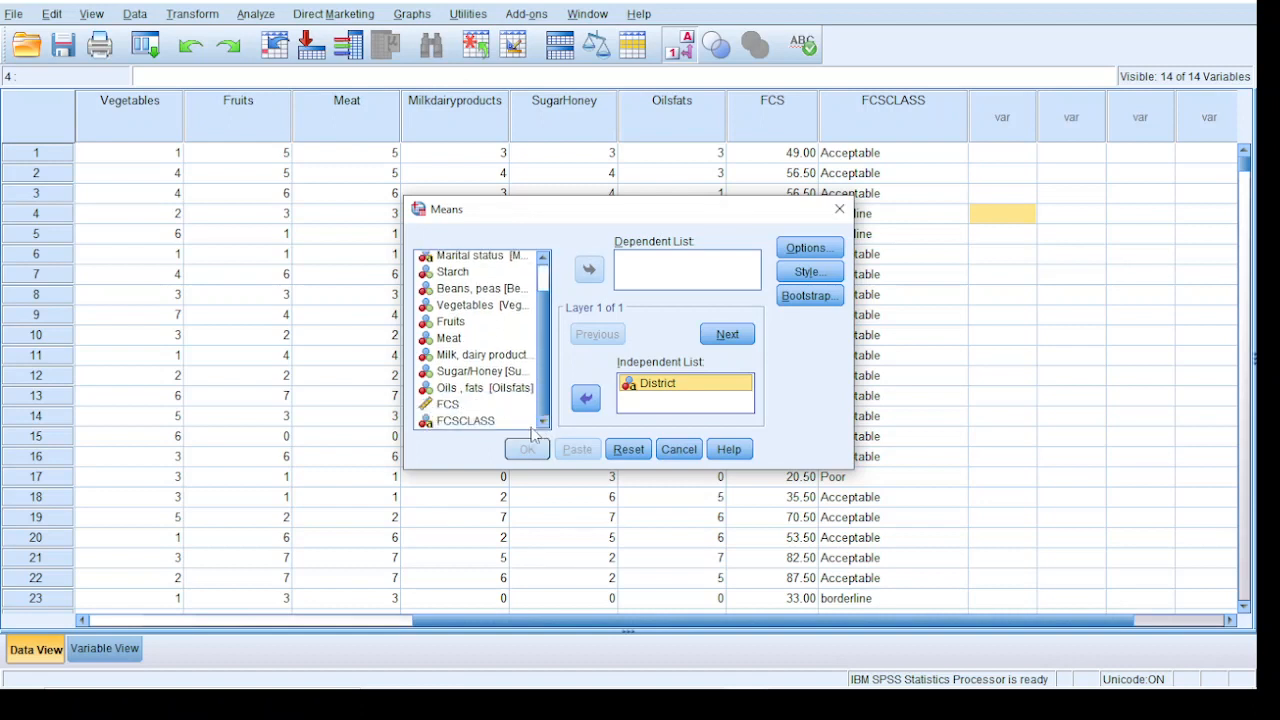
{"action": "left_click", "coordinate": [459, 410]}
{"action": "left_click", "coordinate": [589, 269]}
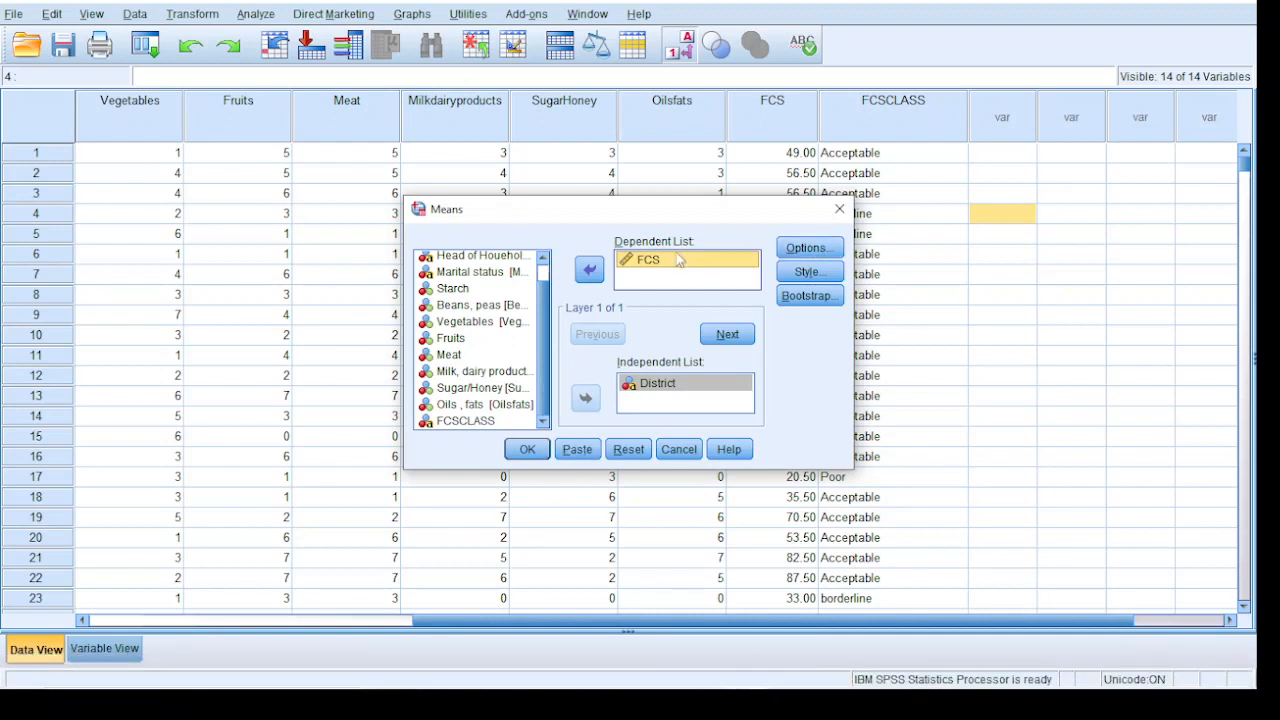
{"action": "scroll", "coordinate": [539, 352], "scroll_direction": "up", "scroll_amount": 1}
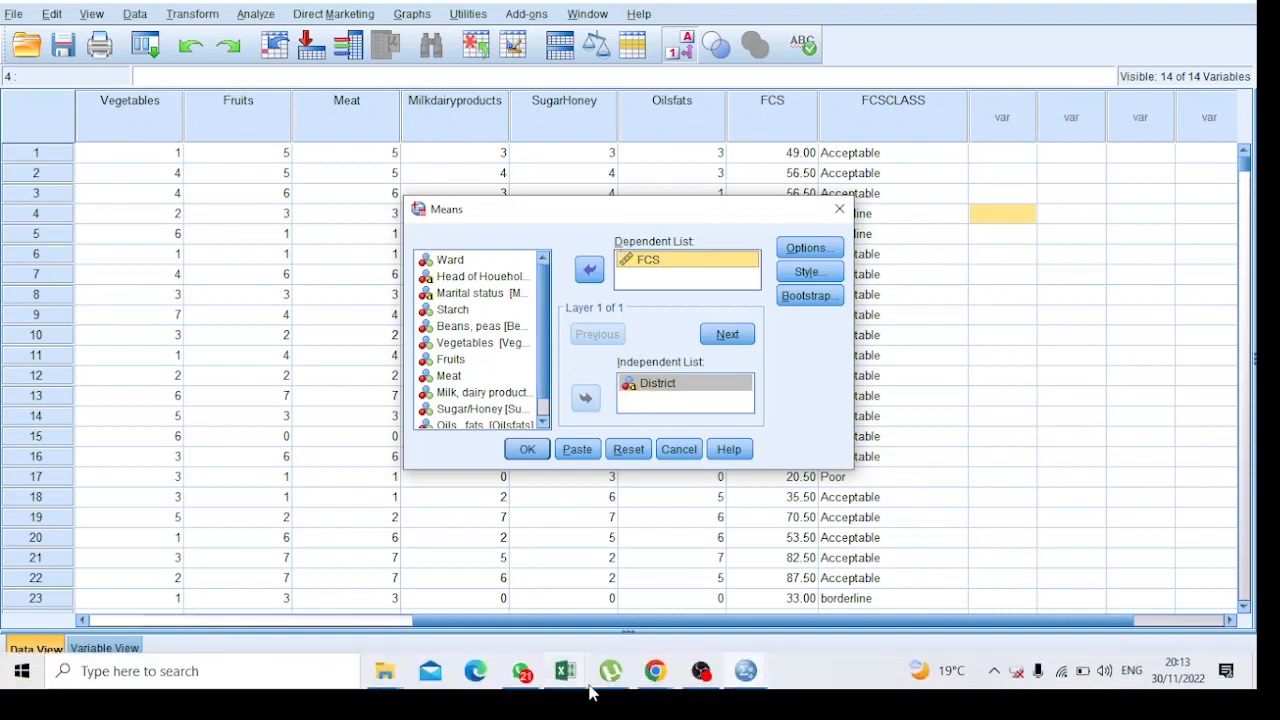
Switch to the Google Meet call in Chrome to check the participants, then return to the Means dialog in SPSS
{"action": "left_click", "coordinate": [672, 678]}
{"action": "left_click", "coordinate": [616, 612]}
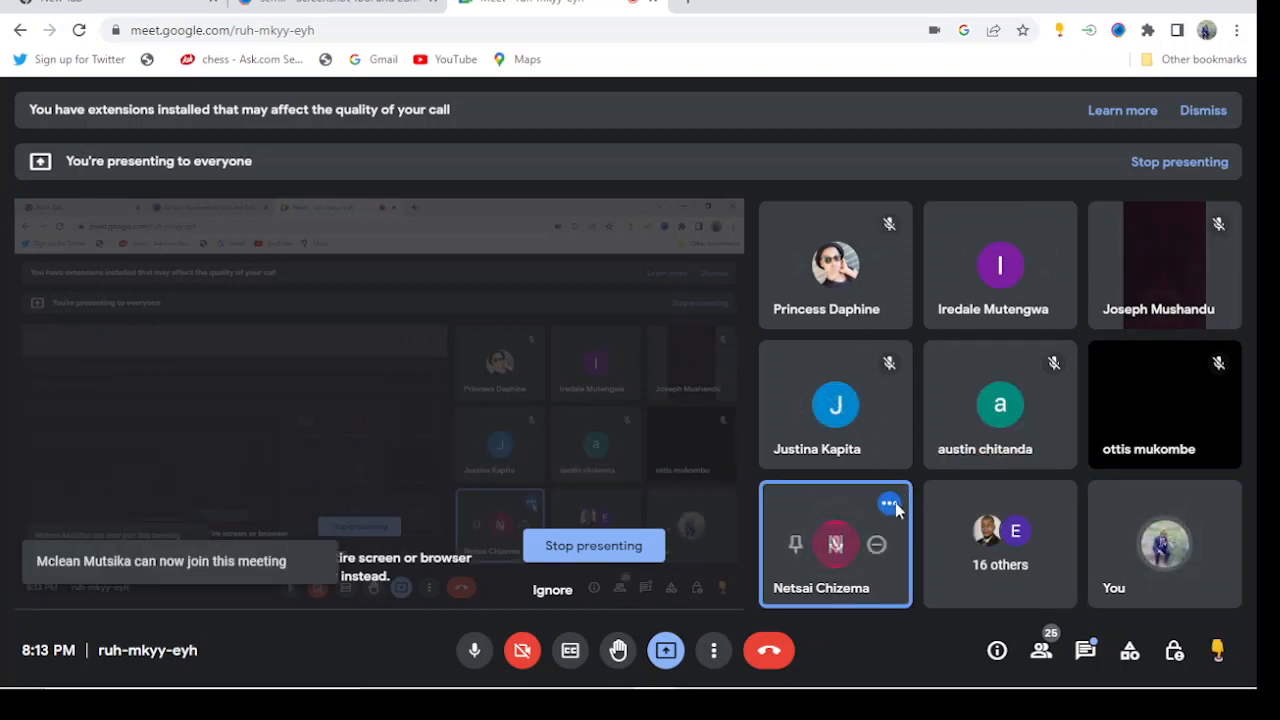
{"action": "mouse_move", "coordinate": [891, 505]}
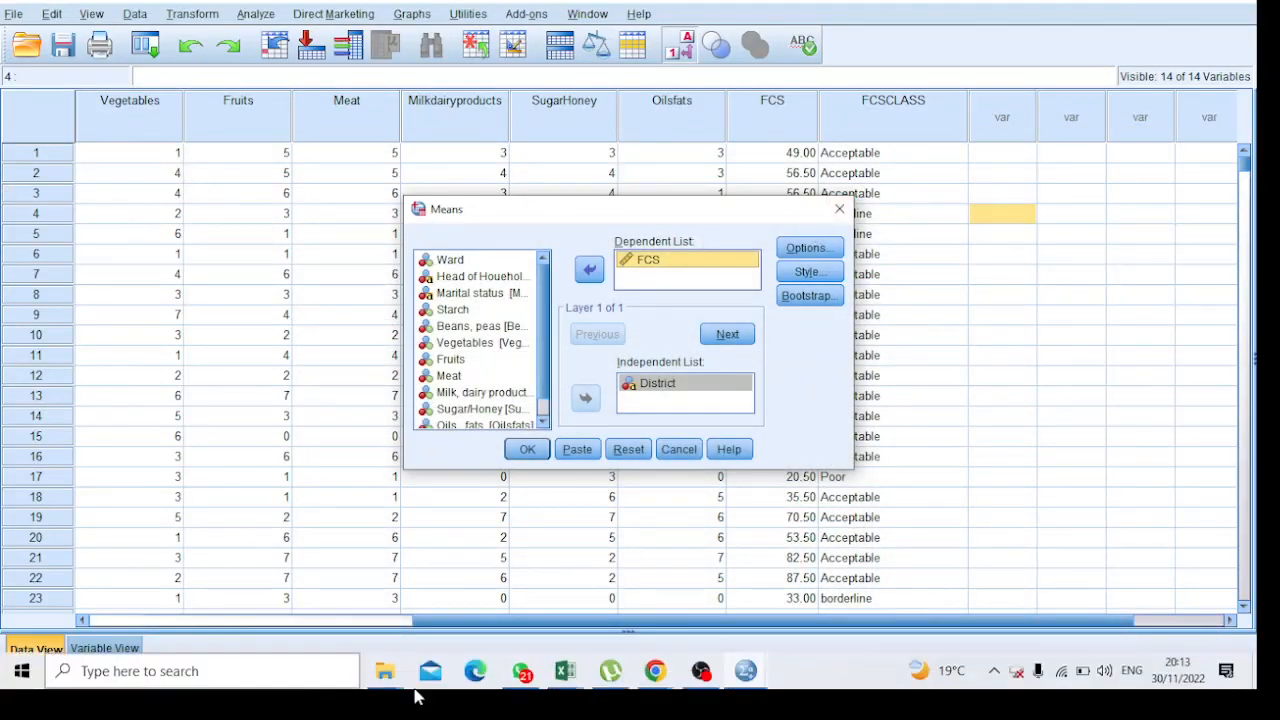
{"action": "left_click", "coordinate": [654, 671]}
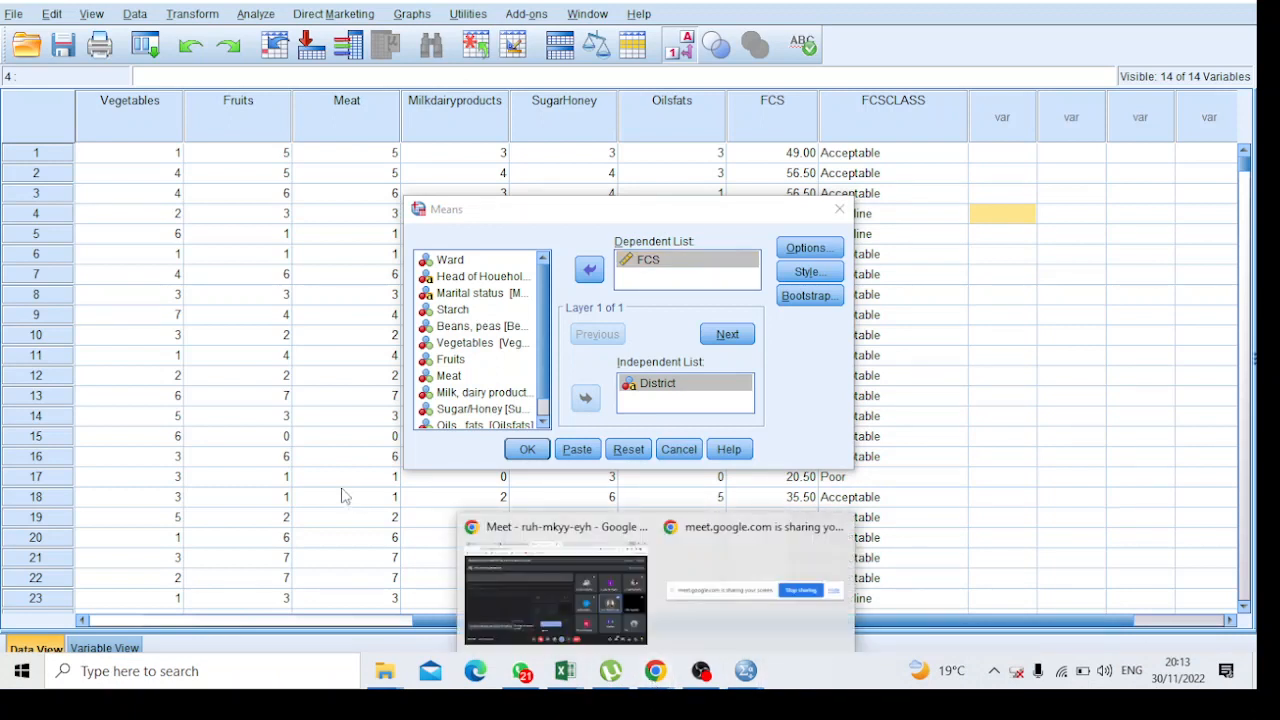
{"action": "left_click", "coordinate": [283, 398]}
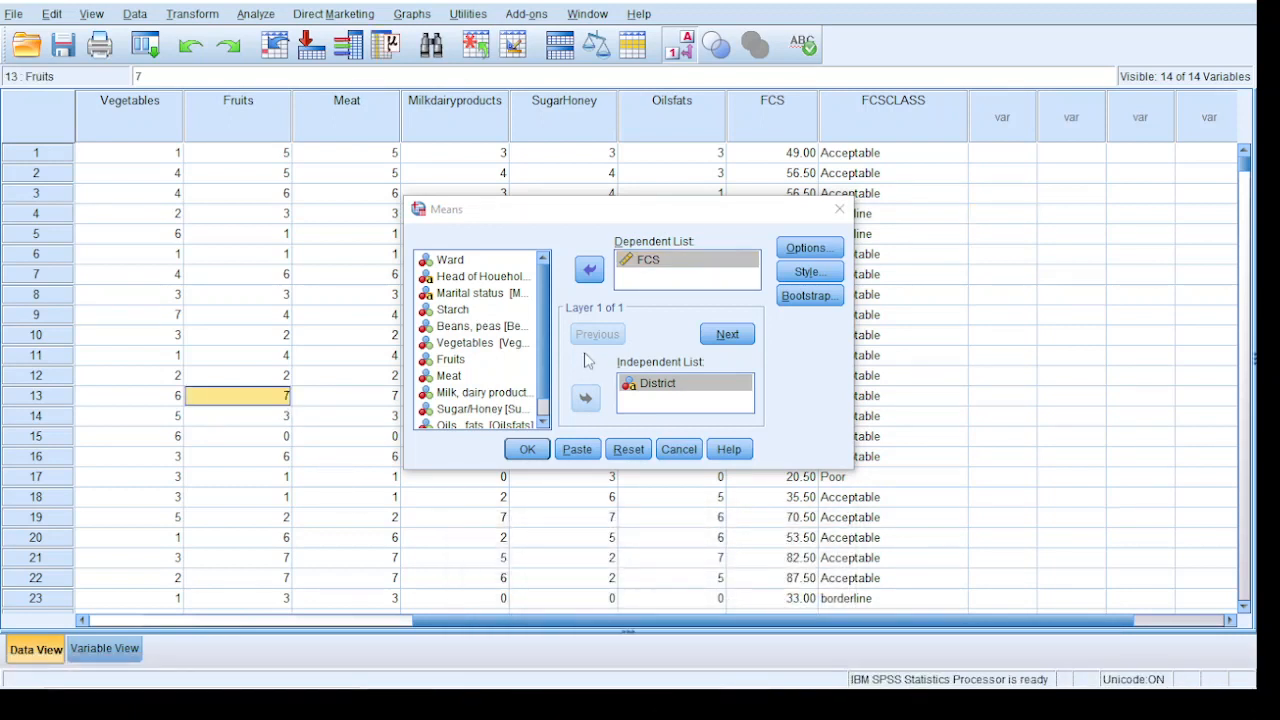
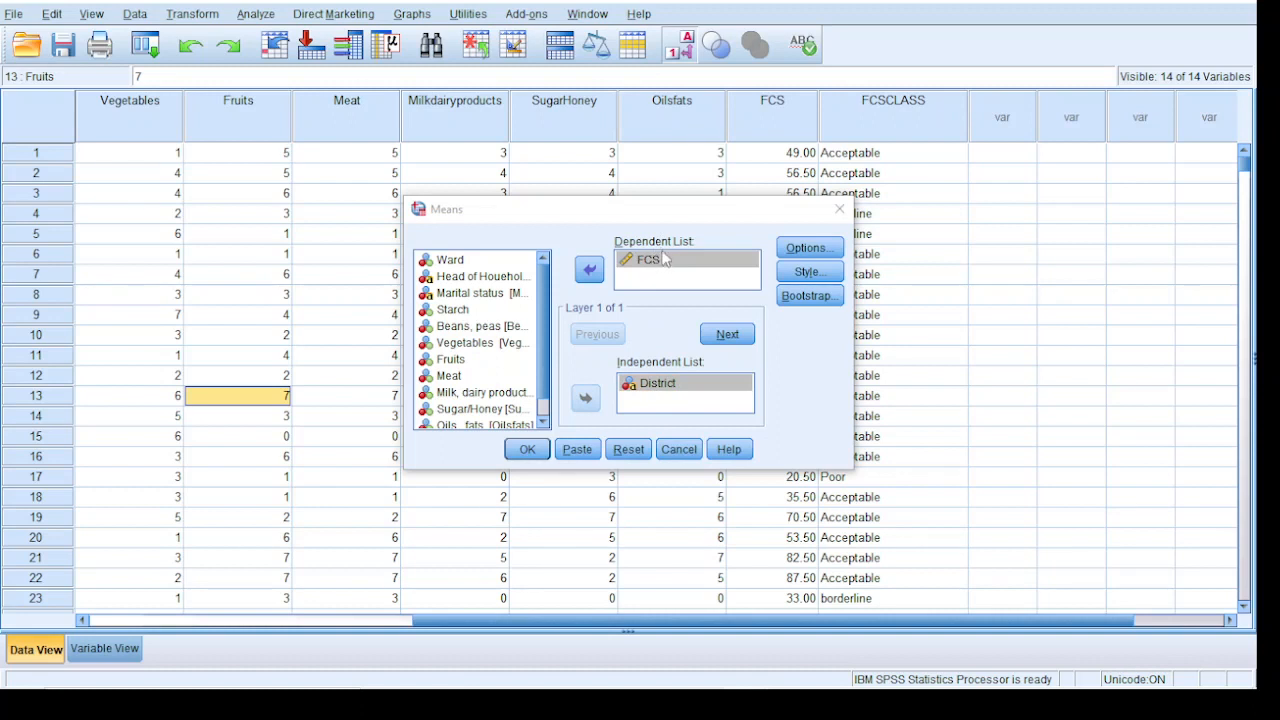
Remove Number of Cases and Standard Deviation from the cell statistics of the Means analysis, keeping only Mean
{"action": "left_click", "coordinate": [800, 250]}
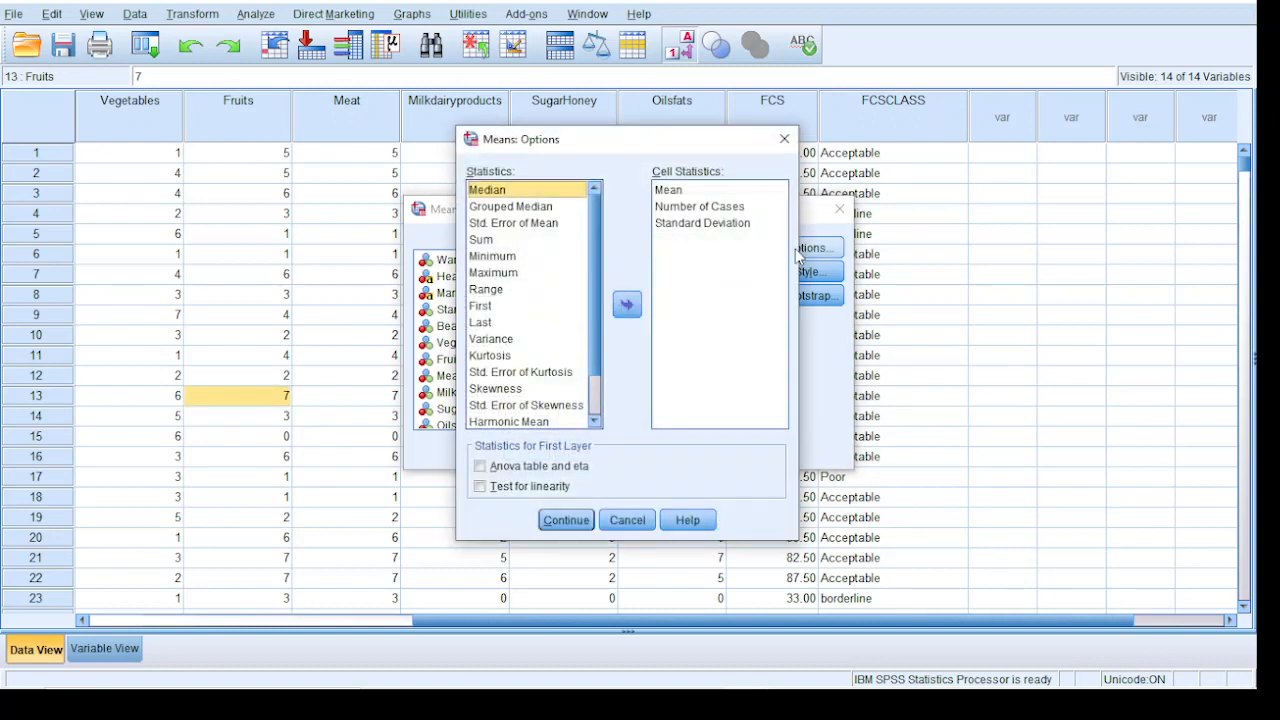
{"action": "left_click", "coordinate": [690, 206]}
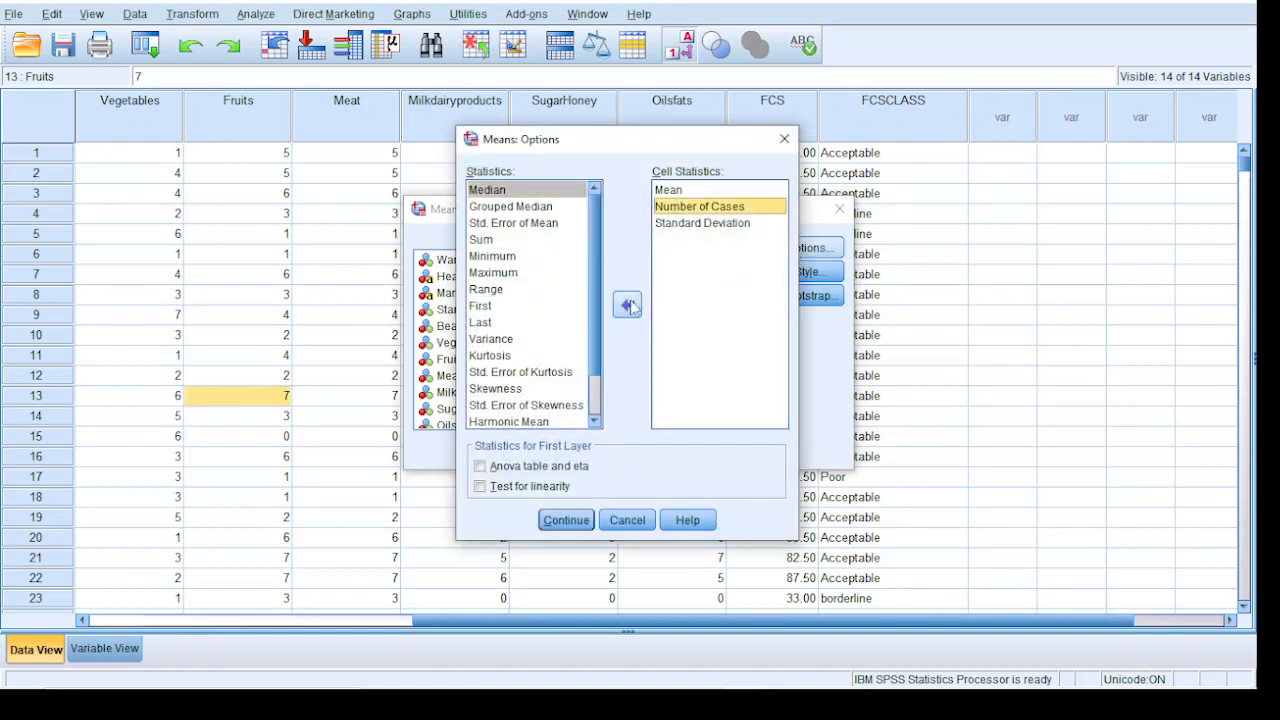
{"action": "left_click", "coordinate": [627, 304]}
{"action": "left_click", "coordinate": [678, 210]}
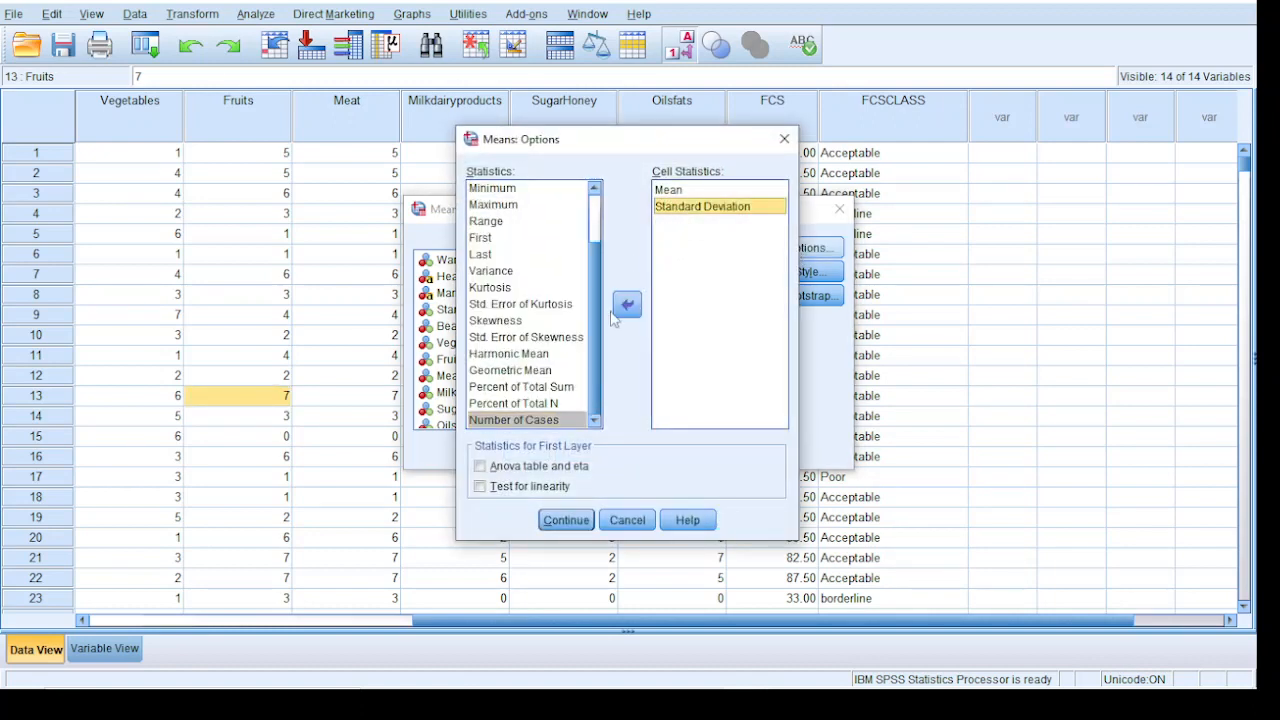
{"action": "left_click", "coordinate": [626, 305]}
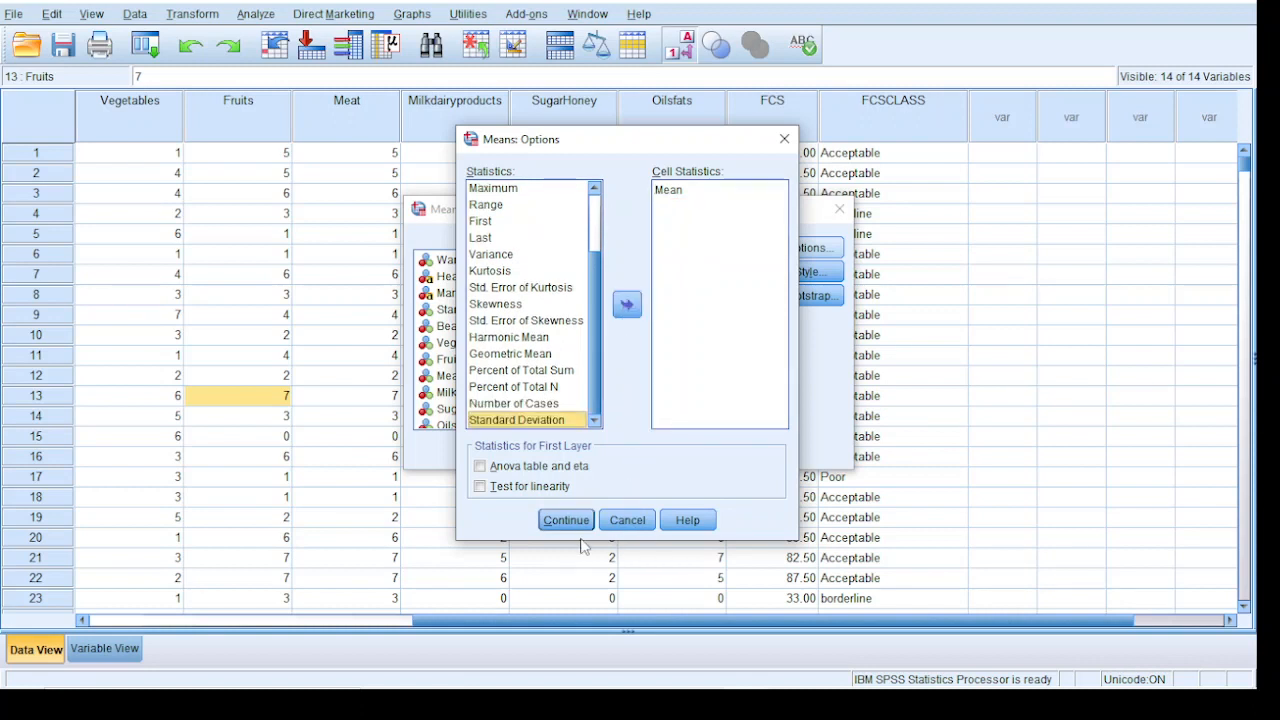
Switch to the Google Meet call in Chrome, open the removal prompt for the speaking participant, dismiss it and return to SPSS
{"action": "mouse_move", "coordinate": [614, 697]}
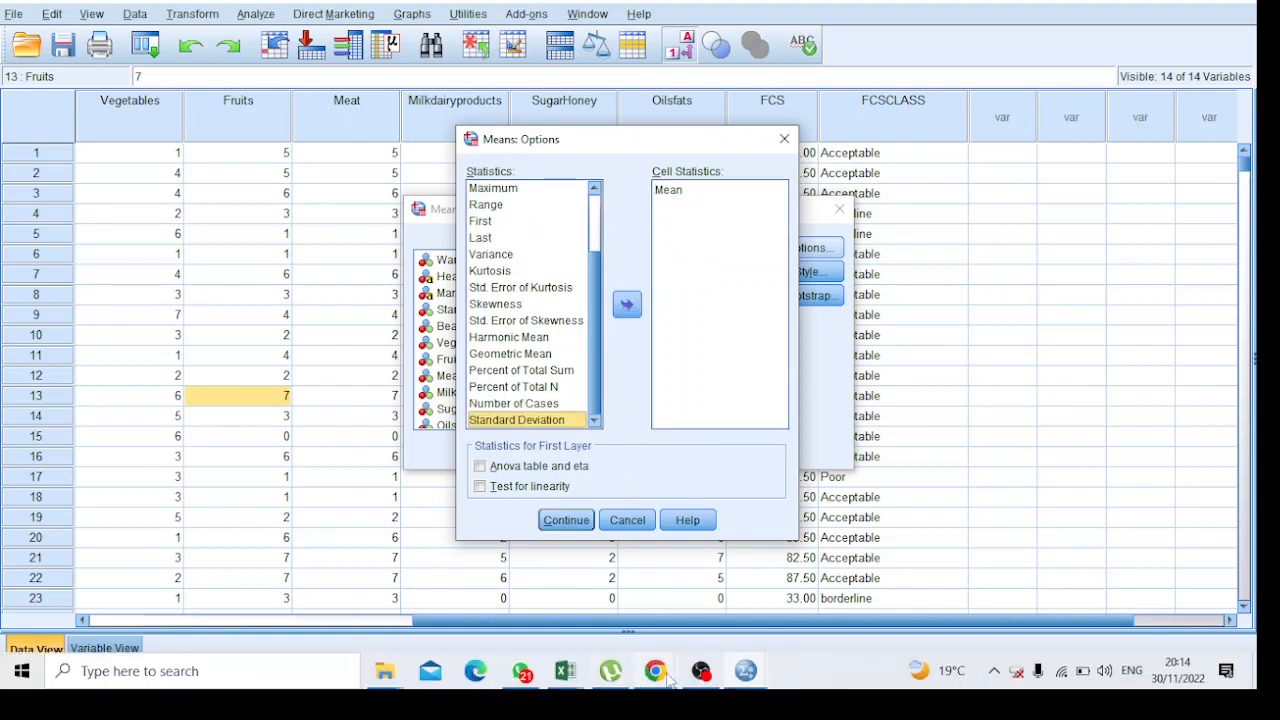
{"action": "mouse_move", "coordinate": [668, 680]}
{"action": "left_click", "coordinate": [618, 605]}
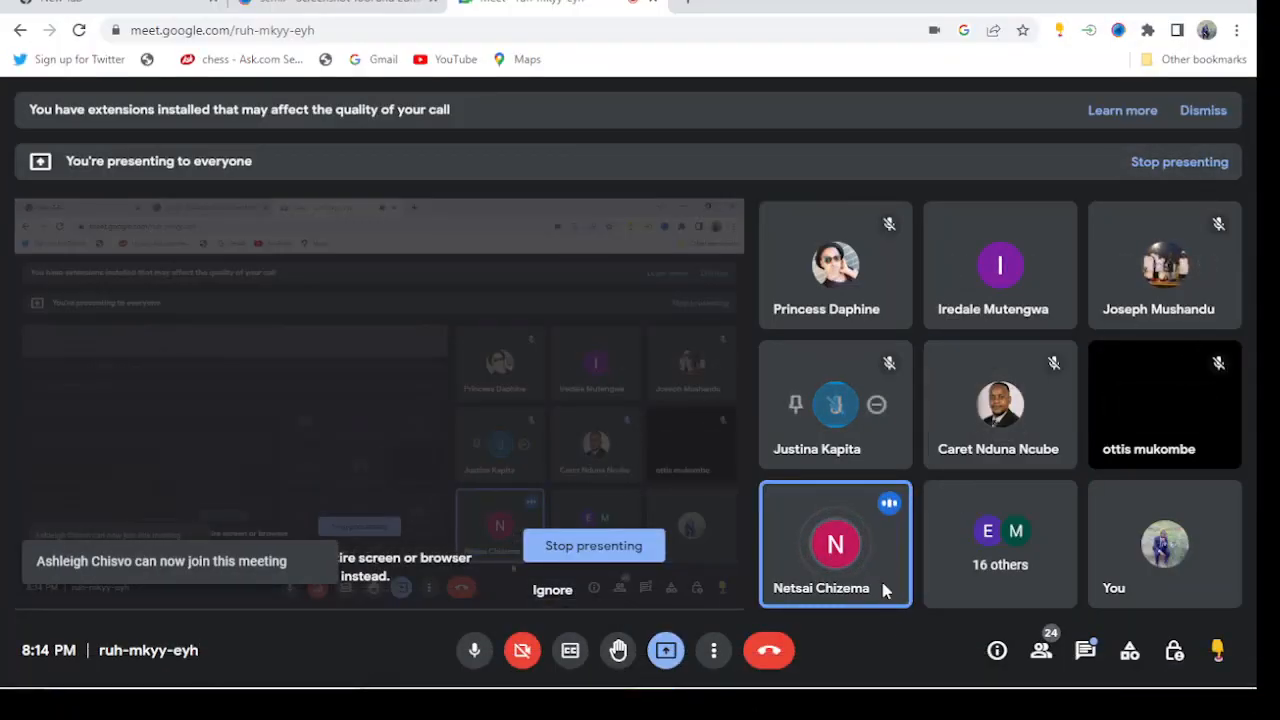
{"action": "mouse_move", "coordinate": [895, 511]}
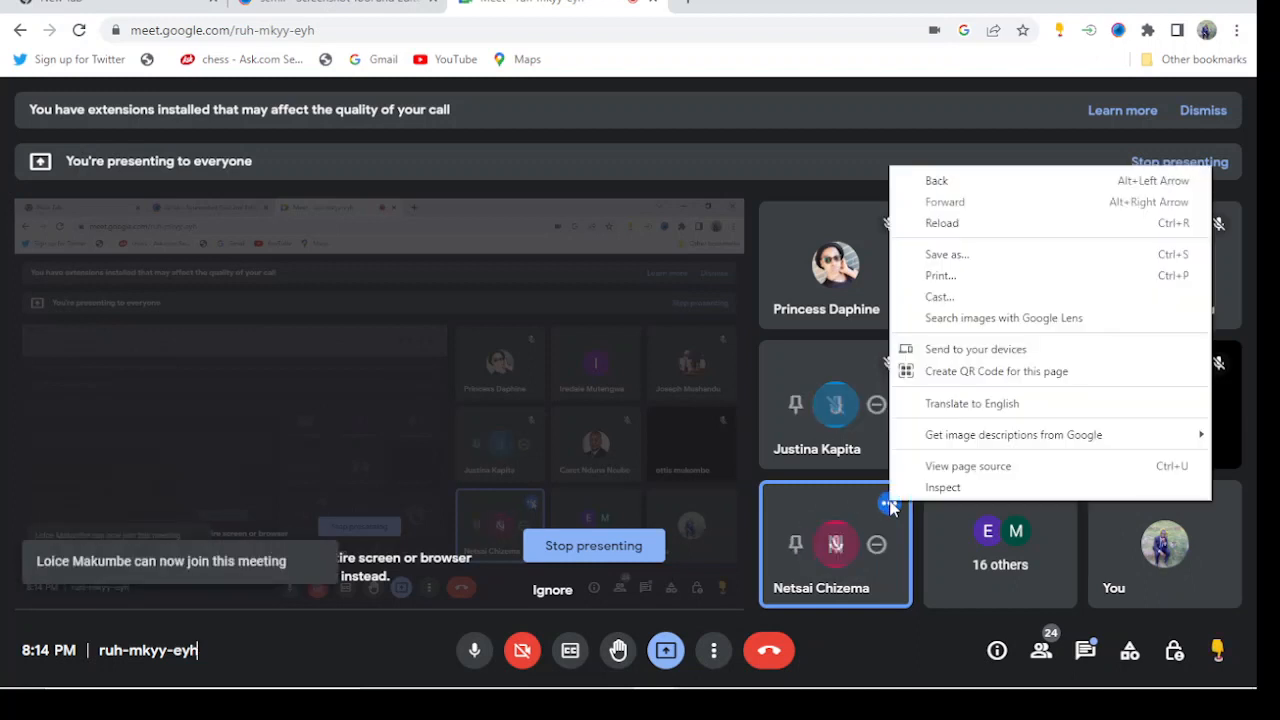
{"action": "right_click", "coordinate": [890, 507]}
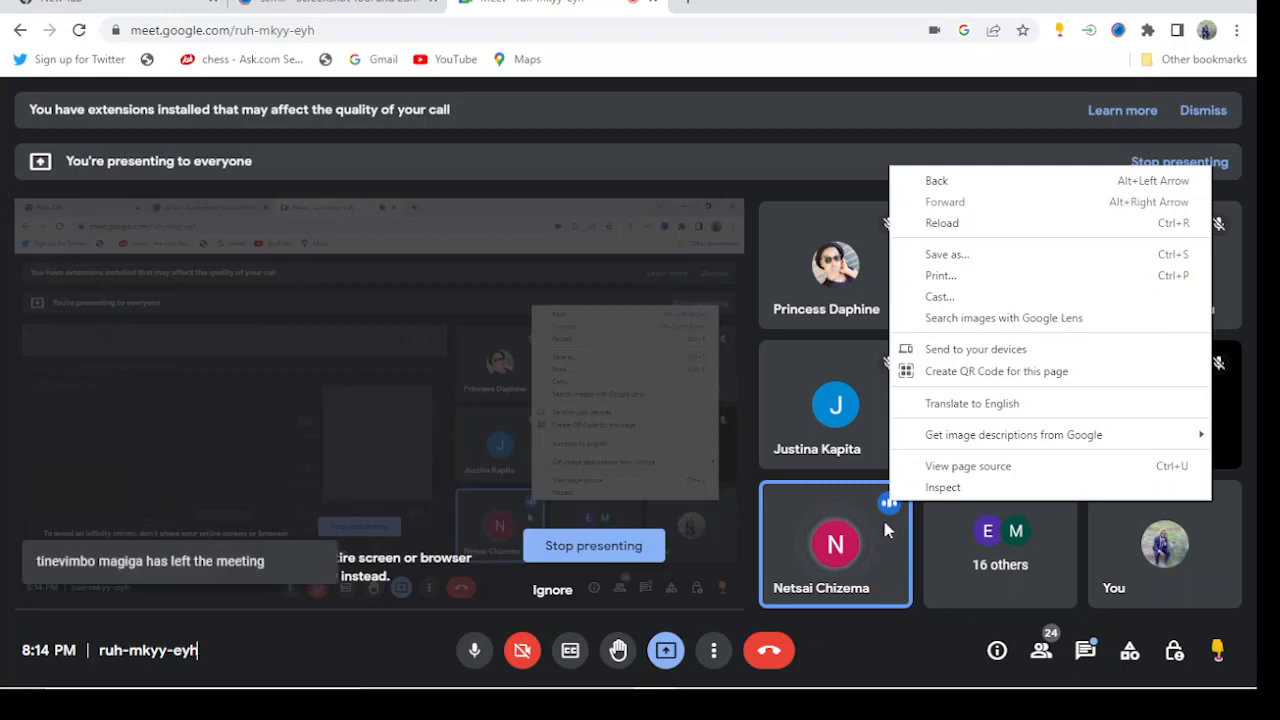
{"action": "left_click", "coordinate": [892, 514]}
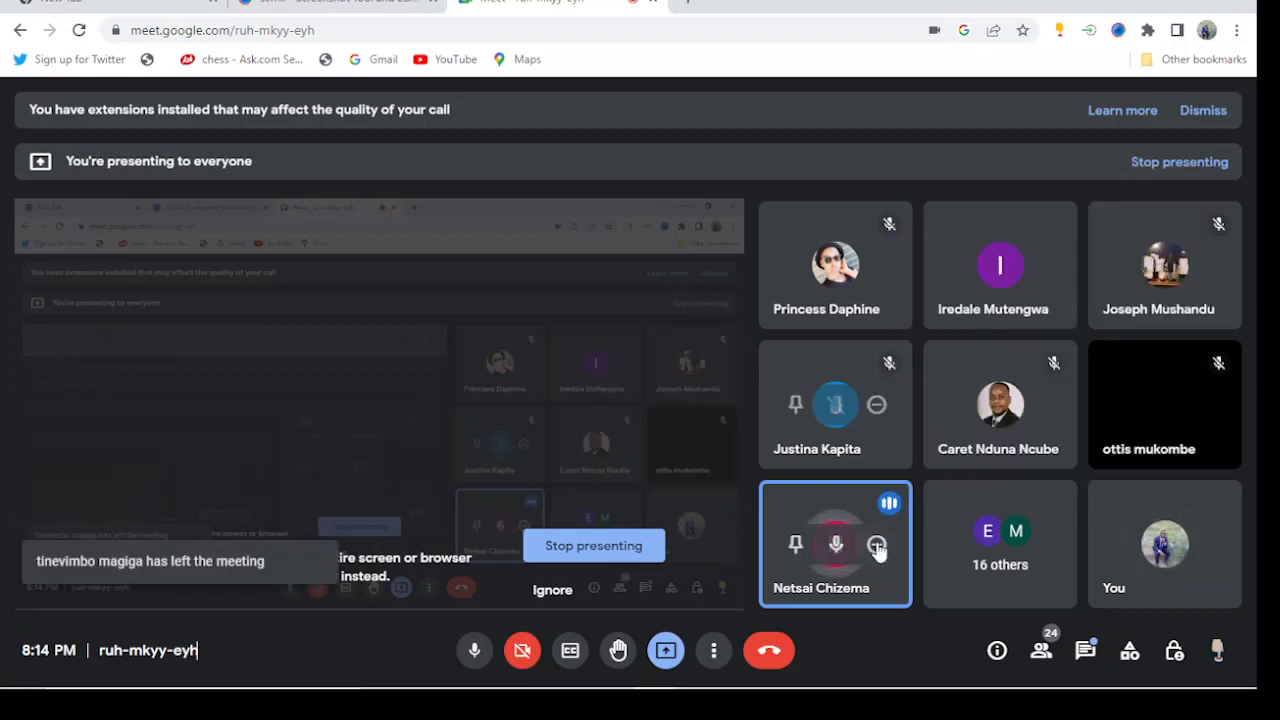
{"action": "left_click", "coordinate": [876, 545]}
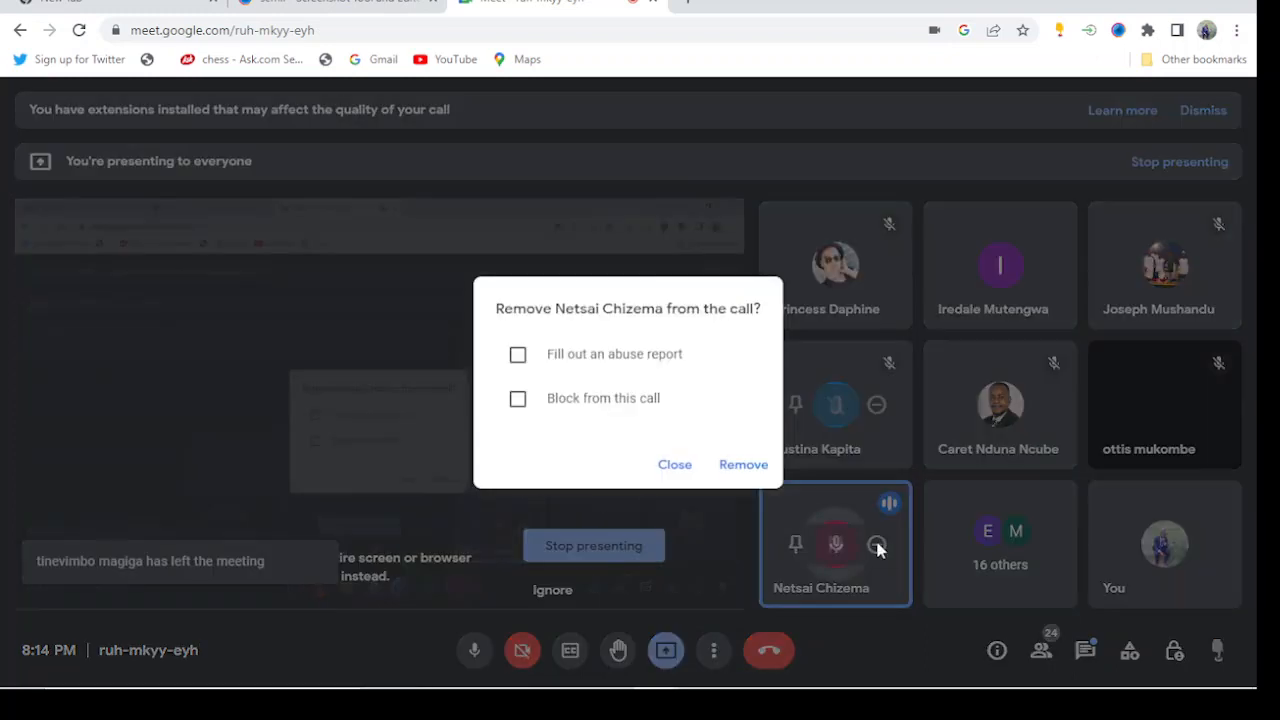
{"action": "left_click", "coordinate": [692, 472]}
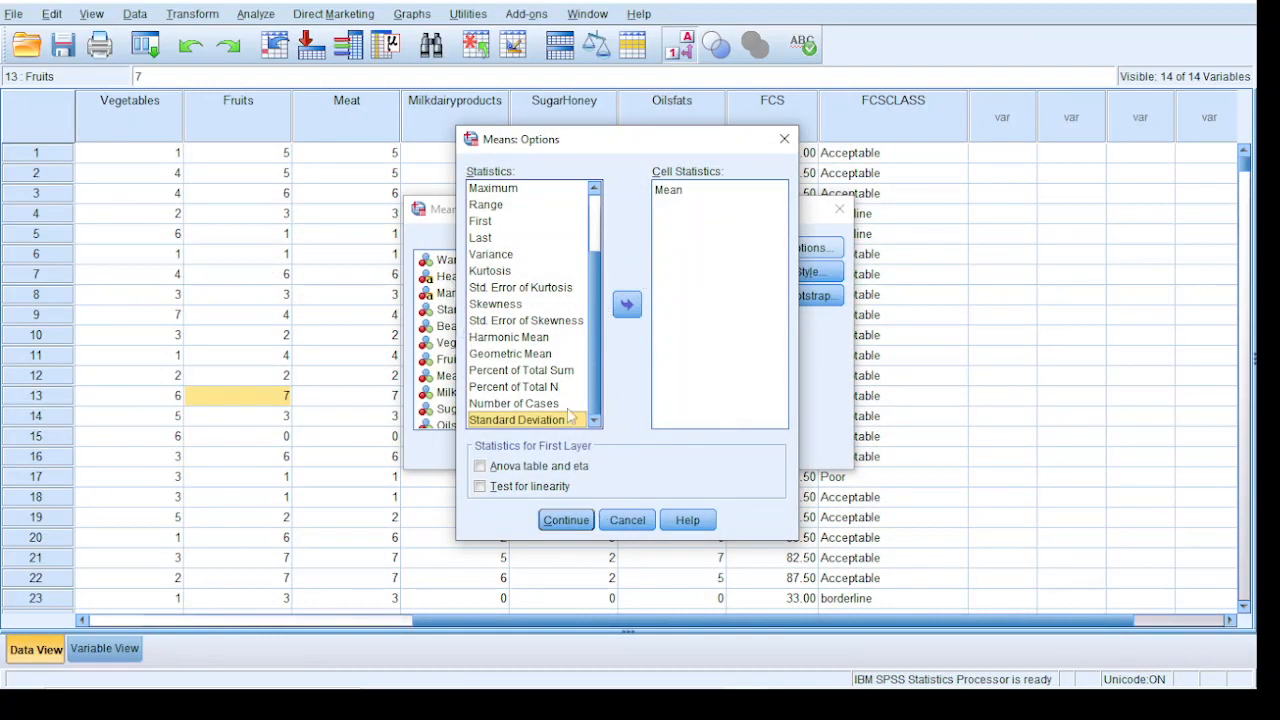
{"action": "left_click", "coordinate": [672, 208]}
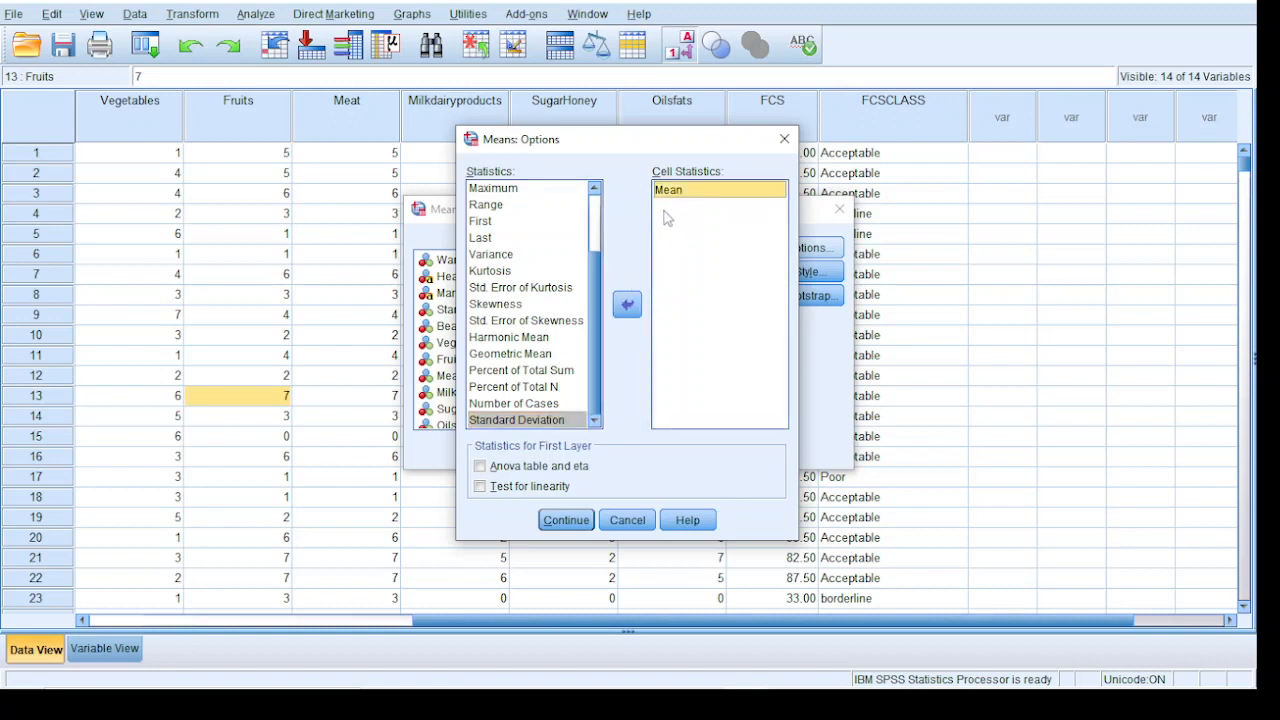
{"action": "left_click", "coordinate": [511, 271]}
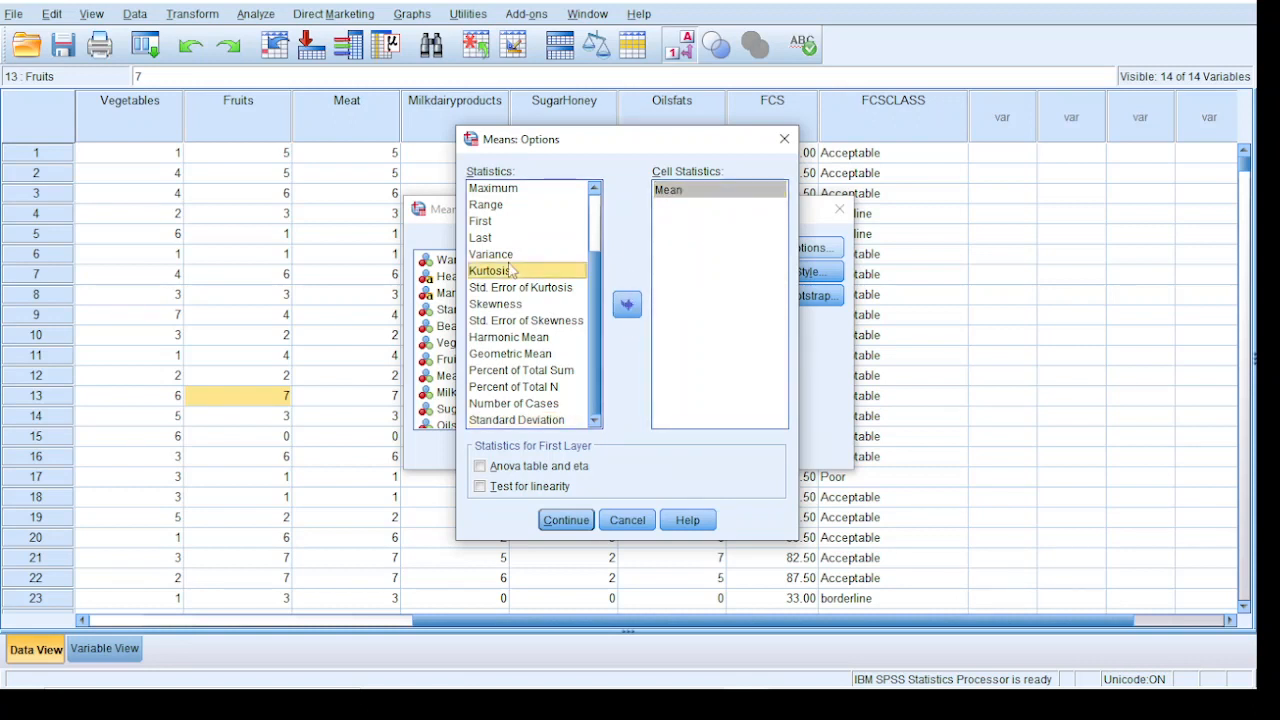
{"action": "left_click", "coordinate": [626, 303]}
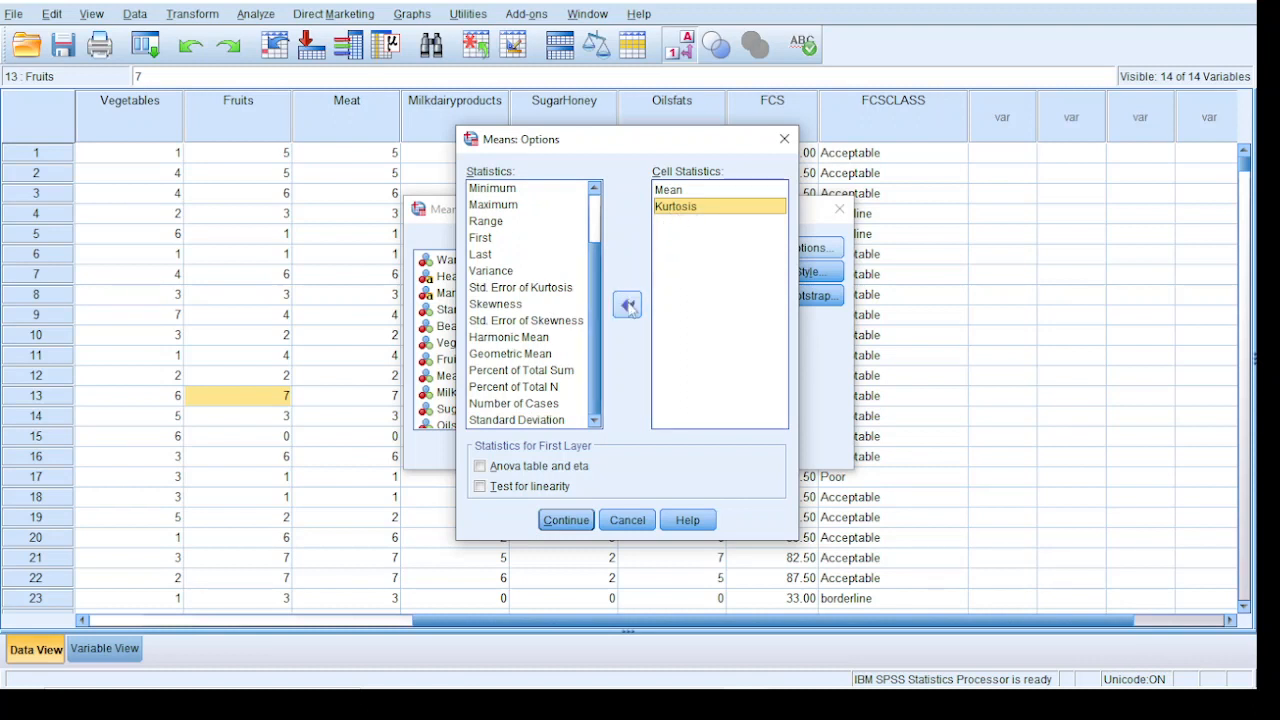
{"action": "left_click", "coordinate": [627, 300]}
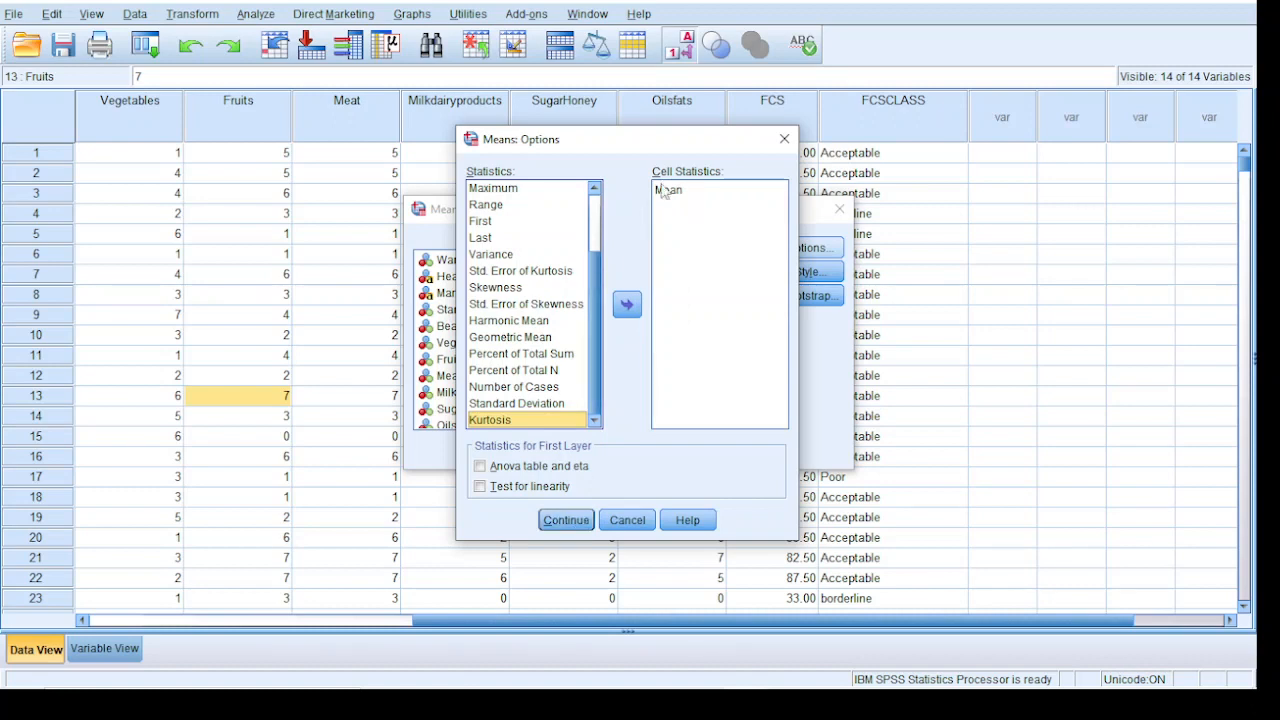
Accept the statistics options, run the FCS means by District and copy the resulting Report table
{"action": "left_click", "coordinate": [566, 520]}
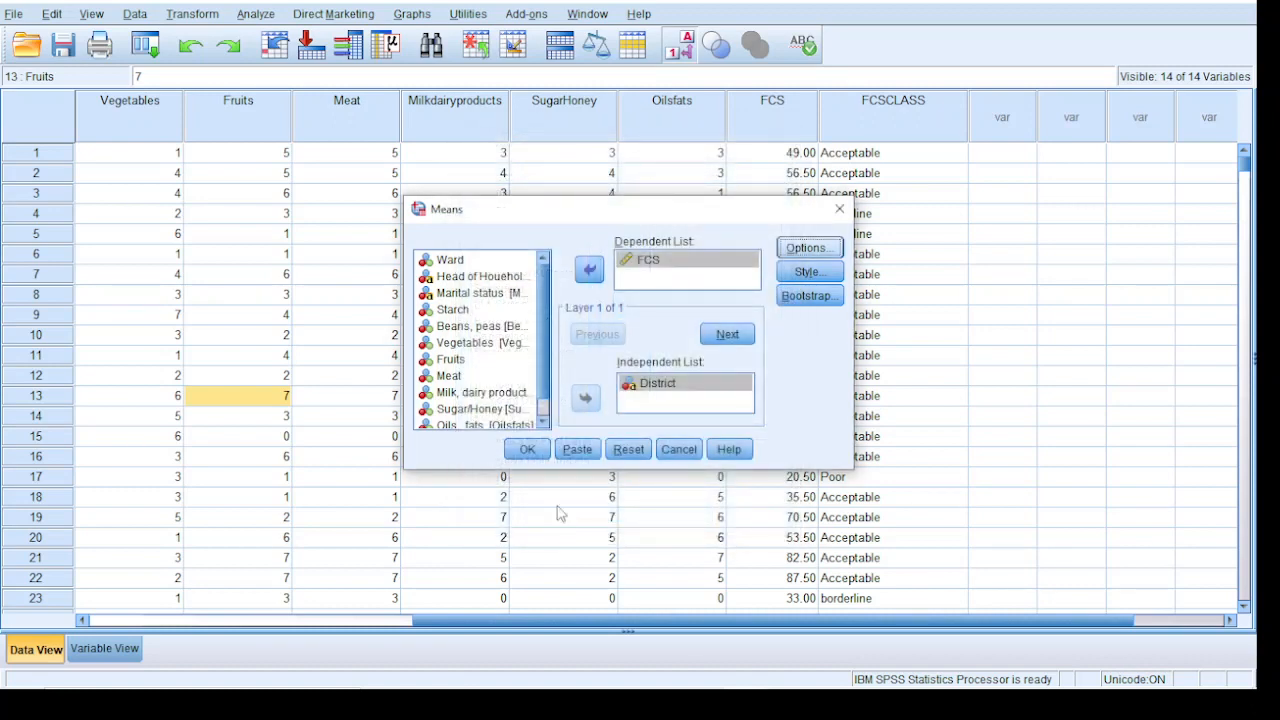
{"action": "left_click", "coordinate": [524, 450]}
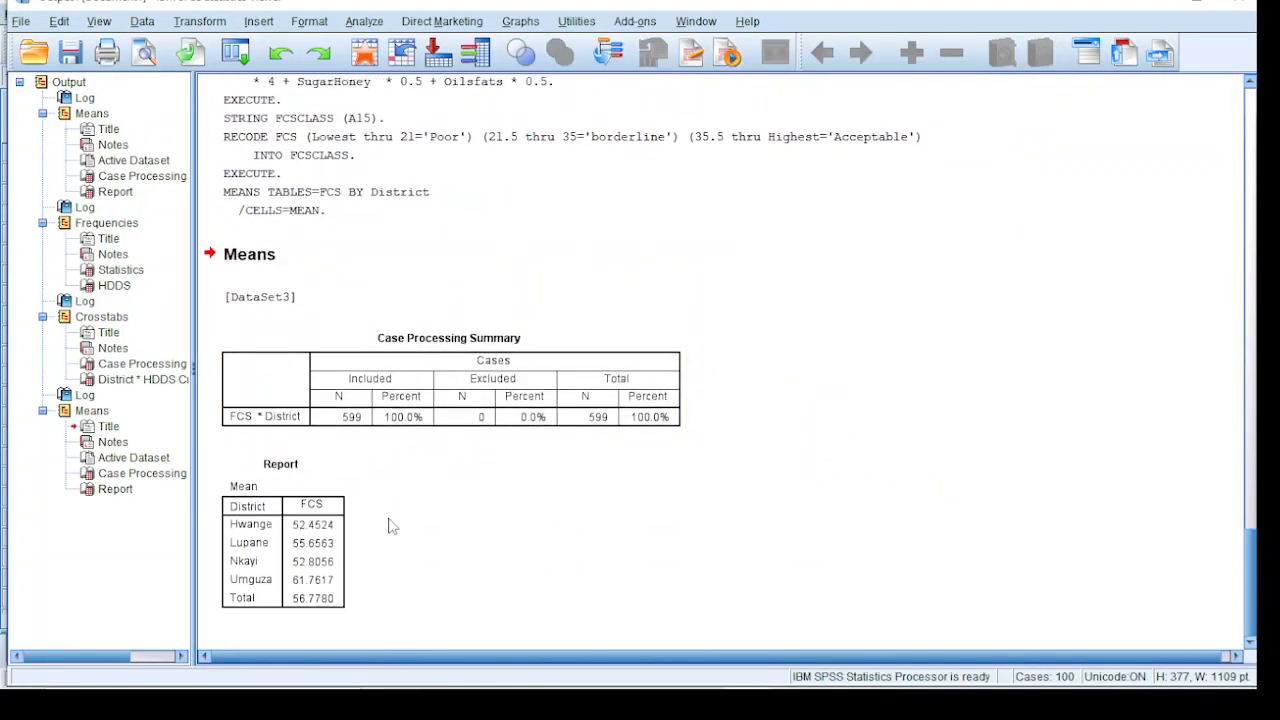
{"action": "left_click", "coordinate": [263, 549]}
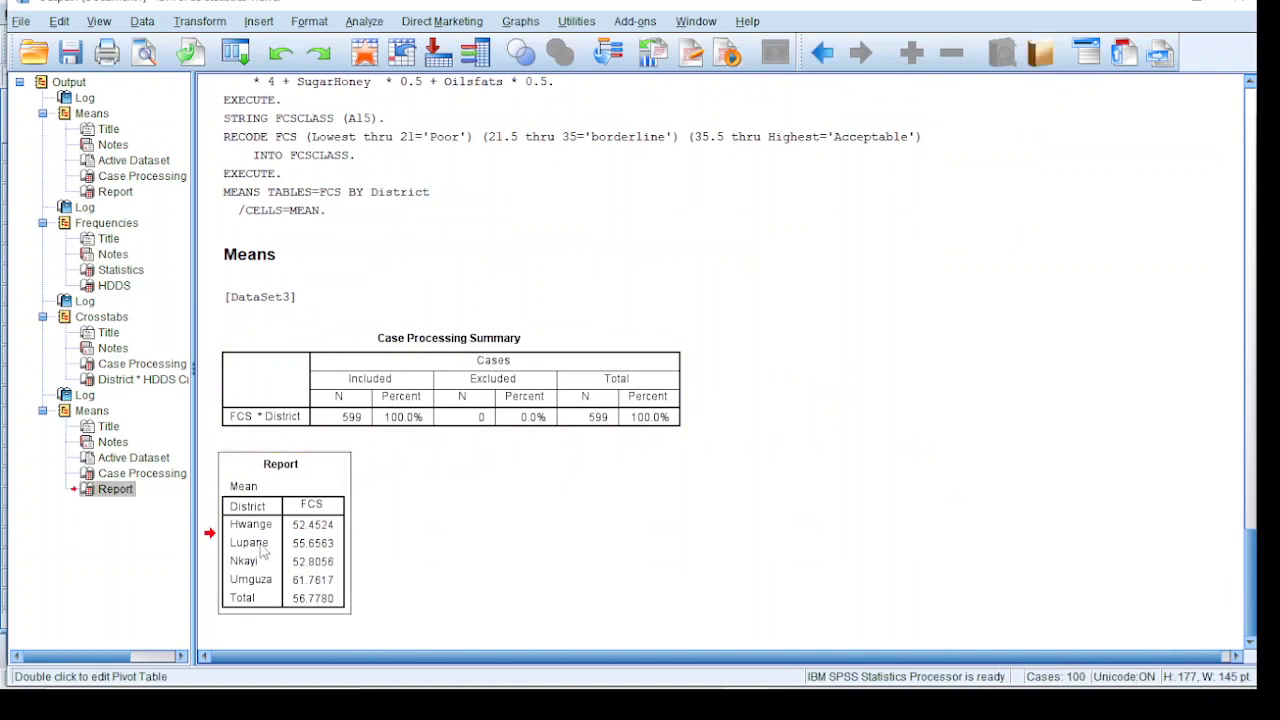
{"action": "right_click", "coordinate": [263, 552]}
{"action": "left_click", "coordinate": [282, 538]}
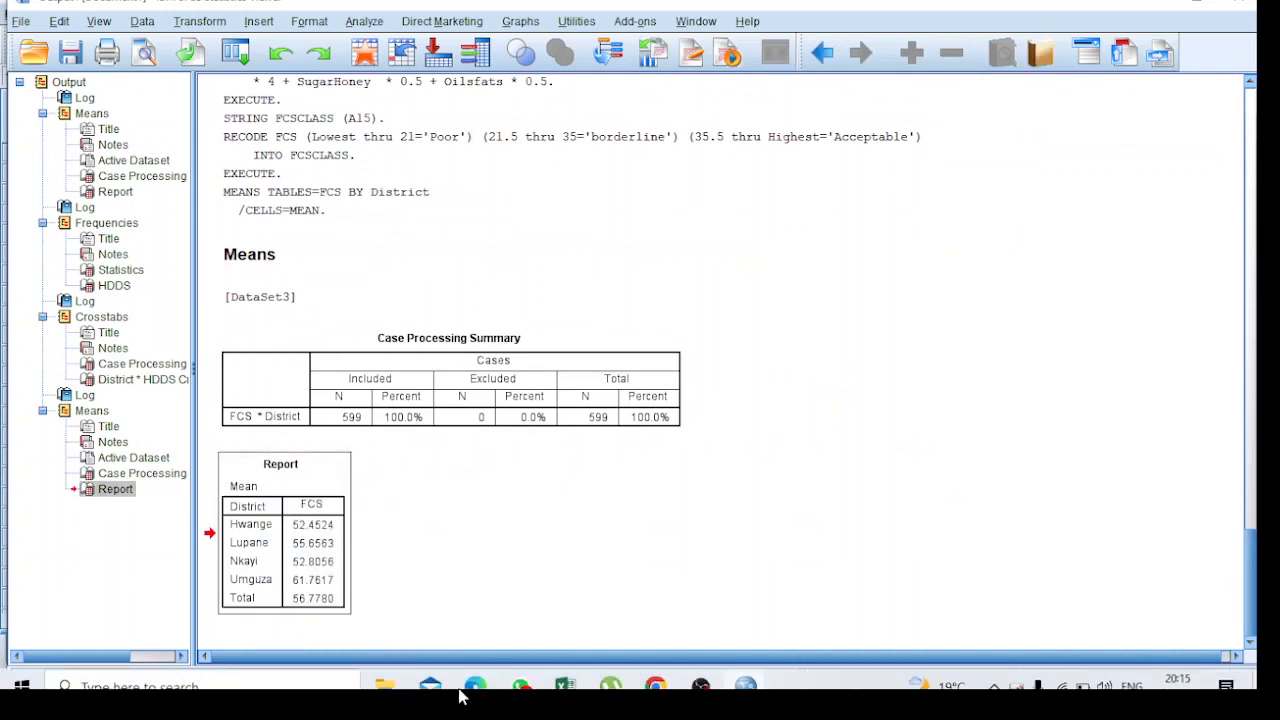
Switch to Book1 in Excel, add a new worksheet and paste the Report table at cell B3
{"action": "mouse_move", "coordinate": [574, 676]}
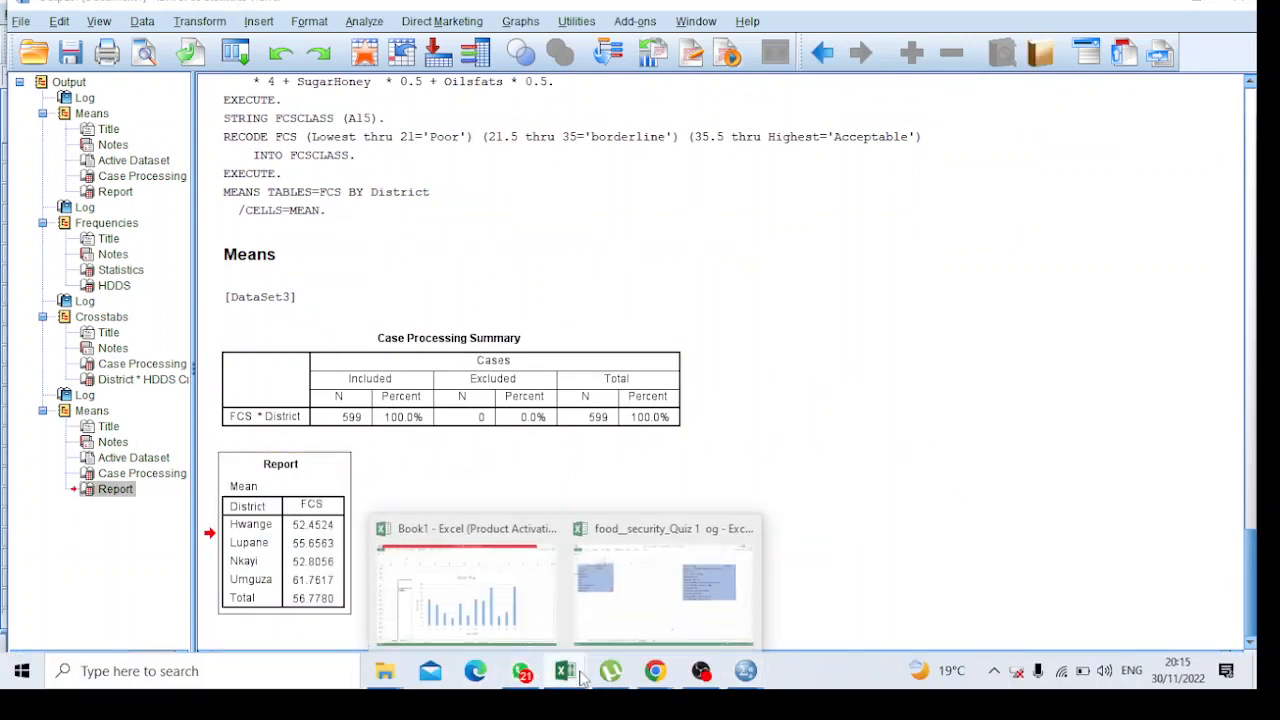
{"action": "left_click", "coordinate": [513, 612]}
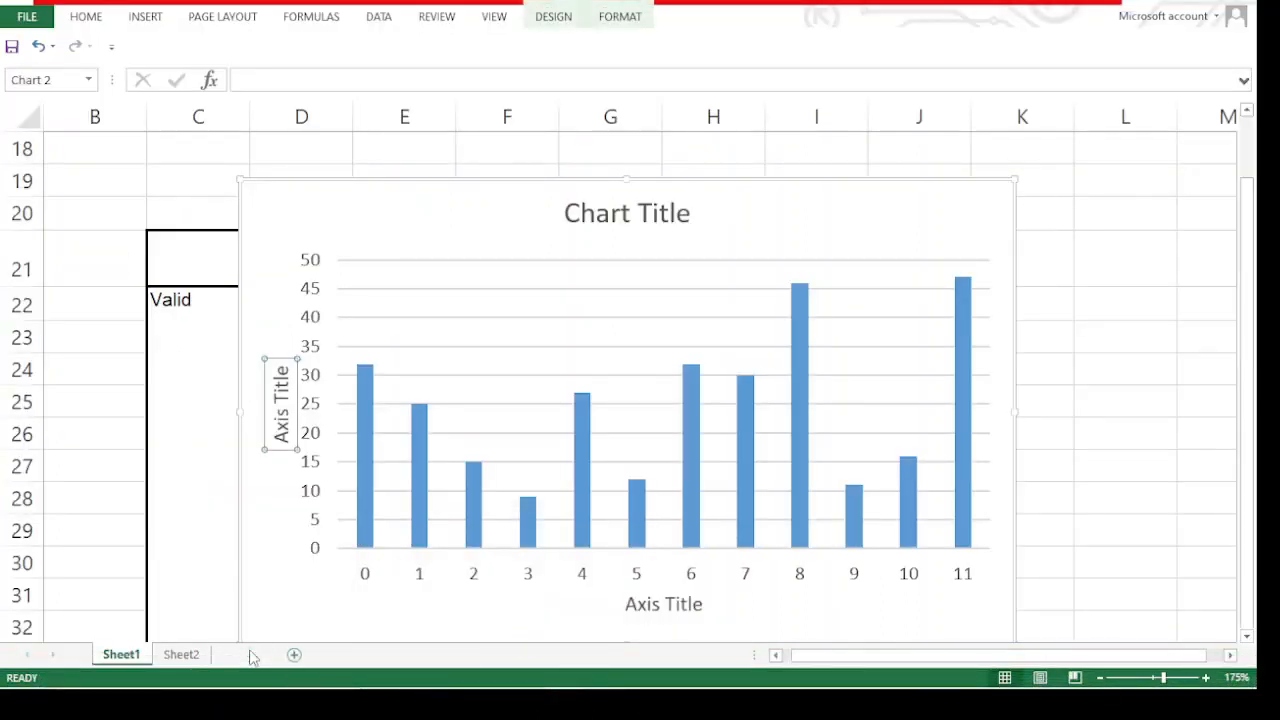
{"action": "left_click", "coordinate": [294, 654]}
{"action": "left_click", "coordinate": [91, 165]}
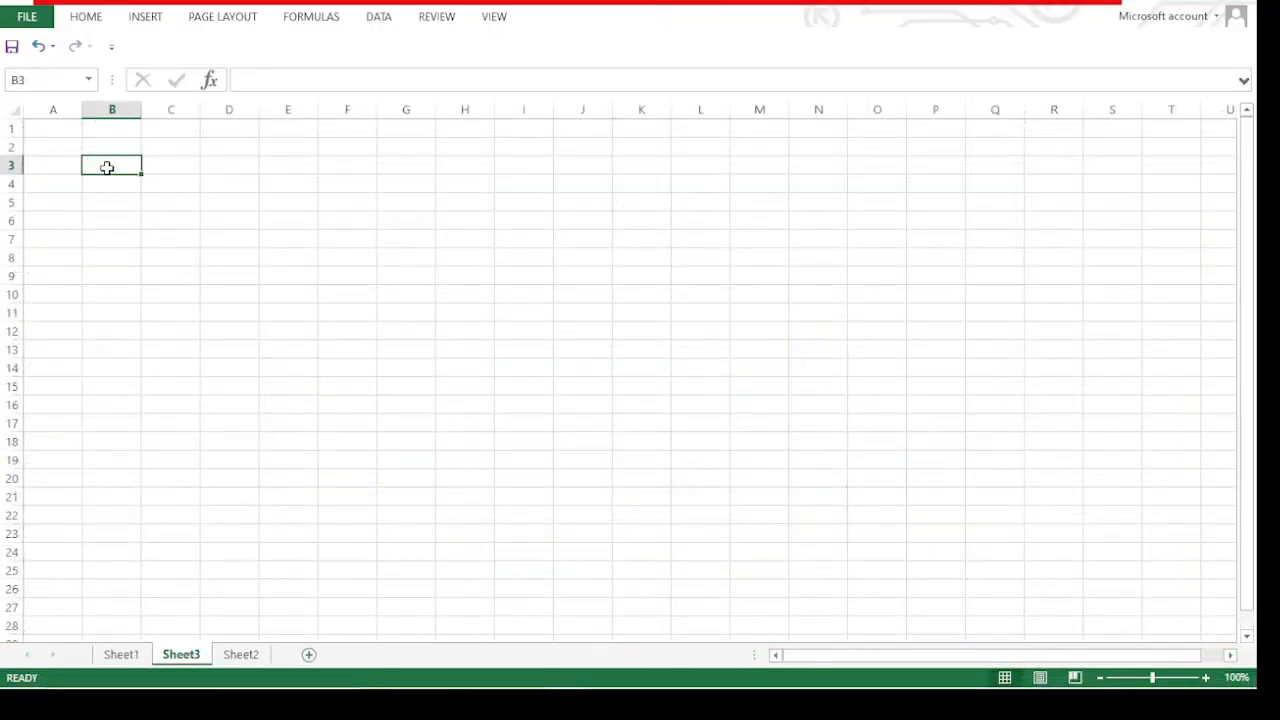
{"action": "key", "text": "ctrl+v"}
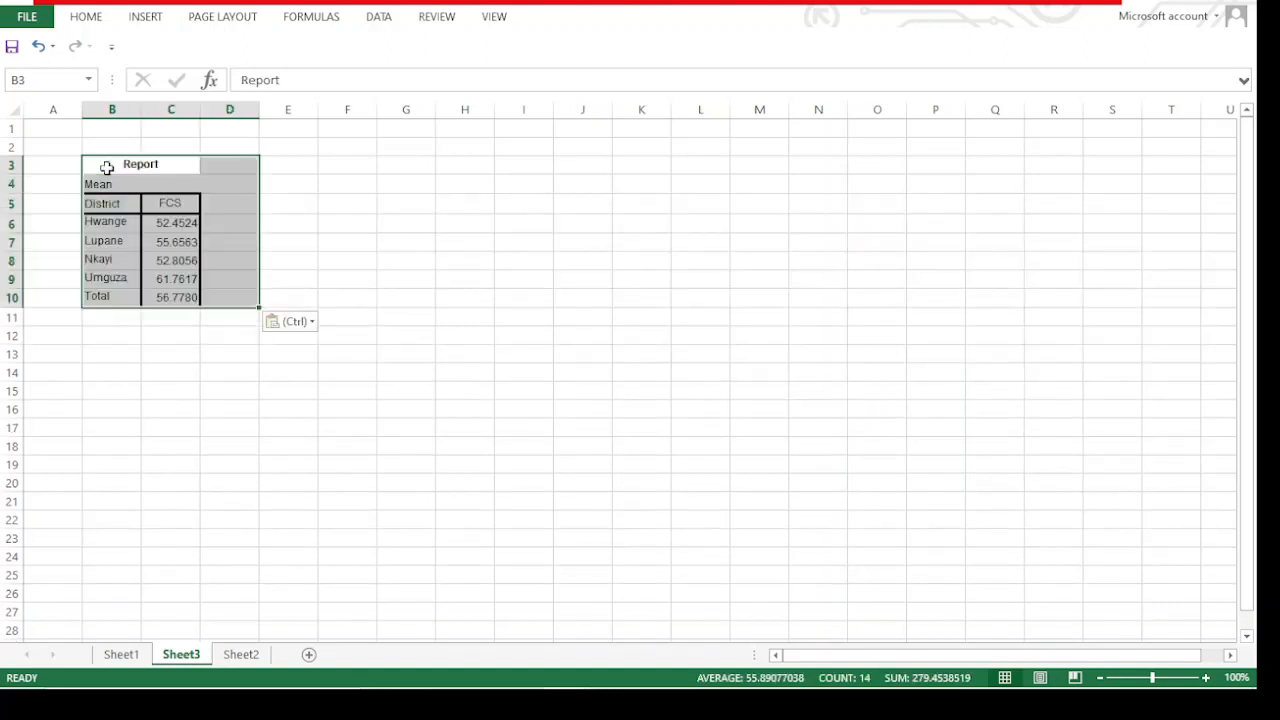
{"action": "left_click", "coordinate": [398, 295]}
{"action": "left_click", "coordinate": [103, 210]}
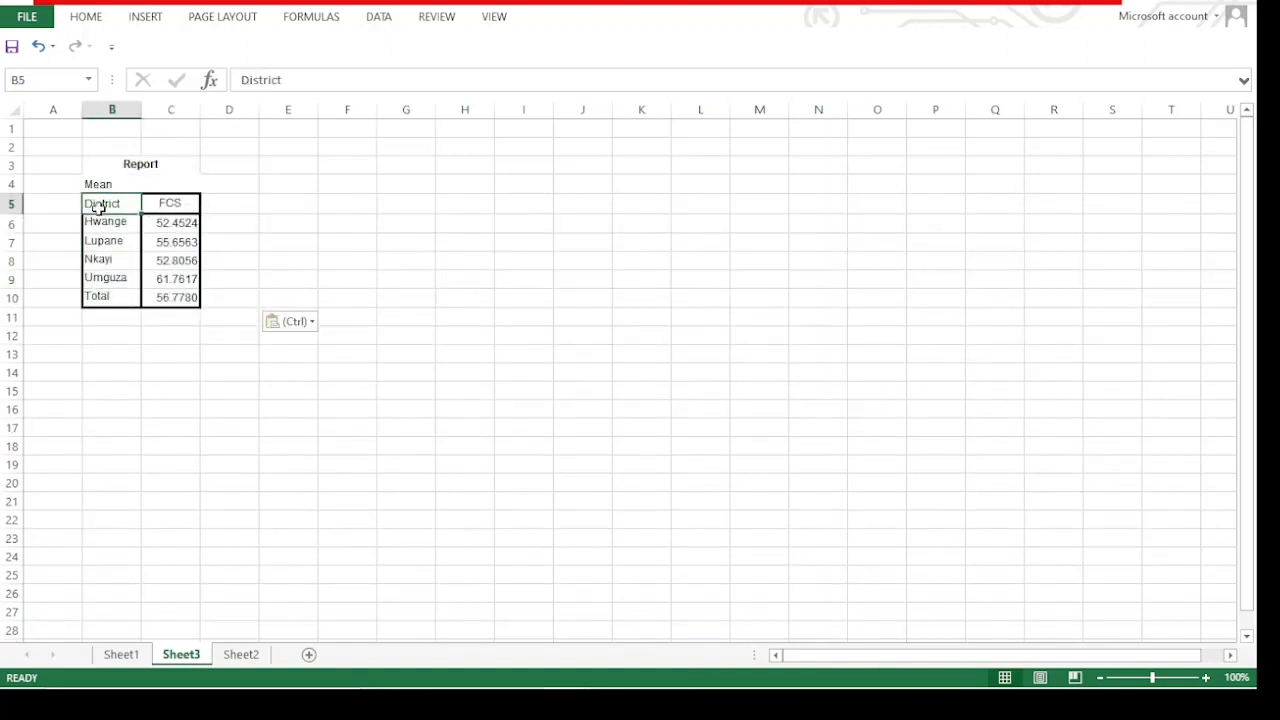
{"action": "left_click", "coordinate": [314, 222]}
{"action": "left_click", "coordinate": [110, 210]}
{"action": "left_click_drag", "start_coordinate": [110, 210], "coordinate": [146, 279]}
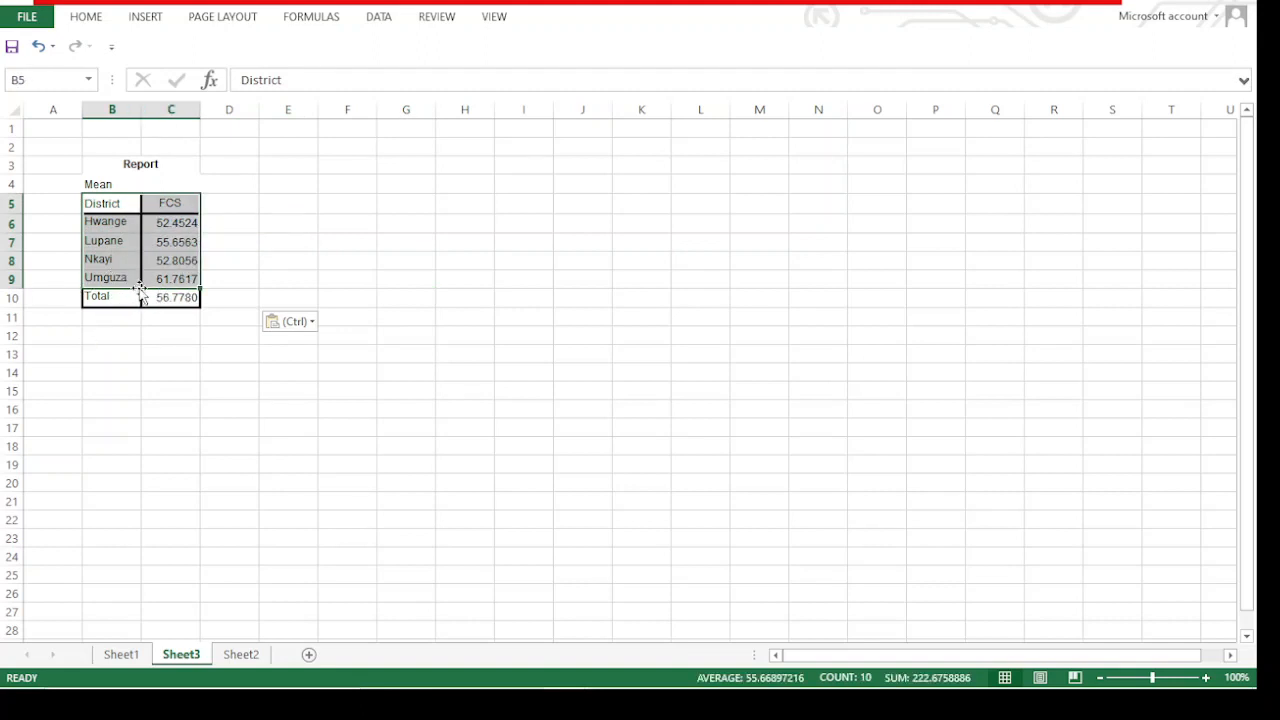
{"action": "left_click", "coordinate": [284, 200]}
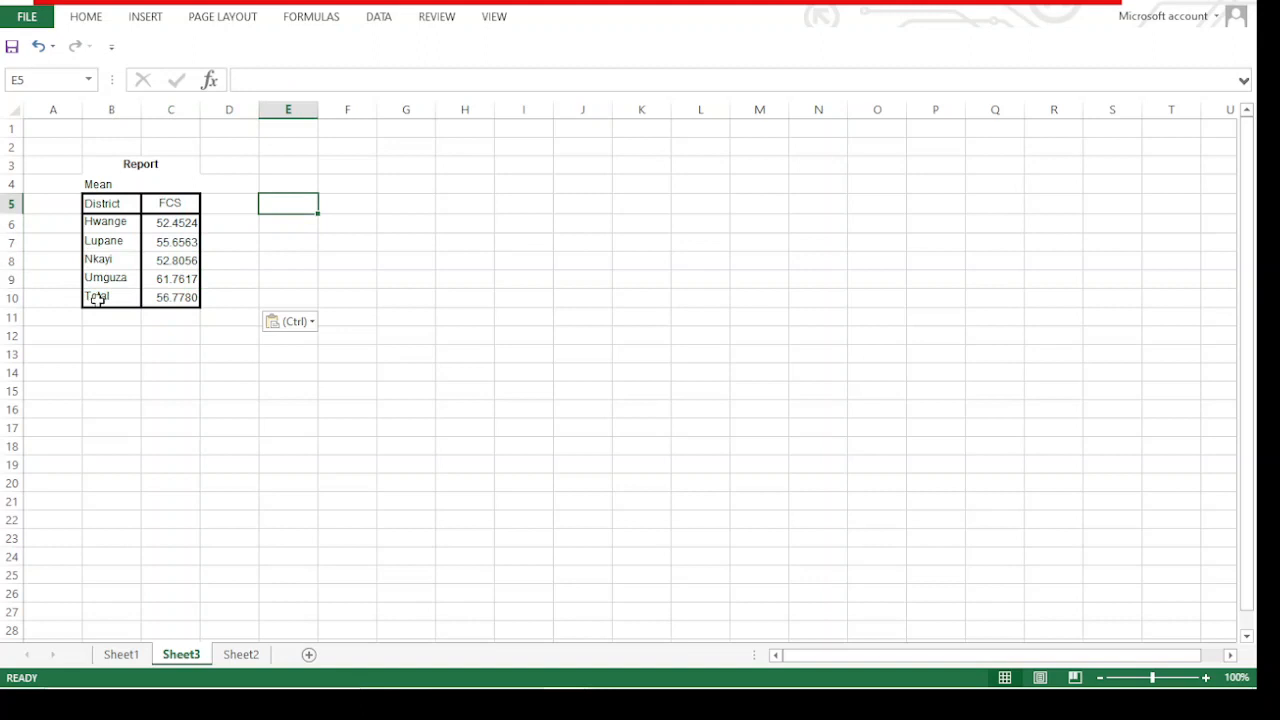
{"action": "left_click", "coordinate": [6, 298]}
{"action": "left_click", "coordinate": [192, 297]}
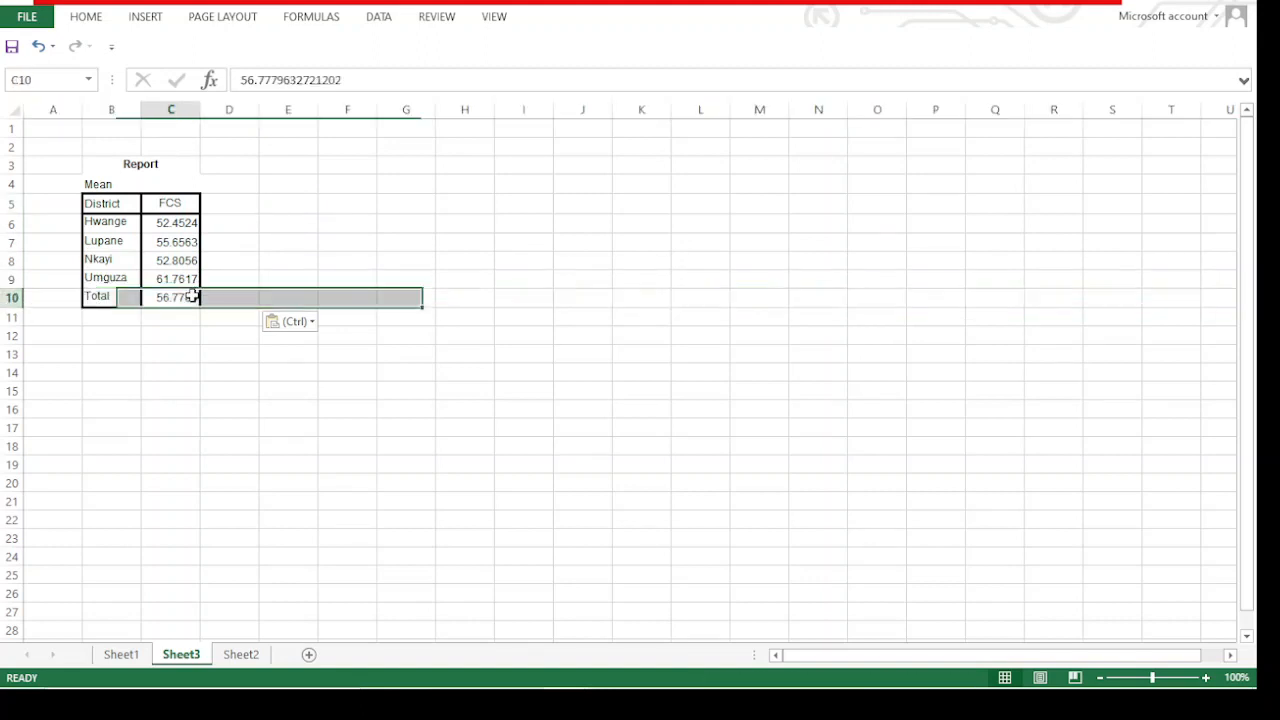
{"action": "right_click", "coordinate": [185, 295]}
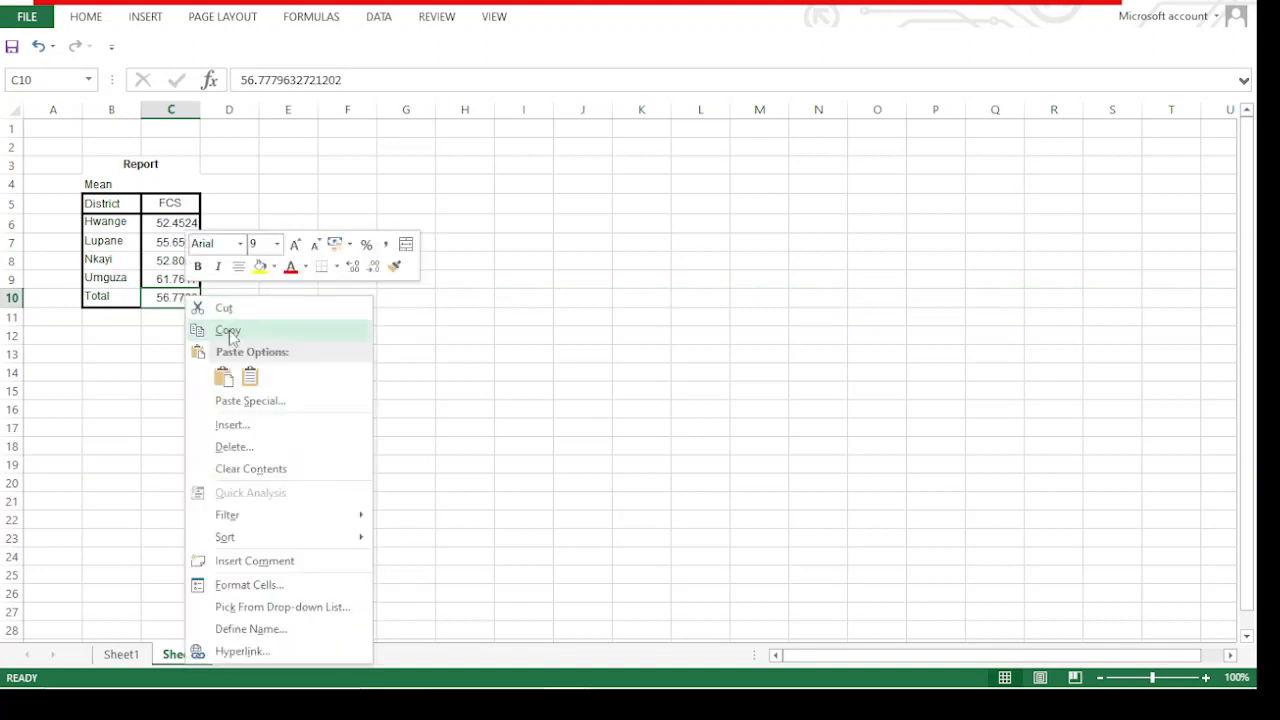
{"action": "left_click", "coordinate": [228, 332]}
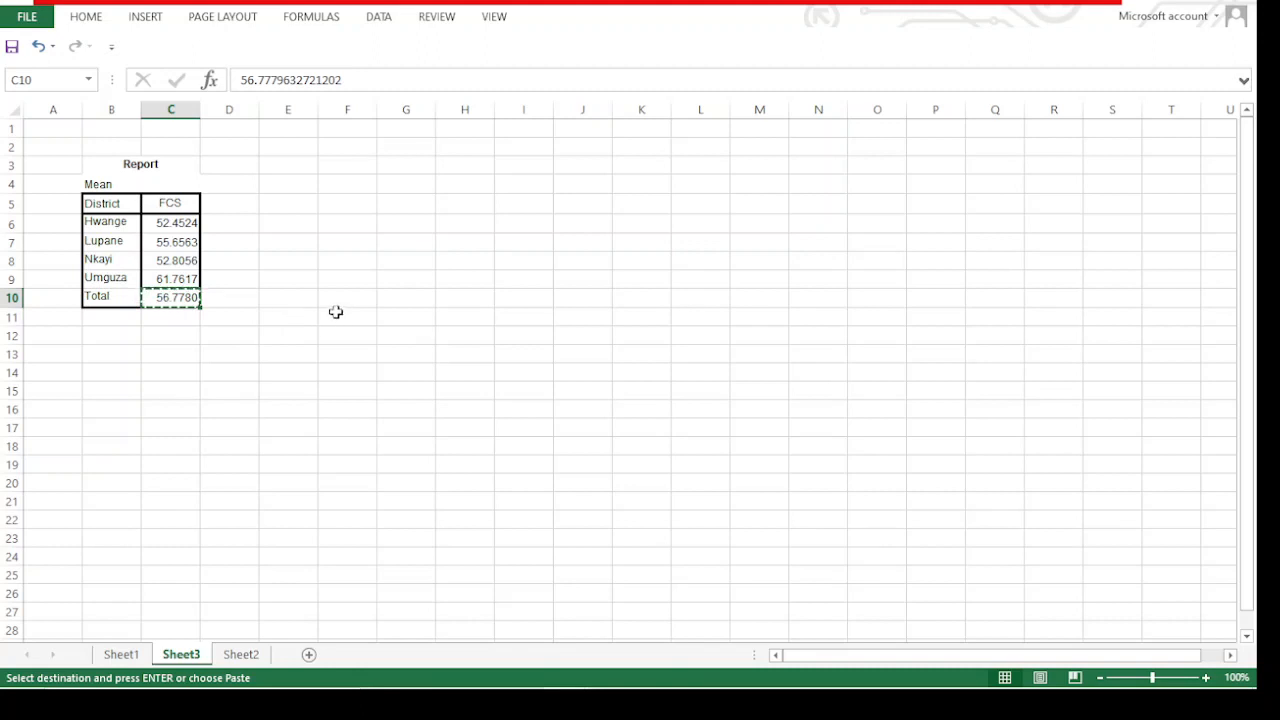
{"action": "left_click", "coordinate": [397, 222]}
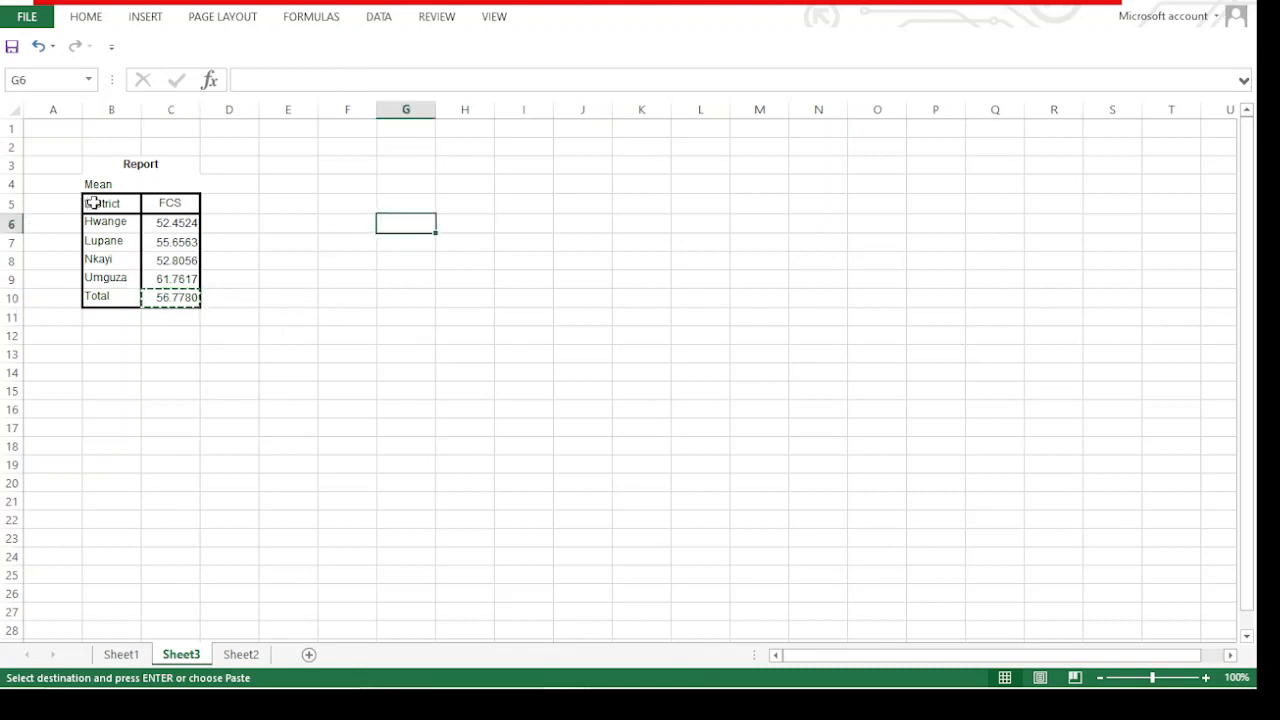
Insert a clustered column chart of the district FCS means from B5:C9, excluding the Total row, and move it up beside the table
{"action": "left_click_drag", "start_coordinate": [94, 203], "coordinate": [189, 272]}
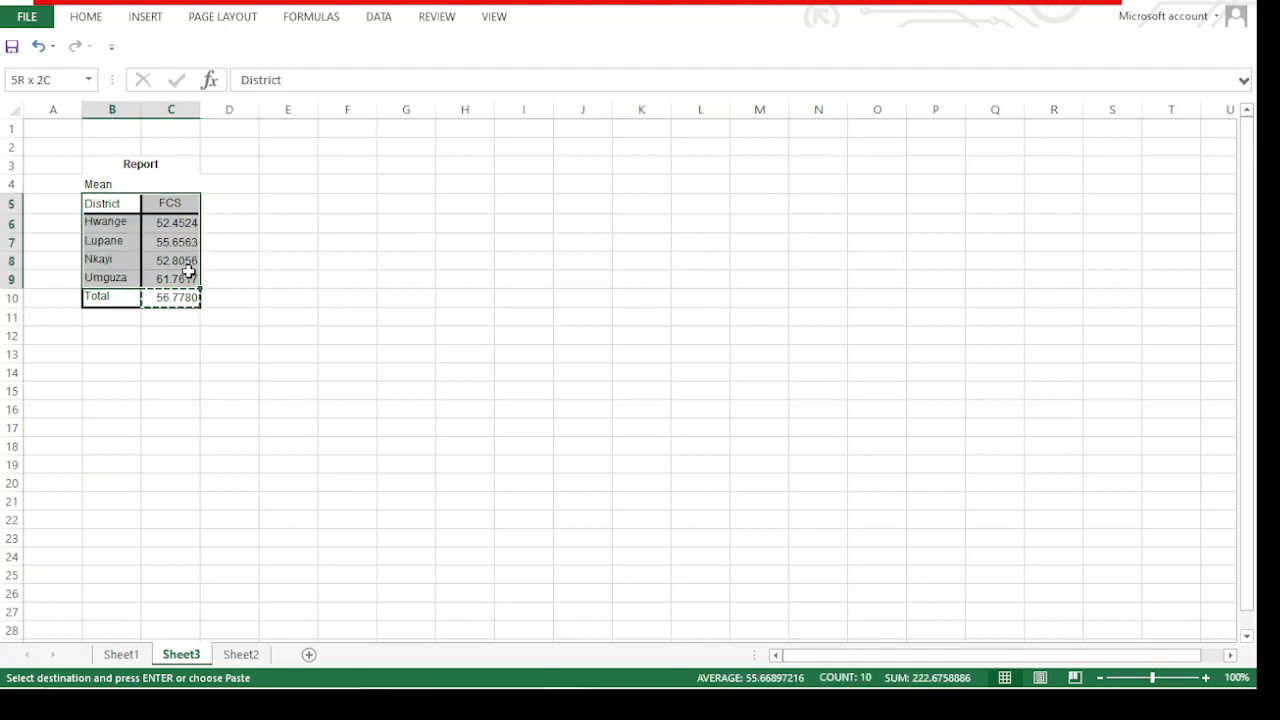
{"action": "left_click", "coordinate": [145, 17]}
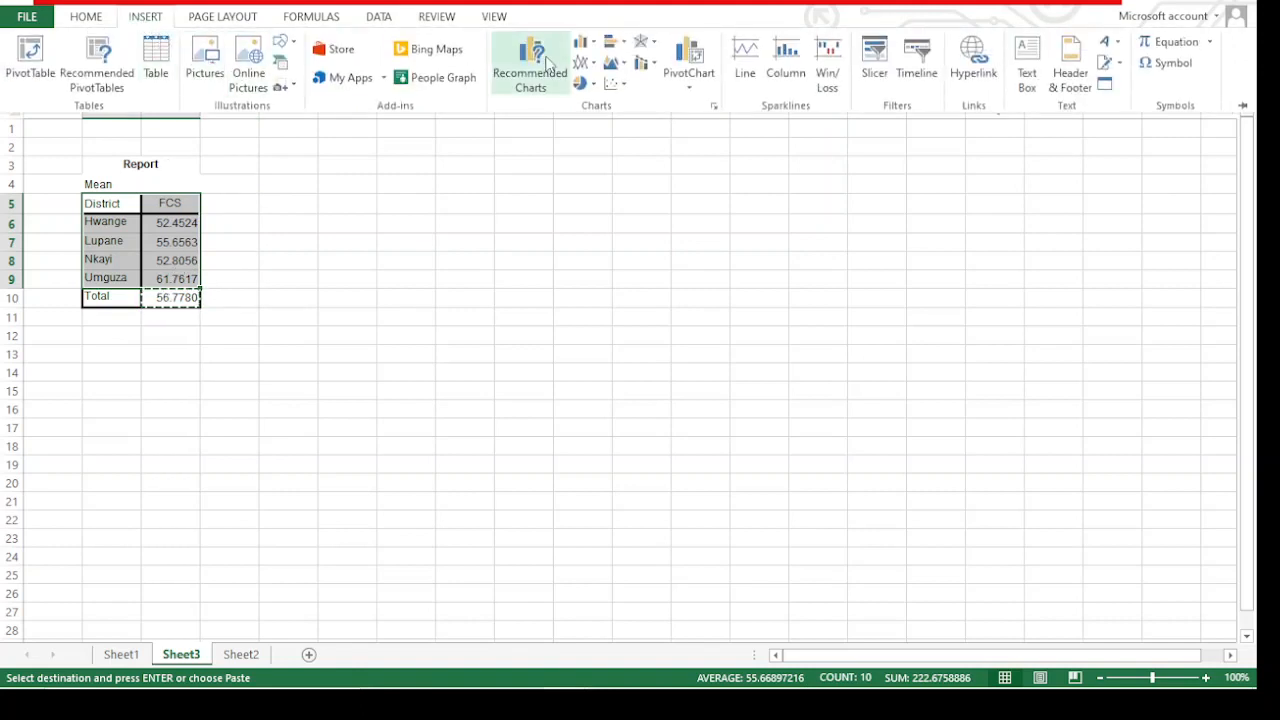
{"action": "left_click", "coordinate": [530, 62]}
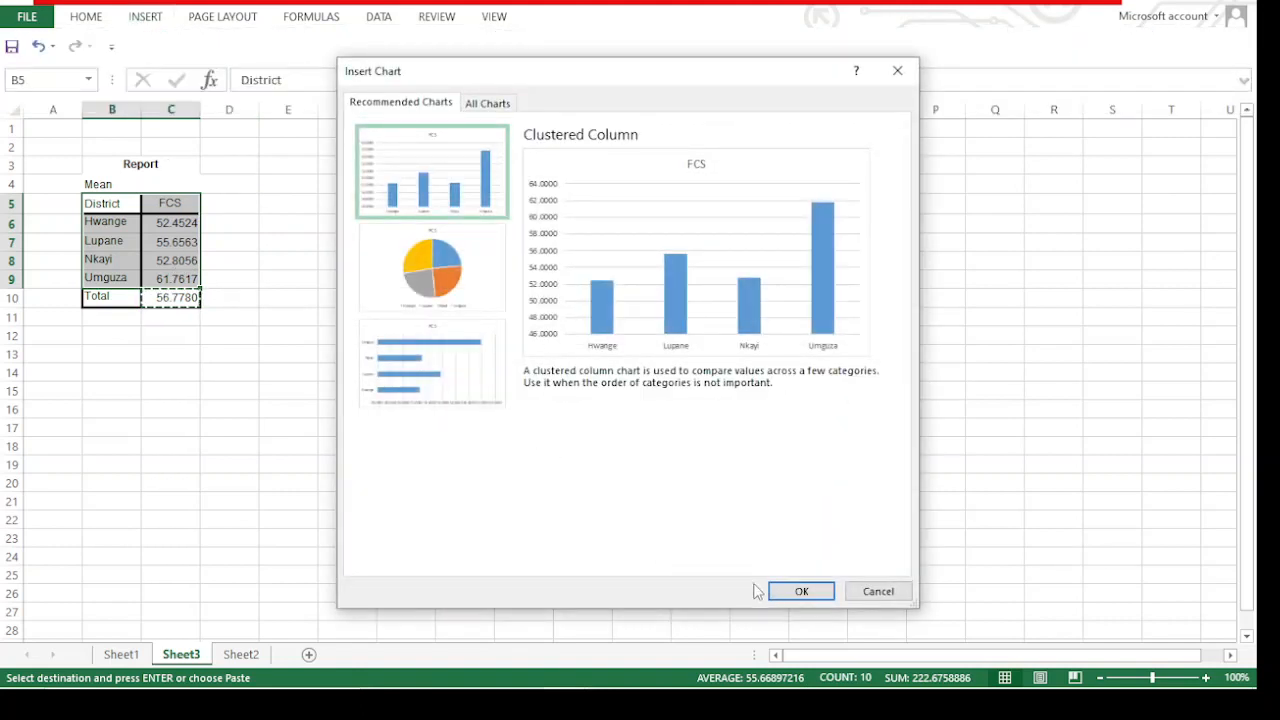
{"action": "left_click", "coordinate": [786, 591]}
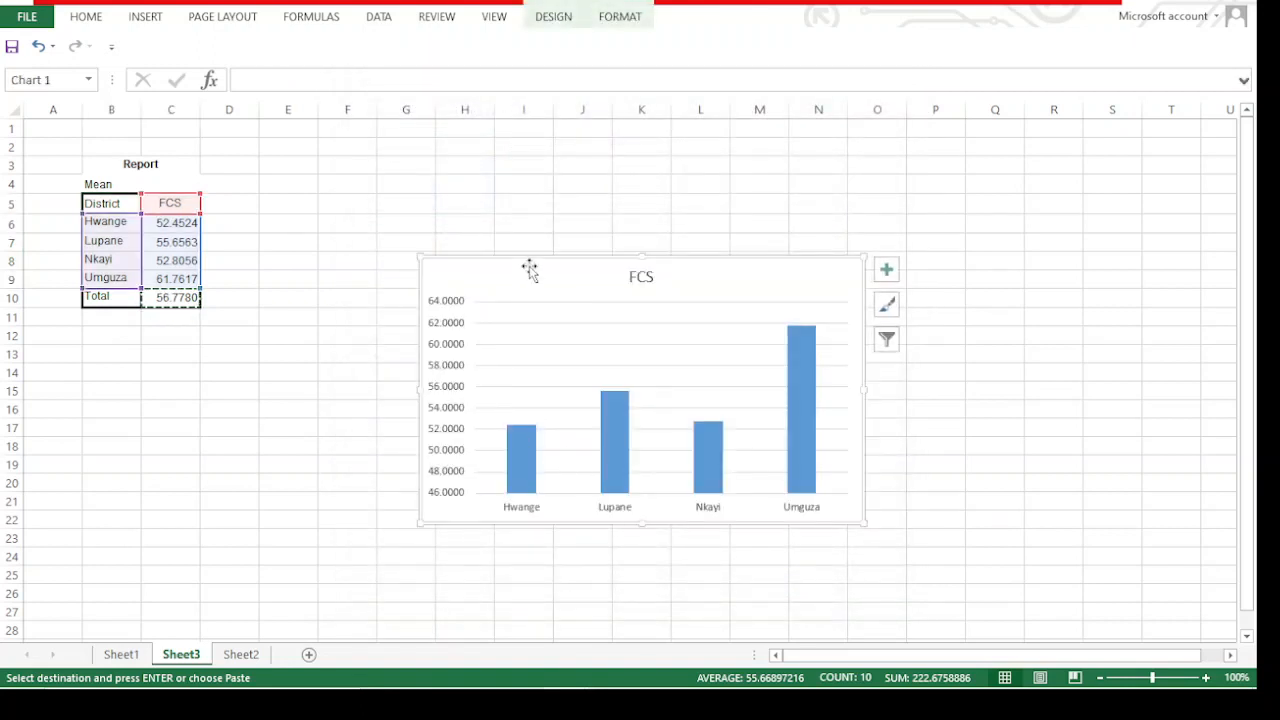
{"action": "left_click_drag", "start_coordinate": [529, 270], "coordinate": [532, 184]}
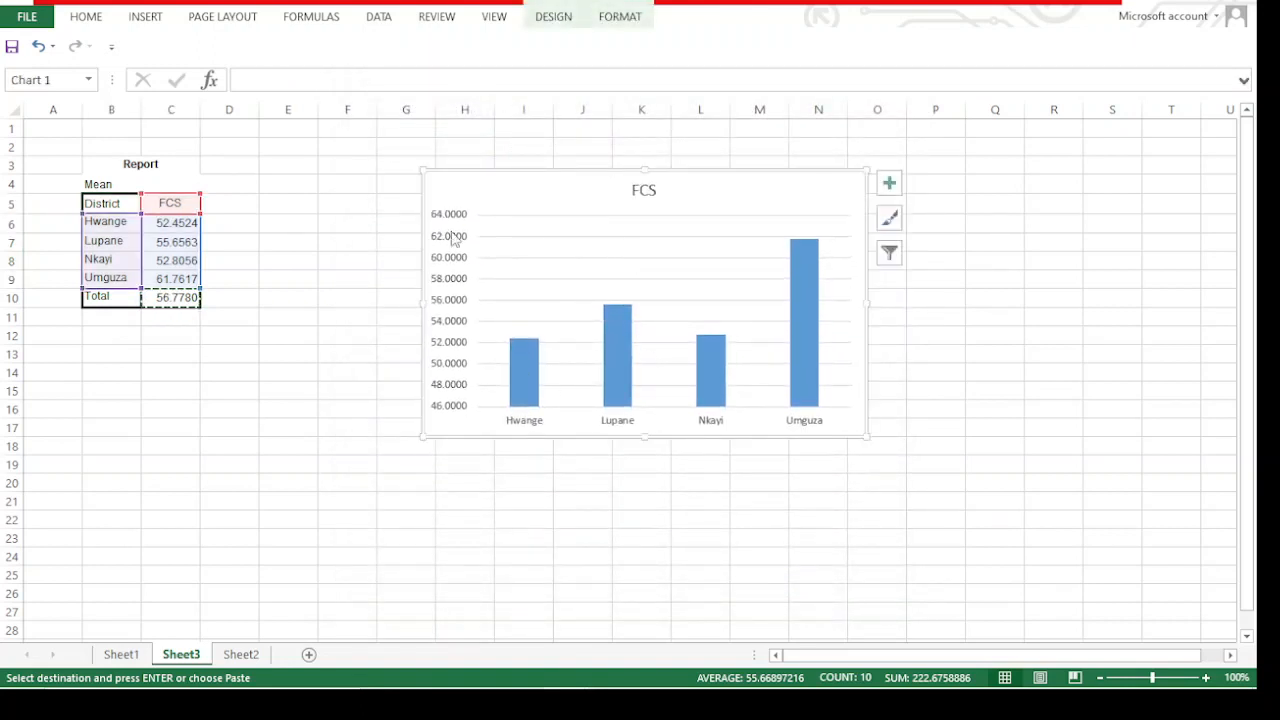
Add axis titles to the district FCS column chart
{"action": "left_click", "coordinate": [889, 184]}
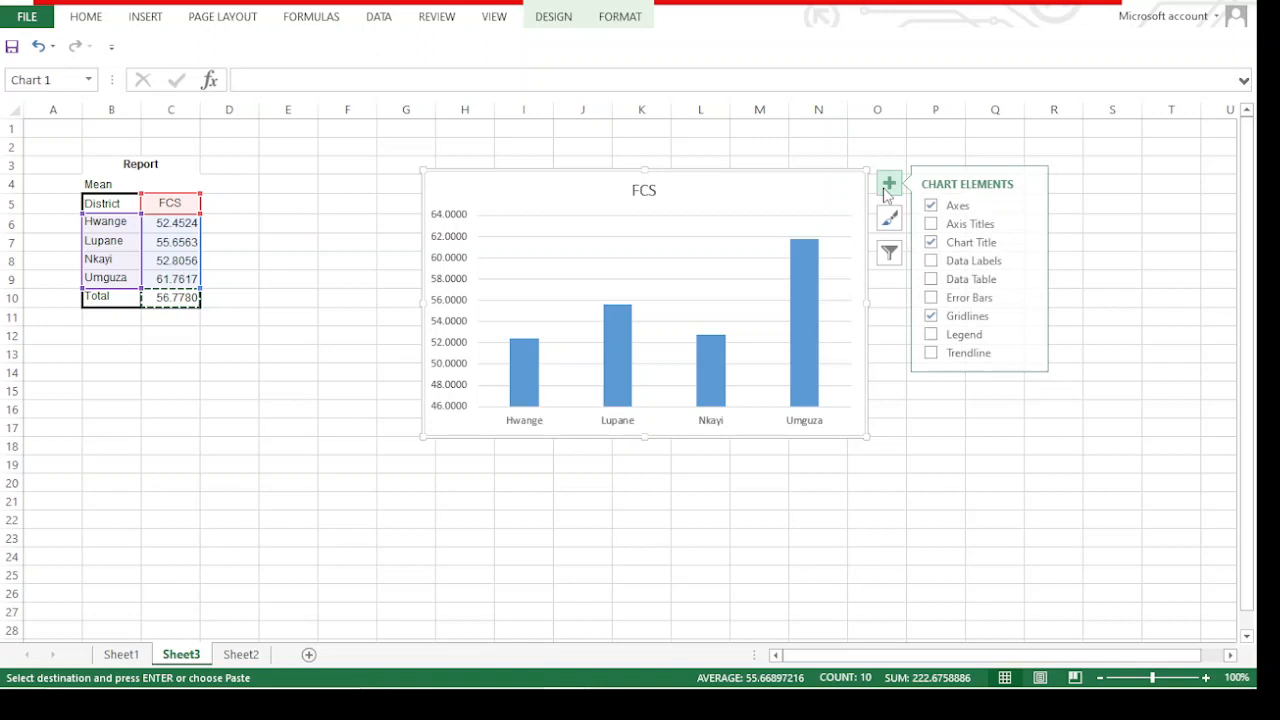
{"action": "left_click", "coordinate": [965, 230]}
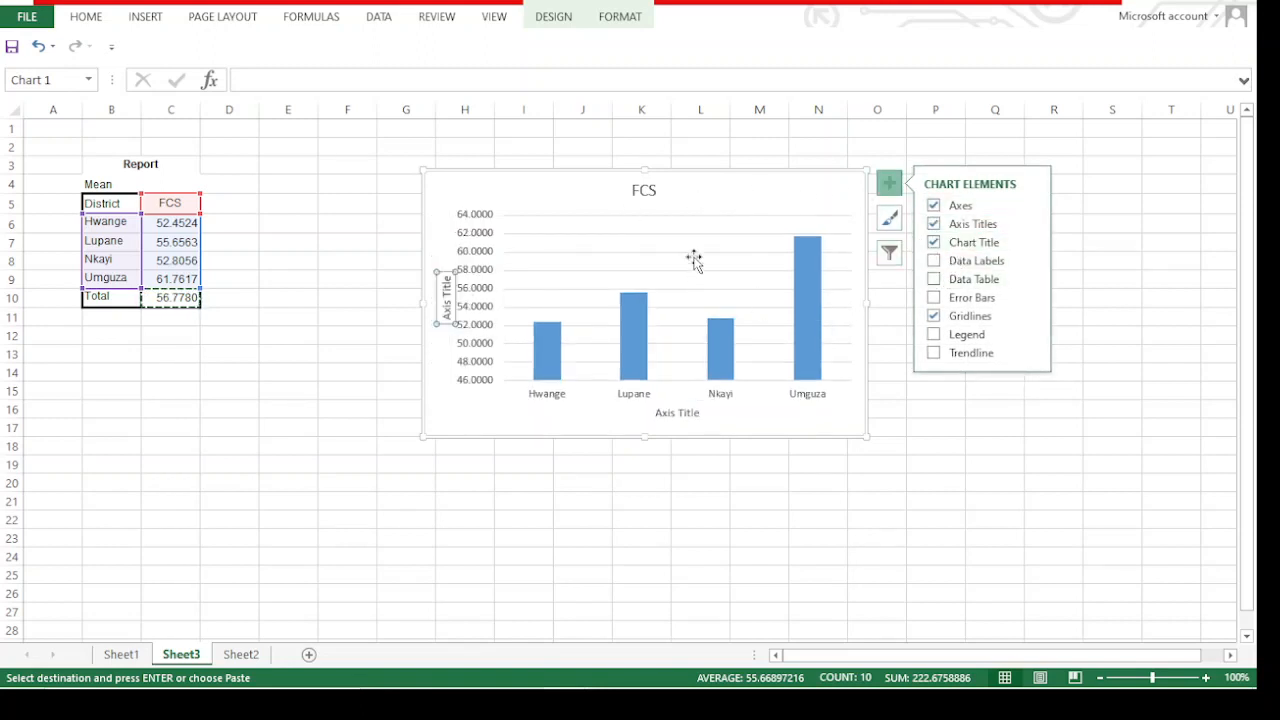
{"action": "left_click", "coordinate": [941, 281]}
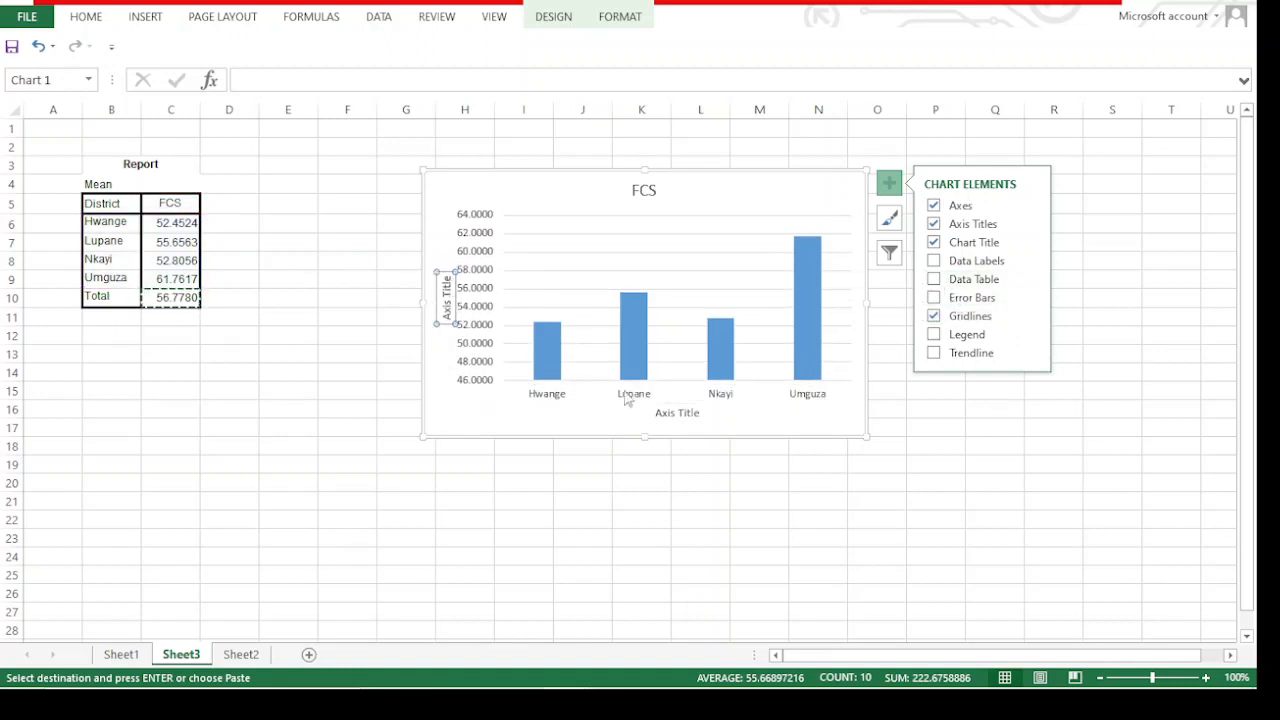
Change the chart's title to "average FCS"
{"action": "left_click", "coordinate": [645, 189]}
{"action": "left_click", "coordinate": [594, 195]}
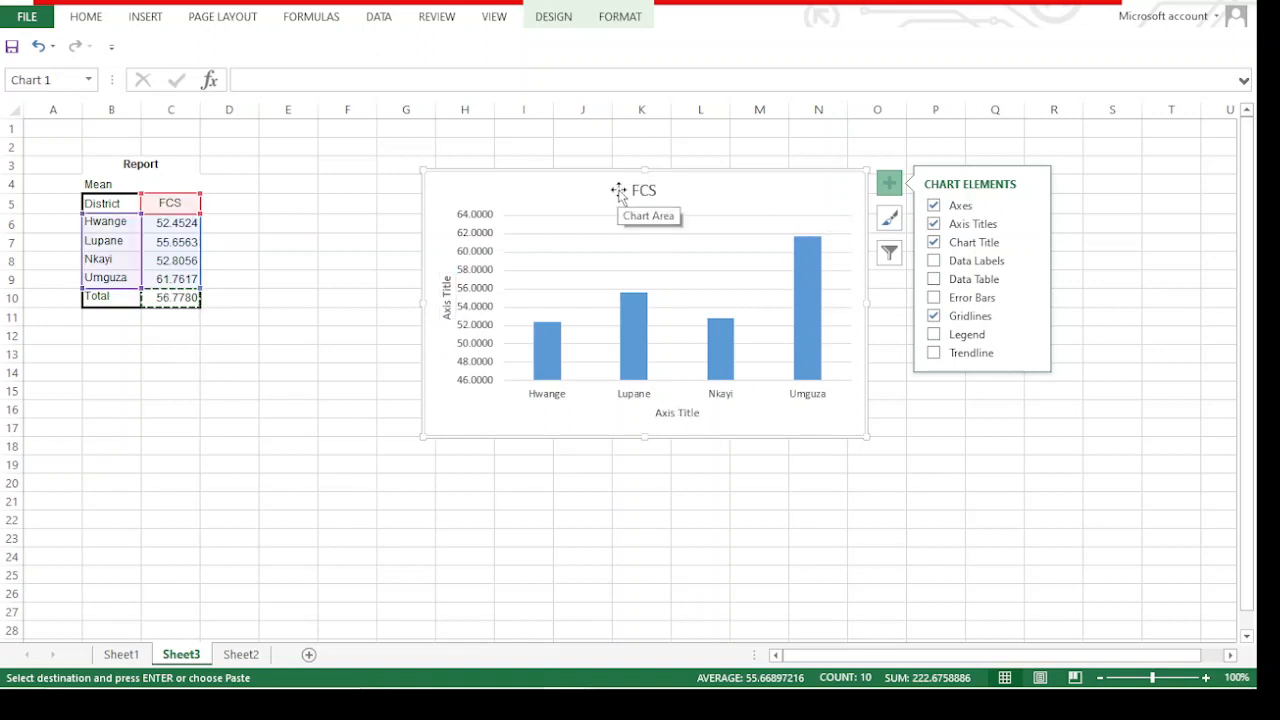
{"action": "left_click", "coordinate": [638, 190]}
{"action": "double_click", "coordinate": [640, 193]}
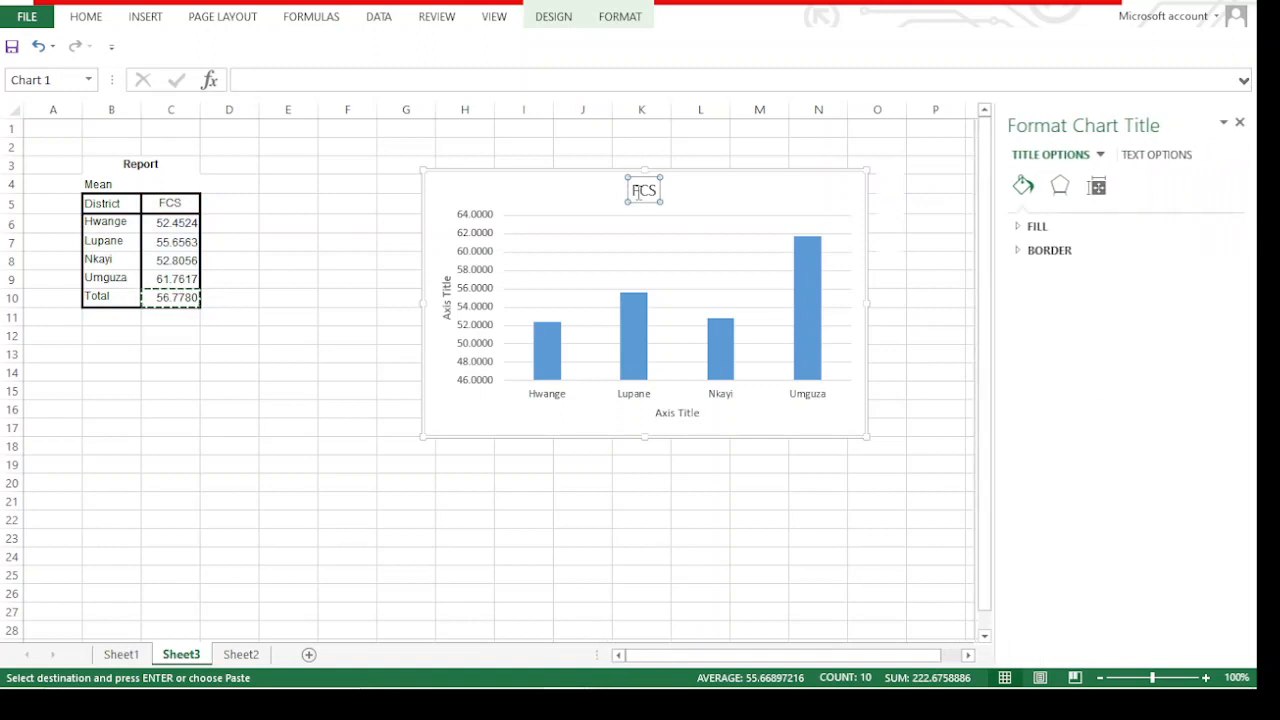
{"action": "type", "text": "avera"}
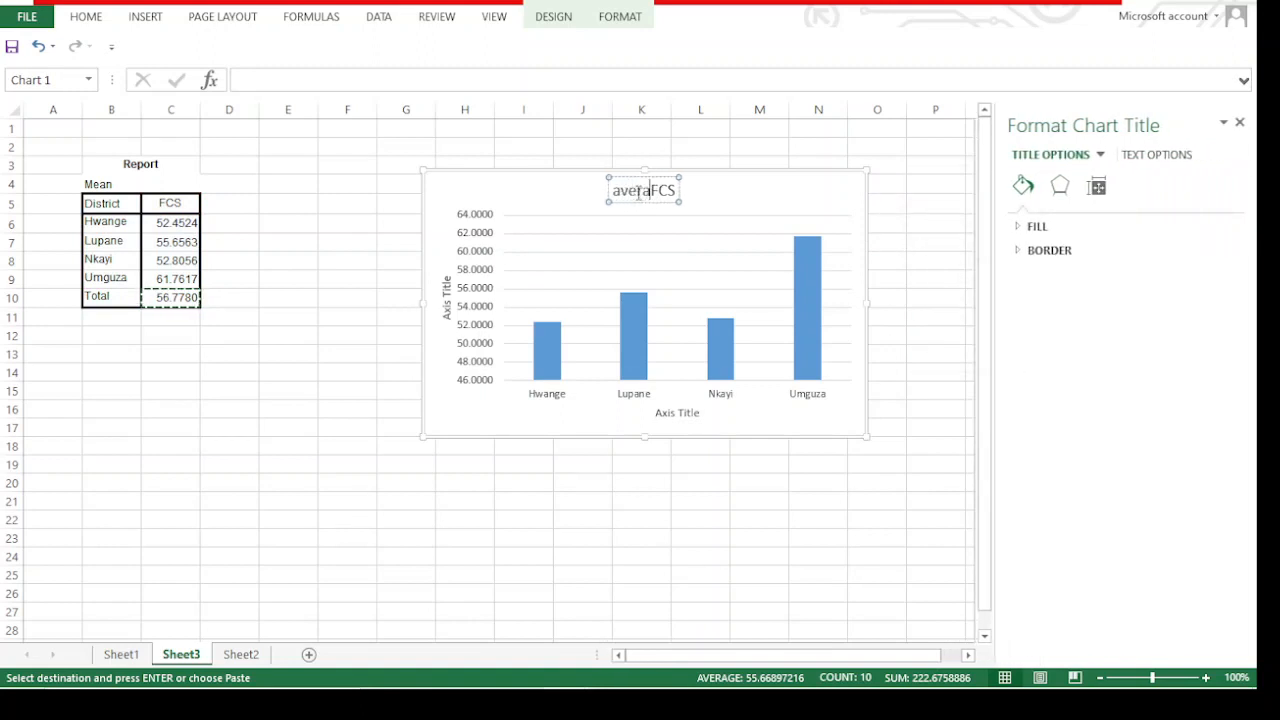
{"action": "type", "text": "gev"}
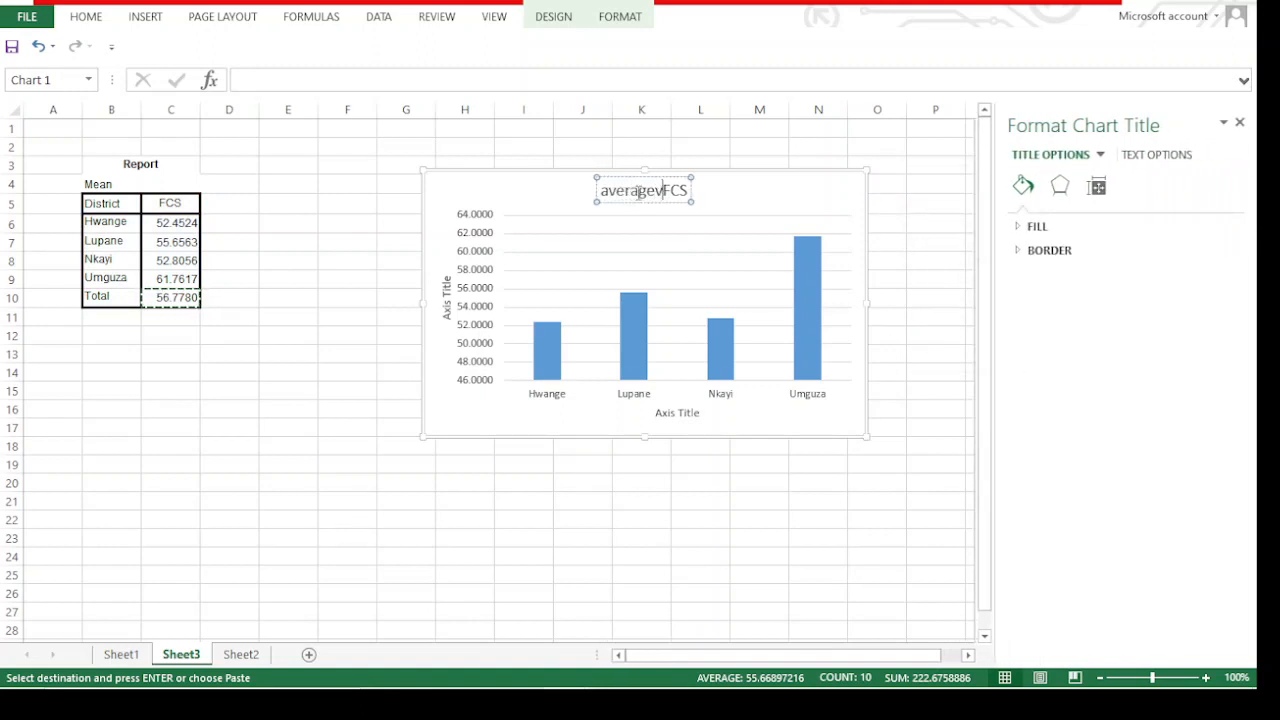
{"action": "key", "text": "BackSpace"}
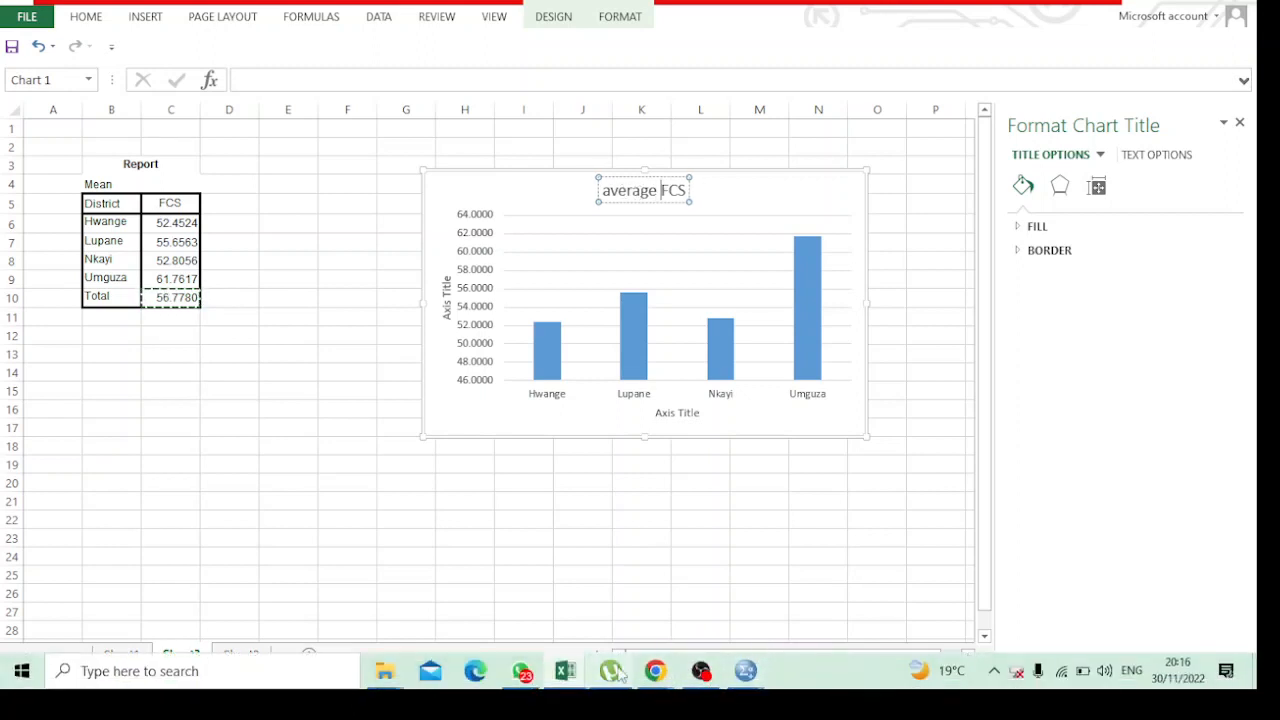
Check the Google Meet call in Chrome and the open SPSS windows, and return to the chart in Excel
{"action": "mouse_move", "coordinate": [672, 680]}
{"action": "left_click", "coordinate": [611, 590]}
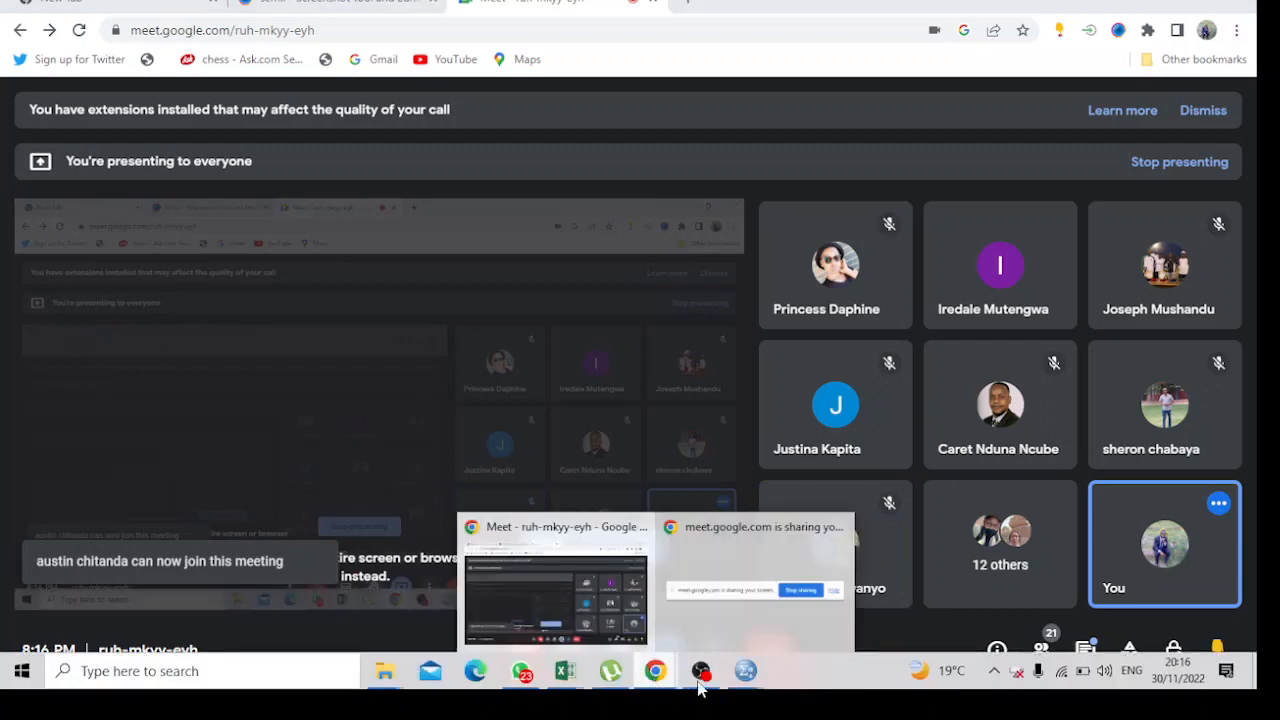
{"action": "mouse_move", "coordinate": [745, 672]}
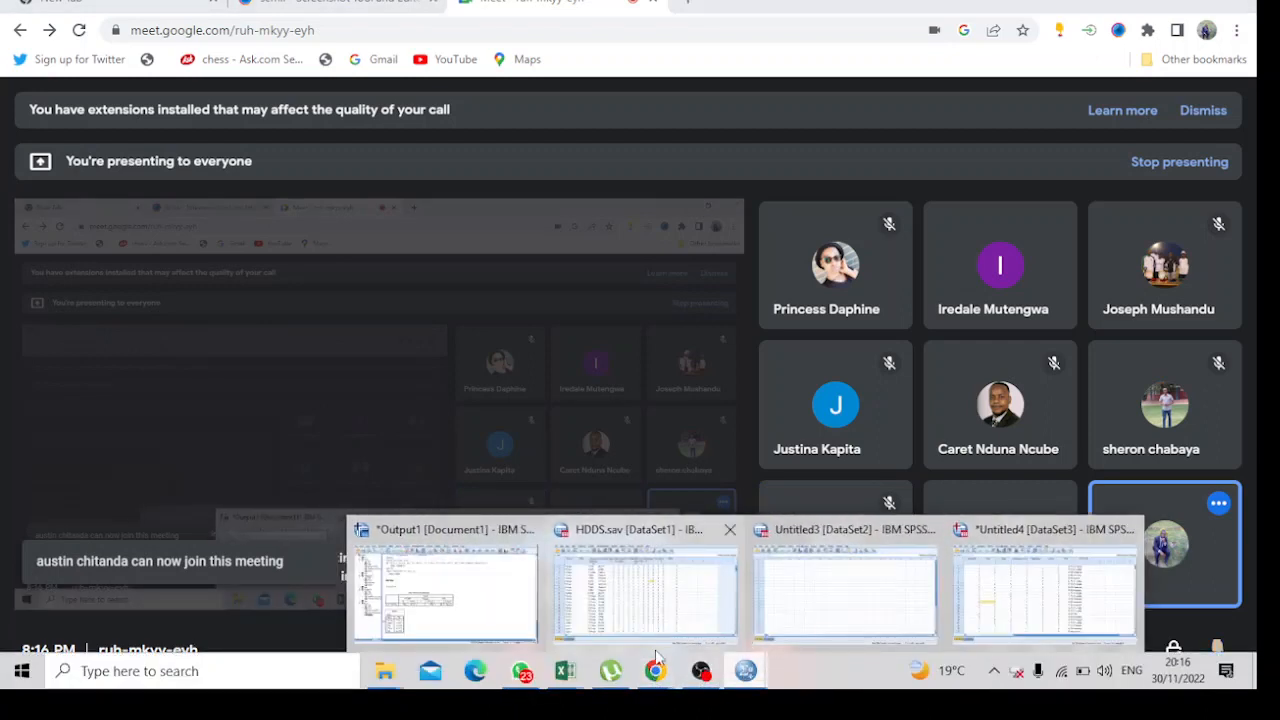
{"action": "mouse_move", "coordinate": [565, 670]}
{"action": "left_click", "coordinate": [529, 587]}
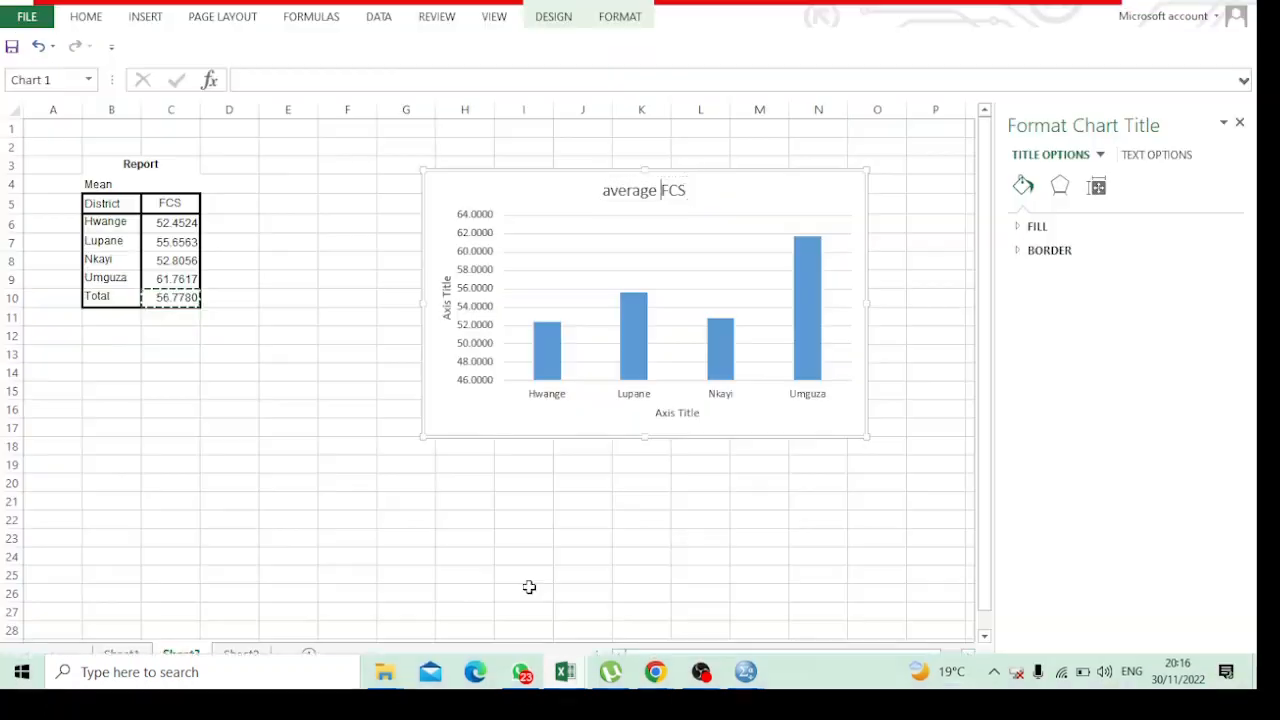
Add data labels to the FCS columns for all four districts and copy the chart
{"action": "left_click", "coordinate": [877, 389]}
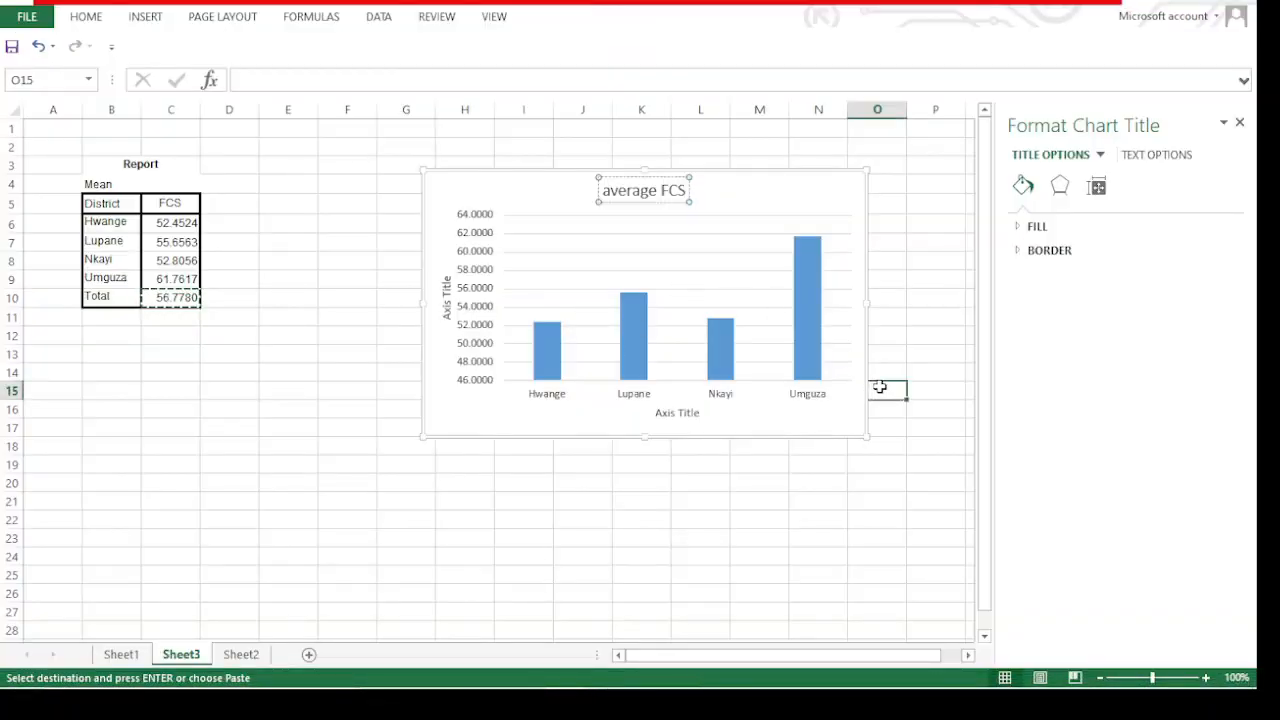
{"action": "left_click", "coordinate": [871, 508]}
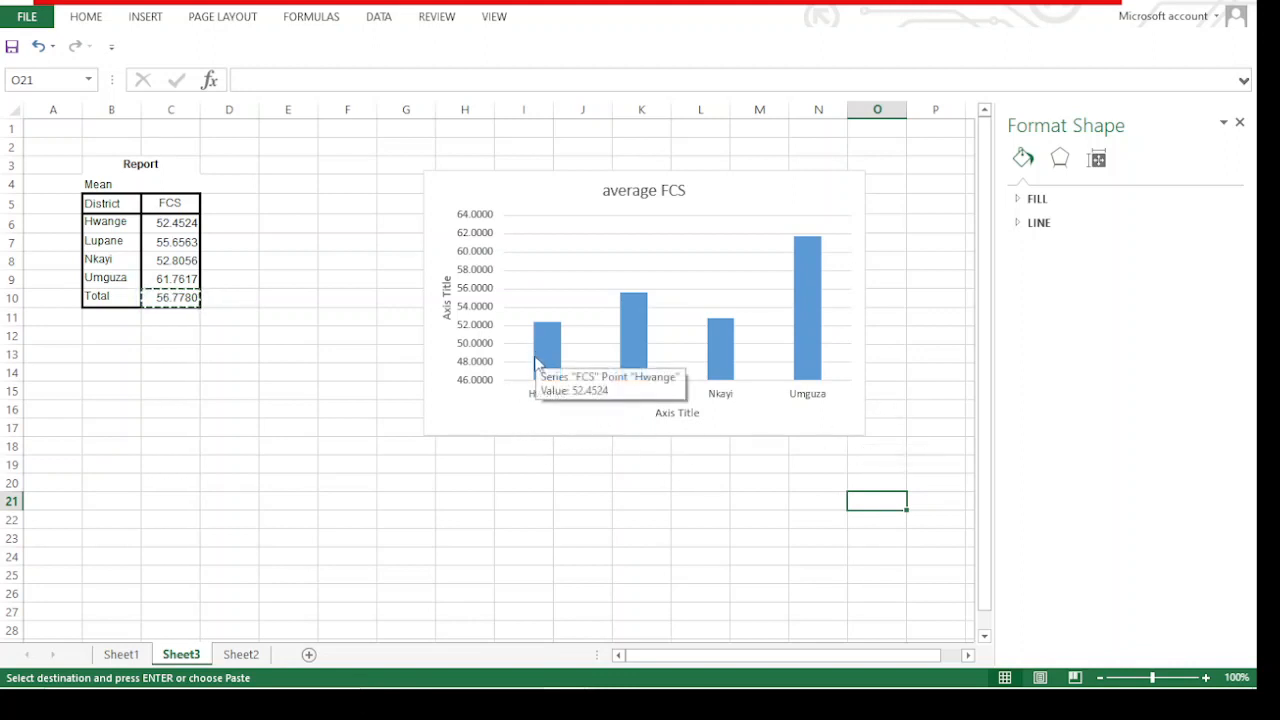
{"action": "mouse_move", "coordinate": [540, 364]}
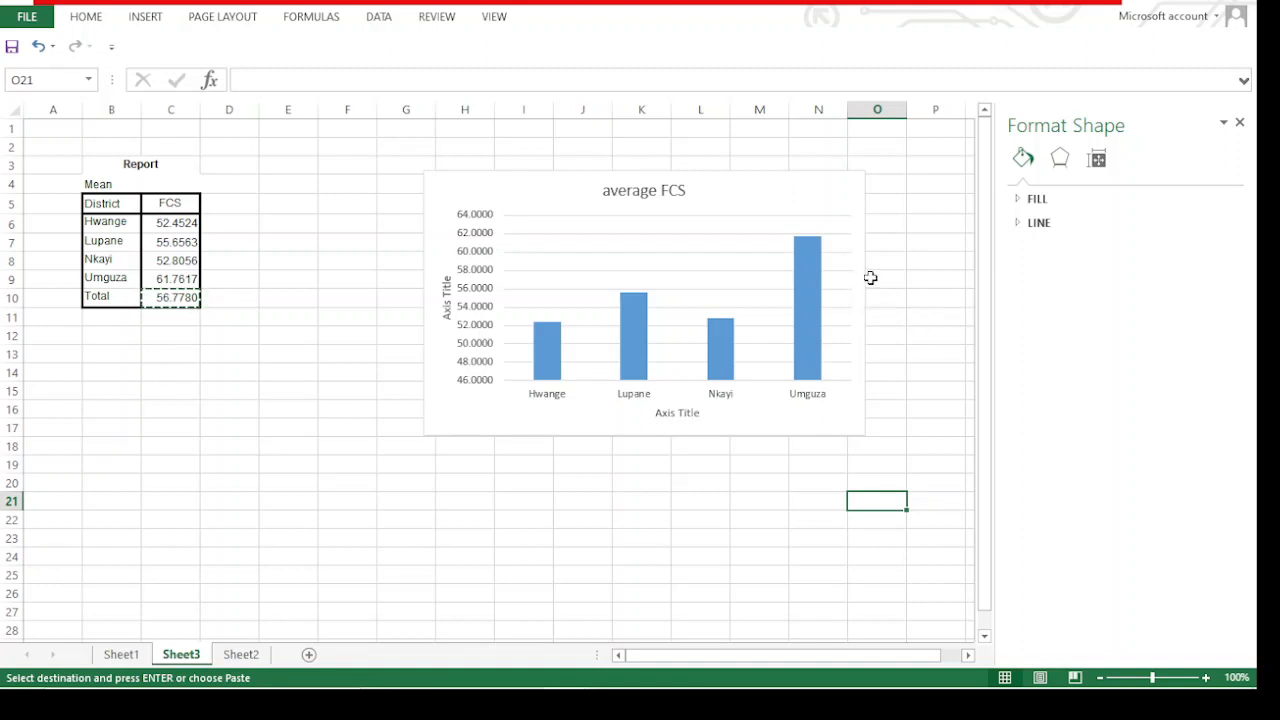
{"action": "left_click", "coordinate": [832, 277]}
{"action": "left_click", "coordinate": [802, 278]}
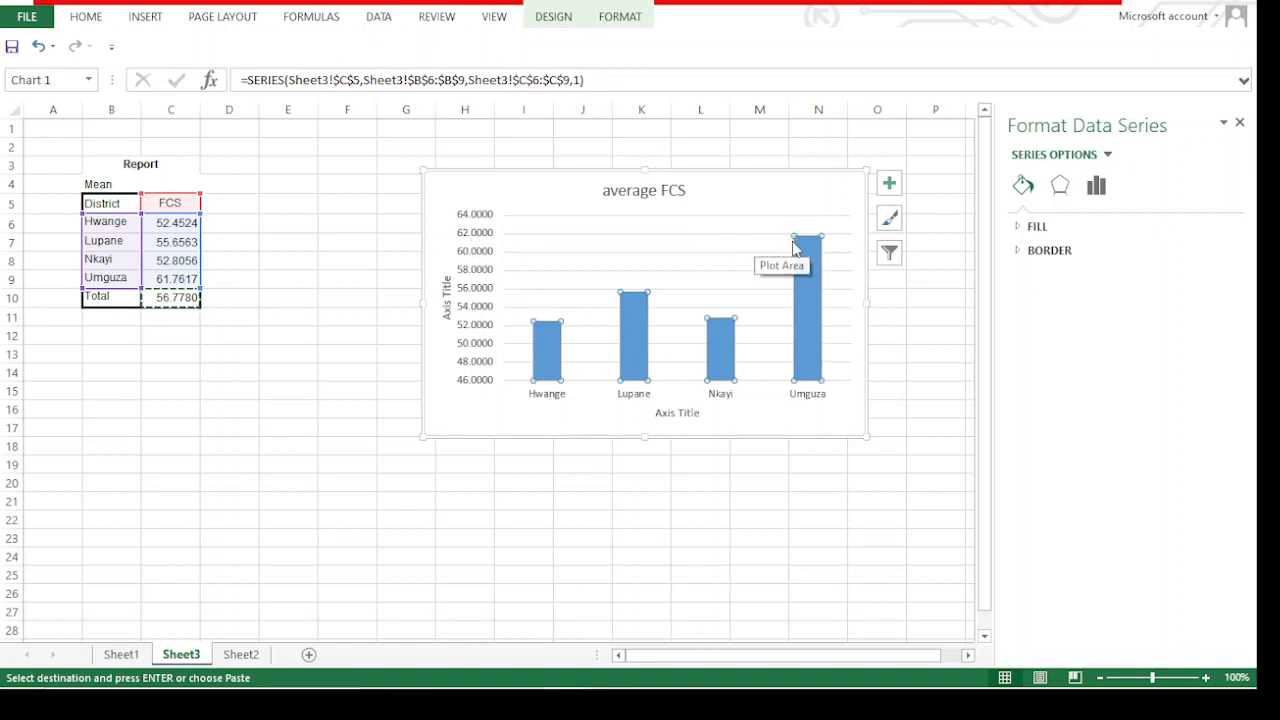
{"action": "mouse_move", "coordinate": [805, 250]}
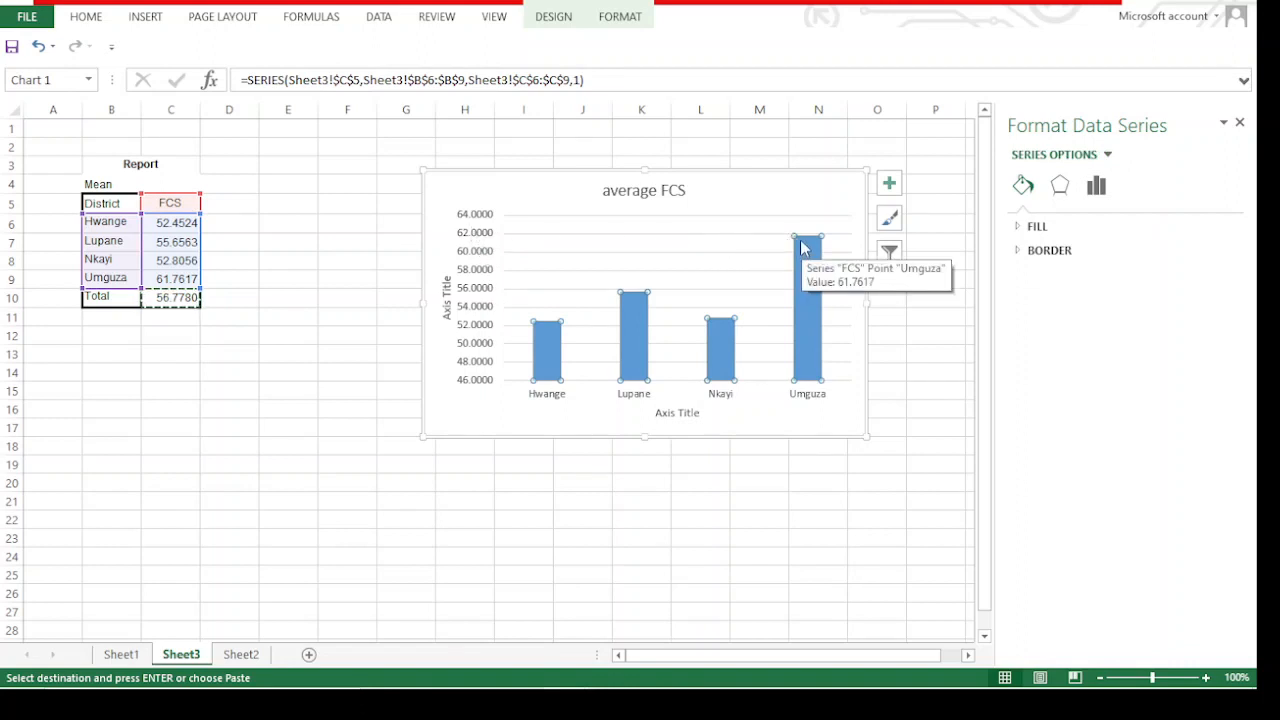
{"action": "left_click", "coordinate": [889, 183]}
{"action": "left_click", "coordinate": [957, 260]}
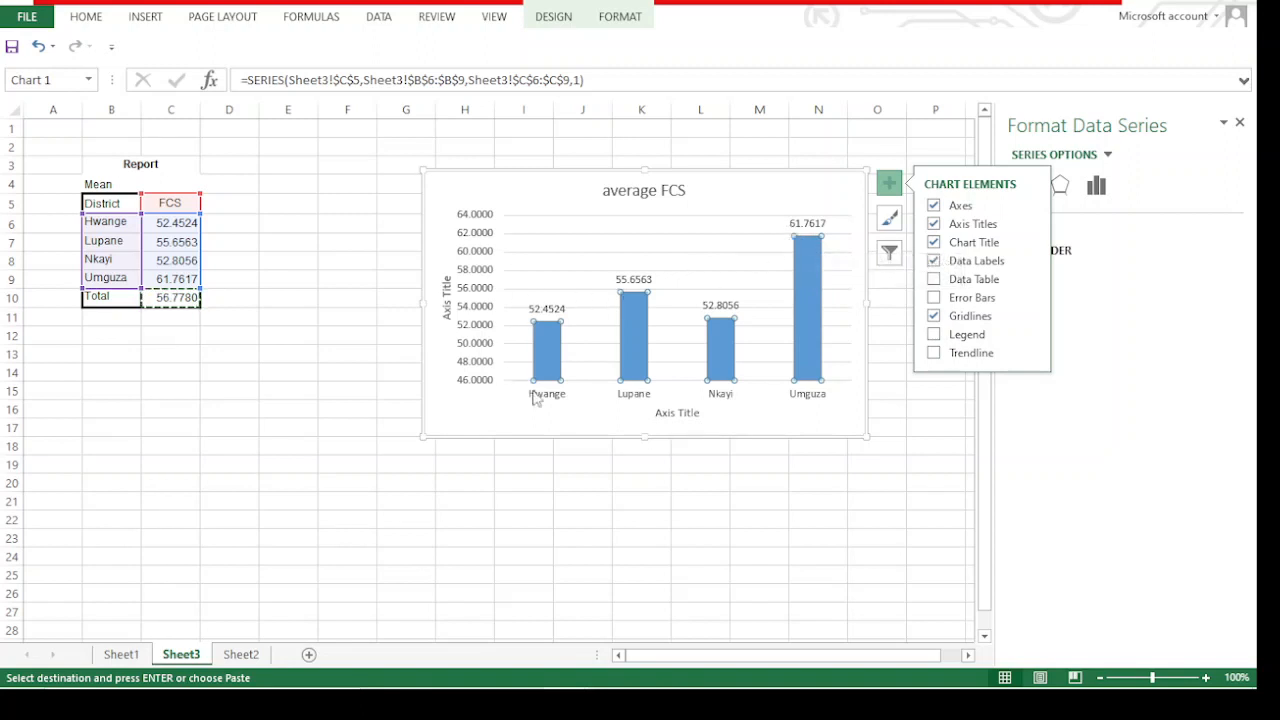
{"action": "right_click", "coordinate": [764, 194]}
{"action": "left_click", "coordinate": [812, 227]}
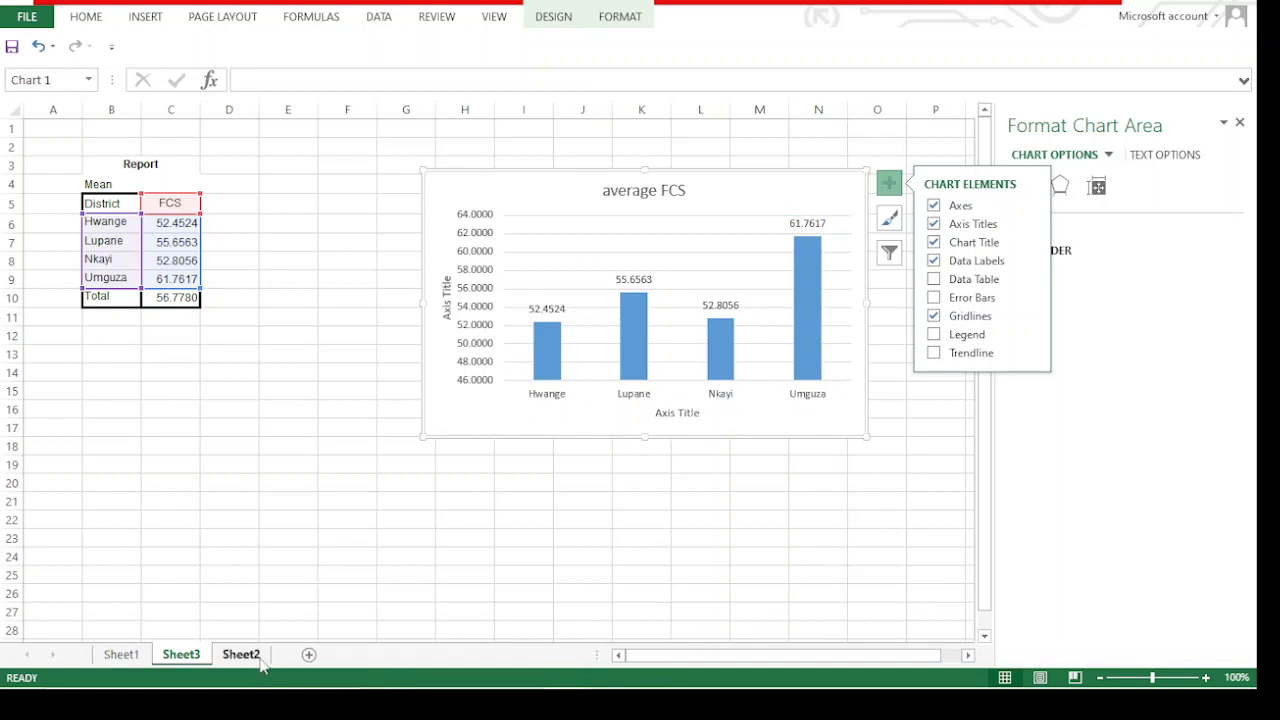
Switch to the Untitled4 dataset in SPSS and save it in the exam folder as FCS
{"action": "mouse_move", "coordinate": [660, 695]}
{"action": "mouse_move", "coordinate": [748, 672]}
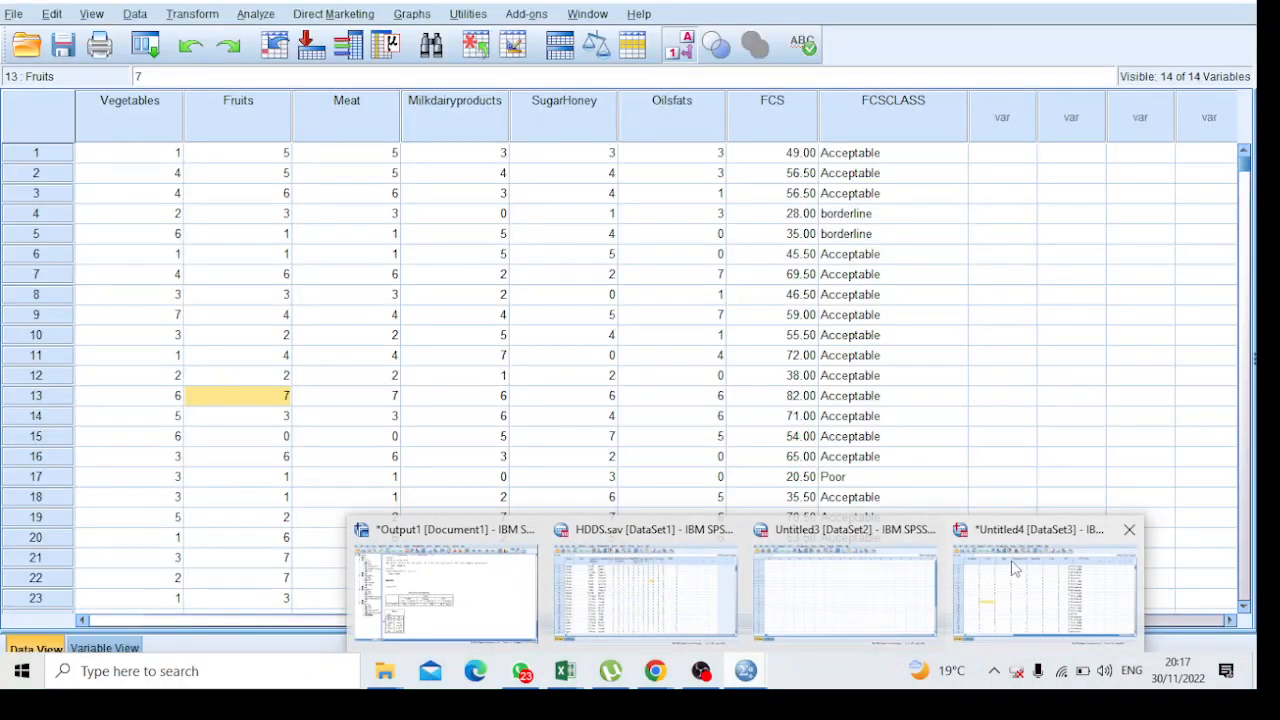
{"action": "left_click", "coordinate": [1015, 568]}
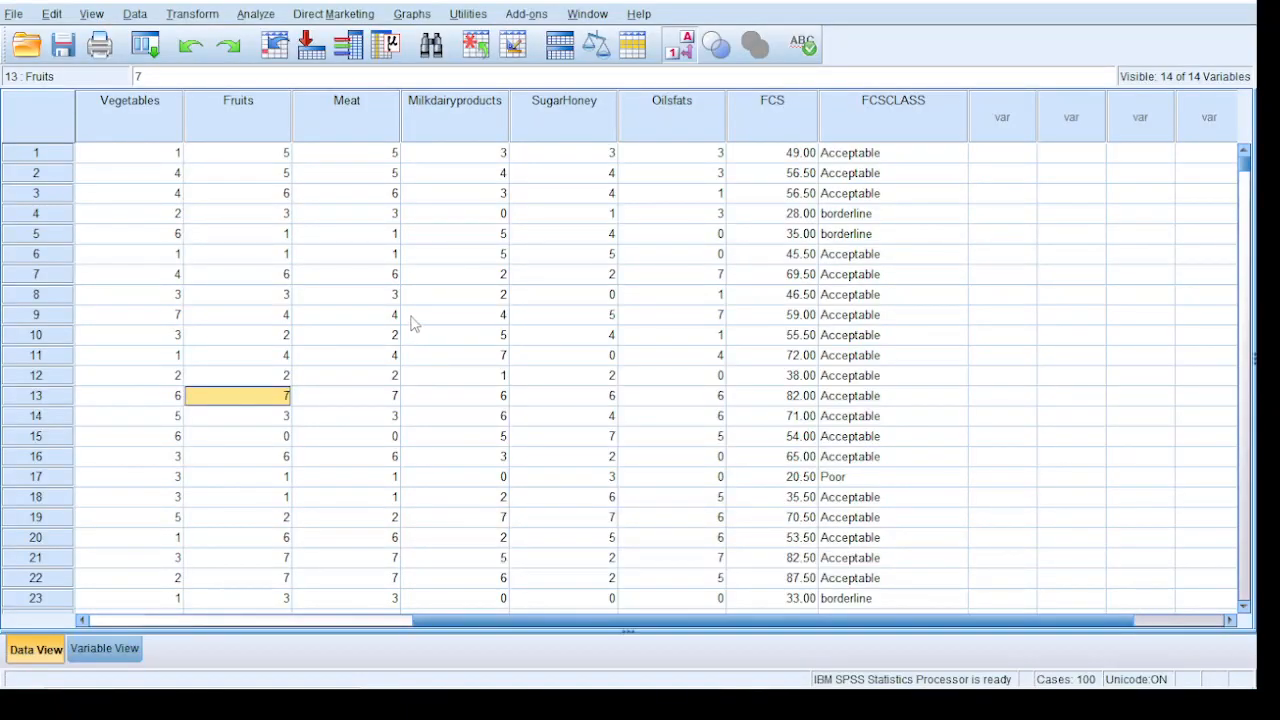
{"action": "left_click", "coordinate": [14, 14]}
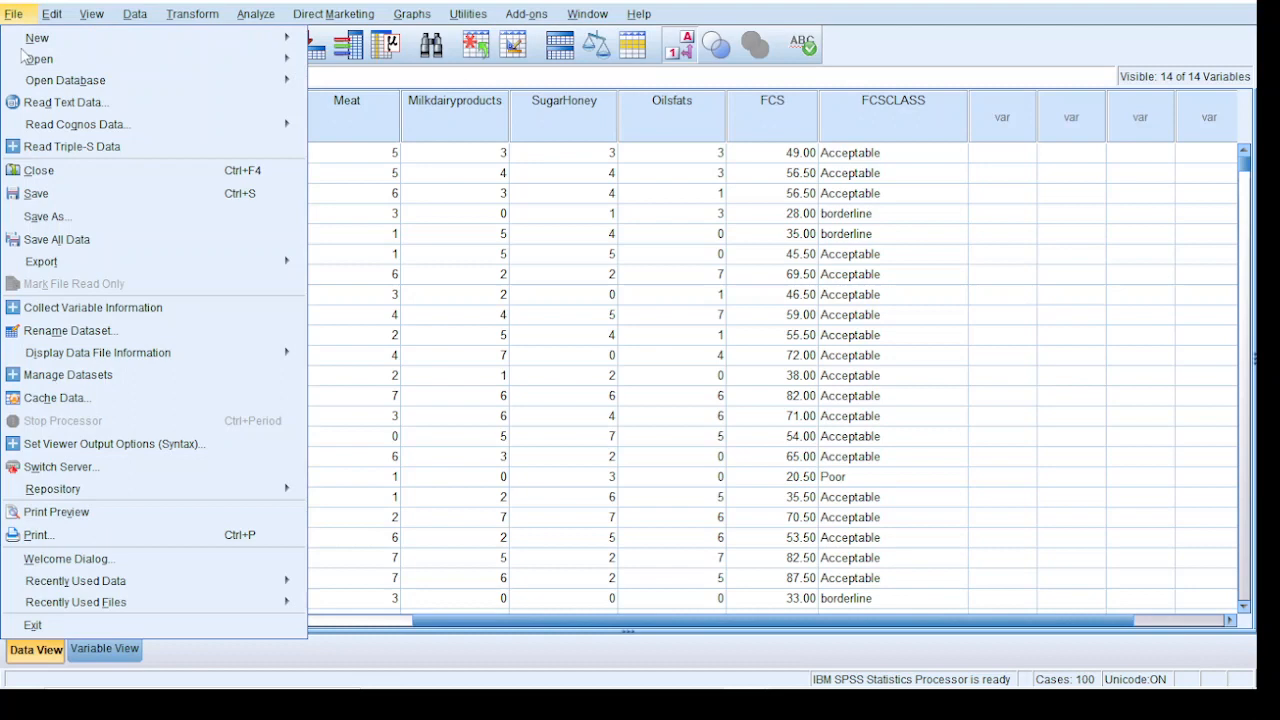
{"action": "left_click", "coordinate": [26, 195]}
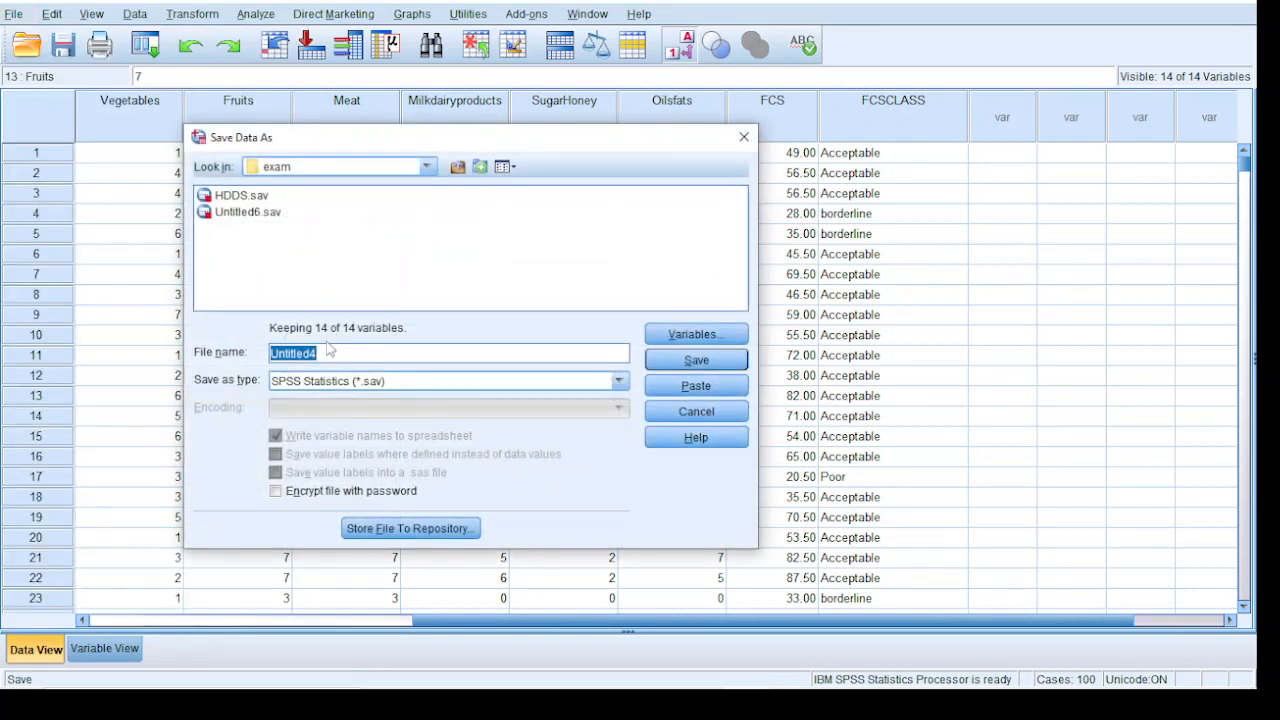
{"action": "type", "text": "FCS"}
{"action": "key", "text": "Return"}
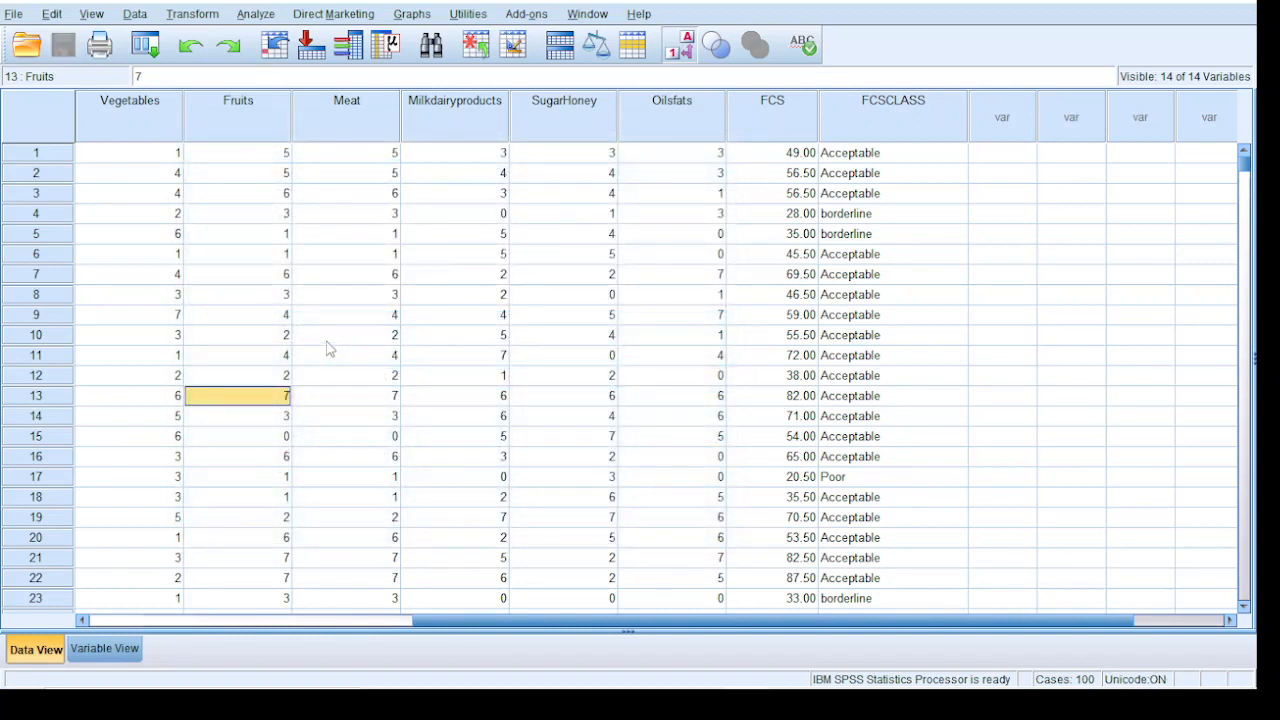
Run Frequencies on FCSCLASS in the FCS.sav dataset, with the frequency table displayed and no additional statistics selected
{"action": "mouse_move", "coordinate": [808, 686]}
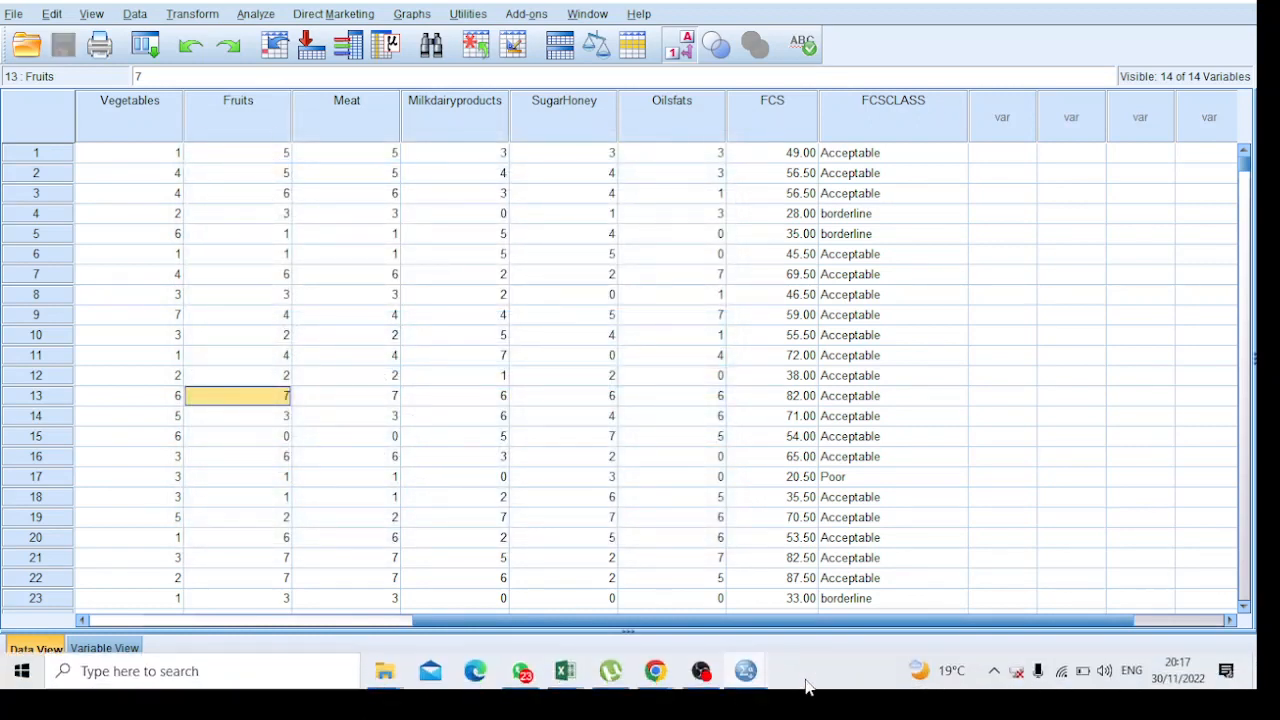
{"action": "mouse_move", "coordinate": [745, 678]}
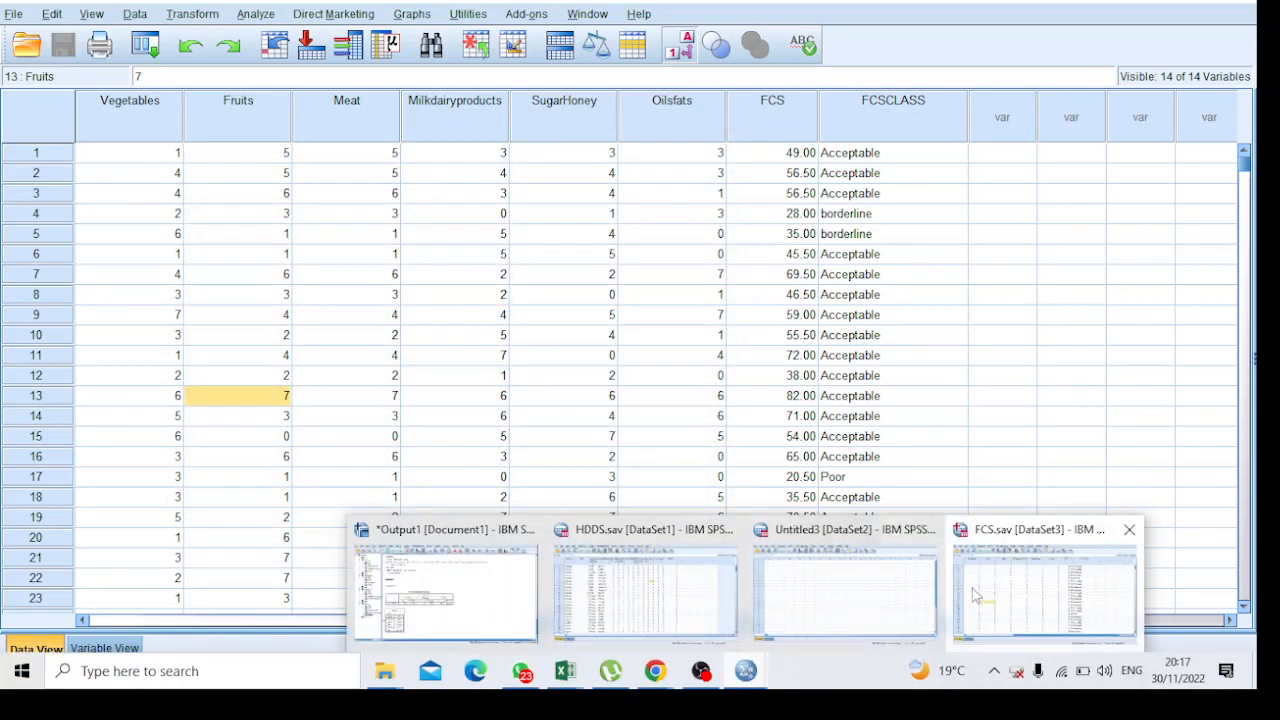
{"action": "left_click", "coordinate": [1018, 585]}
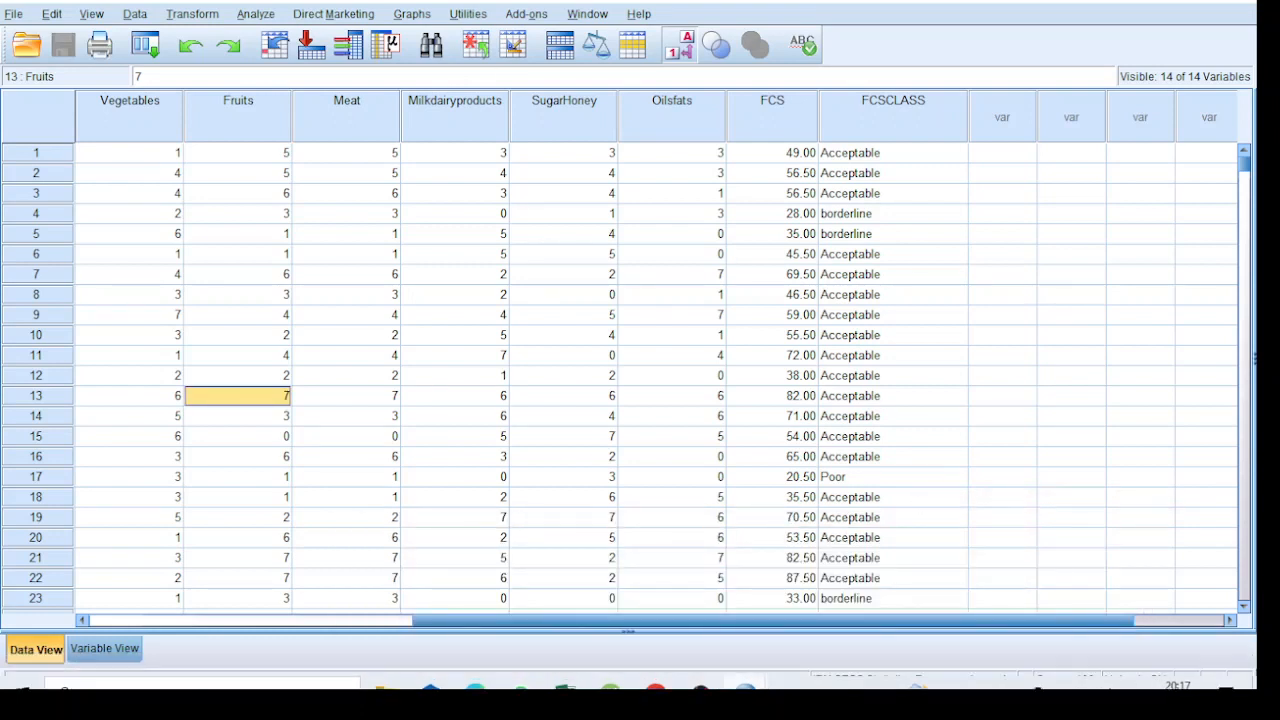
{"action": "left_click", "coordinate": [262, 14]}
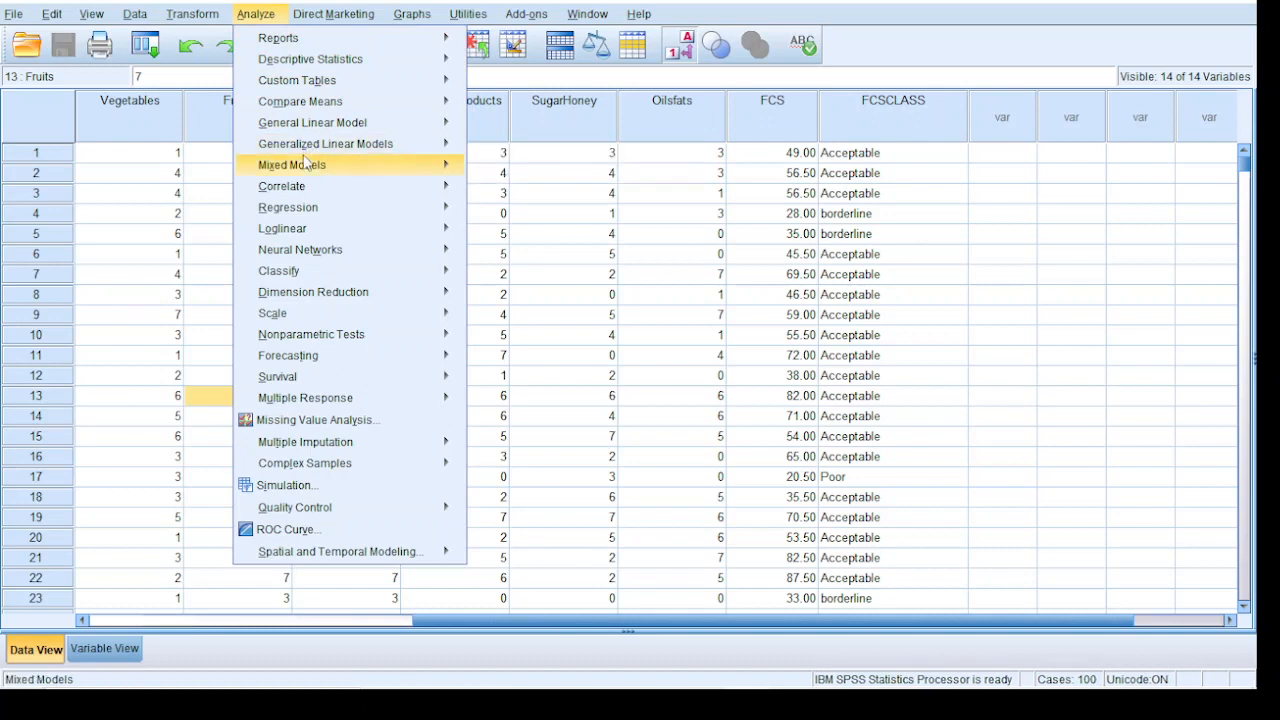
{"action": "mouse_move", "coordinate": [340, 64]}
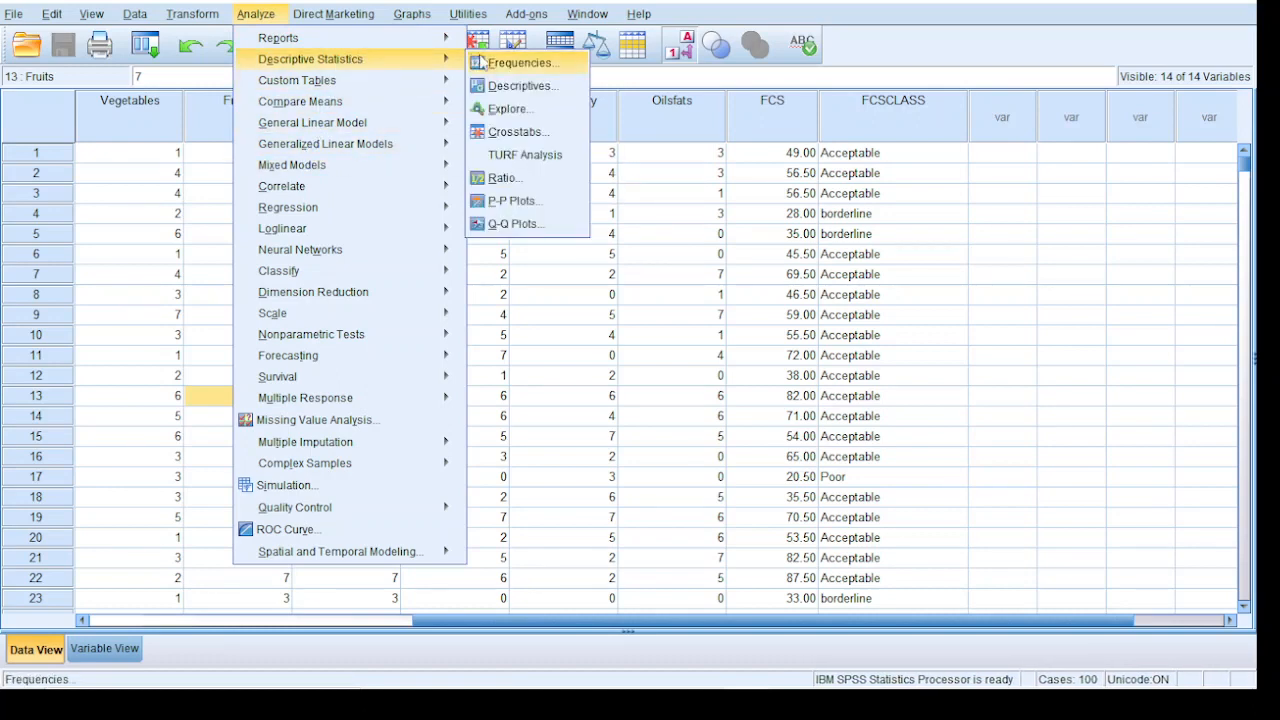
{"action": "left_click", "coordinate": [521, 63]}
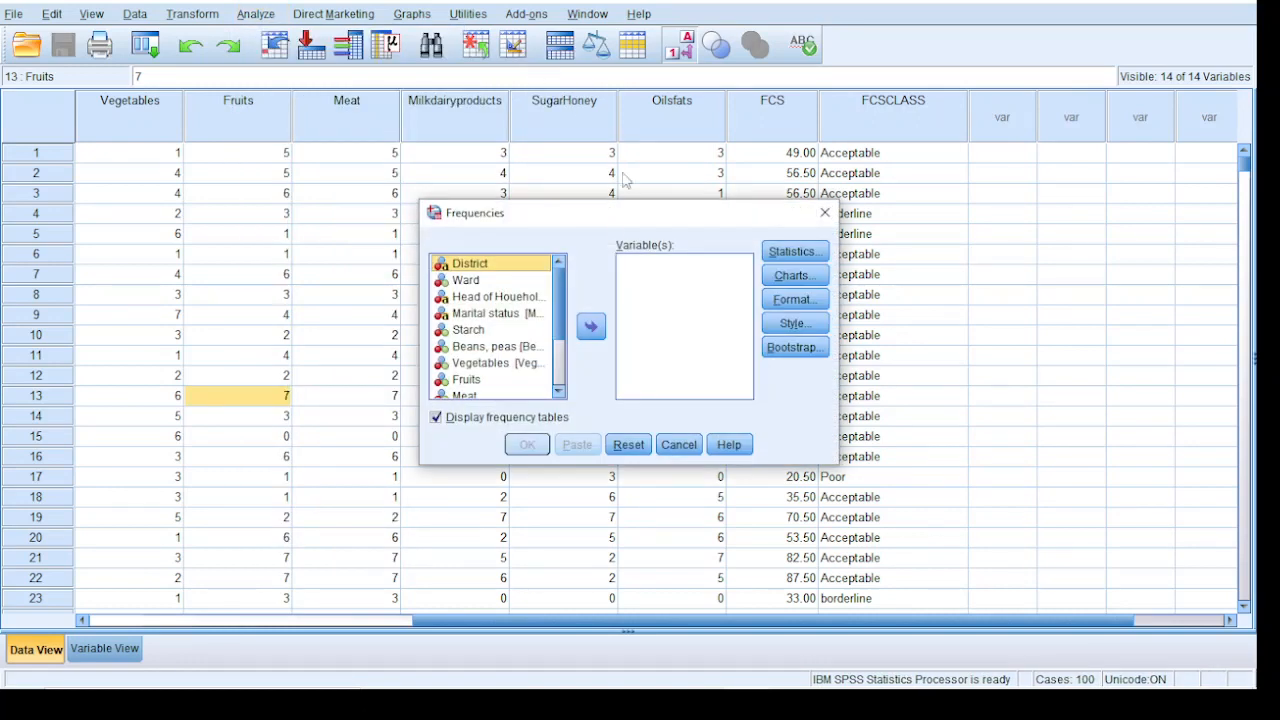
{"action": "scroll", "coordinate": [556, 390], "scroll_direction": "down", "scroll_amount": 6}
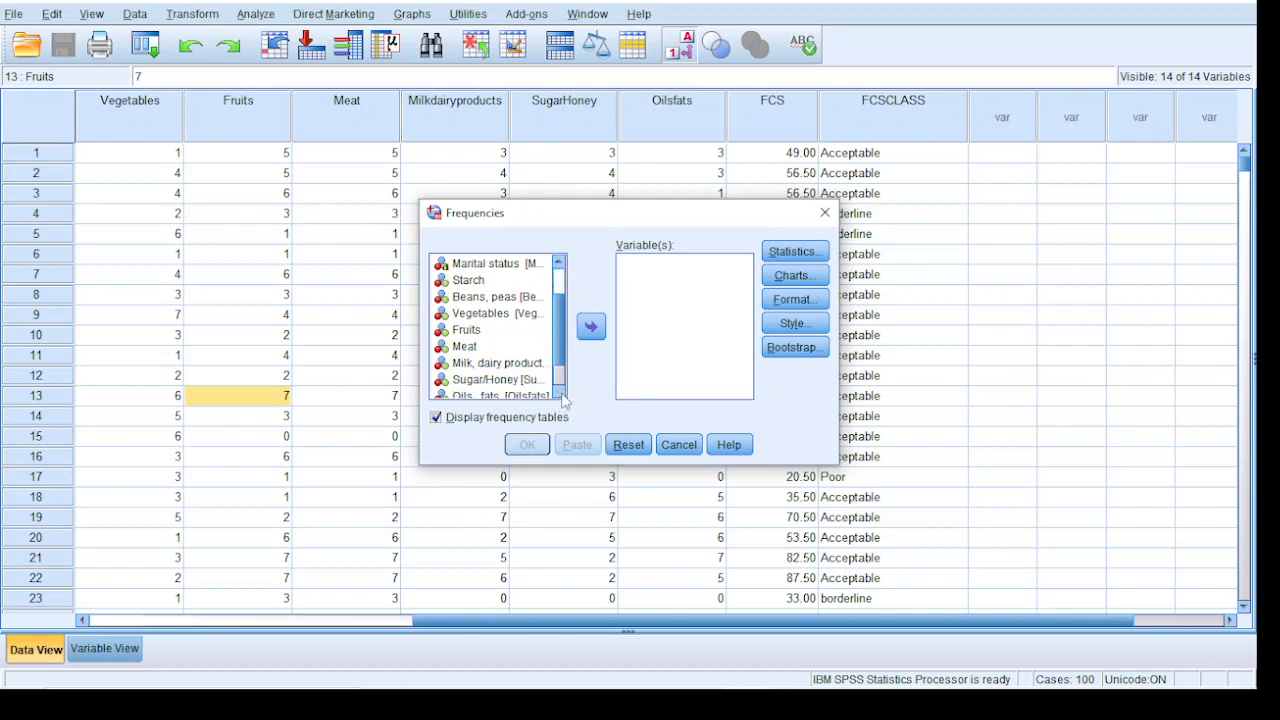
{"action": "left_click", "coordinate": [480, 390]}
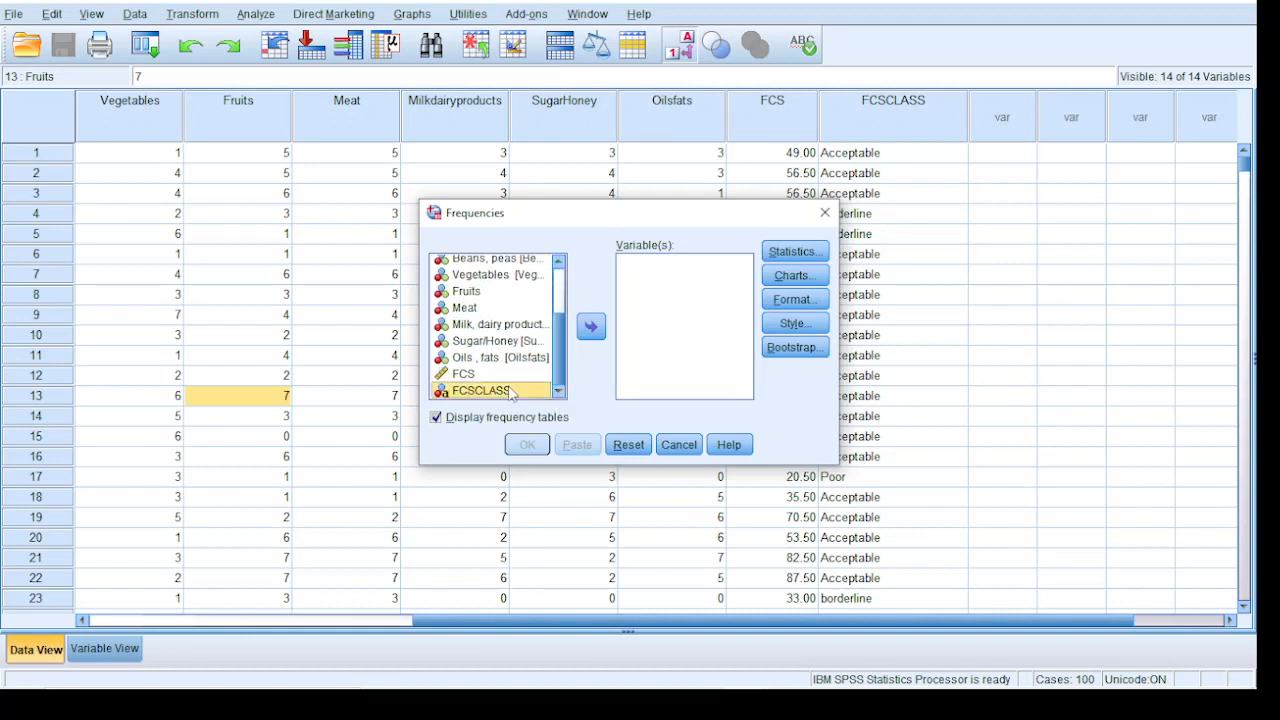
{"action": "left_click", "coordinate": [591, 327]}
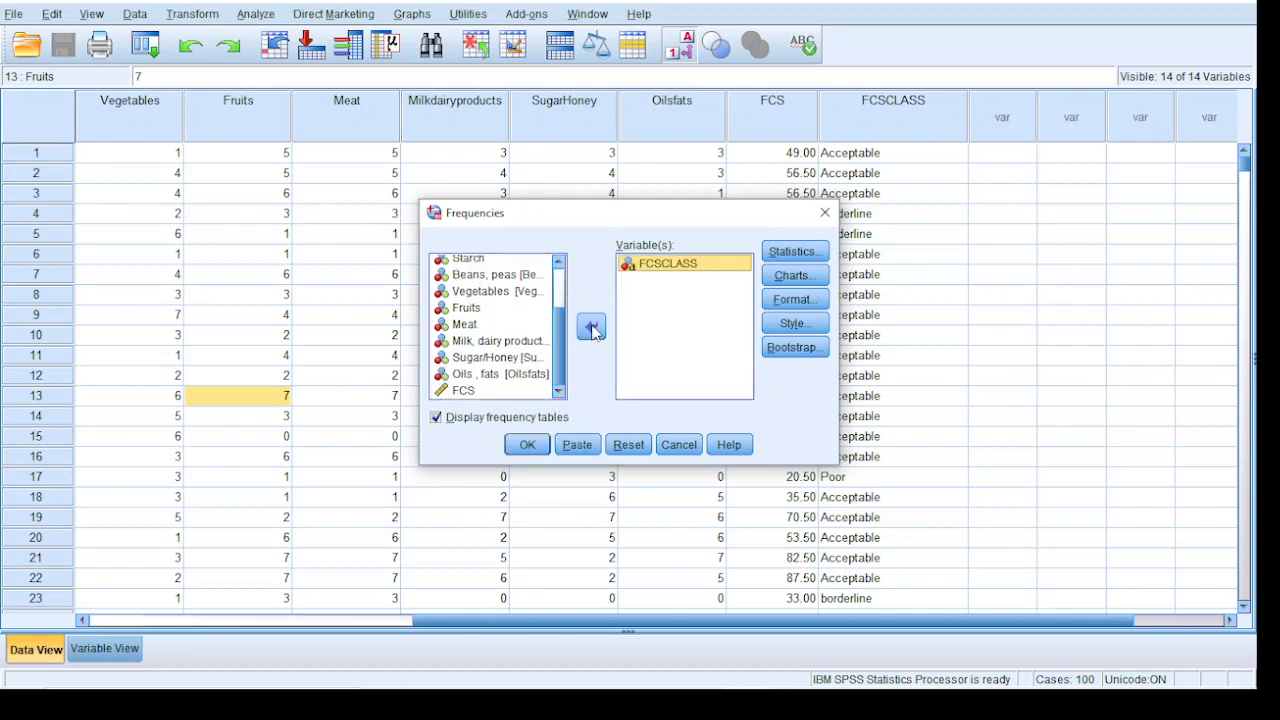
{"action": "left_click", "coordinate": [794, 252]}
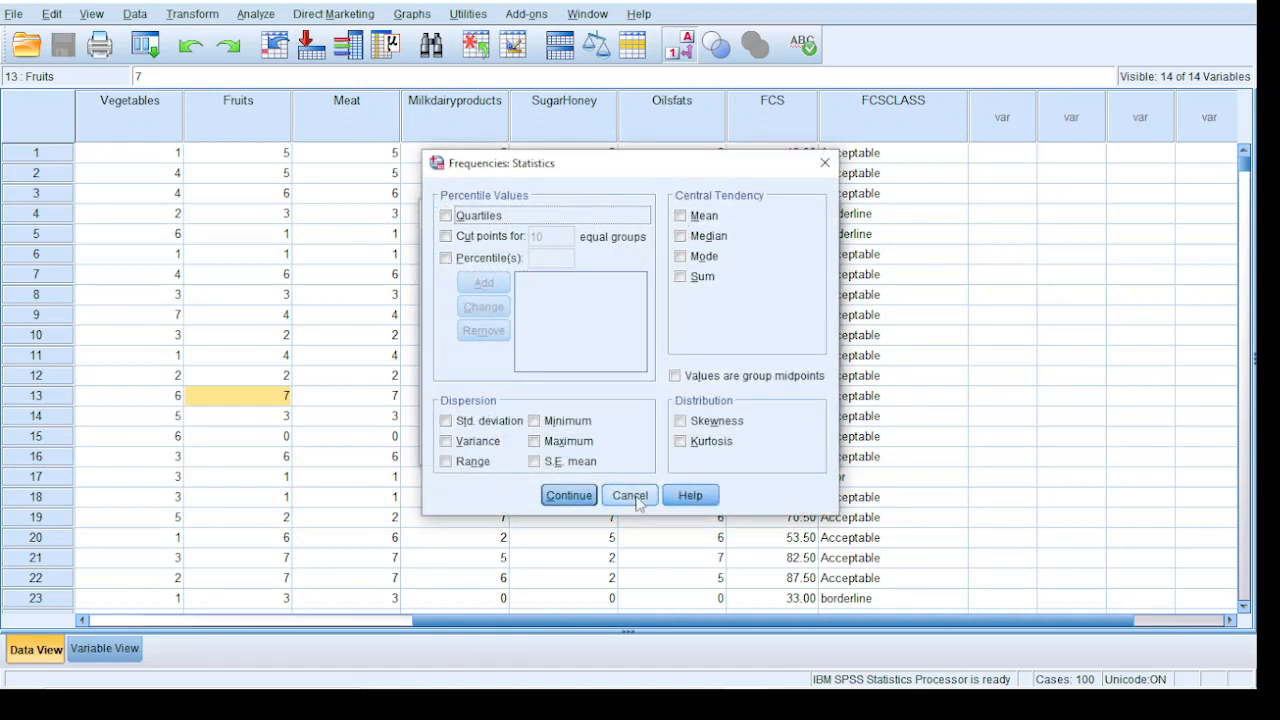
{"action": "left_click", "coordinate": [589, 497]}
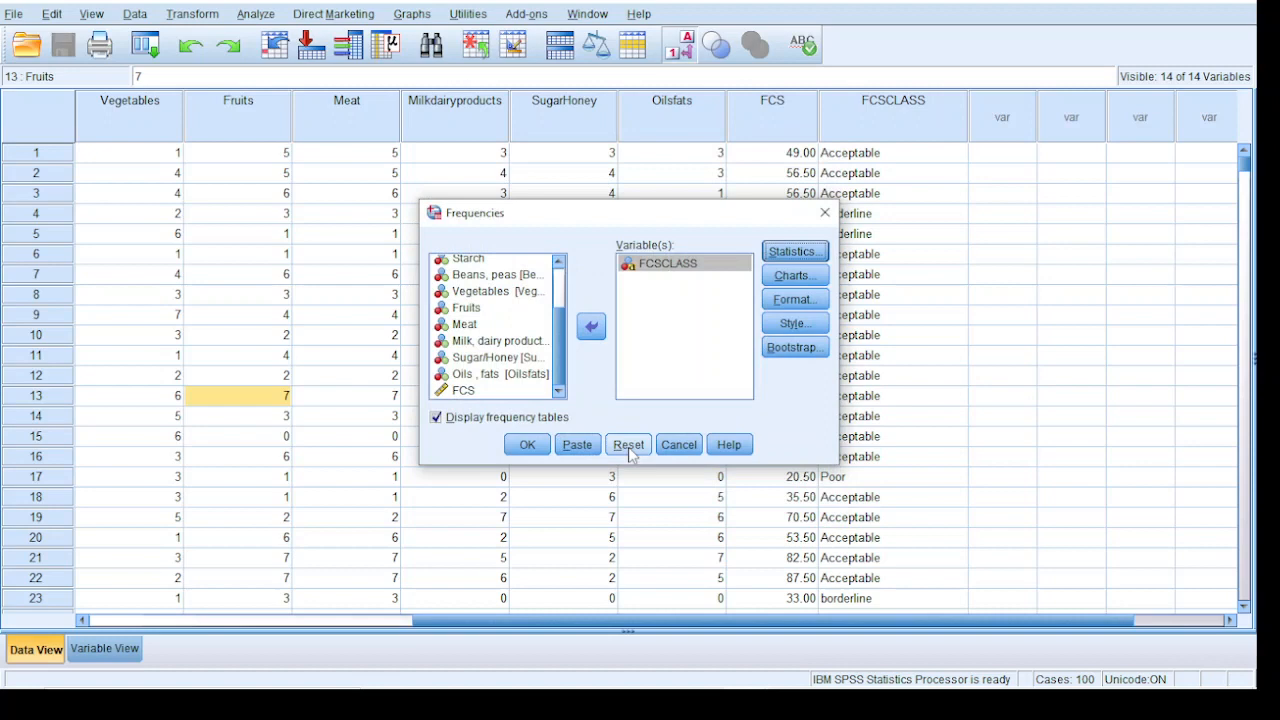
{"action": "left_click", "coordinate": [527, 445]}
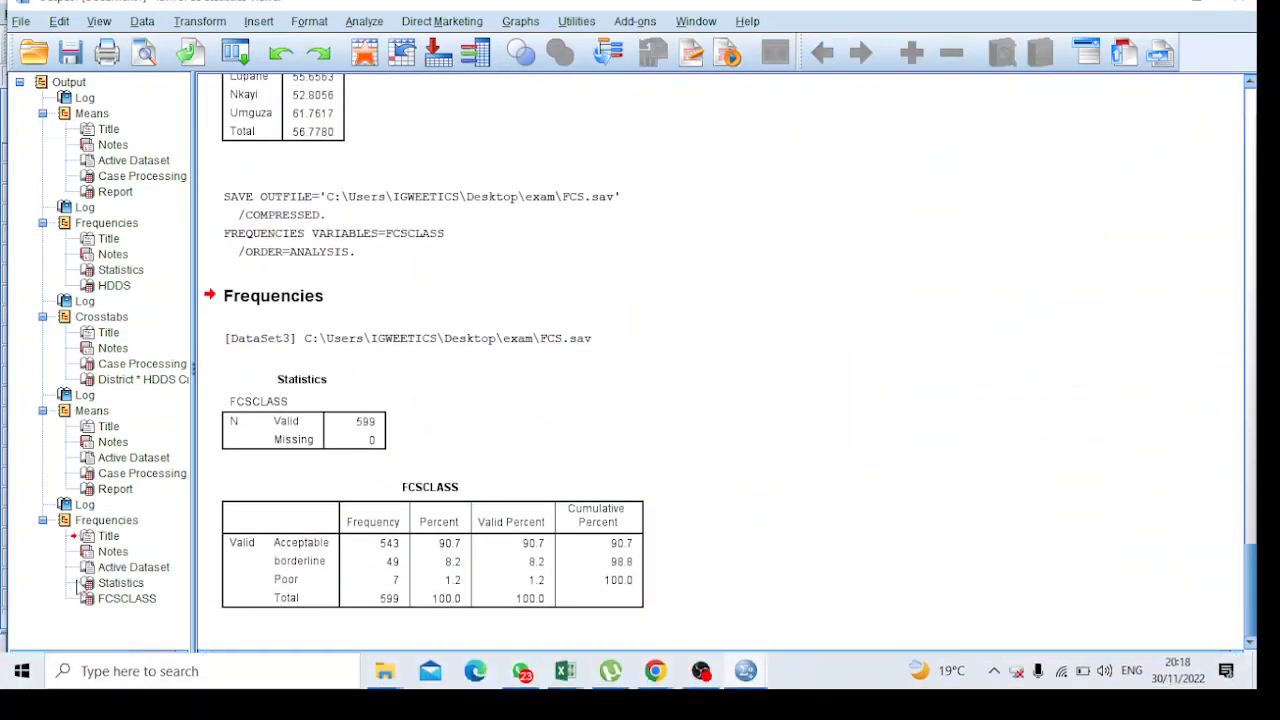
Copy the FCSCLASS frequency table from the SPSS output
{"action": "left_click", "coordinate": [296, 560]}
{"action": "left_click", "coordinate": [303, 556]}
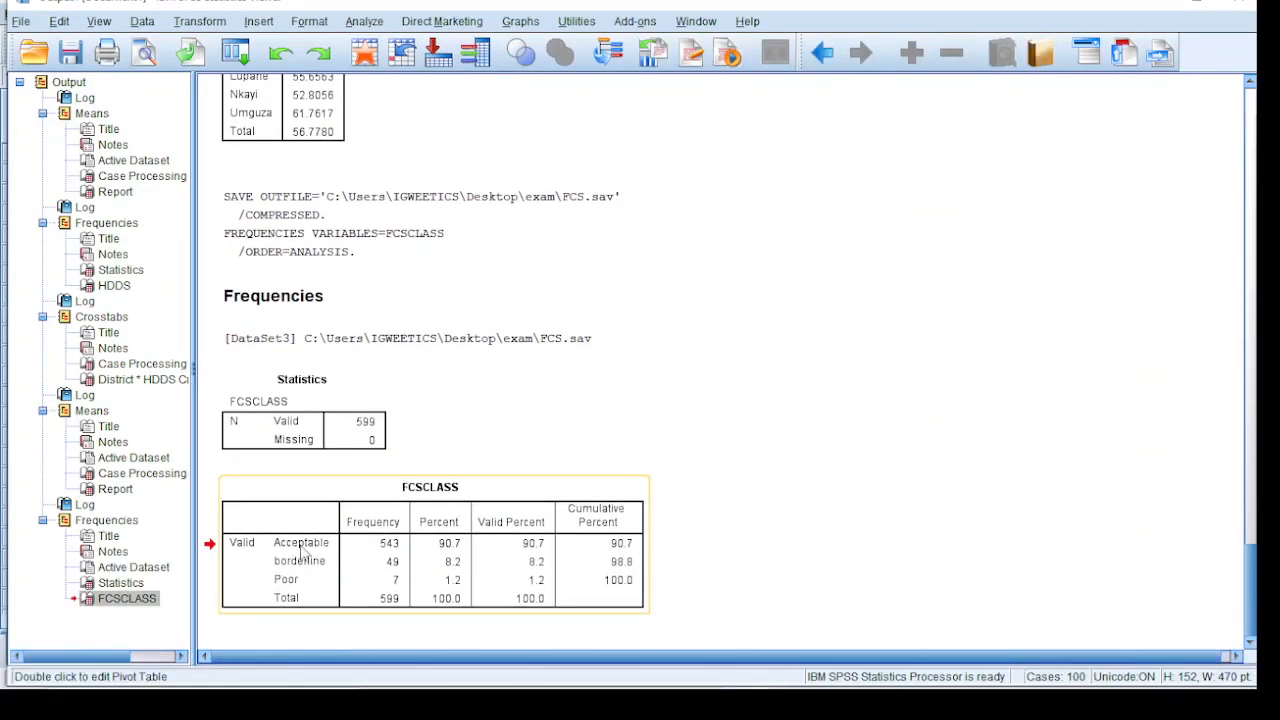
{"action": "right_click", "coordinate": [310, 550]}
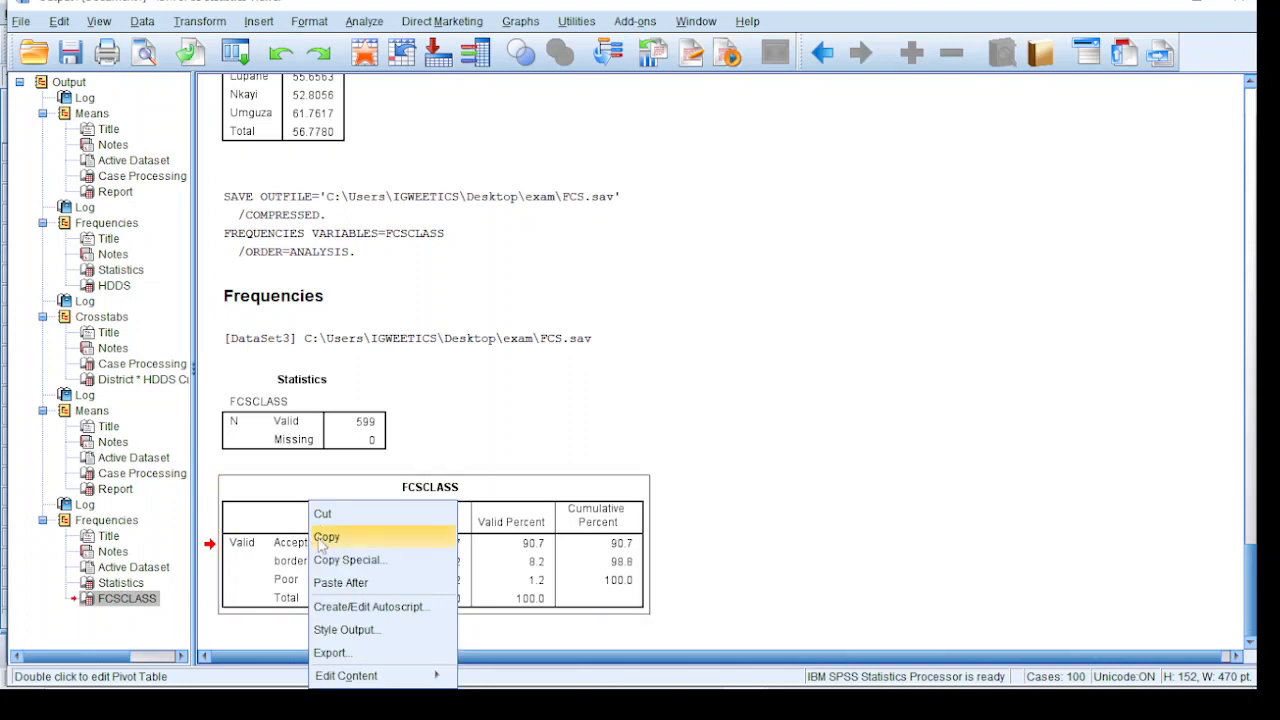
{"action": "left_click", "coordinate": [320, 538]}
Switch to the Excel workbook and paste the FCSCLASS table into Sheet3 starting at cell C23, below the average FCS chart
{"action": "mouse_move", "coordinate": [398, 687]}
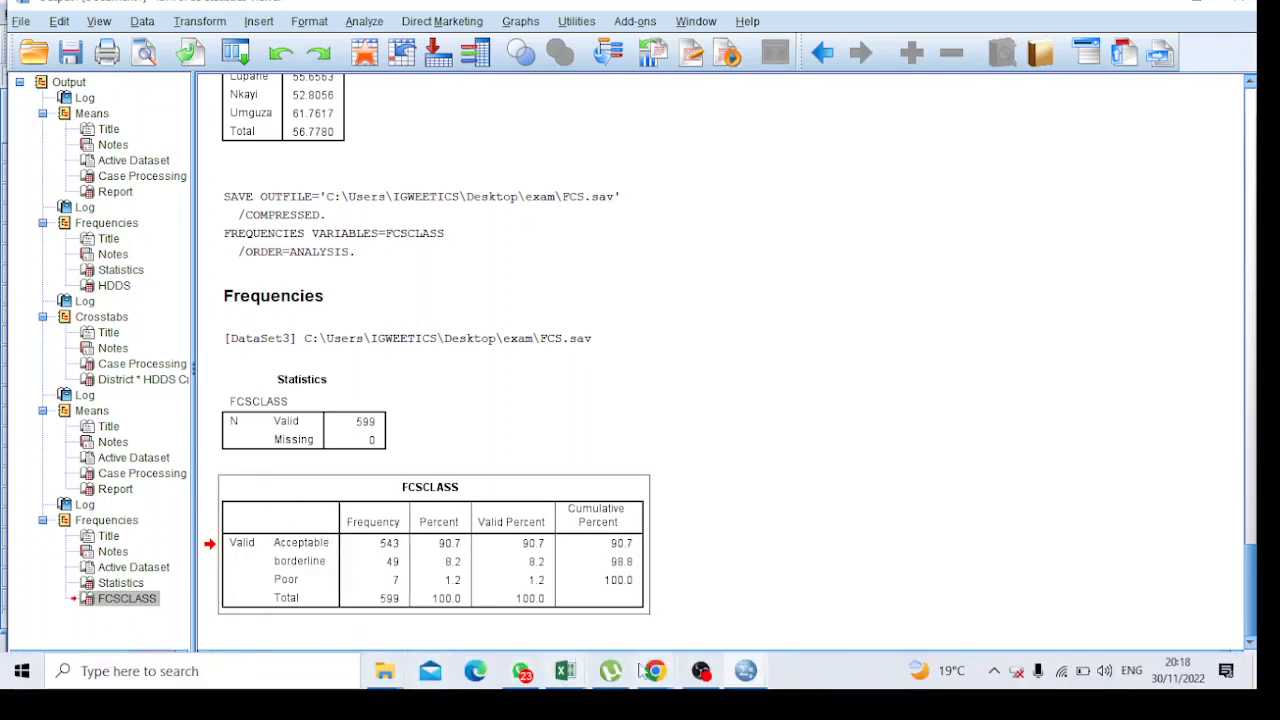
{"action": "mouse_move", "coordinate": [580, 676]}
{"action": "left_click", "coordinate": [490, 598]}
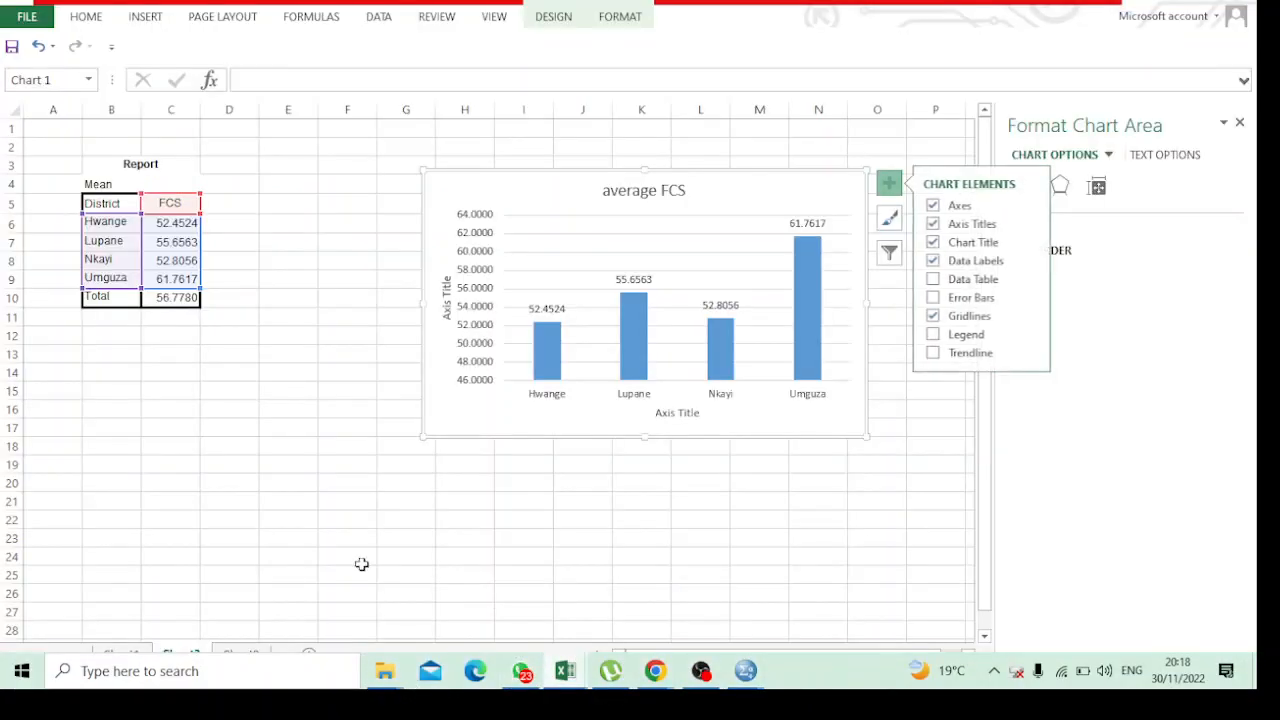
{"action": "left_click", "coordinate": [211, 534]}
{"action": "scroll", "coordinate": [214, 510], "scroll_direction": "down", "scroll_amount": 4}
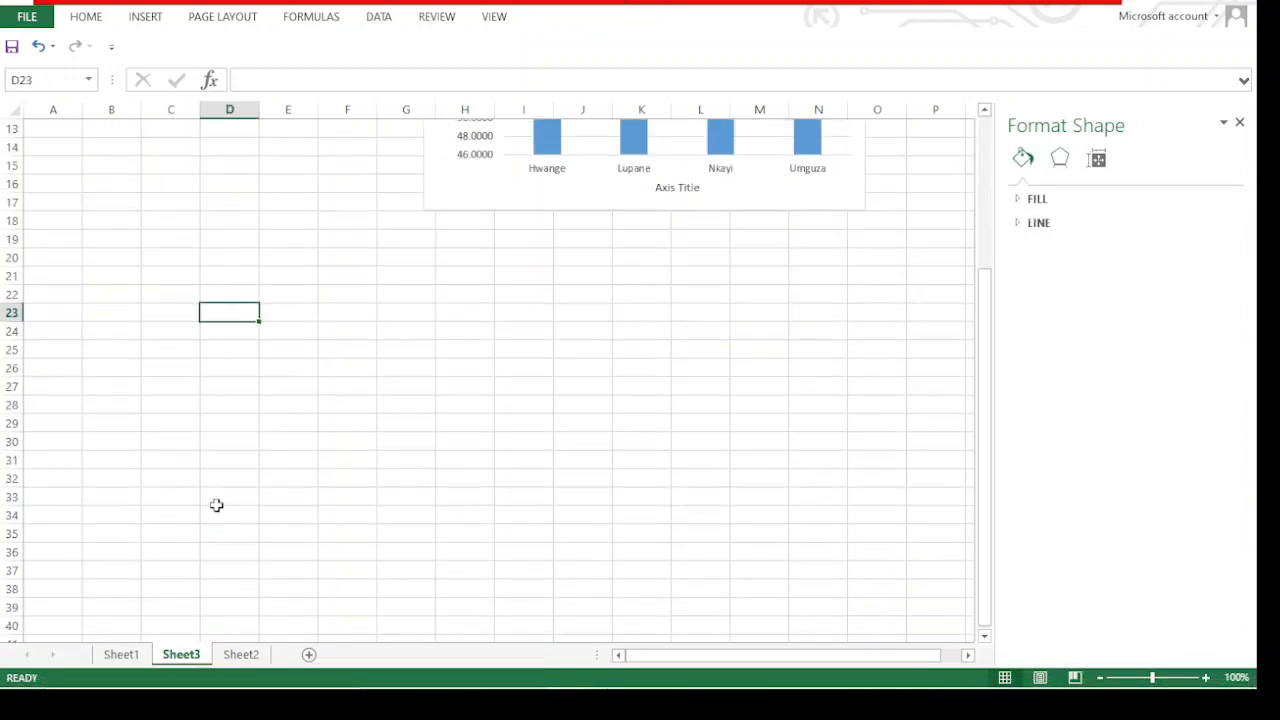
{"action": "left_click", "coordinate": [156, 311]}
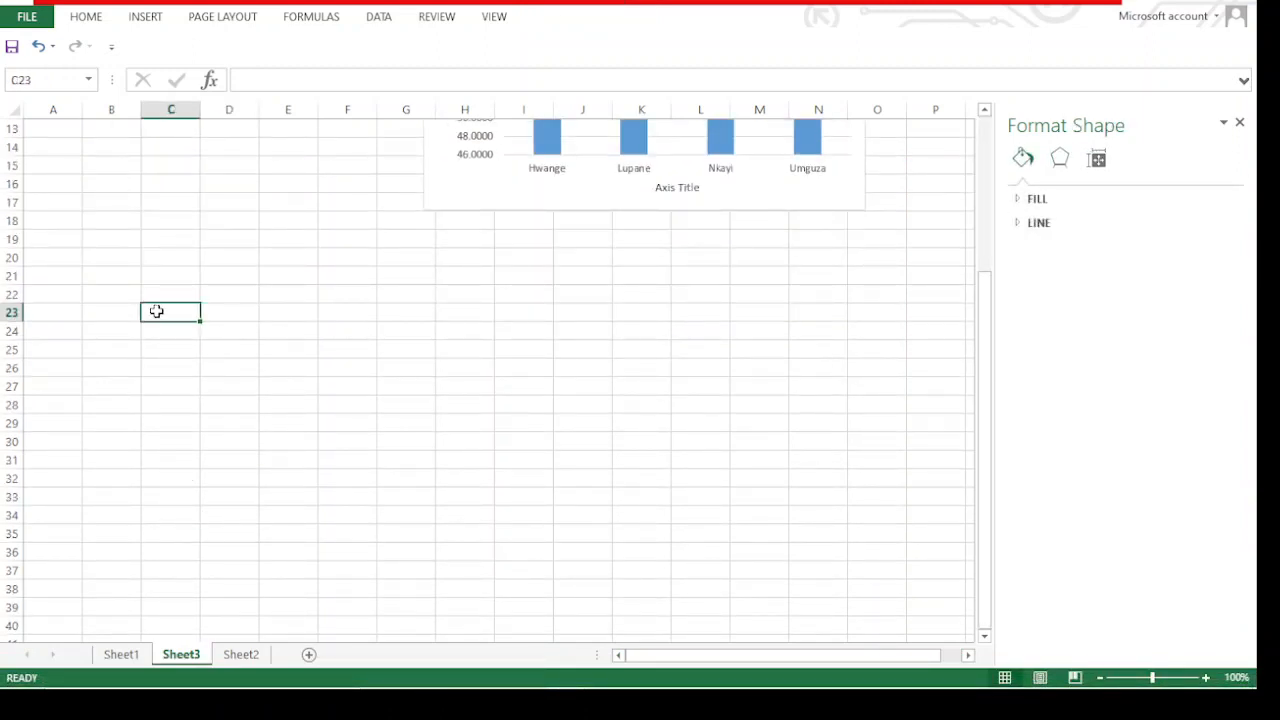
{"action": "key", "text": "ctrl+v"}
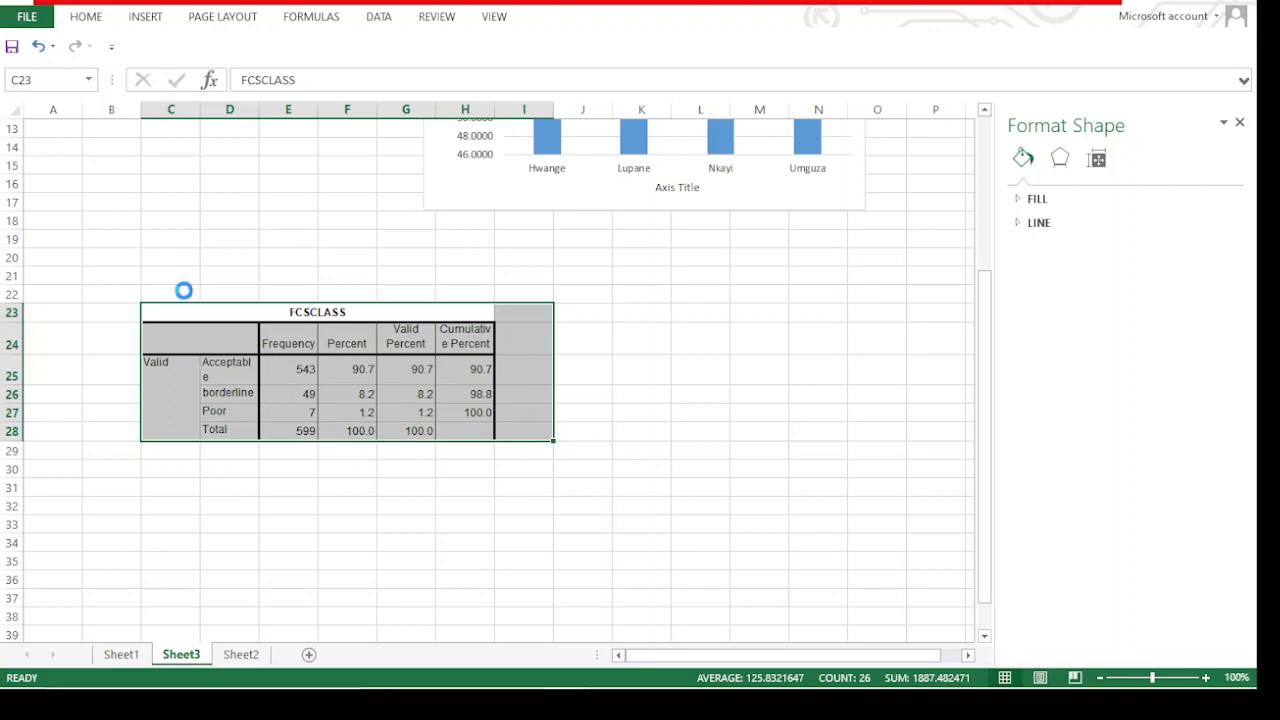
Widen column D of the pasted FCSCLASS table so the label Acceptable fits on one line
{"action": "scroll", "coordinate": [183, 289], "scroll_direction": "up", "scroll_amount": 2}
{"action": "scroll", "coordinate": [270, 287], "scroll_direction": "up", "scroll_amount": 1}
{"action": "scroll", "coordinate": [489, 300], "scroll_direction": "down", "scroll_amount": 2}
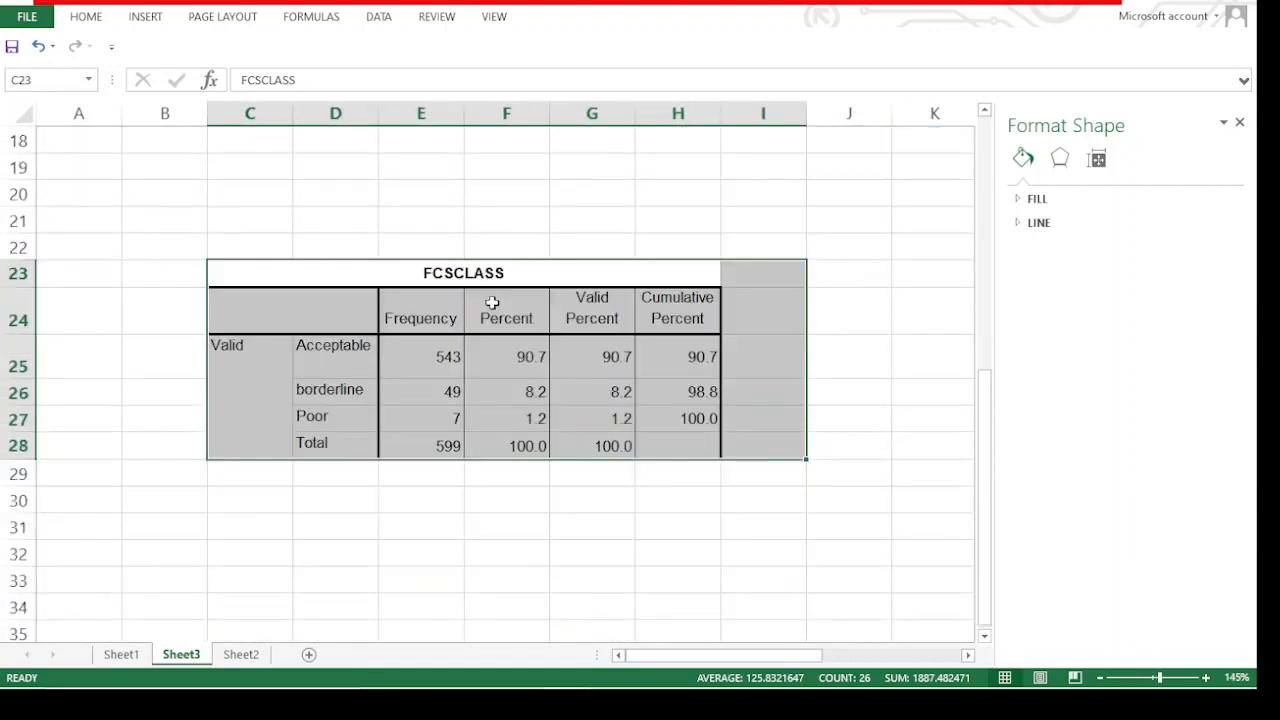
{"action": "scroll", "coordinate": [586, 354], "scroll_direction": "down", "scroll_amount": 3}
{"action": "scroll", "coordinate": [584, 354], "scroll_direction": "up", "scroll_amount": 2}
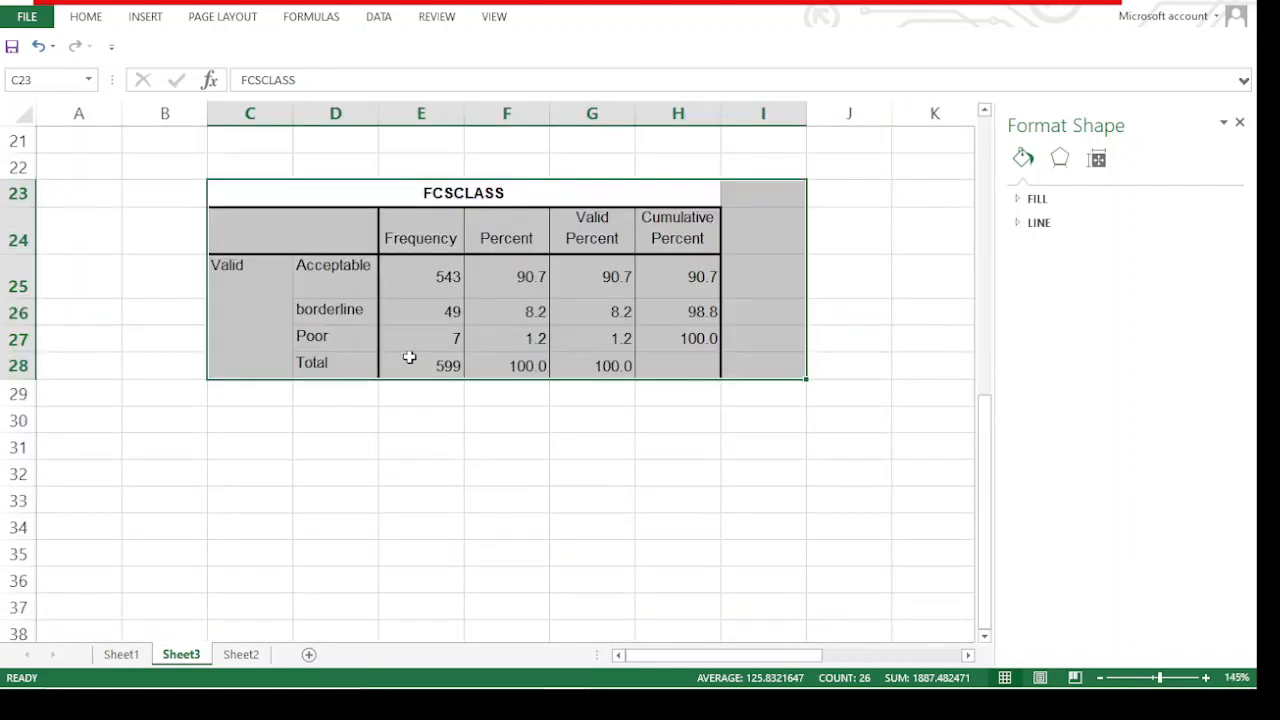
{"action": "scroll", "coordinate": [405, 351], "scroll_direction": "up", "scroll_amount": 1}
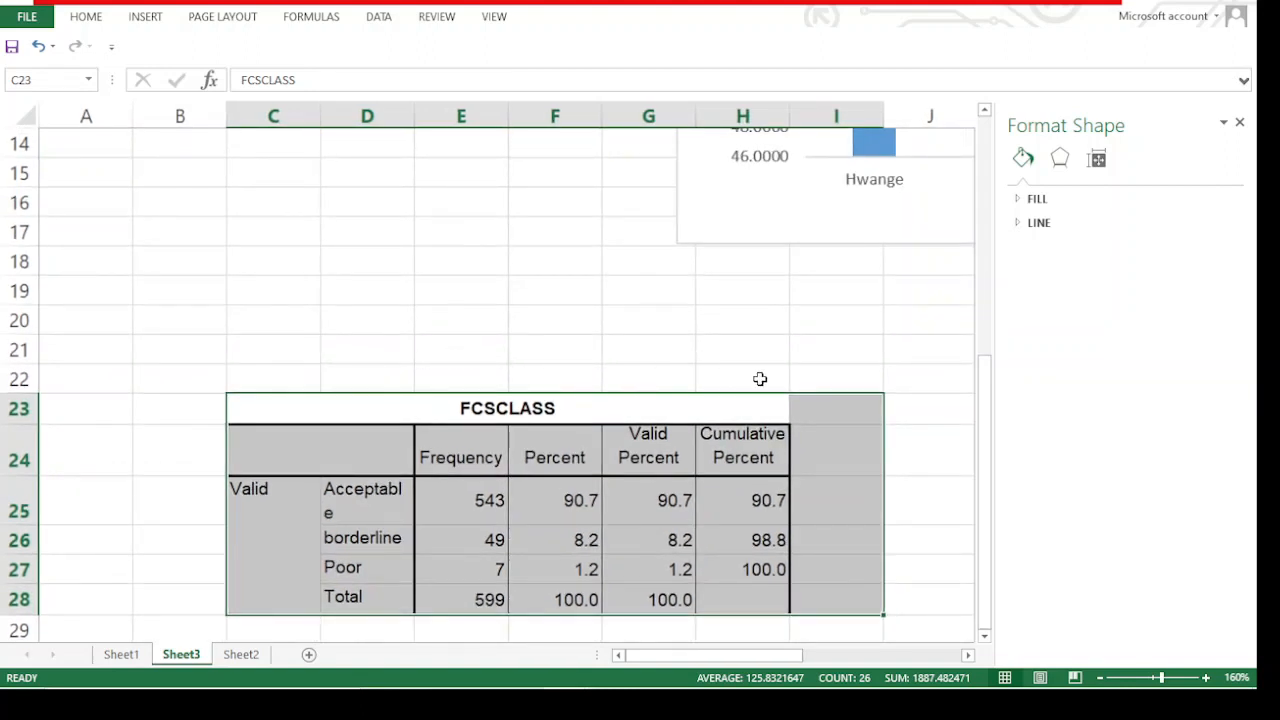
{"action": "scroll", "coordinate": [600, 400], "scroll_direction": "down", "scroll_amount": 1}
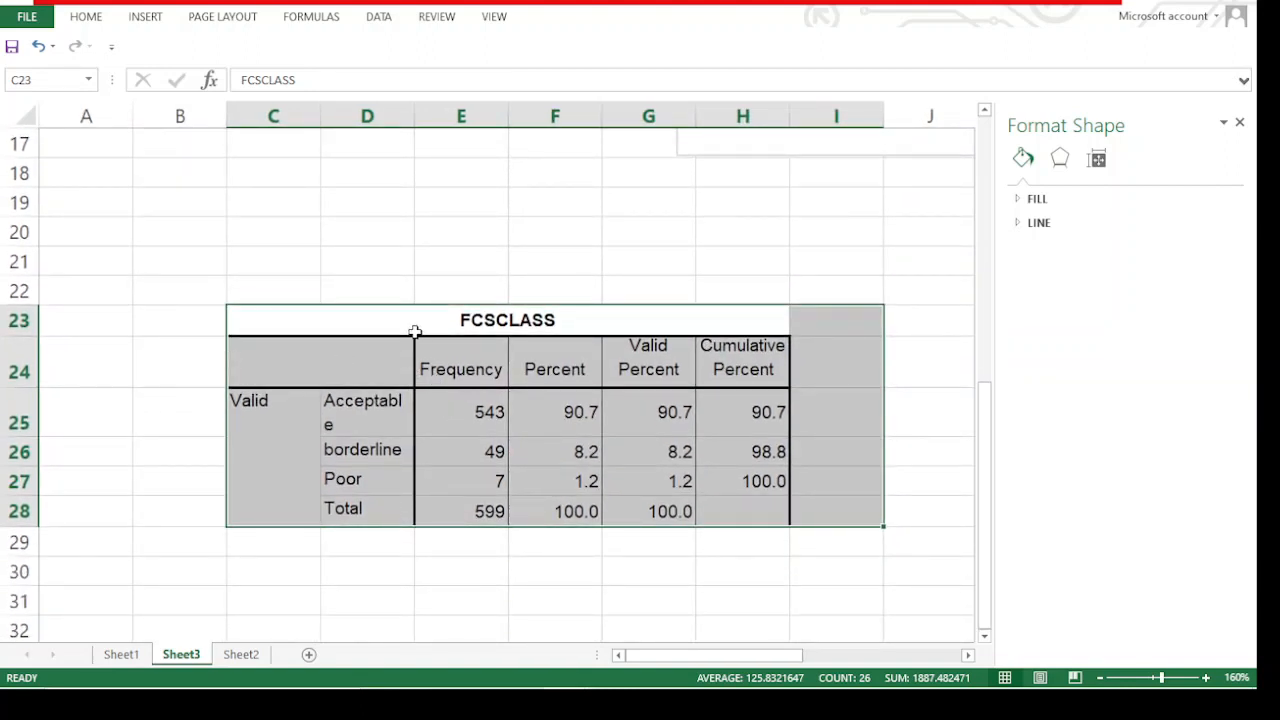
{"action": "mouse_move", "coordinate": [415, 103]}
{"action": "left_mouse_down"}
{"action": "mouse_move", "coordinate": [414, 114]}
{"action": "mouse_move", "coordinate": [436, 112]}
{"action": "left_mouse_up"}
Review the frequencies of the Acceptable, borderline and Poor classes in the pasted FCSCLASS table
{"action": "left_click", "coordinate": [357, 429]}
{"action": "left_click", "coordinate": [480, 410]}
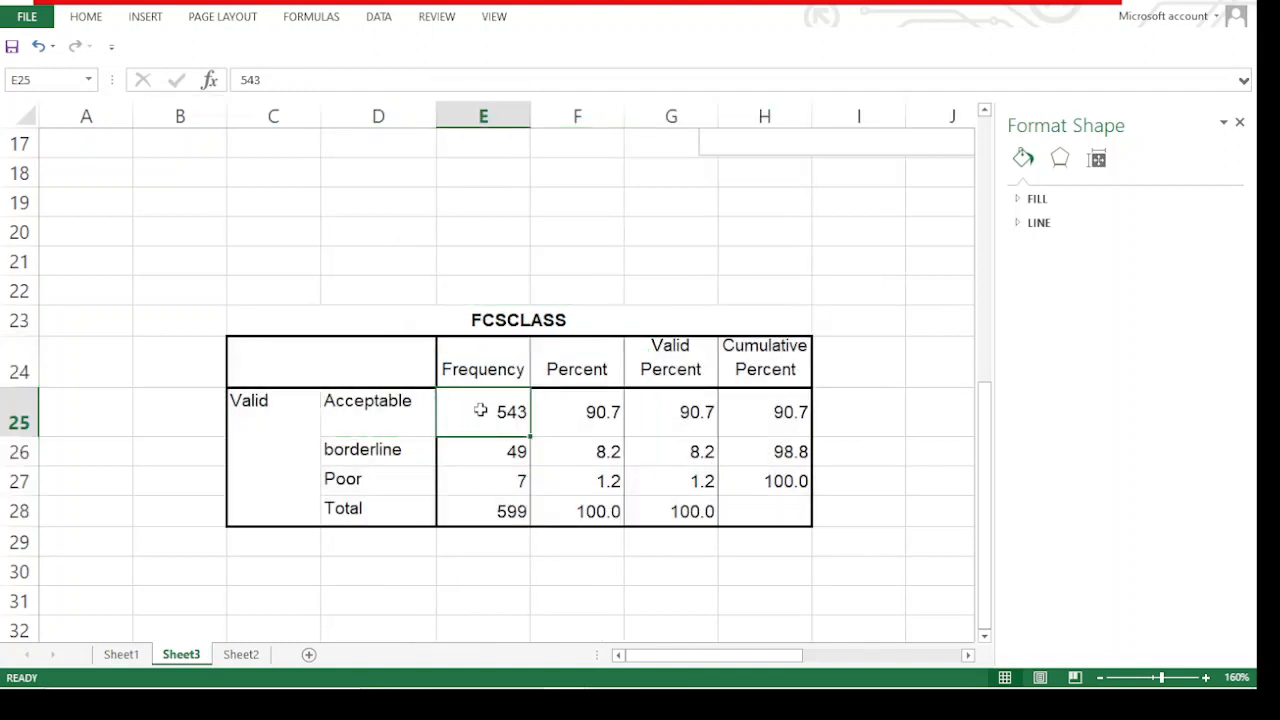
{"action": "left_click", "coordinate": [362, 451]}
{"action": "left_click", "coordinate": [509, 443]}
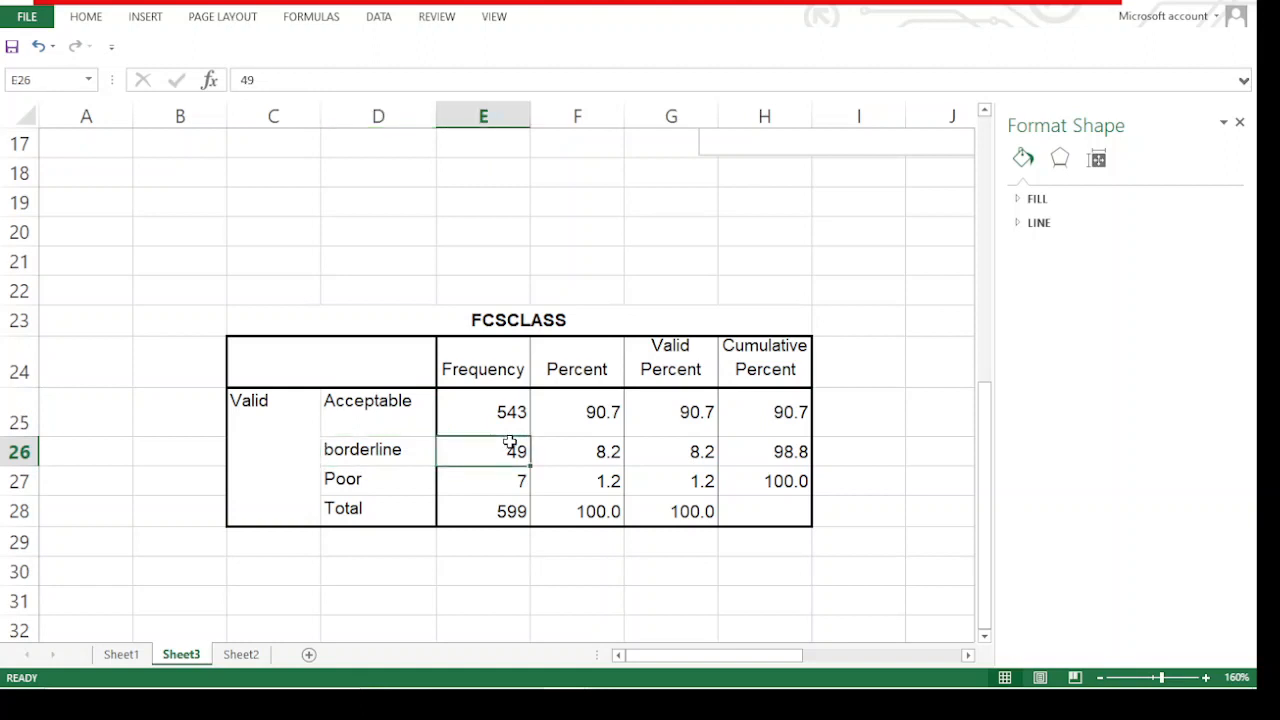
{"action": "left_click", "coordinate": [309, 493]}
{"action": "left_click", "coordinate": [418, 487]}
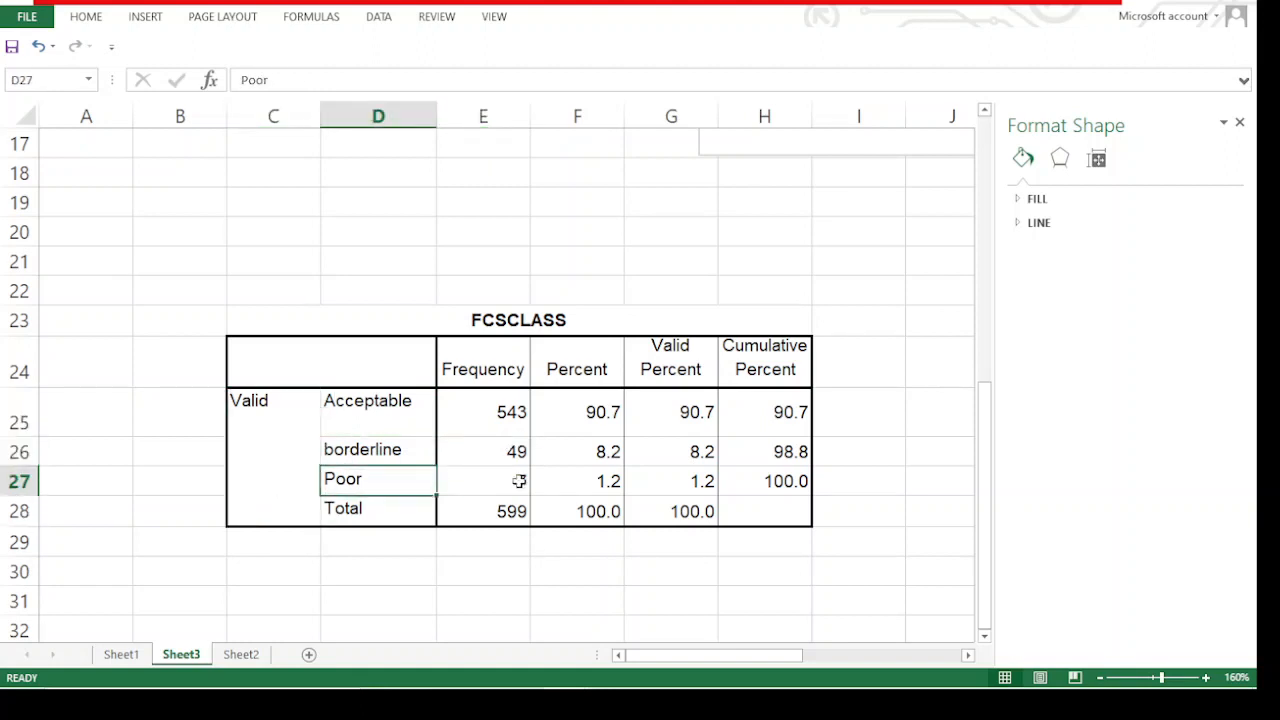
{"action": "left_click", "coordinate": [515, 480]}
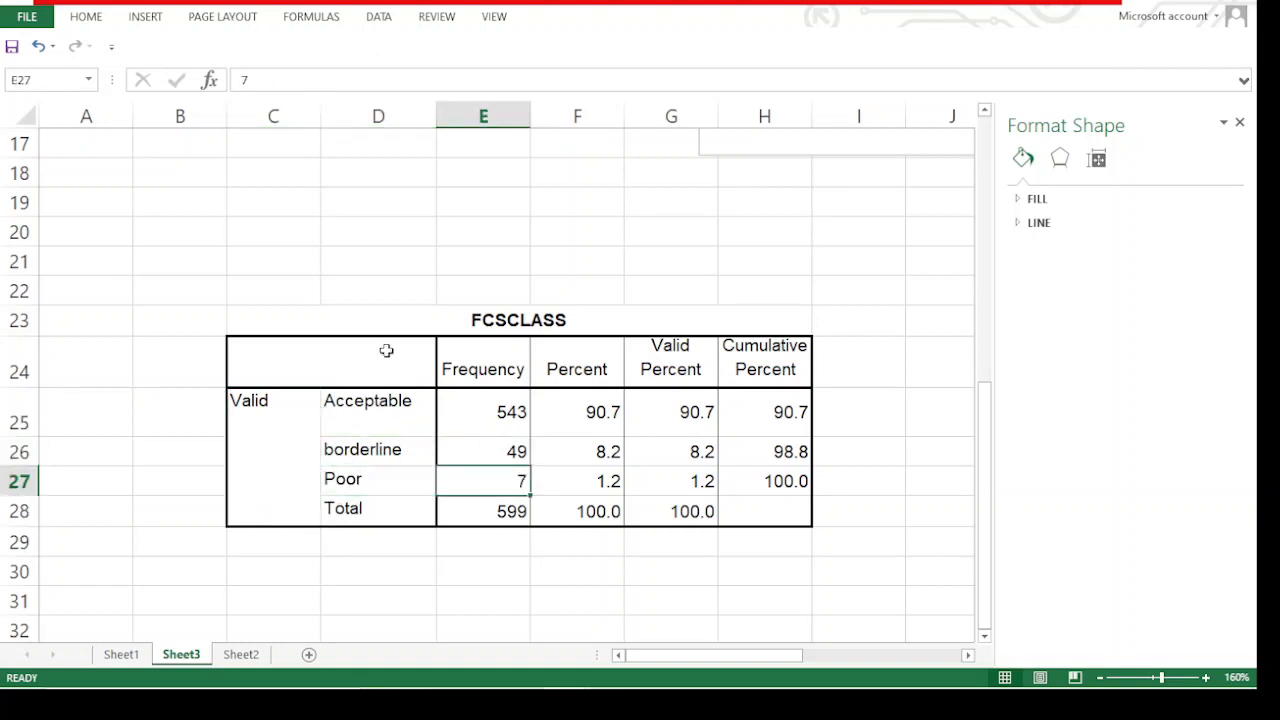
Insert a recommended pie chart of the Acceptable, borderline and Poor frequencies from D25:E27
{"action": "left_click_drag", "start_coordinate": [368, 401], "coordinate": [449, 478]}
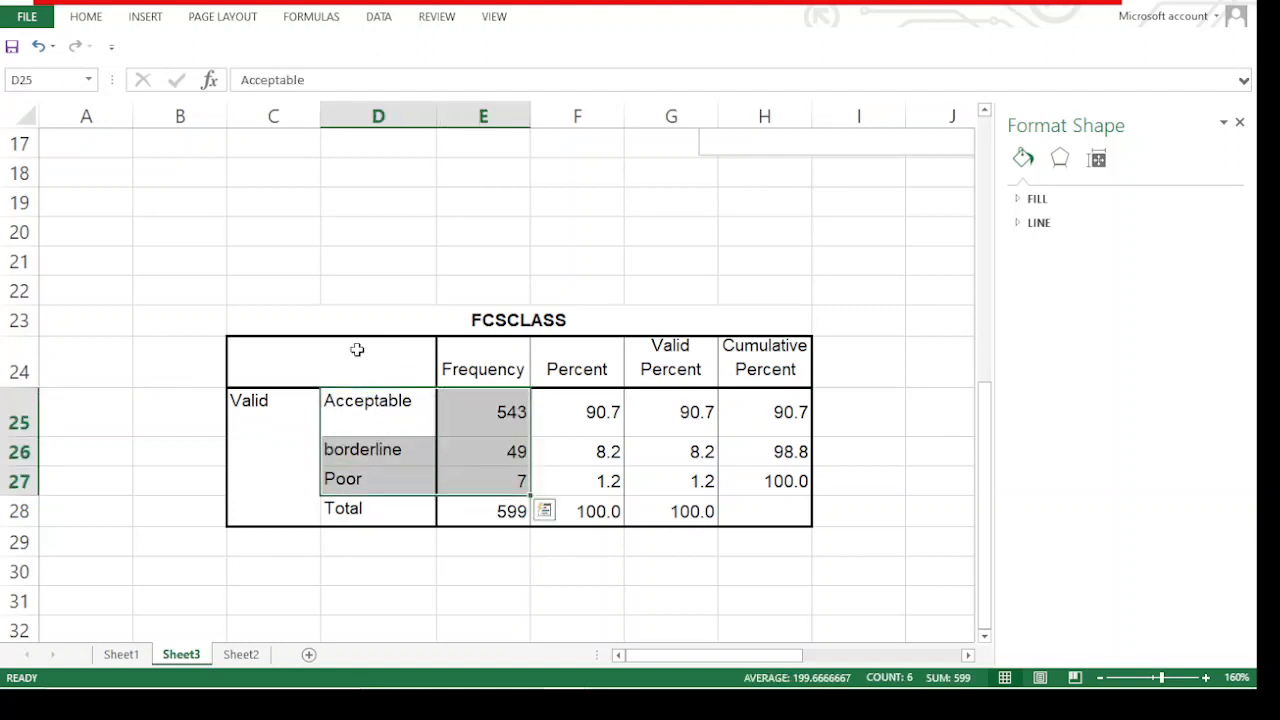
{"action": "left_click", "coordinate": [146, 17]}
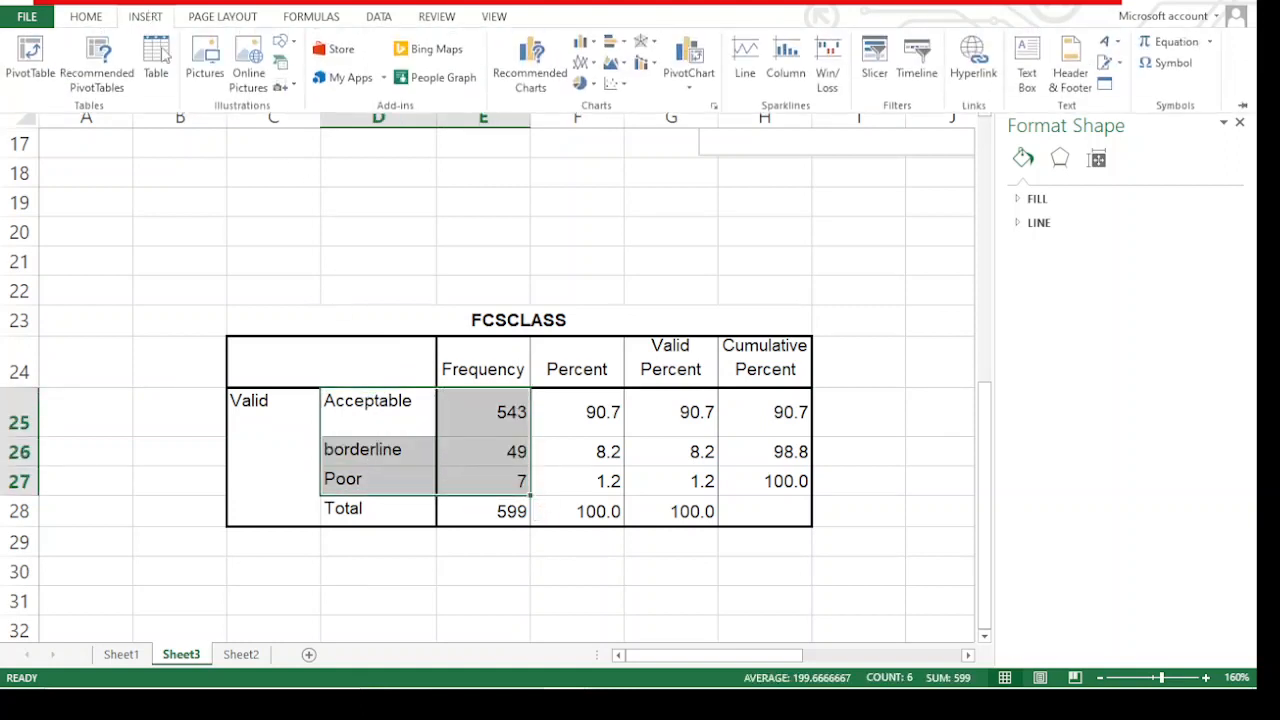
{"action": "left_click", "coordinate": [535, 72]}
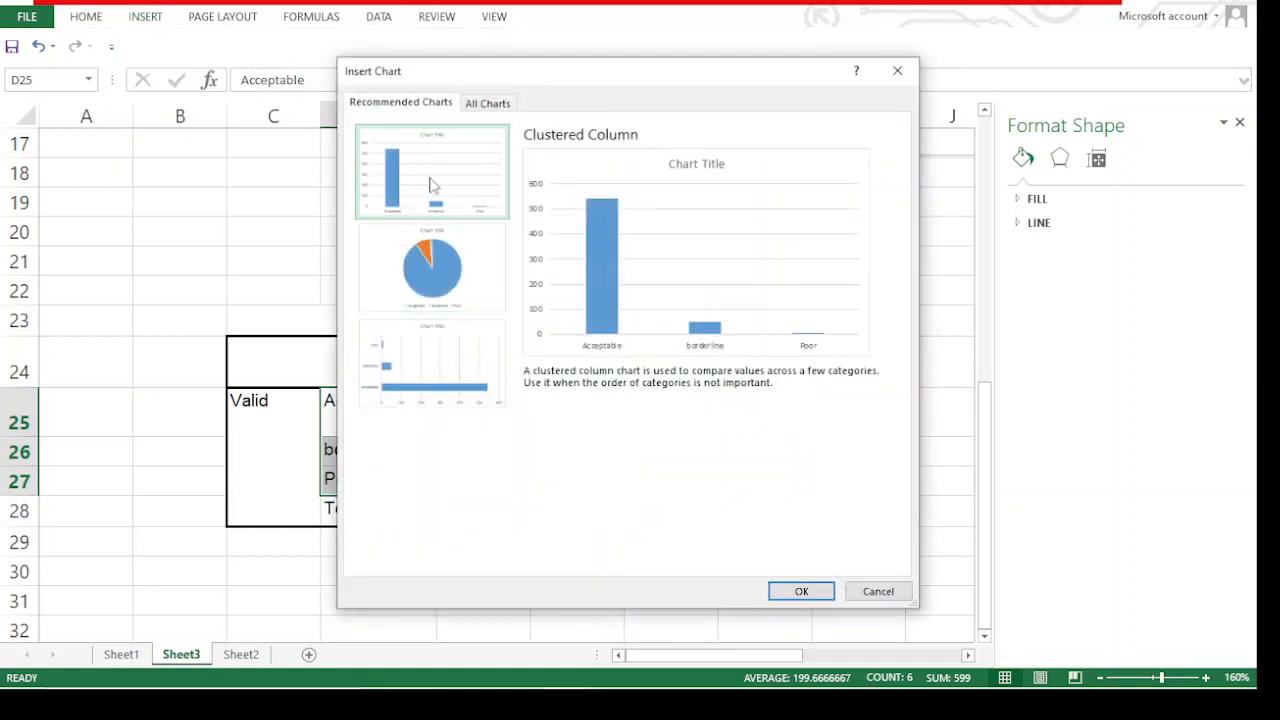
{"action": "left_click", "coordinate": [441, 270]}
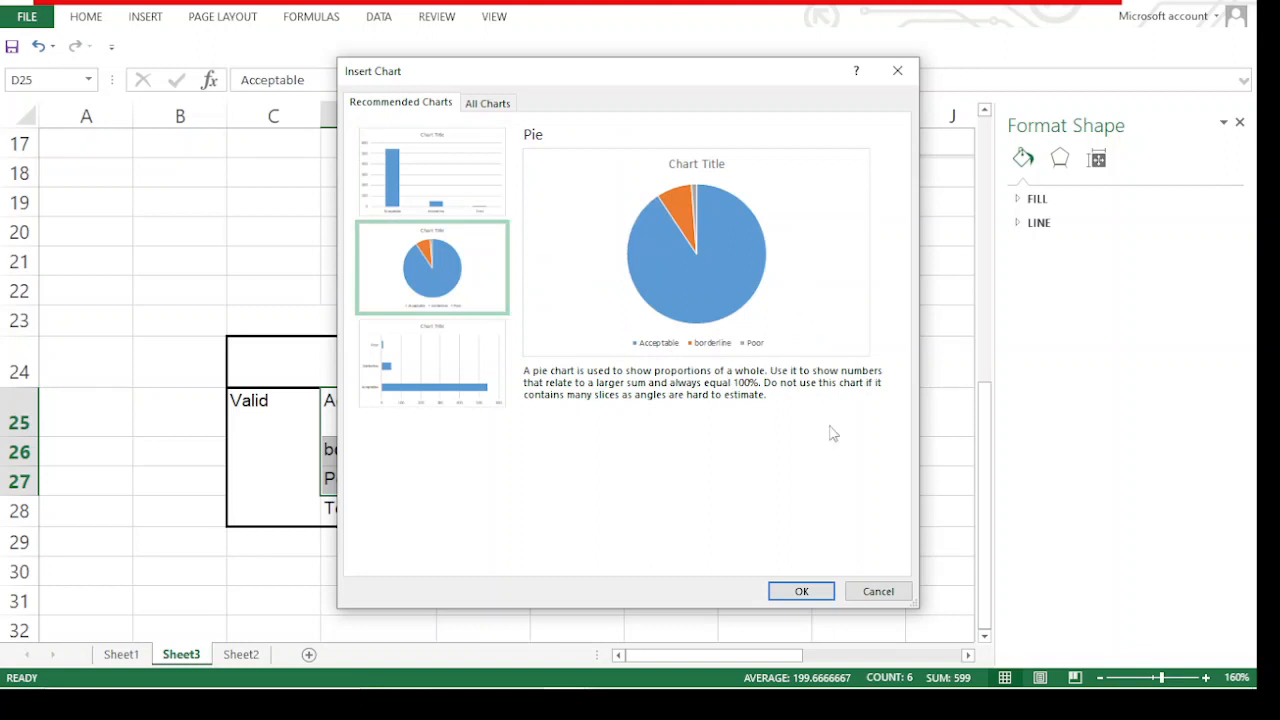
{"action": "left_click", "coordinate": [802, 591]}
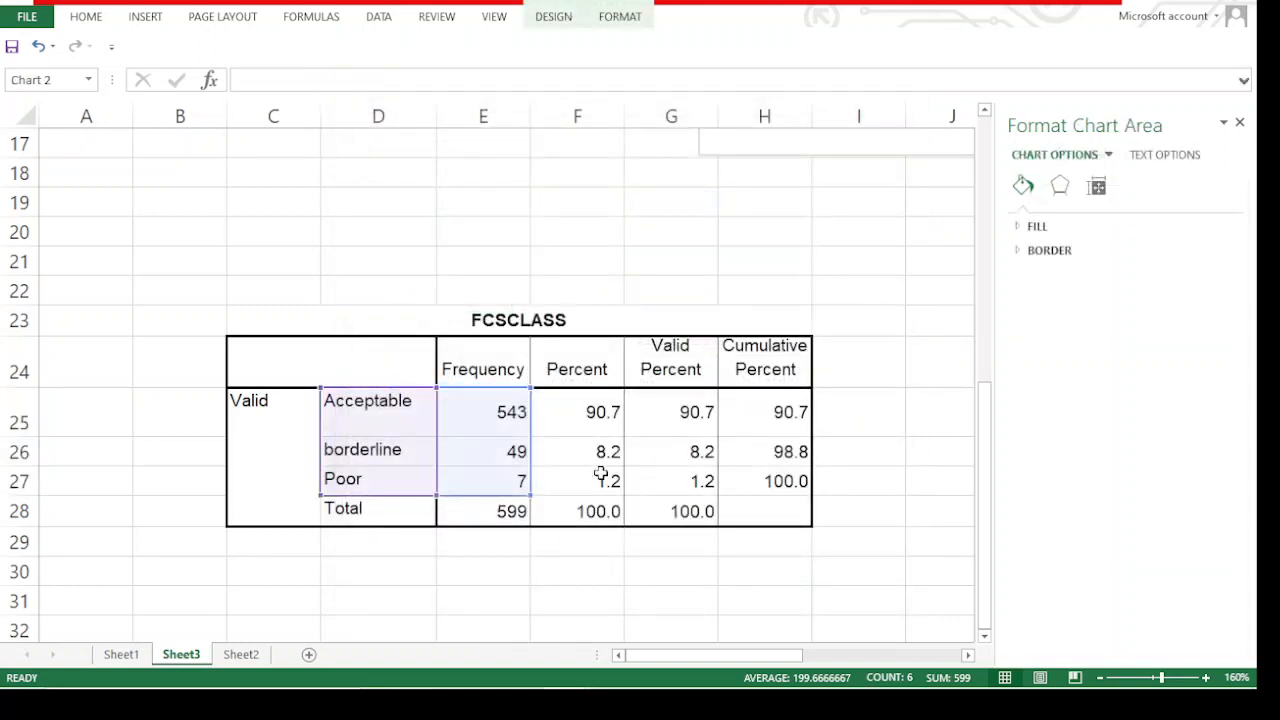
{"action": "scroll", "coordinate": [645, 440], "scroll_direction": "down", "scroll_amount": 3}
{"action": "scroll", "coordinate": [634, 374], "scroll_direction": "up", "scroll_amount": 2}
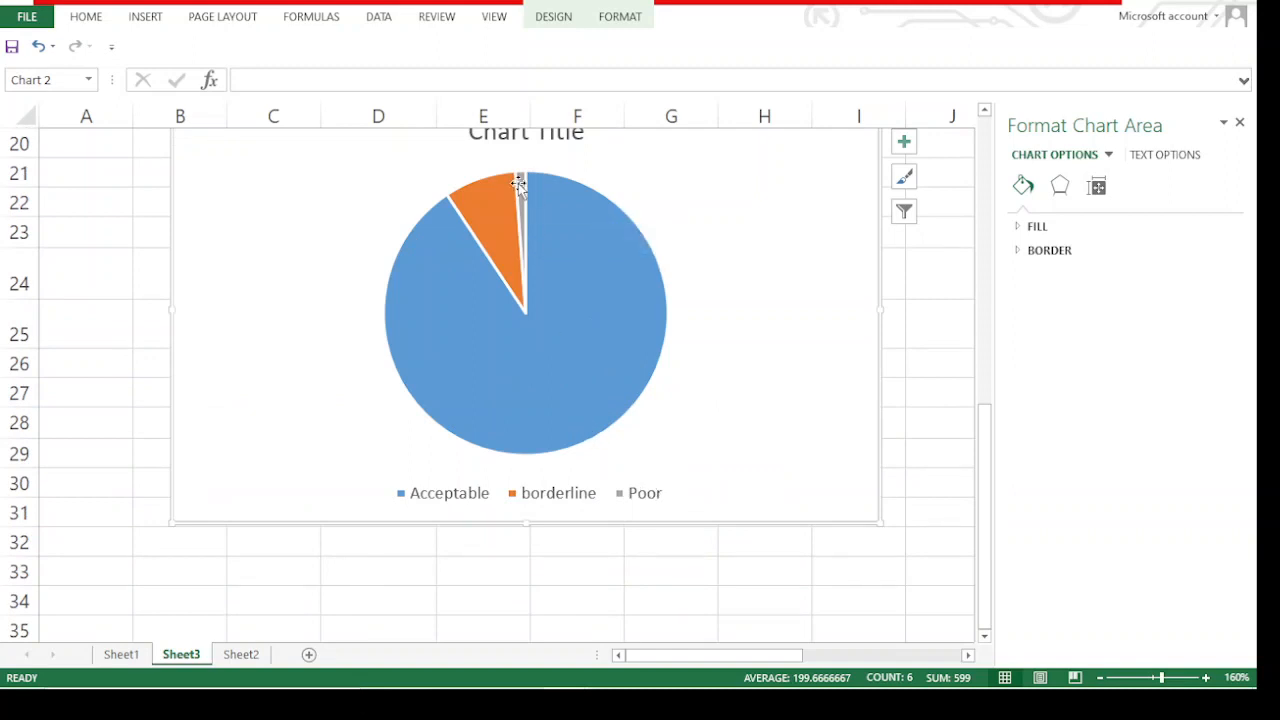
{"action": "mouse_move", "coordinate": [481, 201]}
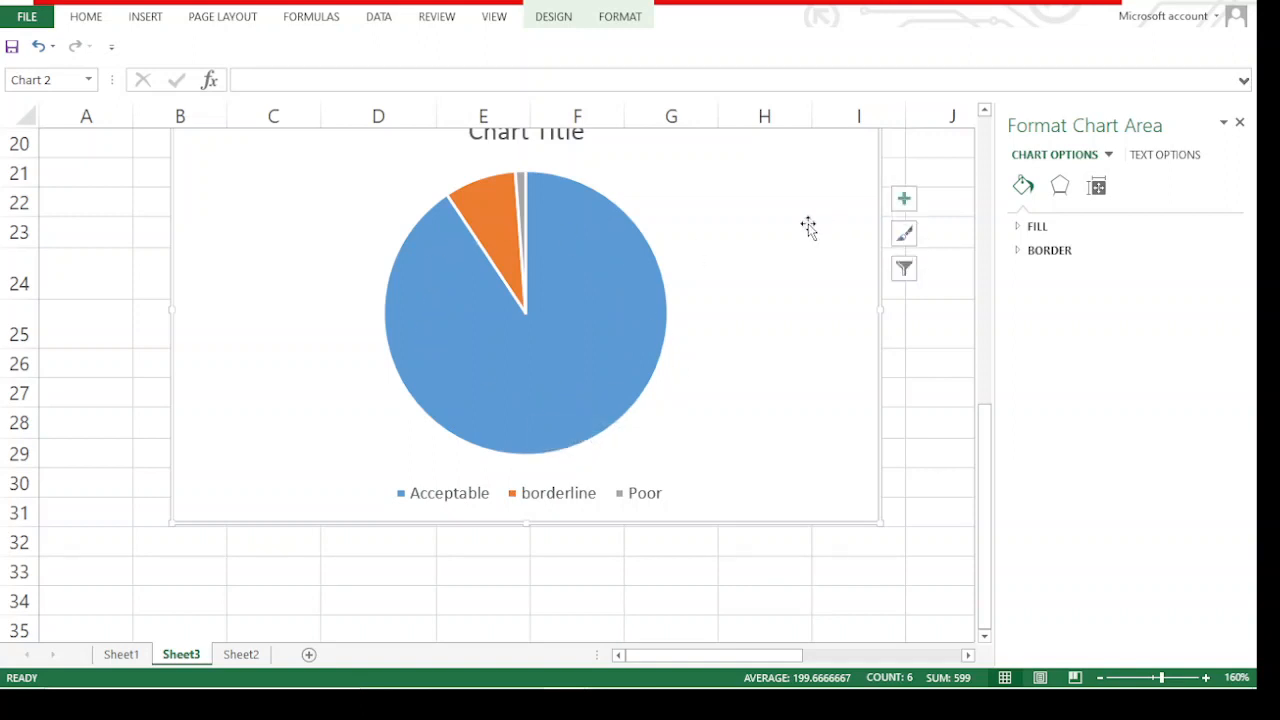
Copy the FCS class pie chart
{"action": "scroll", "coordinate": [809, 229], "scroll_direction": "up", "scroll_amount": 2}
{"action": "right_click", "coordinate": [789, 309]}
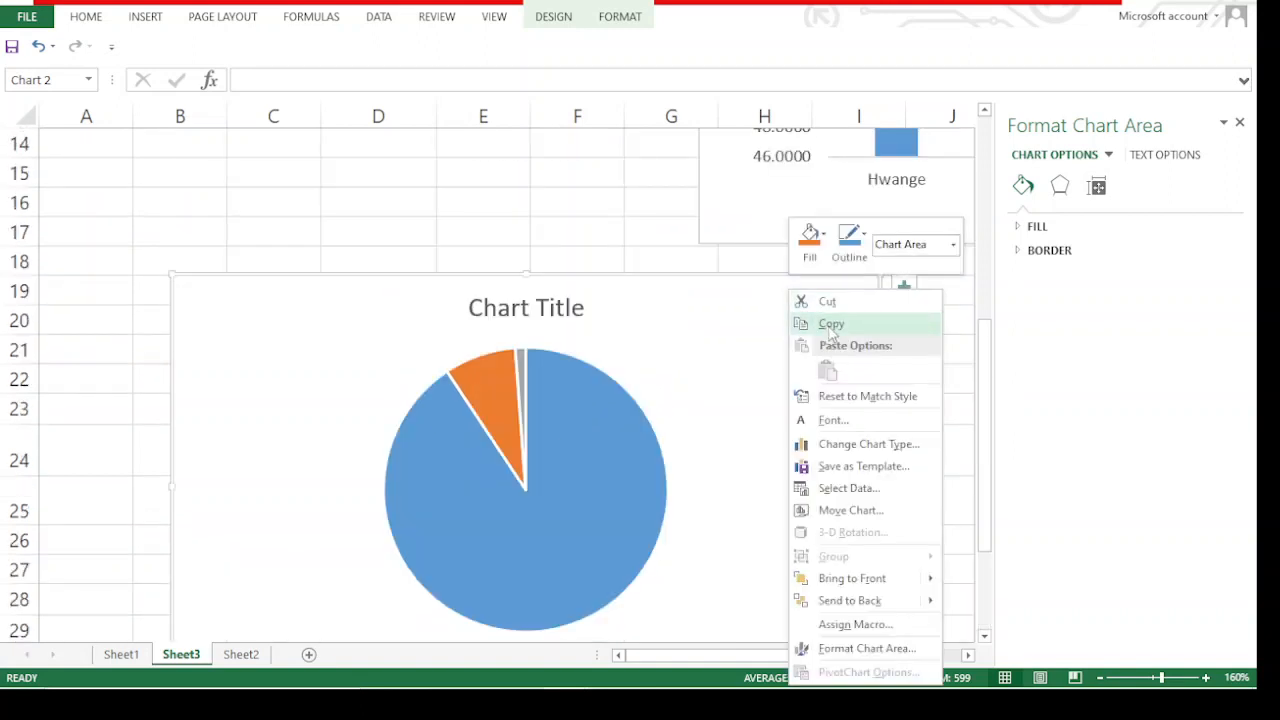
{"action": "left_click", "coordinate": [830, 324]}
Move the pie chart below the FCSCLASS table so that it starts at about row 31 and leaves the table uncovered
{"action": "scroll", "coordinate": [762, 262], "scroll_direction": "down", "scroll_amount": 2}
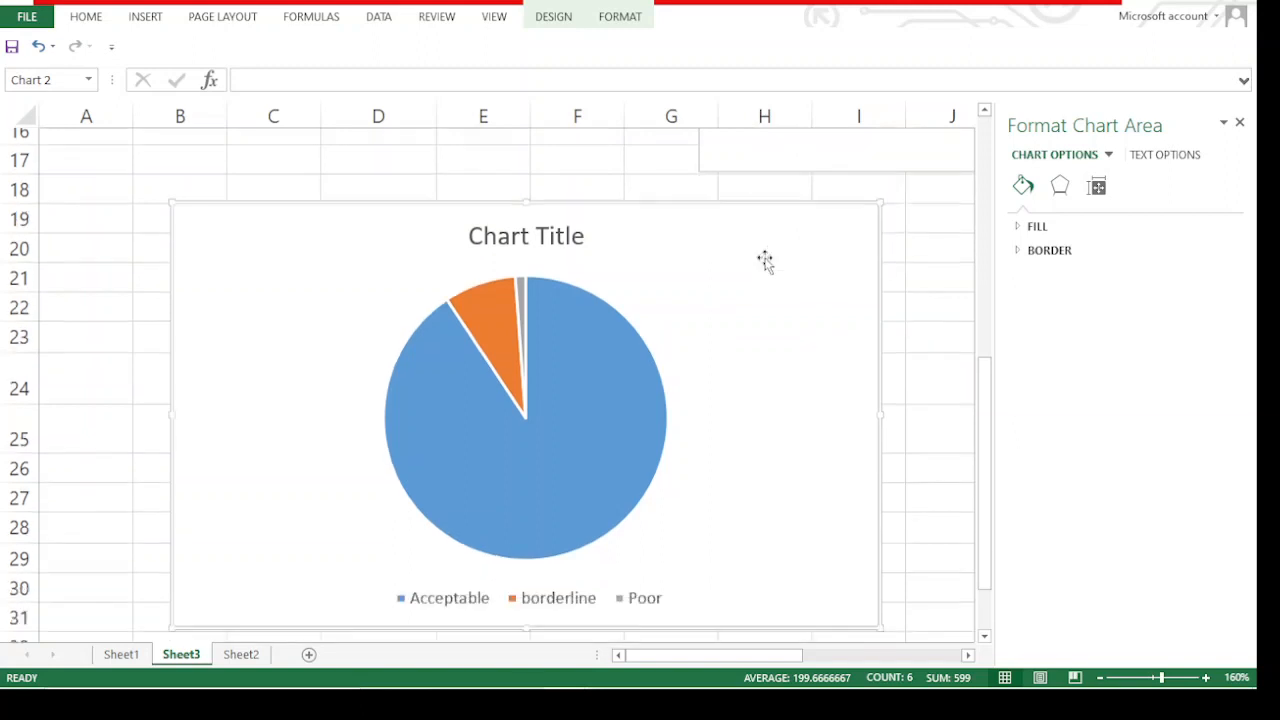
{"action": "scroll", "coordinate": [709, 275], "scroll_direction": "down", "scroll_amount": 2}
{"action": "scroll", "coordinate": [709, 264], "scroll_direction": "up", "scroll_amount": 4}
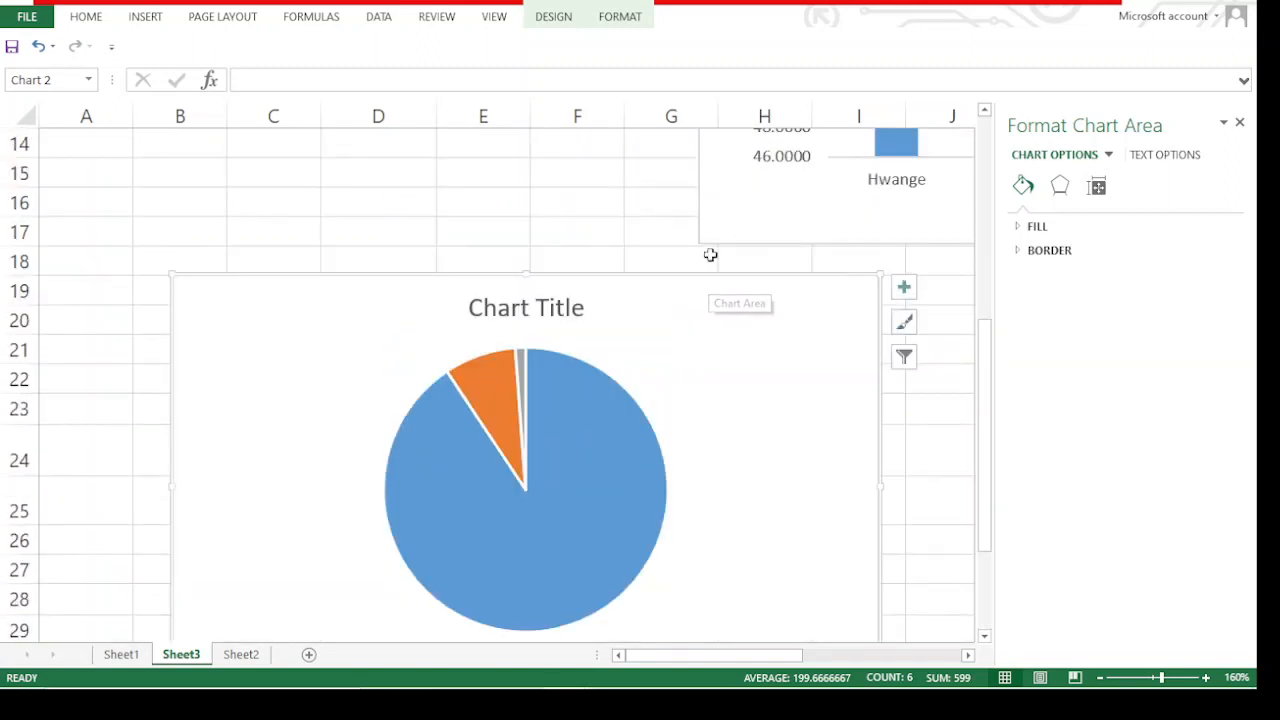
{"action": "scroll", "coordinate": [460, 179], "scroll_direction": "up", "scroll_amount": 2}
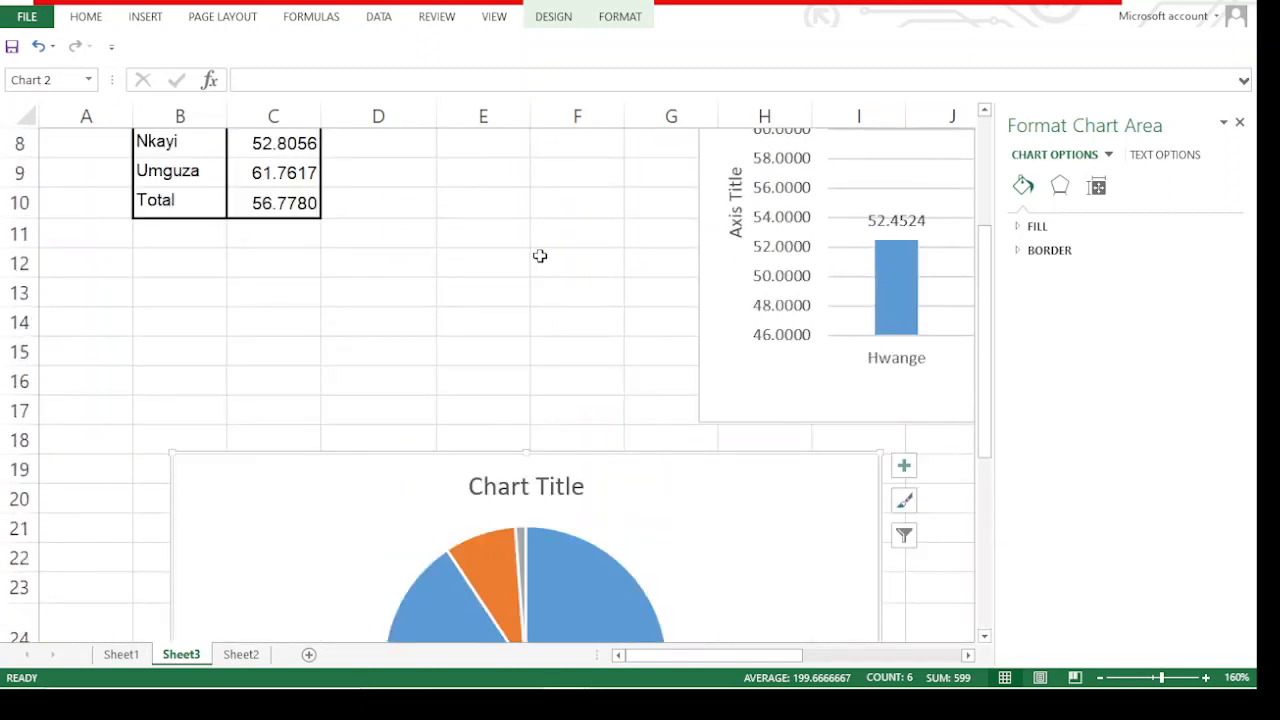
{"action": "scroll", "coordinate": [534, 251], "scroll_direction": "down", "scroll_amount": 2}
{"action": "left_click_drag", "start_coordinate": [223, 283], "coordinate": [90, 155]}
{"action": "mouse_move", "coordinate": [672, 680]}
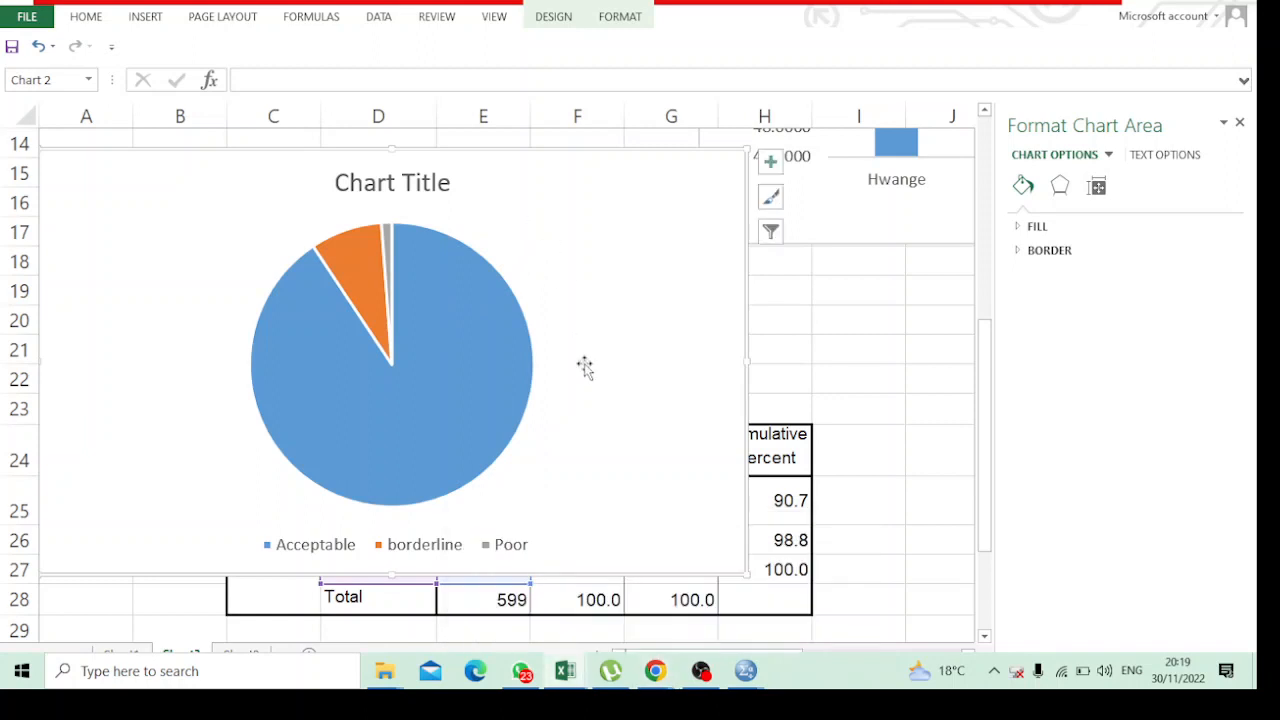
{"action": "left_click_drag", "start_coordinate": [550, 187], "coordinate": [651, 534]}
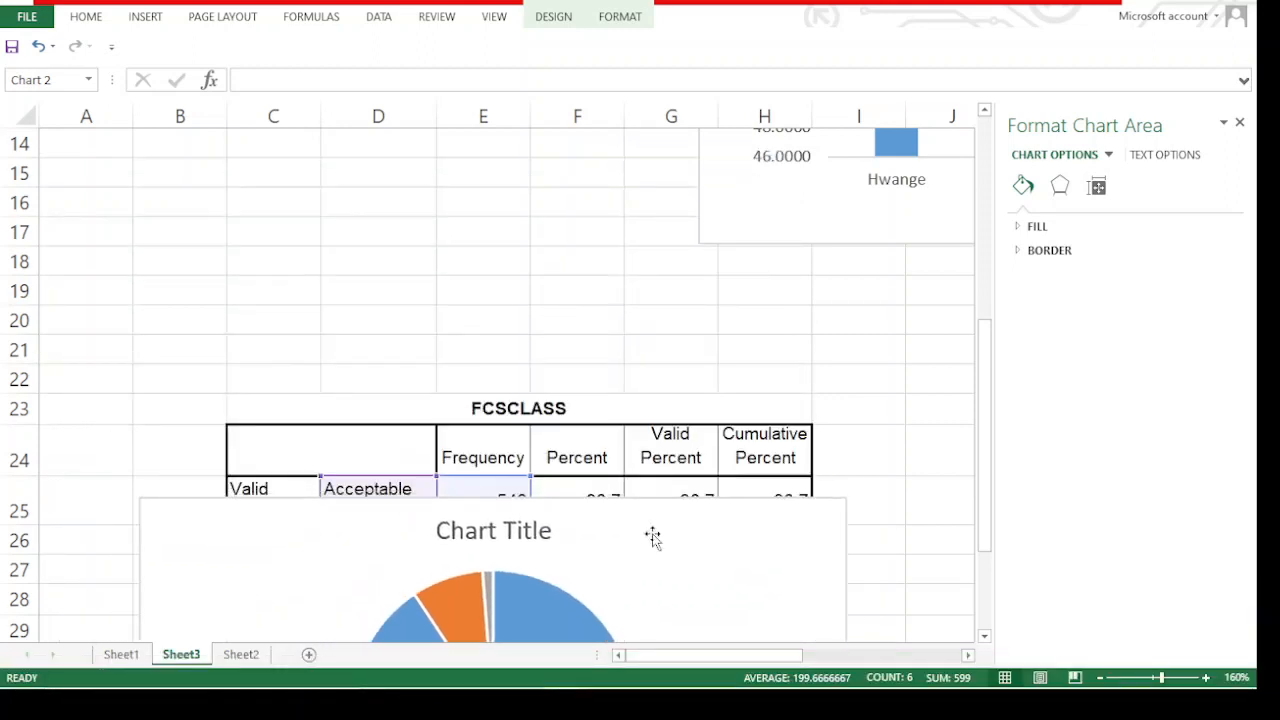
{"action": "scroll", "coordinate": [611, 391], "scroll_direction": "down", "scroll_amount": 2}
{"action": "left_click_drag", "start_coordinate": [560, 363], "coordinate": [578, 525]}
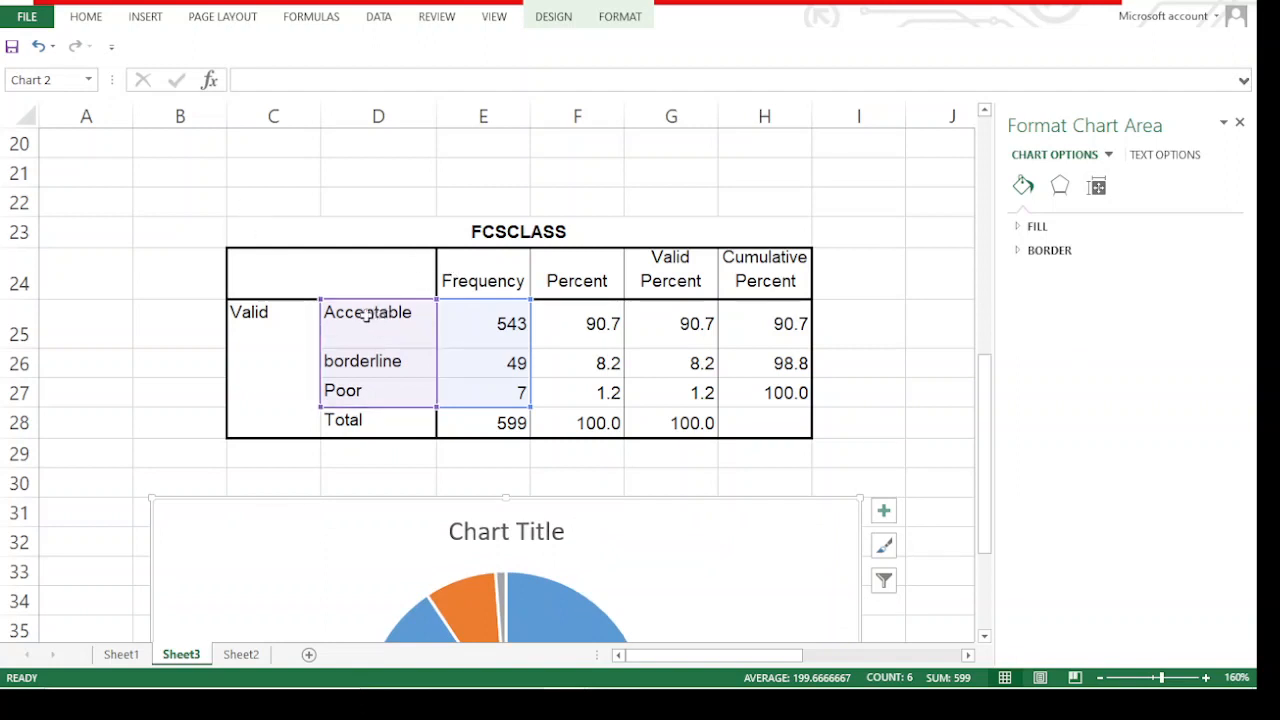
Insert a recommended clustered column chart of the Acceptable, borderline and Poor frequencies from D25:E27
{"action": "left_click", "coordinate": [231, 395]}
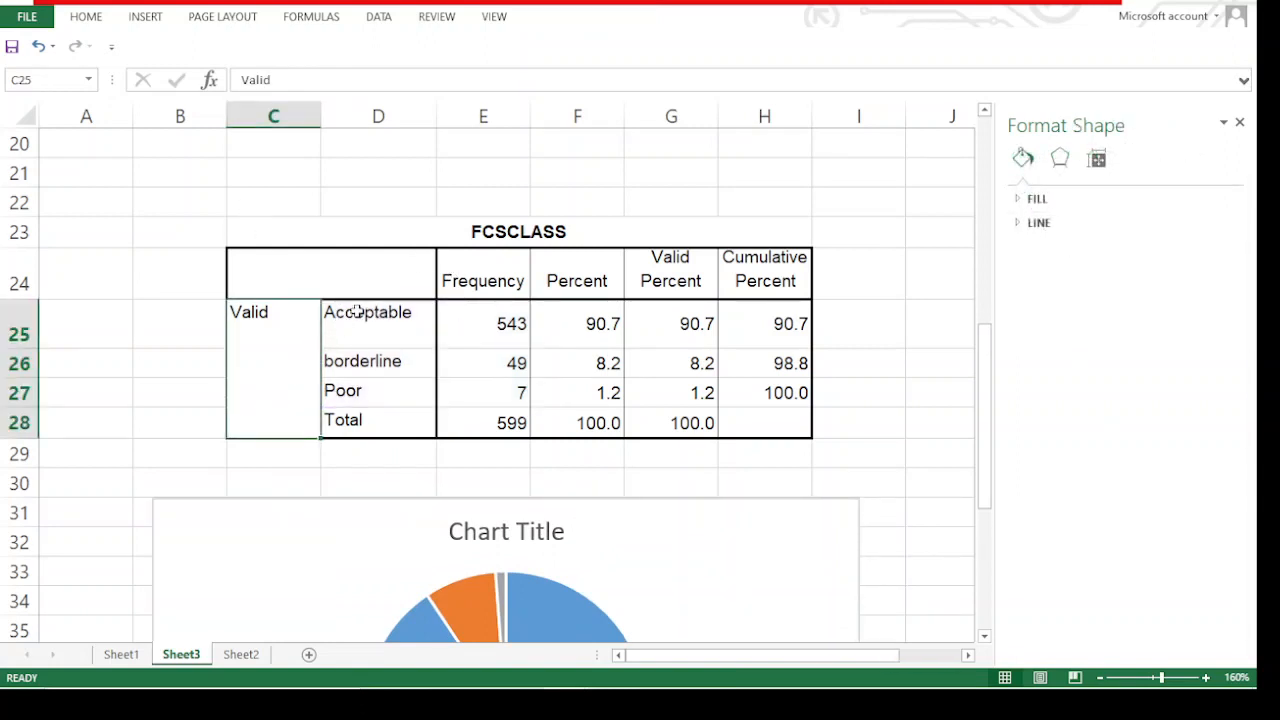
{"action": "left_click_drag", "start_coordinate": [345, 310], "coordinate": [460, 402]}
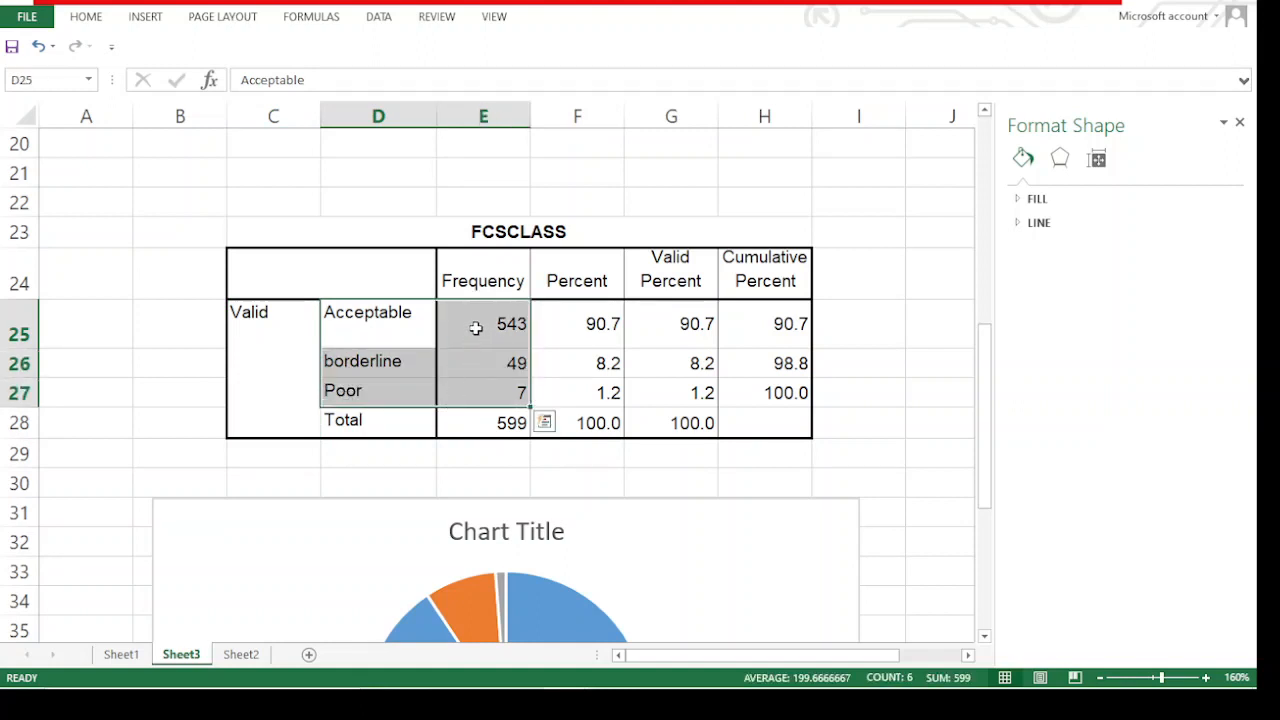
{"action": "right_click", "coordinate": [472, 322]}
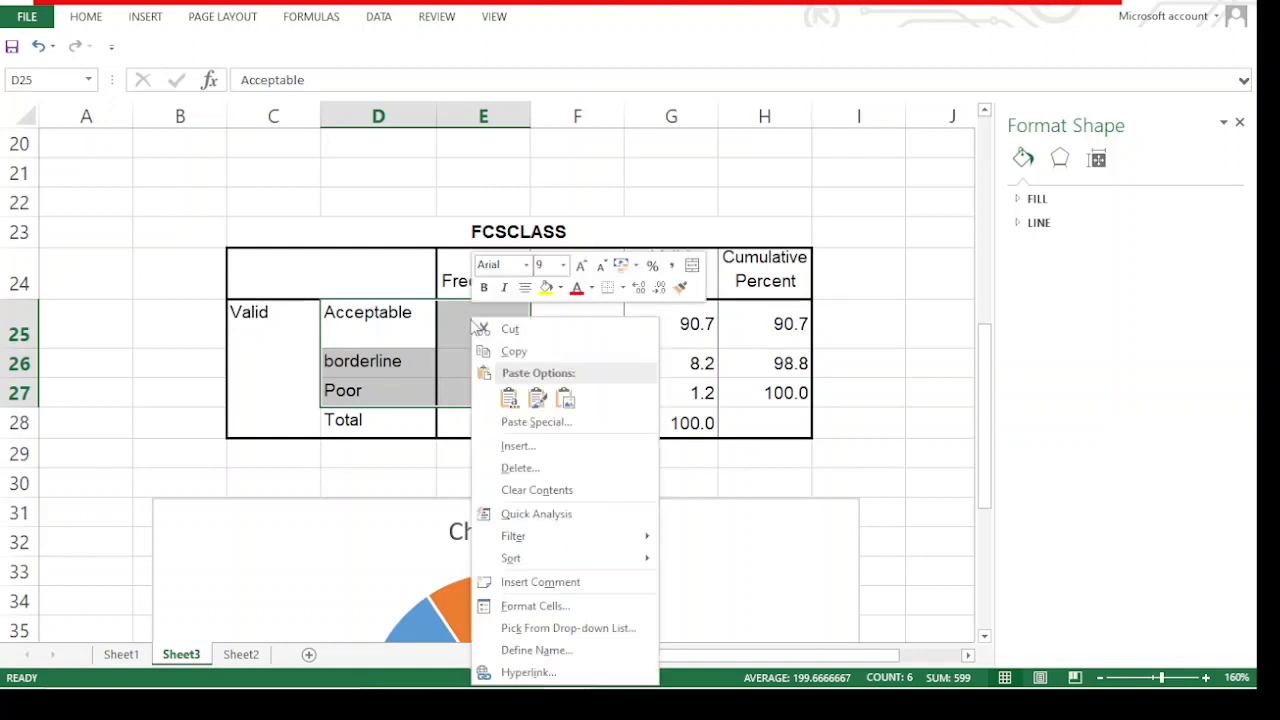
{"action": "left_click", "coordinate": [152, 18]}
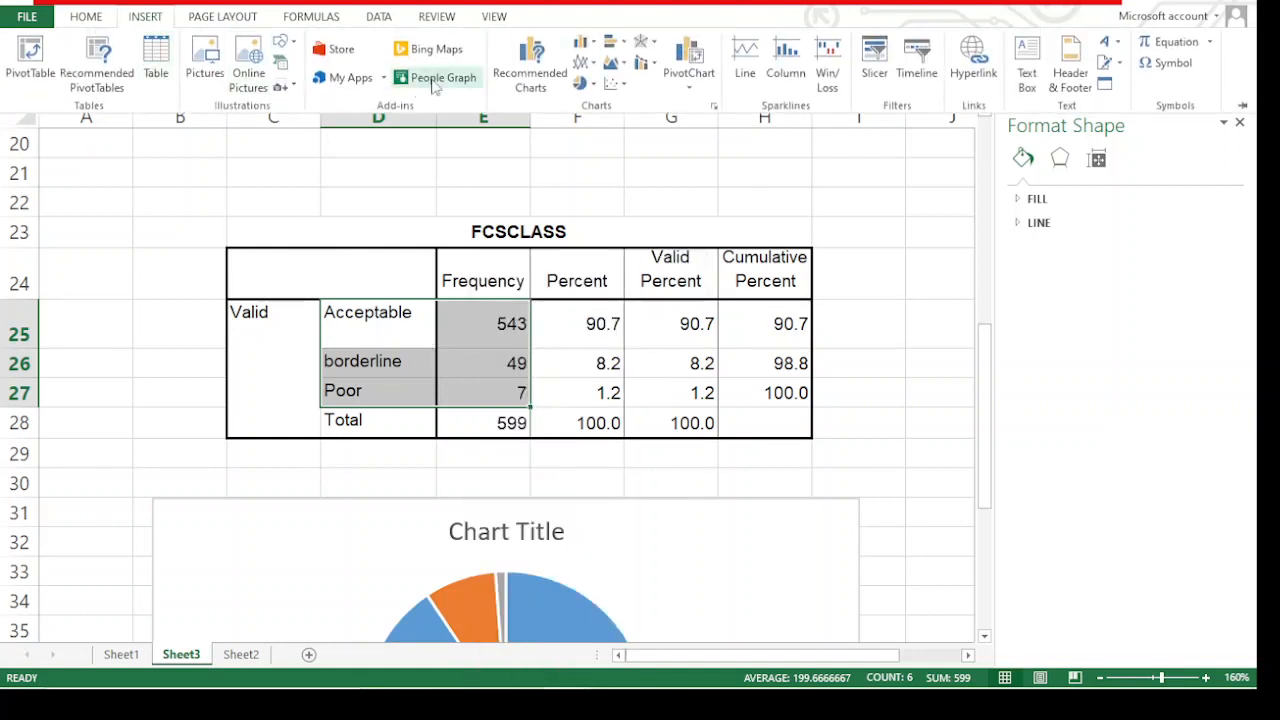
{"action": "left_click", "coordinate": [530, 68]}
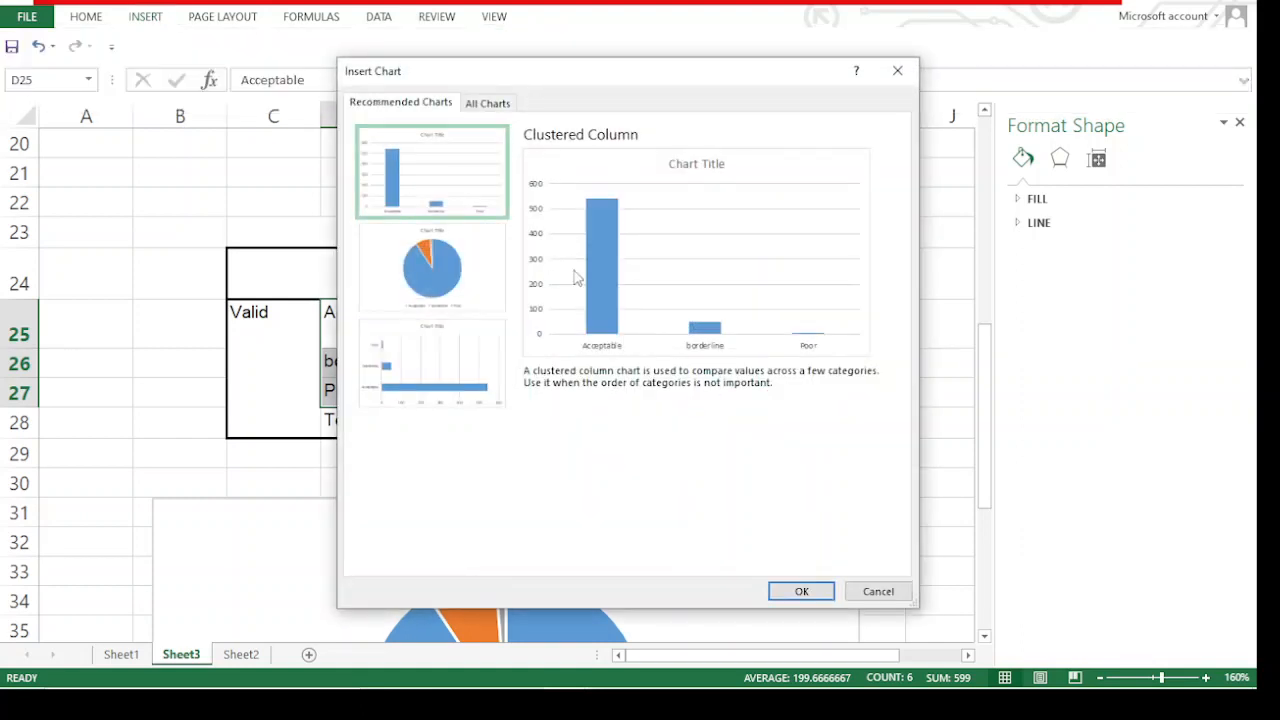
{"action": "left_click", "coordinate": [801, 591]}
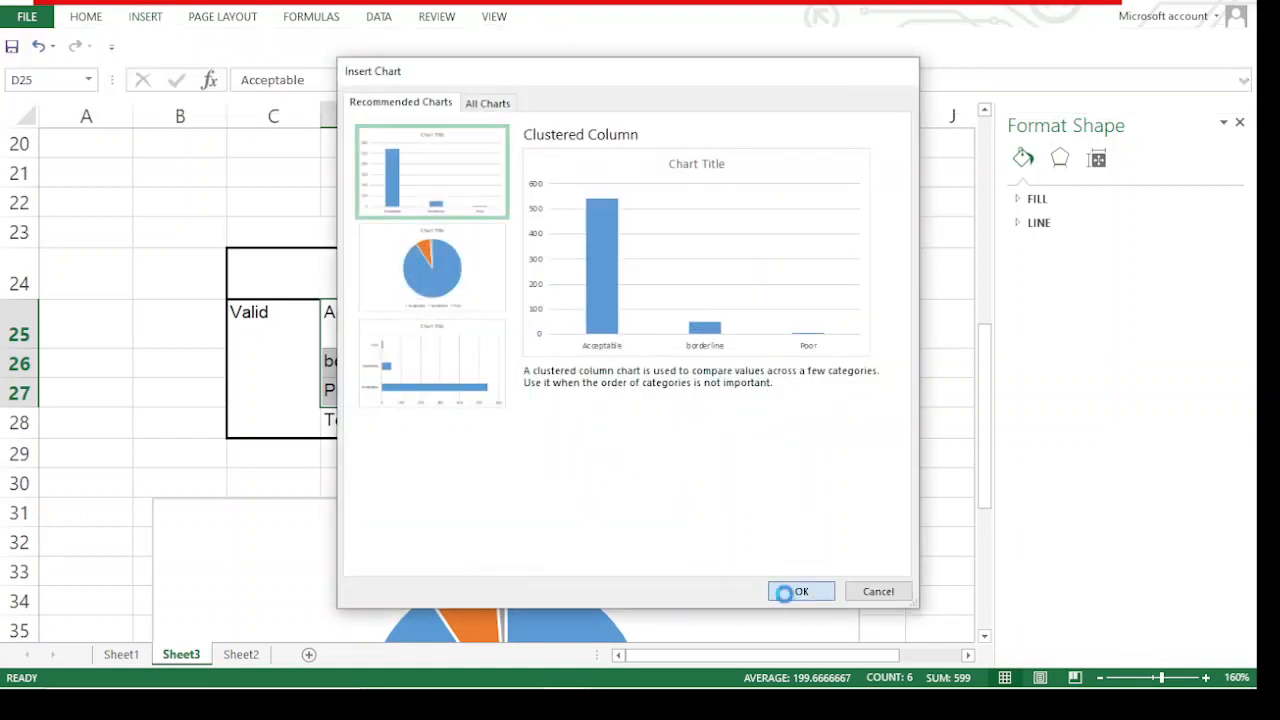
Add data labels to the clustered column chart of the FCS class frequencies
{"action": "scroll", "coordinate": [639, 333], "scroll_direction": "down", "scroll_amount": 5}
{"action": "scroll", "coordinate": [639, 333], "scroll_direction": "up", "scroll_amount": 4}
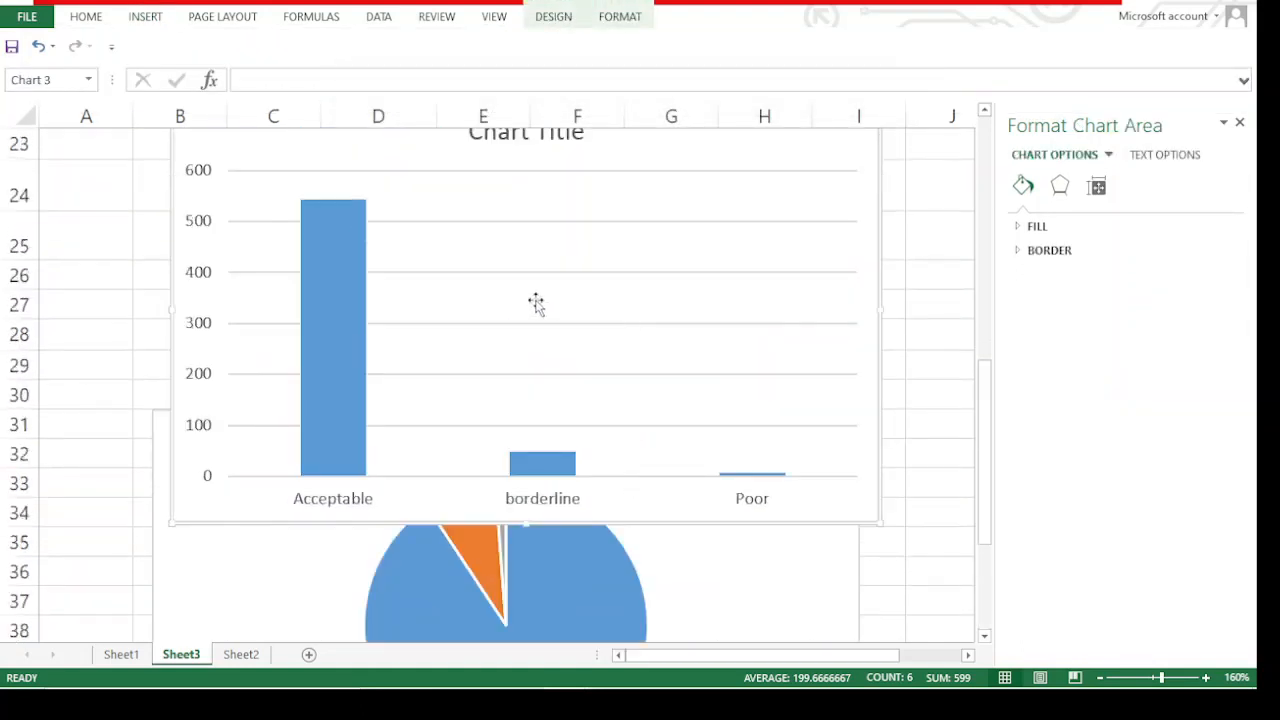
{"action": "left_click", "coordinate": [500, 391]}
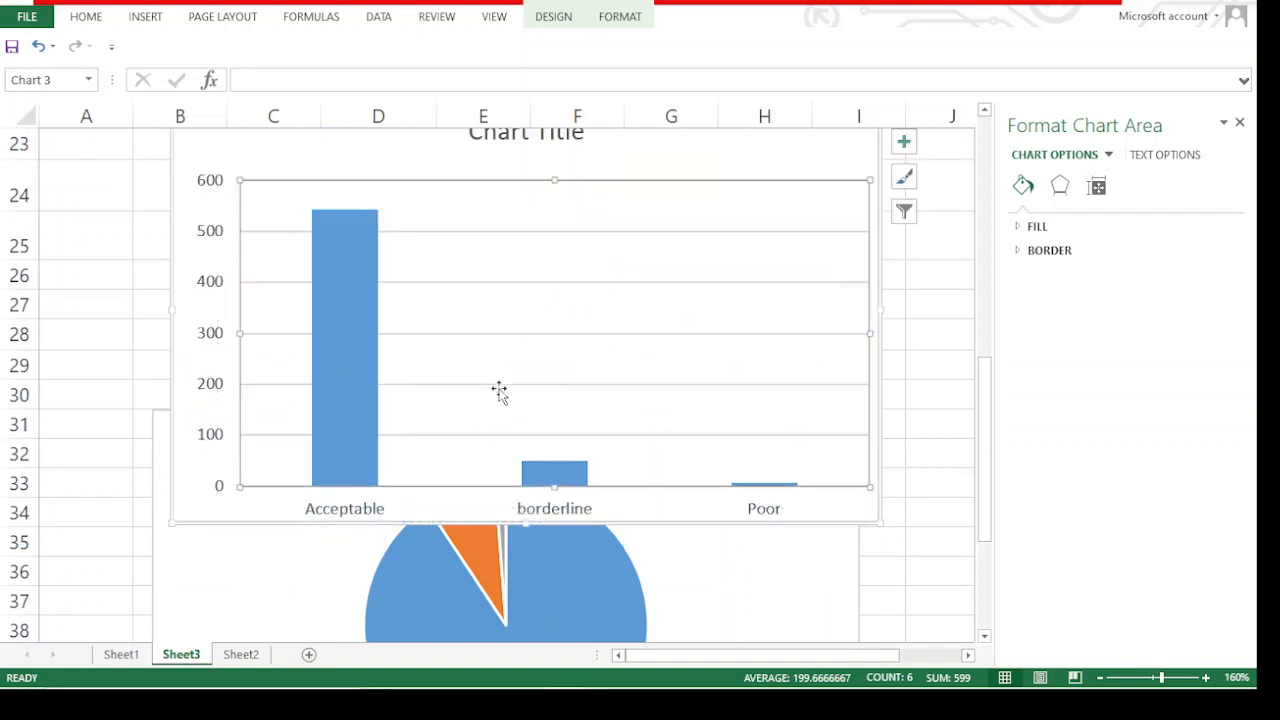
{"action": "right_click", "coordinate": [792, 148]}
{"action": "left_click", "coordinate": [830, 185]}
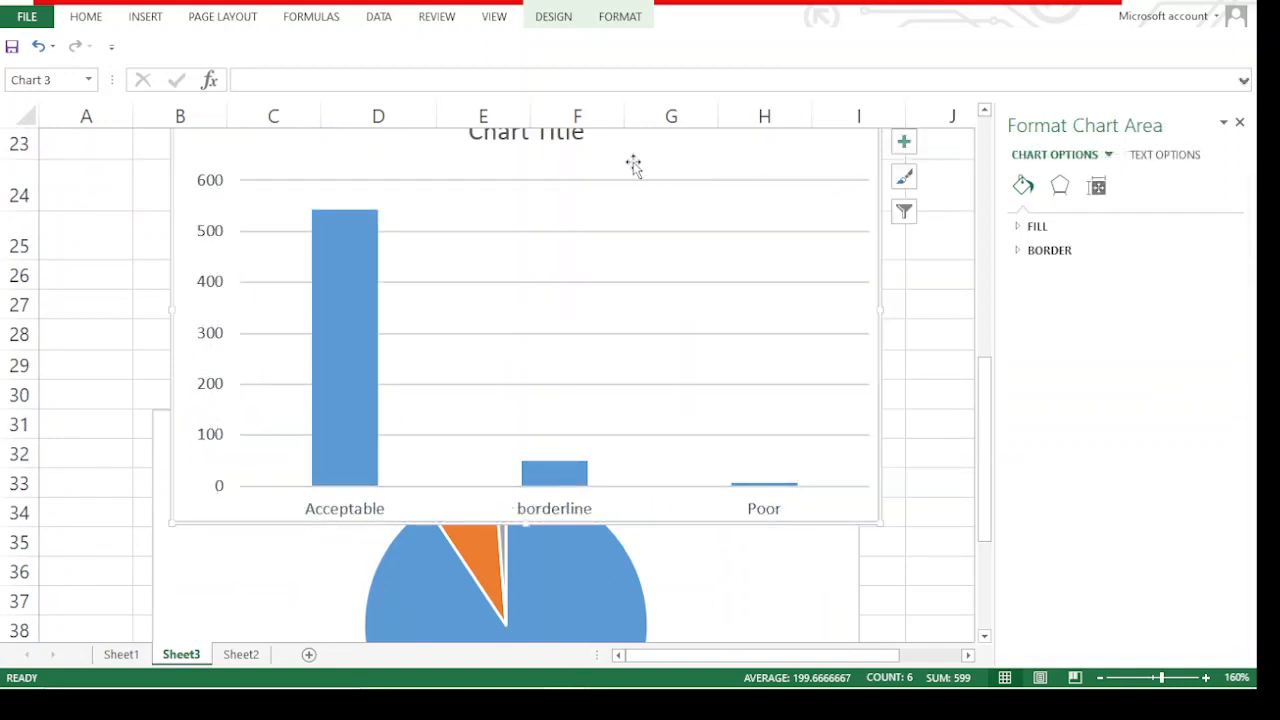
{"action": "scroll", "coordinate": [652, 175], "scroll_direction": "up", "scroll_amount": 4}
{"action": "scroll", "coordinate": [640, 200], "scroll_direction": "down", "scroll_amount": 4}
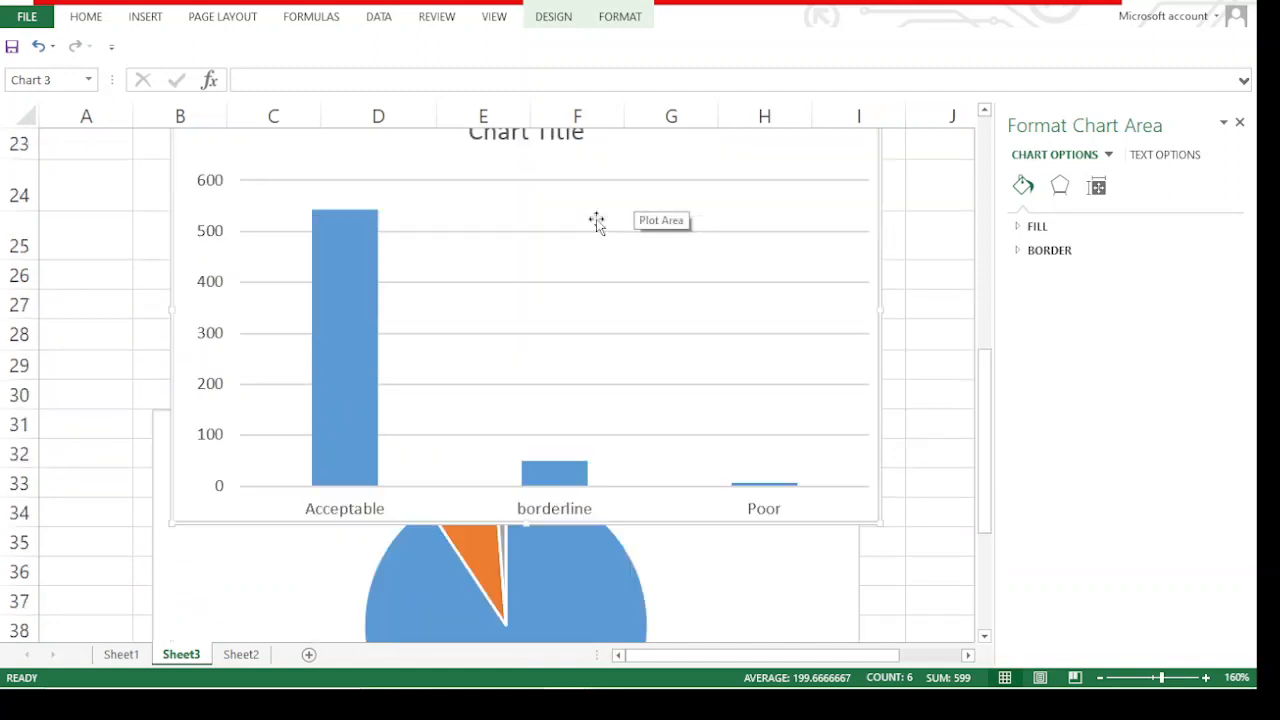
{"action": "scroll", "coordinate": [540, 235], "scroll_direction": "up", "scroll_amount": 1}
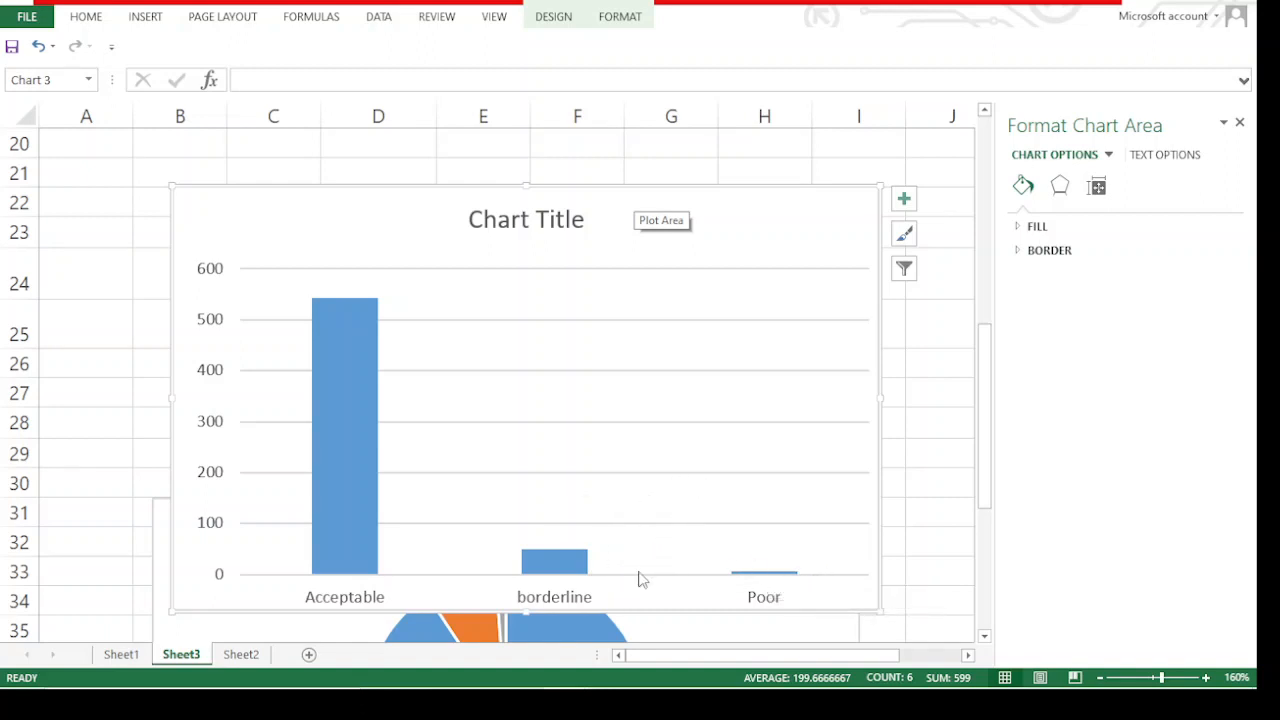
{"action": "left_click", "coordinate": [903, 198]}
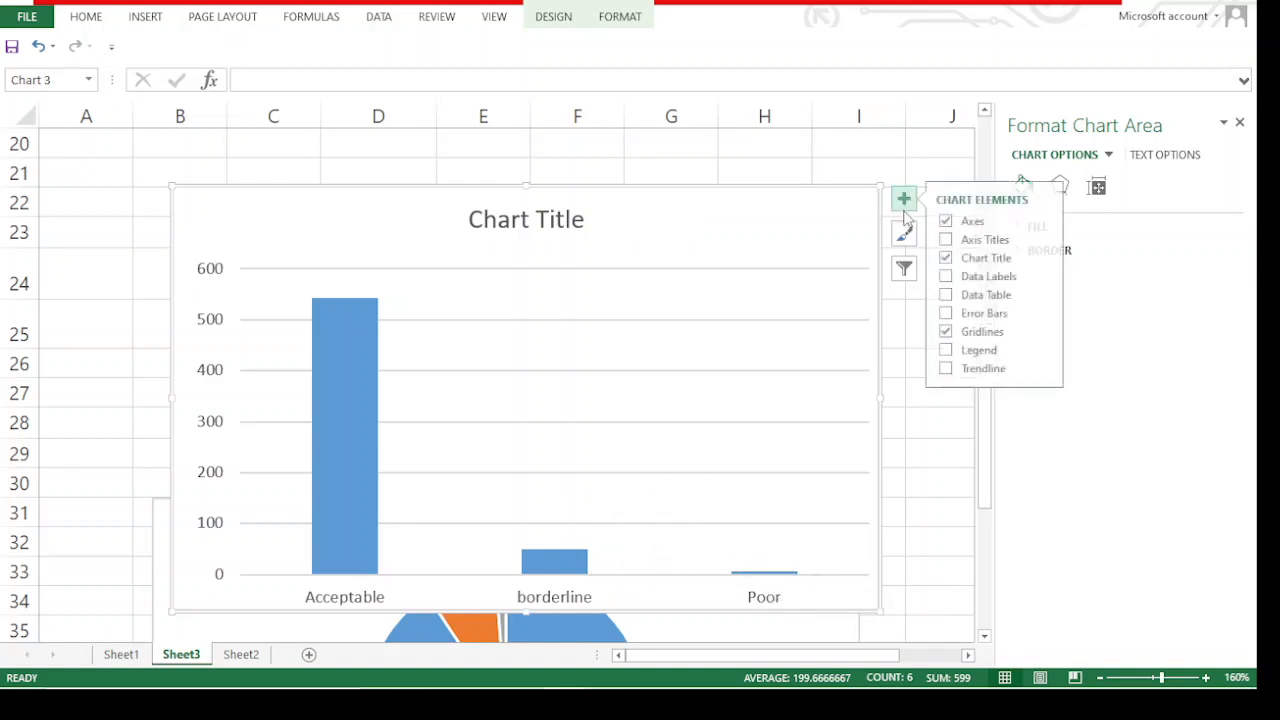
{"action": "left_click", "coordinate": [948, 276]}
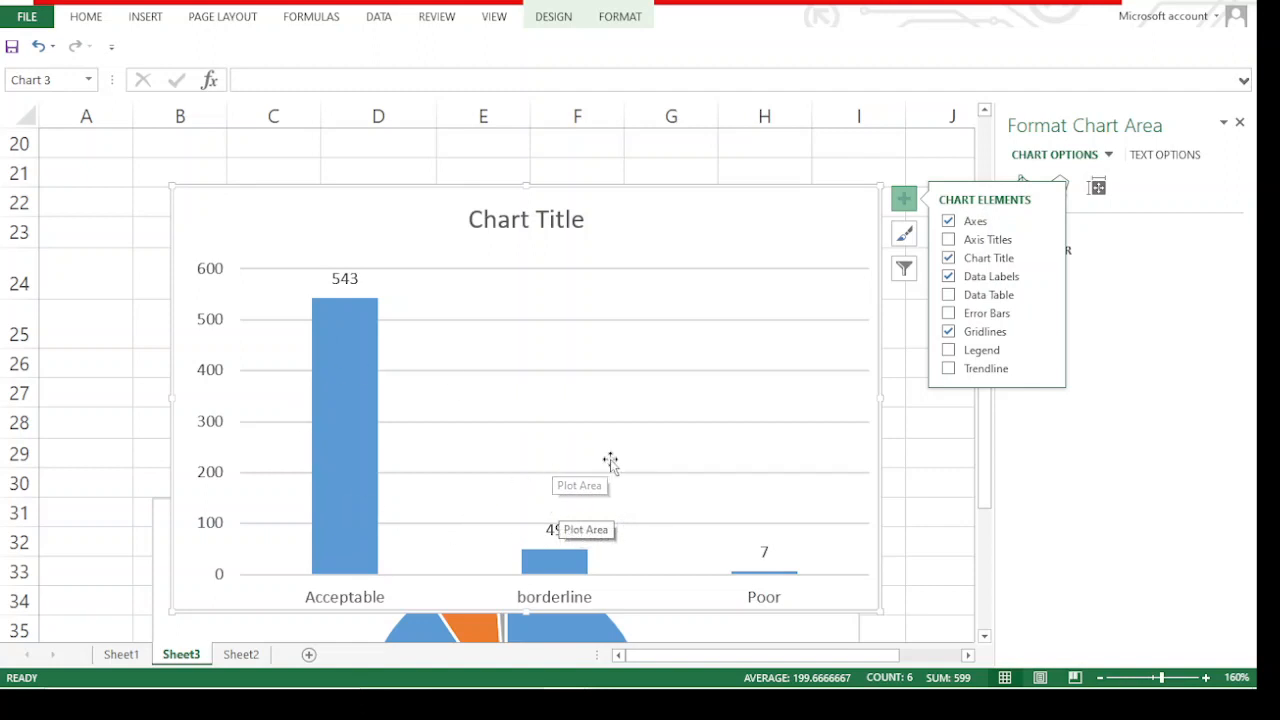
Examine the data labels and bars for Acceptable, borderline and Poor in the column chart
{"action": "left_click", "coordinate": [760, 555]}
{"action": "left_click", "coordinate": [750, 583]}
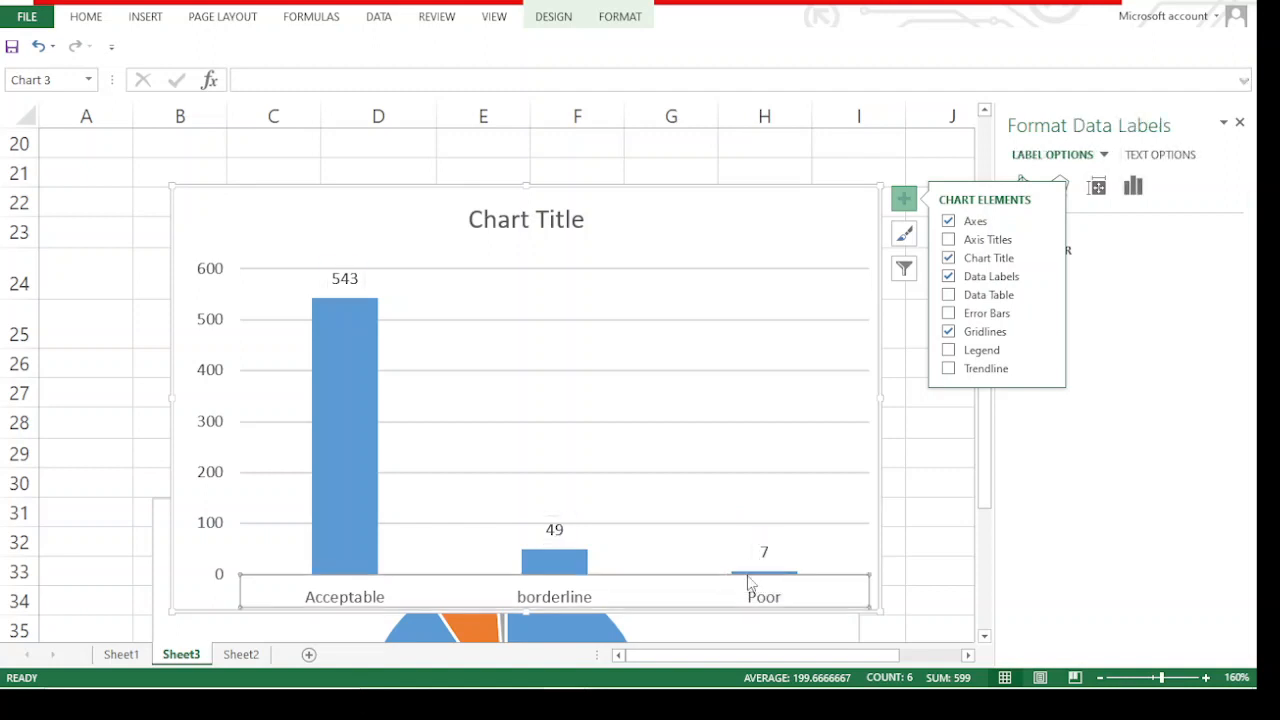
{"action": "left_click", "coordinate": [765, 550]}
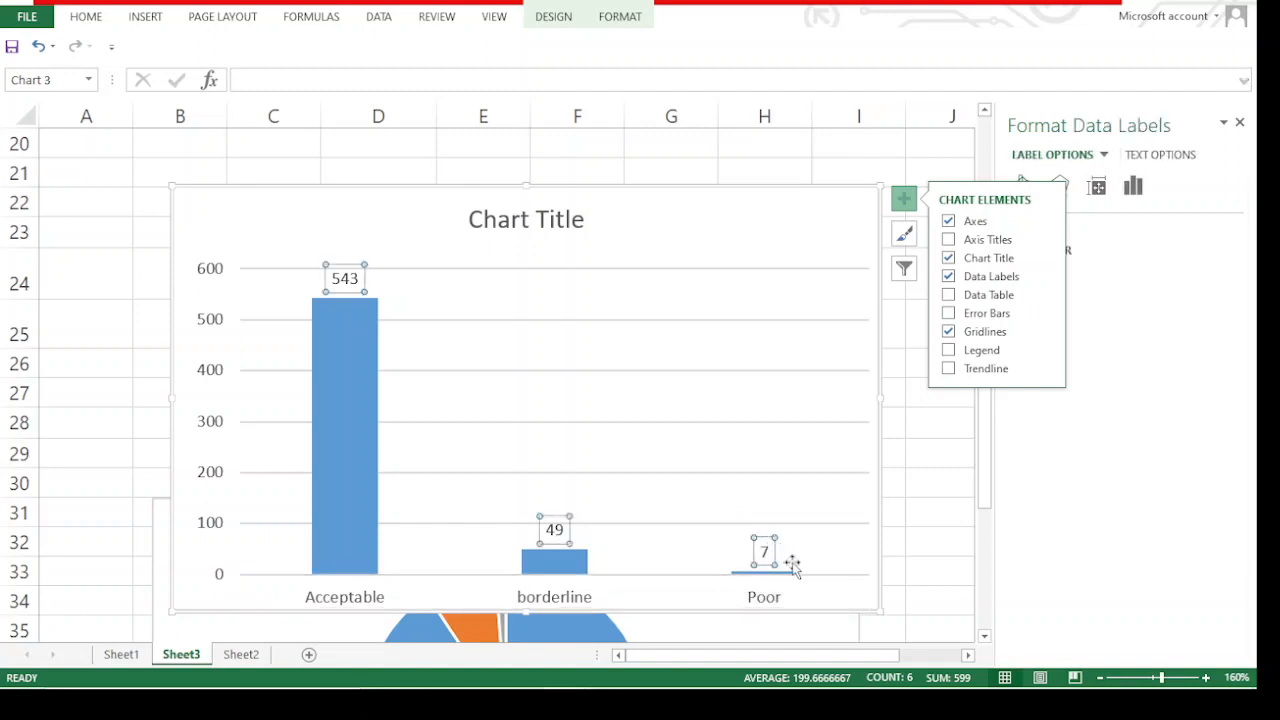
{"action": "left_click", "coordinate": [797, 557]}
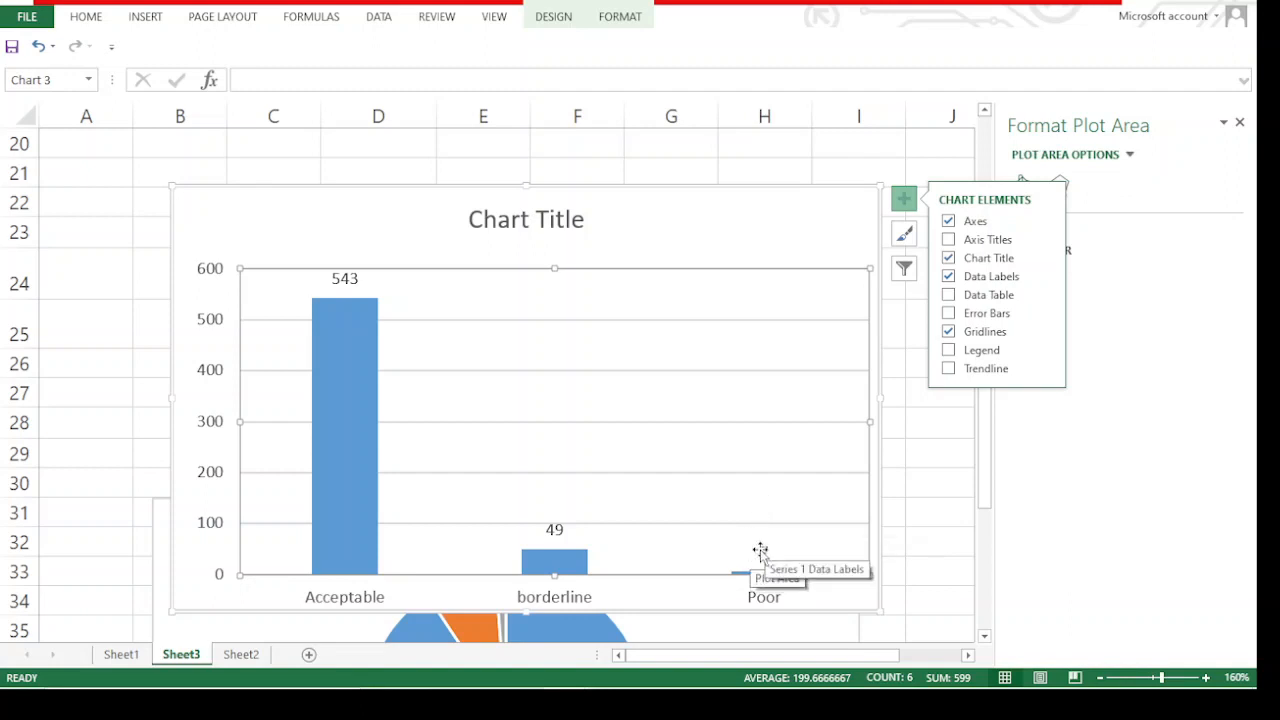
{"action": "left_click", "coordinate": [760, 551]}
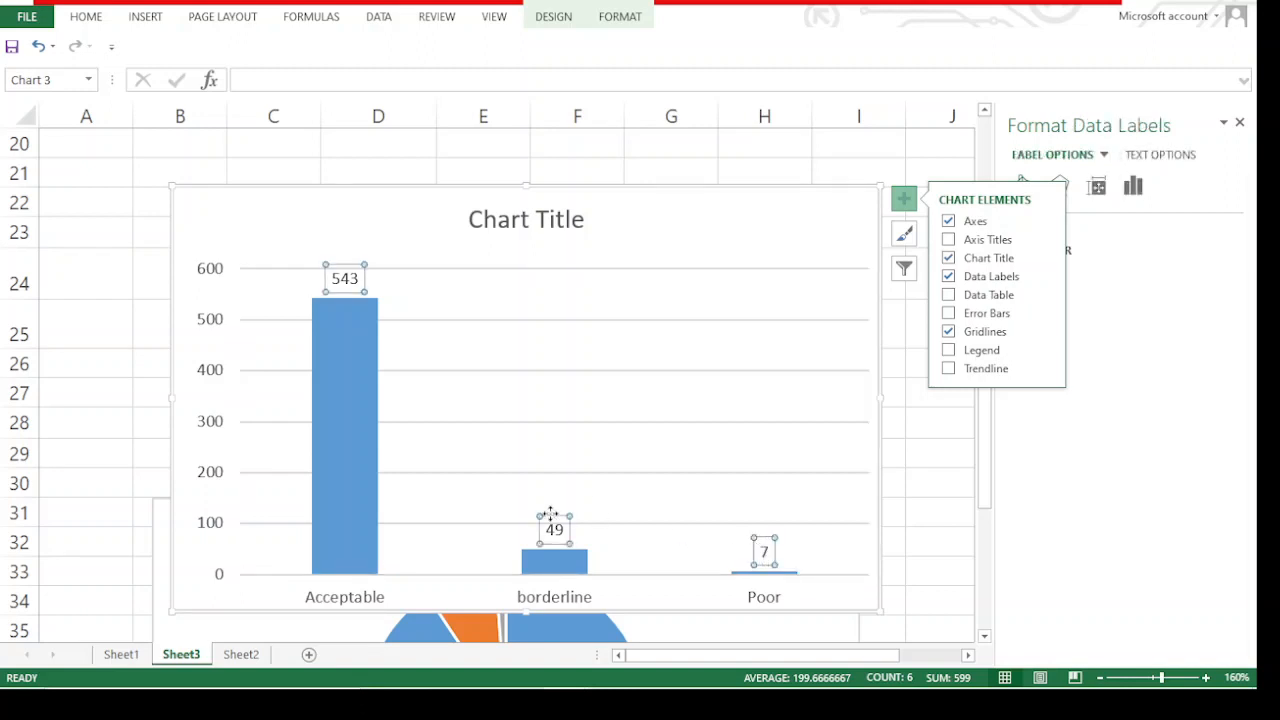
{"action": "left_click", "coordinate": [600, 424]}
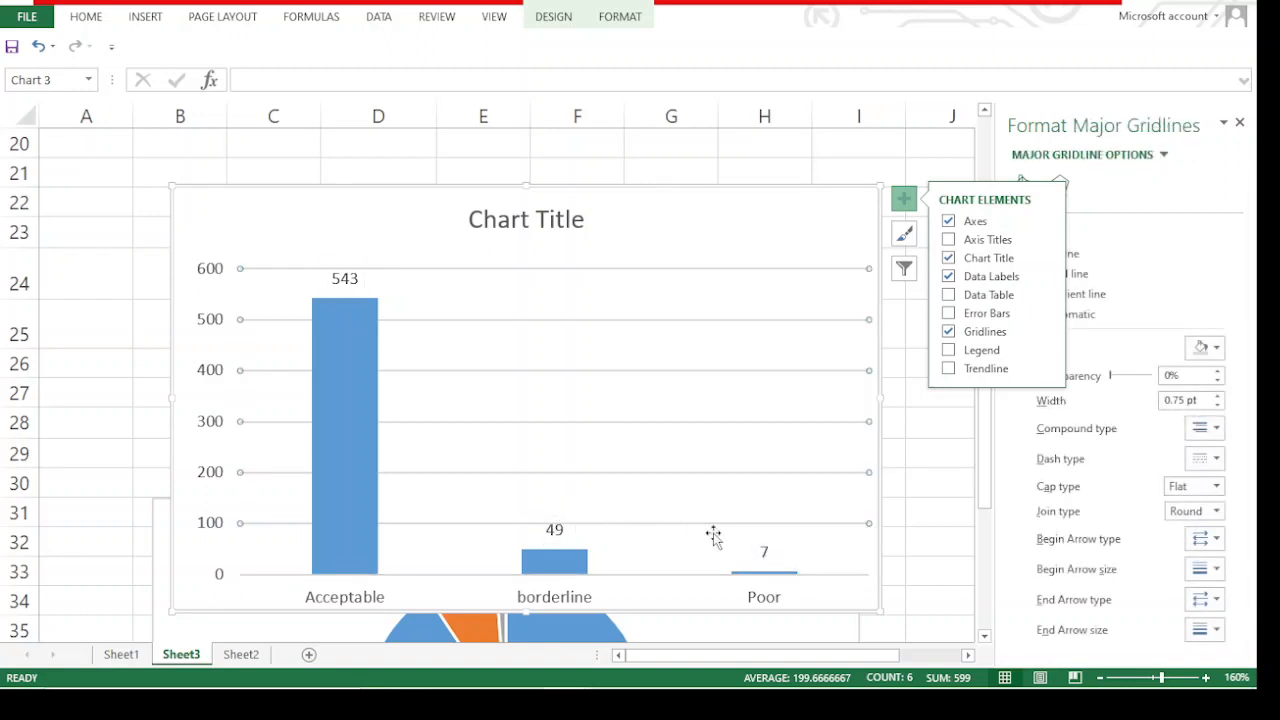
{"action": "left_click", "coordinate": [762, 551]}
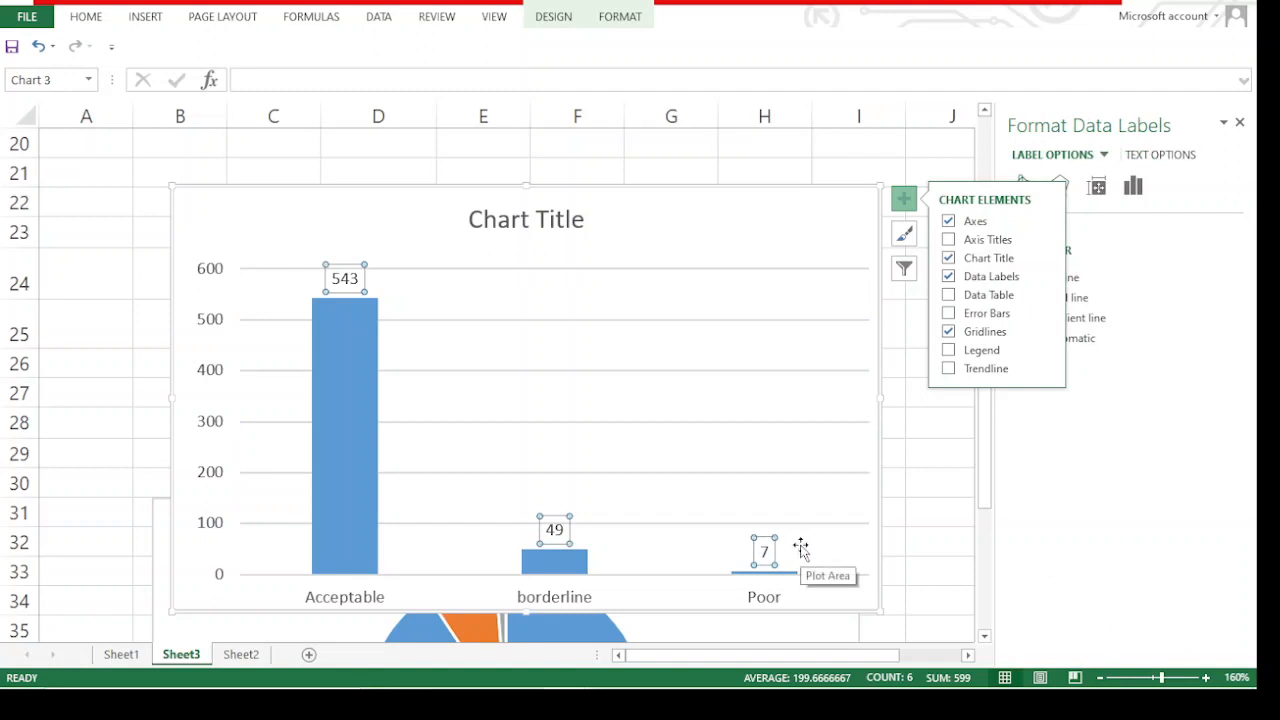
{"action": "left_click", "coordinate": [724, 524]}
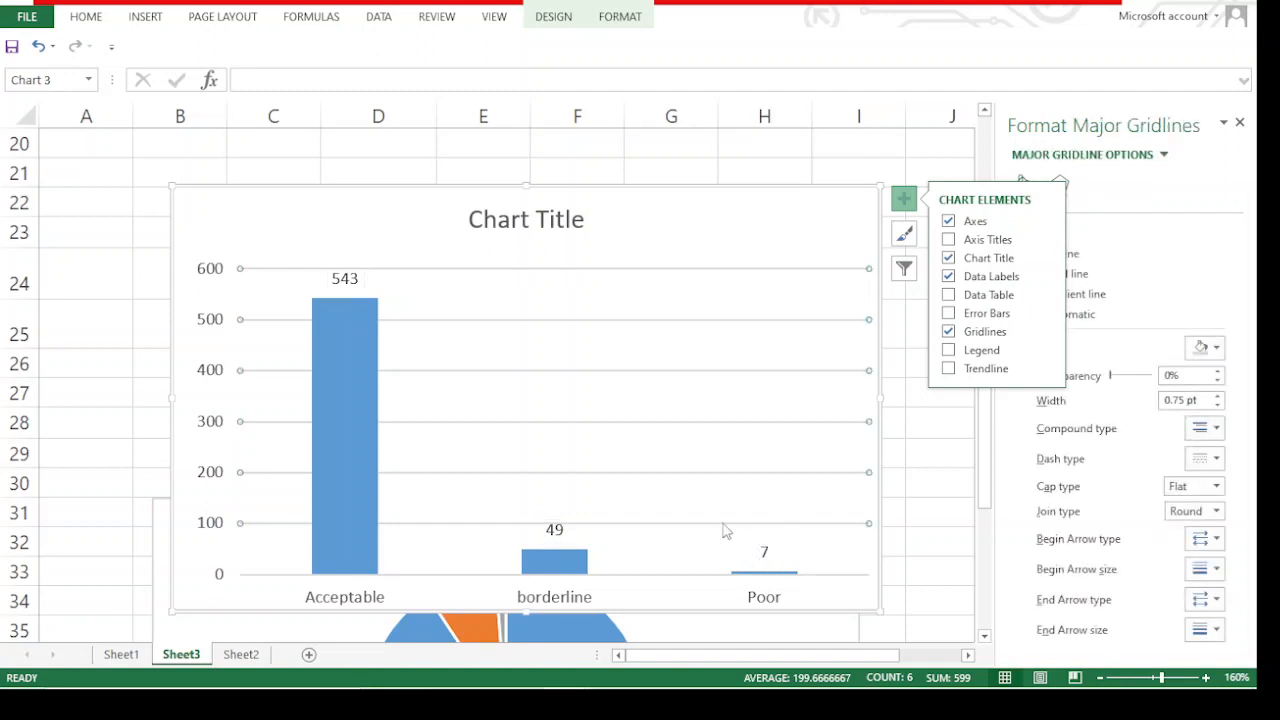
{"action": "left_click", "coordinate": [575, 572]}
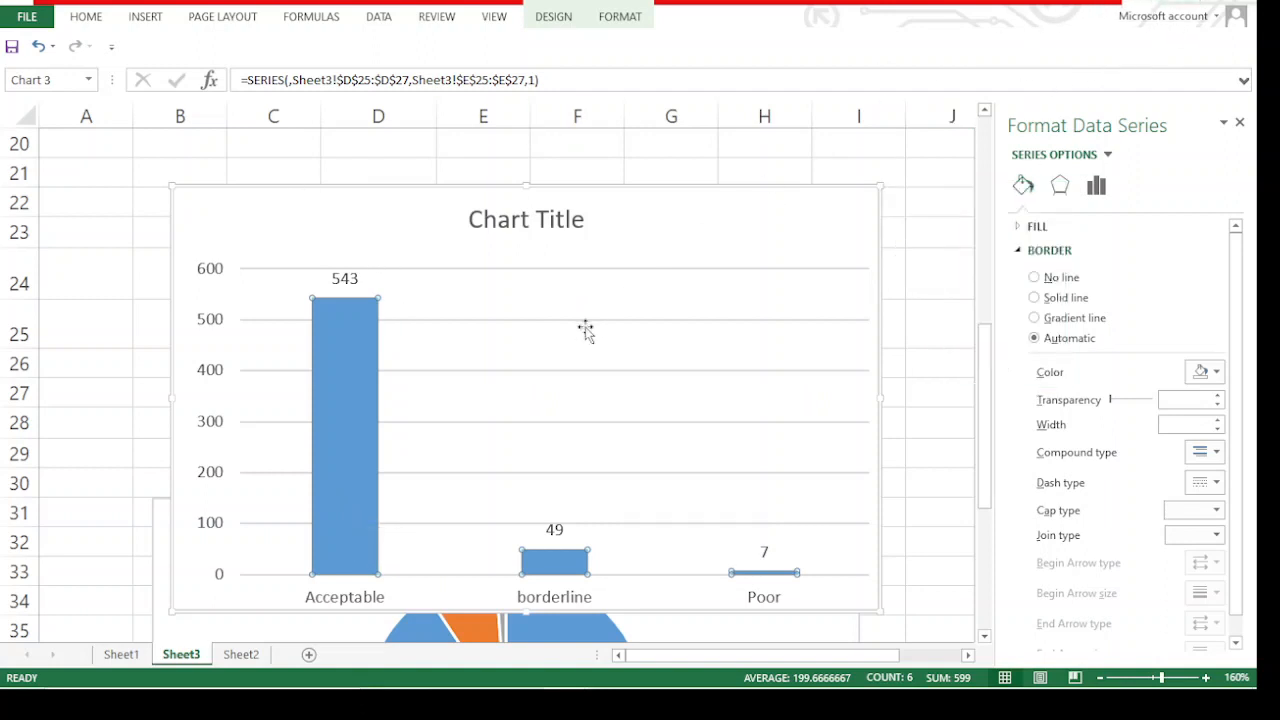
Move the pie chart below the column chart so that it starts at about row 35
{"action": "scroll", "coordinate": [537, 314], "scroll_direction": "down", "scroll_amount": 3}
{"action": "left_click", "coordinate": [480, 400]}
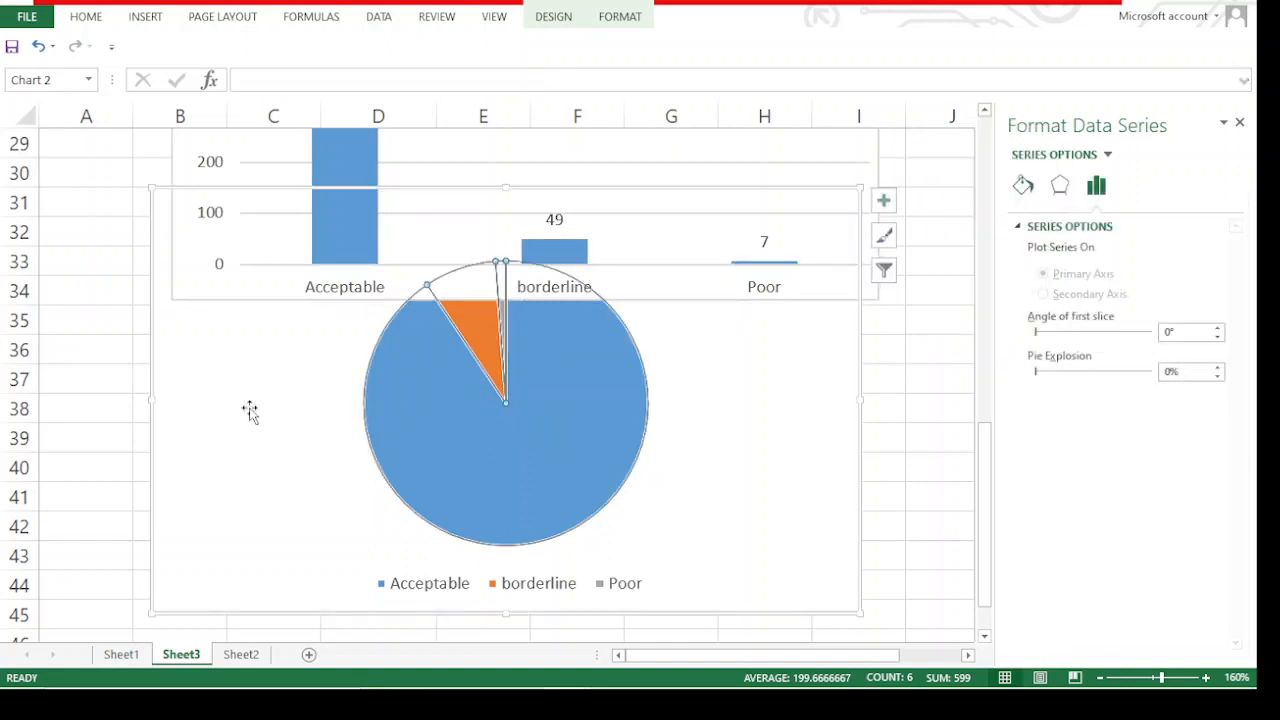
{"action": "left_click_drag", "start_coordinate": [251, 409], "coordinate": [211, 543]}
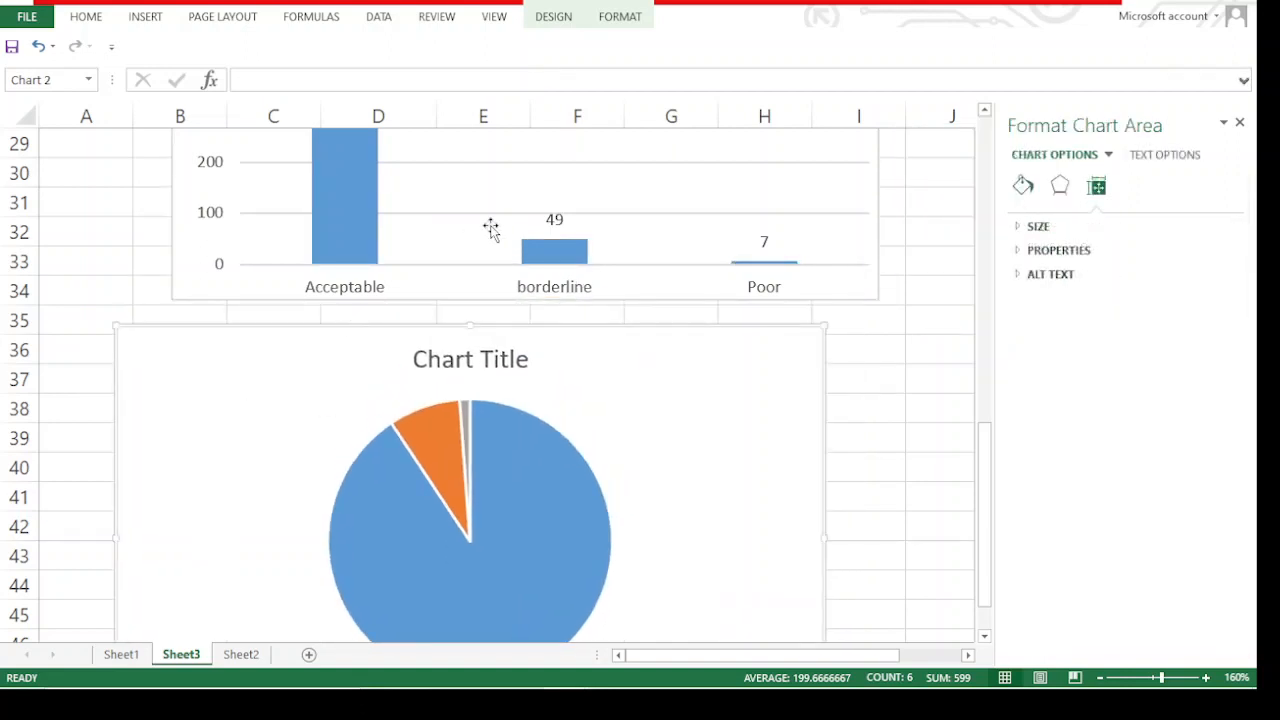
Look over the FCS class column chart and the pie chart's title, slices and legend on Sheet3
{"action": "scroll", "coordinate": [489, 226], "scroll_direction": "up", "scroll_amount": 4}
{"action": "scroll", "coordinate": [460, 363], "scroll_direction": "down", "scroll_amount": 4}
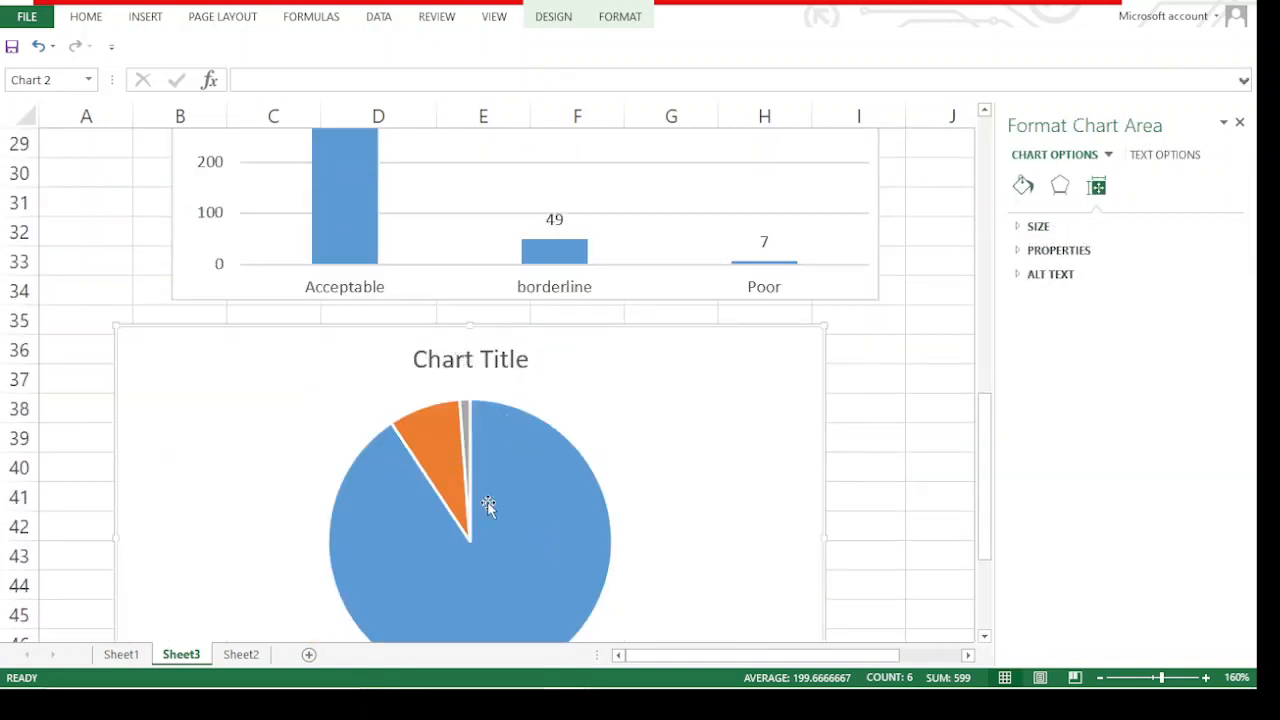
{"action": "scroll", "coordinate": [400, 526], "scroll_direction": "down", "scroll_amount": 3}
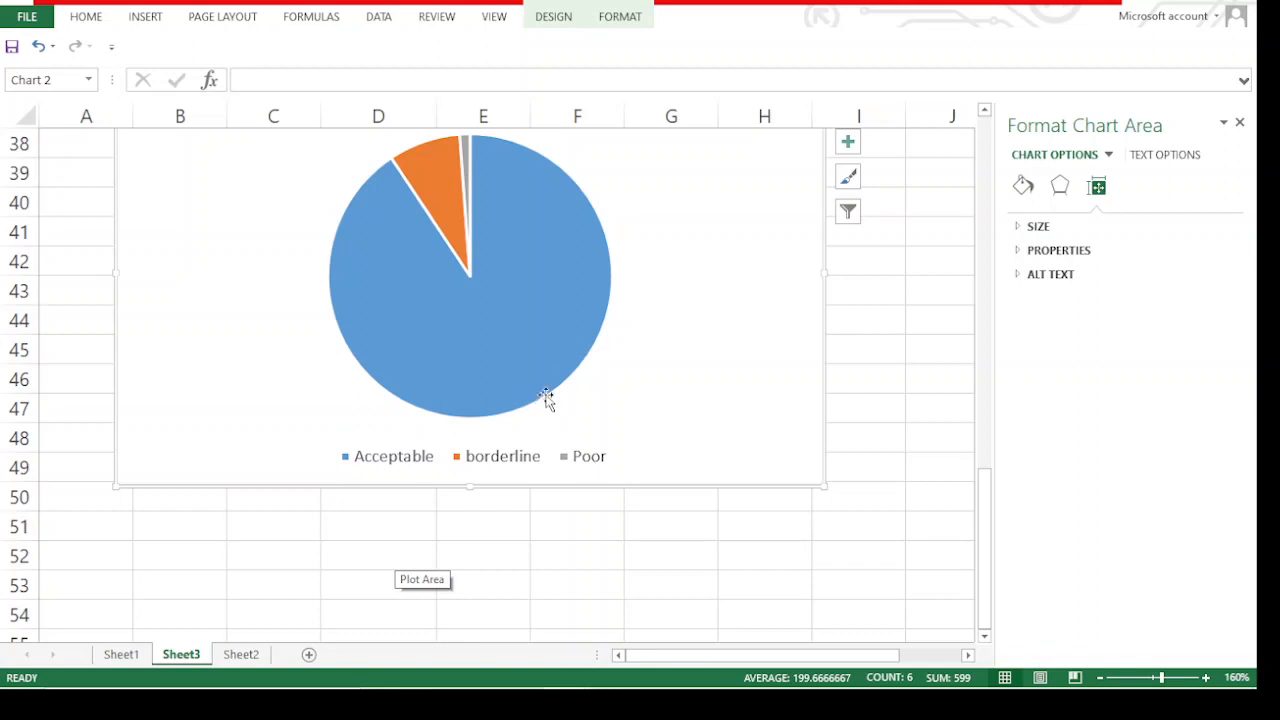
{"action": "scroll", "coordinate": [546, 397], "scroll_direction": "up", "scroll_amount": 2}
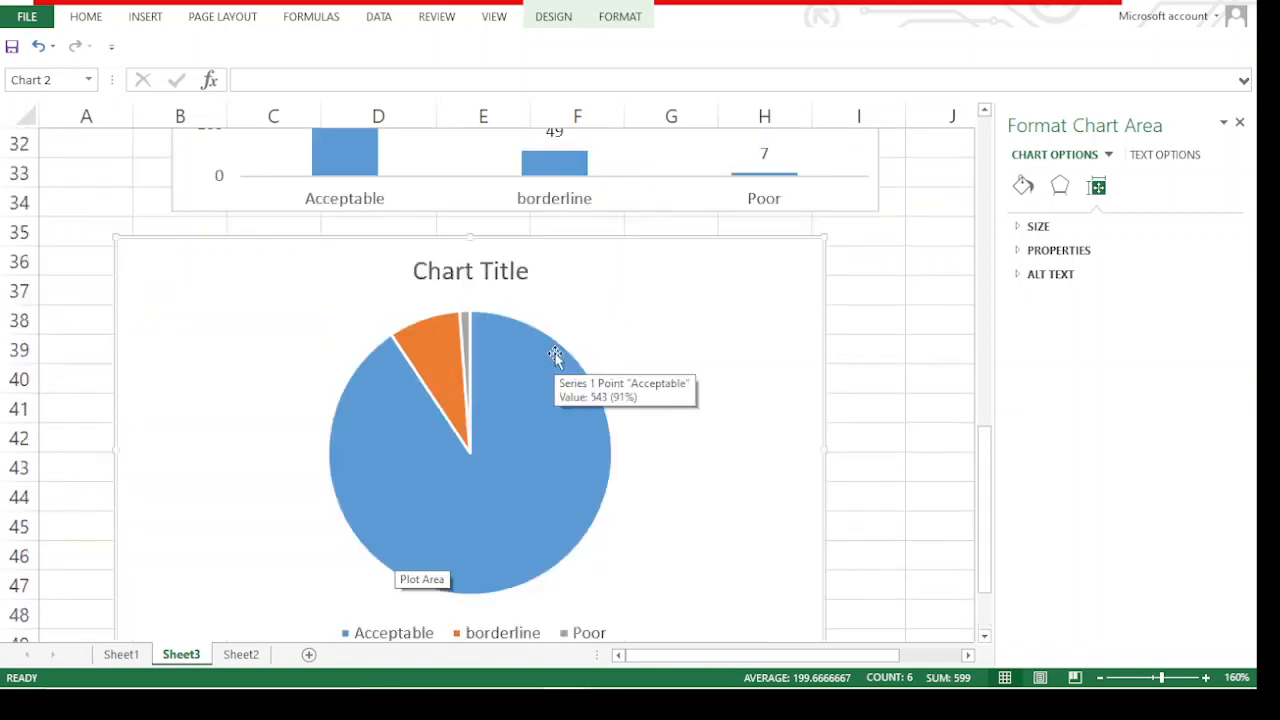
{"action": "left_click", "coordinate": [502, 280]}
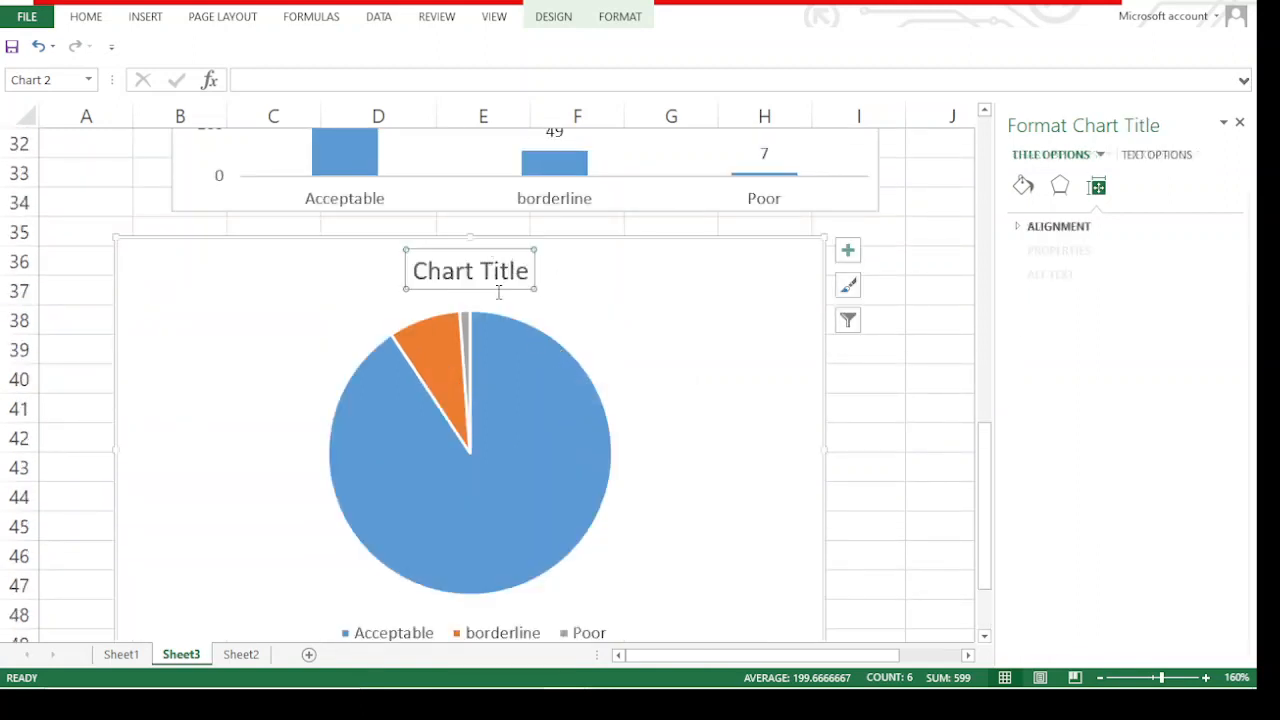
{"action": "scroll", "coordinate": [514, 409], "scroll_direction": "down", "scroll_amount": 4}
{"action": "scroll", "coordinate": [478, 265], "scroll_direction": "up", "scroll_amount": 2}
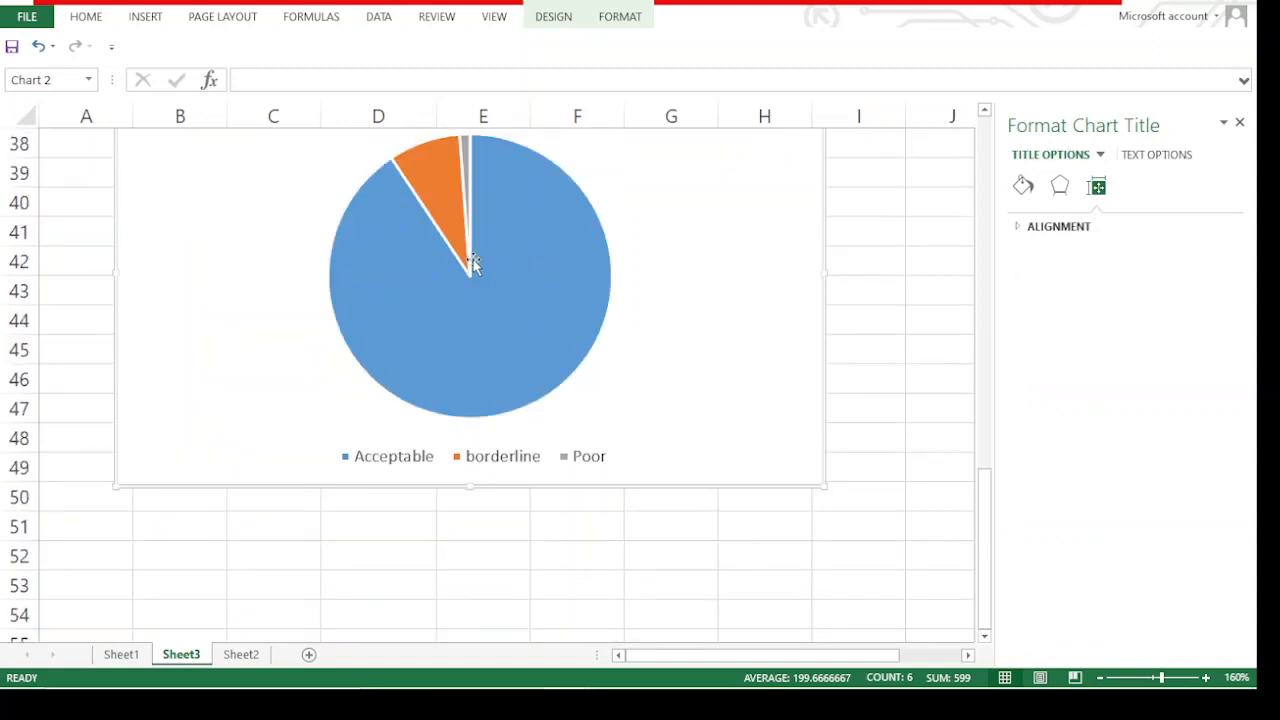
{"action": "scroll", "coordinate": [486, 237], "scroll_direction": "up", "scroll_amount": 5}
{"action": "scroll", "coordinate": [509, 210], "scroll_direction": "up", "scroll_amount": 2}
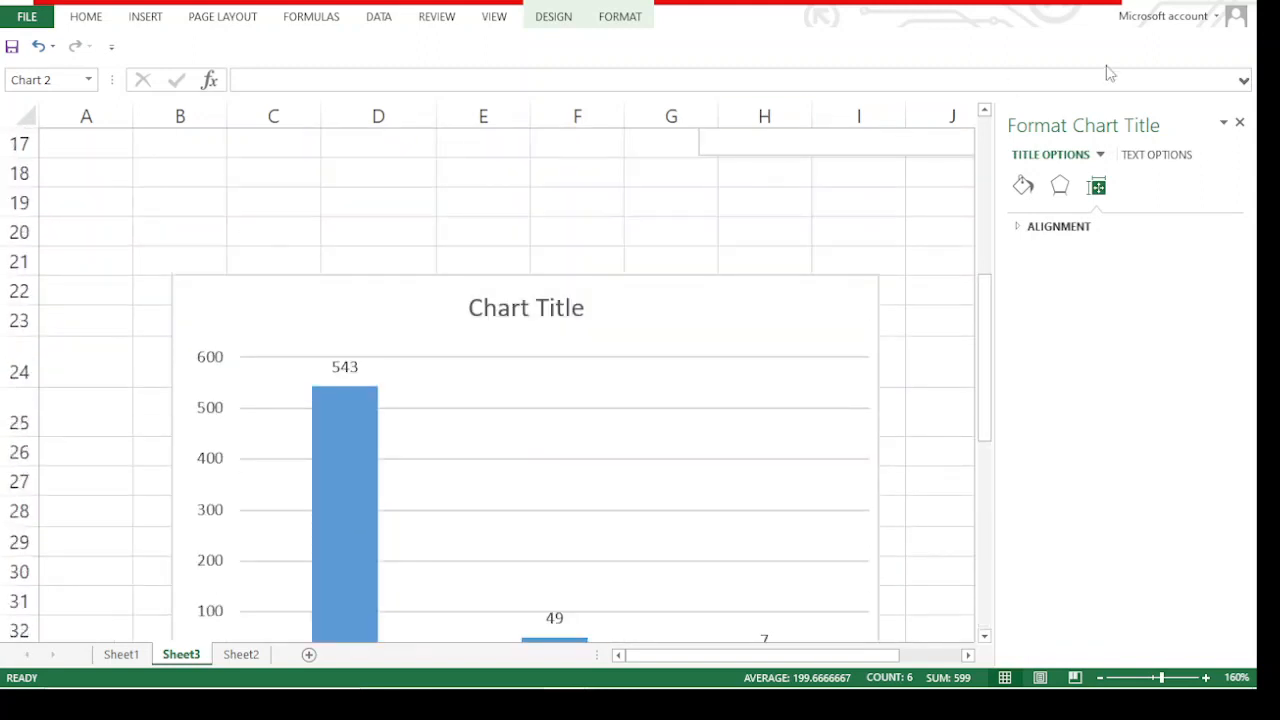
Switch to the SPSS output to review the Valid Percent figures of the FCSCLASS table, and return to Book1 in Excel
{"action": "left_click", "coordinate": [1188, 4]}
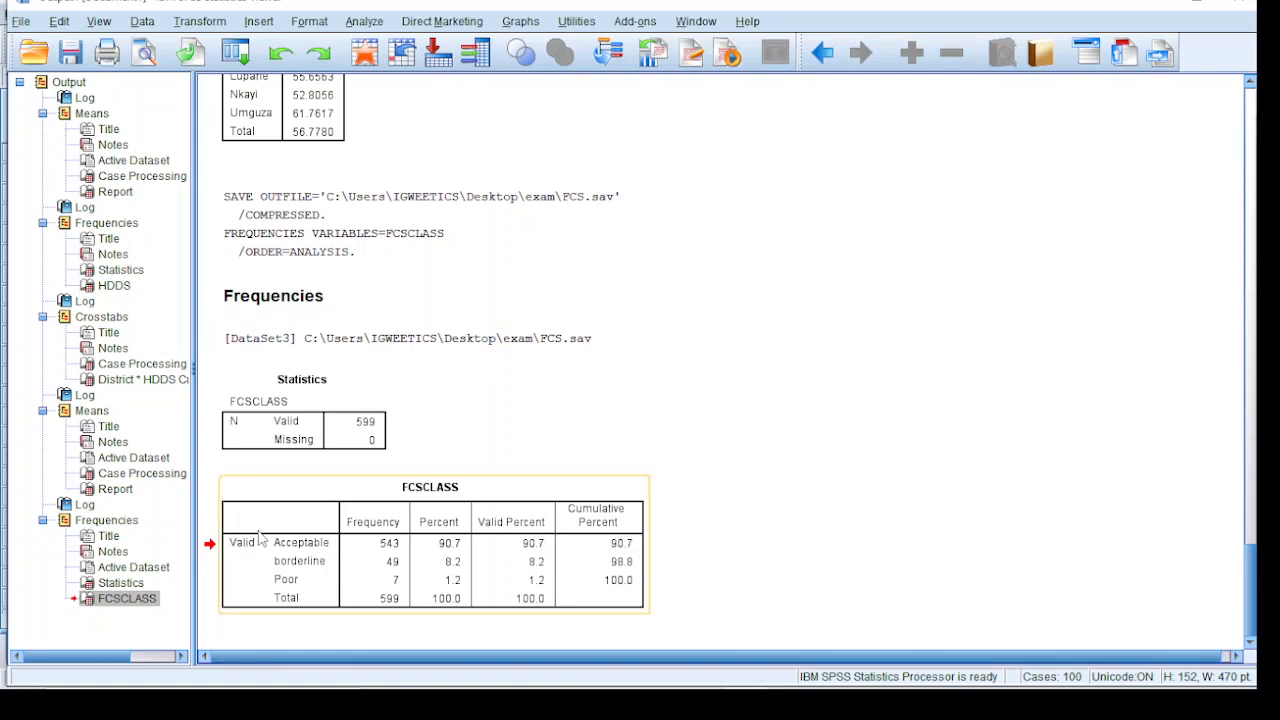
{"action": "left_click", "coordinate": [540, 548]}
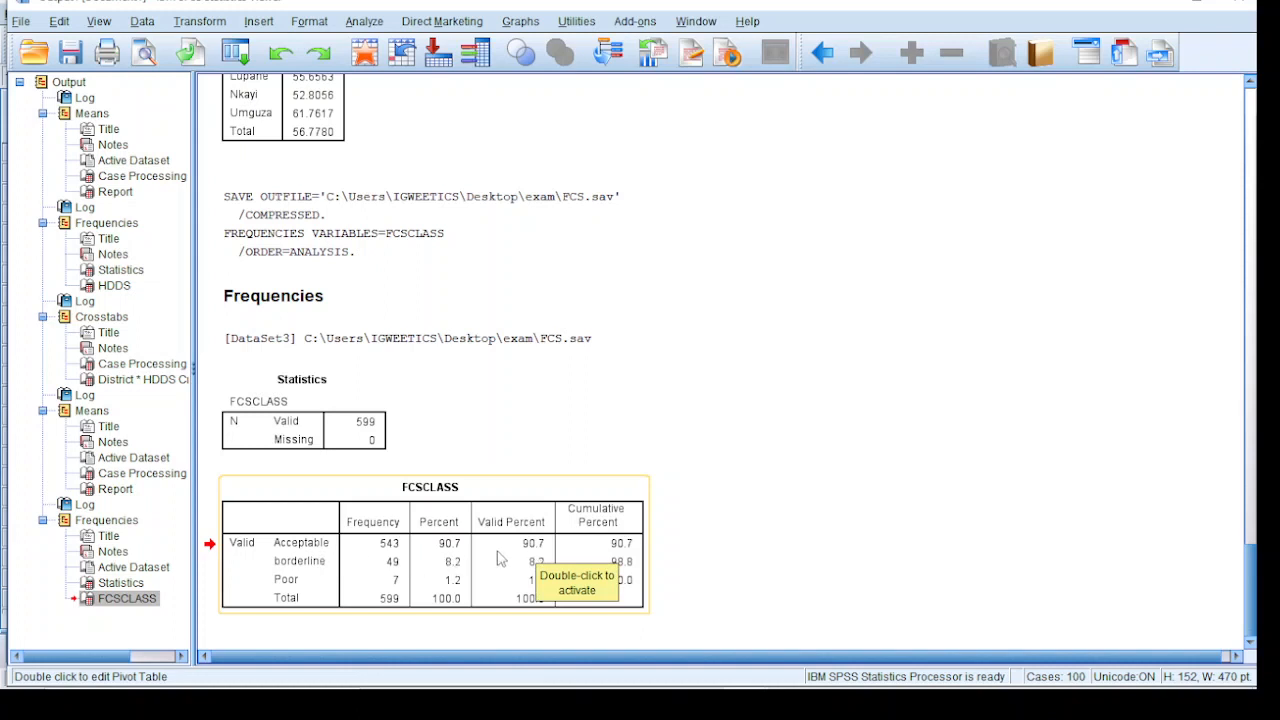
{"action": "mouse_move", "coordinate": [586, 688]}
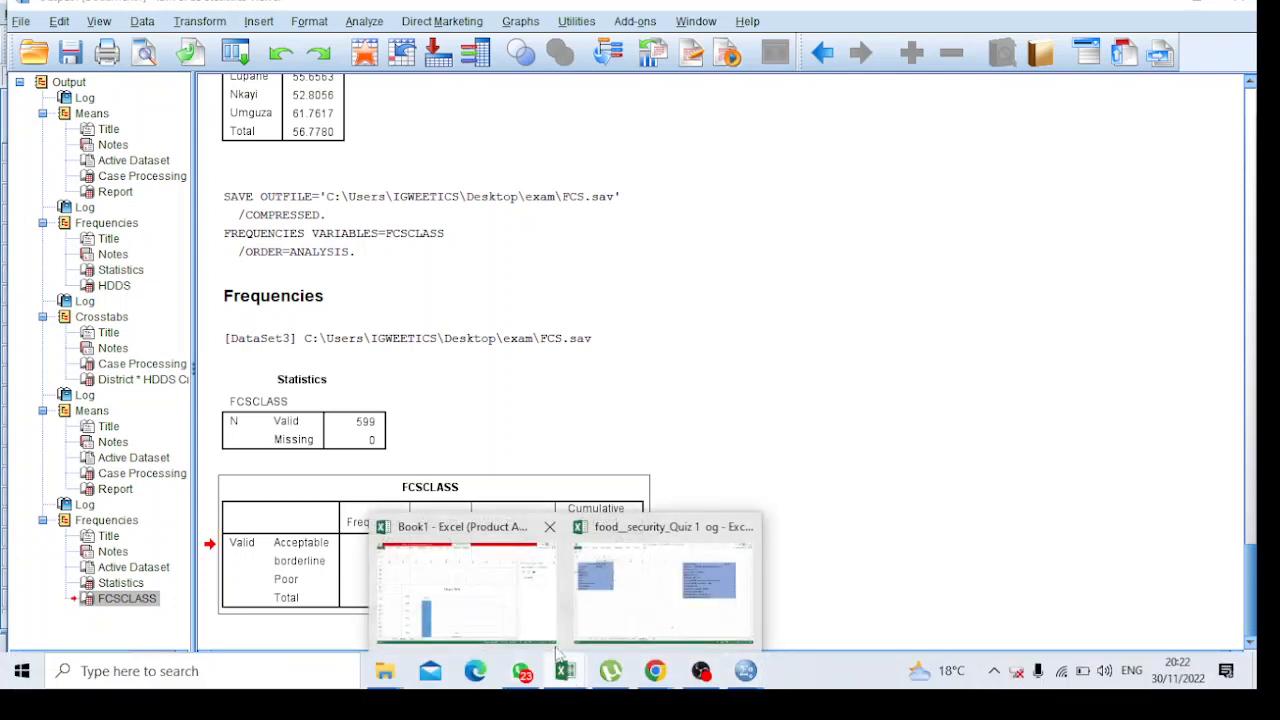
{"action": "left_click", "coordinate": [474, 588]}
Review the FCS district means and charts on Sheet3 and the District * HDDS crosstabulation on Sheet2
{"action": "scroll", "coordinate": [460, 400], "scroll_direction": "up", "scroll_amount": 5}
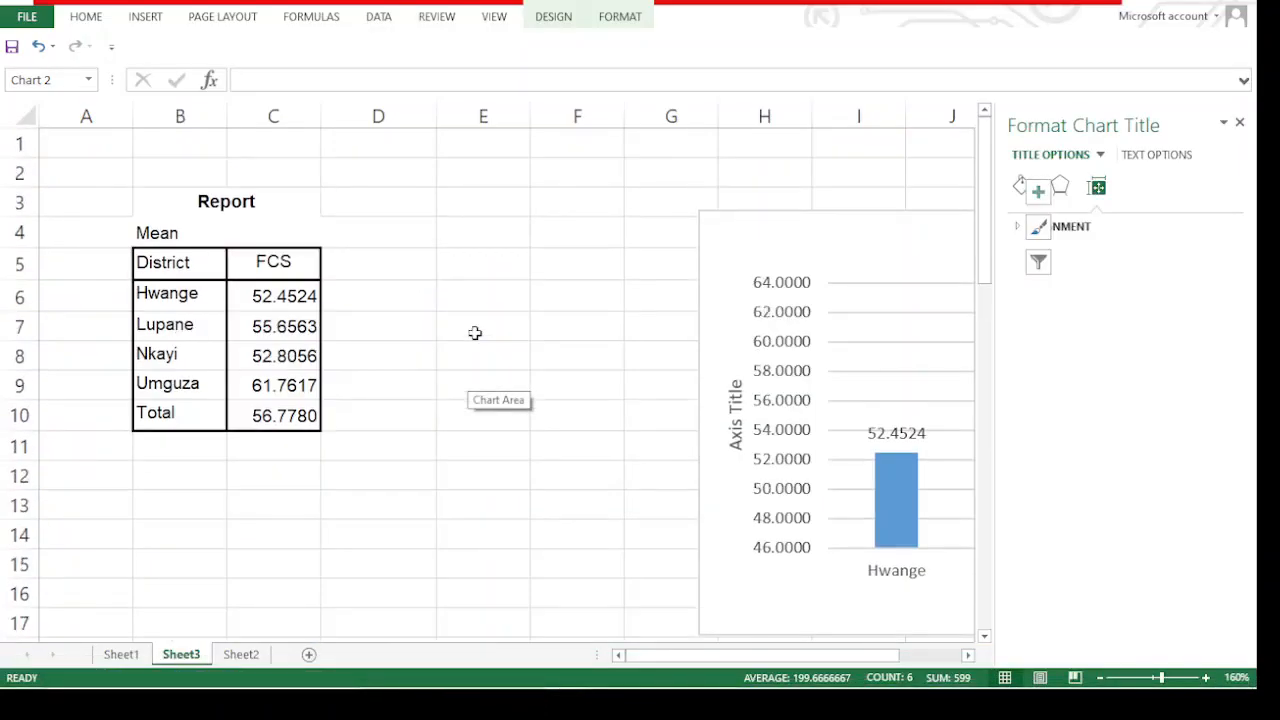
{"action": "scroll", "coordinate": [474, 331], "scroll_direction": "down", "scroll_amount": 11}
{"action": "left_click", "coordinate": [241, 654]}
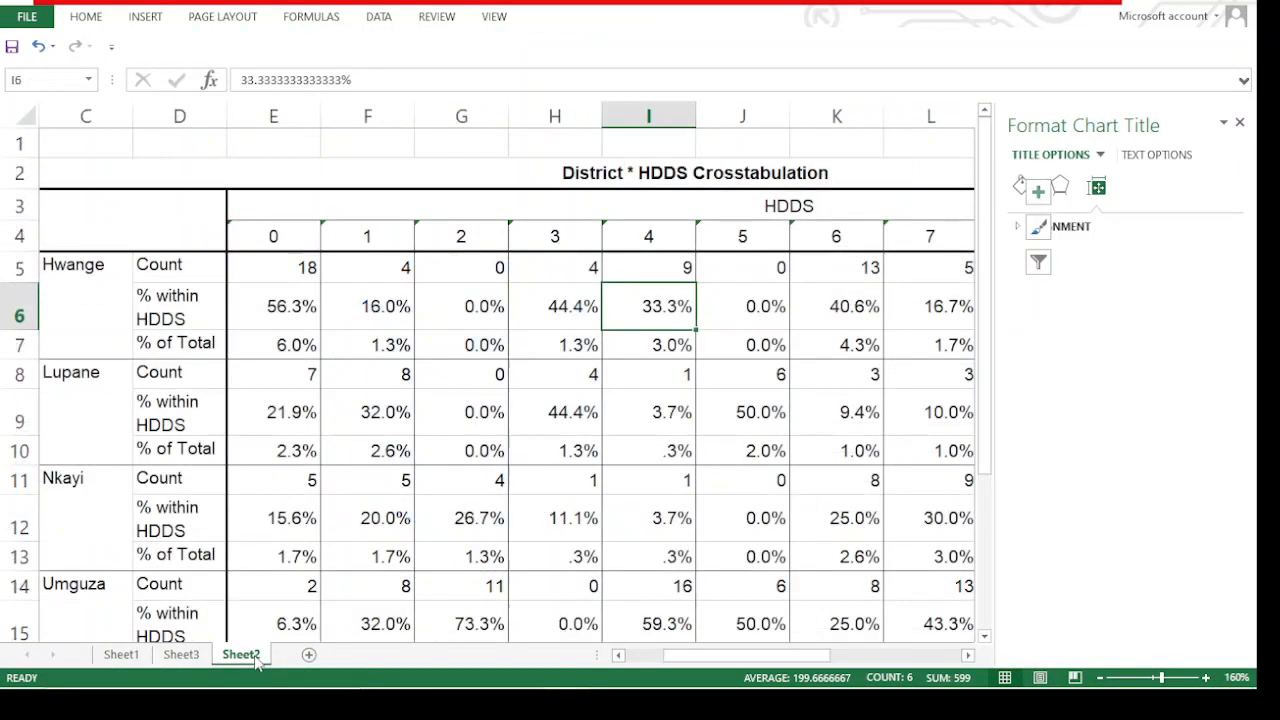
{"action": "left_click", "coordinate": [181, 654]}
{"action": "scroll", "coordinate": [297, 480], "scroll_direction": "up", "scroll_amount": 5}
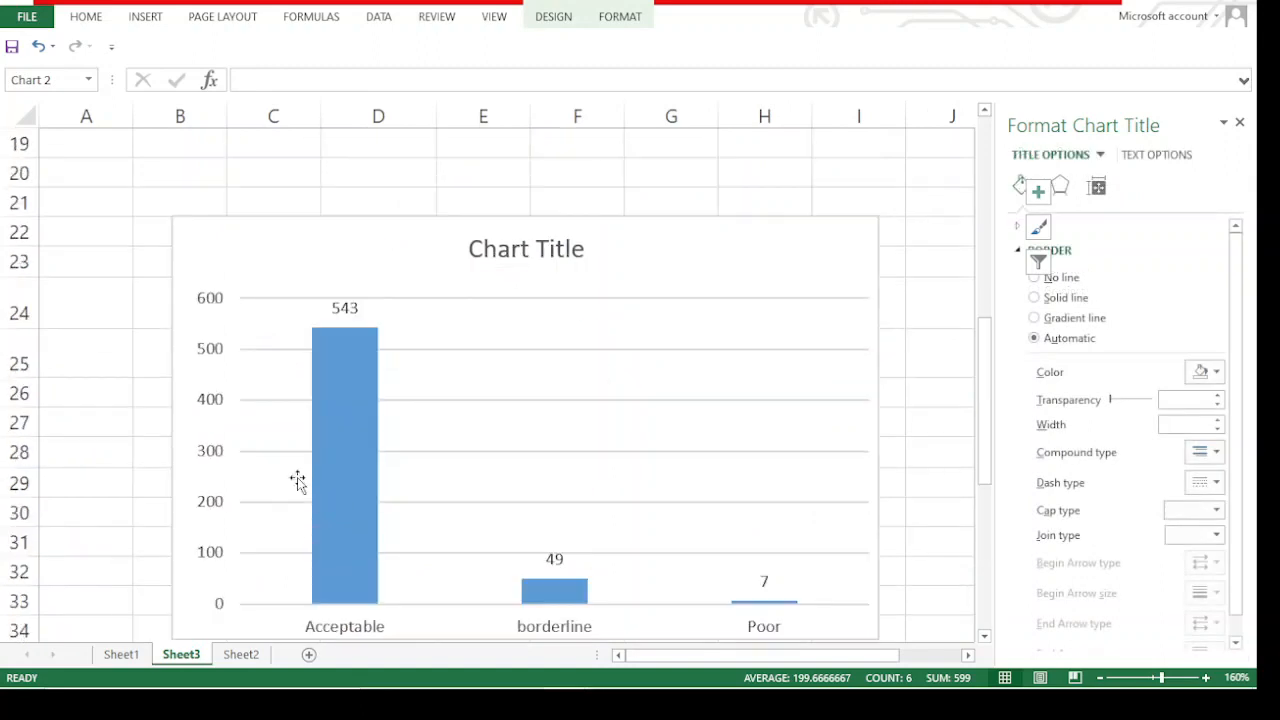
{"action": "scroll", "coordinate": [301, 465], "scroll_direction": "up", "scroll_amount": 4}
{"action": "scroll", "coordinate": [301, 465], "scroll_direction": "up", "scroll_amount": 2}
{"action": "scroll", "coordinate": [314, 419], "scroll_direction": "down", "scroll_amount": 20}
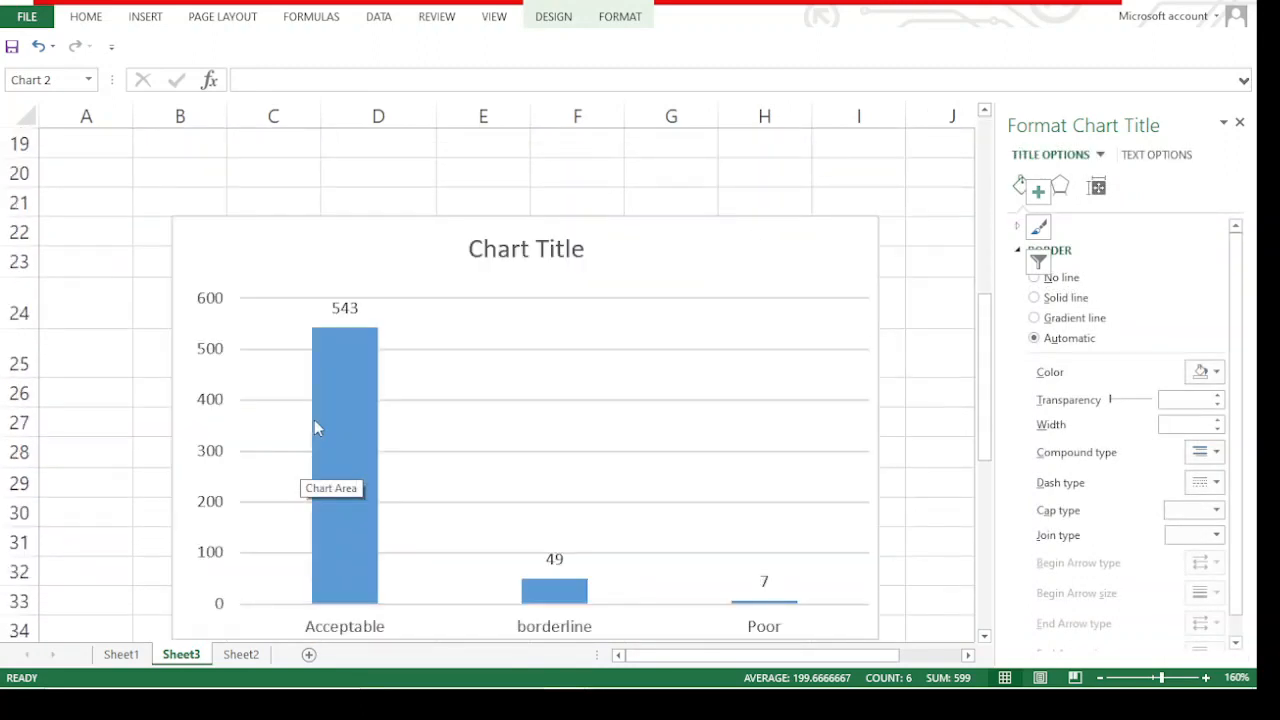
{"action": "scroll", "coordinate": [314, 410], "scroll_direction": "up", "scroll_amount": 18}
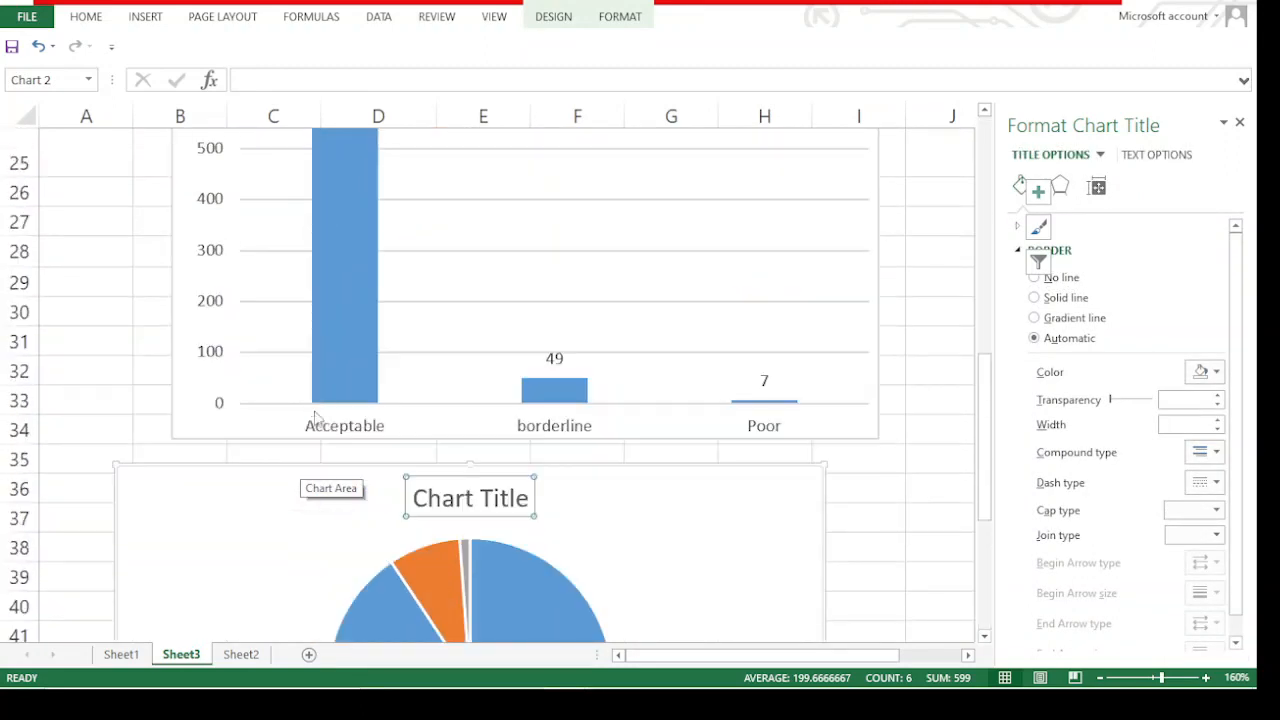
Try to move the FCS class column chart down, shifting its plot area slightly to the right within the chart
{"action": "scroll", "coordinate": [315, 408], "scroll_direction": "down", "scroll_amount": 3}
{"action": "left_click", "coordinate": [317, 403]}
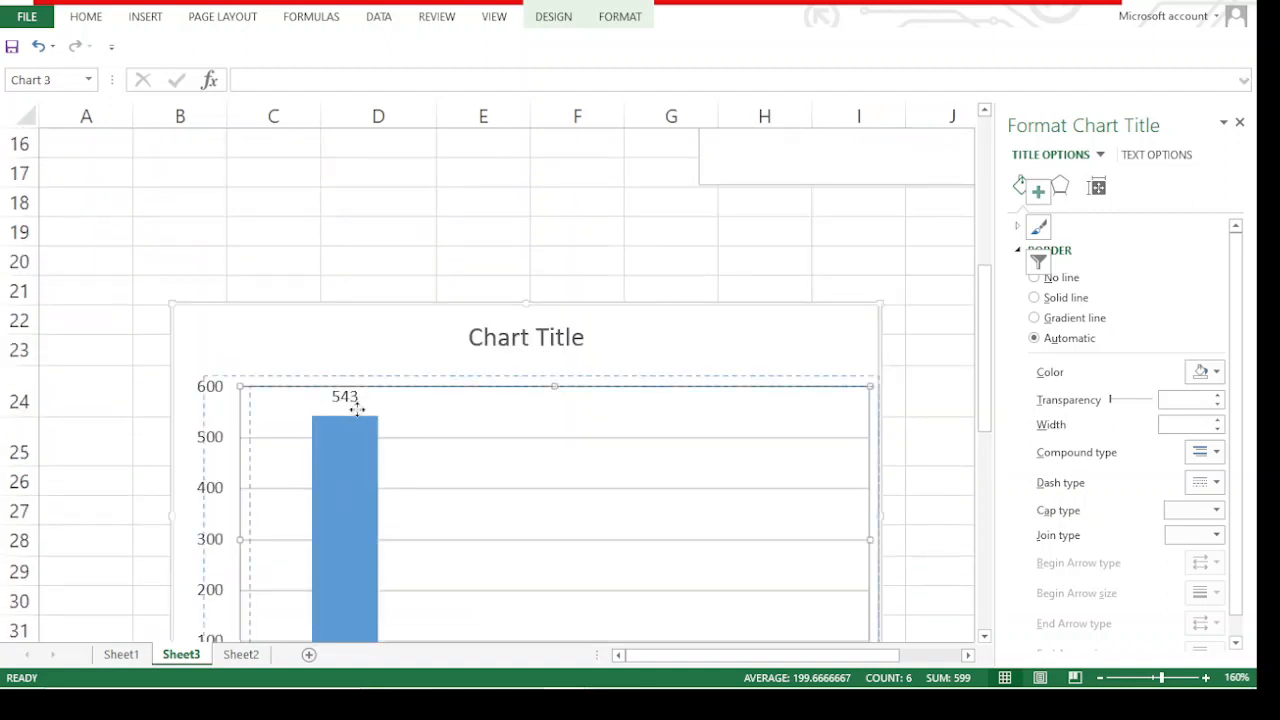
{"action": "left_click_drag", "start_coordinate": [352, 342], "coordinate": [402, 648]}
{"action": "scroll", "coordinate": [638, 408], "scroll_direction": "down", "scroll_amount": 1}
{"action": "scroll", "coordinate": [474, 346], "scroll_direction": "down", "scroll_amount": 2}
{"action": "scroll", "coordinate": [454, 331], "scroll_direction": "up", "scroll_amount": 6}
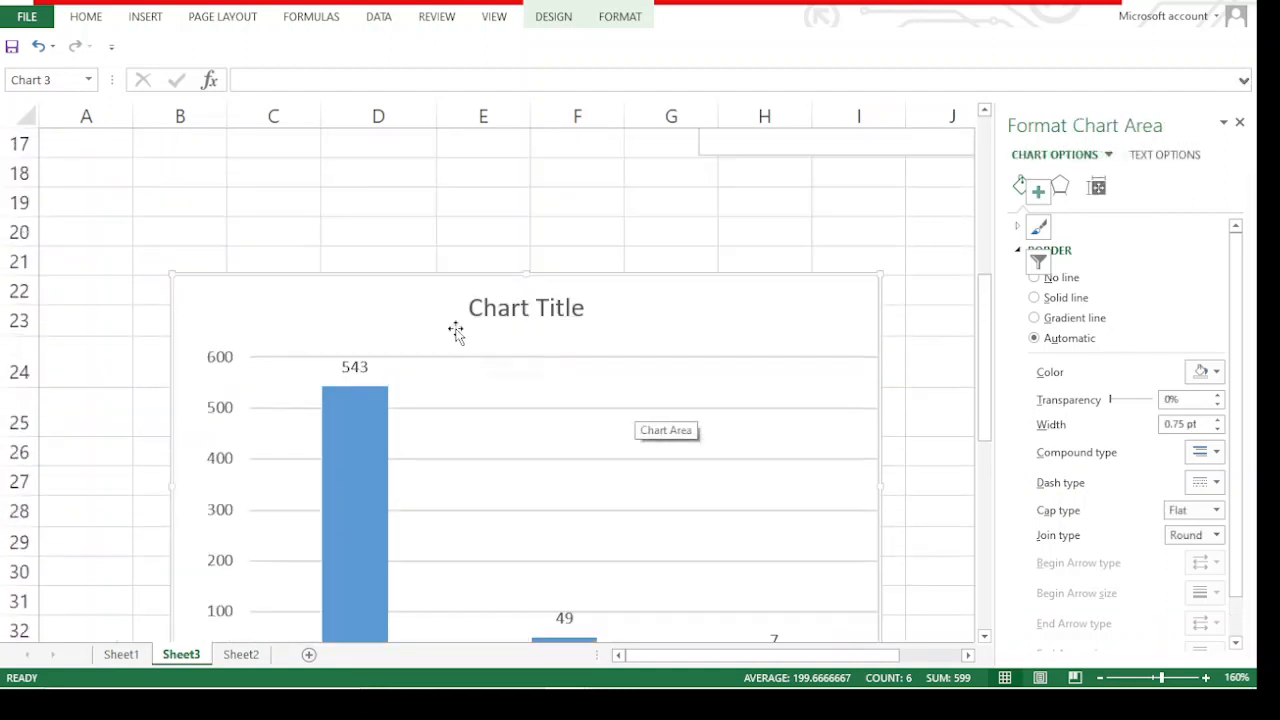
{"action": "scroll", "coordinate": [420, 360], "scroll_direction": "down", "scroll_amount": 10}
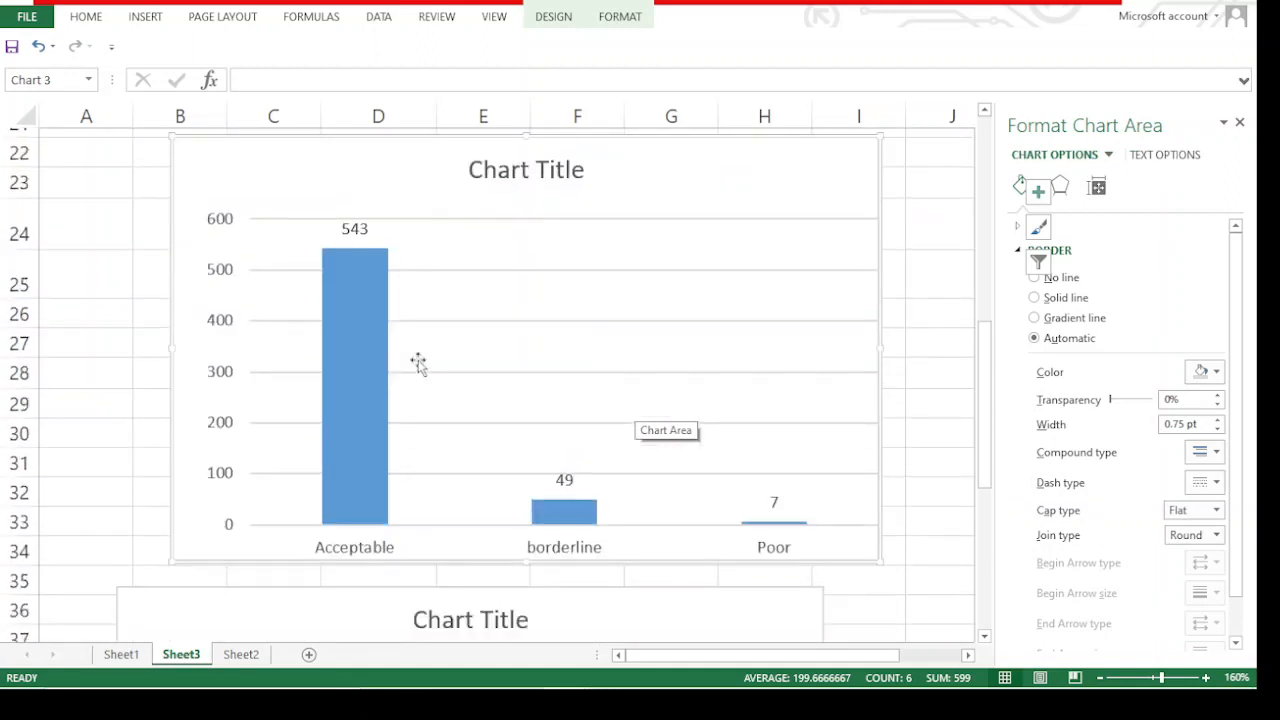
{"action": "scroll", "coordinate": [212, 218], "scroll_direction": "up", "scroll_amount": 3}
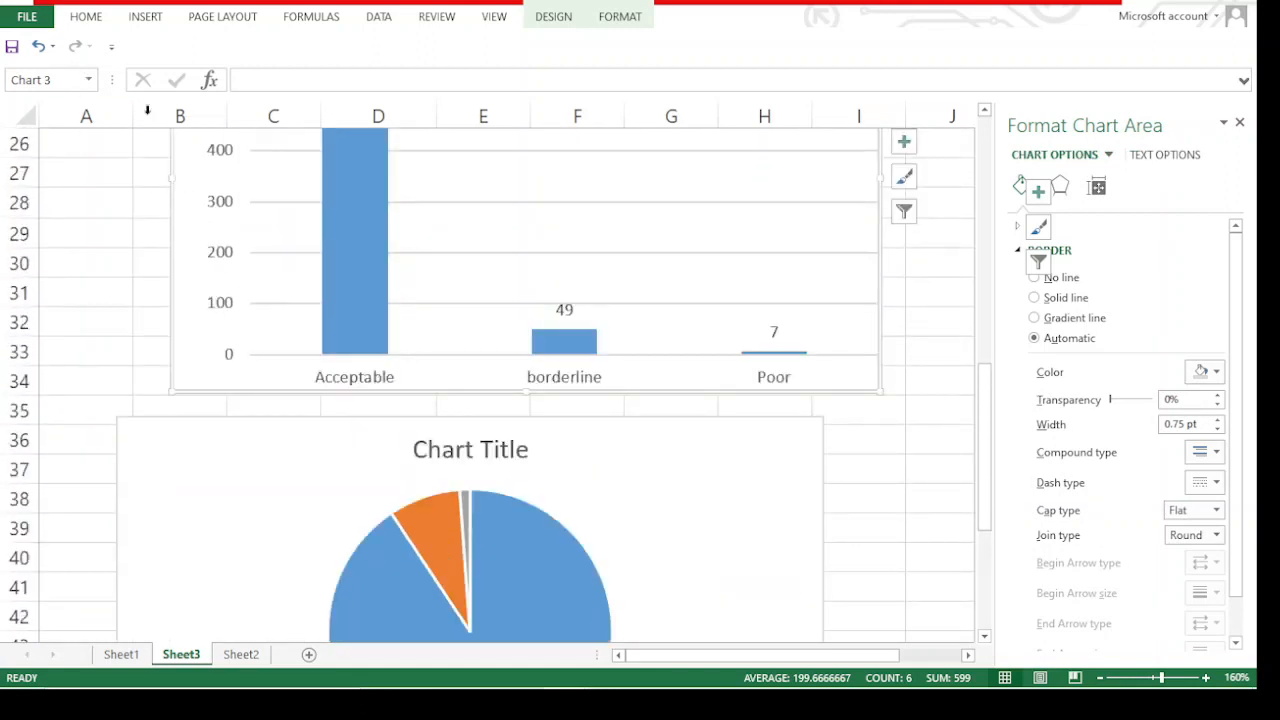
Move the FCS class column chart down so it sits below the FCSCLASS frequency table on Sheet3
{"action": "left_click_drag", "start_coordinate": [257, 408], "coordinate": [334, 453]}
{"action": "scroll", "coordinate": [275, 340], "scroll_direction": "up", "scroll_amount": 7}
{"action": "scroll", "coordinate": [290, 380], "scroll_direction": "down", "scroll_amount": 1}
{"action": "left_click", "coordinate": [289, 501]}
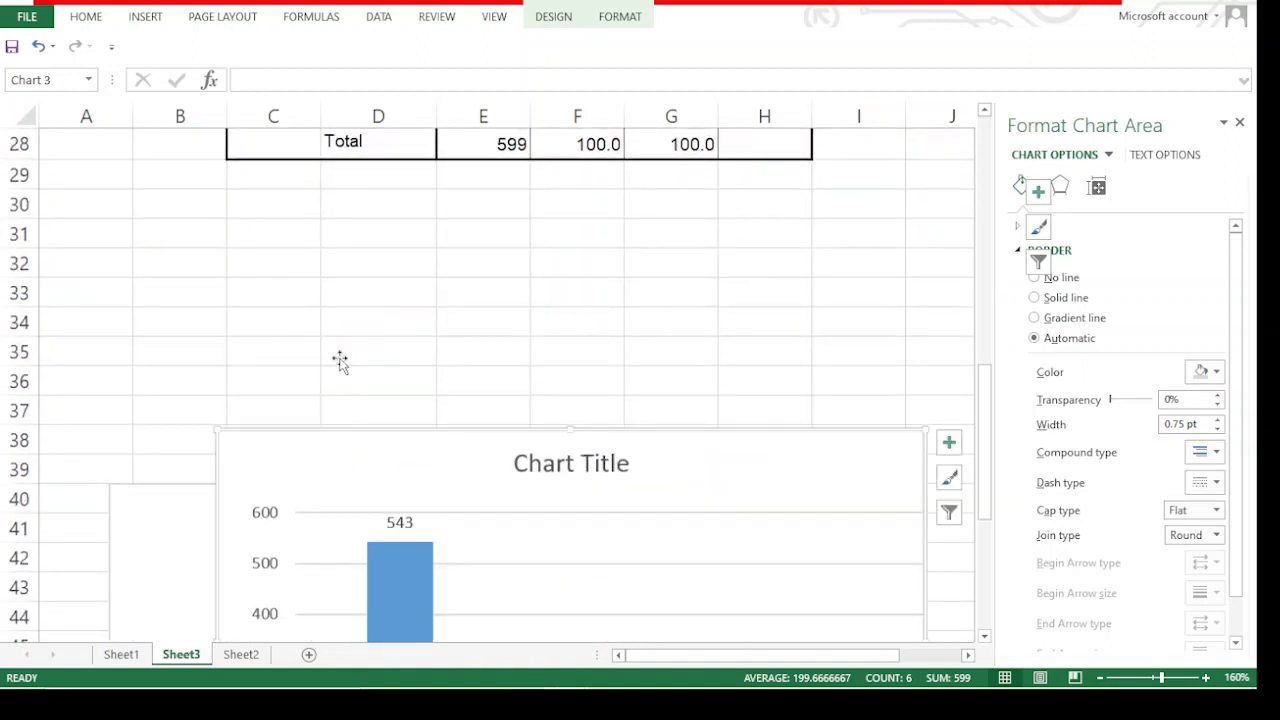
{"action": "scroll", "coordinate": [354, 334], "scroll_direction": "up", "scroll_amount": 4}
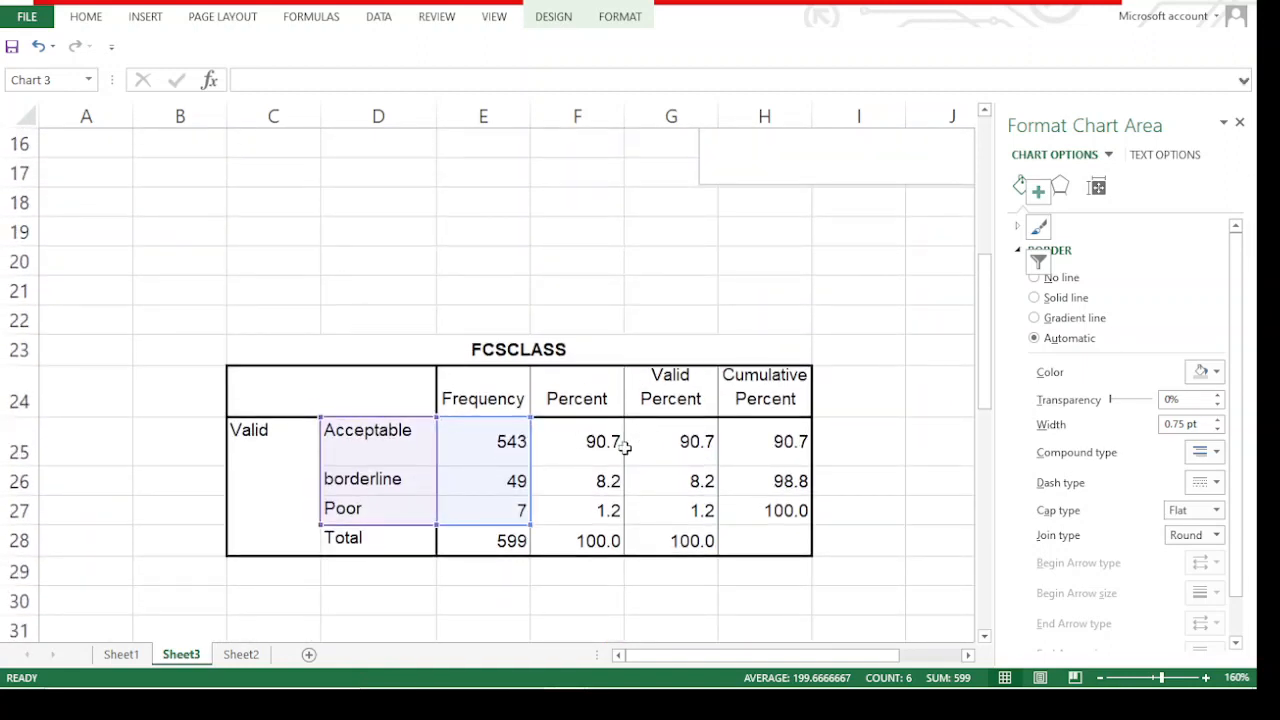
Examine the Acceptable class's percentage in the FCSCLASS table and compare it with the borderline class
{"action": "left_click", "coordinate": [627, 443]}
{"action": "left_click", "coordinate": [595, 441]}
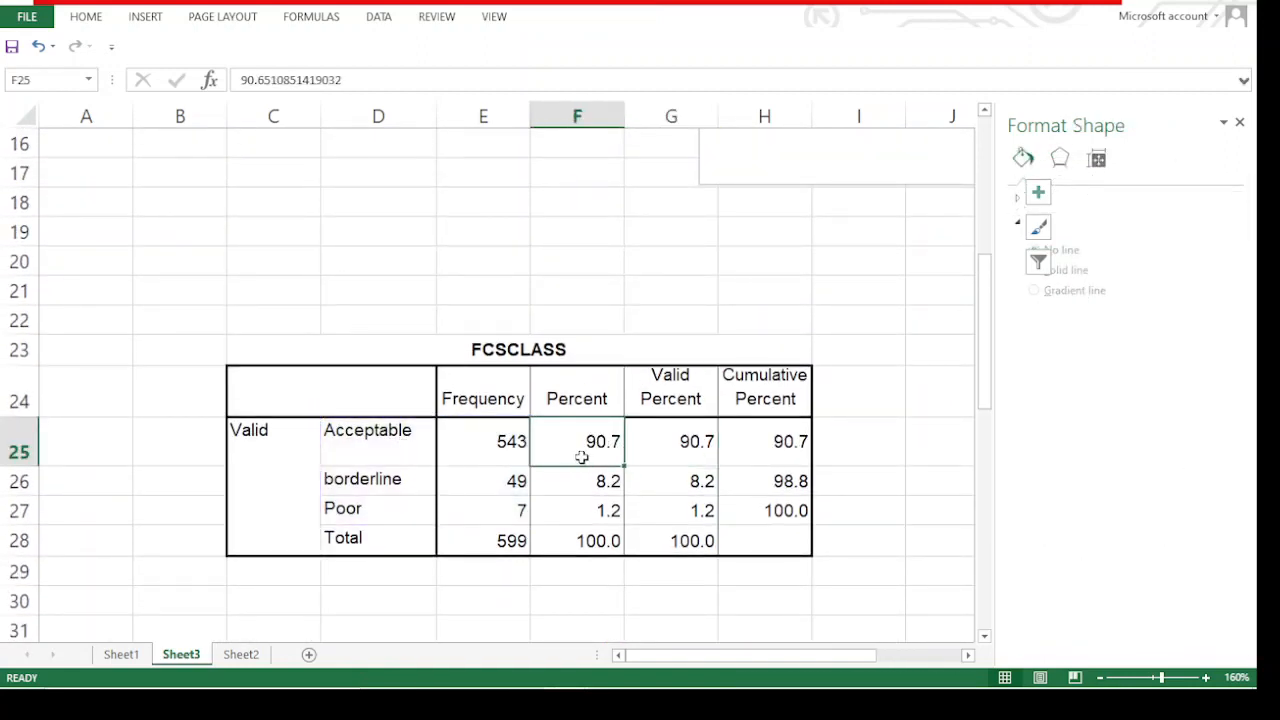
{"action": "left_click", "coordinate": [373, 447]}
{"action": "left_click", "coordinate": [606, 441]}
{"action": "left_click", "coordinate": [608, 481]}
{"action": "left_click", "coordinate": [605, 440]}
{"action": "left_click", "coordinate": [368, 444]}
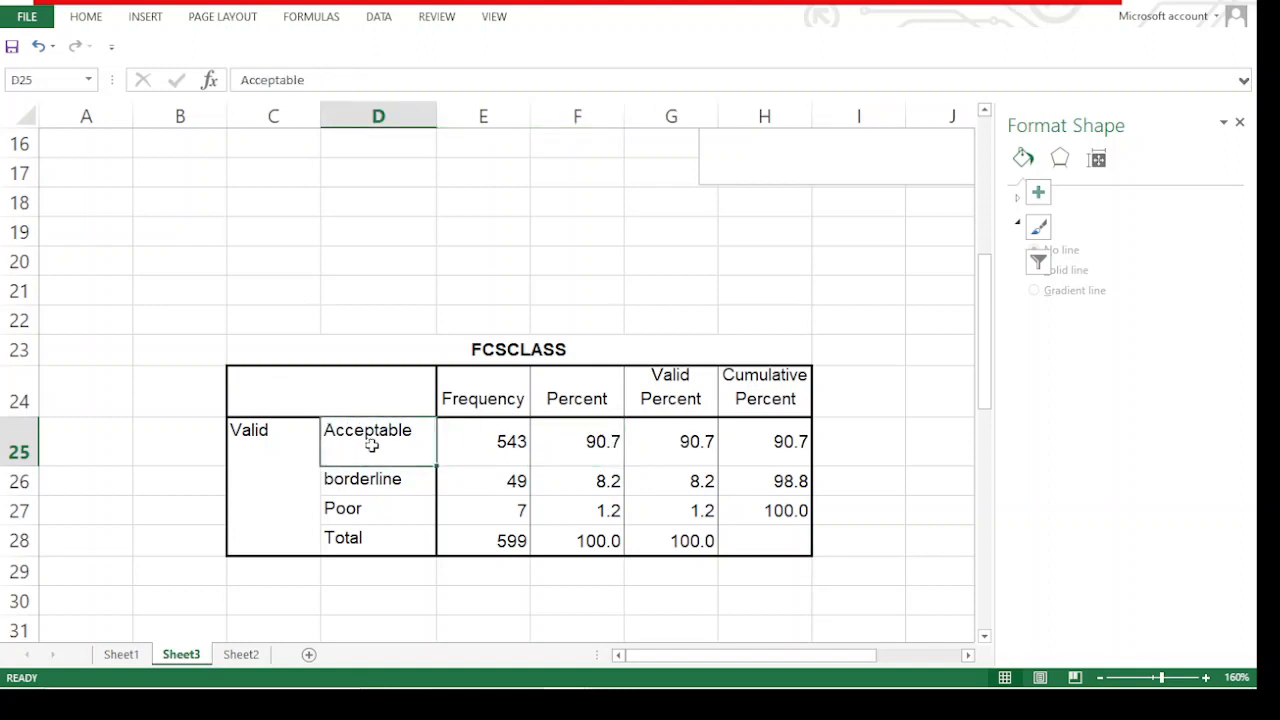
{"action": "left_click", "coordinate": [605, 441]}
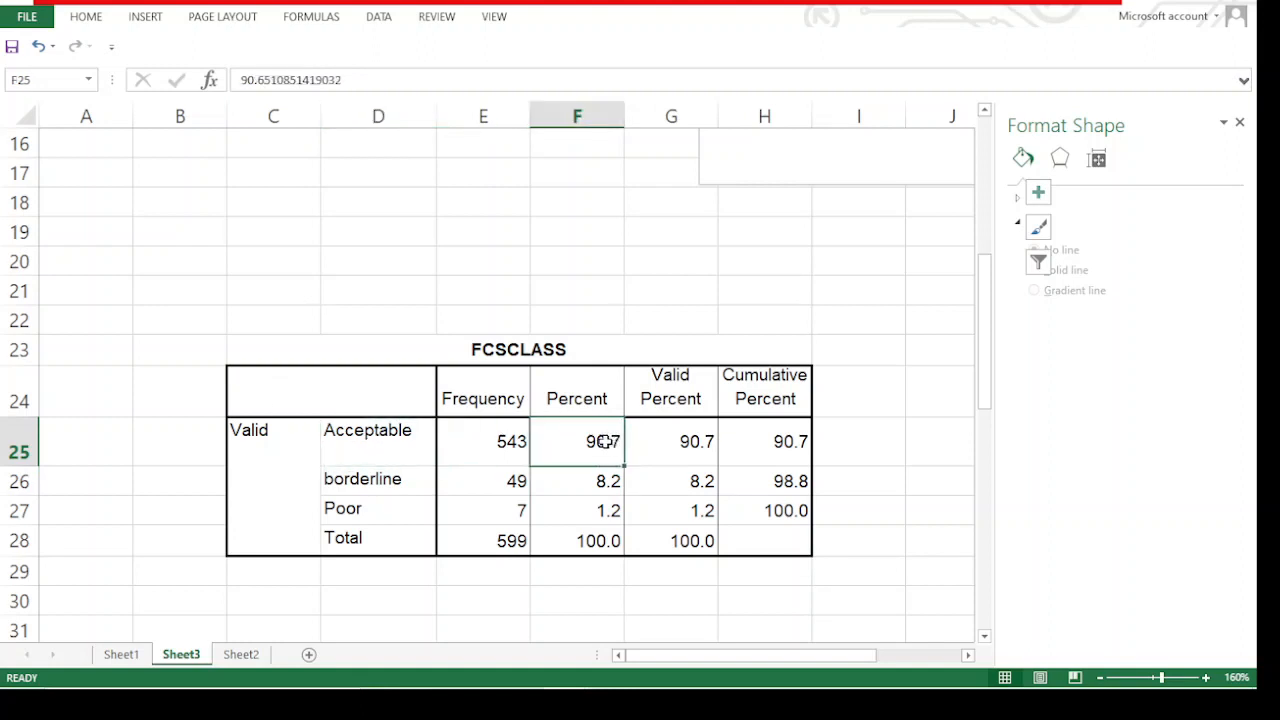
Compare the Poor class's frequency, Percent and Valid Percent with the other classes in the FCSCLASS table
{"action": "left_click", "coordinate": [513, 519]}
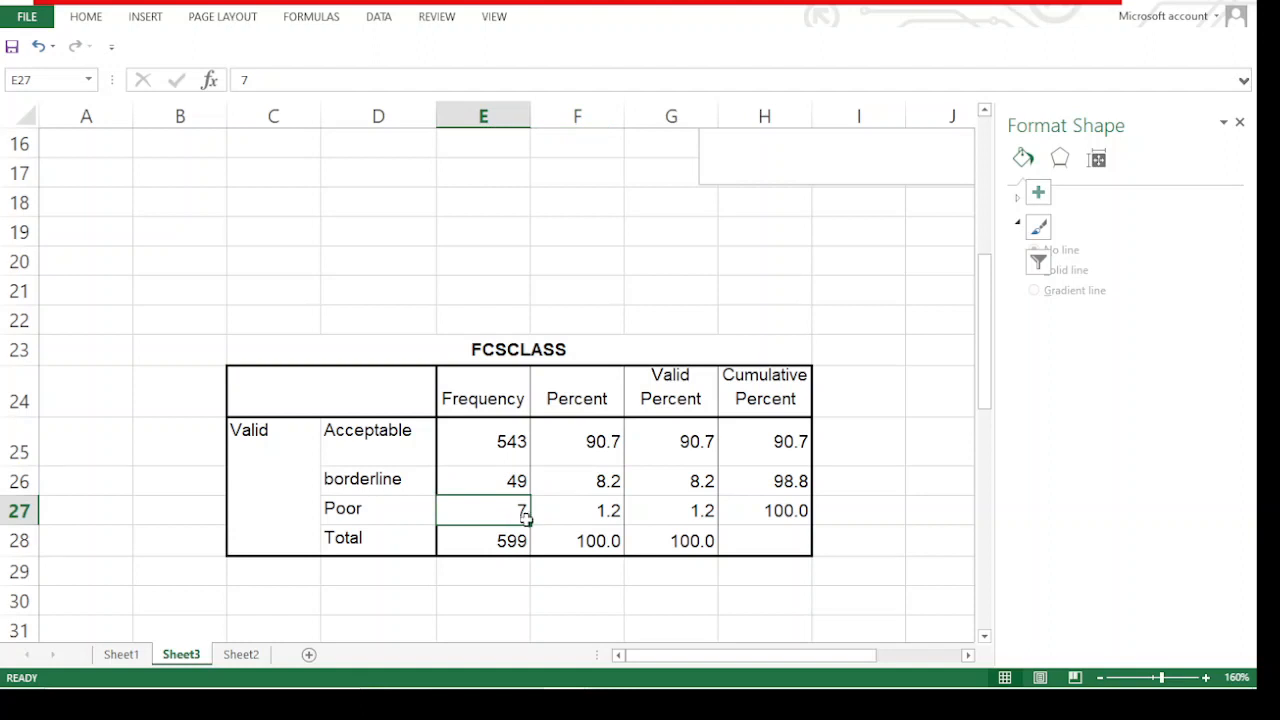
{"action": "left_click", "coordinate": [592, 506]}
{"action": "left_click", "coordinate": [603, 481]}
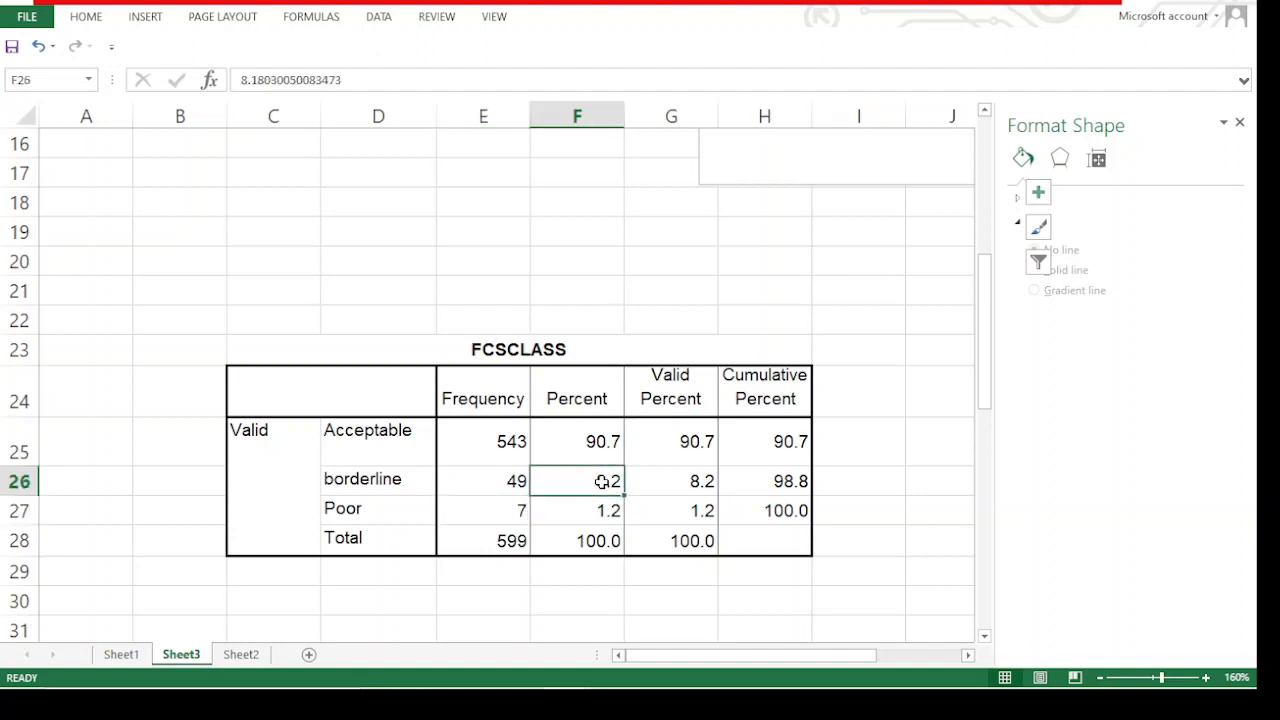
{"action": "left_click", "coordinate": [605, 441]}
{"action": "left_click", "coordinate": [616, 505]}
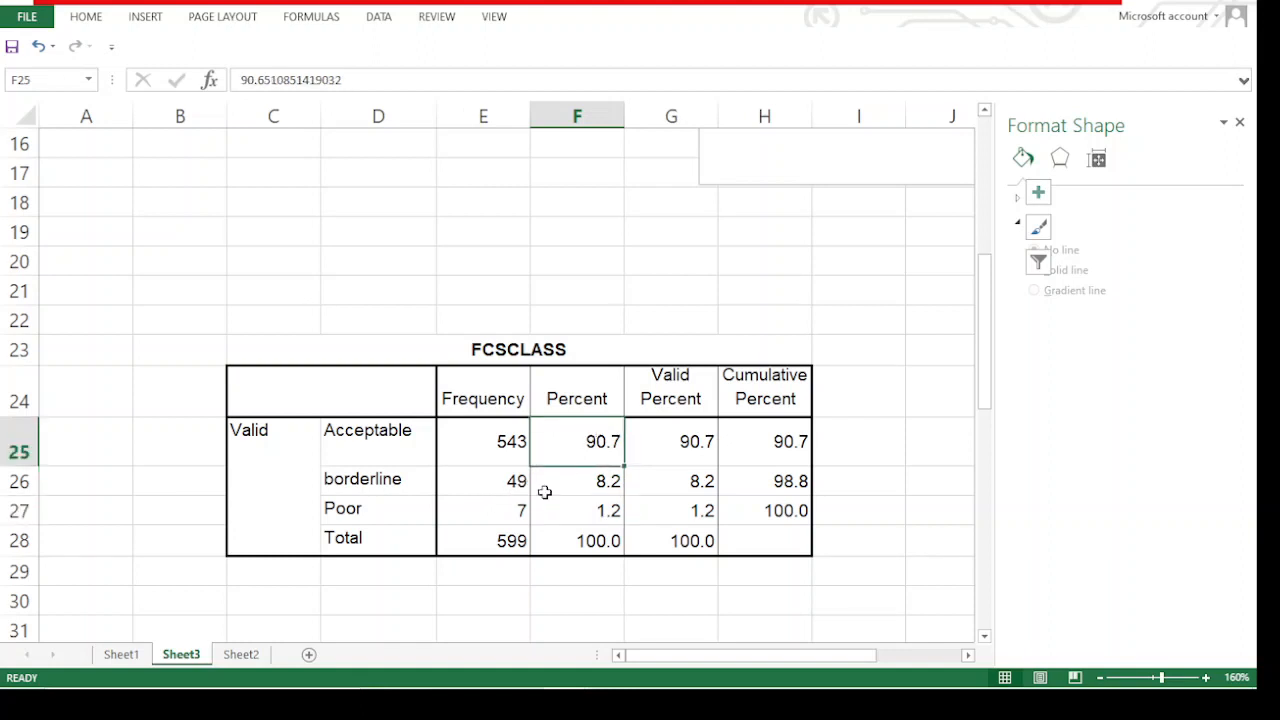
{"action": "left_click", "coordinate": [521, 508]}
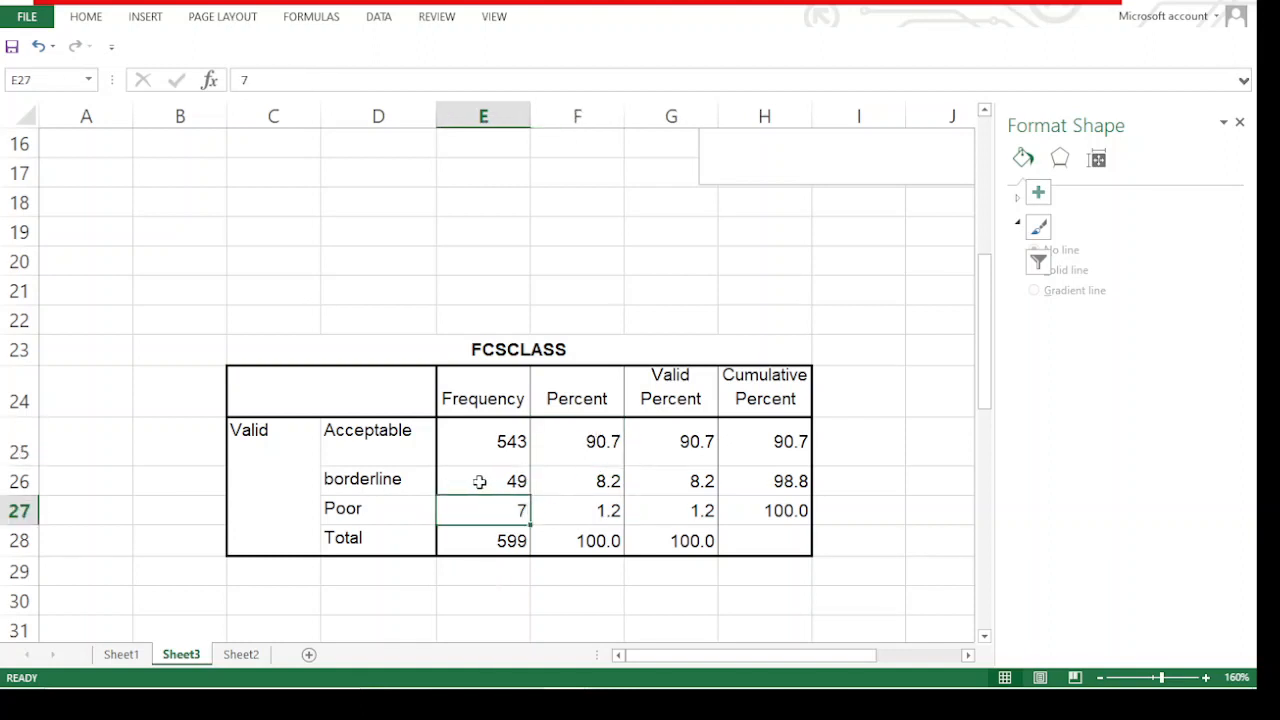
{"action": "left_click", "coordinate": [620, 508]}
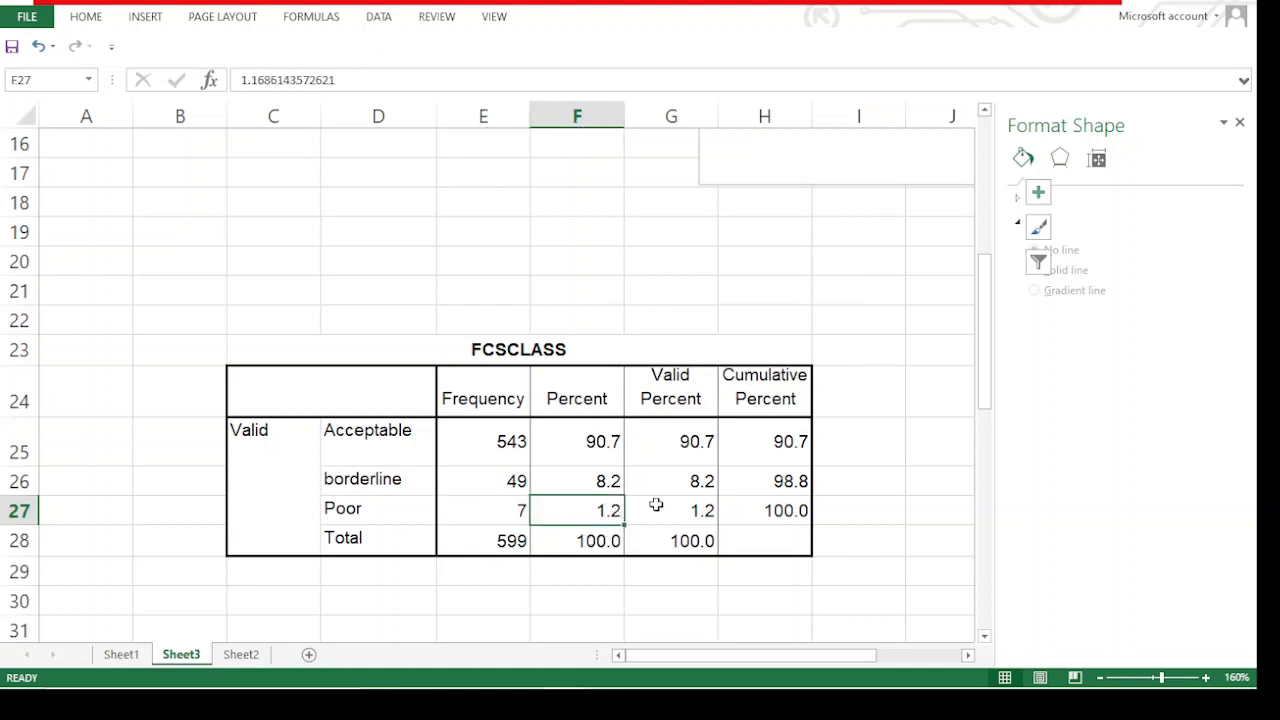
{"action": "left_click", "coordinate": [478, 502]}
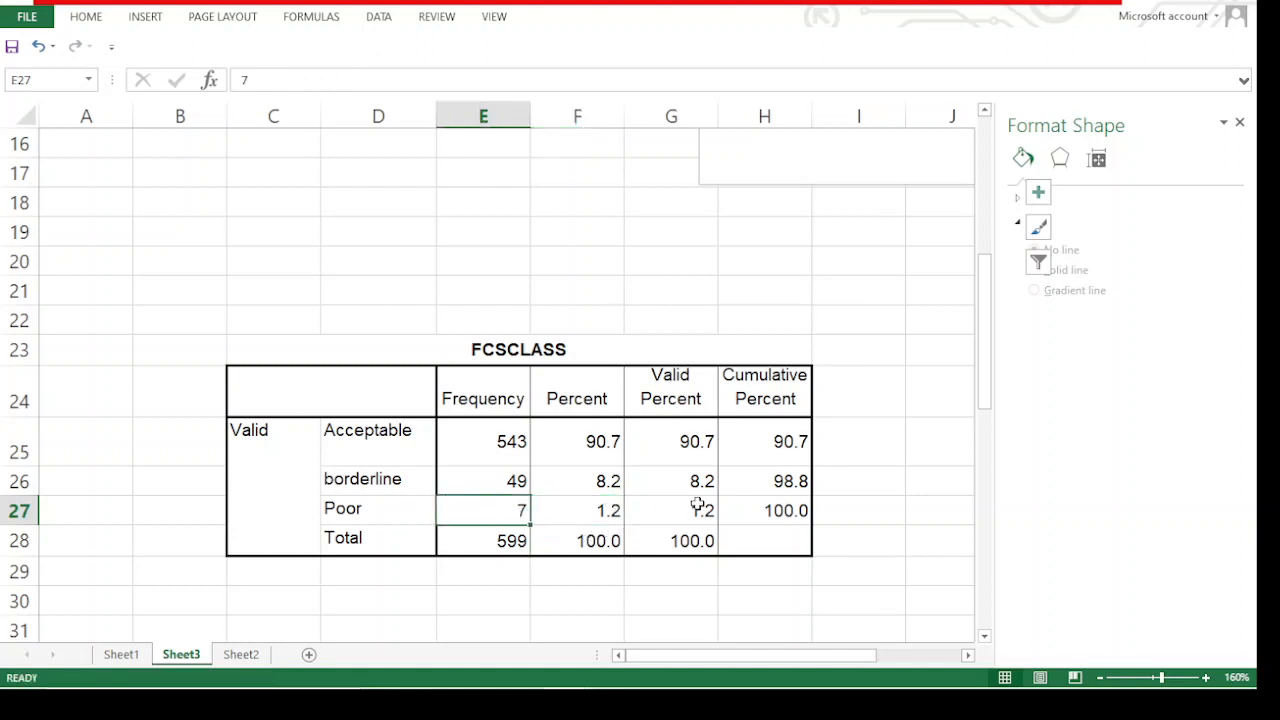
{"action": "left_click", "coordinate": [700, 504]}
Move the average FCS chart on Sheet3 from beside the Report table to span columns B to H
{"action": "scroll", "coordinate": [492, 322], "scroll_direction": "up", "scroll_amount": 5}
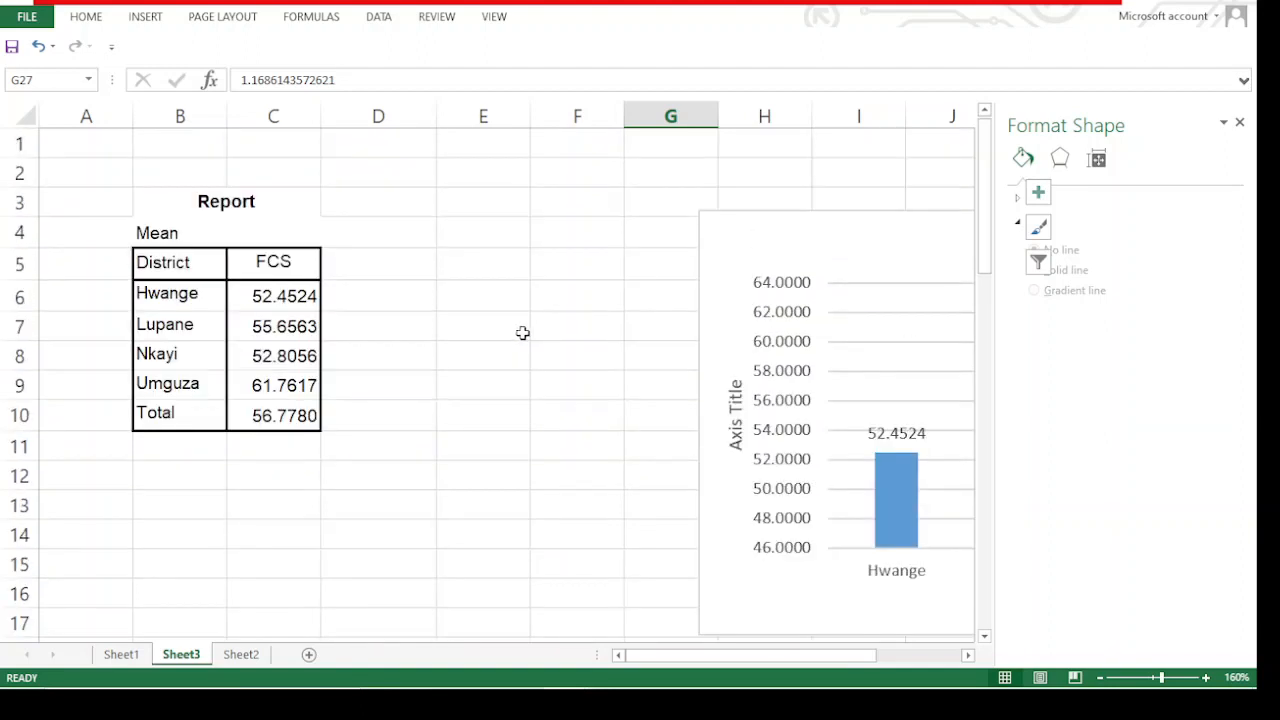
{"action": "left_click_drag", "start_coordinate": [777, 263], "coordinate": [426, 226]}
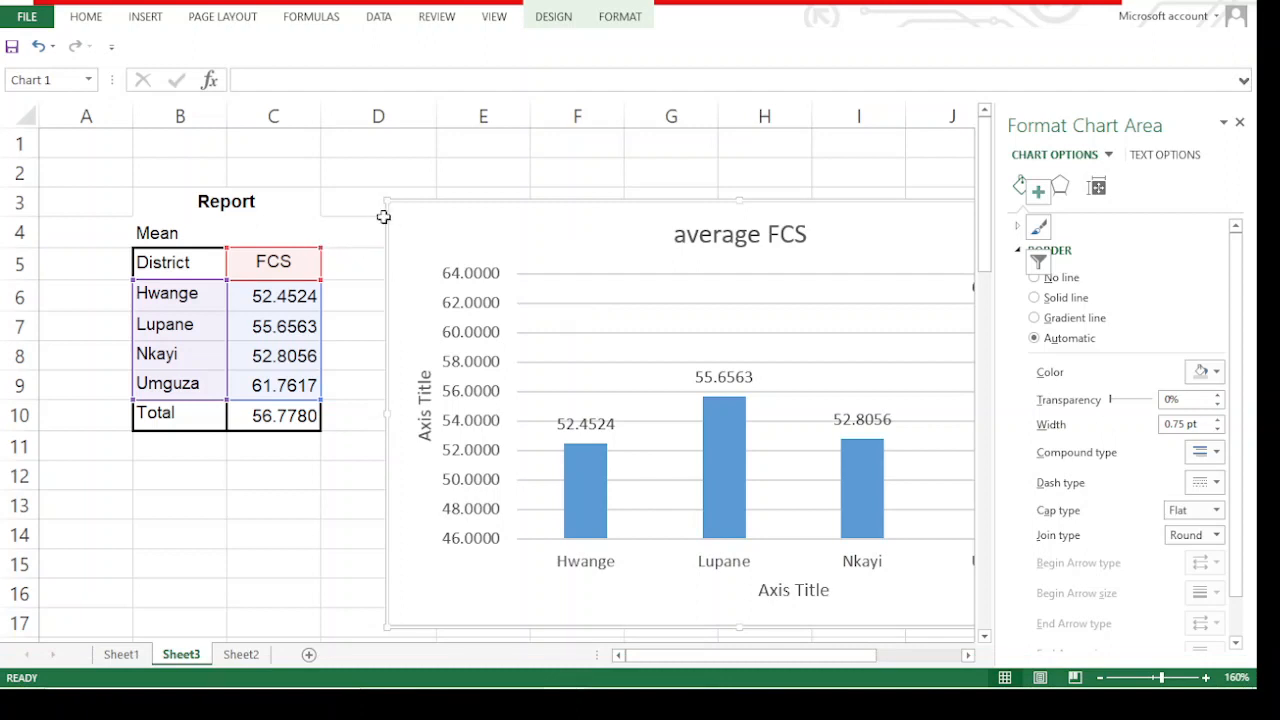
{"action": "left_click_drag", "start_coordinate": [386, 209], "coordinate": [320, 174]}
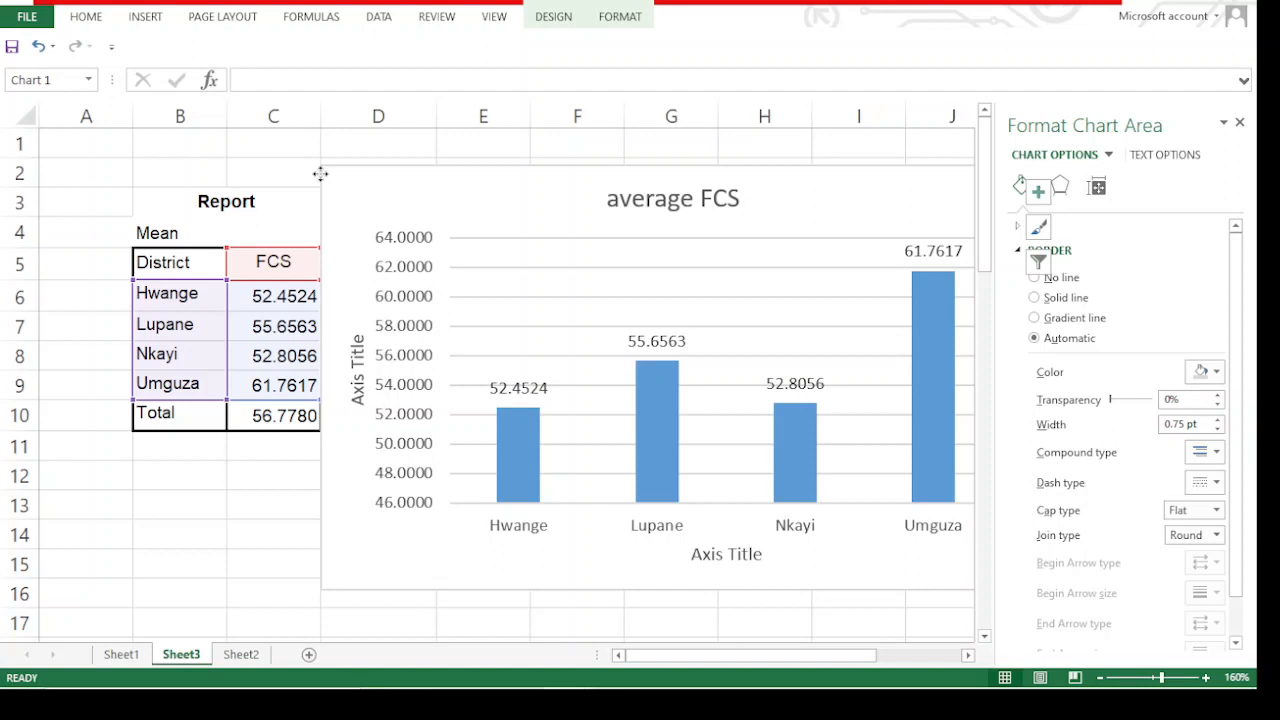
{"action": "left_click_drag", "start_coordinate": [320, 174], "coordinate": [293, 188]}
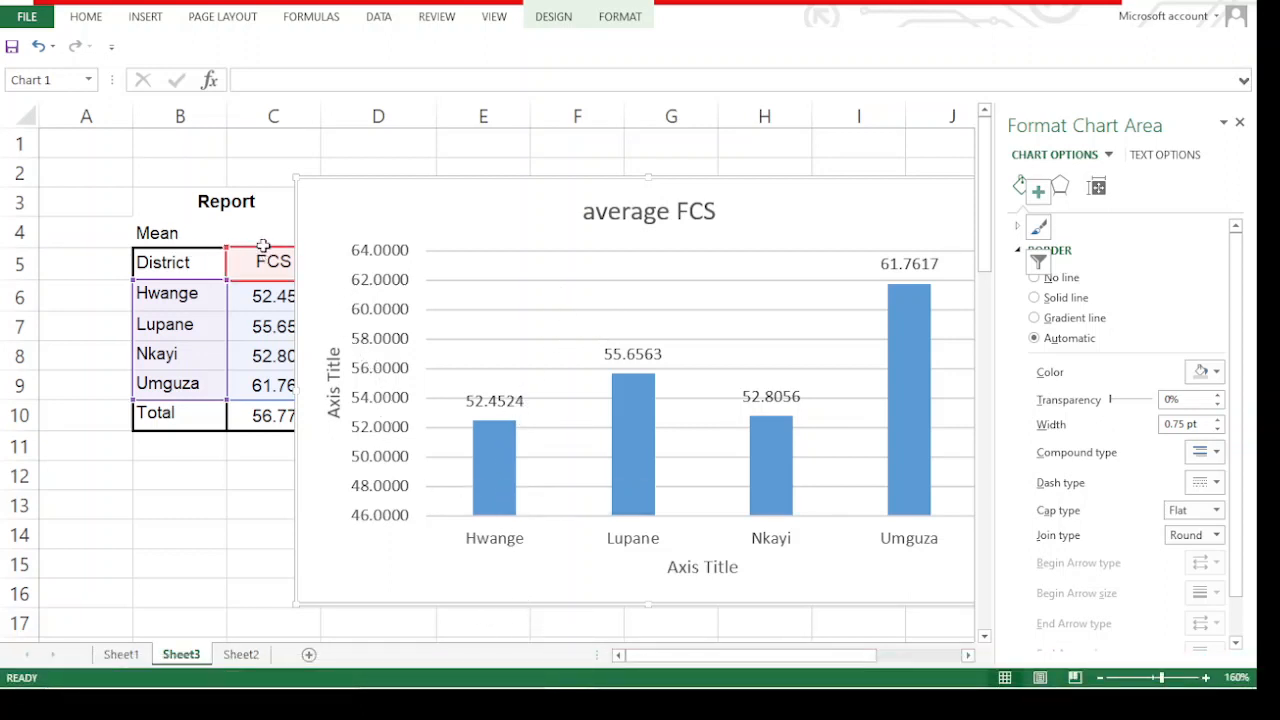
{"action": "mouse_move", "coordinate": [312, 214]}
{"action": "left_mouse_down"}
{"action": "mouse_move", "coordinate": [349, 211]}
{"action": "mouse_move", "coordinate": [326, 209]}
{"action": "left_mouse_up"}
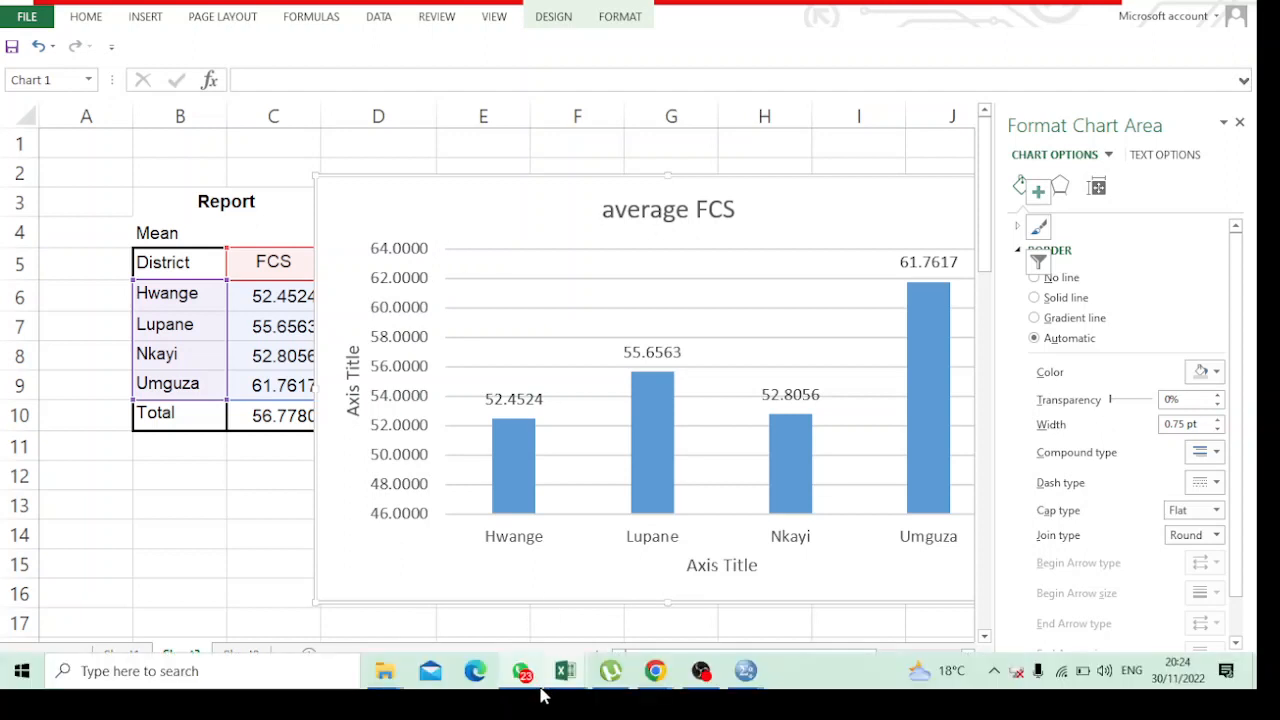
{"action": "mouse_move", "coordinate": [565, 671]}
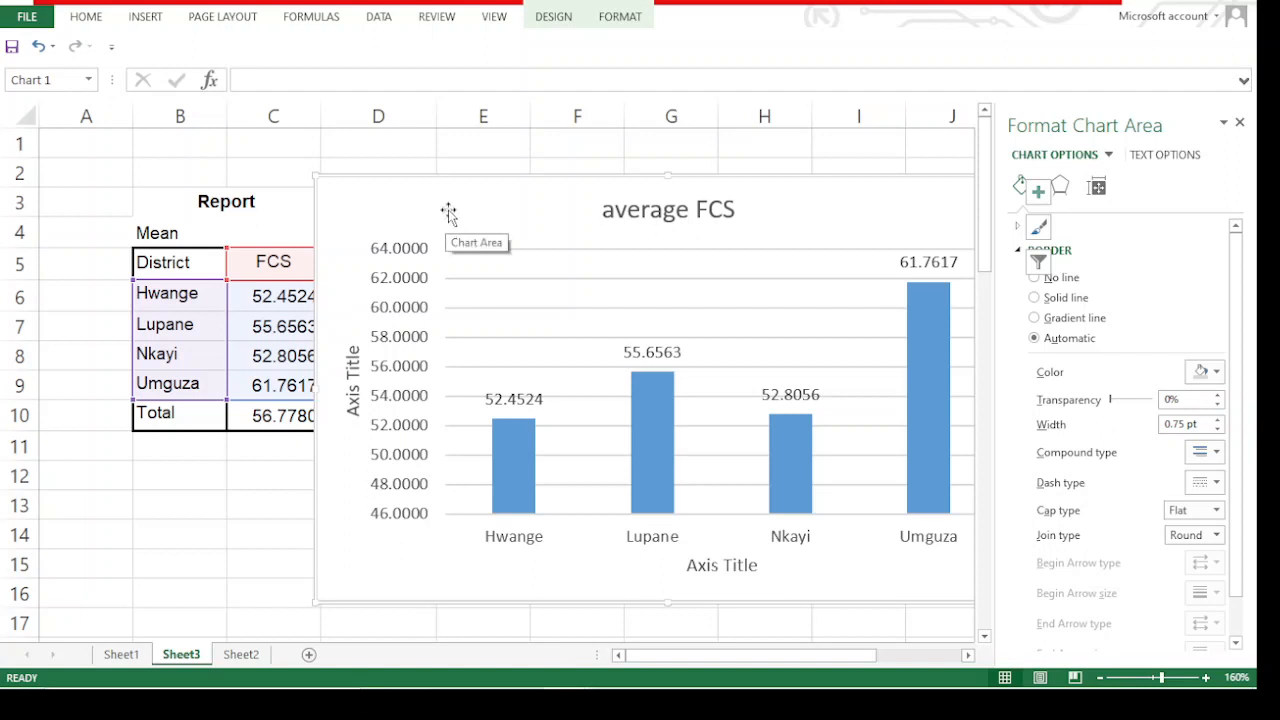
{"action": "left_click_drag", "start_coordinate": [449, 201], "coordinate": [284, 216]}
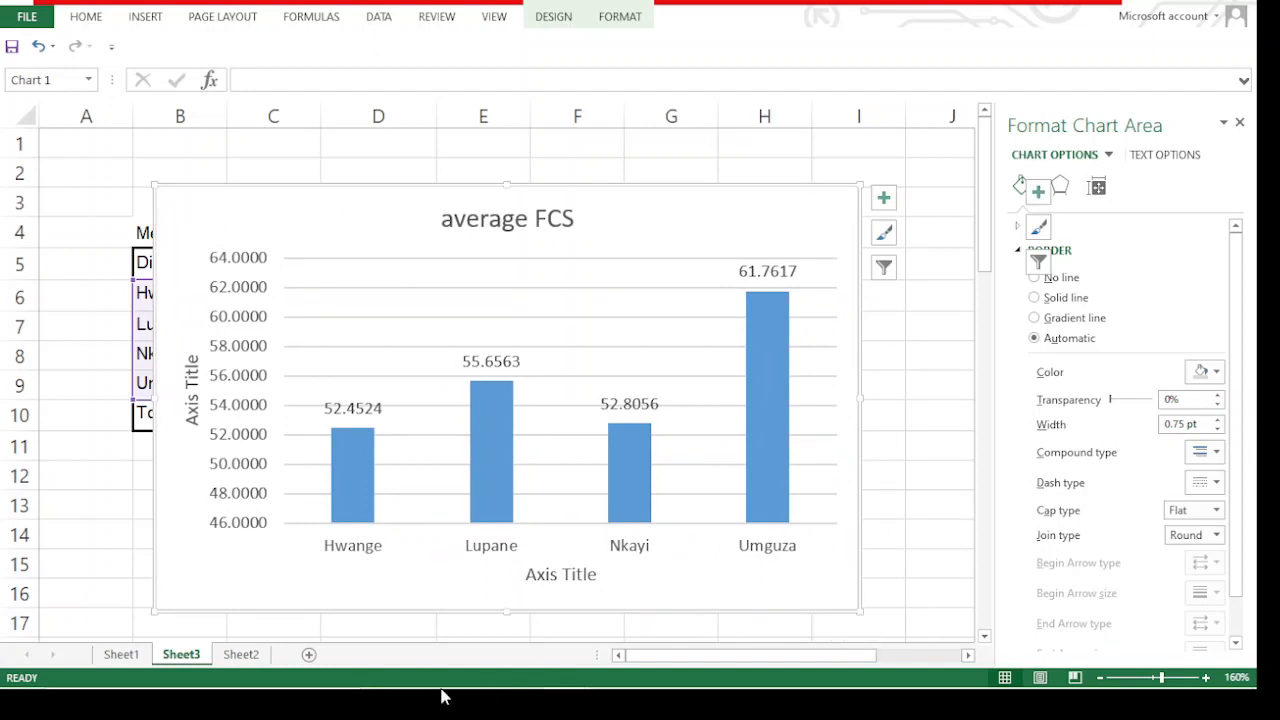
Search the computer for "EXA", open the EXAM document in Word and dismiss the Office activation notice
{"action": "mouse_move", "coordinate": [434, 688]}
{"action": "left_click", "coordinate": [257, 670]}
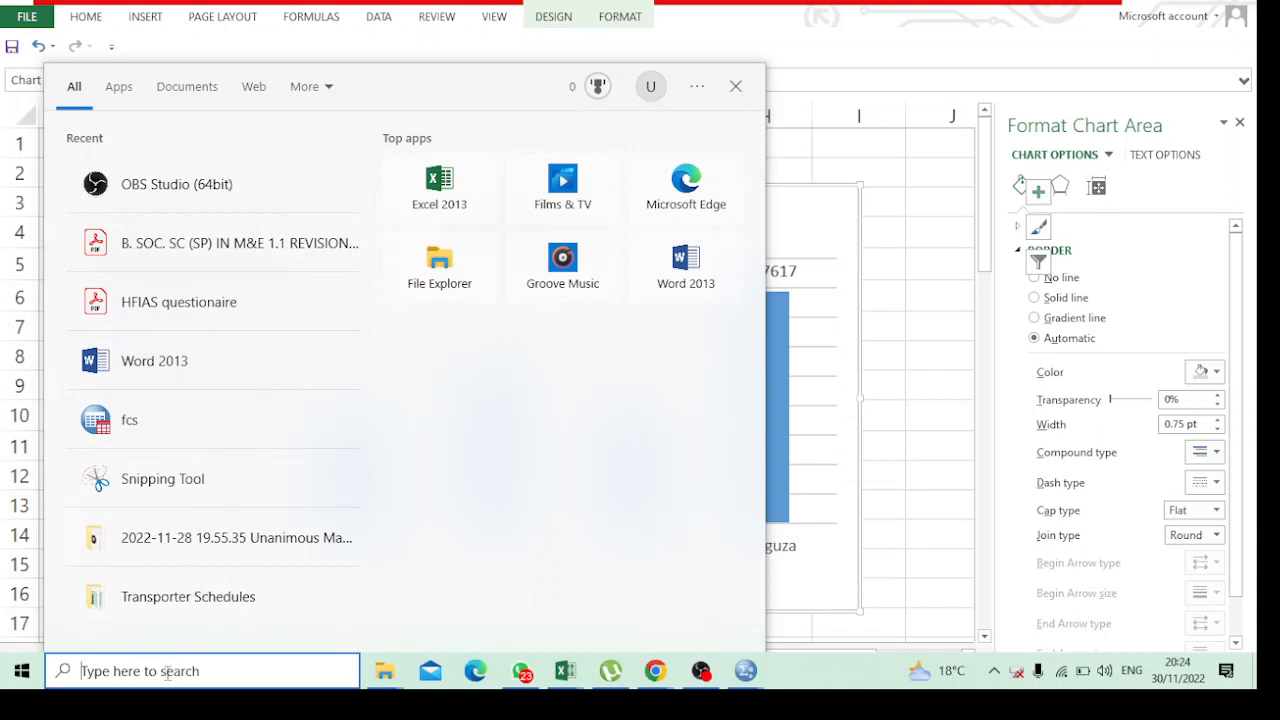
{"action": "type", "text": "EXA"}
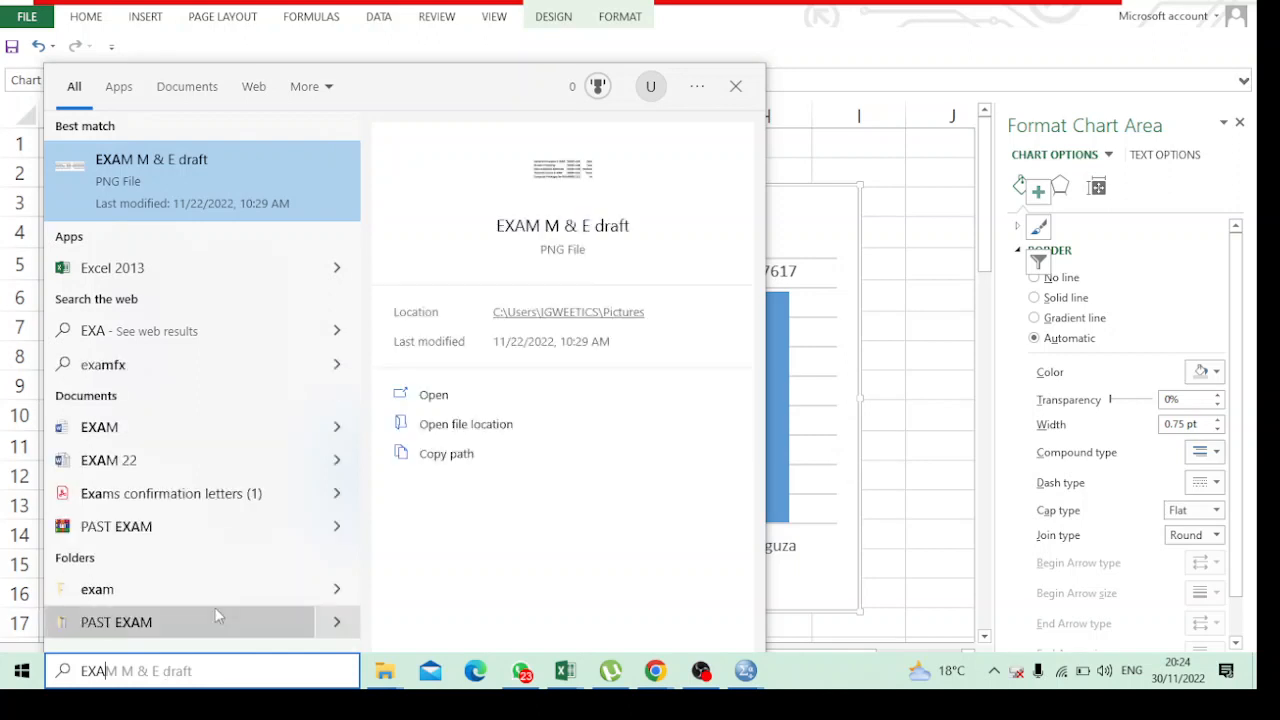
{"action": "left_click", "coordinate": [147, 437]}
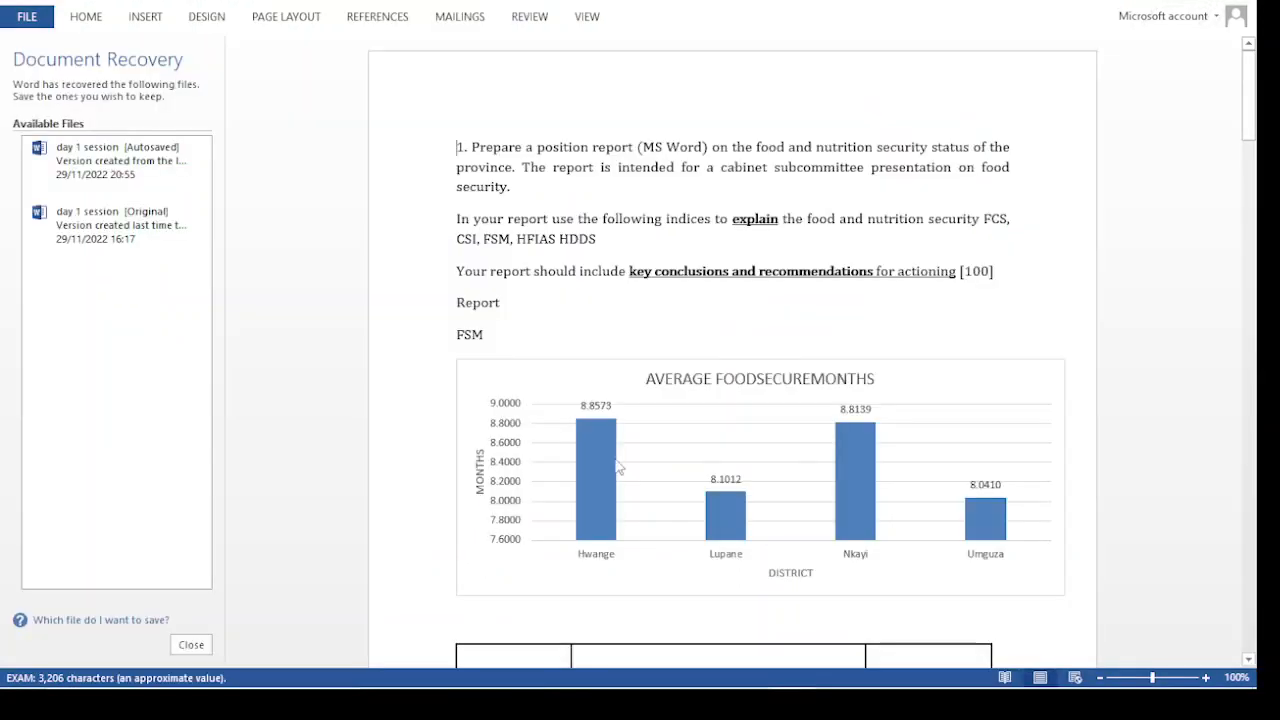
{"action": "scroll", "coordinate": [730, 543], "scroll_direction": "down", "scroll_amount": 3}
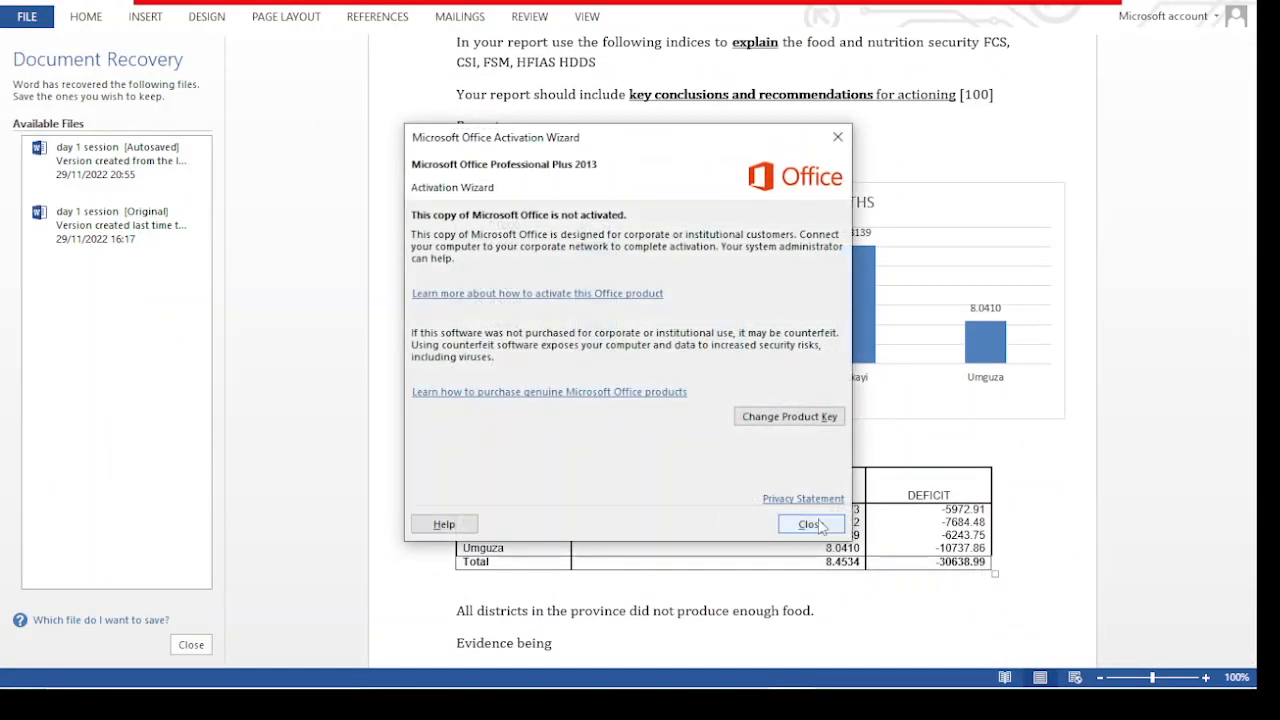
{"action": "left_click", "coordinate": [812, 522]}
Read the FCS definition in the EXAM document, focusing on the phrase about the previous seven days
{"action": "scroll", "coordinate": [790, 519], "scroll_direction": "down", "scroll_amount": 15}
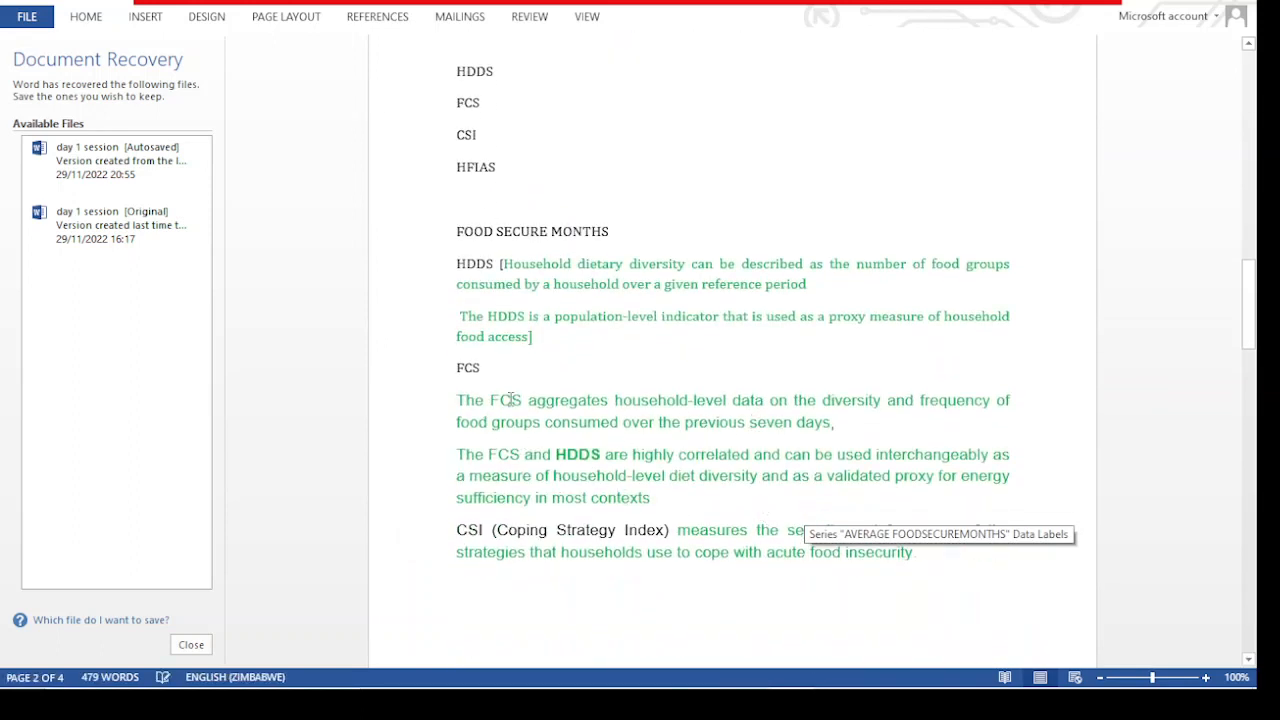
{"action": "left_click_drag", "start_coordinate": [835, 422], "coordinate": [455, 395]}
{"action": "left_click", "coordinate": [690, 428]}
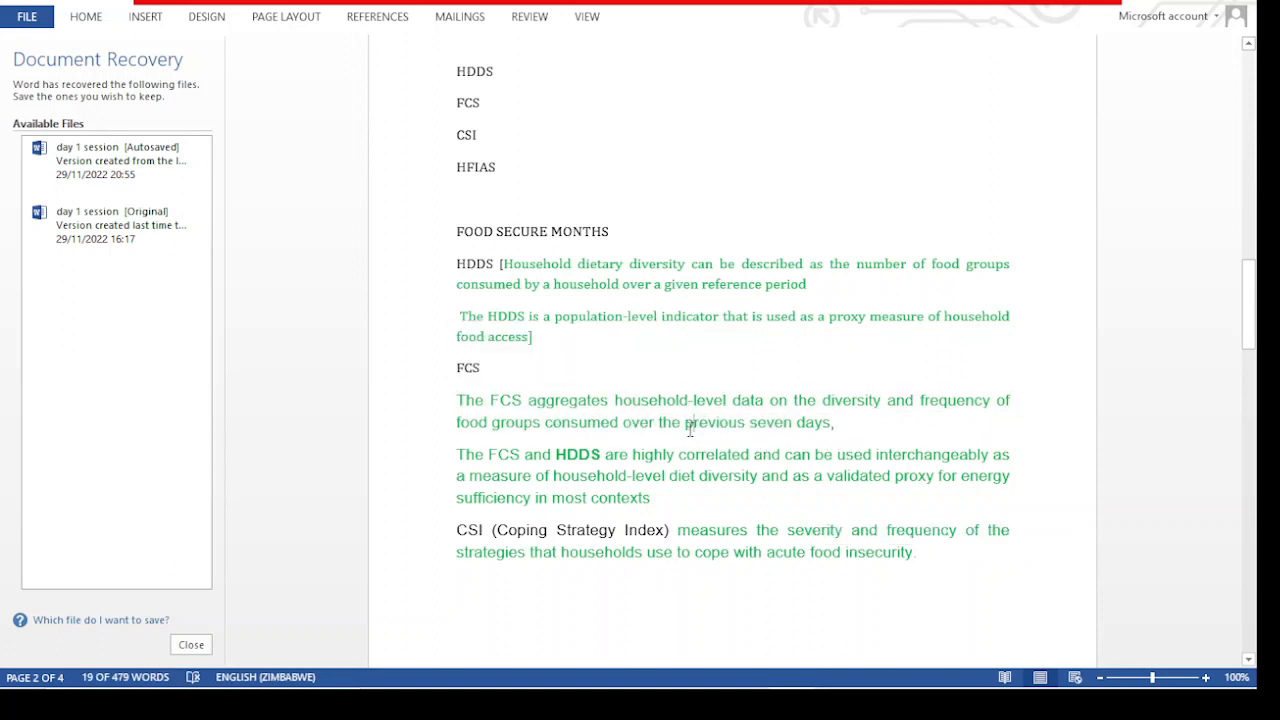
{"action": "left_click_drag", "start_coordinate": [683, 423], "coordinate": [831, 422]}
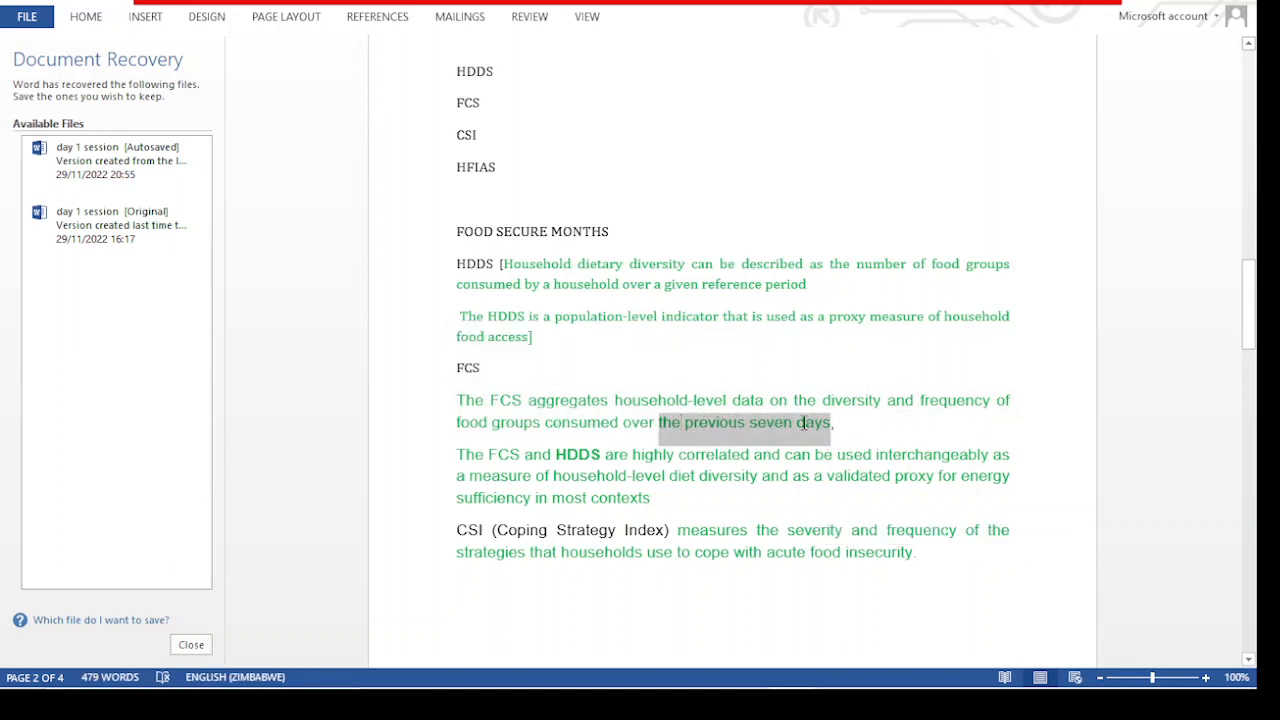
{"action": "left_click", "coordinate": [830, 428]}
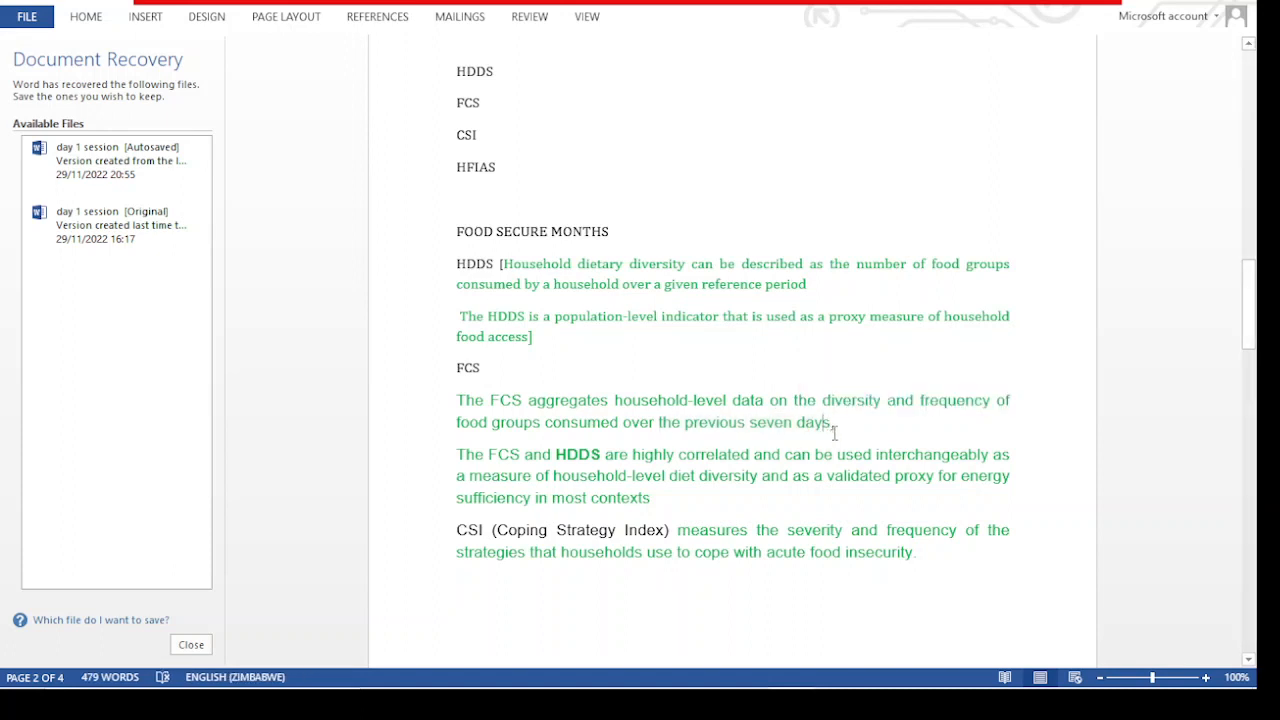
{"action": "left_click_drag", "start_coordinate": [815, 432], "coordinate": [684, 428]}
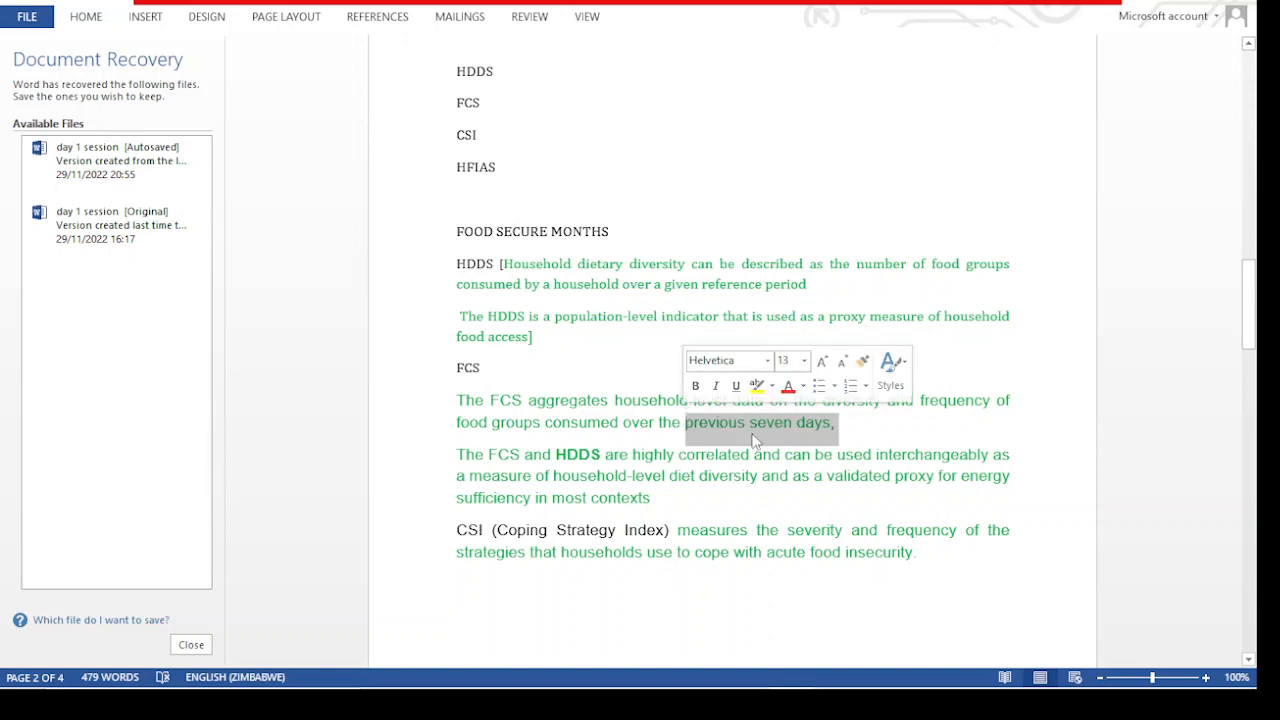
{"action": "left_click", "coordinate": [870, 433]}
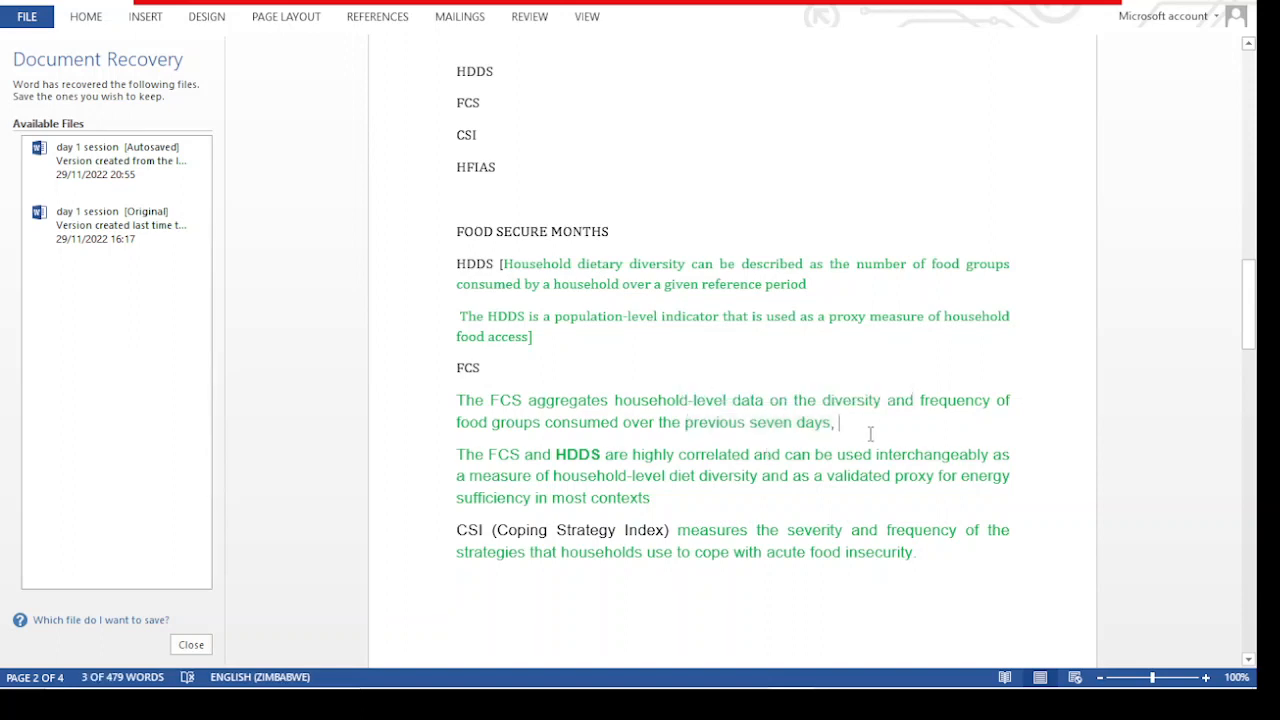
Return to Excel, switch to the food__security_Quiz 1 workbook and open its FCS sheet
{"action": "left_click", "coordinate": [1178, 2]}
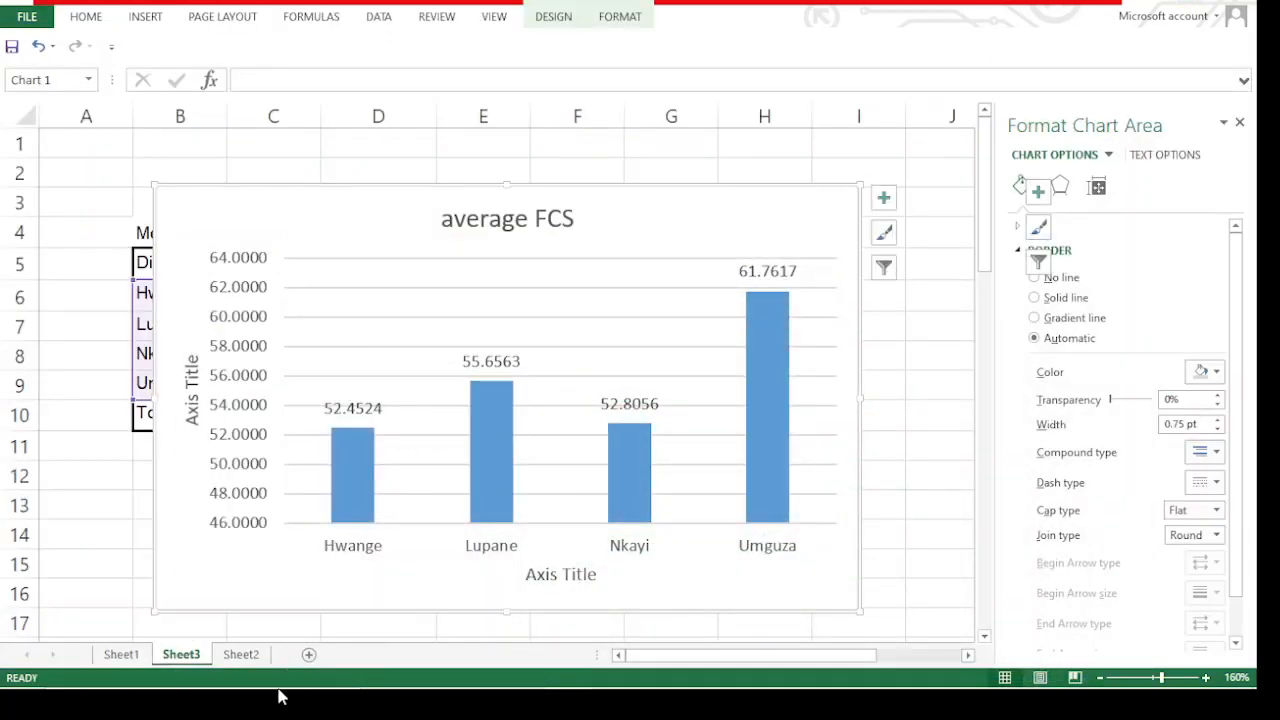
{"action": "mouse_move", "coordinate": [565, 671]}
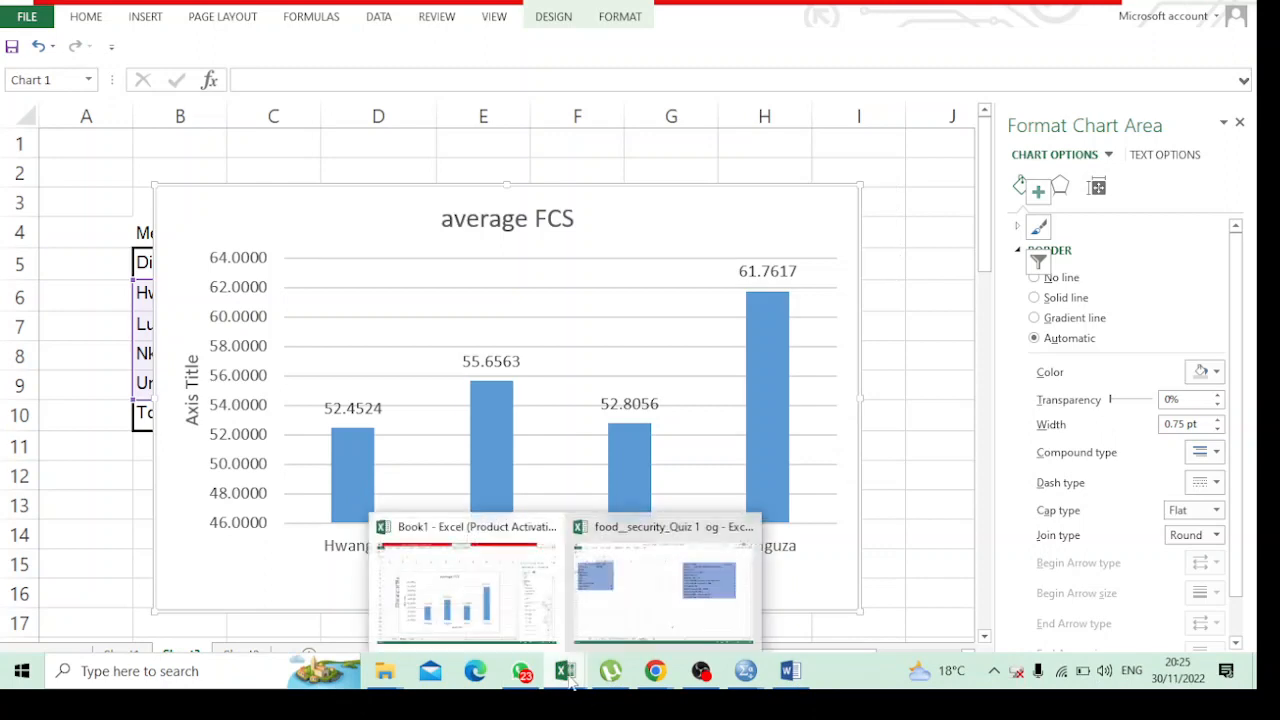
{"action": "left_click", "coordinate": [630, 587]}
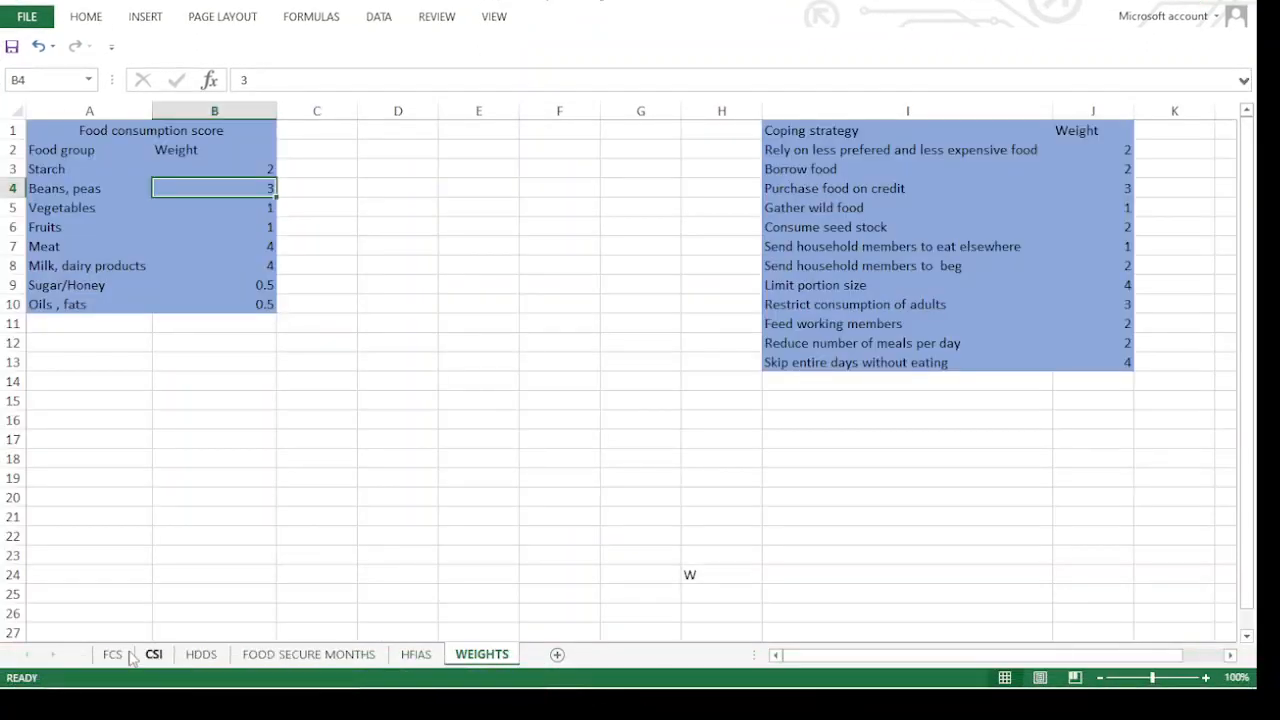
{"action": "left_click", "coordinate": [127, 655]}
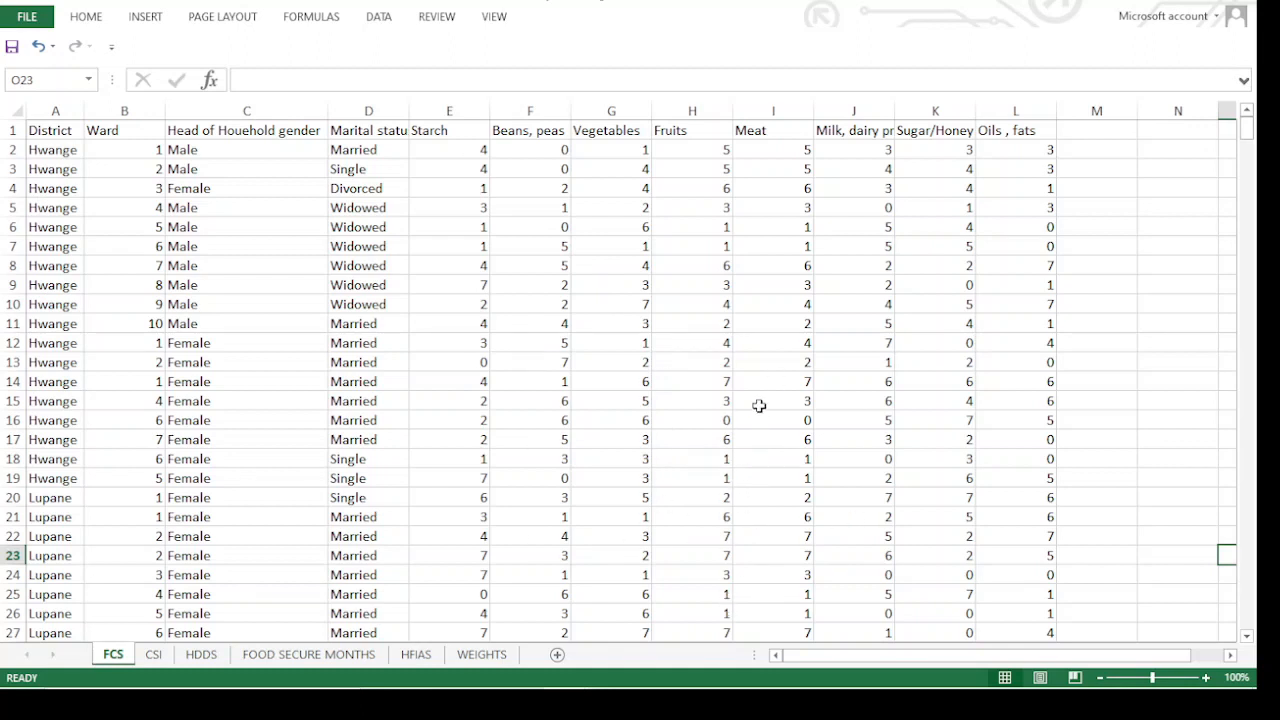
Examine the Starch and Beans, peas consumption values of the first Hwange households on the FCS sheet
{"action": "left_click", "coordinate": [426, 147]}
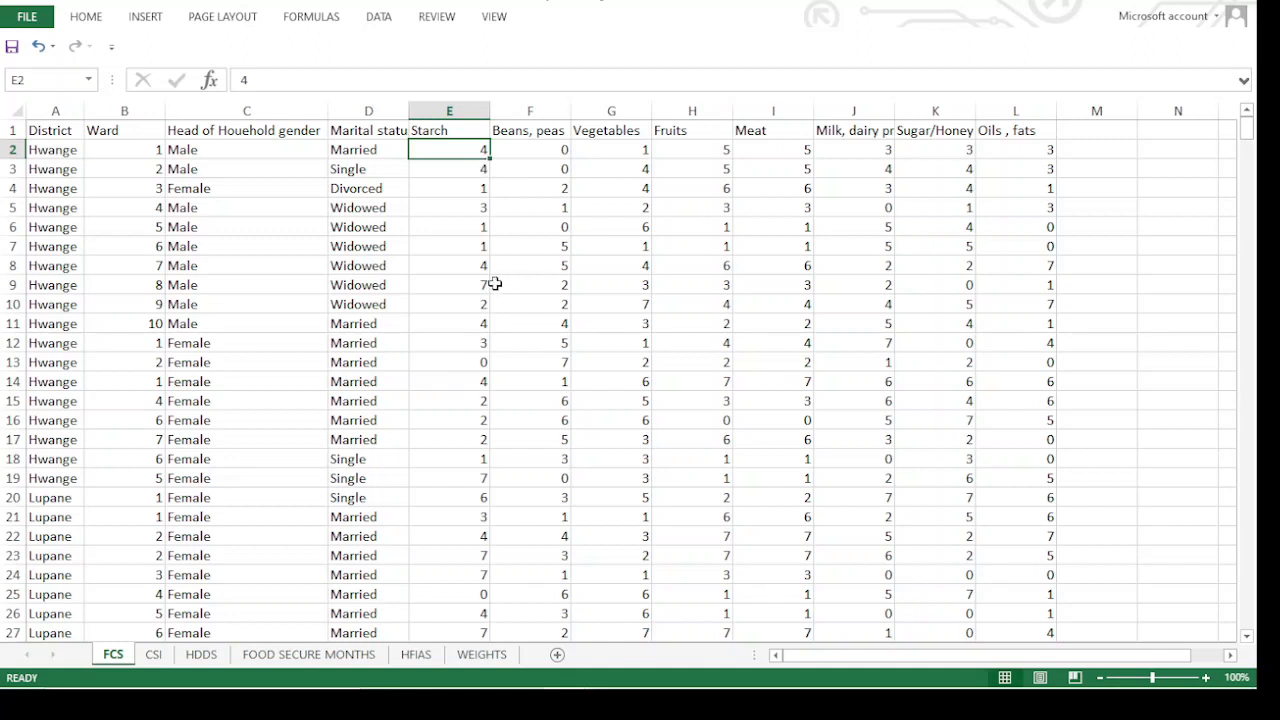
{"action": "left_click", "coordinate": [501, 229]}
{"action": "left_click", "coordinate": [468, 132]}
{"action": "left_click", "coordinate": [474, 152]}
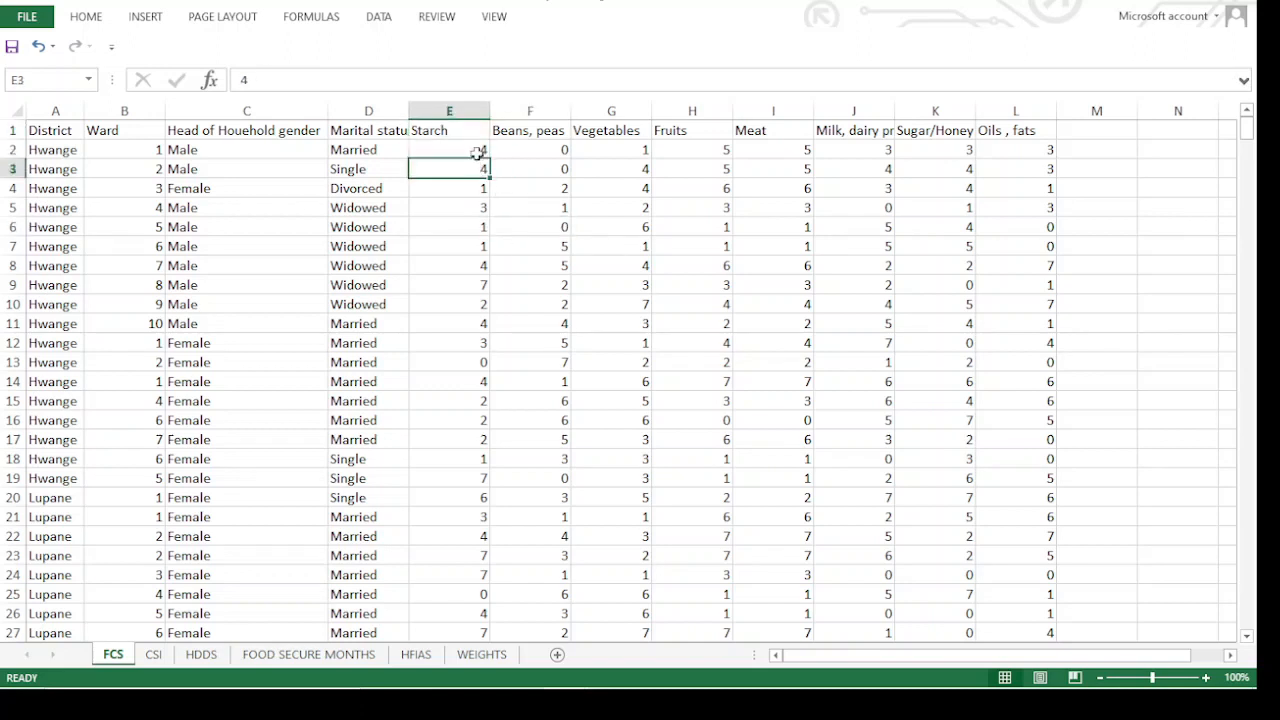
{"action": "left_click", "coordinate": [499, 193]}
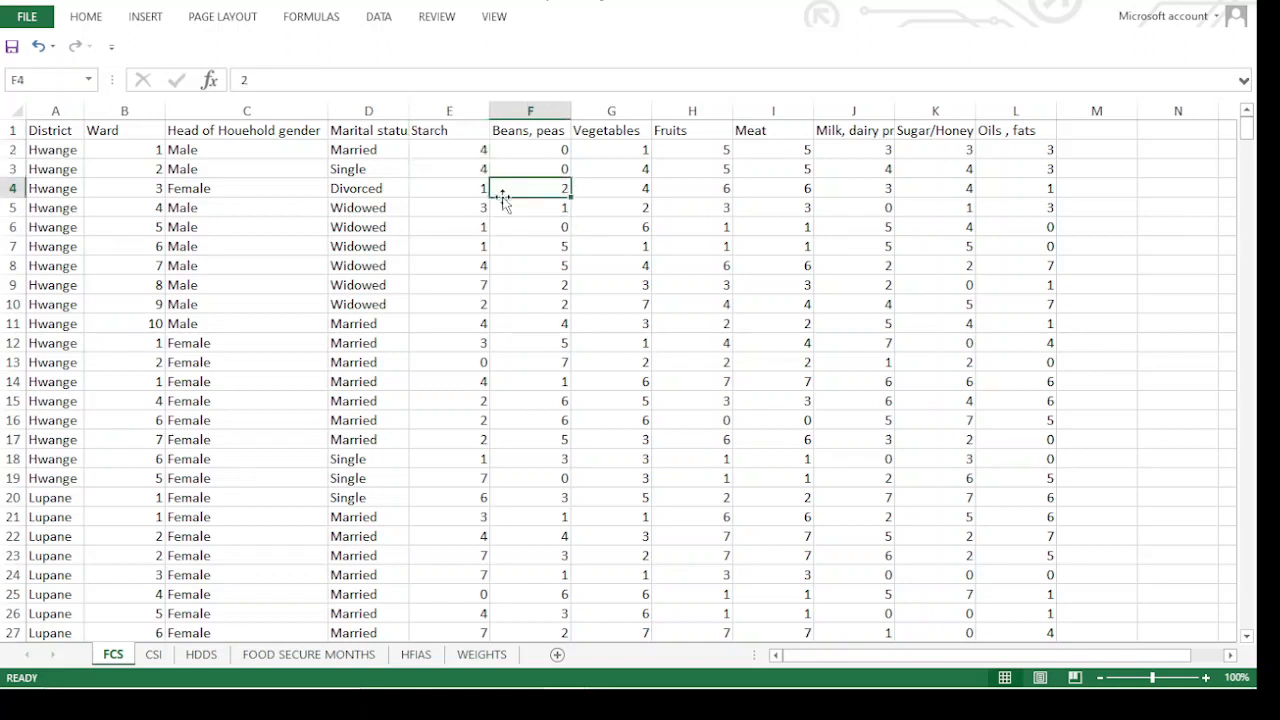
Examine further Beans, peas values and the Meat values of the Hwange households on the FCS sheet
{"action": "left_click", "coordinate": [539, 264]}
{"action": "left_click", "coordinate": [557, 172]}
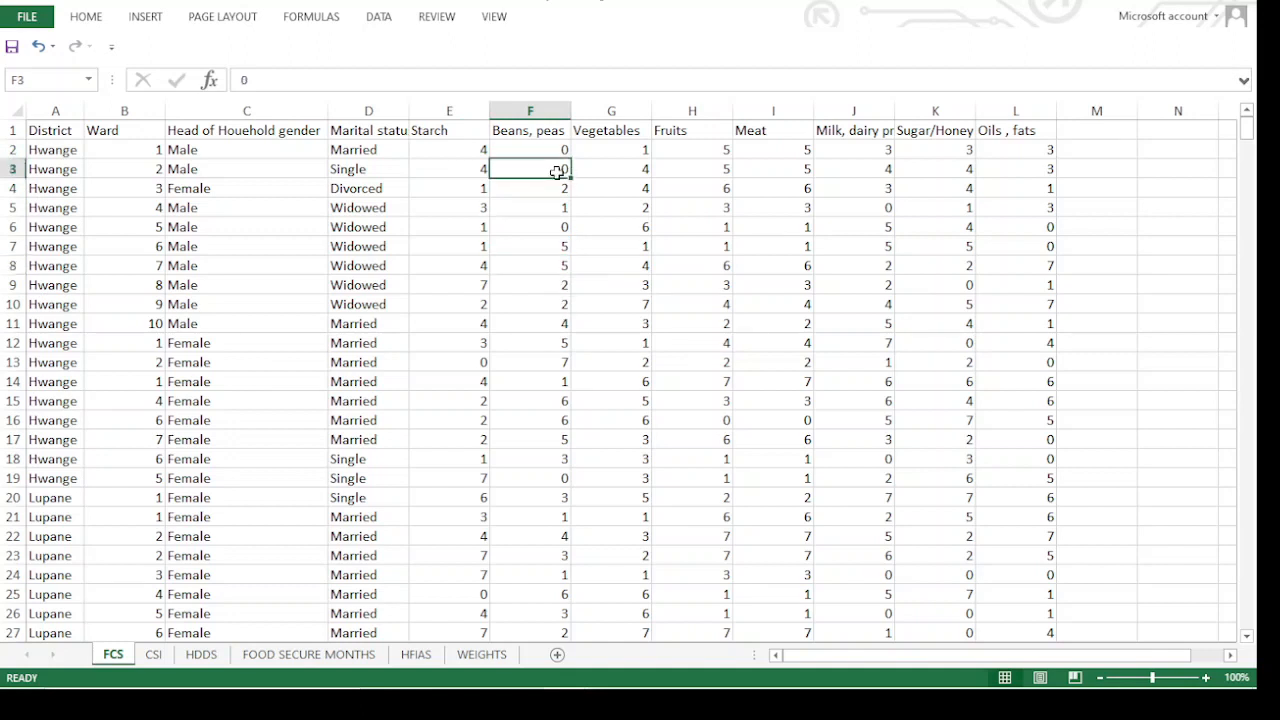
{"action": "left_click", "coordinate": [797, 284]}
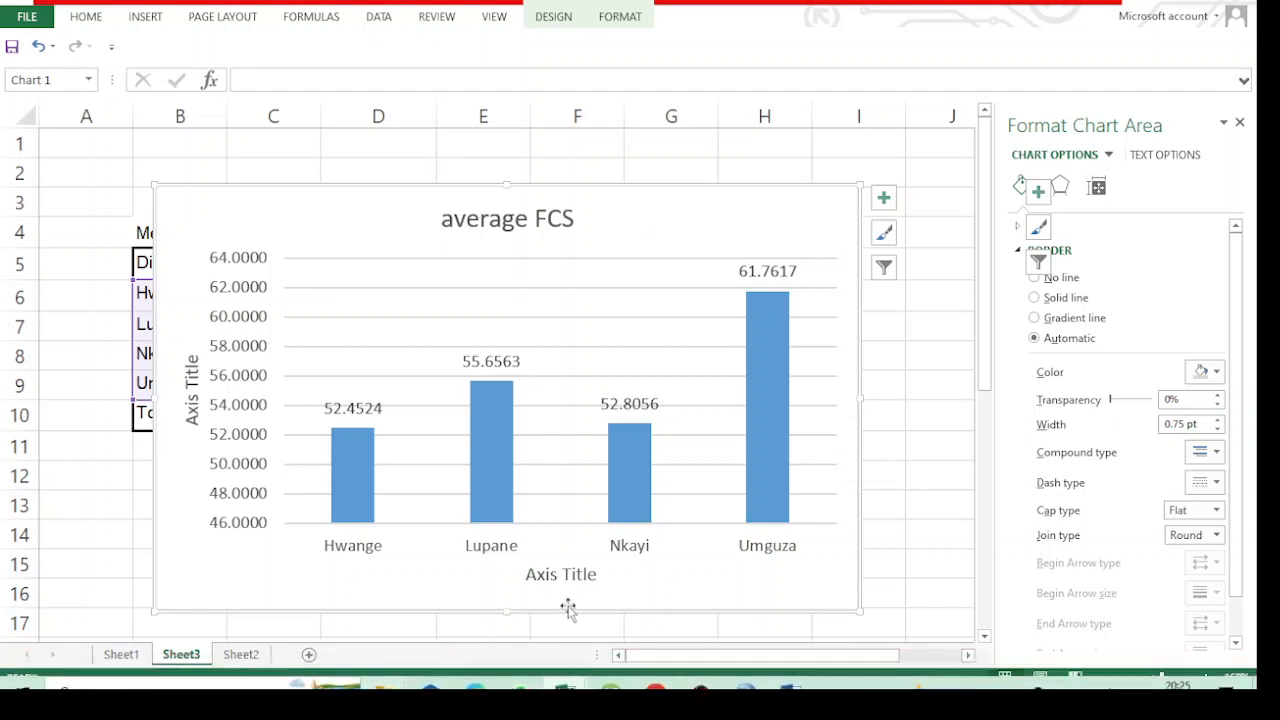
Switch to SPSS, close the empty Untitled3 dataset and bring up the FCS.sav data editor
{"action": "mouse_move", "coordinate": [641, 697]}
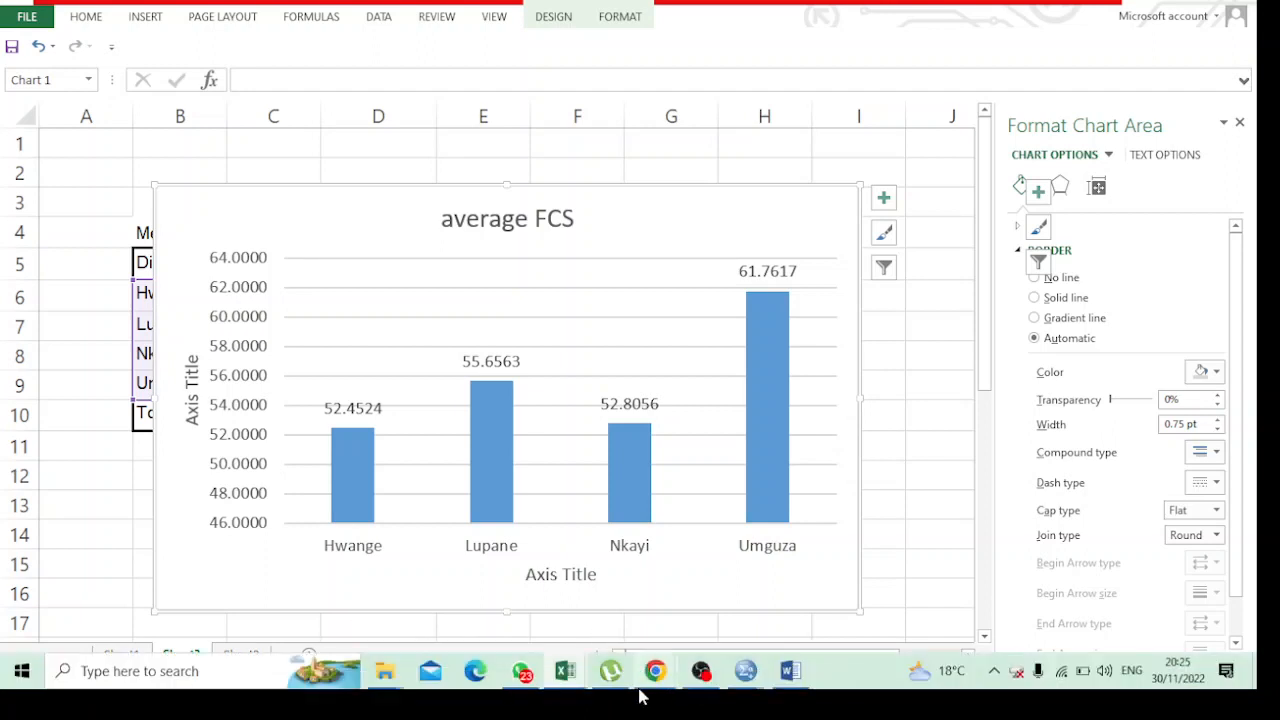
{"action": "mouse_move", "coordinate": [733, 677]}
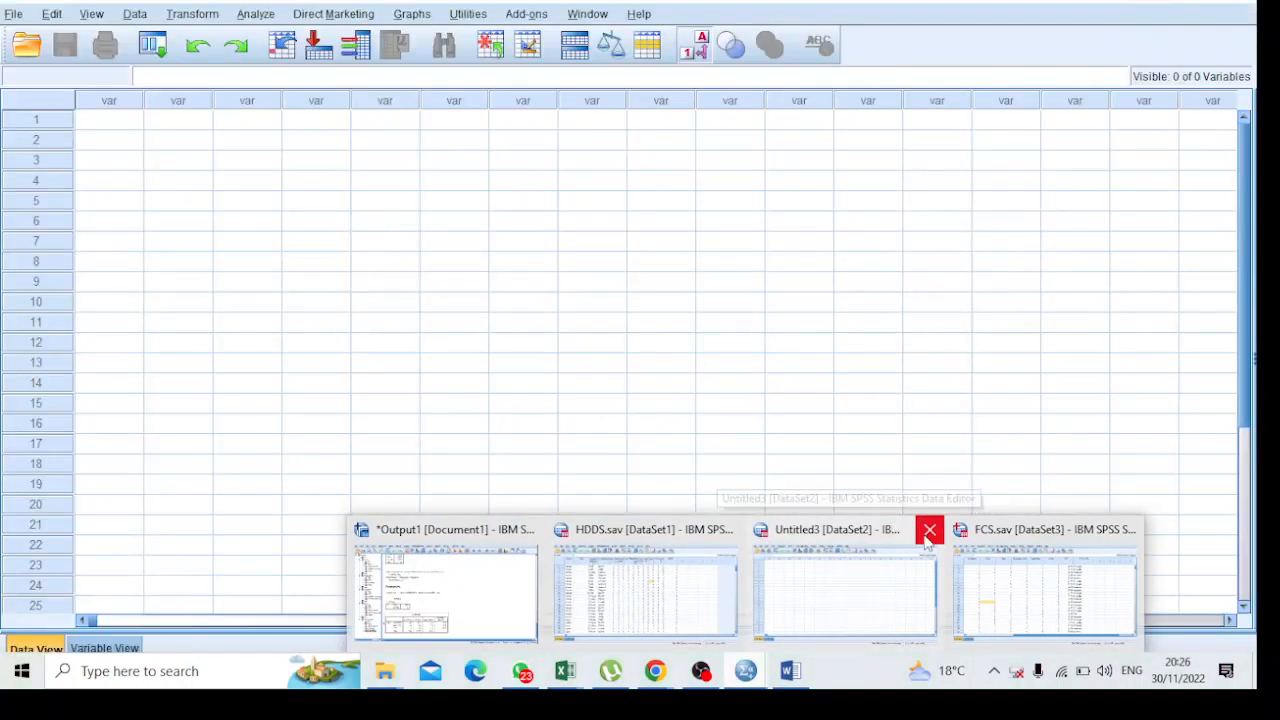
{"action": "left_click", "coordinate": [928, 533]}
{"action": "mouse_move", "coordinate": [745, 671]}
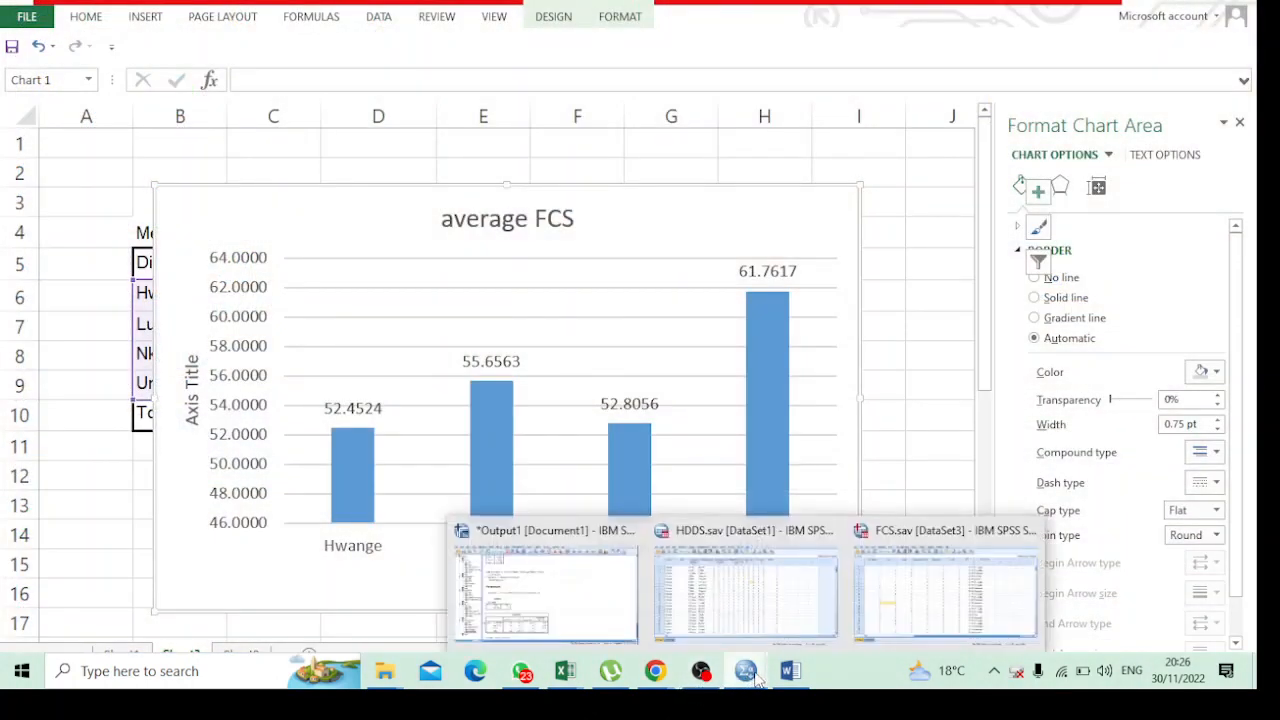
{"action": "left_click", "coordinate": [935, 604]}
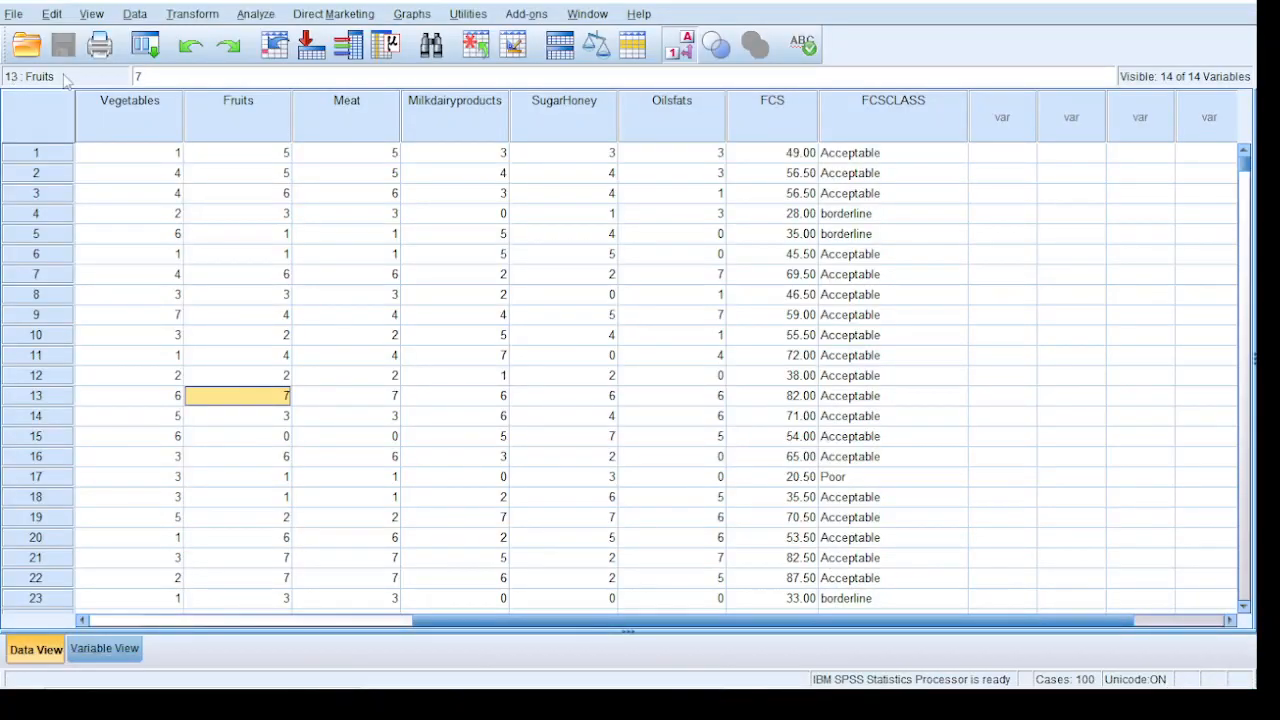
Open the Excel workbook food__security_Quiz 1 og.xlsx from the exam folder as a new data source
{"action": "left_click", "coordinate": [13, 18]}
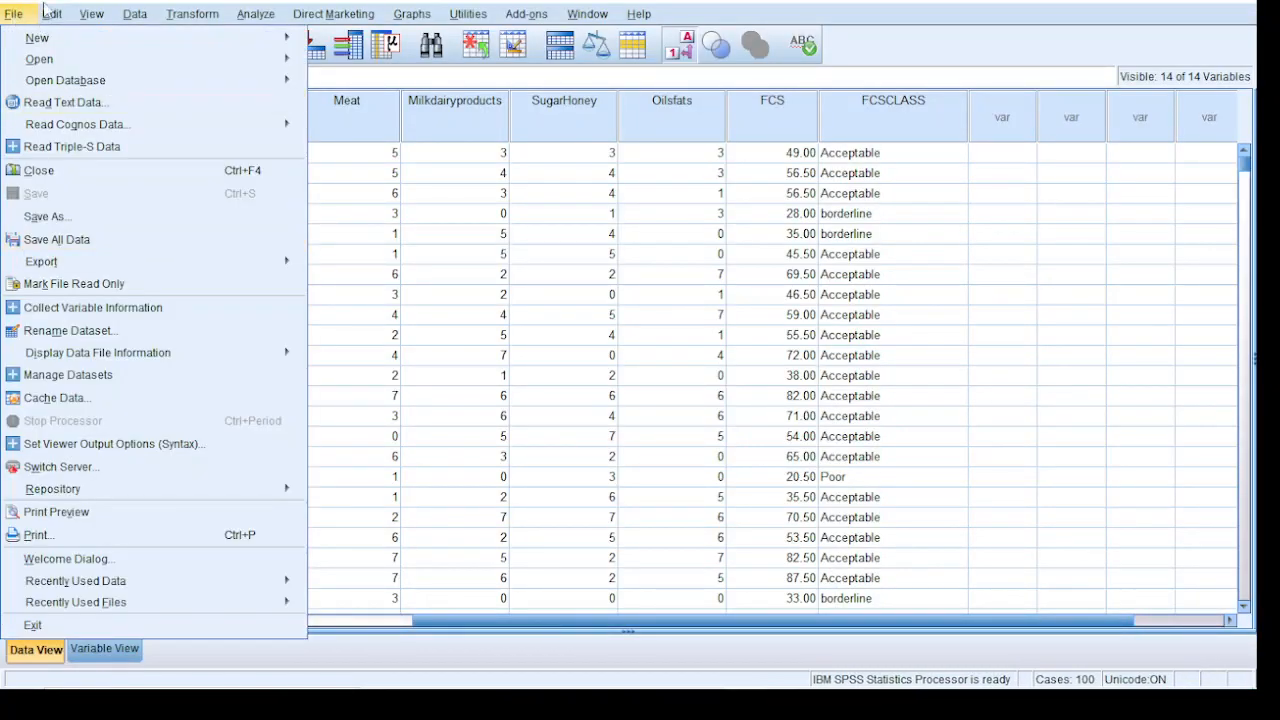
{"action": "mouse_move", "coordinate": [51, 14]}
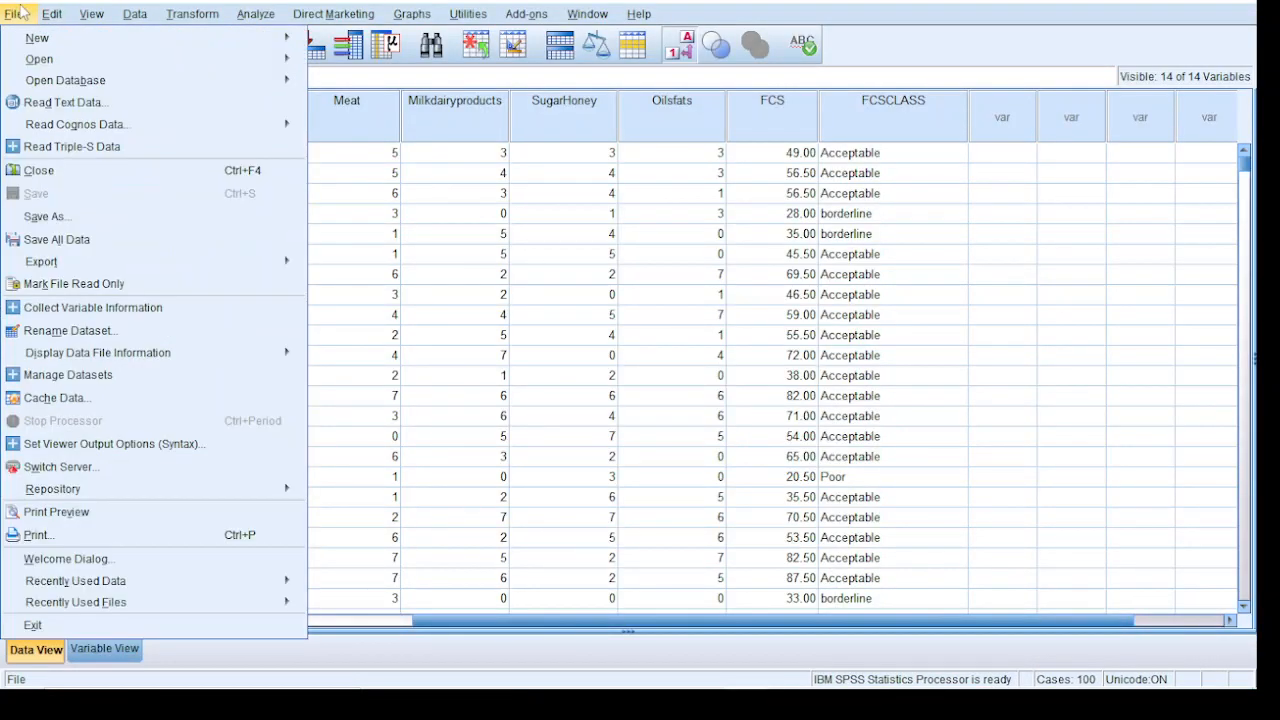
{"action": "mouse_move", "coordinate": [31, 45]}
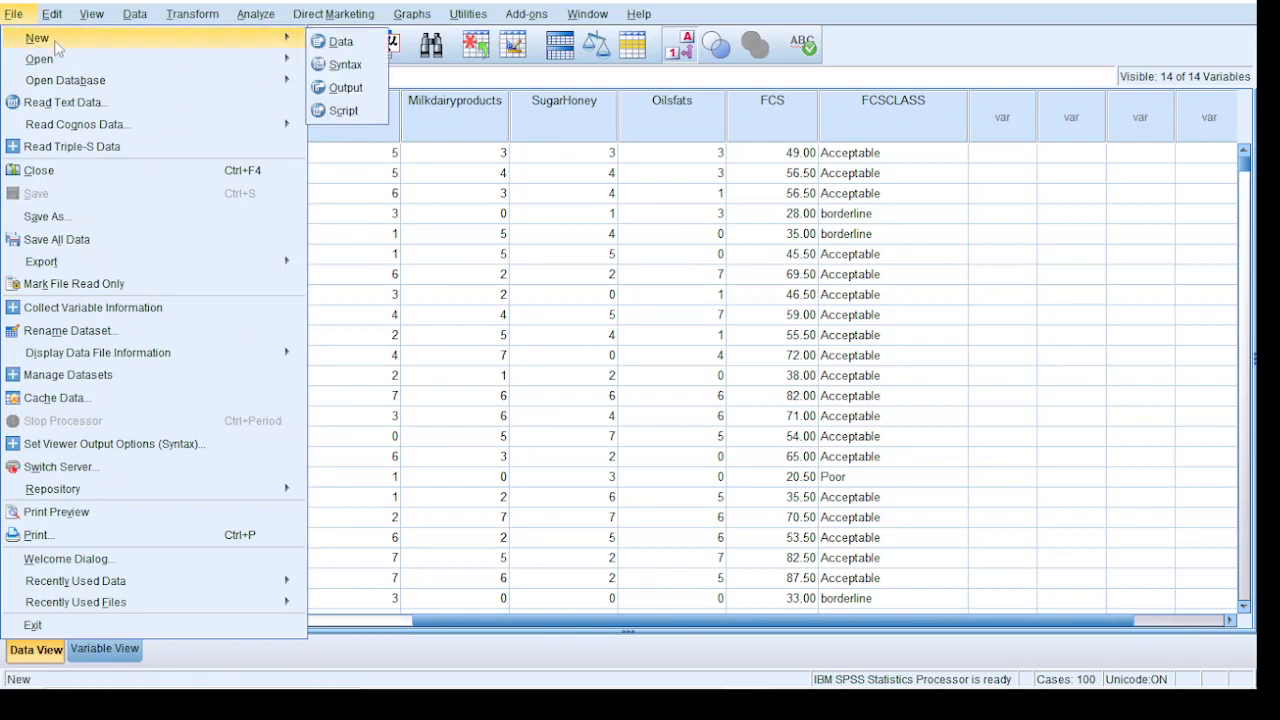
{"action": "mouse_move", "coordinate": [62, 70]}
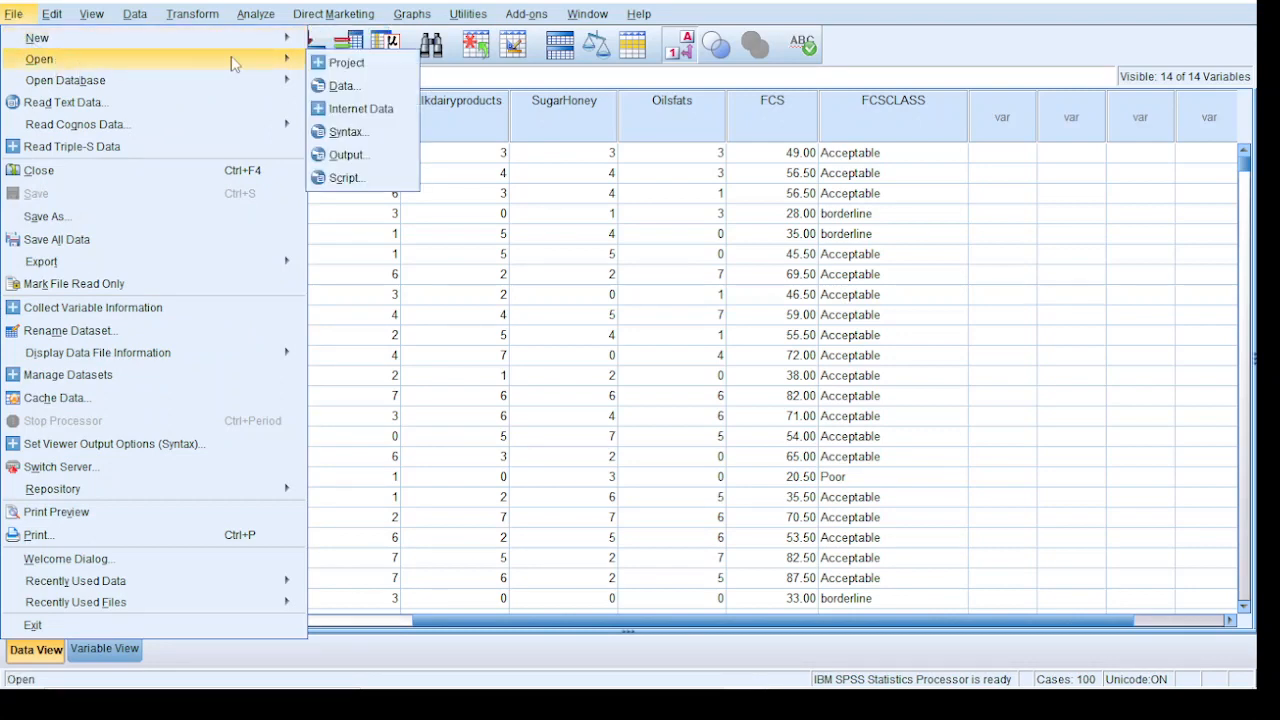
{"action": "left_click", "coordinate": [344, 84]}
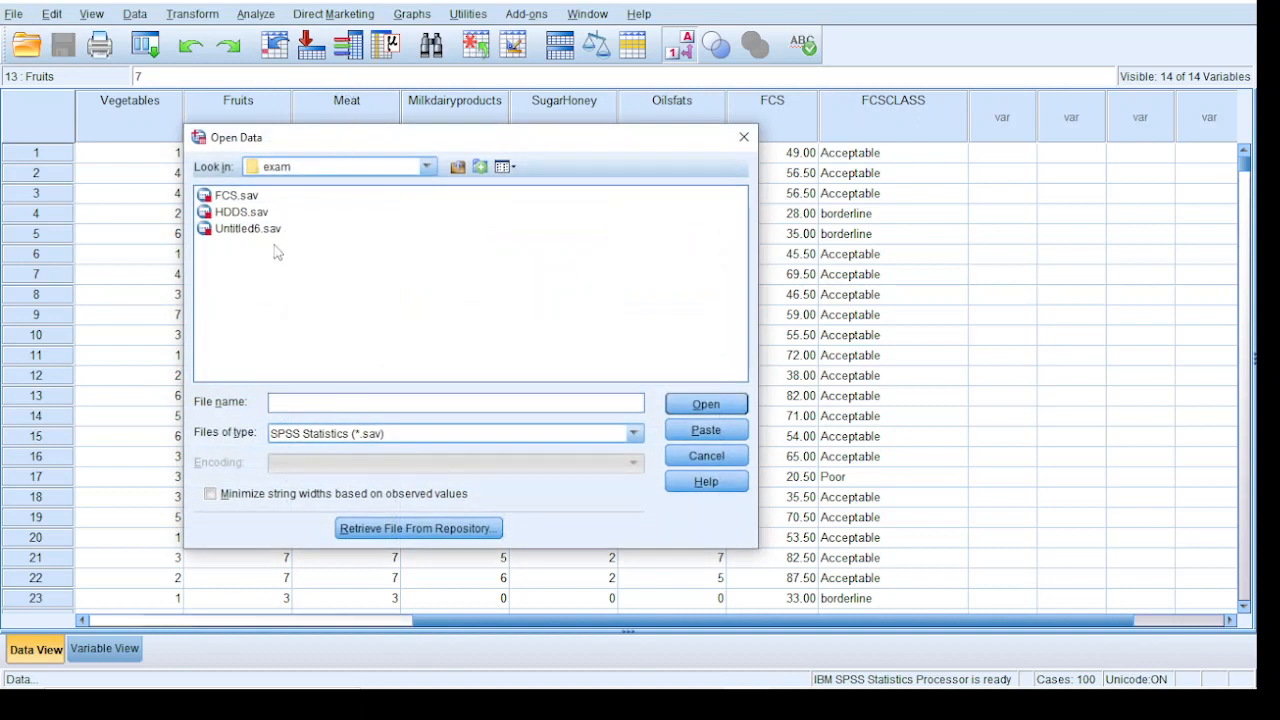
{"action": "left_click", "coordinate": [316, 437]}
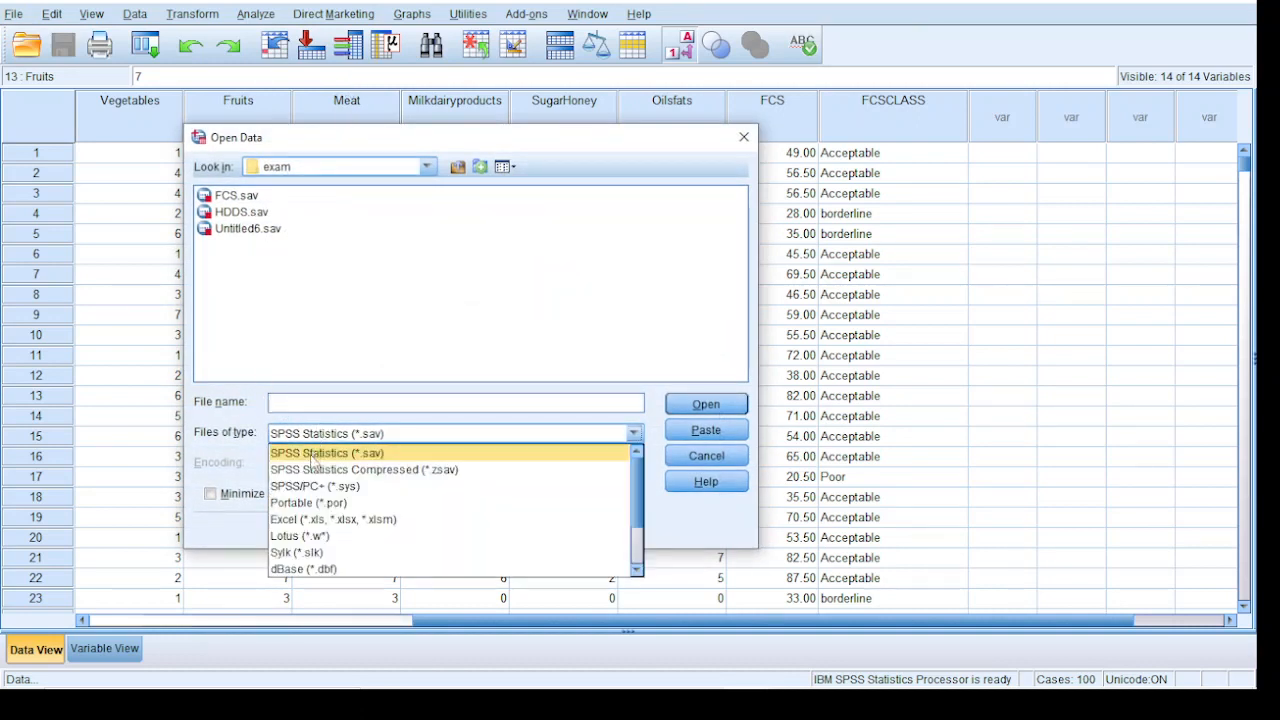
{"action": "left_click", "coordinate": [341, 519]}
{"action": "left_click", "coordinate": [301, 232]}
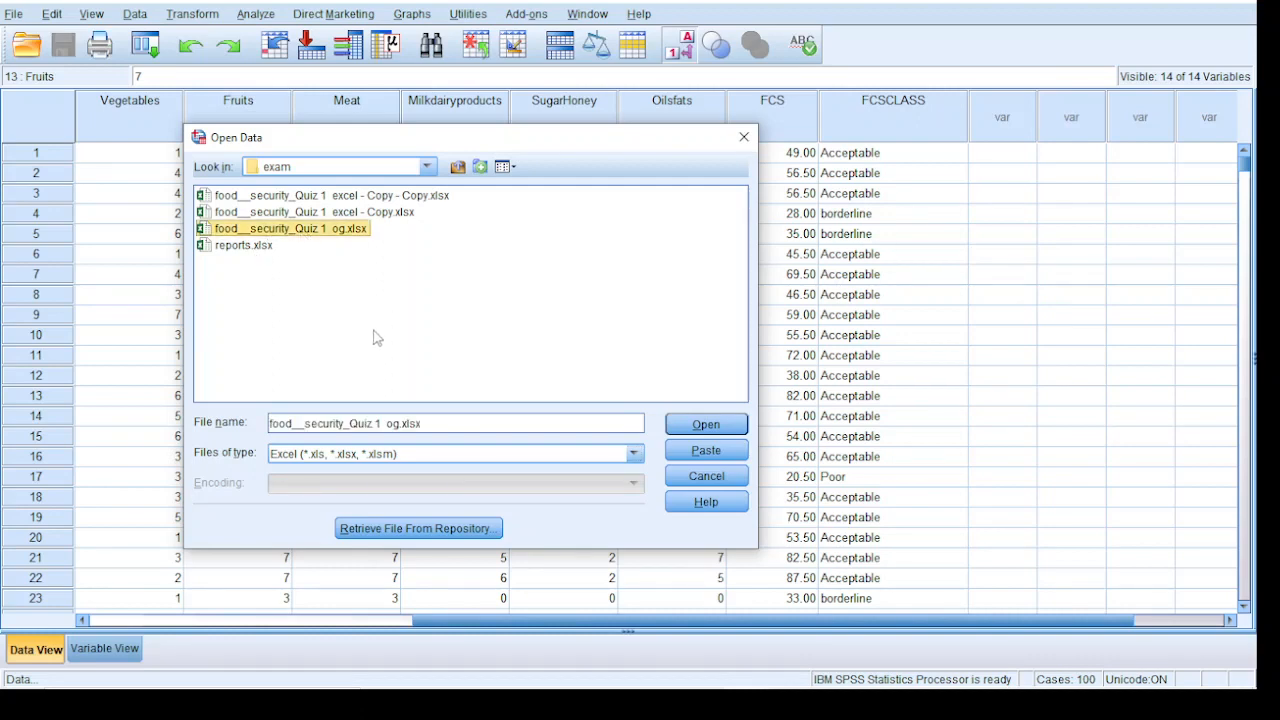
{"action": "left_click", "coordinate": [705, 424]}
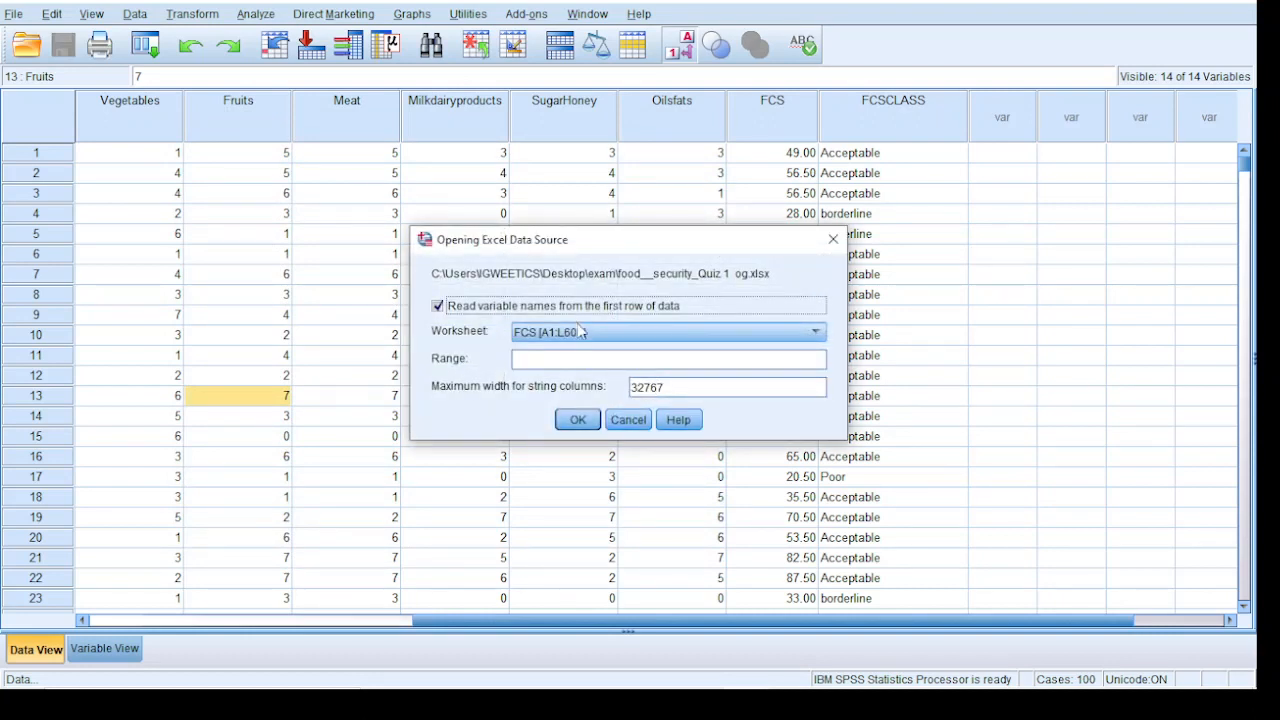
Import the HFIAS [A1:X303] worksheet, reading variable names from the first row of data
{"action": "left_click", "coordinate": [581, 332]}
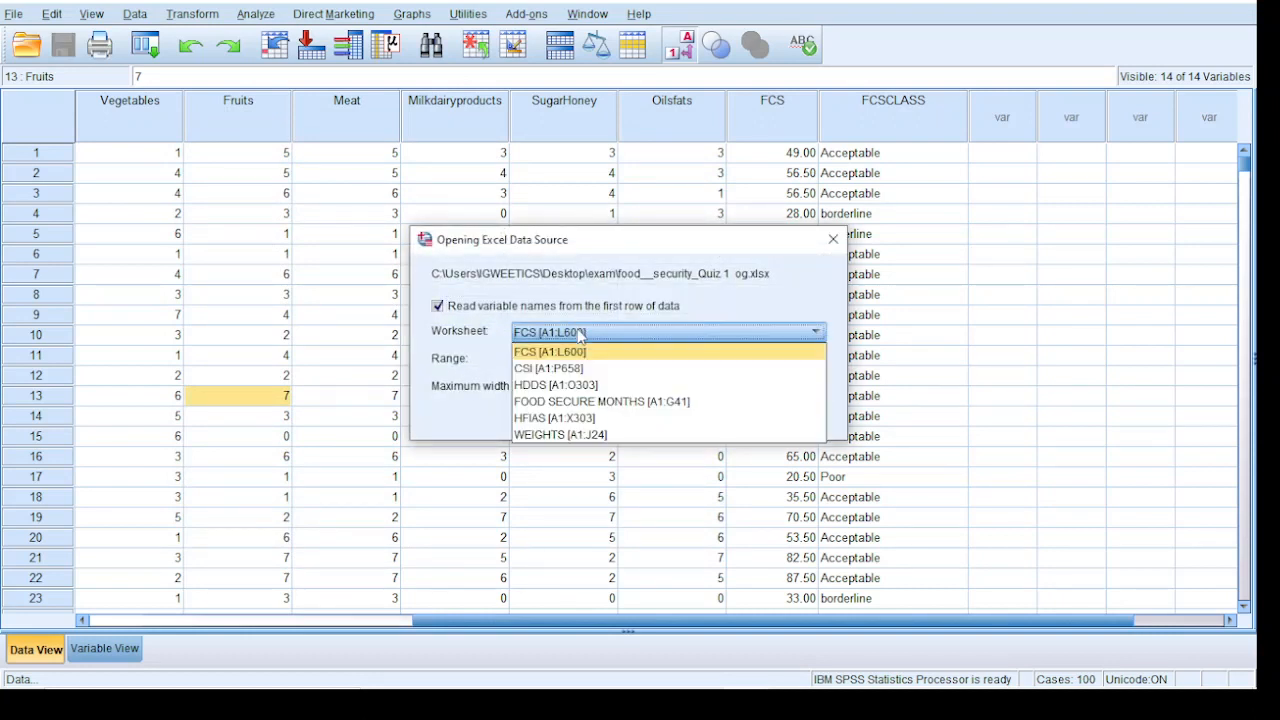
{"action": "left_click", "coordinate": [576, 418]}
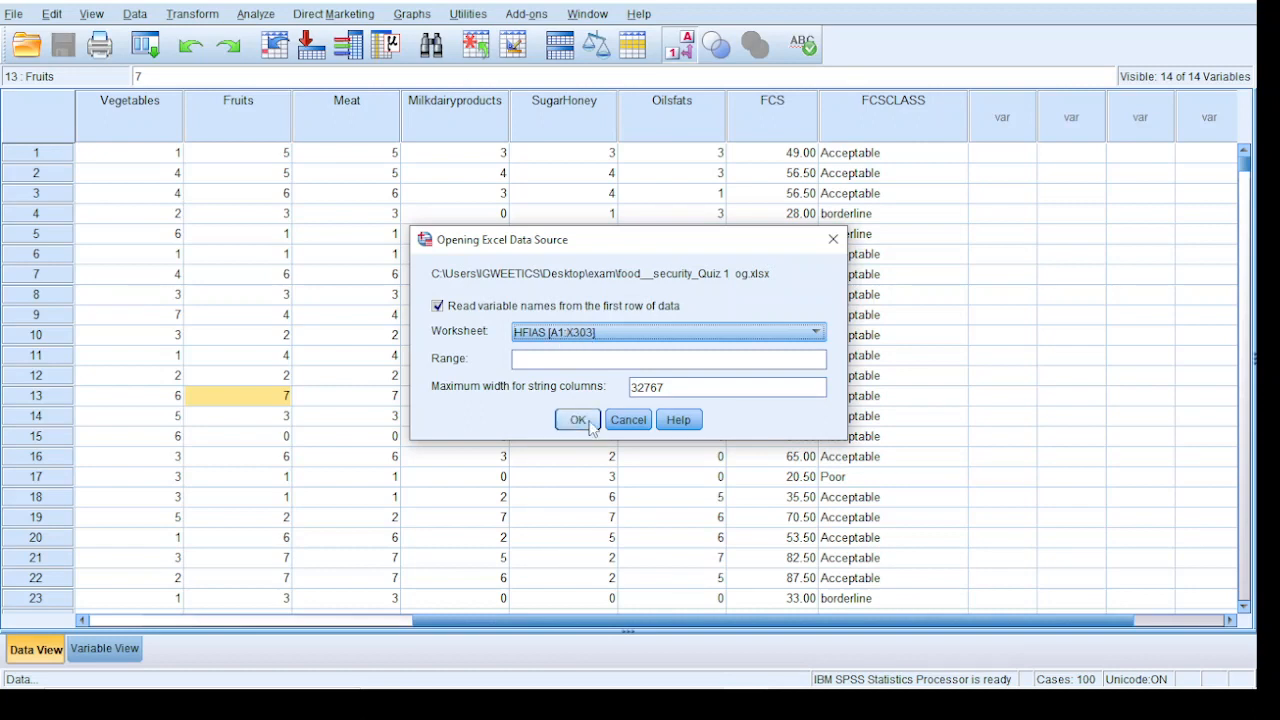
{"action": "left_click", "coordinate": [577, 419]}
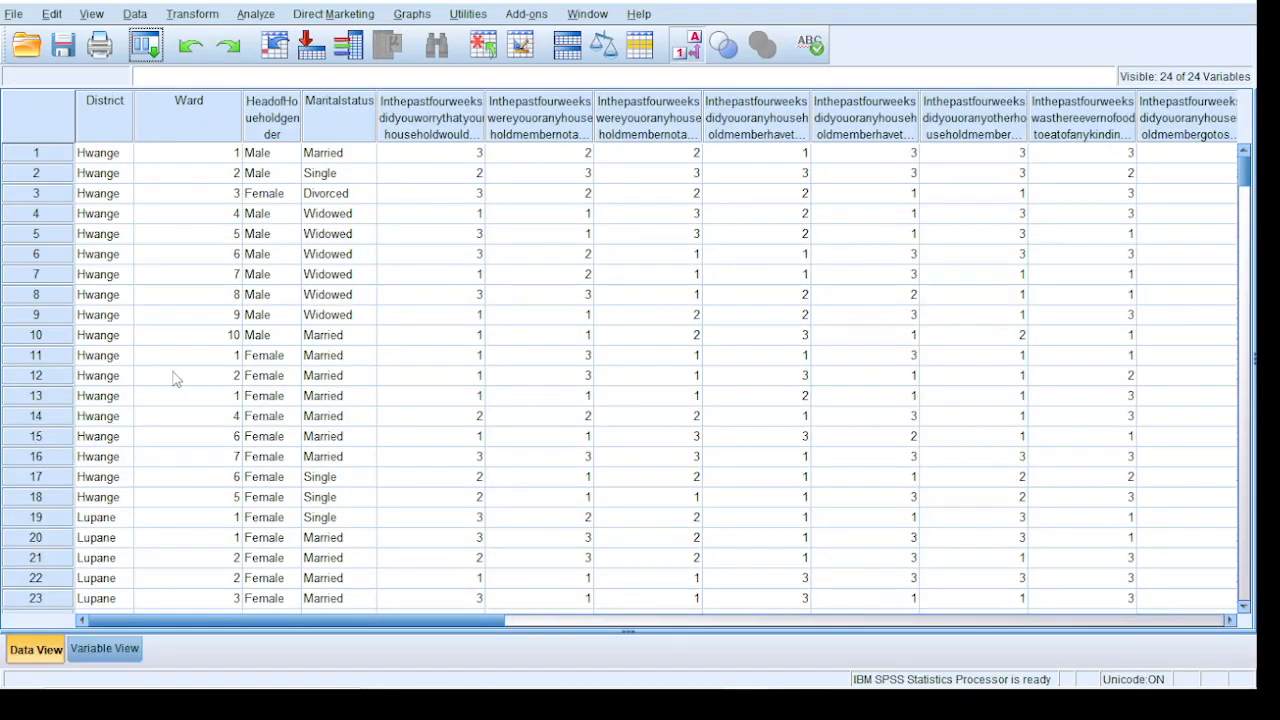
Examine the HFIAS question columns, reading the full label and first responses of the question about a whole day and night without eating
{"action": "left_click", "coordinate": [1231, 620]}
{"action": "left_click", "coordinate": [1231, 620]}
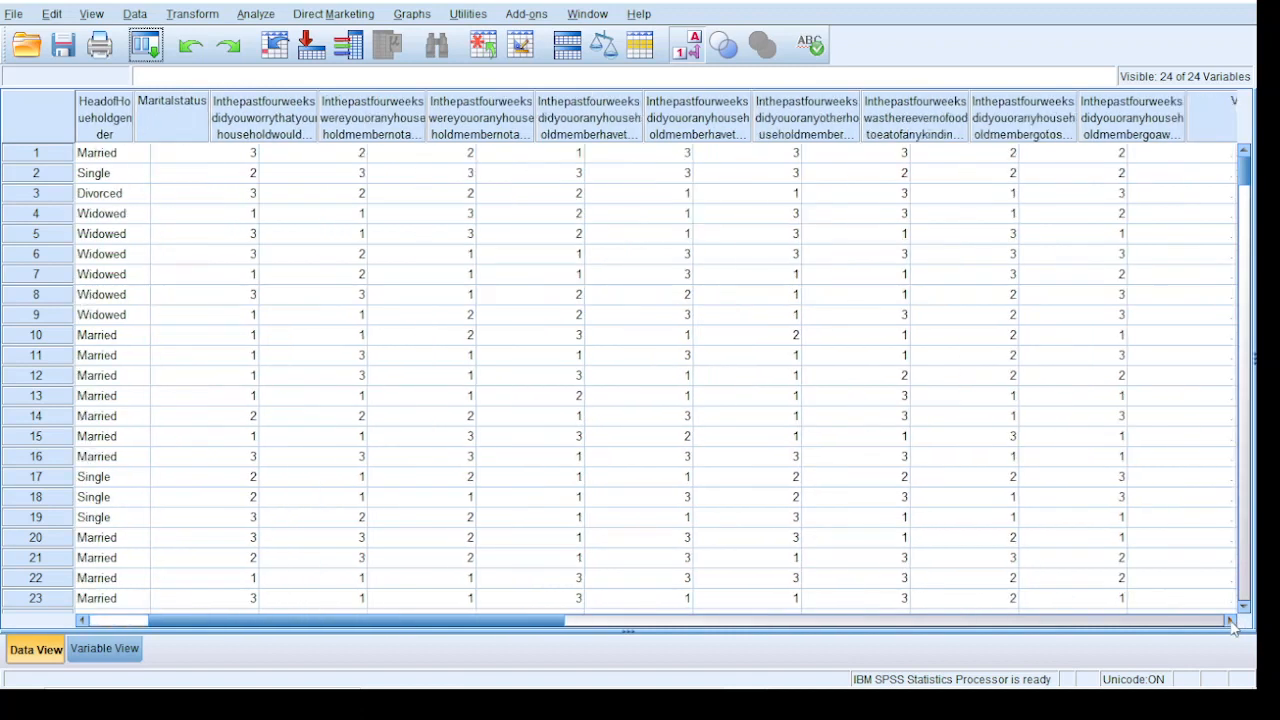
{"action": "left_click", "coordinate": [1231, 620]}
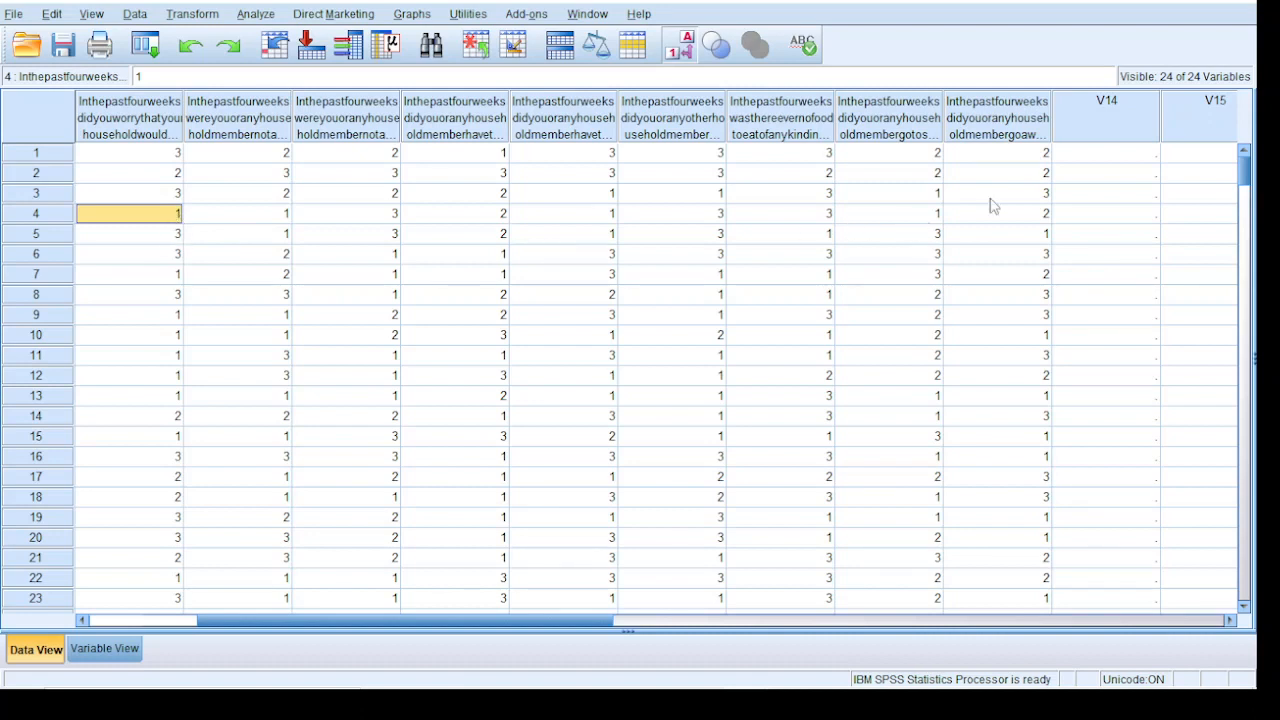
{"action": "left_click", "coordinate": [993, 125]}
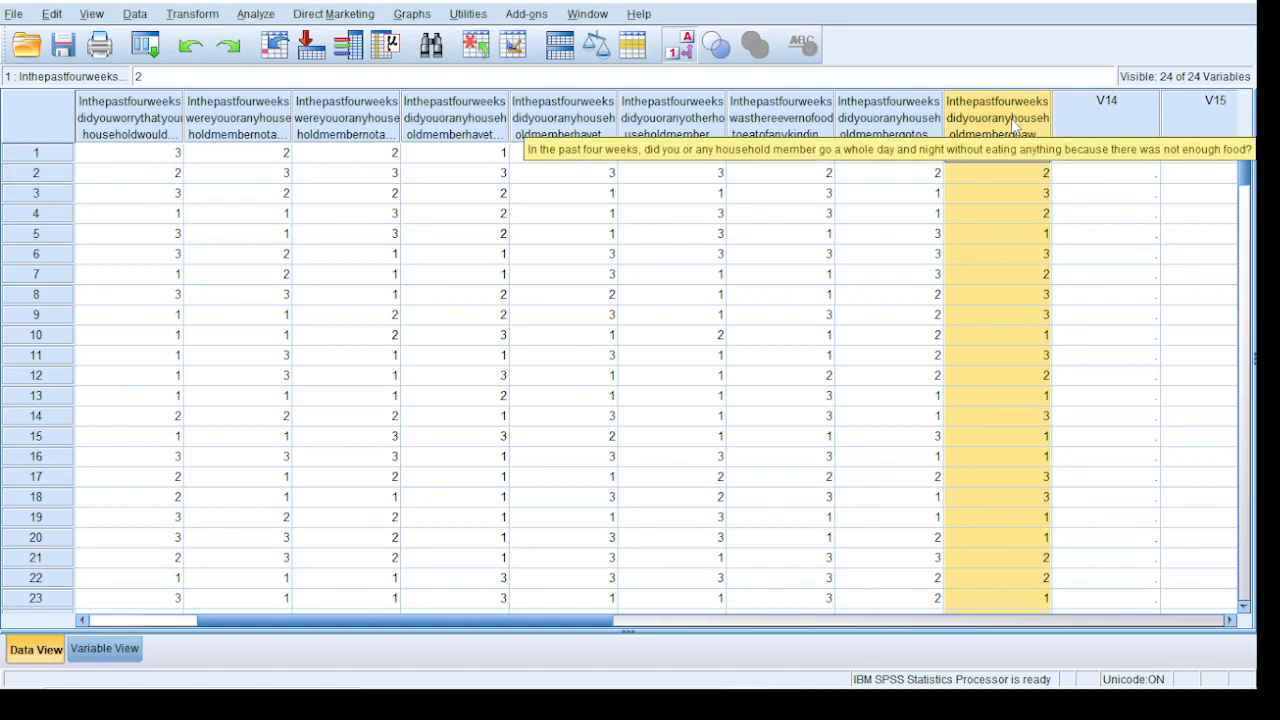
{"action": "left_click", "coordinate": [1022, 170]}
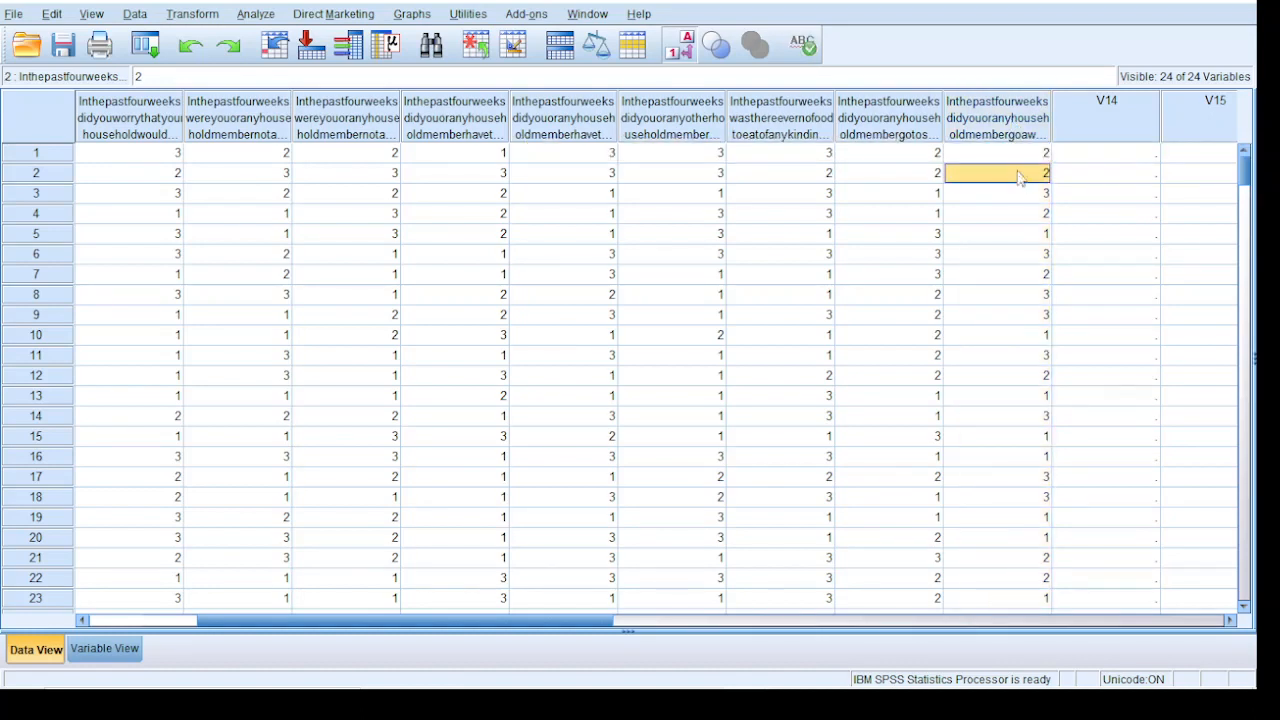
{"action": "left_click", "coordinate": [1036, 195]}
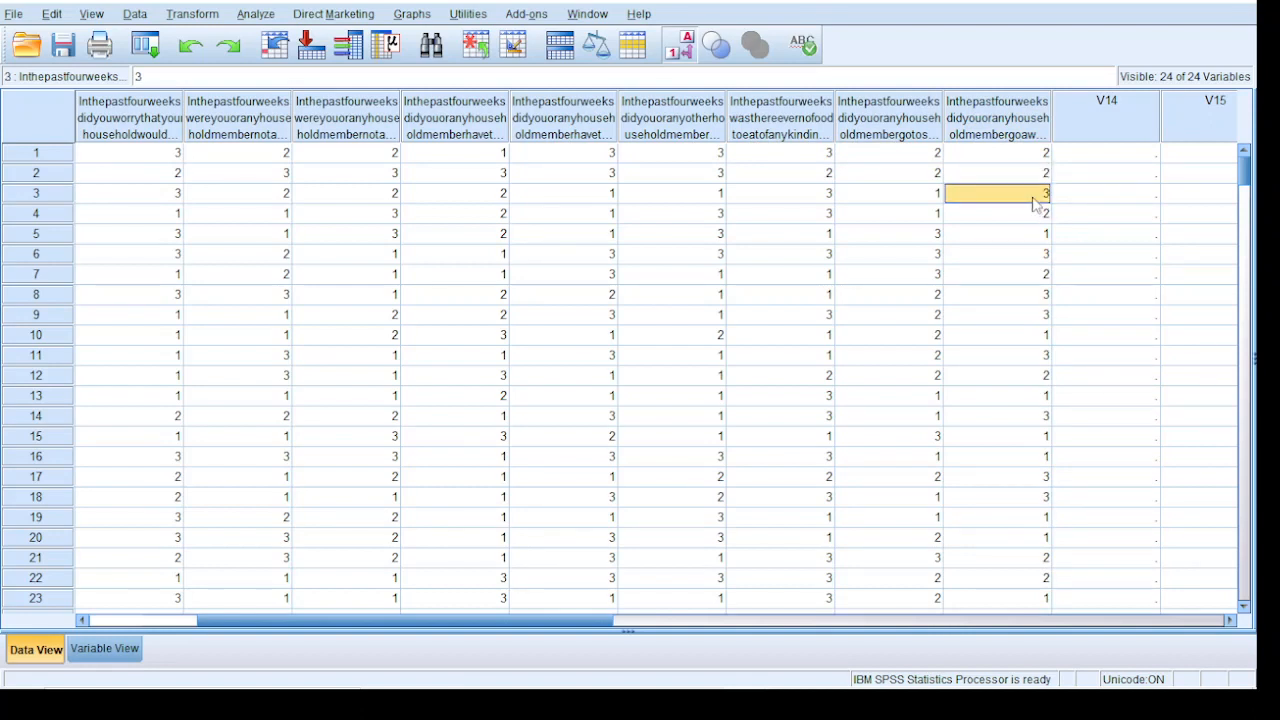
{"action": "left_click", "coordinate": [1020, 178]}
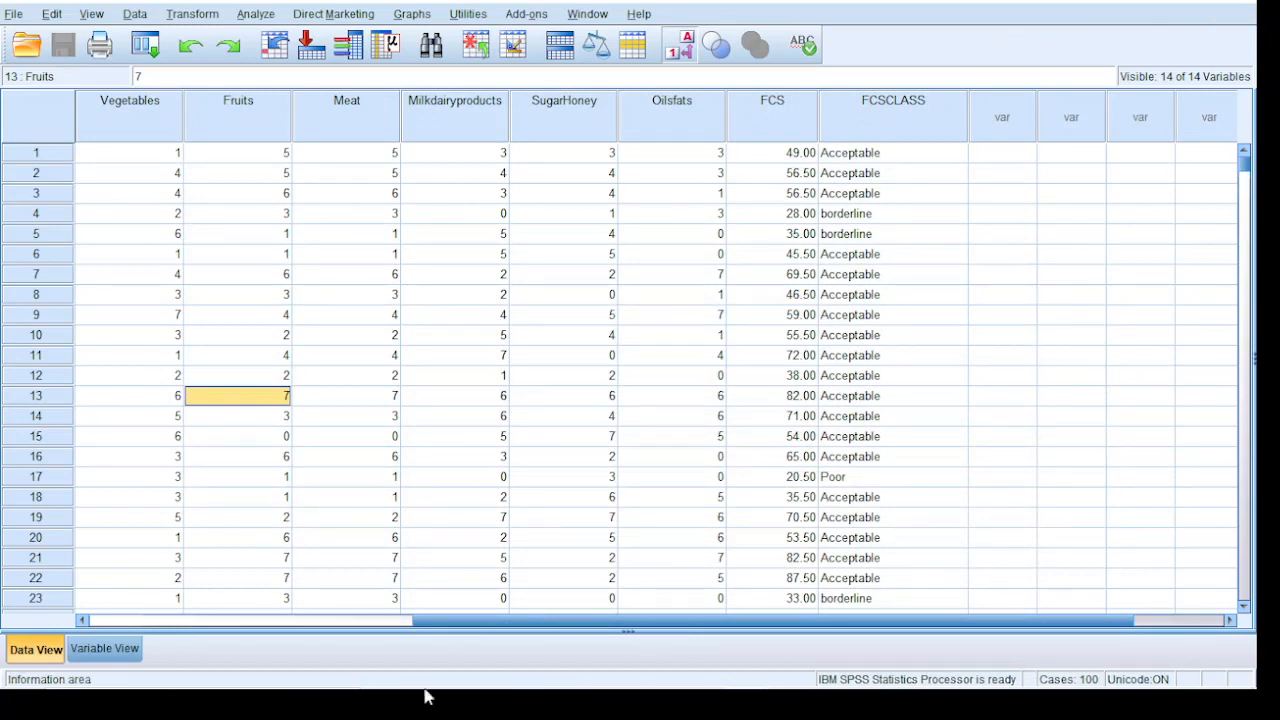
Search the computer for "HFIA", open the HFIAS questionaire PDF in Adobe Acrobat Reader and maximize its window
{"action": "mouse_move", "coordinate": [90, 697]}
{"action": "left_click", "coordinate": [115, 672]}
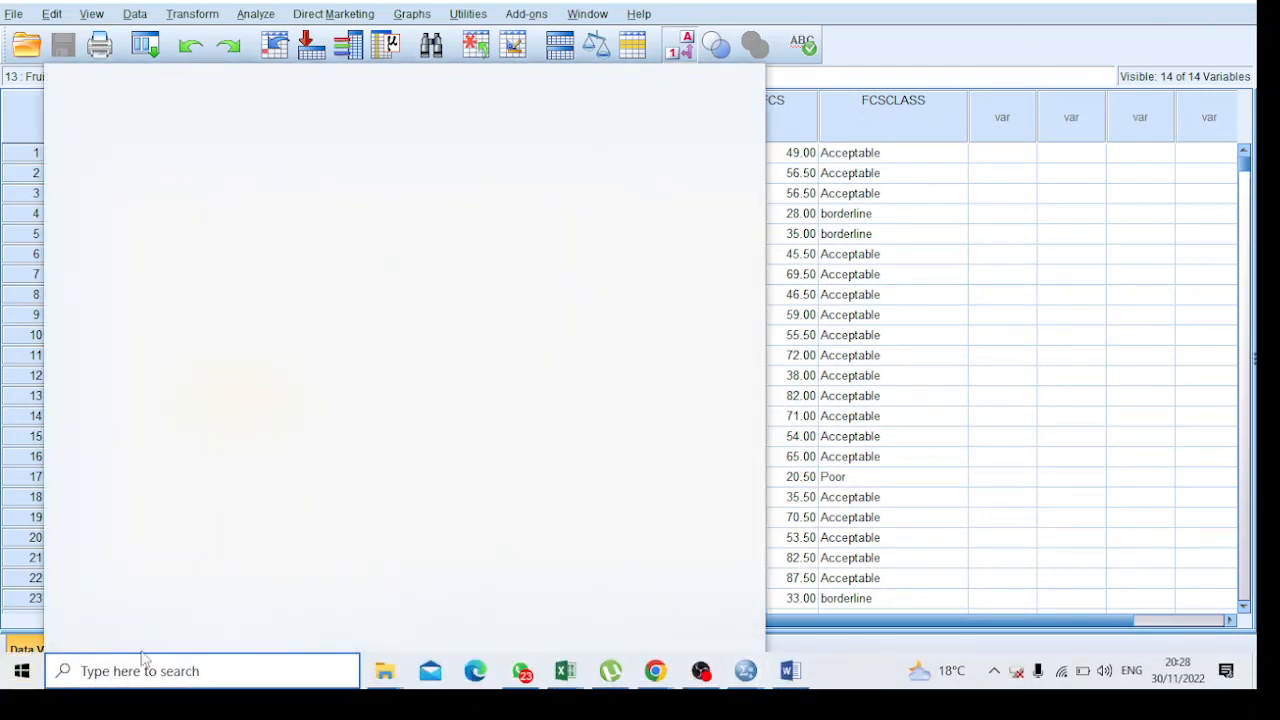
{"action": "type", "text": "H"}
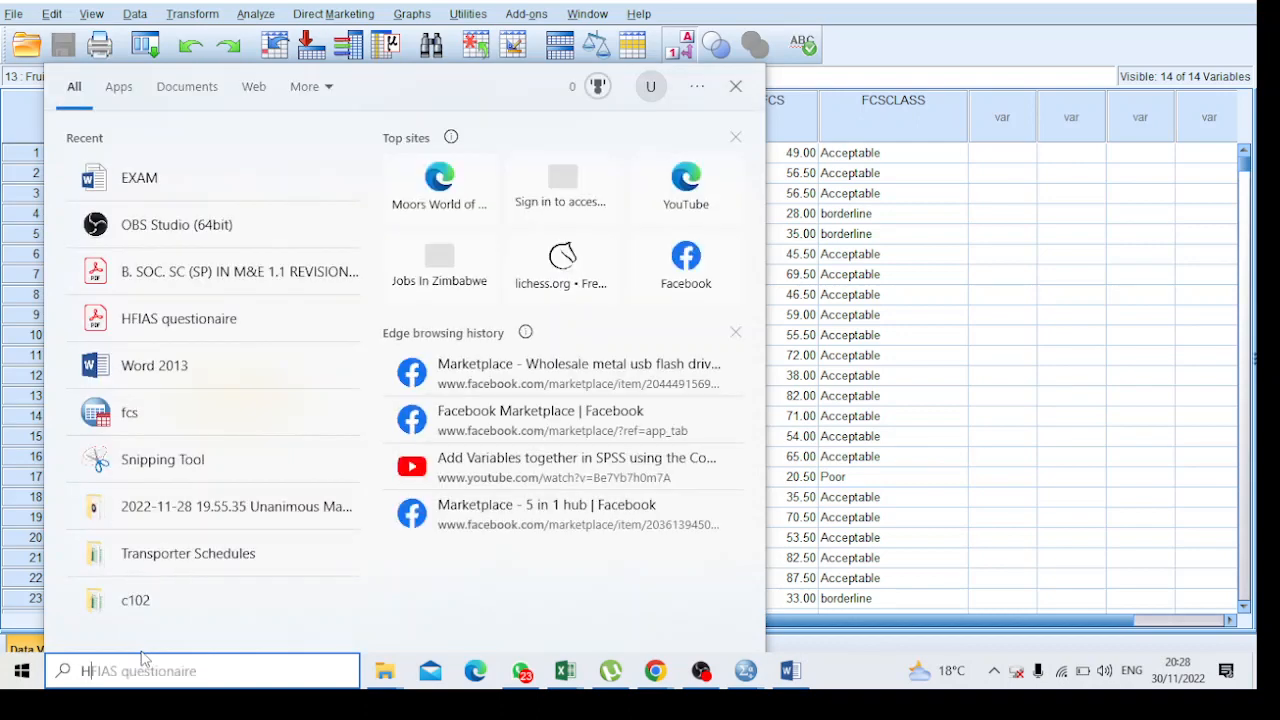
{"action": "type", "text": "FIS"}
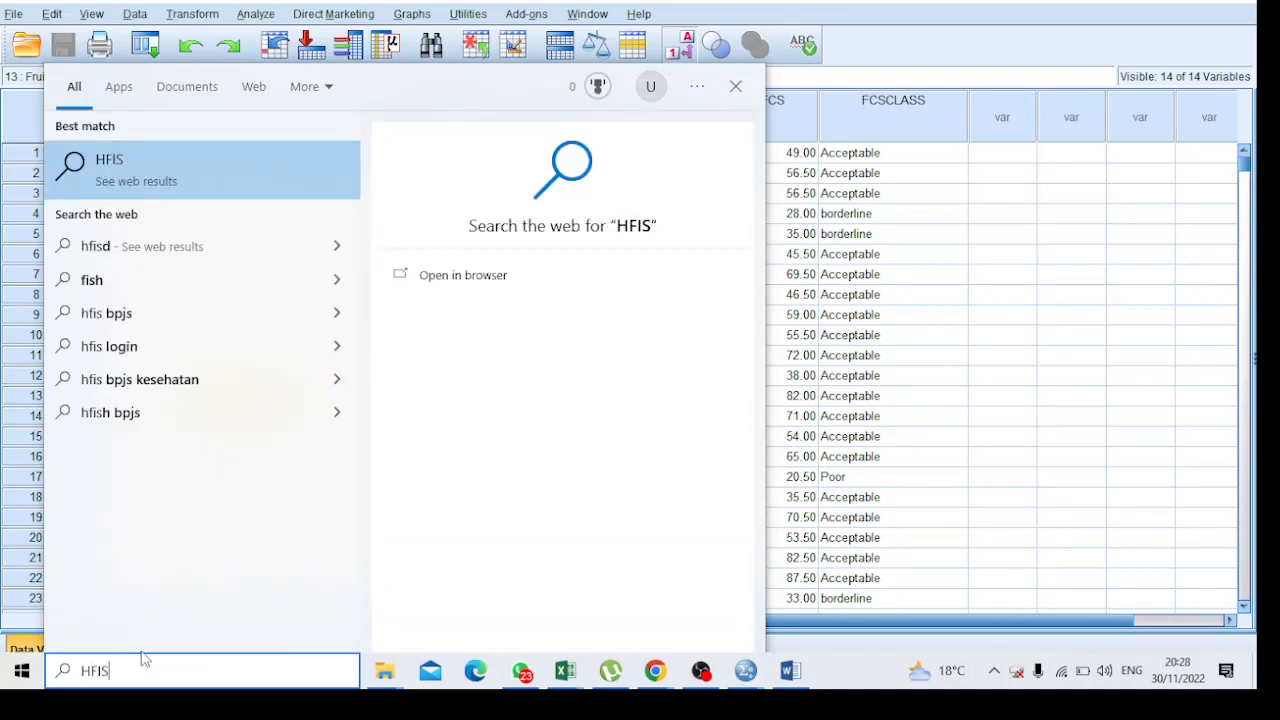
{"action": "key", "text": "BackSpace"}
{"action": "type", "text": "A"}
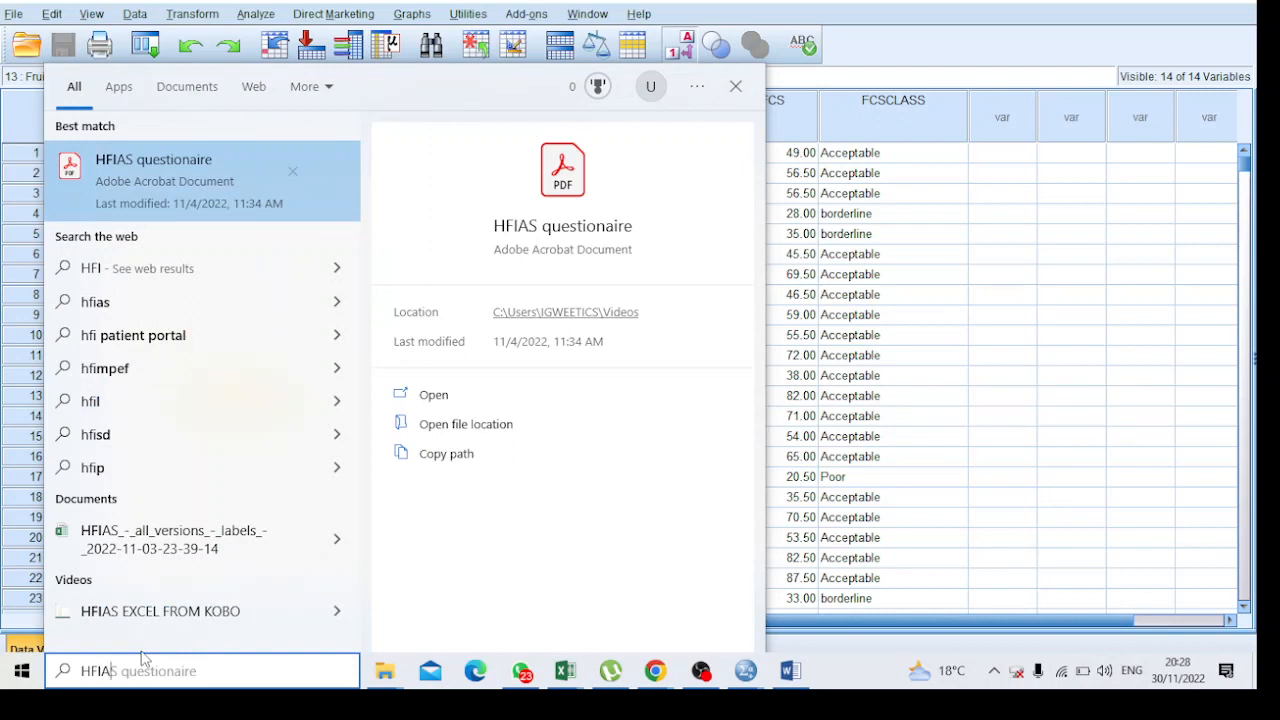
{"action": "left_click", "coordinate": [238, 200]}
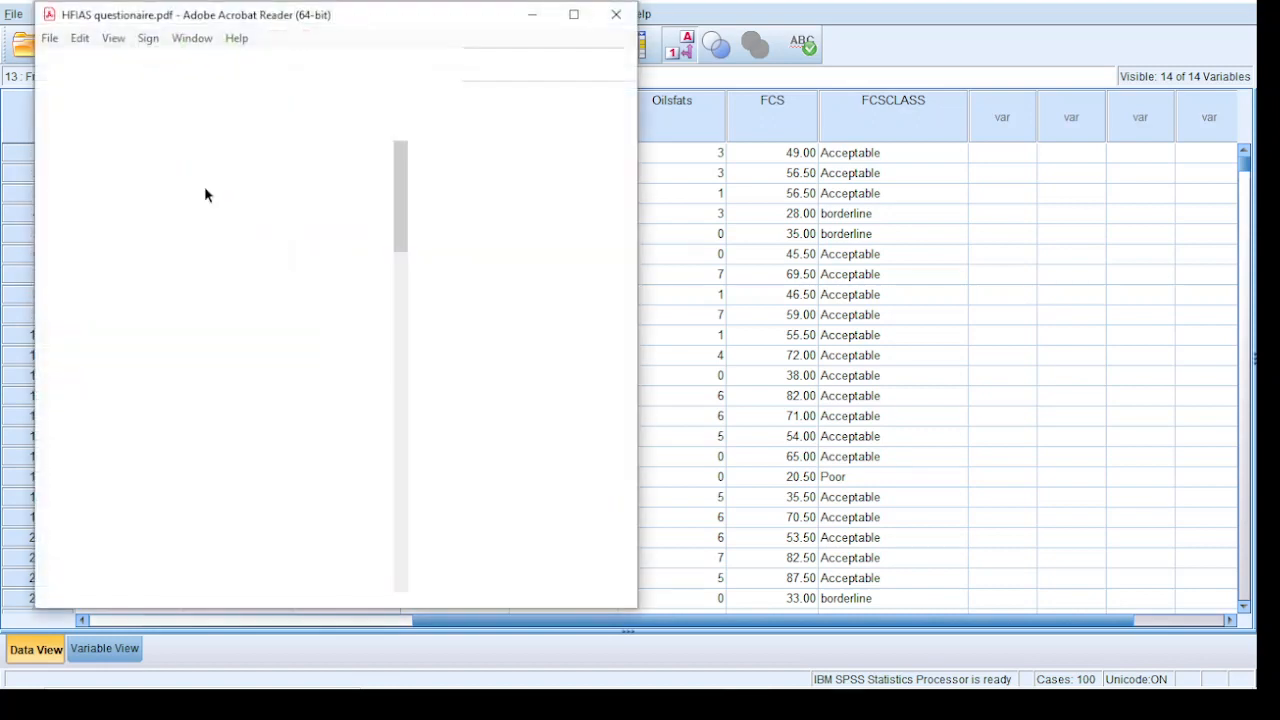
{"action": "left_click", "coordinate": [574, 14]}
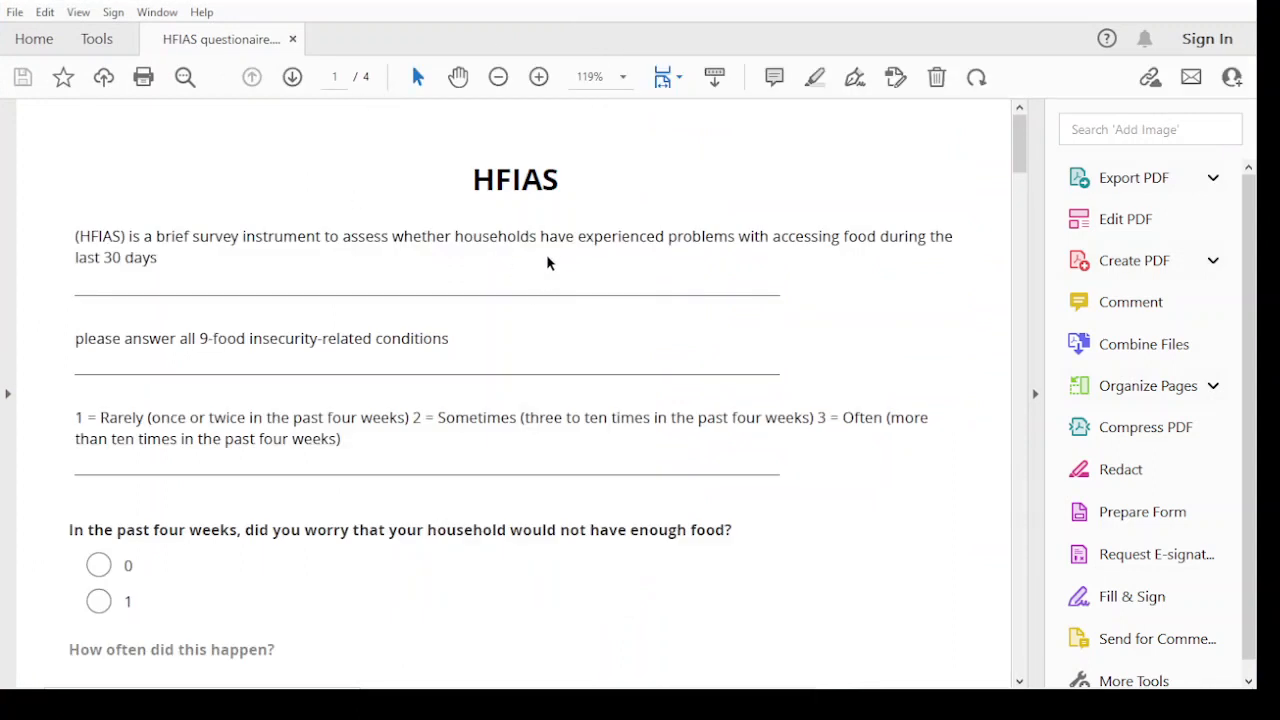
Read the HFIAS questionnaire's introduction, focusing on its title, the recall period and the instruction about the nine food insecurity conditions
{"action": "scroll", "coordinate": [549, 314], "scroll_direction": "down", "scroll_amount": 2}
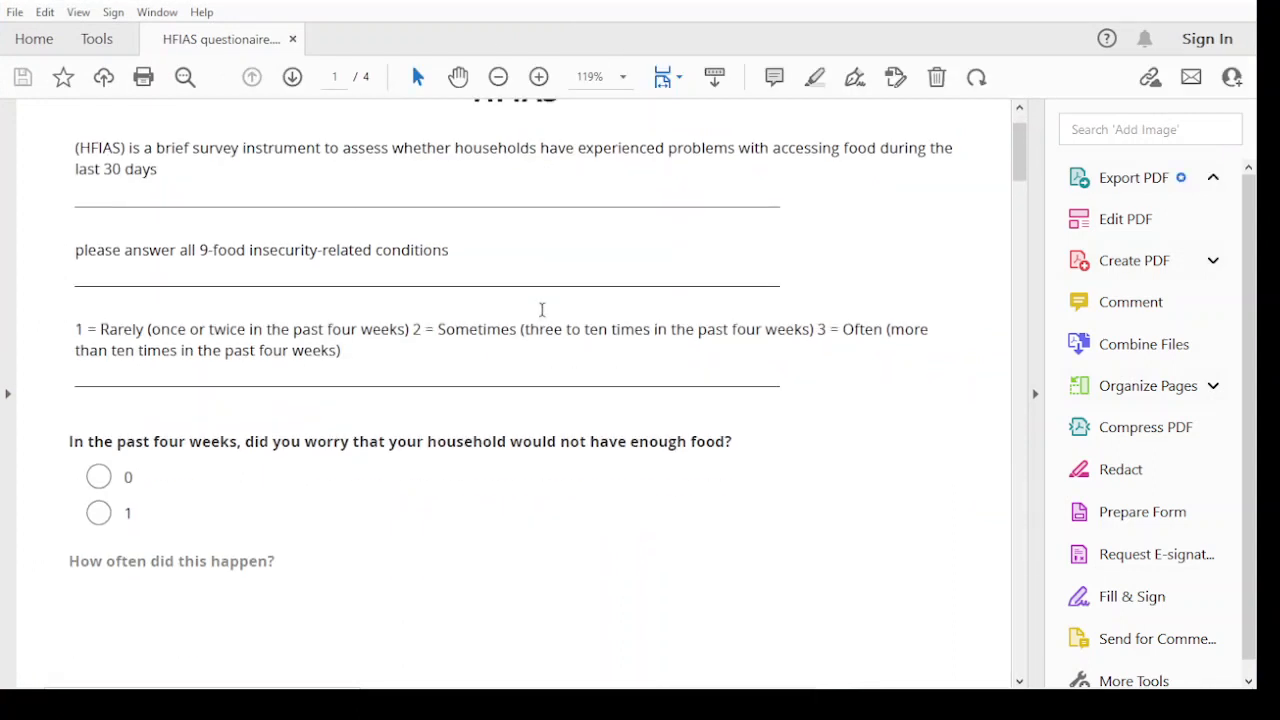
{"action": "scroll", "coordinate": [543, 309], "scroll_direction": "up", "scroll_amount": 2}
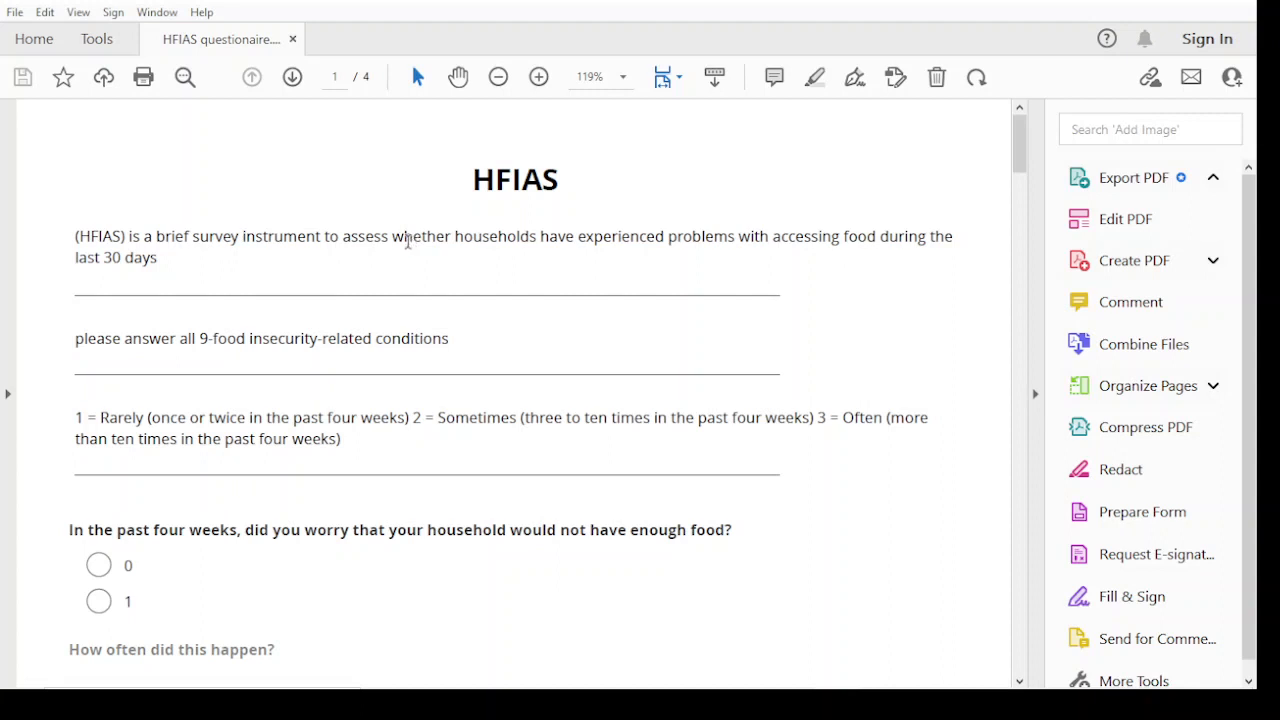
{"action": "scroll", "coordinate": [405, 255], "scroll_direction": "down", "scroll_amount": 1}
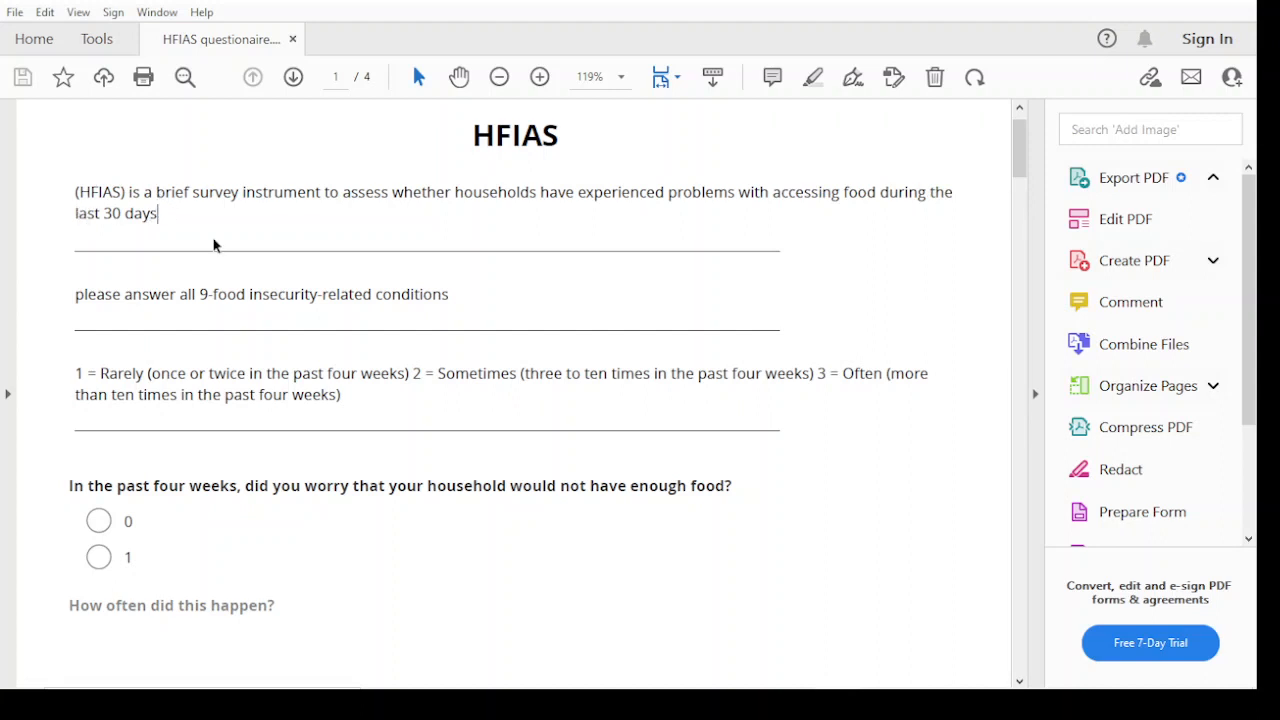
{"action": "left_click_drag", "start_coordinate": [466, 132], "coordinate": [558, 150]}
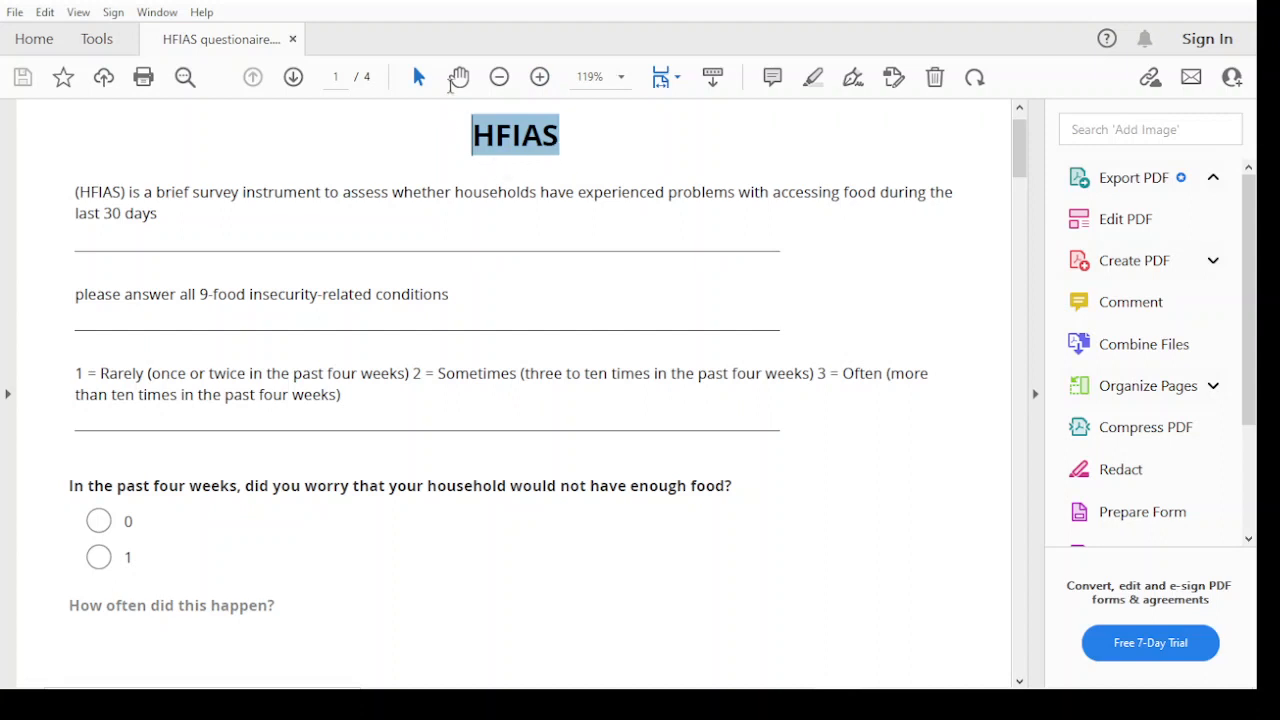
{"action": "left_click_drag", "start_coordinate": [158, 213], "coordinate": [76, 216]}
{"action": "left_click", "coordinate": [176, 258]}
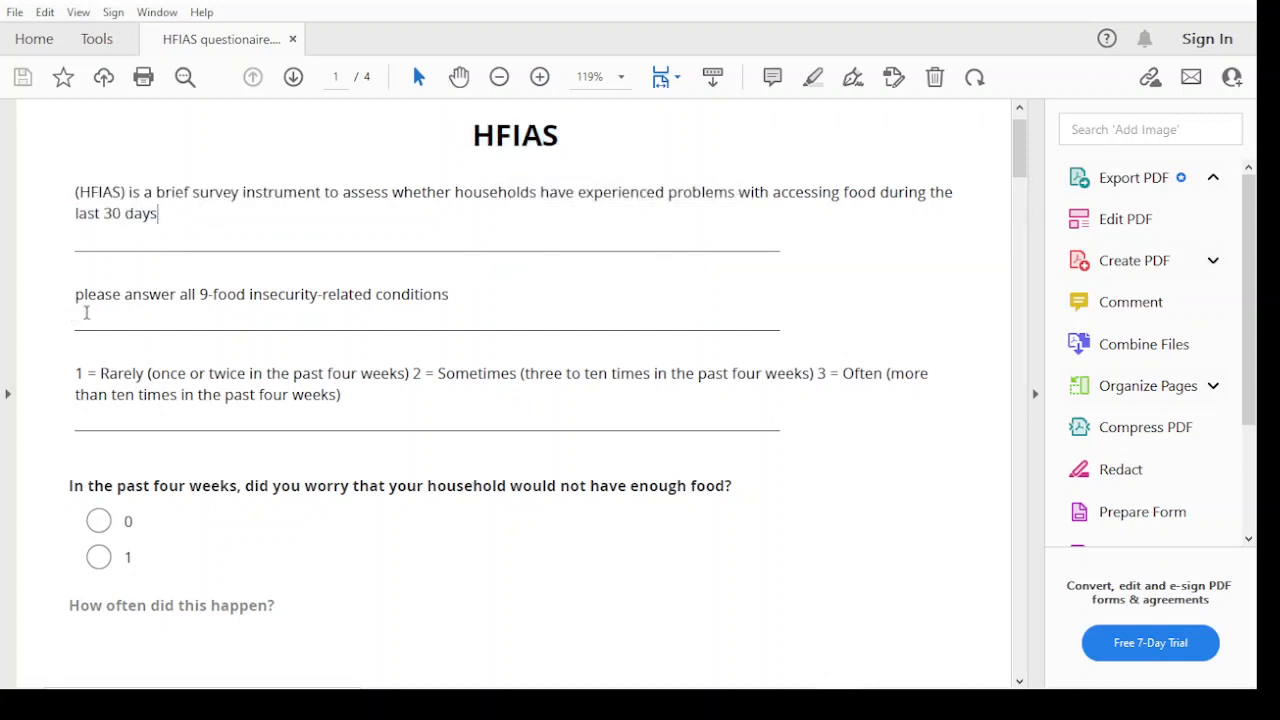
{"action": "scroll", "coordinate": [150, 310], "scroll_direction": "down", "scroll_amount": 2}
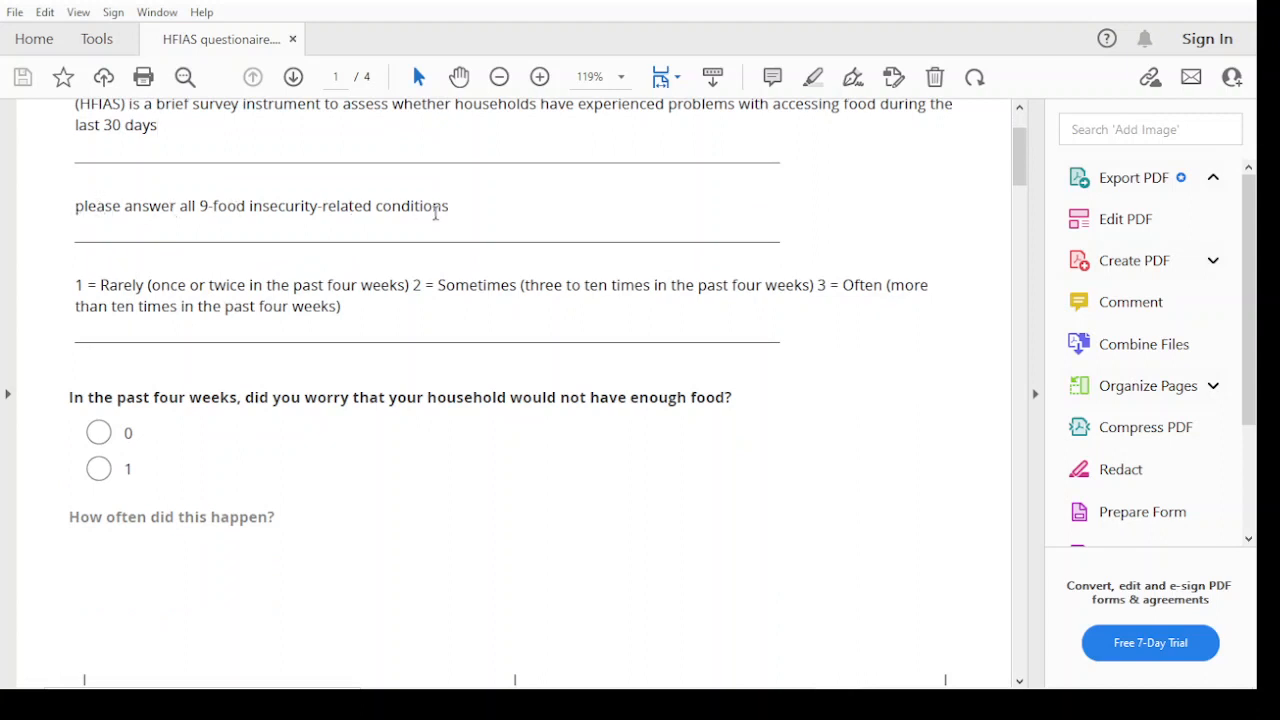
Switch to the food__security_Quiz 1 og workbook in Excel and go to the question headers of the HFIAS sheet
{"action": "mouse_move", "coordinate": [597, 697]}
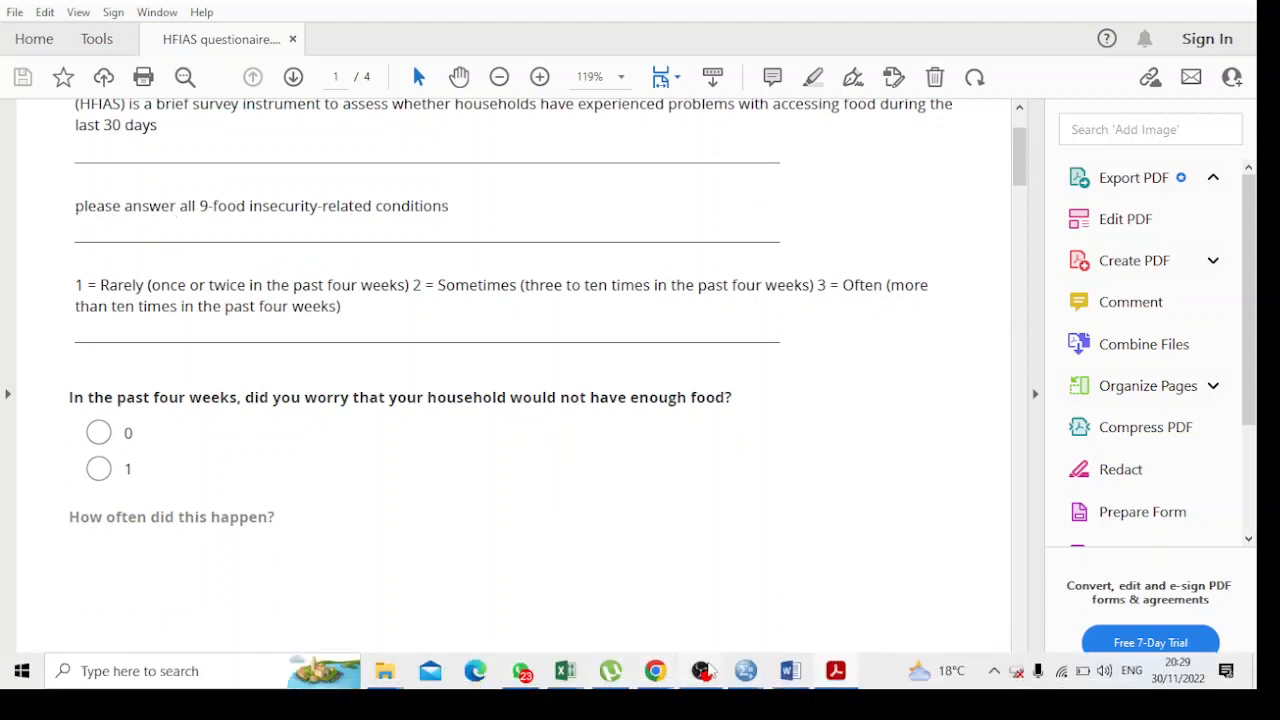
{"action": "mouse_move", "coordinate": [624, 678]}
{"action": "mouse_move", "coordinate": [565, 670]}
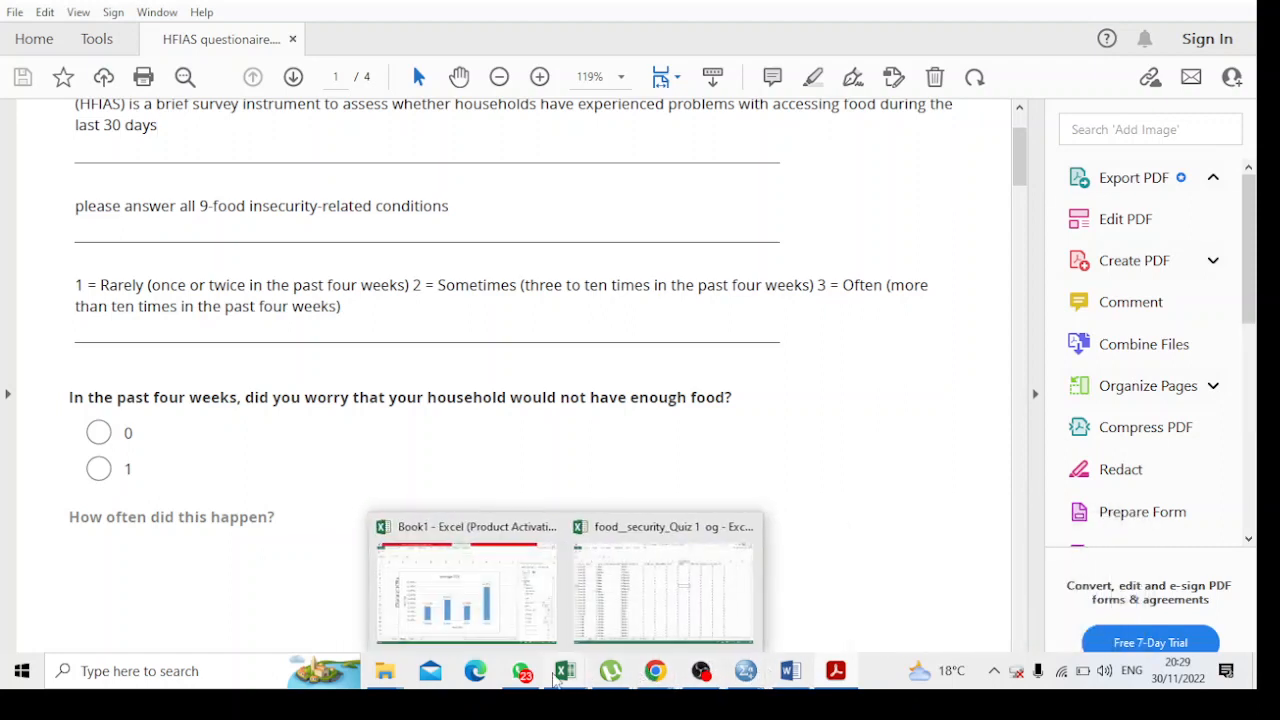
{"action": "left_click", "coordinate": [594, 616]}
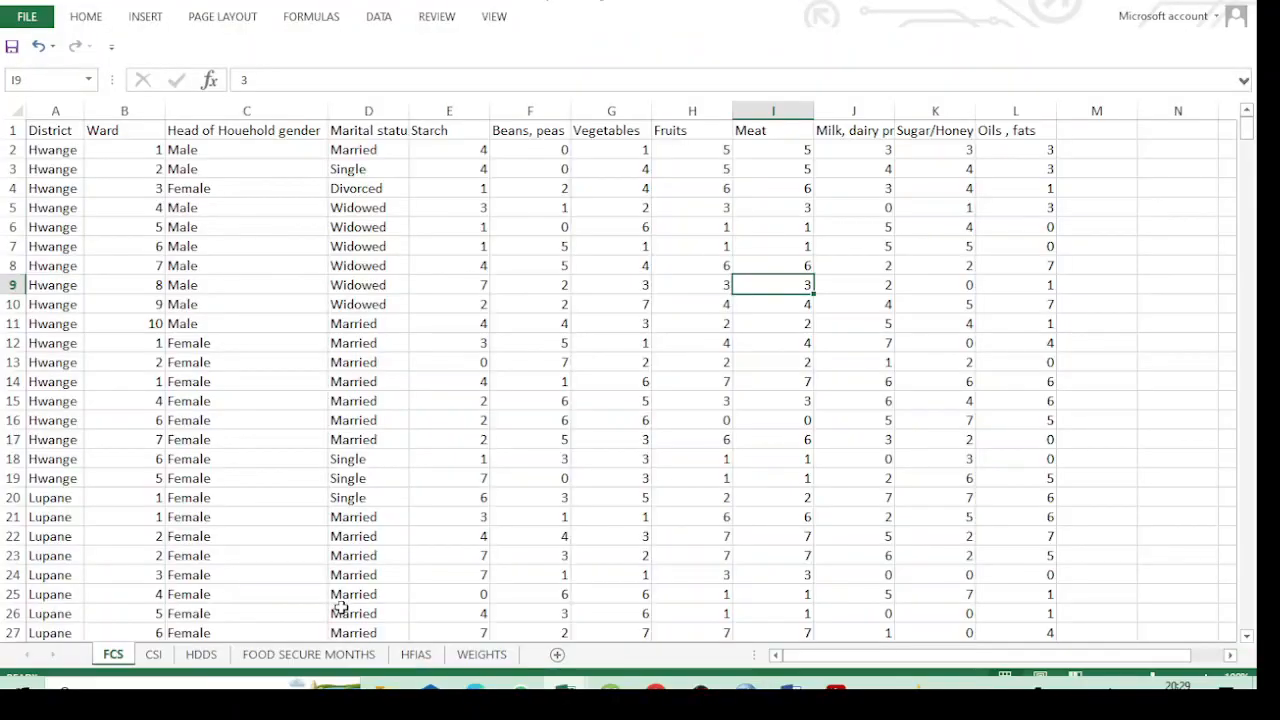
{"action": "left_click", "coordinate": [416, 654]}
{"action": "scroll", "coordinate": [301, 327], "scroll_direction": "up", "scroll_amount": 7}
{"action": "scroll", "coordinate": [301, 327], "scroll_direction": "up", "scroll_amount": 18}
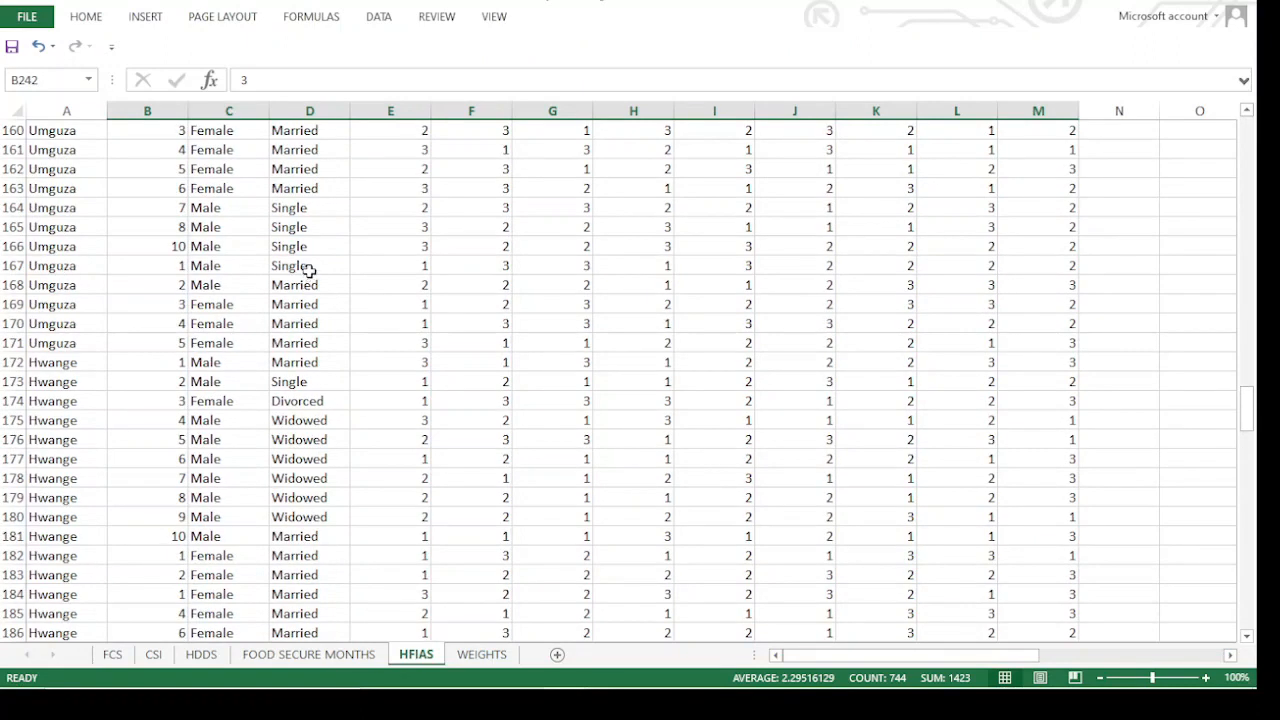
{"action": "left_click_drag", "start_coordinate": [1248, 378], "coordinate": [1248, 50]}
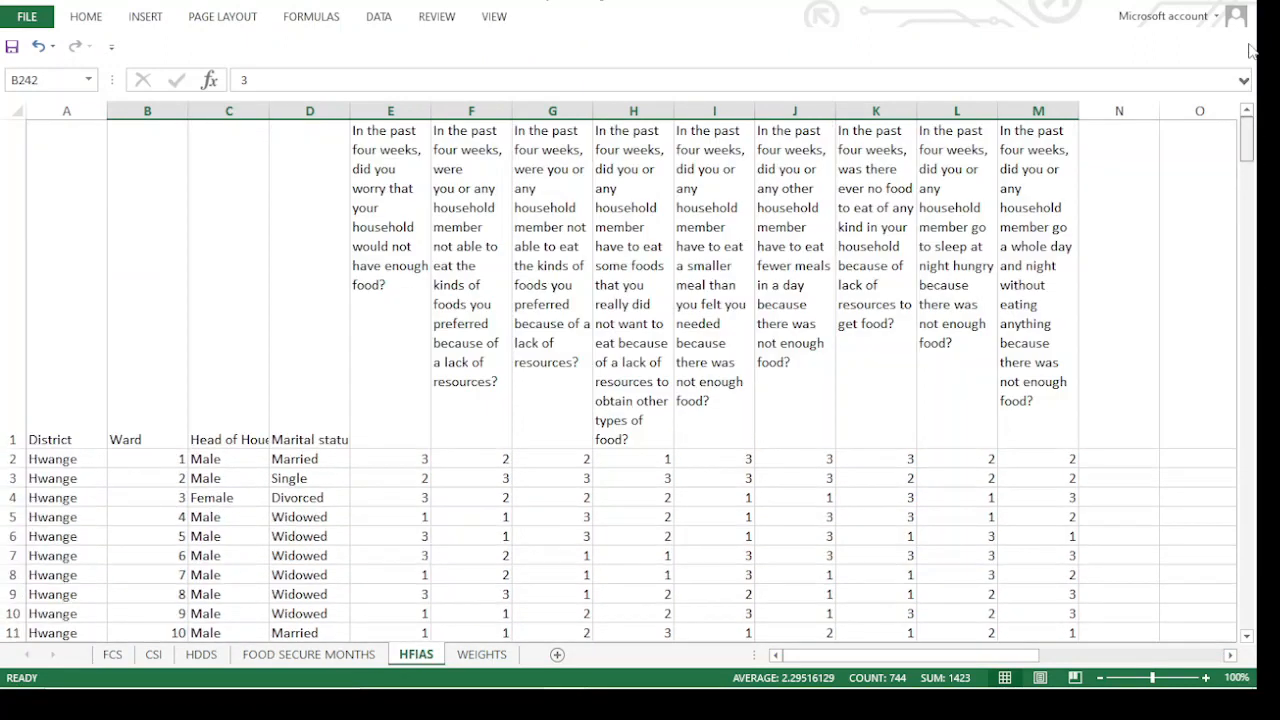
Examine the nine HFIAS question headers in row 1, from column E through column M
{"action": "left_click", "coordinate": [366, 280]}
{"action": "left_click", "coordinate": [468, 240]}
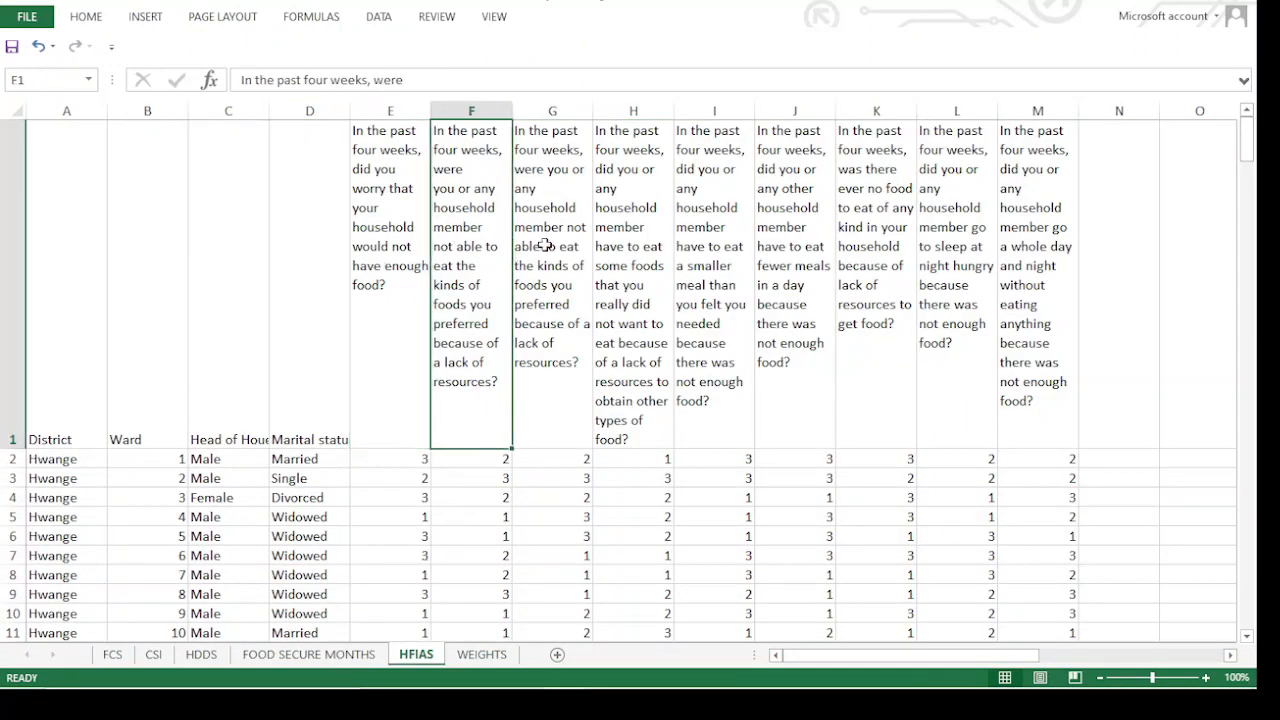
{"action": "left_click", "coordinate": [545, 244]}
{"action": "left_click", "coordinate": [625, 243]}
{"action": "left_click", "coordinate": [705, 240]}
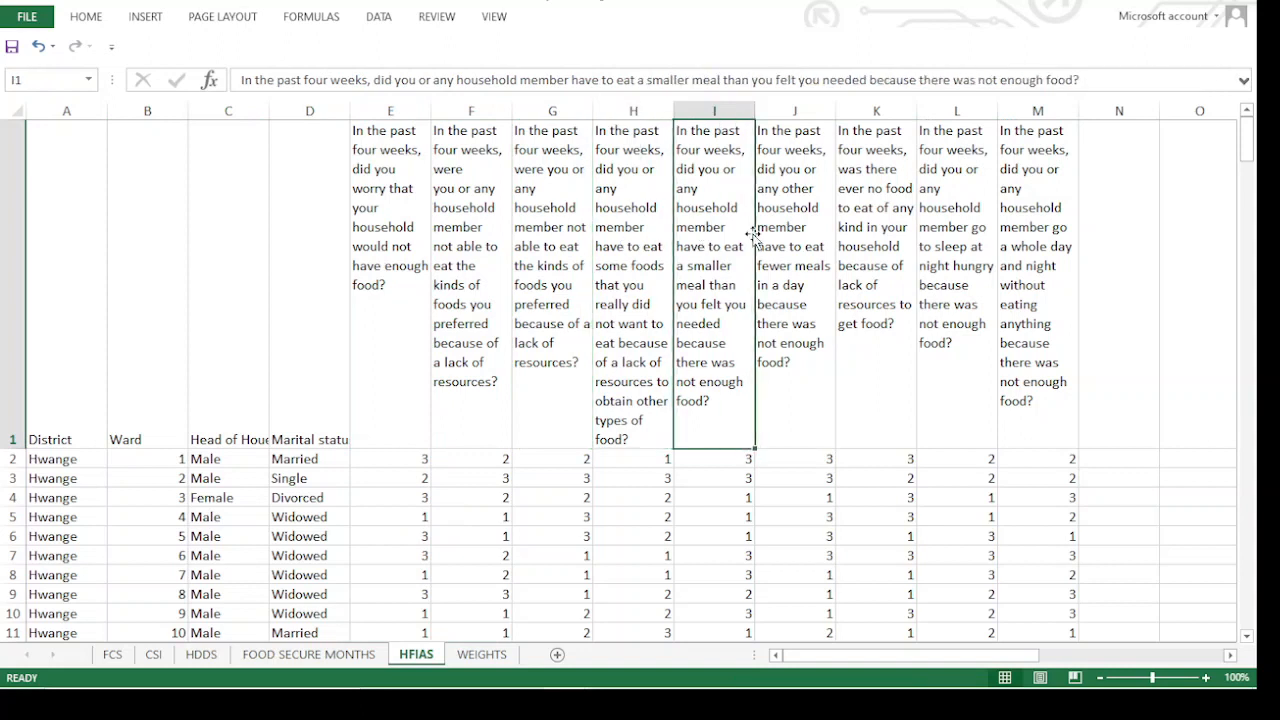
{"action": "left_click", "coordinate": [806, 230]}
{"action": "left_click", "coordinate": [876, 224]}
{"action": "left_click", "coordinate": [984, 228]}
{"action": "left_click", "coordinate": [1037, 224]}
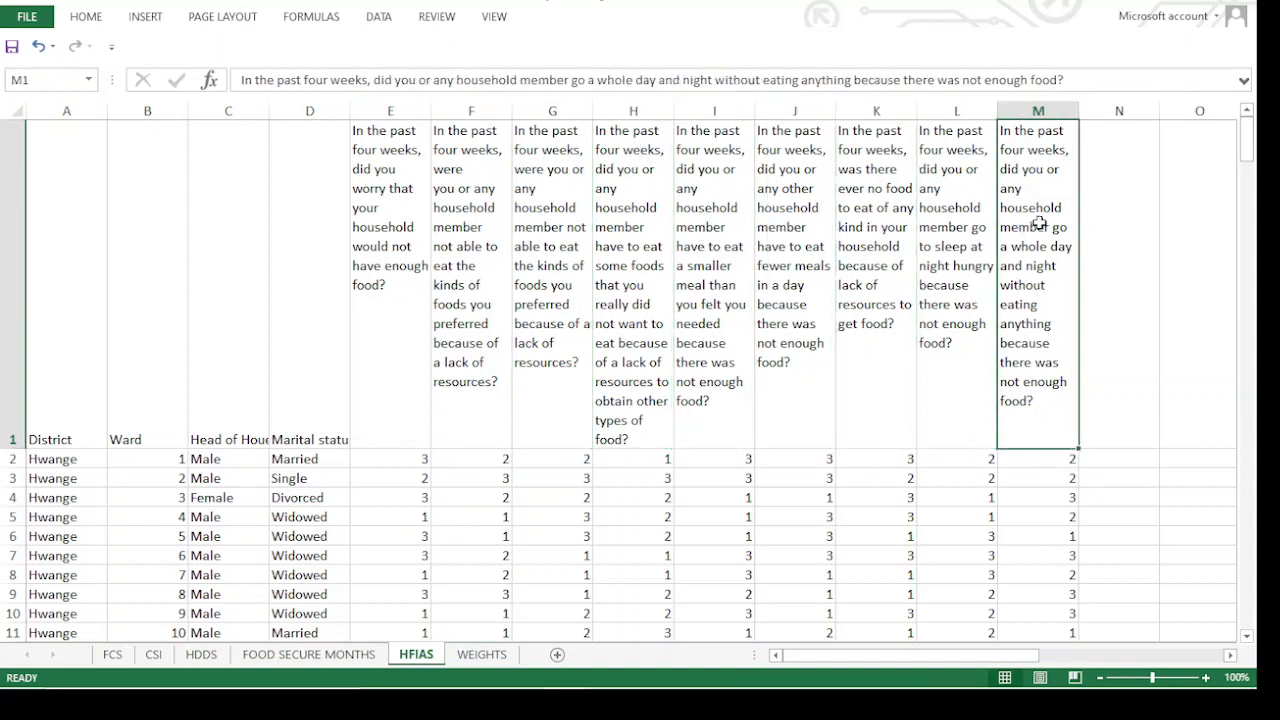
{"action": "left_click", "coordinate": [398, 182]}
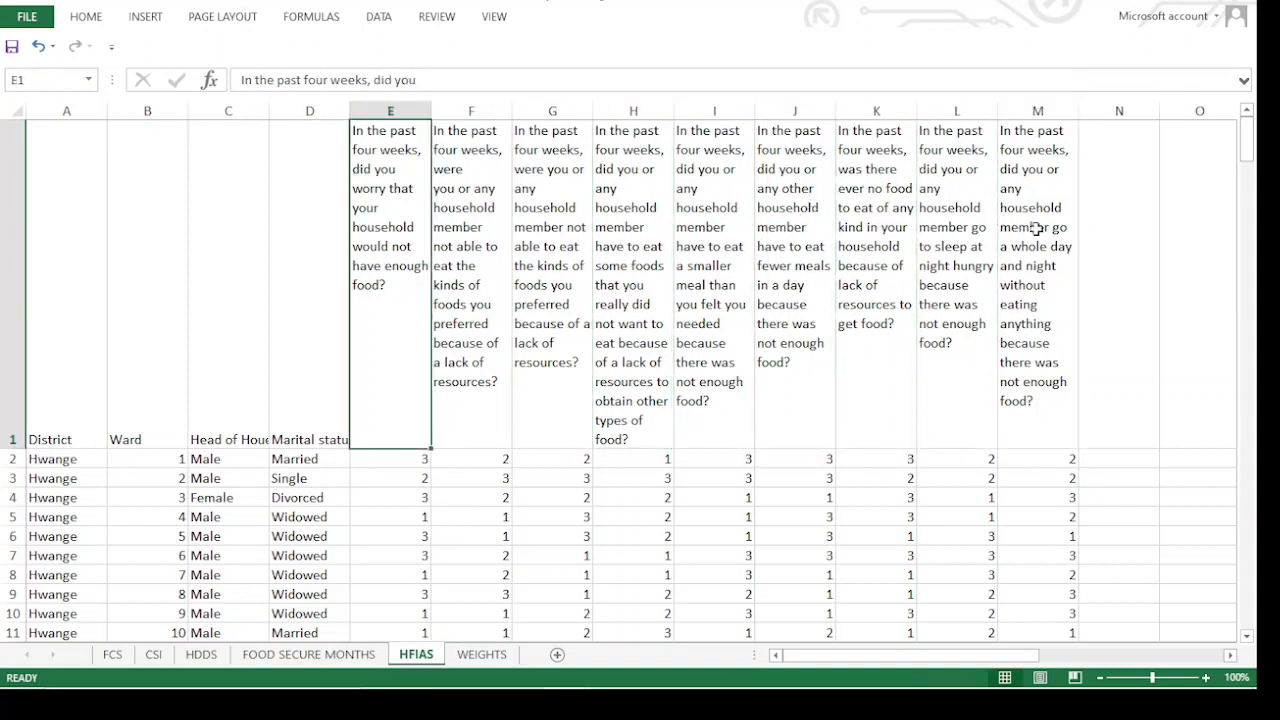
{"action": "left_click", "coordinate": [482, 181]}
{"action": "left_click", "coordinate": [534, 182]}
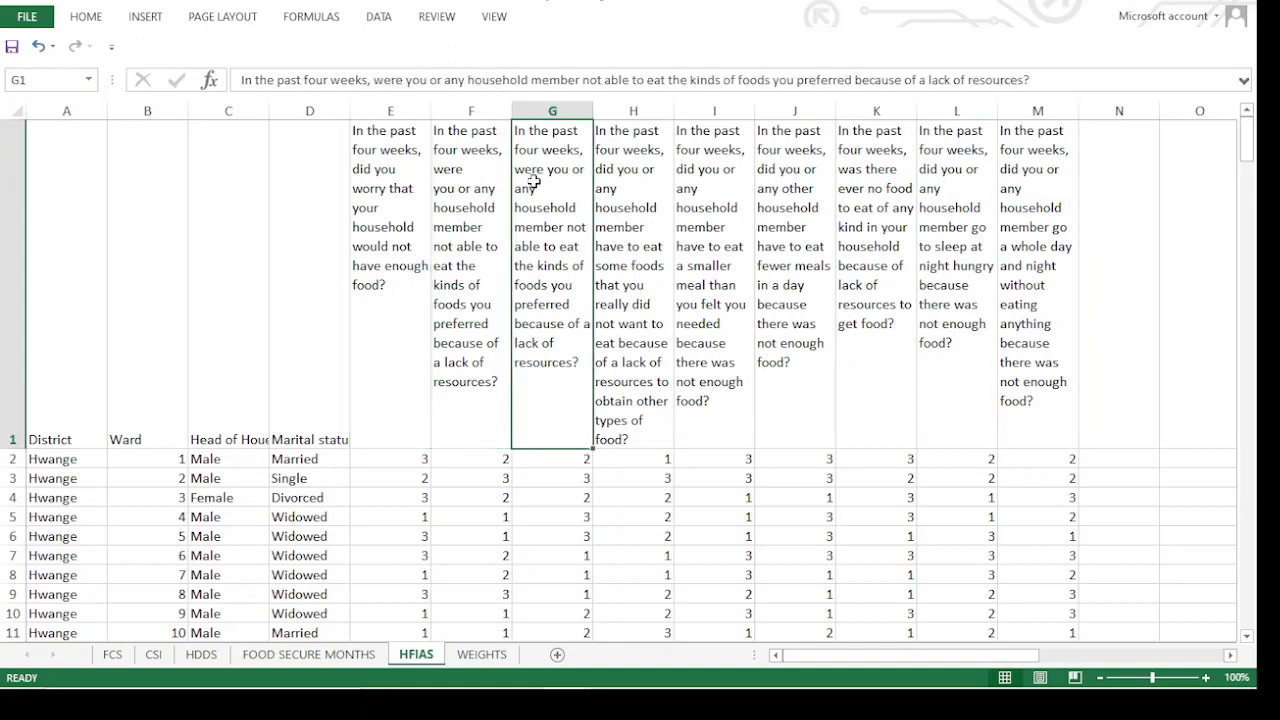
{"action": "left_click", "coordinate": [612, 200]}
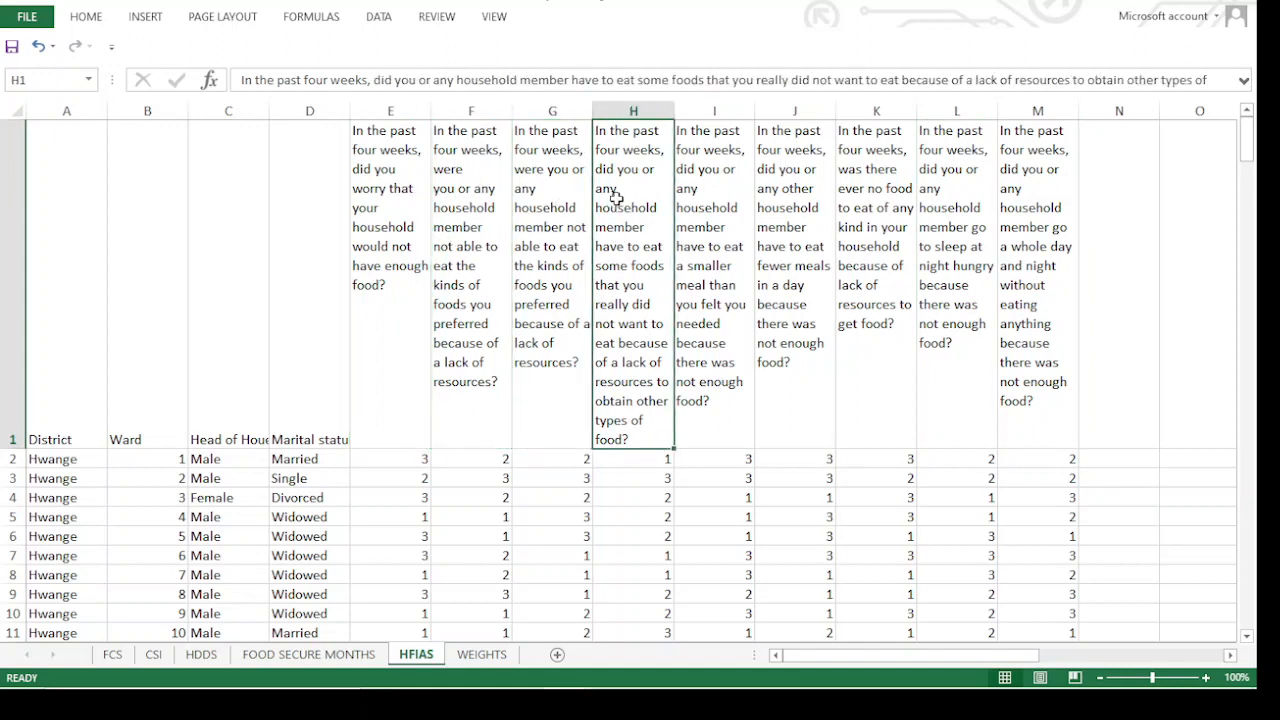
Return to the HFIAS questionnaire PDF and read the frequency code "1 = Rarely" and the first question about worrying over enough food
{"action": "left_click", "coordinate": [1183, 4]}
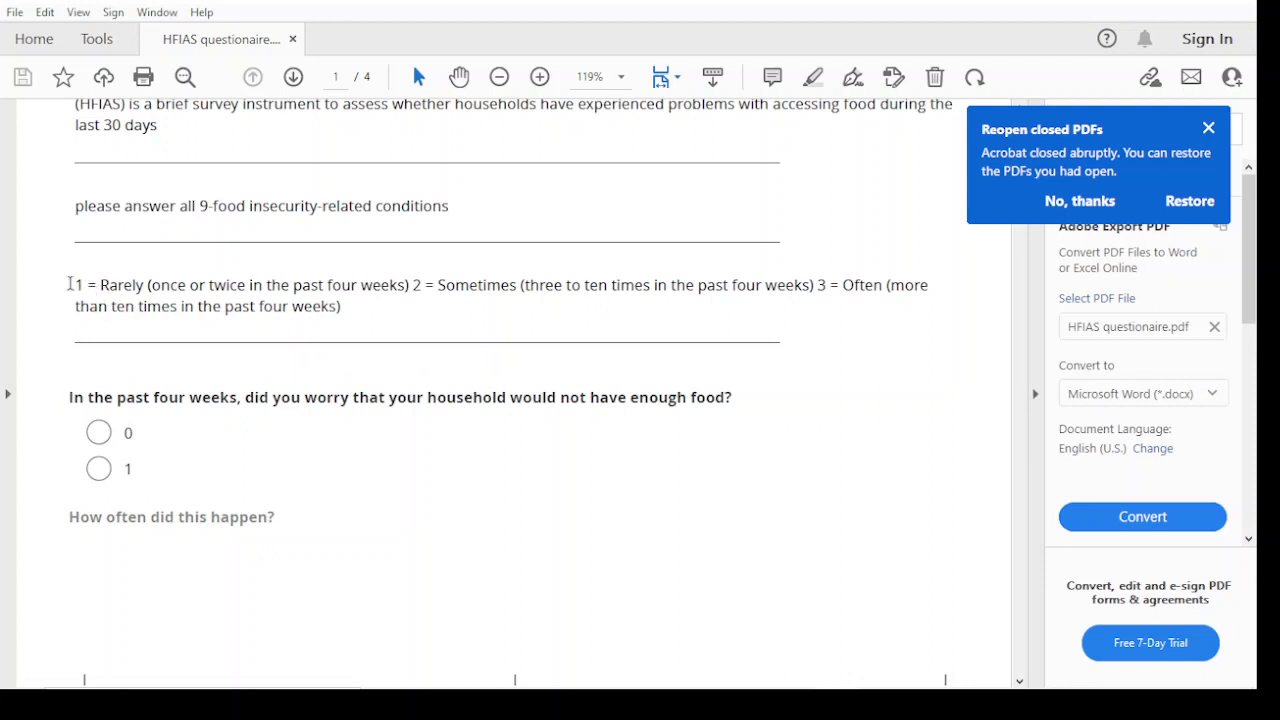
{"action": "left_click_drag", "start_coordinate": [74, 285], "coordinate": [148, 288]}
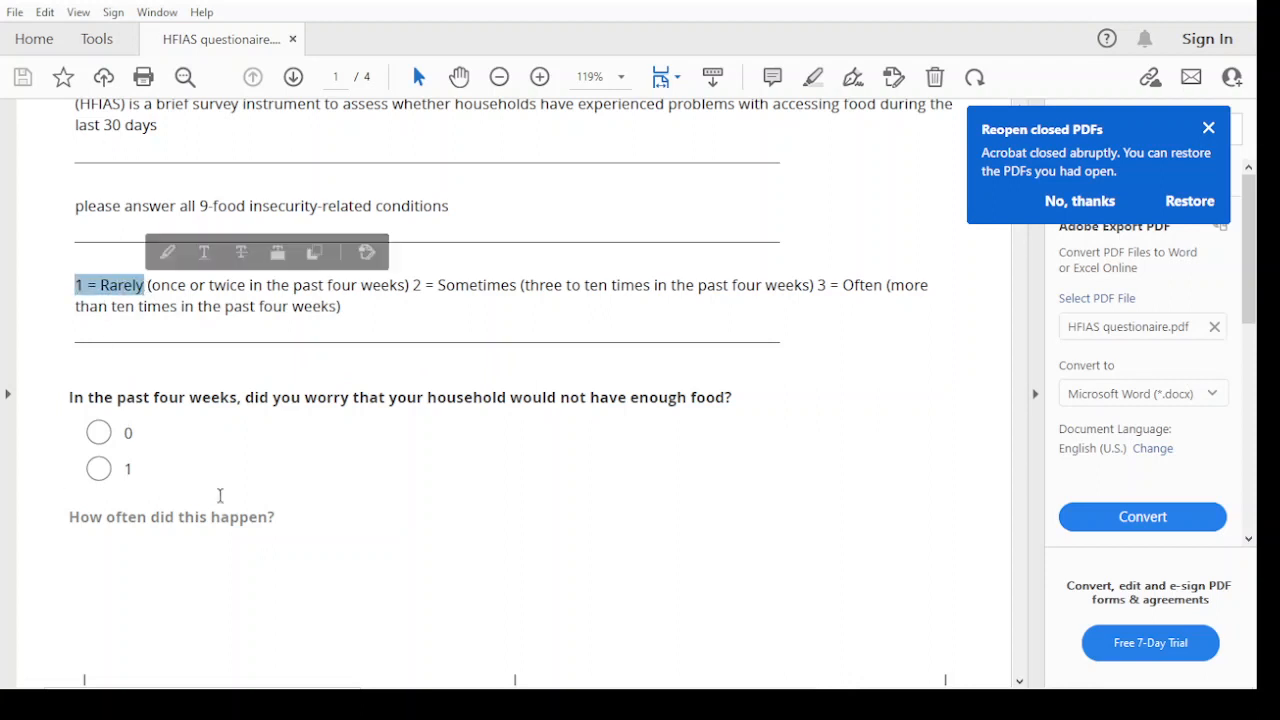
{"action": "scroll", "coordinate": [222, 500], "scroll_direction": "down", "scroll_amount": 3}
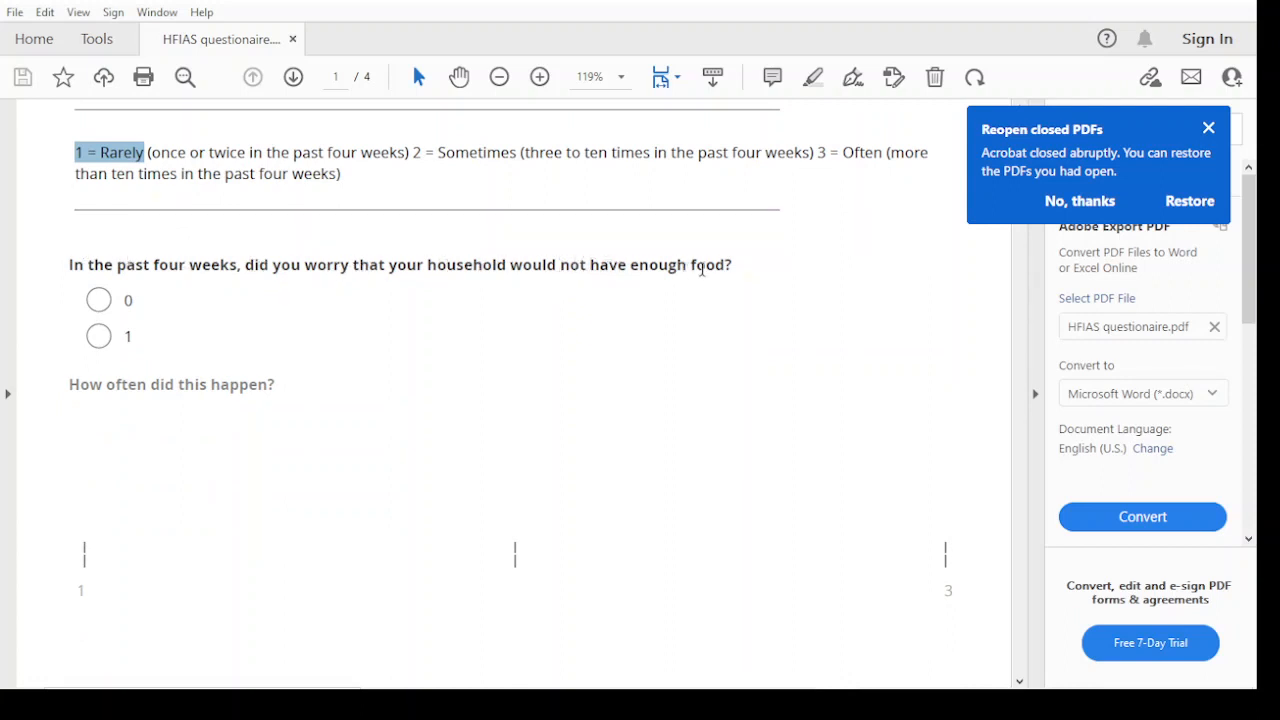
{"action": "left_click", "coordinate": [735, 267]}
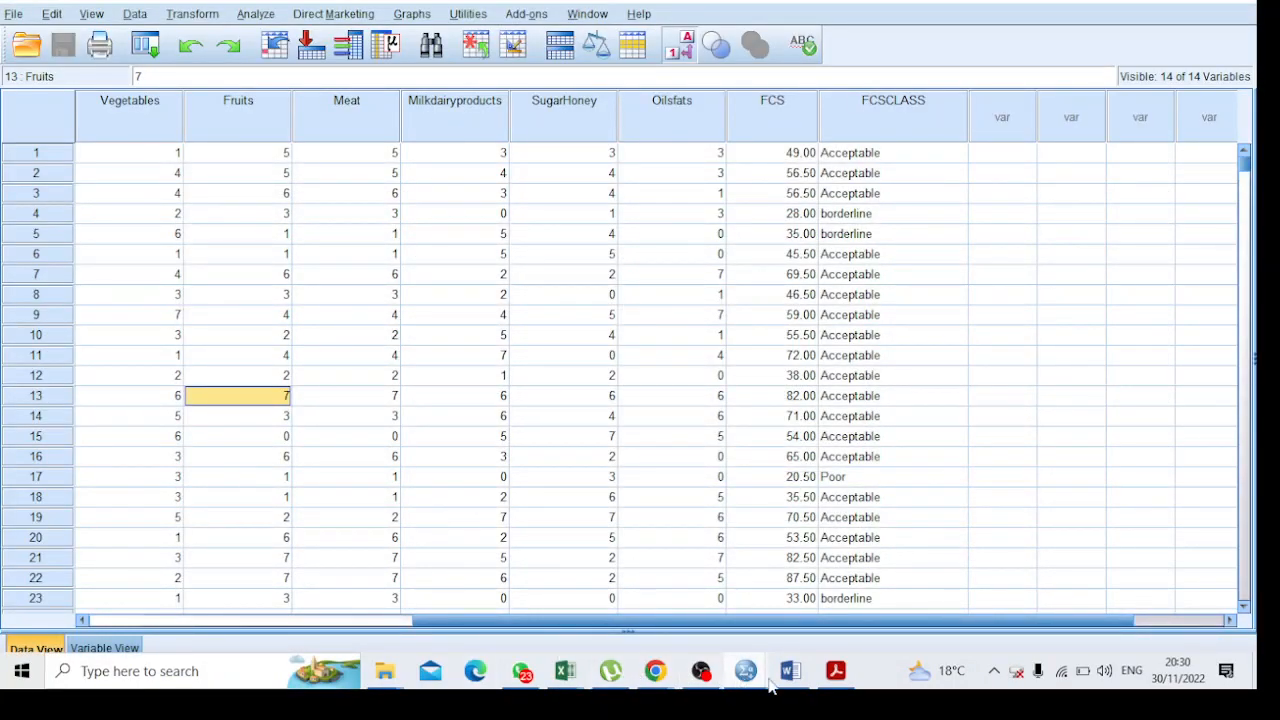
Switch to the HFIAS dataset in SPSS and examine the coded responses, mainly those to the question about worrying over enough food
{"action": "mouse_move", "coordinate": [768, 678]}
{"action": "left_click", "coordinate": [1046, 594]}
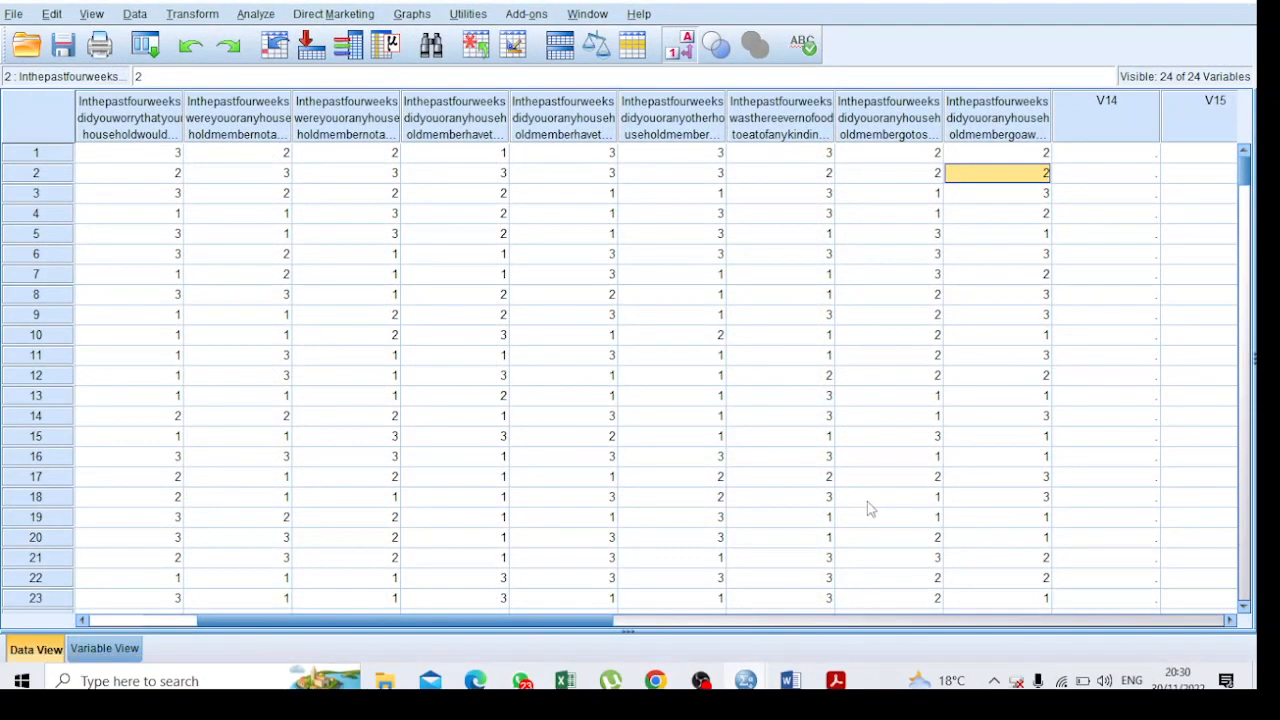
{"action": "left_click", "coordinate": [168, 158]}
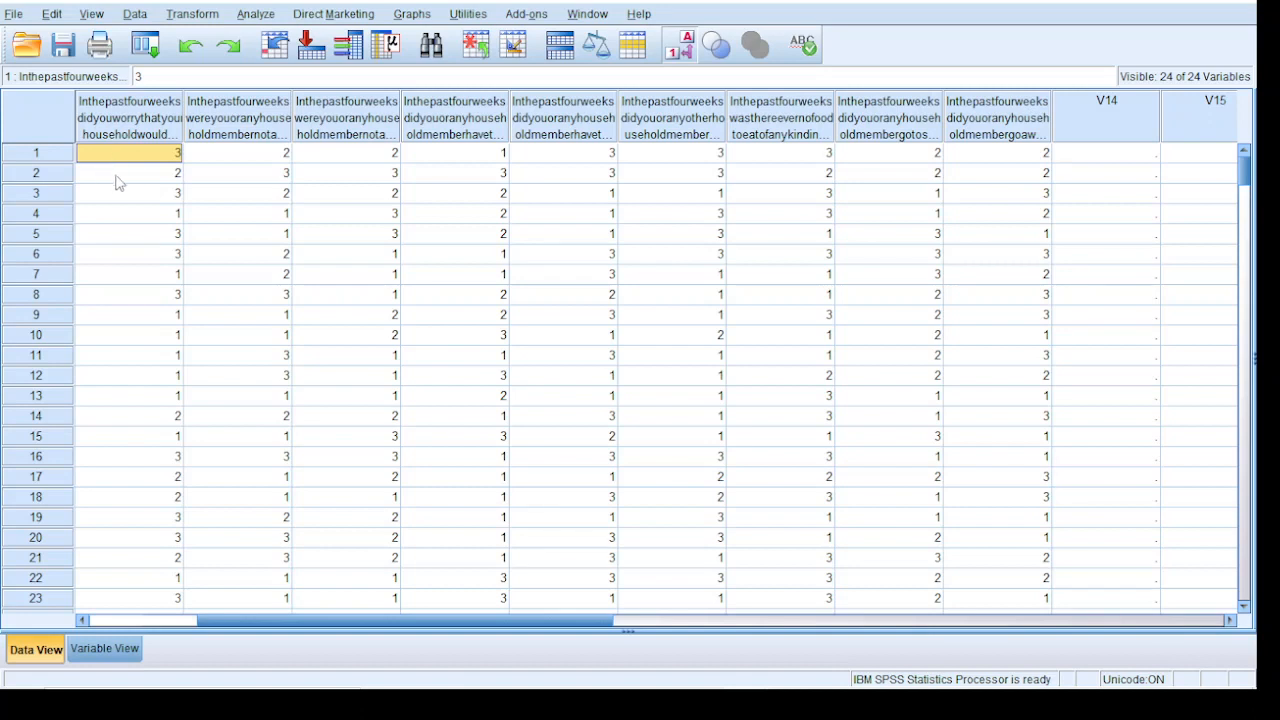
{"action": "left_click", "coordinate": [151, 217]}
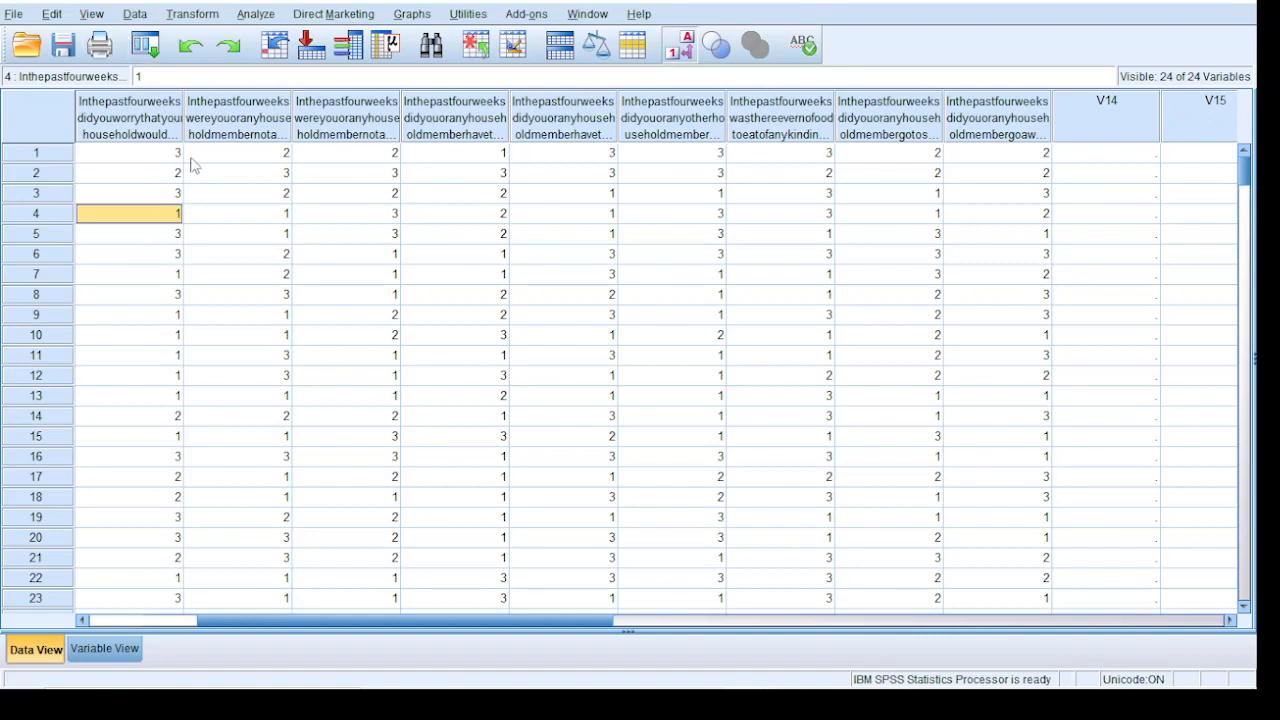
{"action": "left_click", "coordinate": [165, 178]}
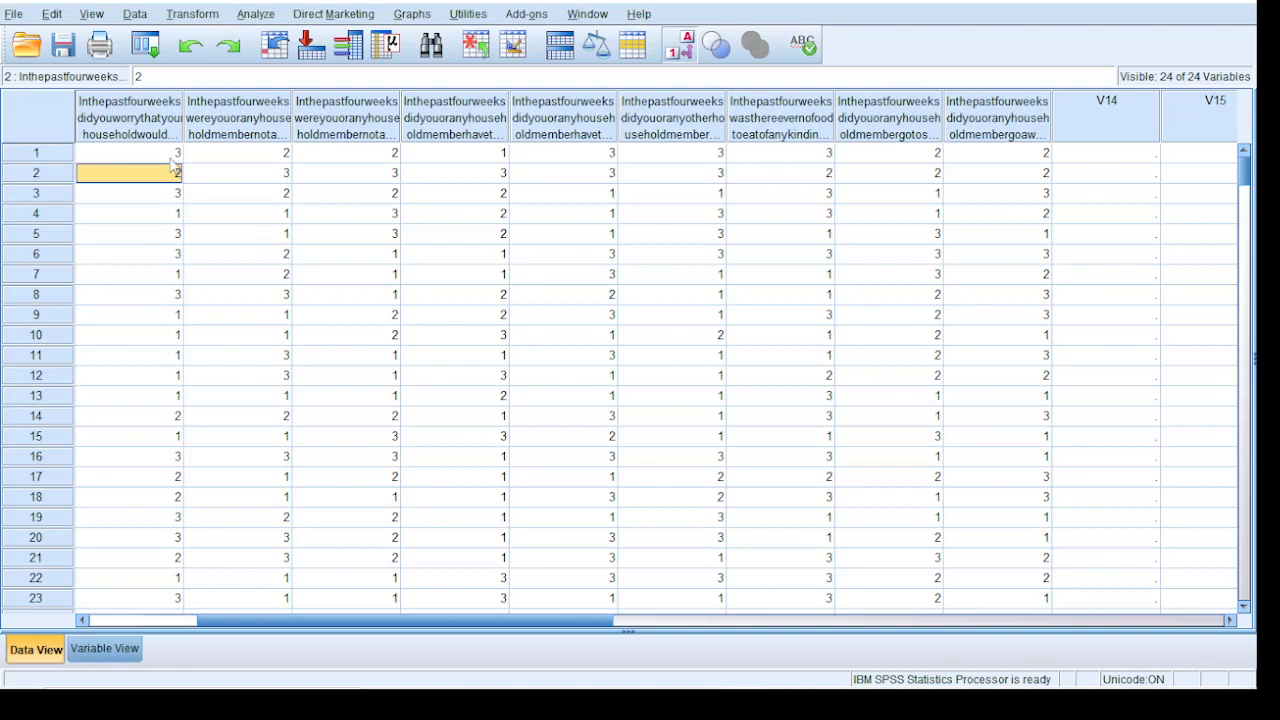
{"action": "left_click", "coordinate": [171, 158]}
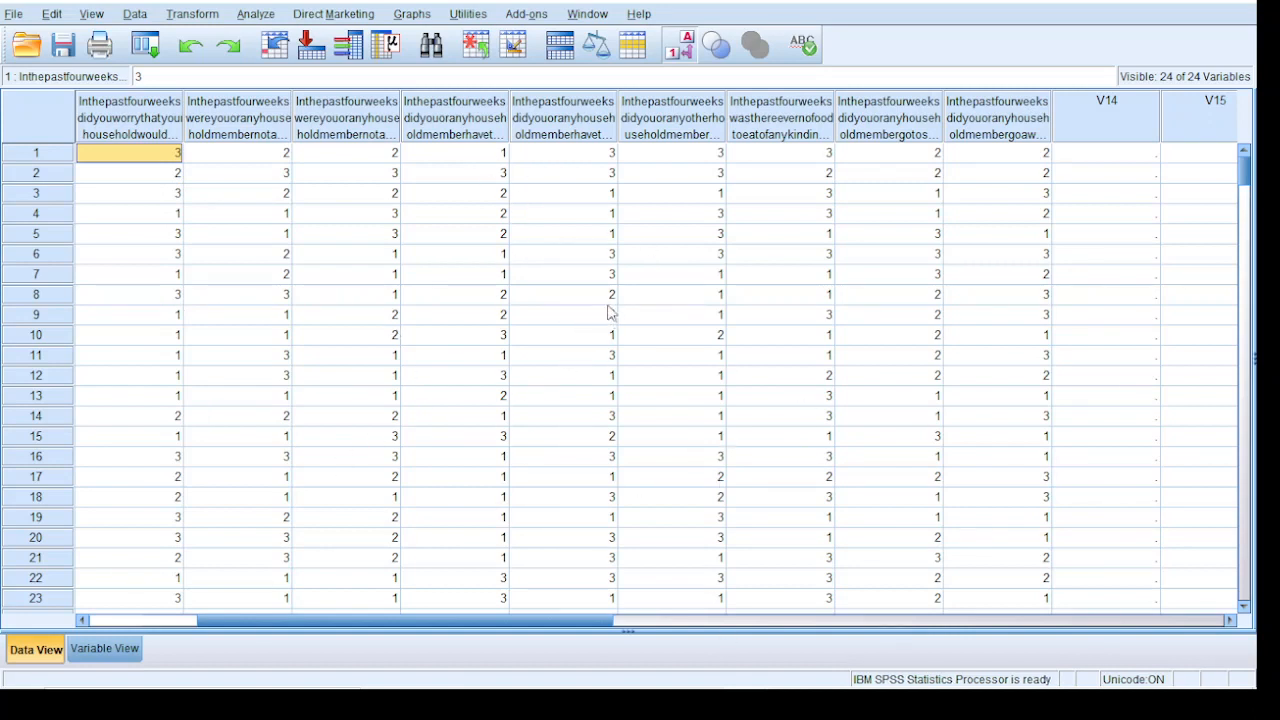
{"action": "left_click", "coordinate": [338, 254]}
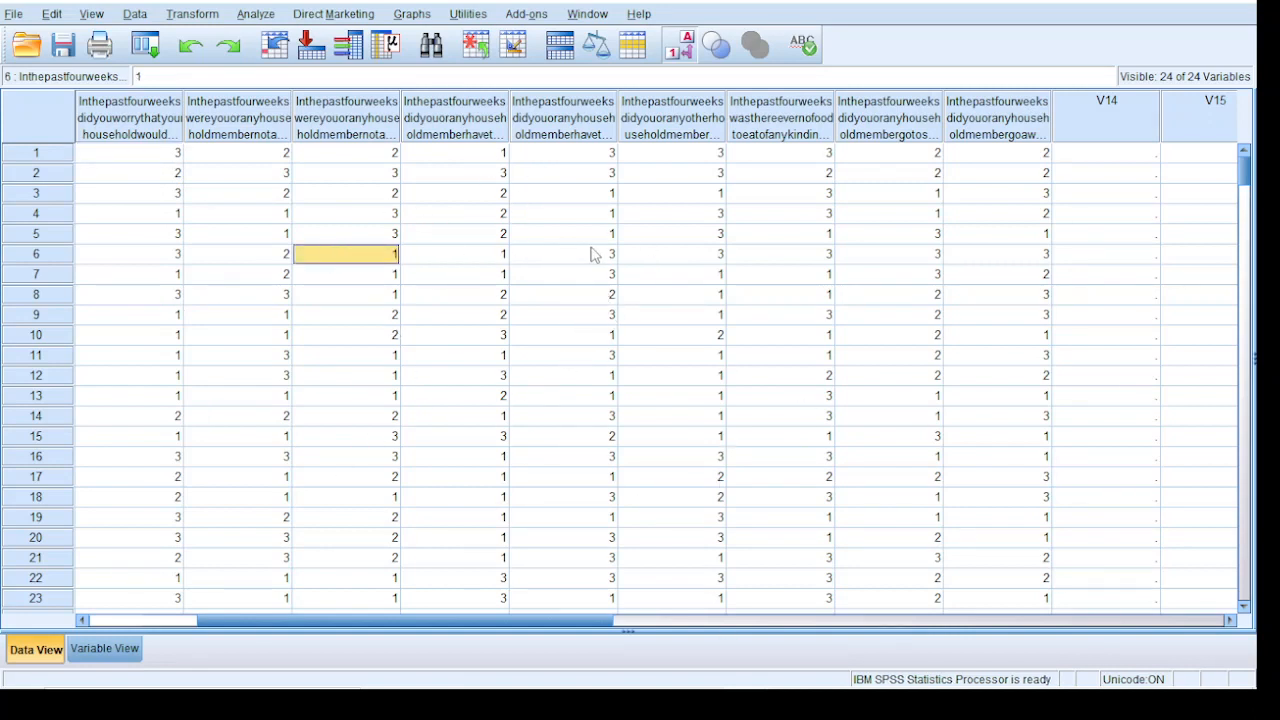
{"action": "mouse_move", "coordinate": [527, 692]}
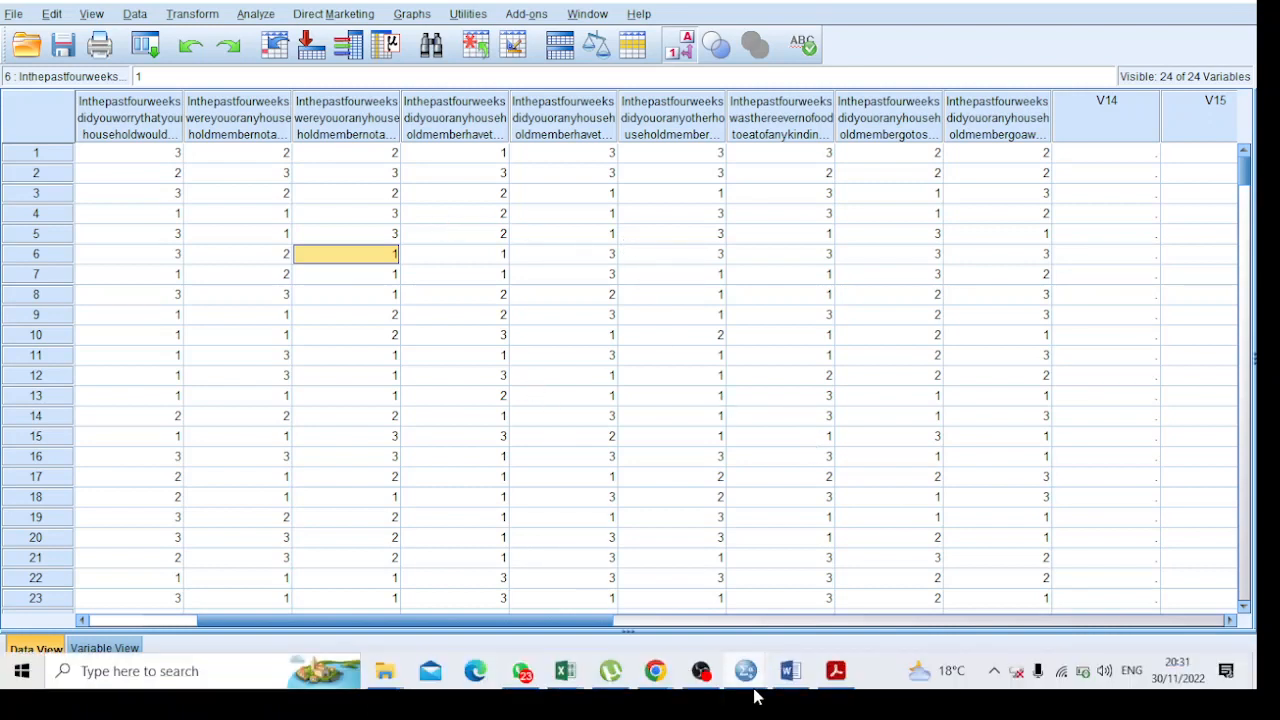
{"action": "mouse_move", "coordinate": [752, 685]}
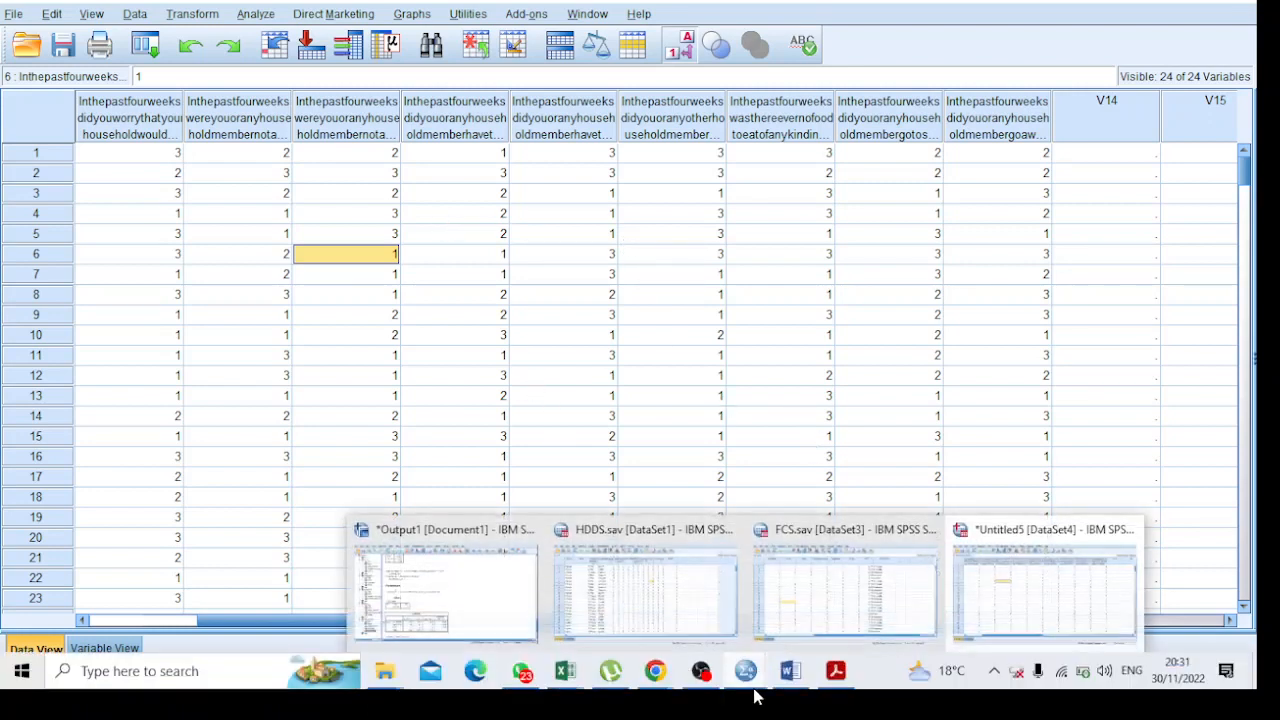
{"action": "left_click", "coordinate": [430, 234]}
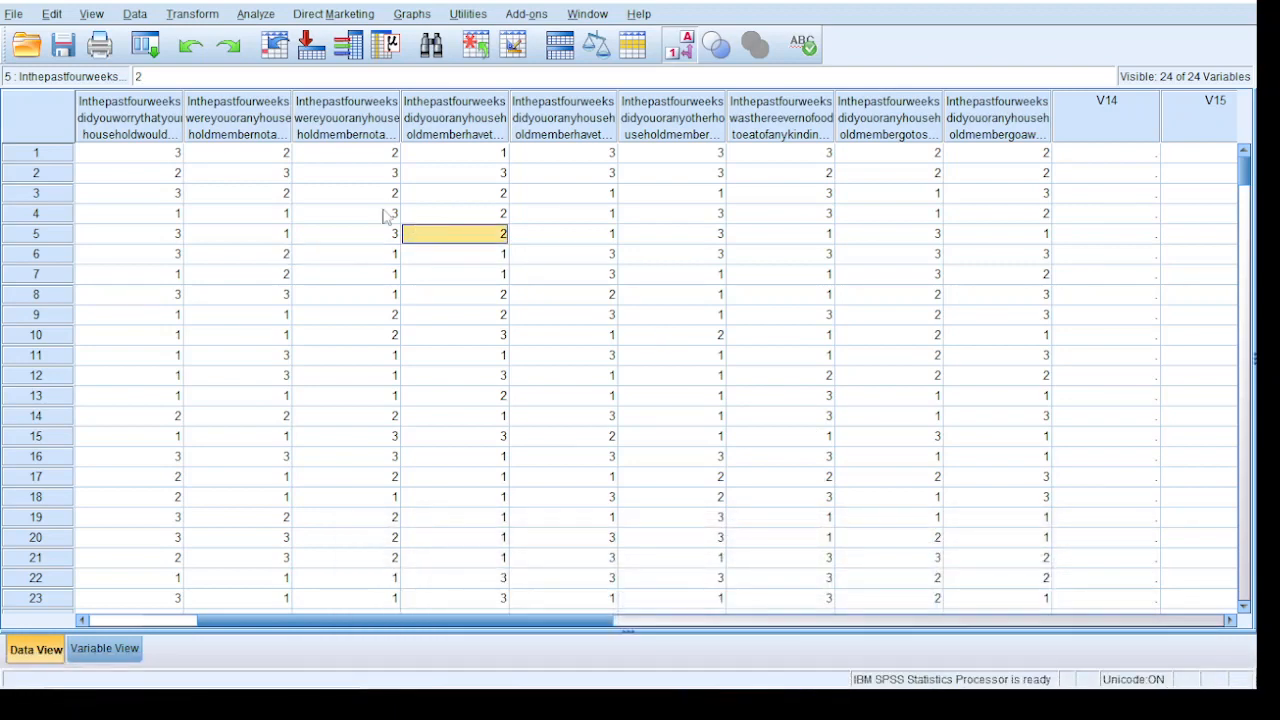
Start a Compute Variable transformation with HFIAS as the target variable
{"action": "left_click", "coordinate": [205, 18]}
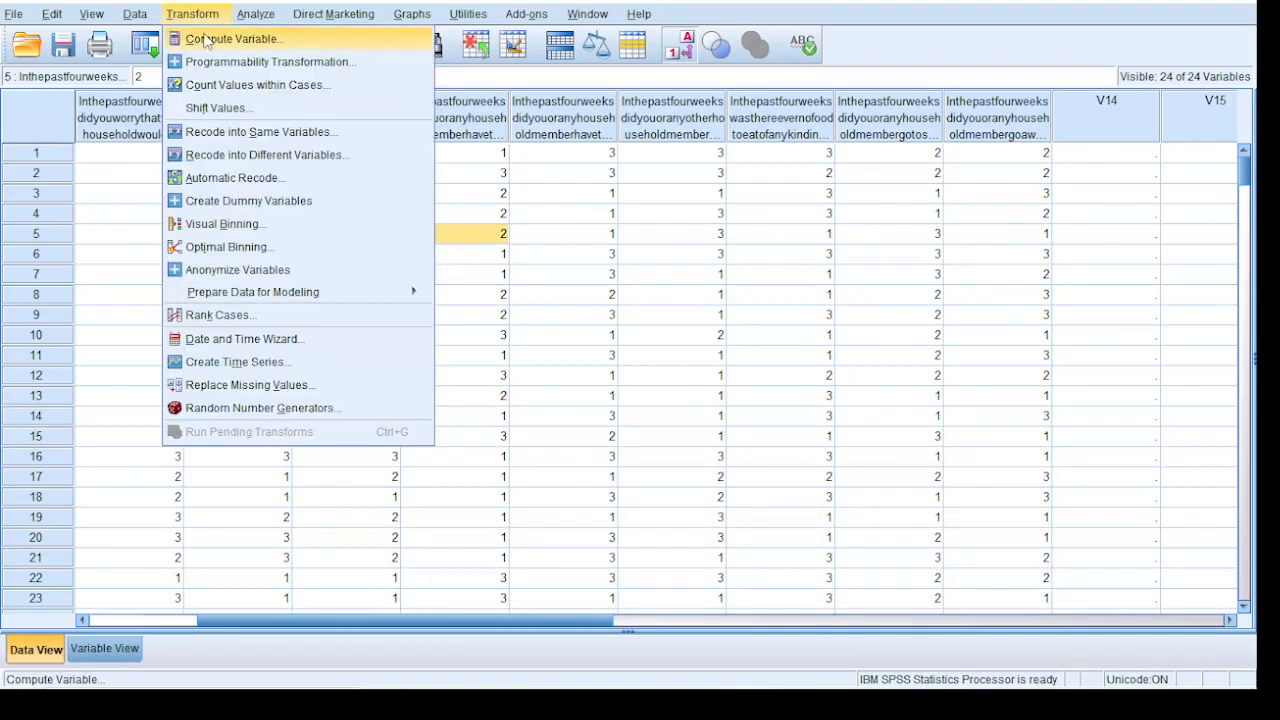
{"action": "left_click", "coordinate": [210, 39]}
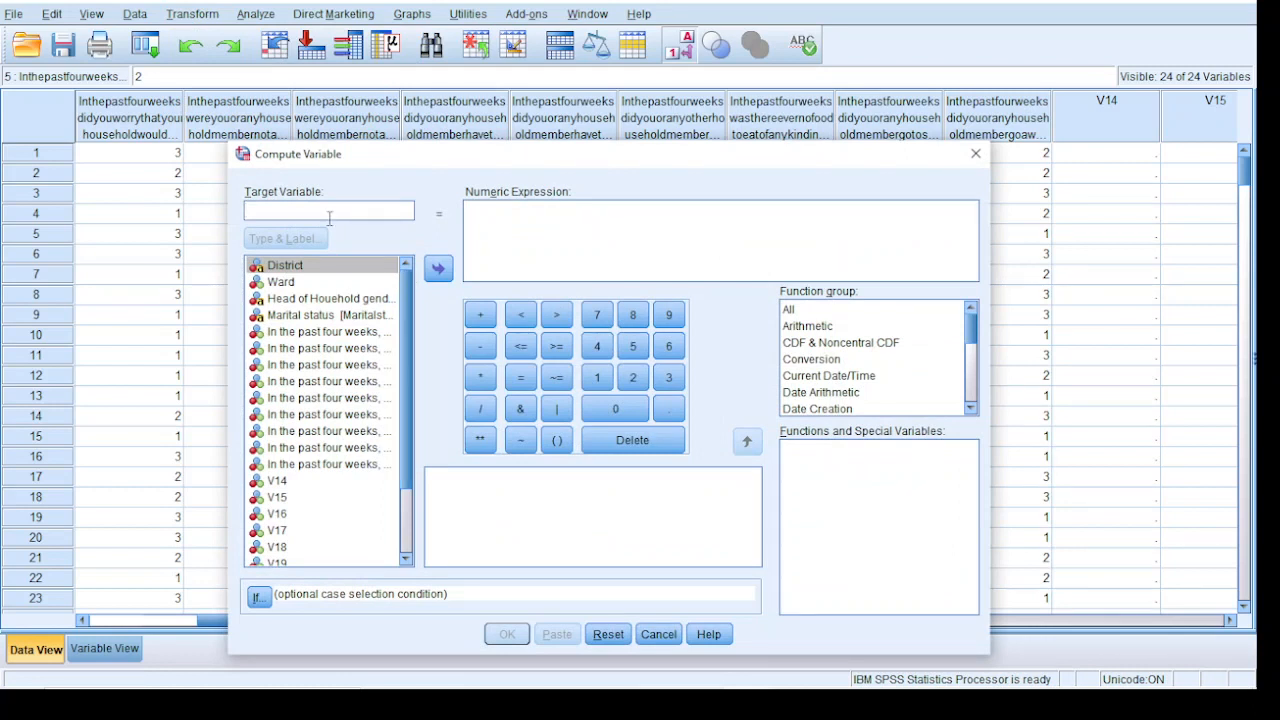
{"action": "type", "text": "HFIAS"}
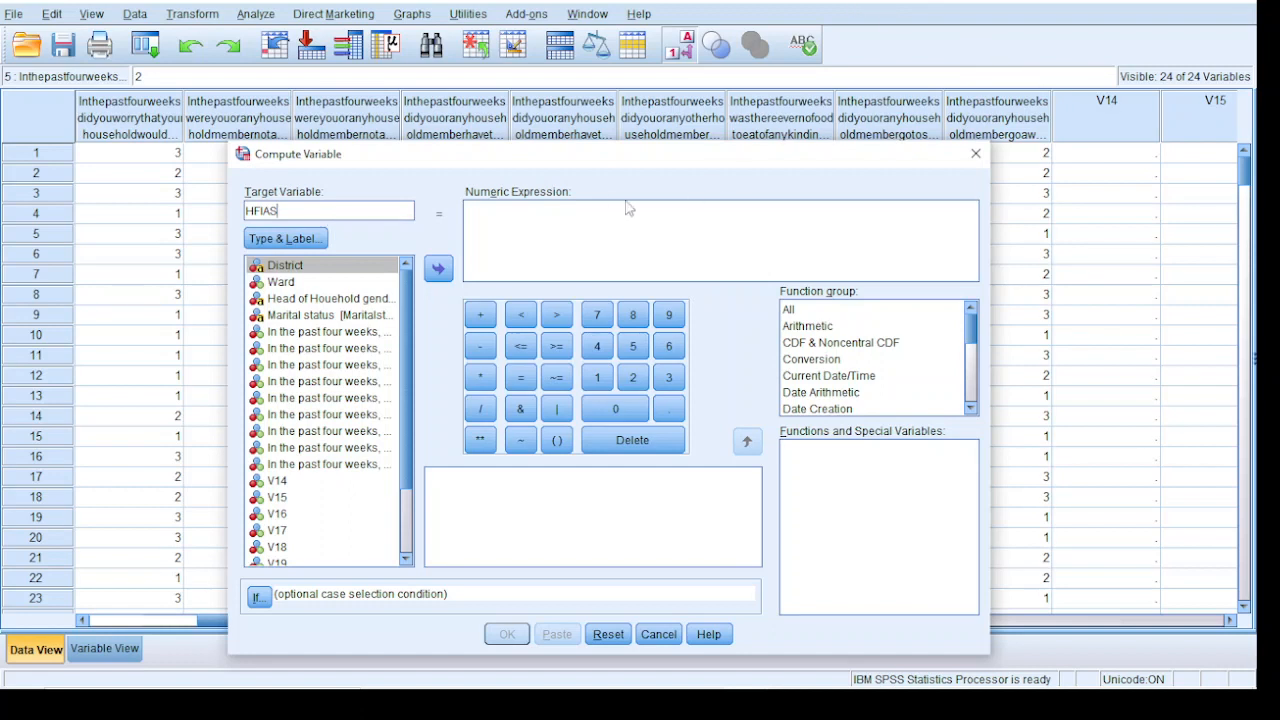
{"action": "left_click", "coordinate": [560, 243]}
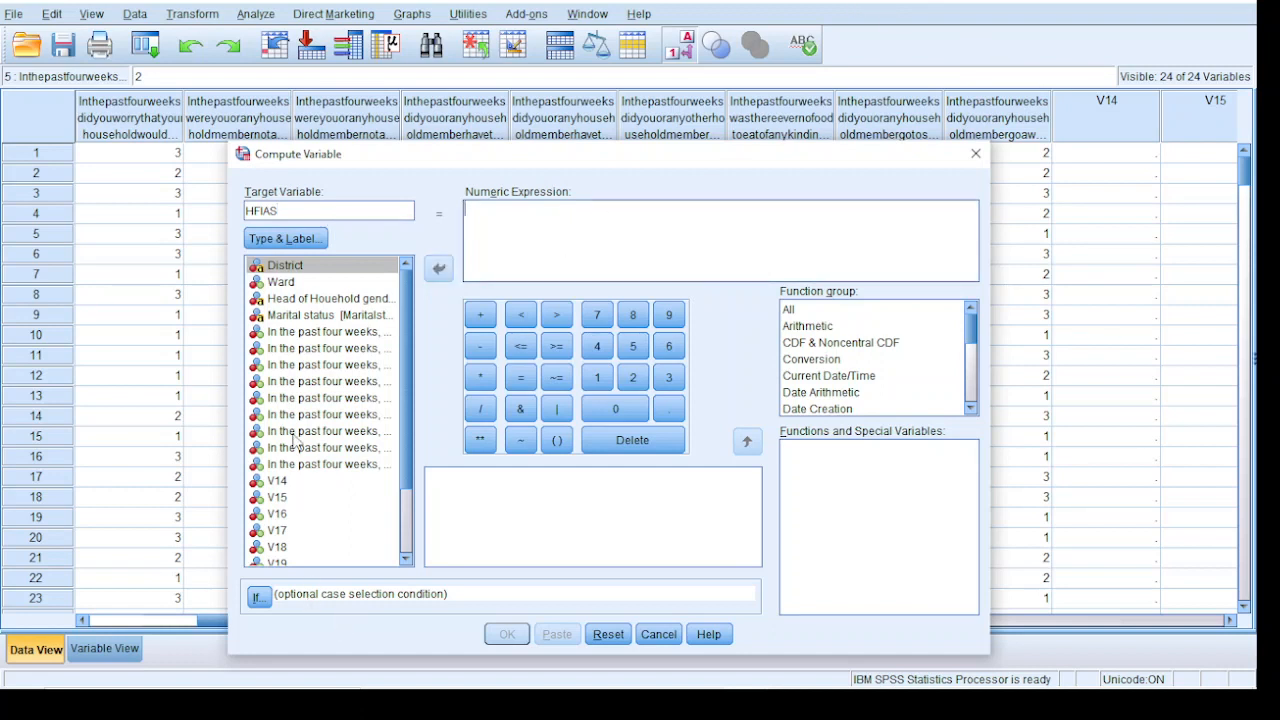
Begin the HFIAS numeric expression by summing the first two questions, on worrying about enough food and not being able to eat the preferred kinds
{"action": "left_click", "coordinate": [301, 318]}
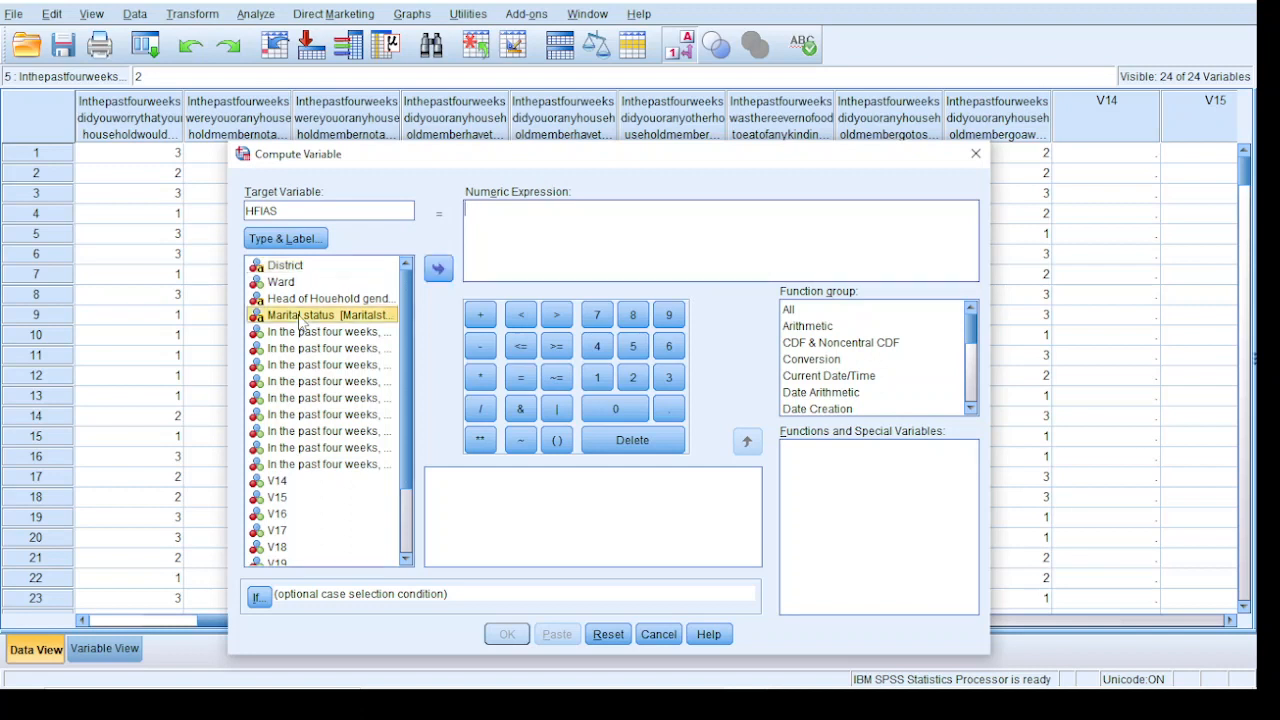
{"action": "left_click", "coordinate": [272, 335]}
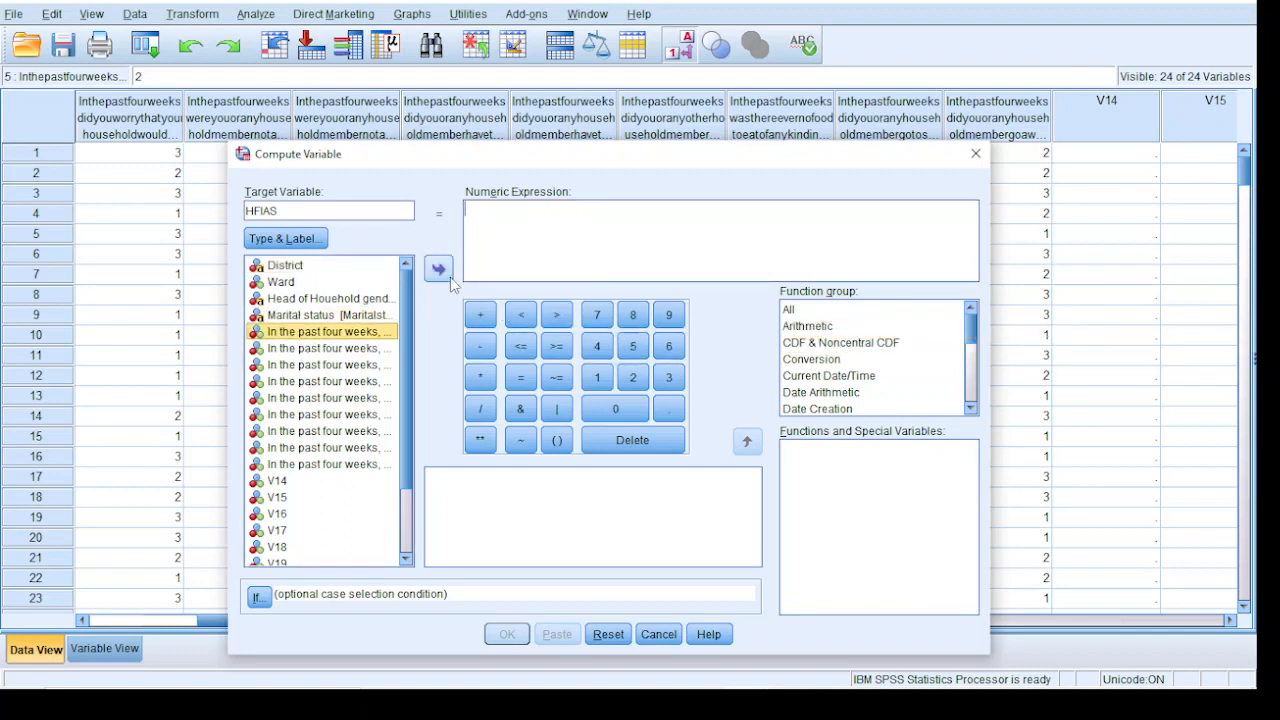
{"action": "double_click", "coordinate": [333, 337]}
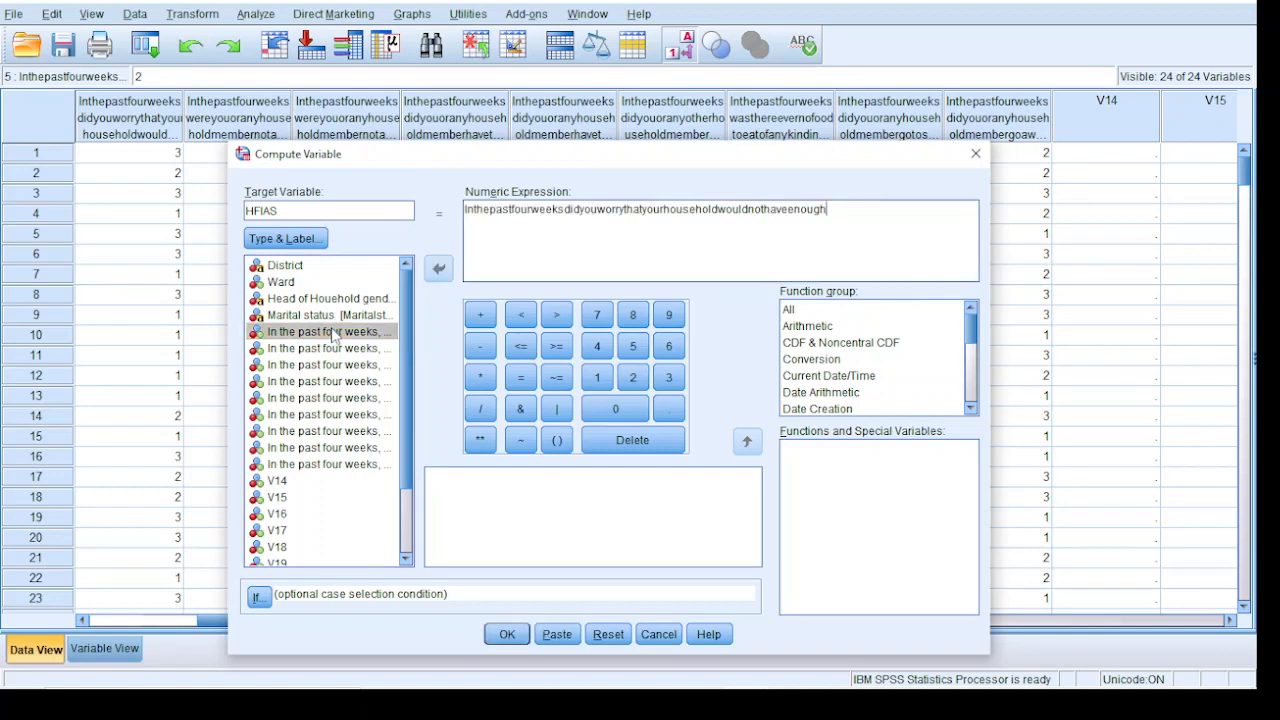
{"action": "left_click", "coordinate": [481, 316]}
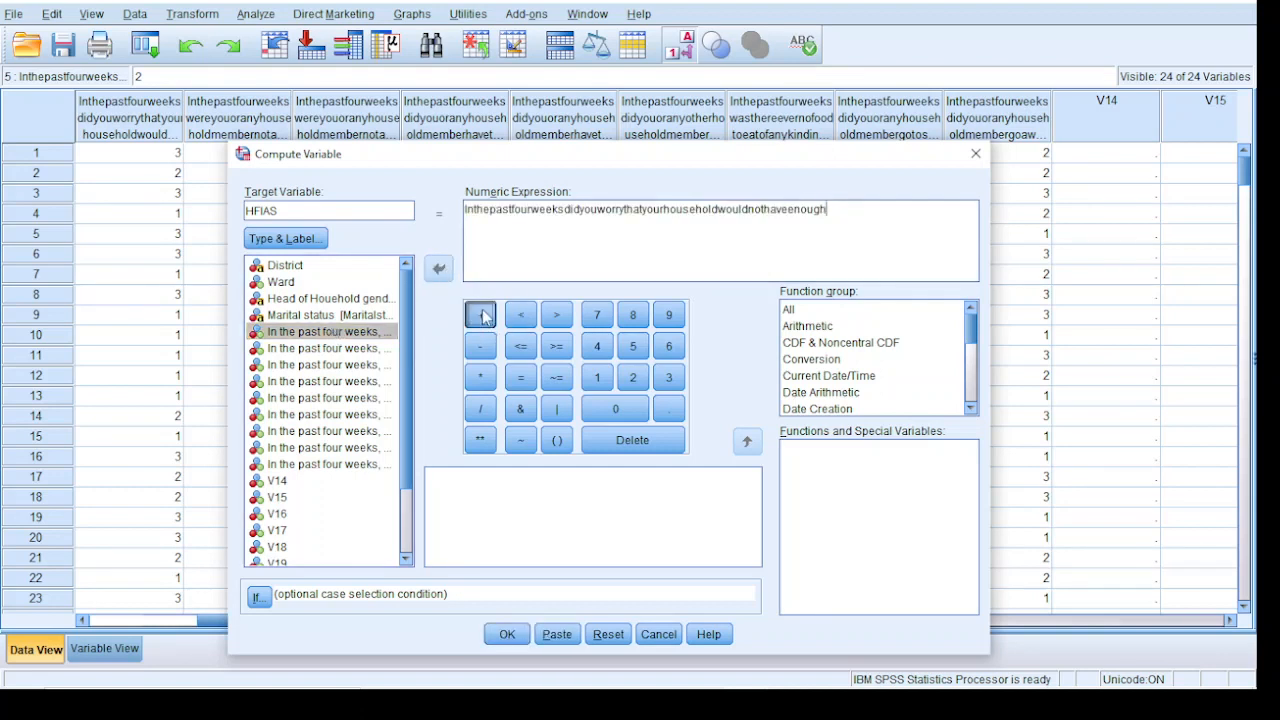
{"action": "left_click", "coordinate": [285, 349]}
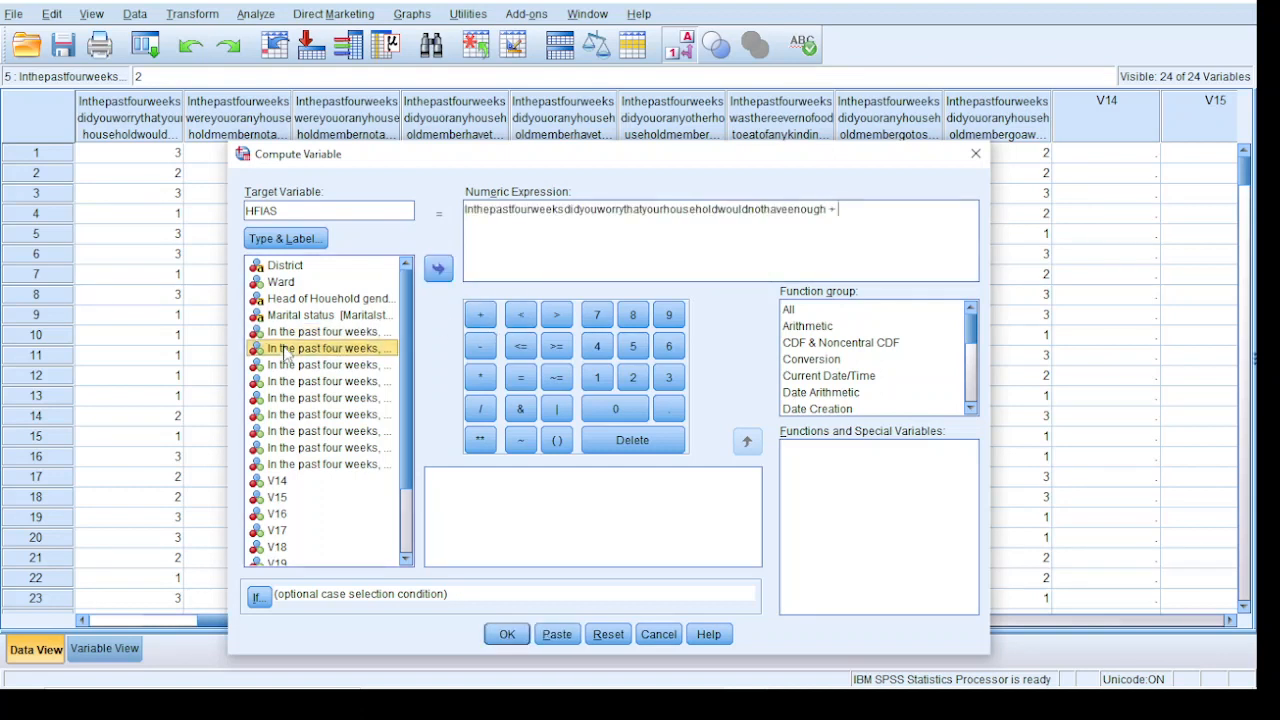
{"action": "double_click", "coordinate": [285, 349]}
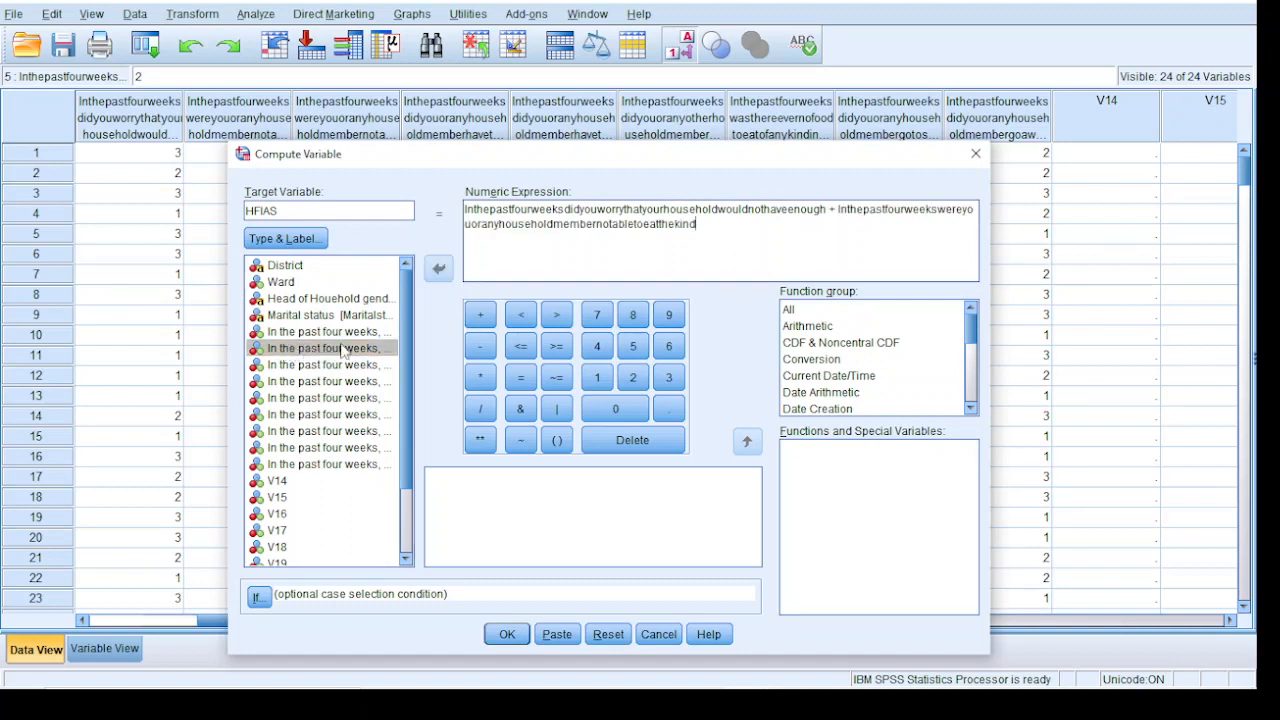
Add the third and fourth past-four-weeks questions to the HFIAS sum, through the one on having to eat some foods
{"action": "left_click", "coordinate": [480, 315]}
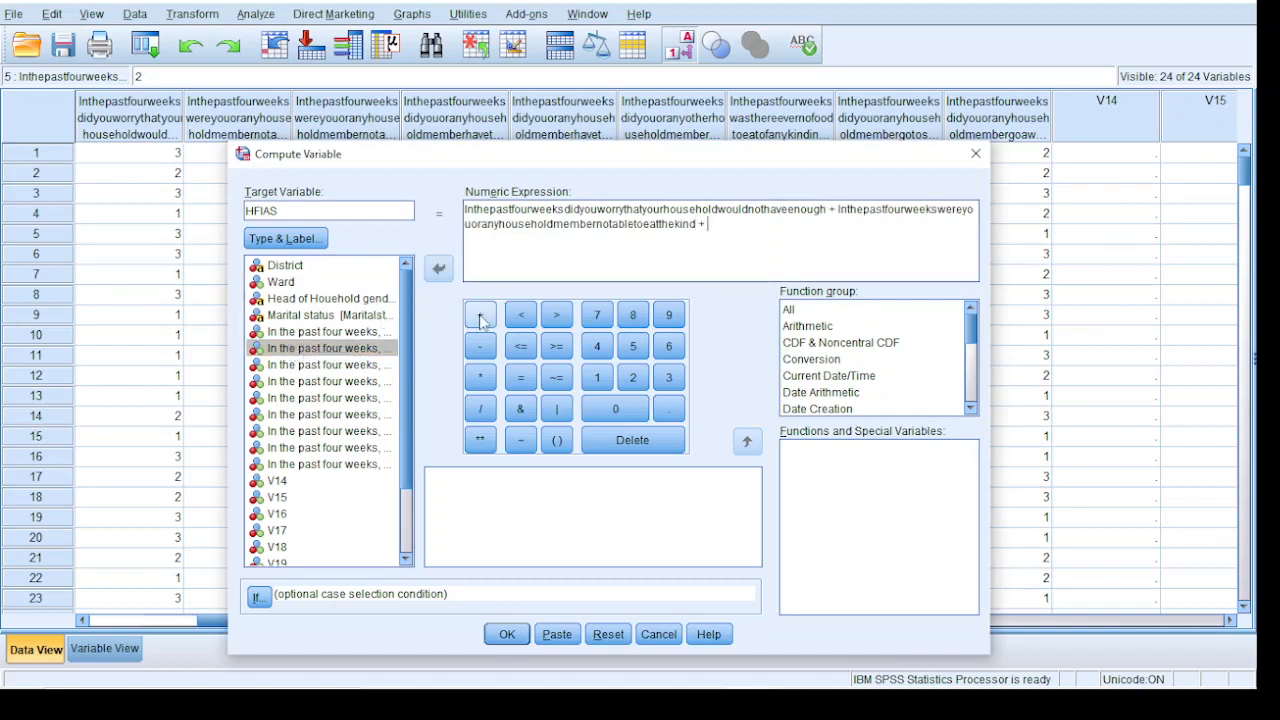
{"action": "left_click", "coordinate": [320, 366]}
{"action": "left_click", "coordinate": [438, 268]}
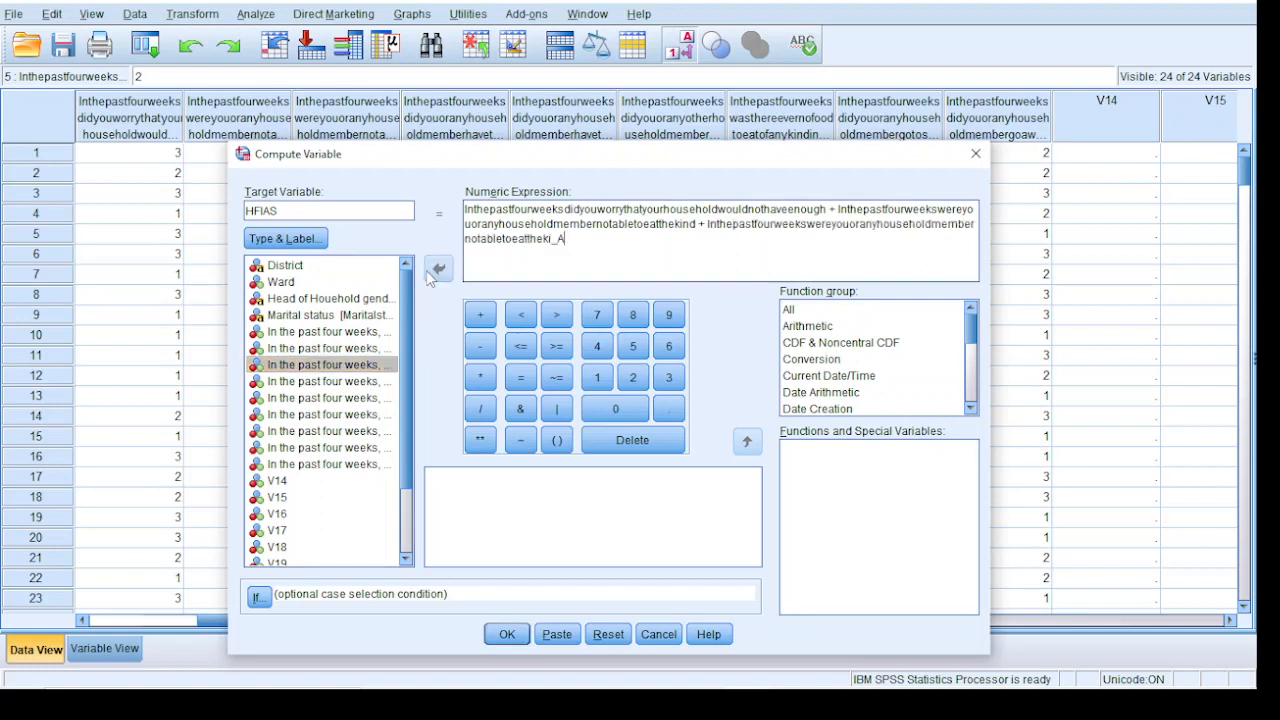
{"action": "left_click", "coordinate": [480, 315]}
{"action": "left_click", "coordinate": [325, 381]}
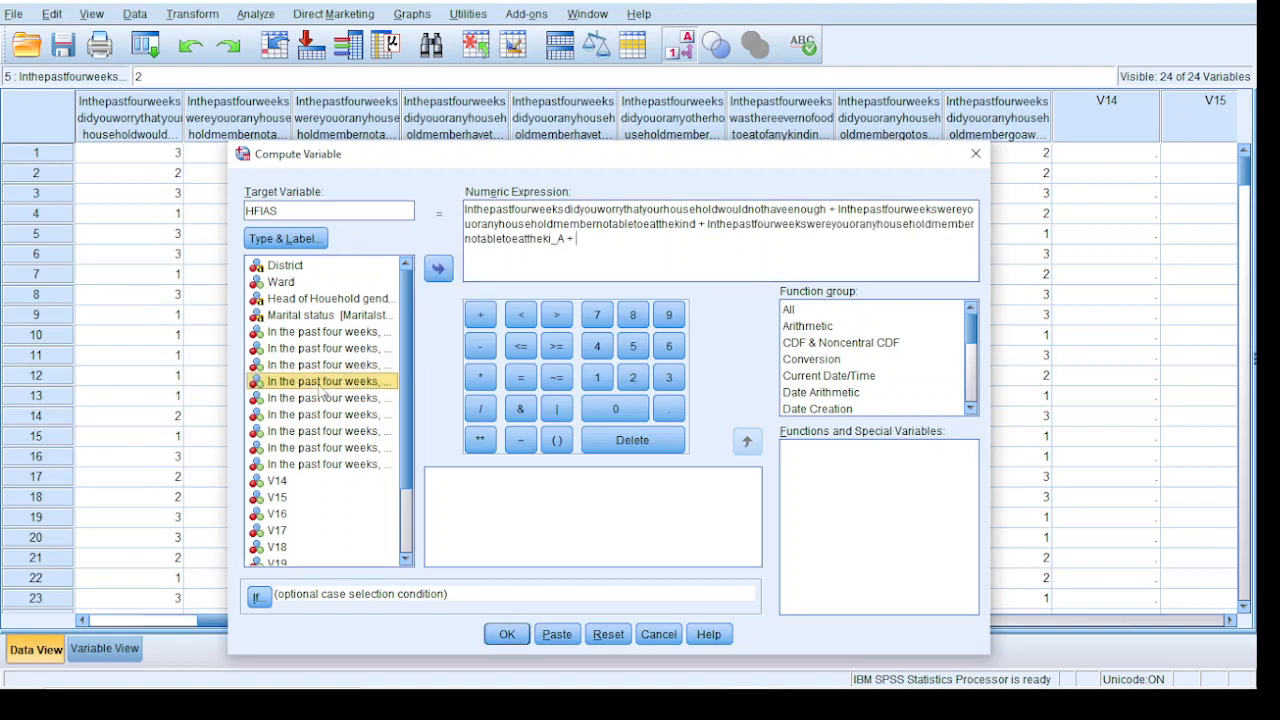
{"action": "left_click", "coordinate": [438, 268]}
Add the fifth question, on having to eat a smaller meal, to the HFIAS sum, dismissing the low-battery notice
{"action": "left_click", "coordinate": [480, 315]}
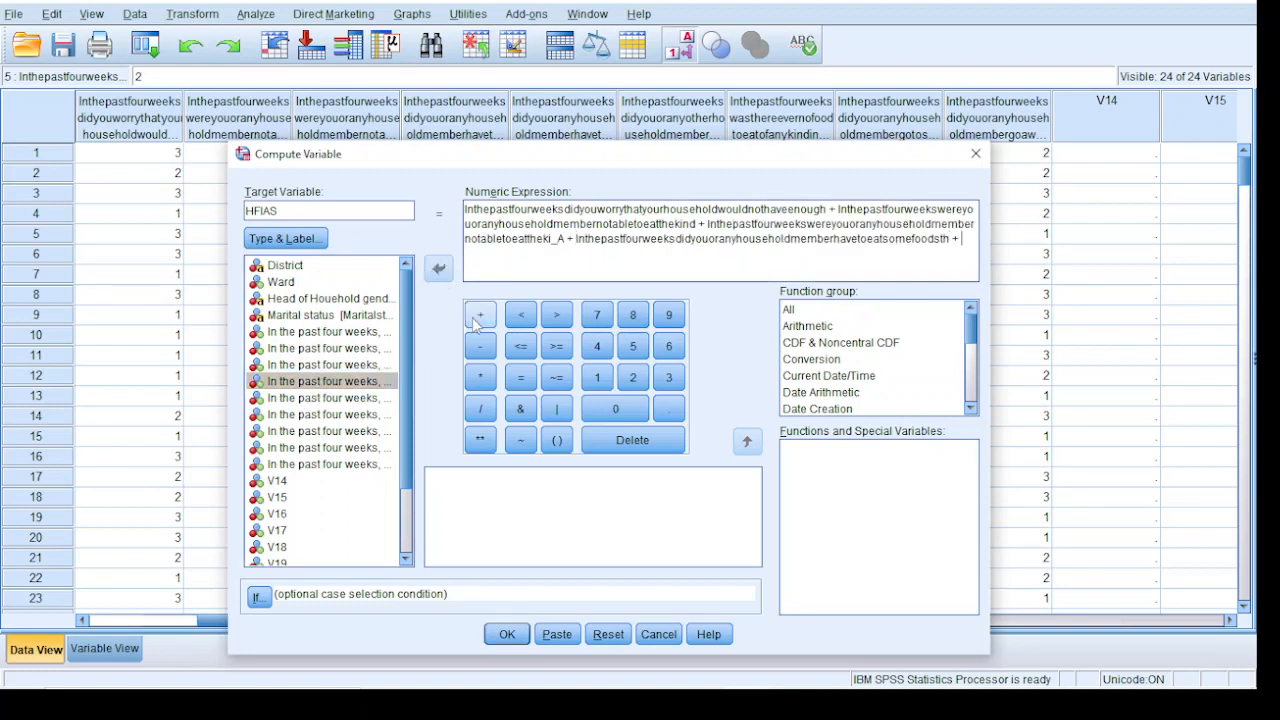
{"action": "left_click", "coordinate": [328, 398]}
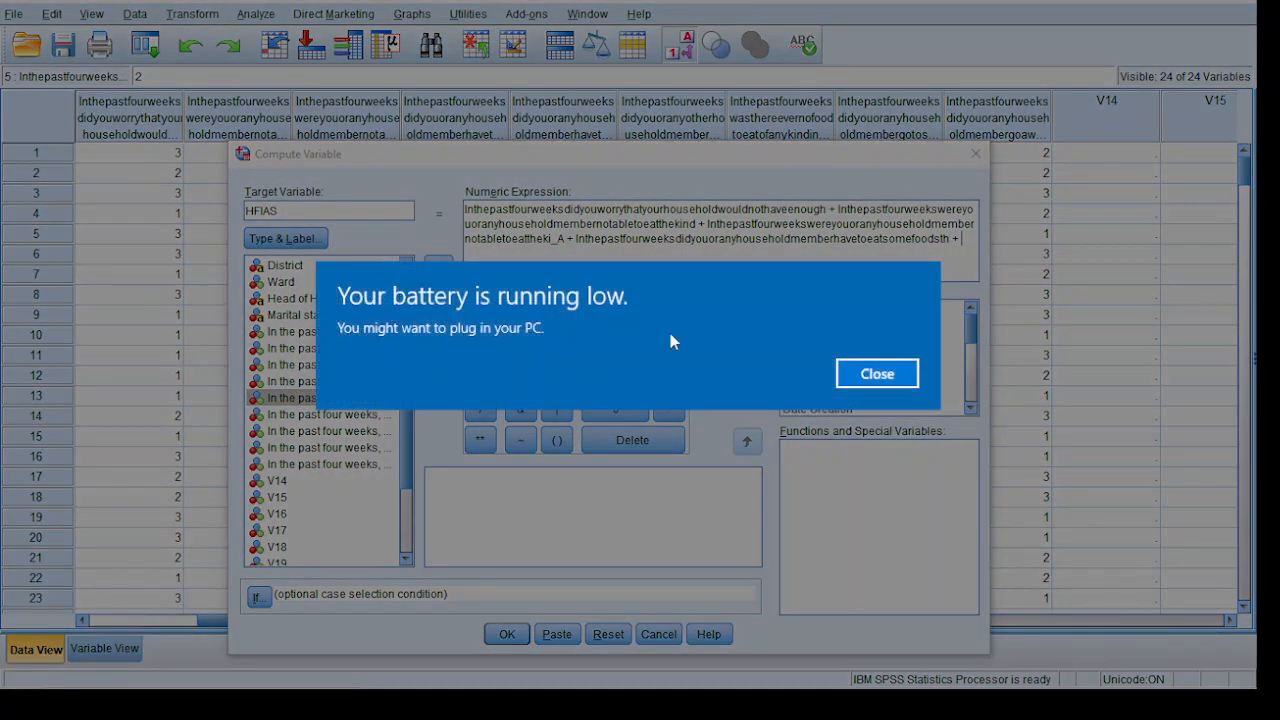
{"action": "left_click", "coordinate": [866, 375]}
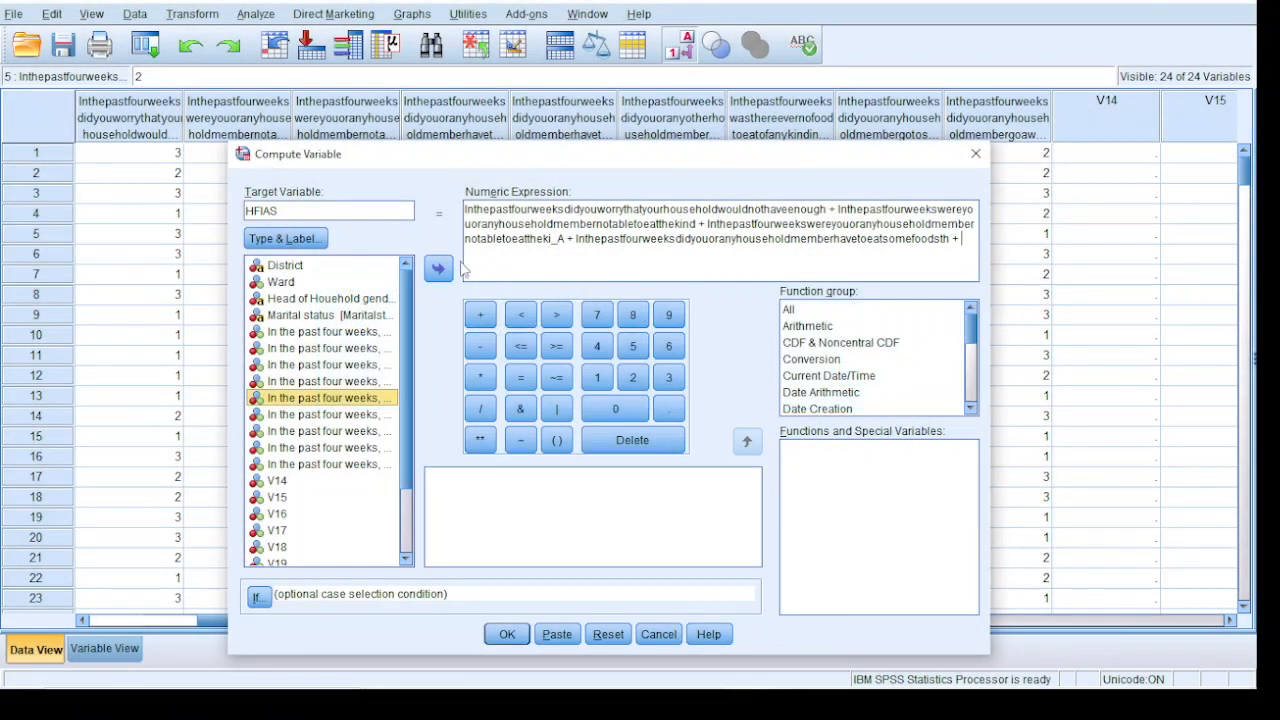
{"action": "left_click", "coordinate": [440, 270]}
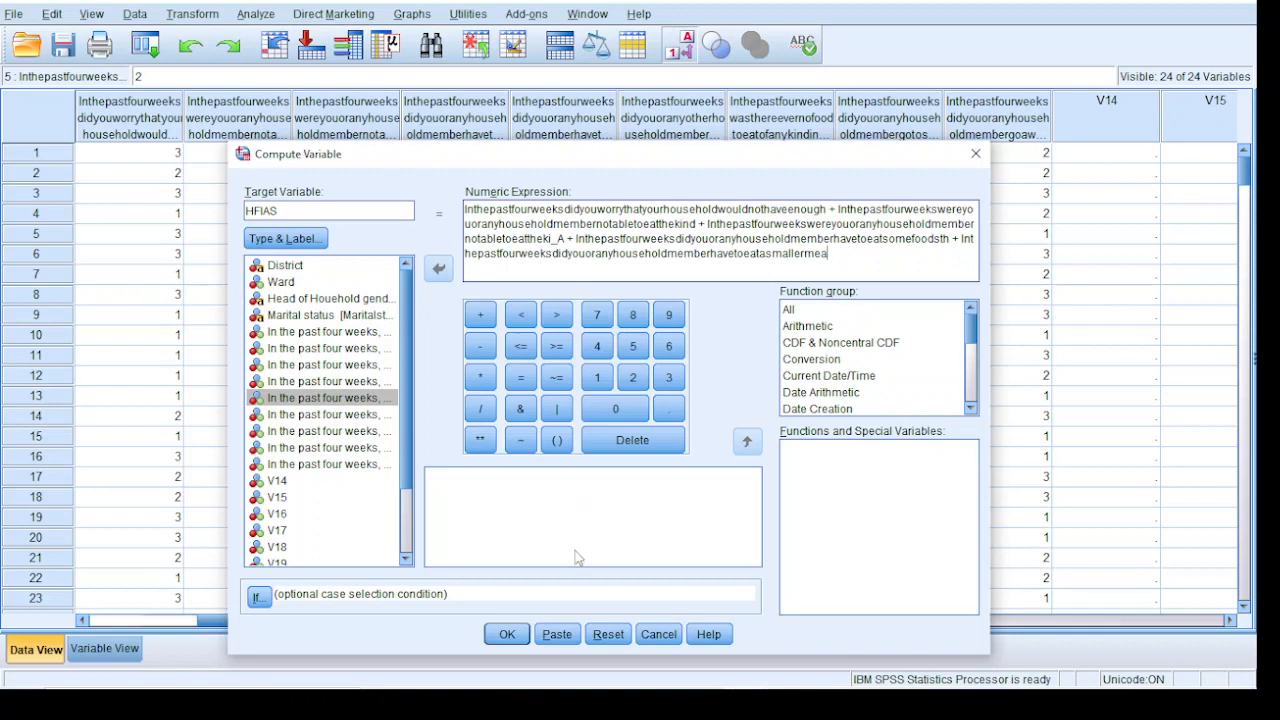
{"action": "left_click", "coordinate": [180, 357]}
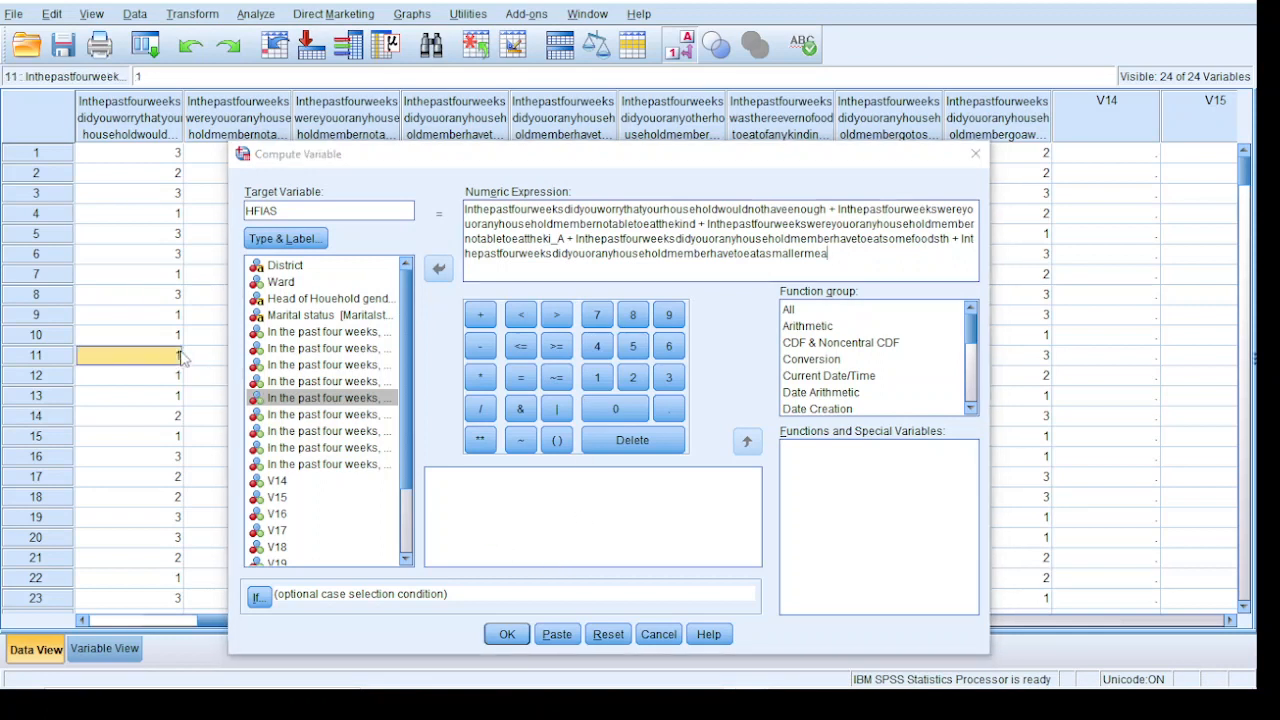
{"action": "left_click", "coordinate": [200, 338]}
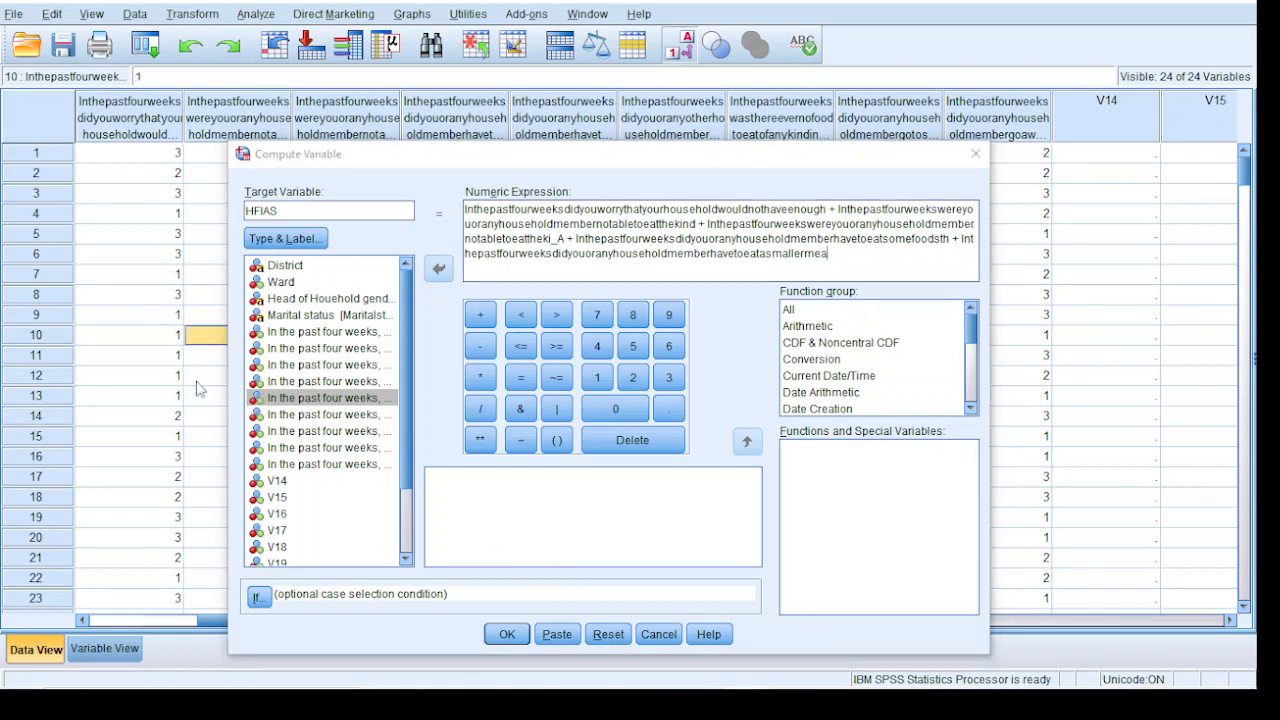